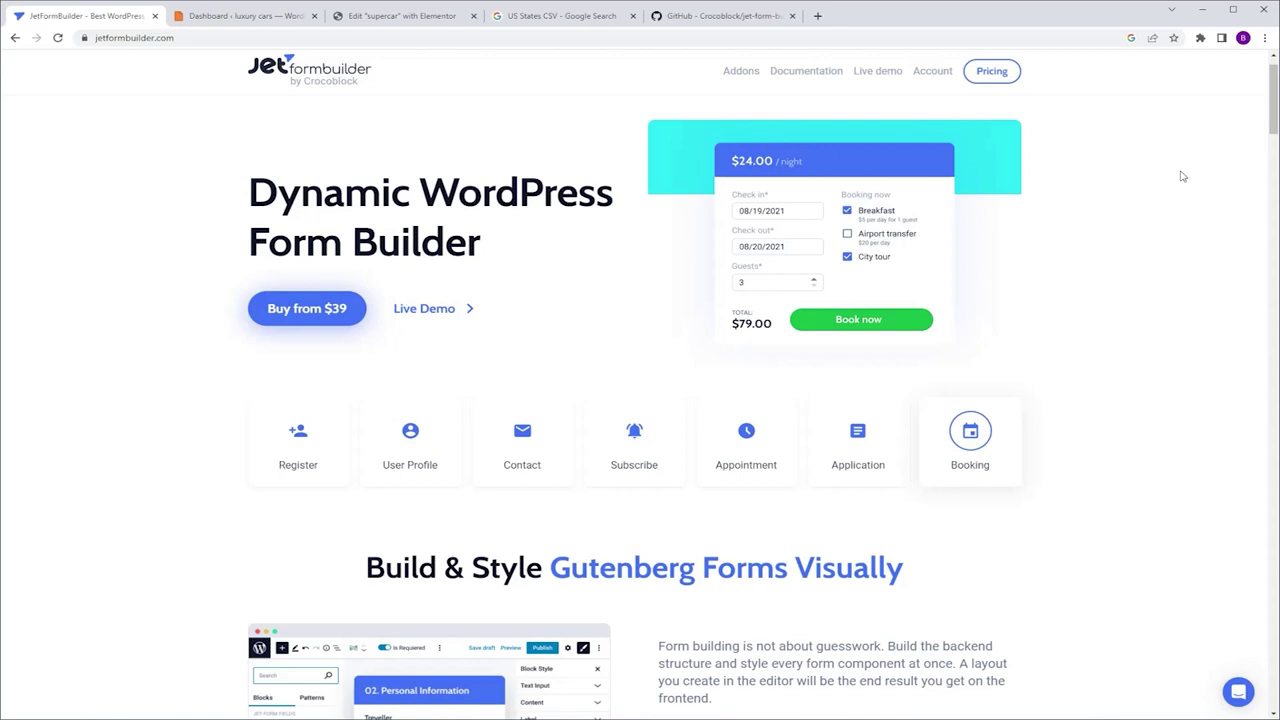
# Look through the JetFormBuilder homepage, from the field types and smart features to multi-step forms.
pyautogui.scroll(-6, 1181, 176)
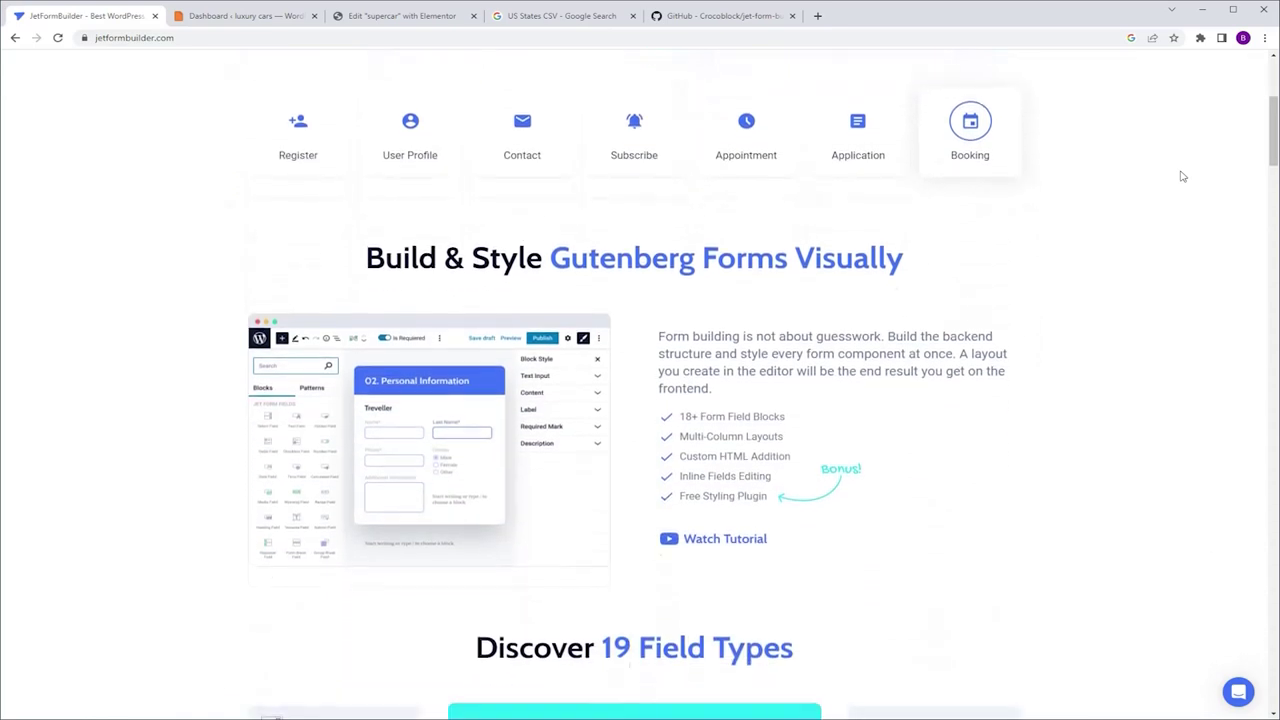
pyautogui.scroll(-3, 1181, 176)
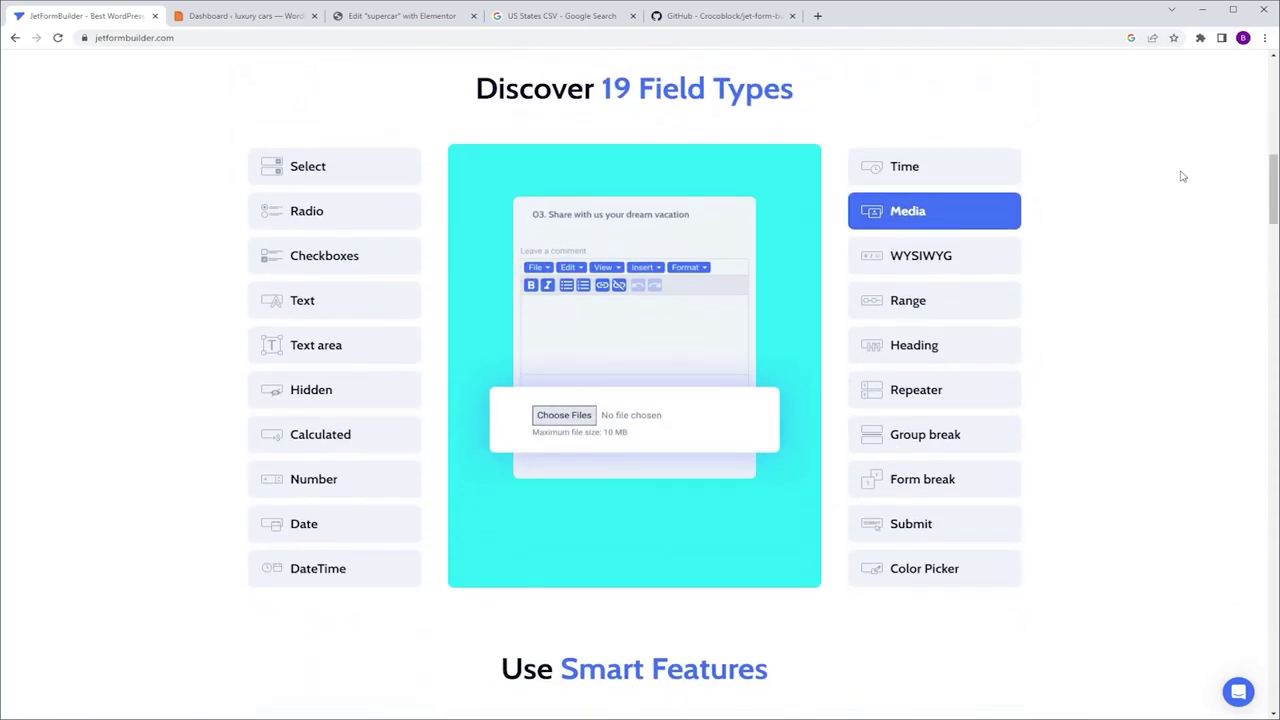
pyautogui.scroll(-5, 1181, 176)
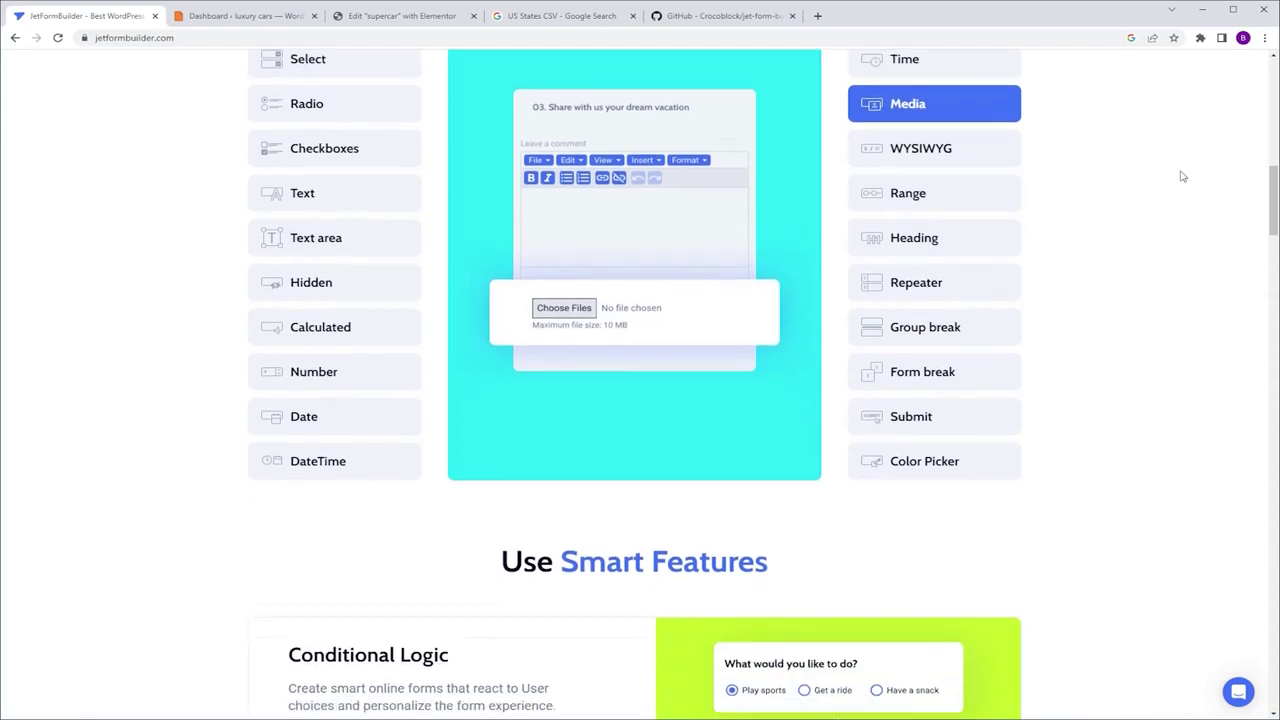
pyautogui.scroll(-5, 1181, 176)
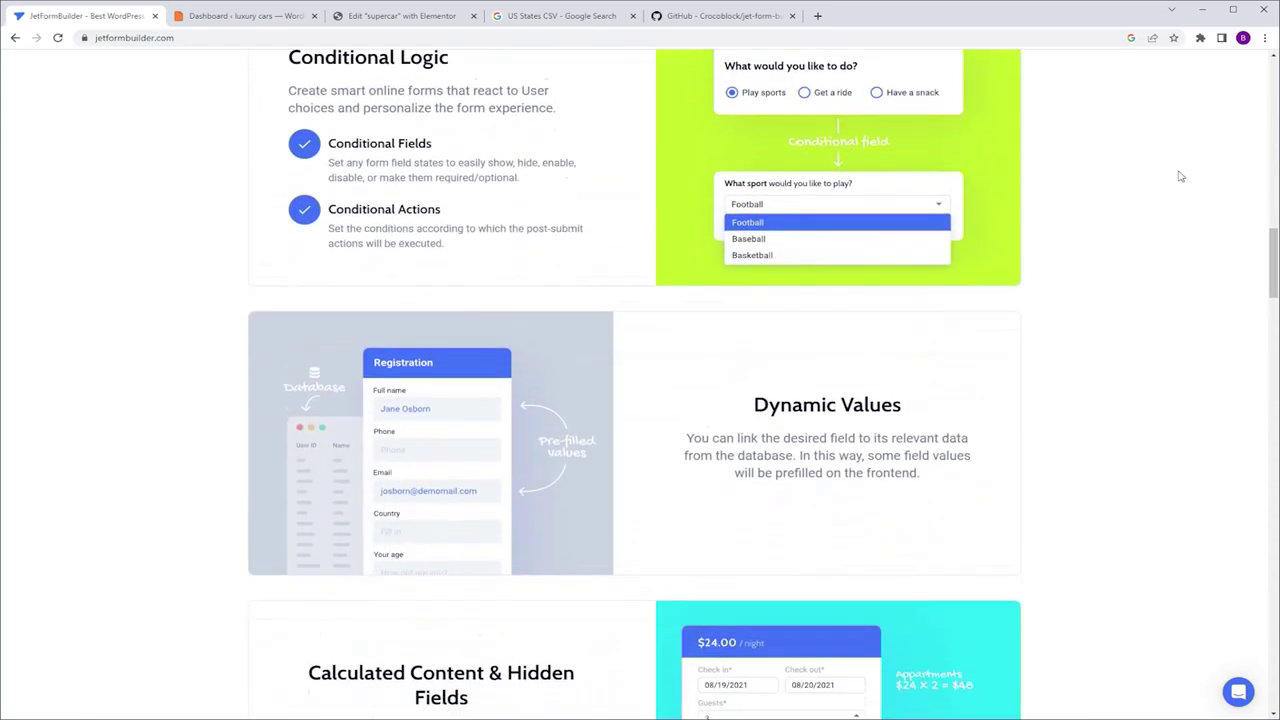
pyautogui.scroll(-5, 1181, 176)
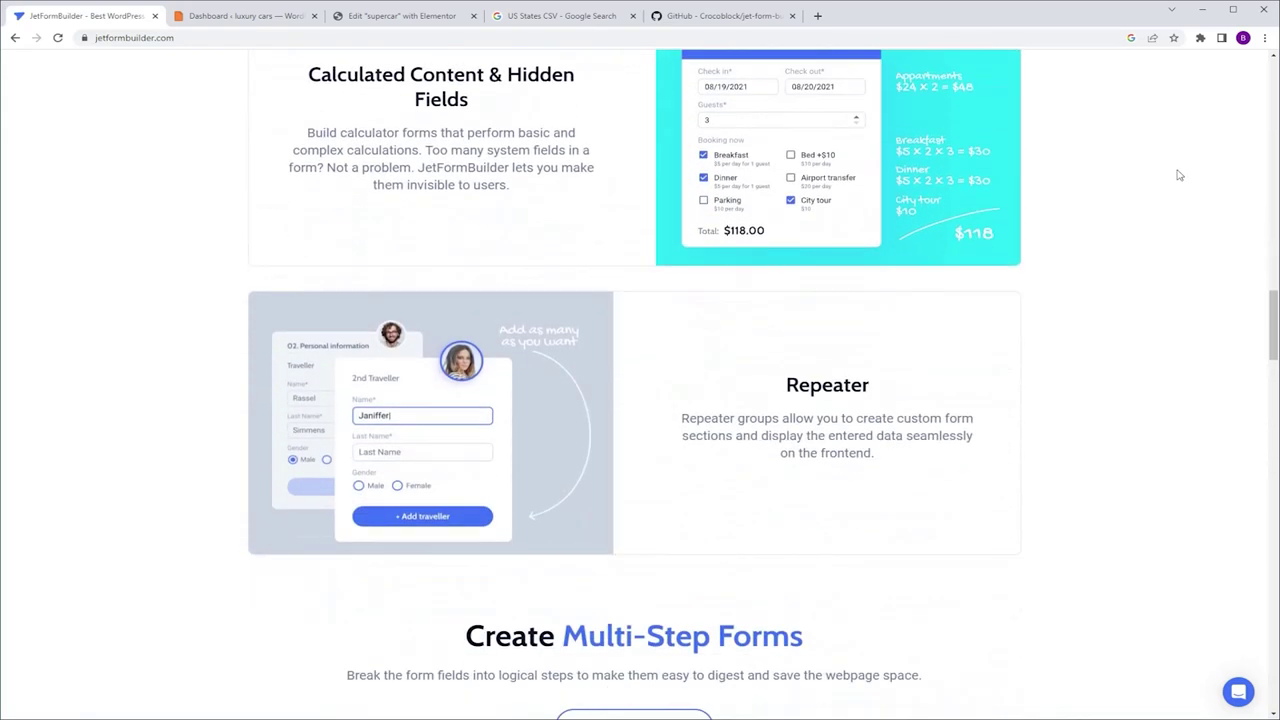
pyautogui.scroll(-1, 1179, 175)
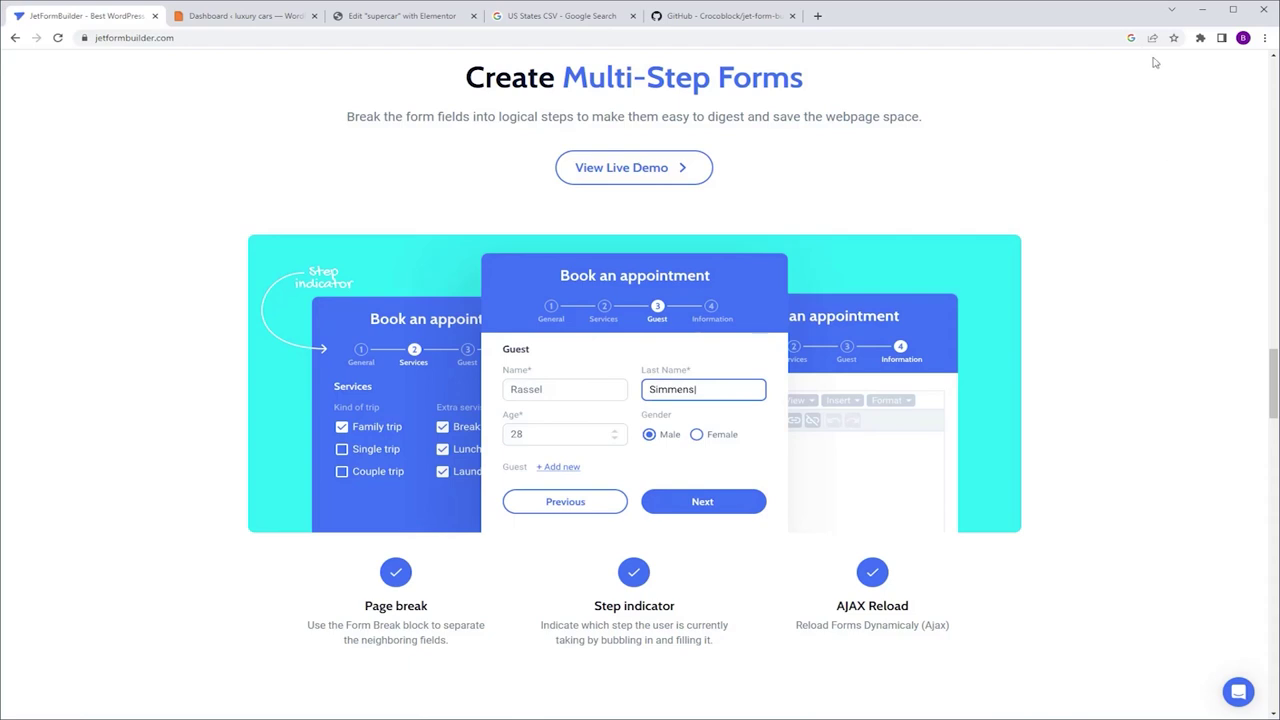
# Switch to the WordPress dashboard and activate the JetStyleManager plugin among the installed Crocoblock JetPlugins.
pyautogui.click(281, 20)
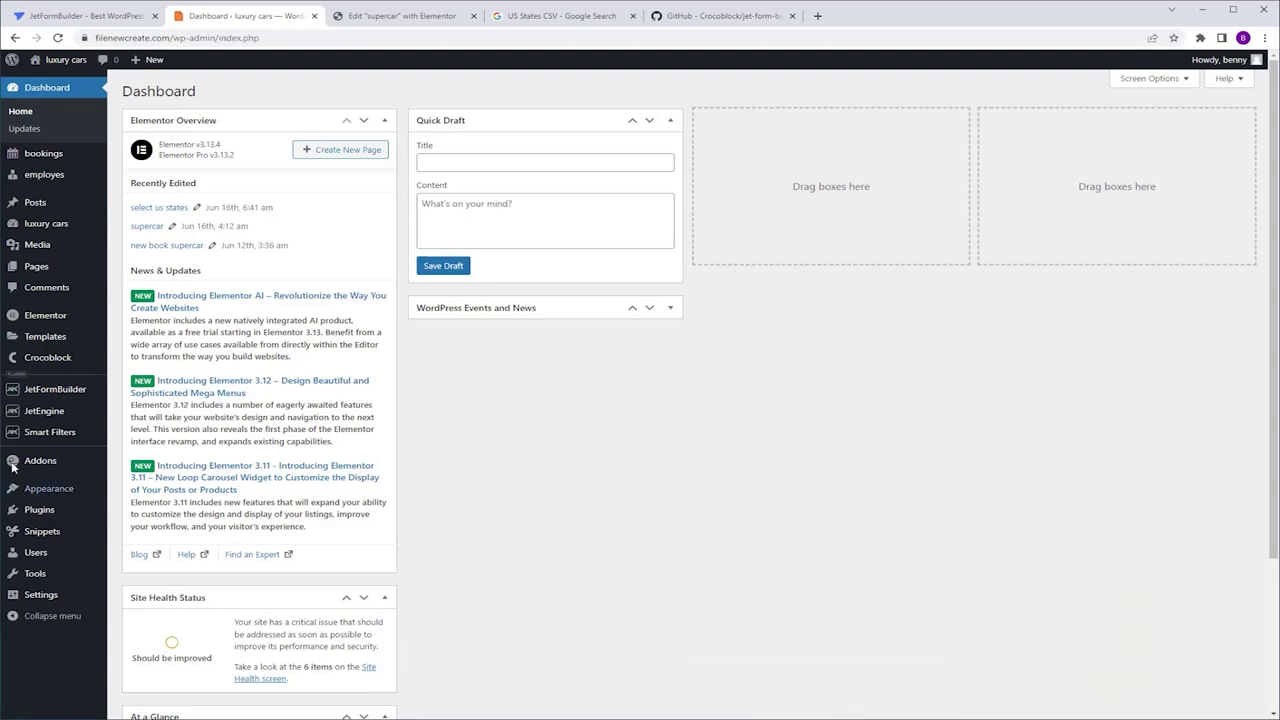
pyautogui.moveTo(38, 357)
pyautogui.click(160, 396)
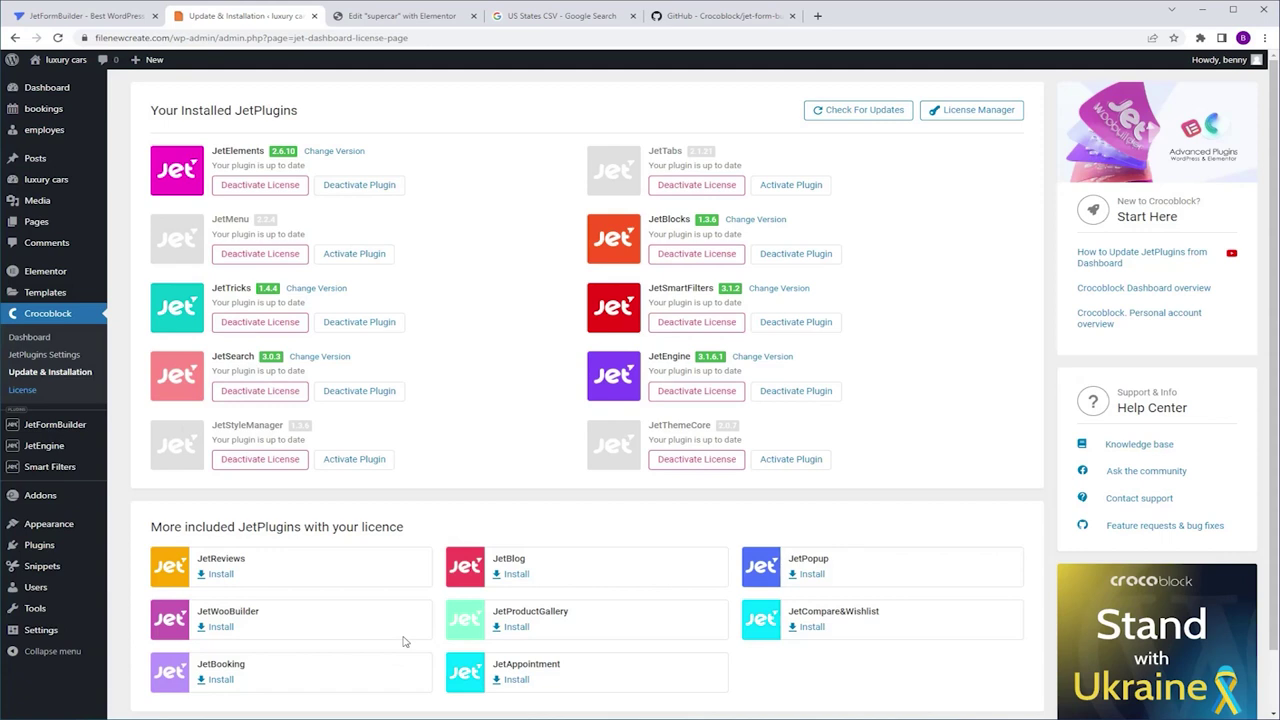
pyautogui.click(350, 460)
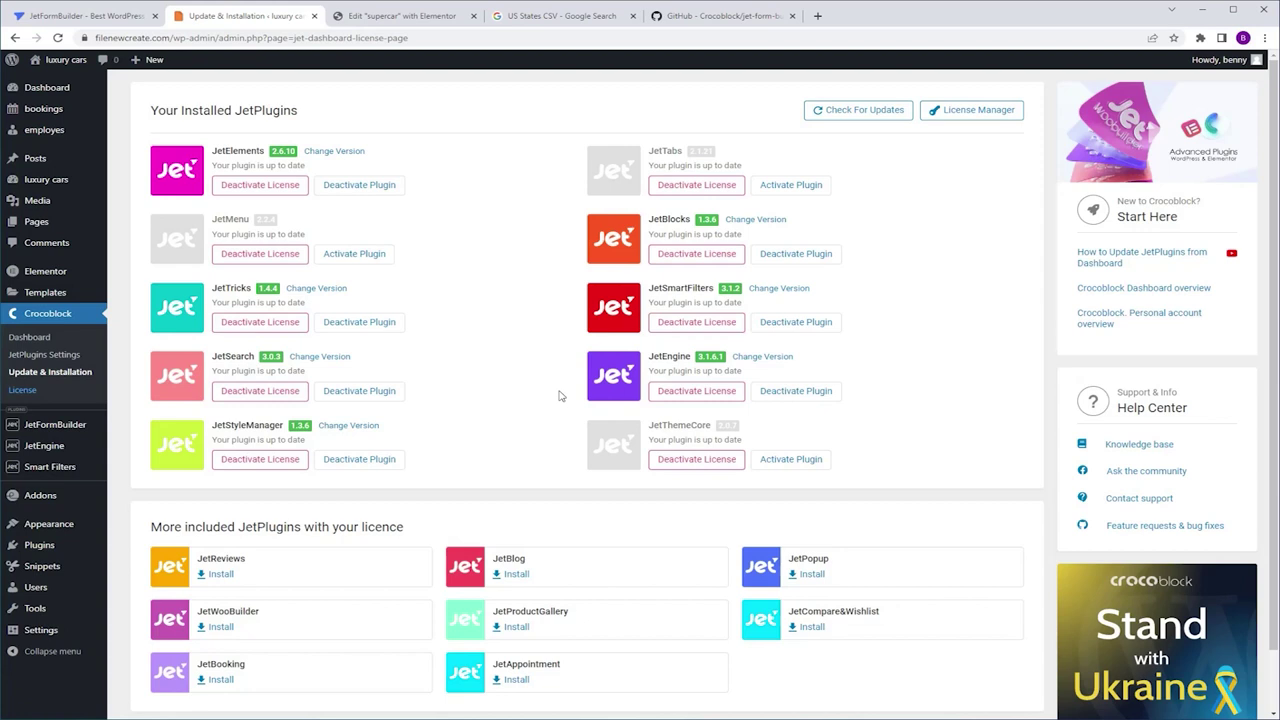
# Create a new JetFormBuilder form and delete all of its default blocks.
pyautogui.moveTo(47, 428)
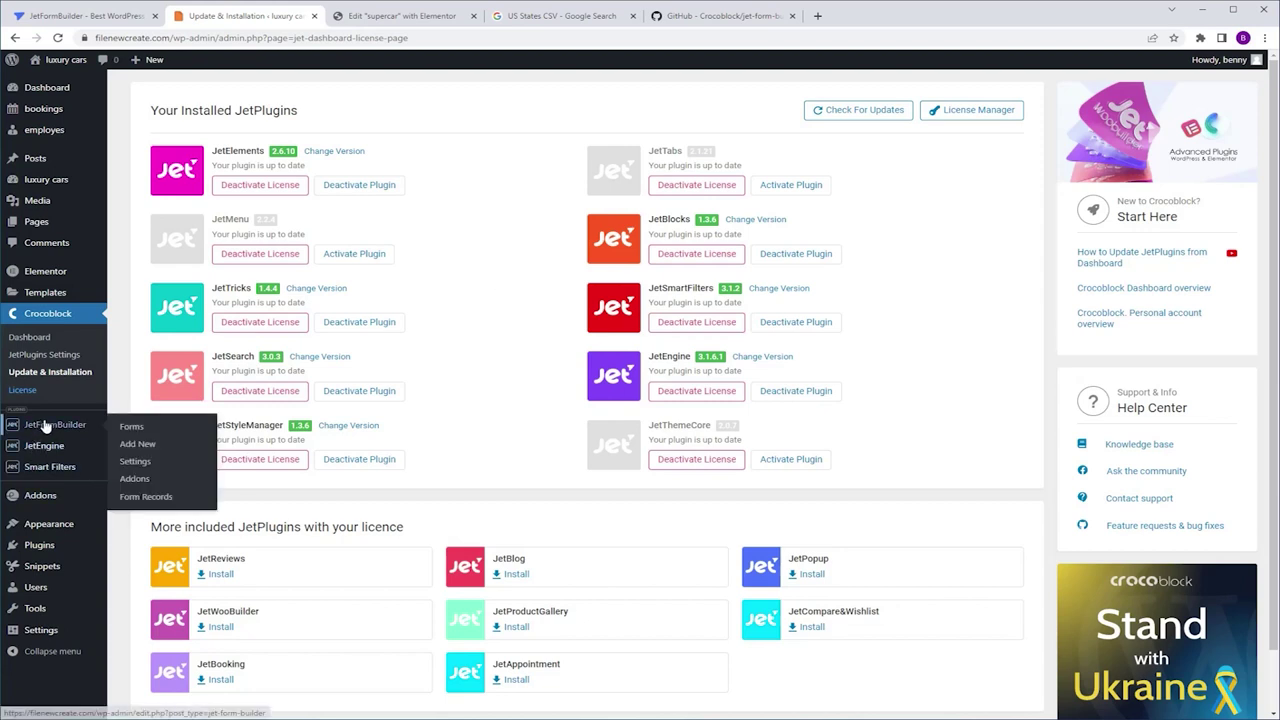
pyautogui.click(145, 452)
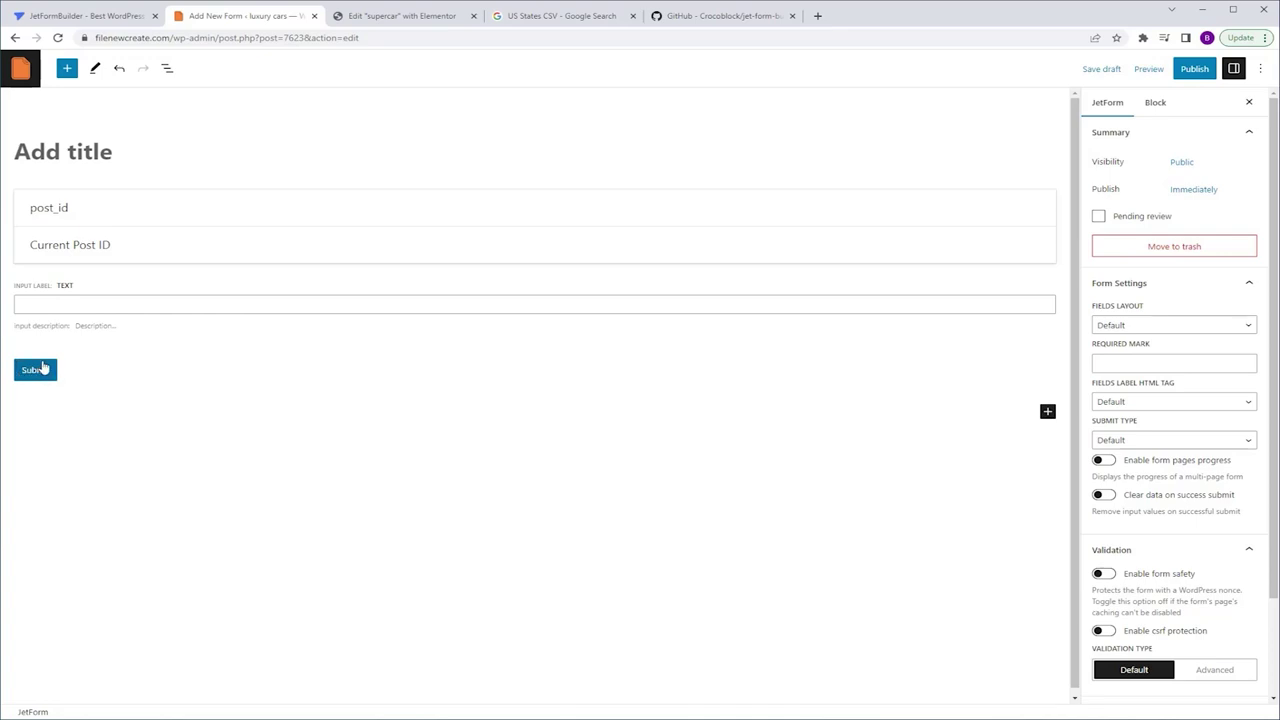
pyautogui.moveTo(44, 370); pyautogui.dragTo(91, 211)
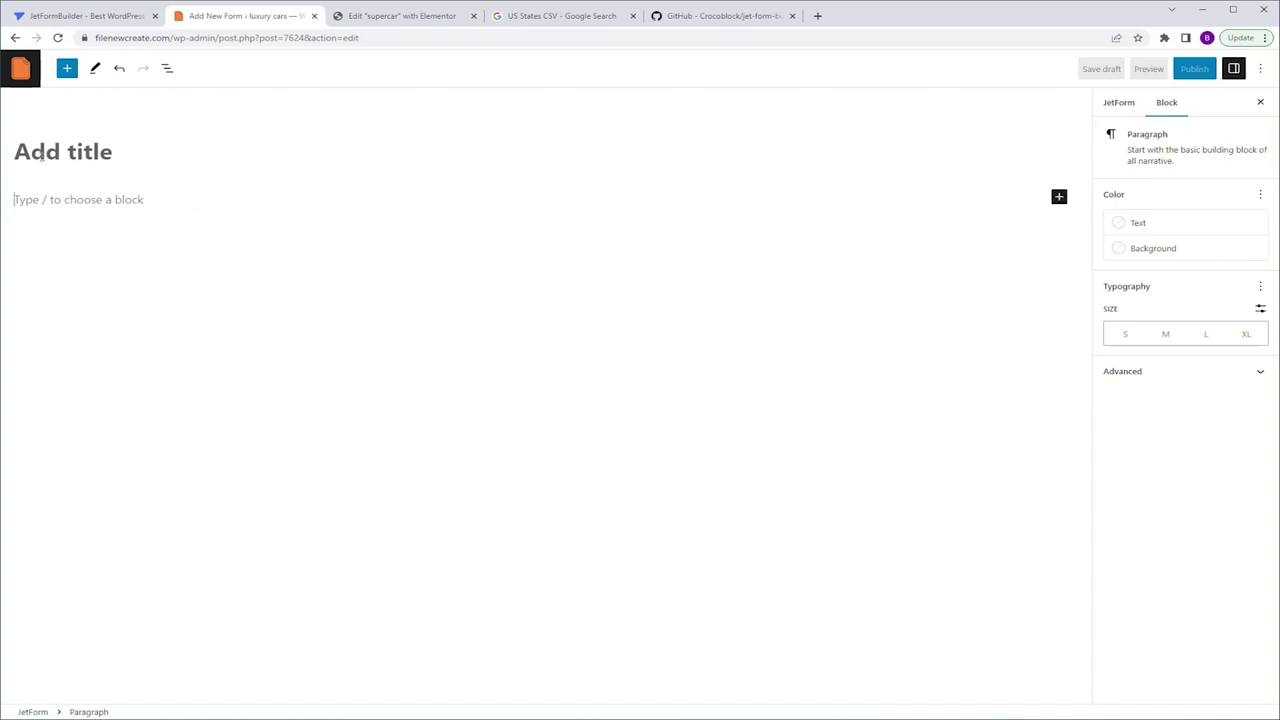
# Title the form "Supercar Booking" and add a Text Field block below the title.
pyautogui.click(58, 152)
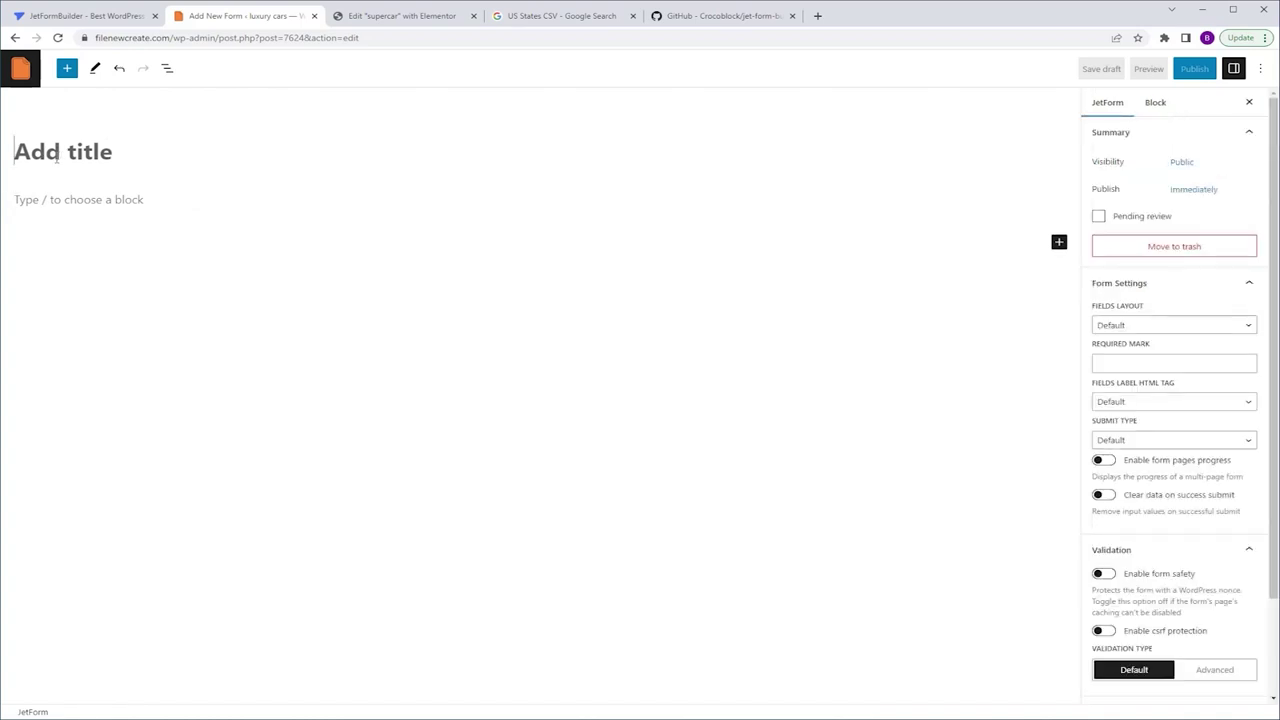
pyautogui.write('Supercar Booking')
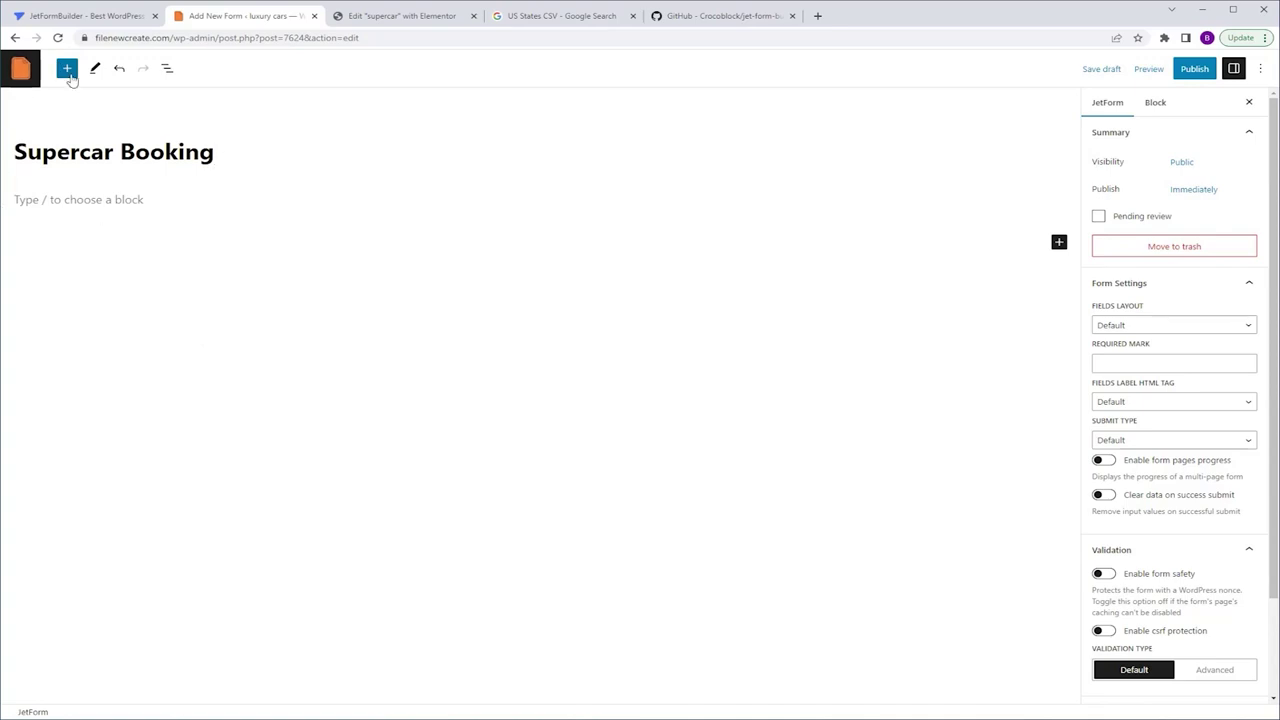
pyautogui.click(66, 68)
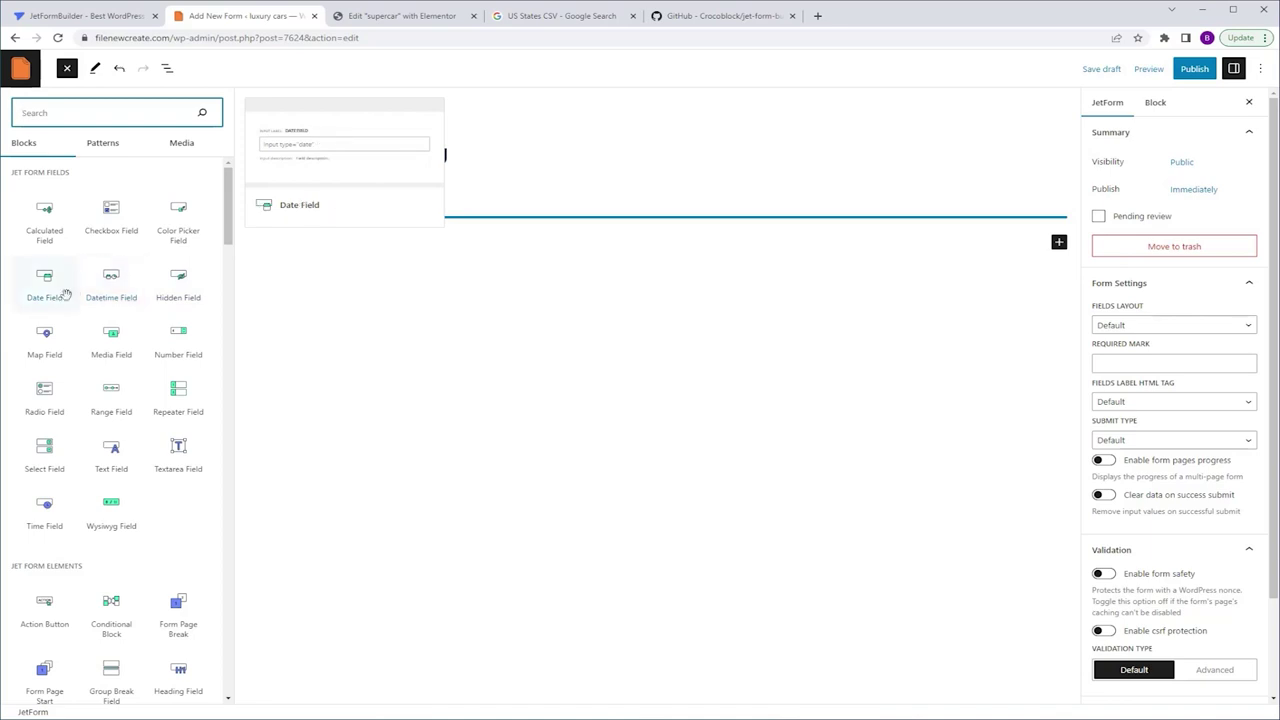
pyautogui.click(111, 450)
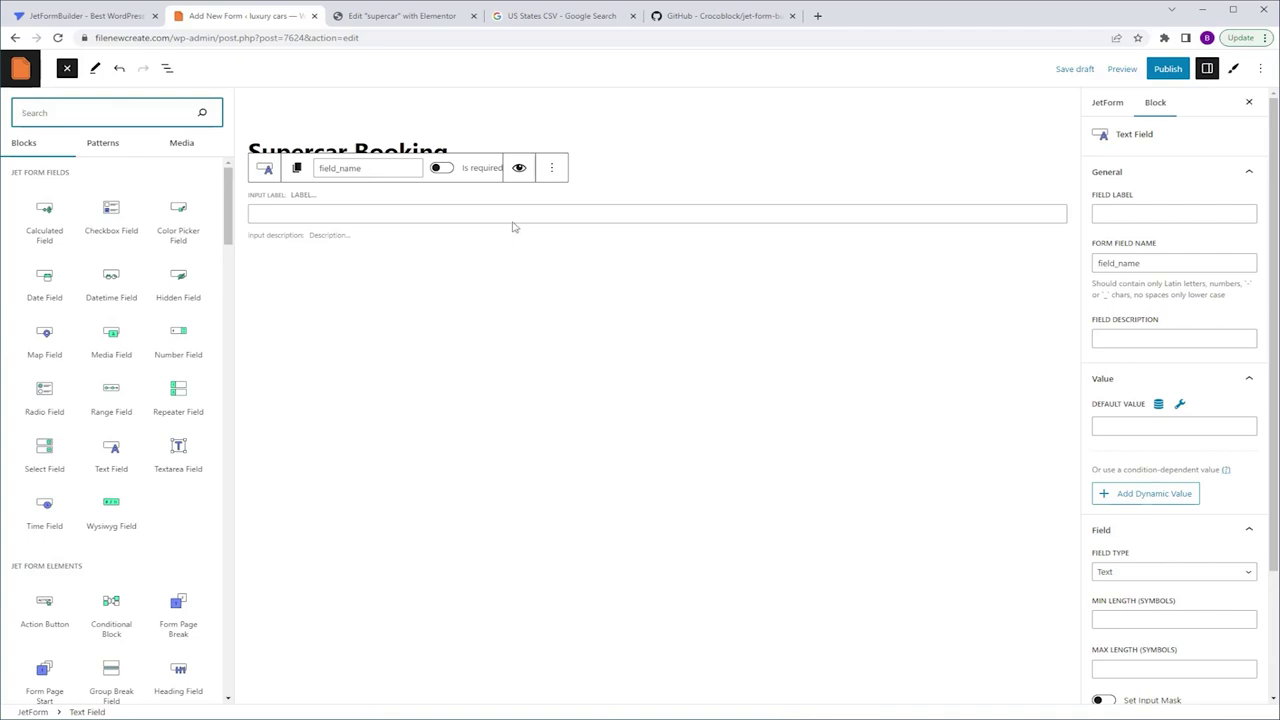
# Find the Heading Field block with a "/hea" search and insert it below the text field.
pyautogui.click(300, 285)
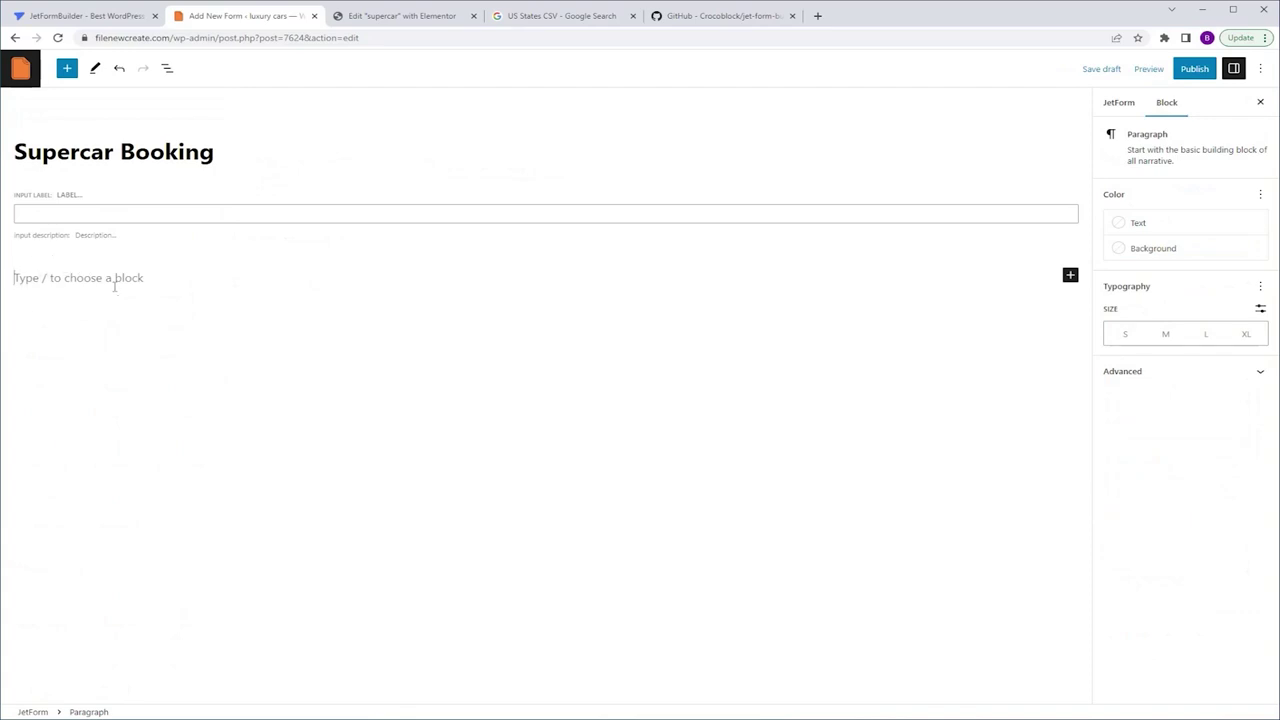
pyautogui.write('/')
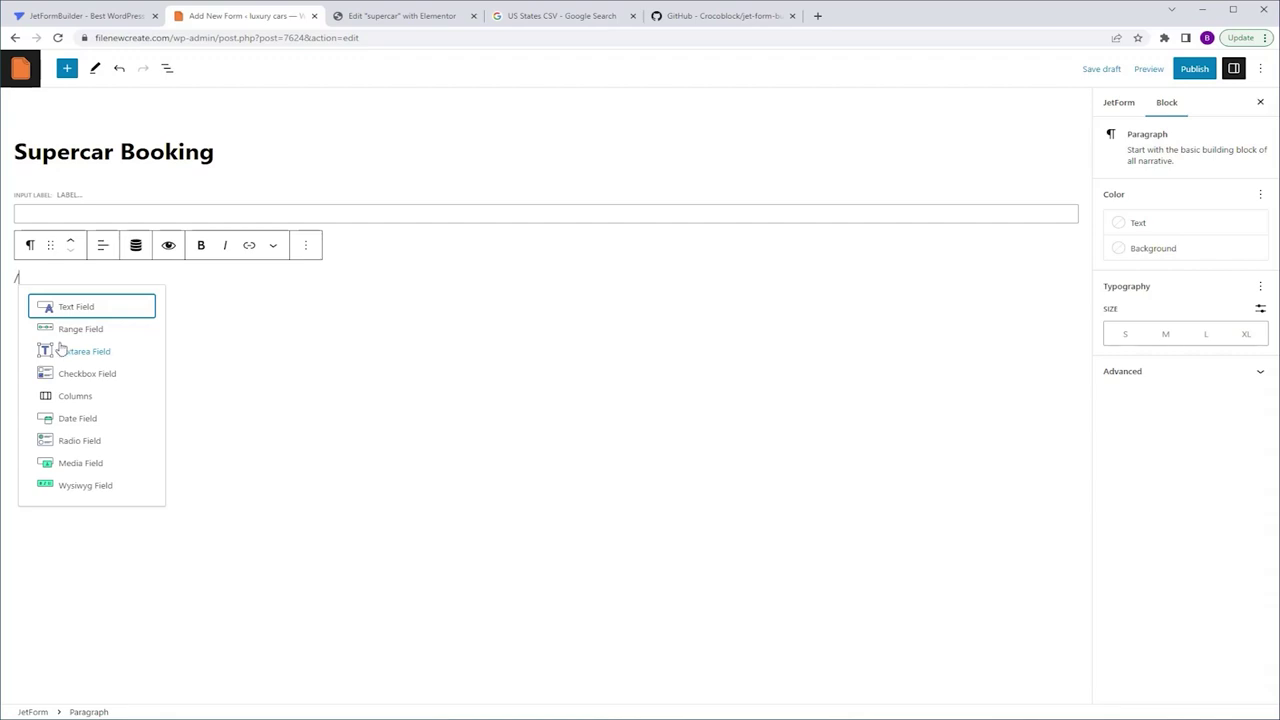
pyautogui.write('hea')
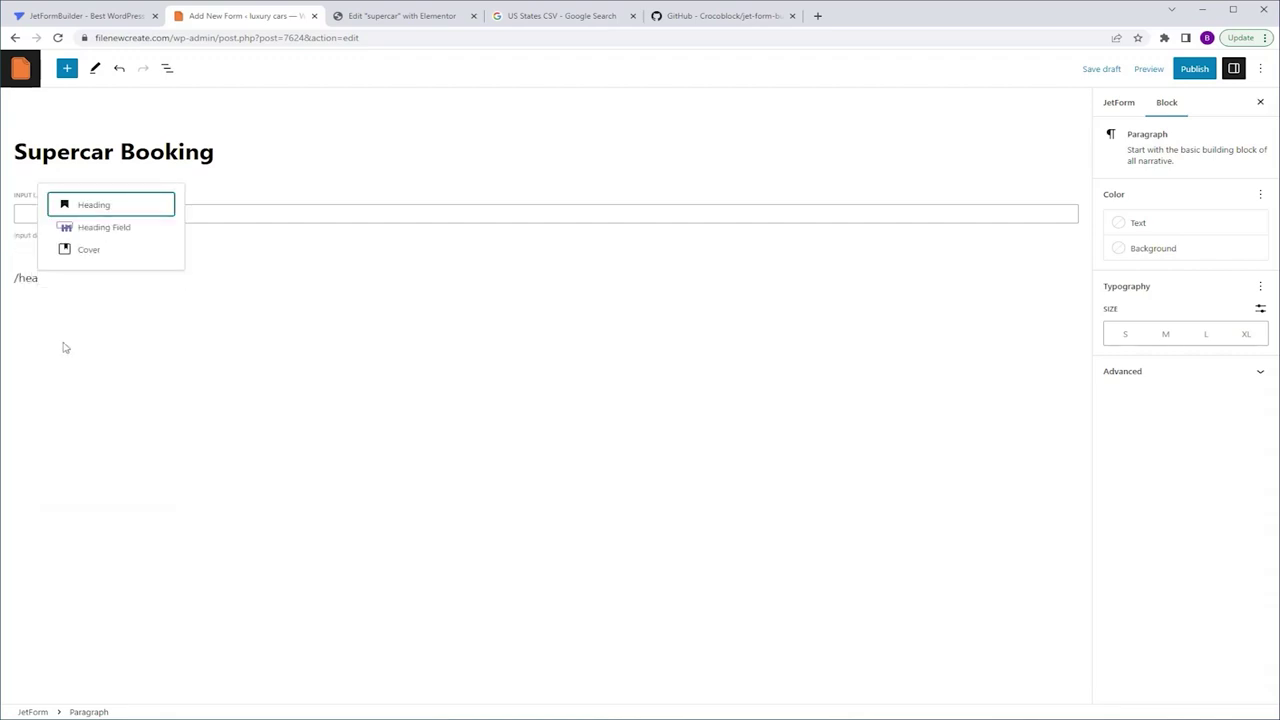
pyautogui.click(104, 229)
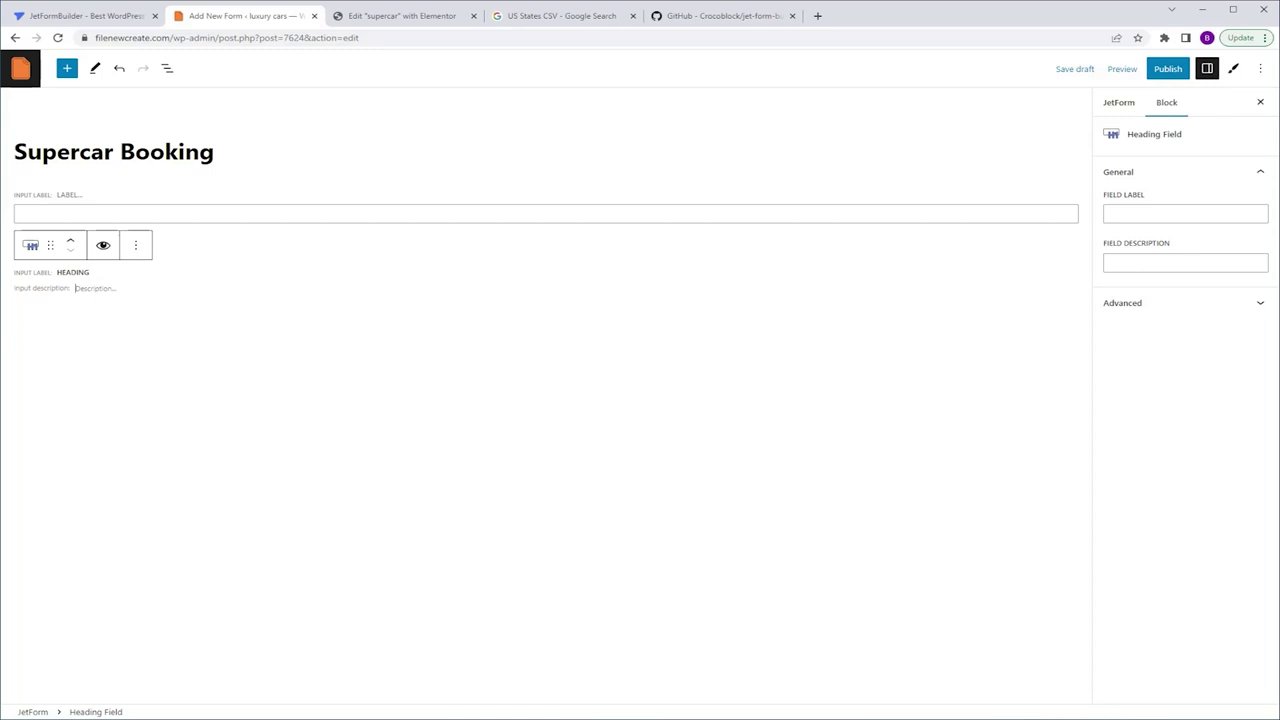
pyautogui.click(863, 440)
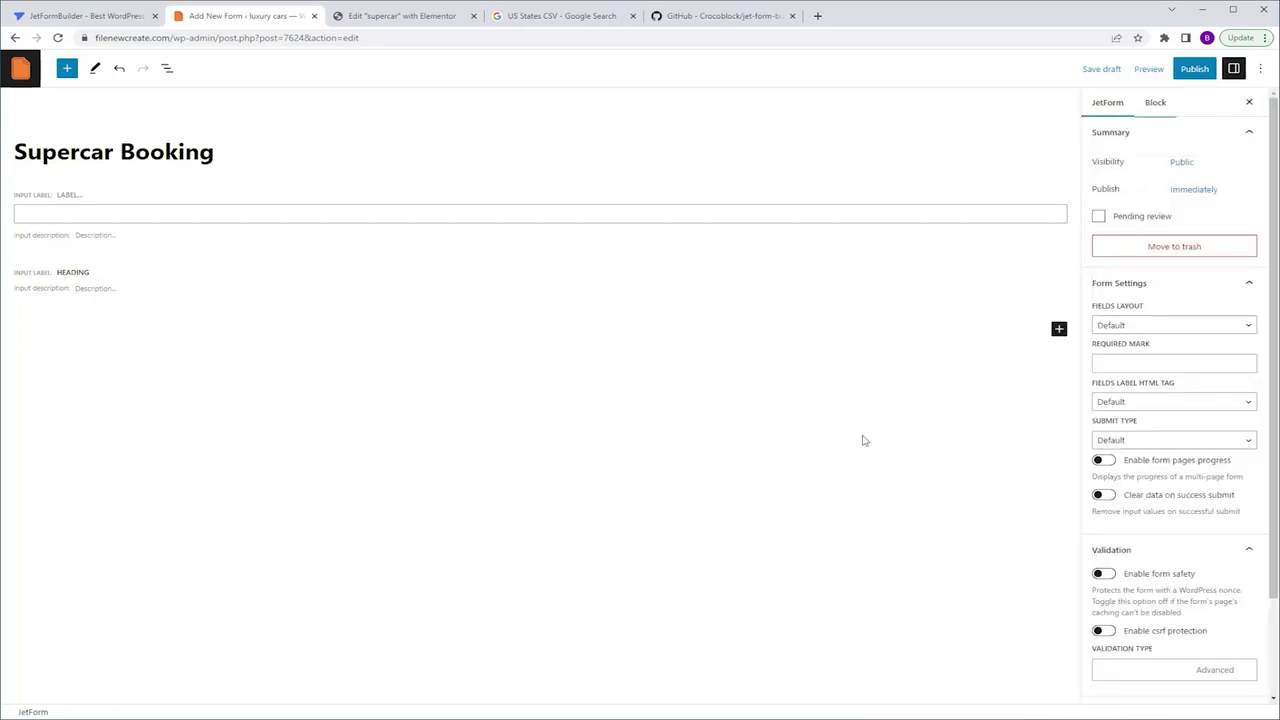
# Browse the full library of blocks available for the form.
pyautogui.click(1059, 330)
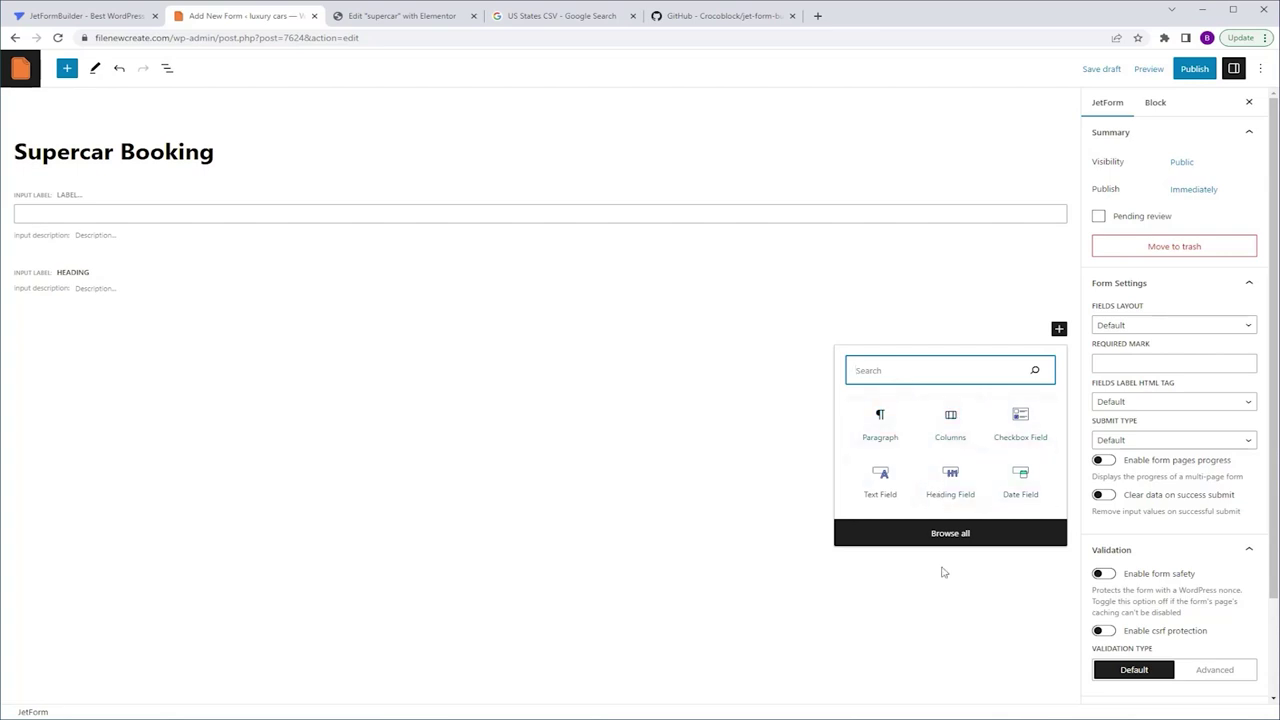
pyautogui.click(947, 533)
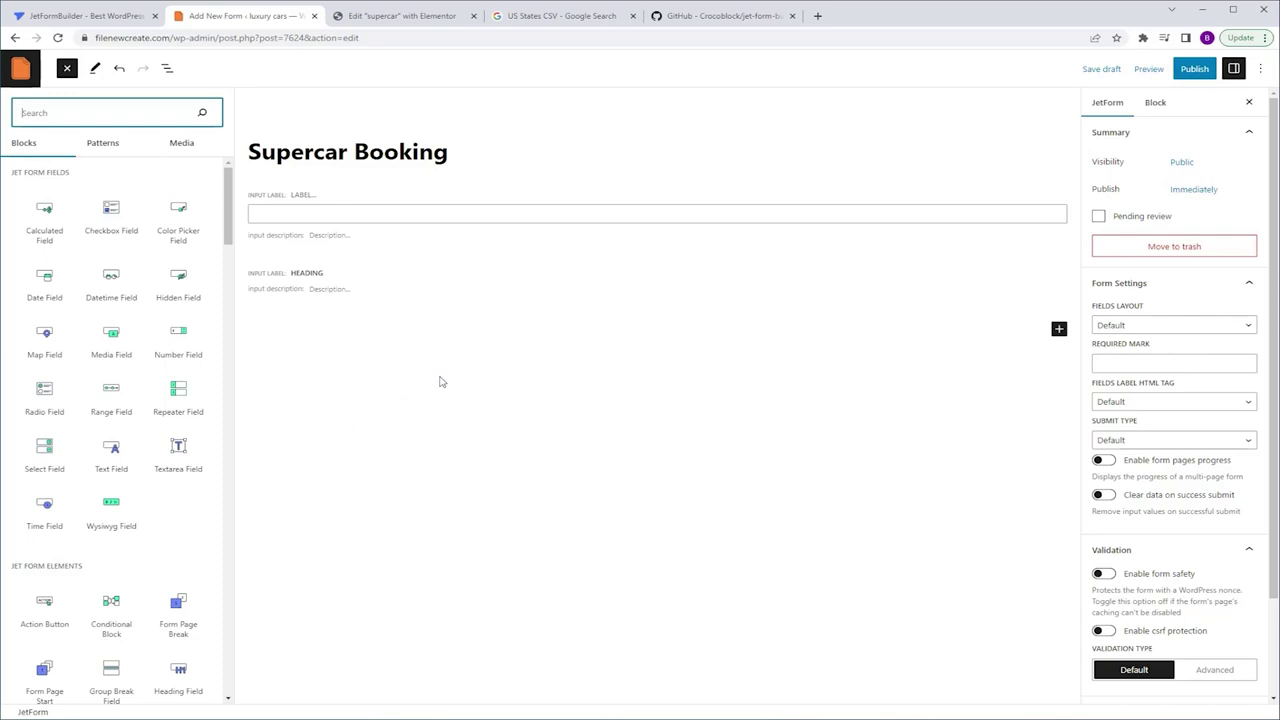
# Duplicate the text field and transform the copy into a Radio Field.
pyautogui.click(421, 213)
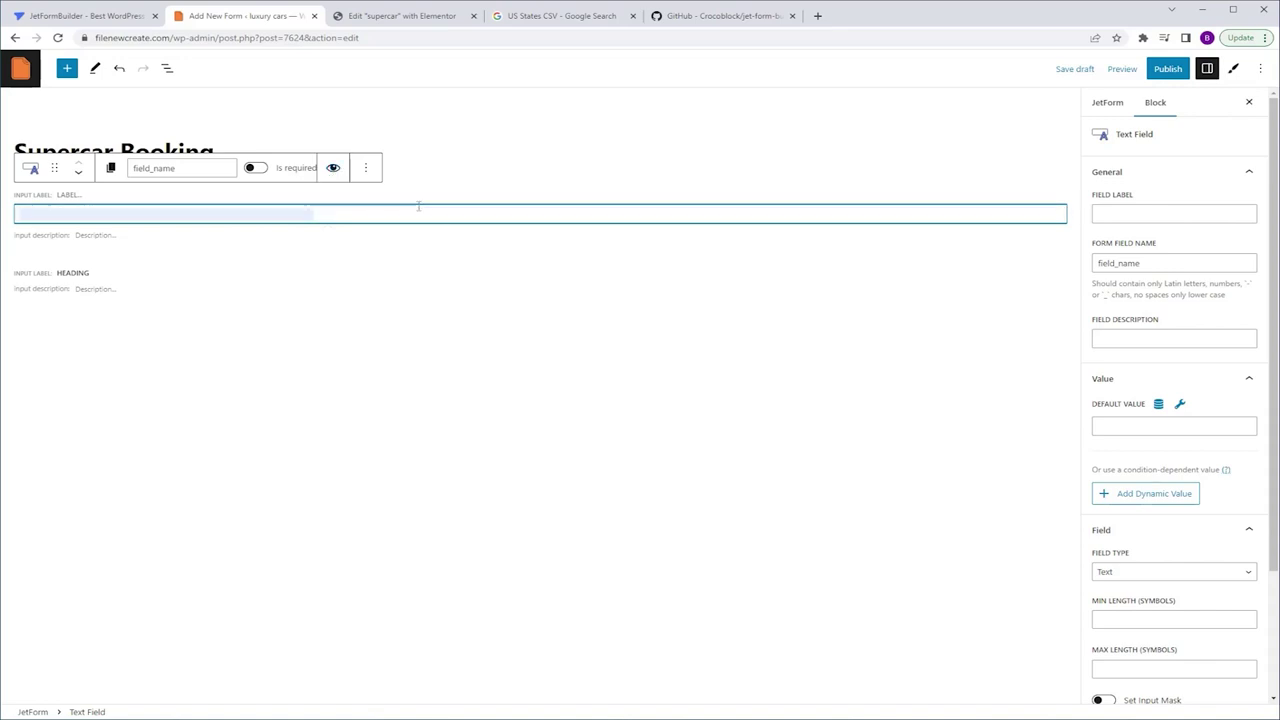
pyautogui.click(366, 168)
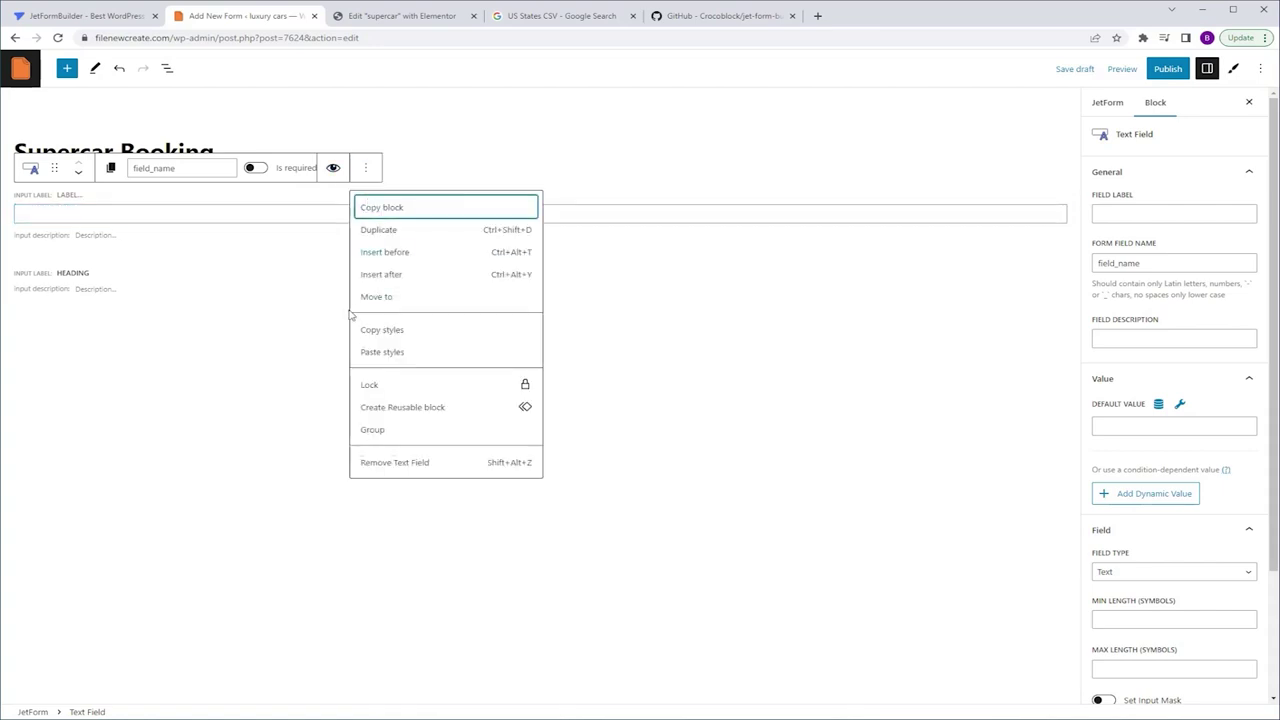
pyautogui.click(384, 231)
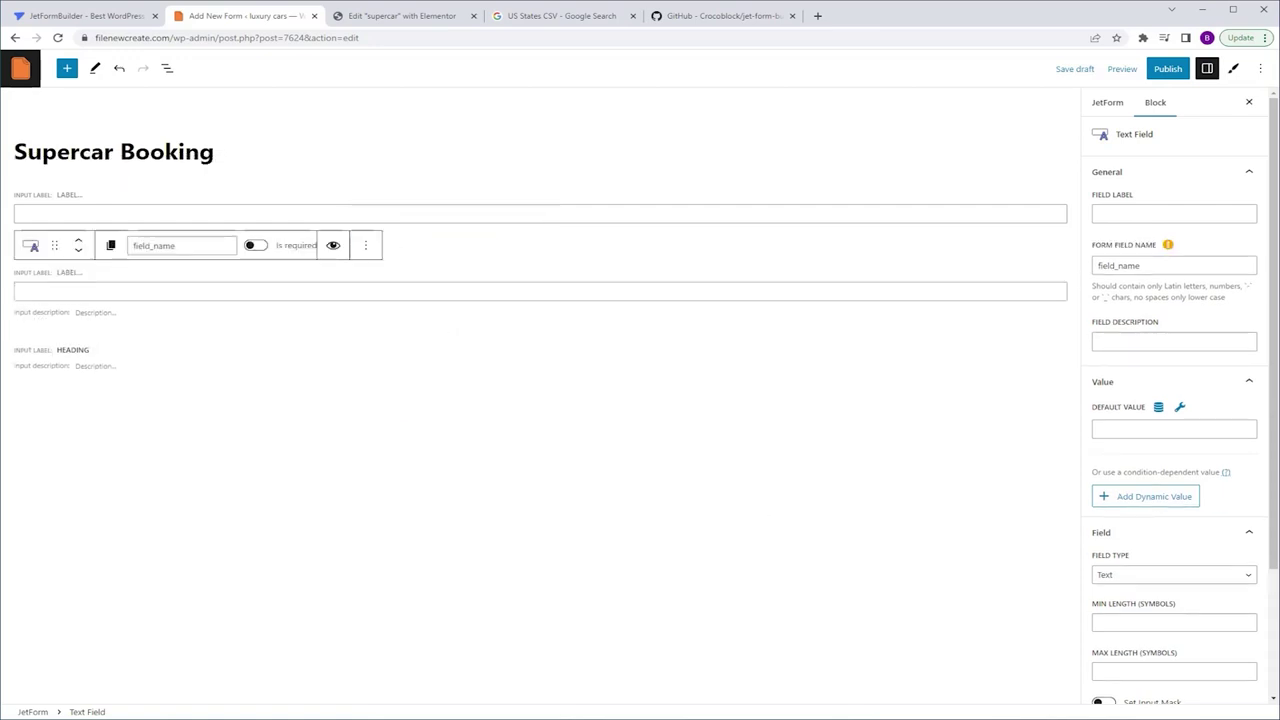
pyautogui.click(20, 291)
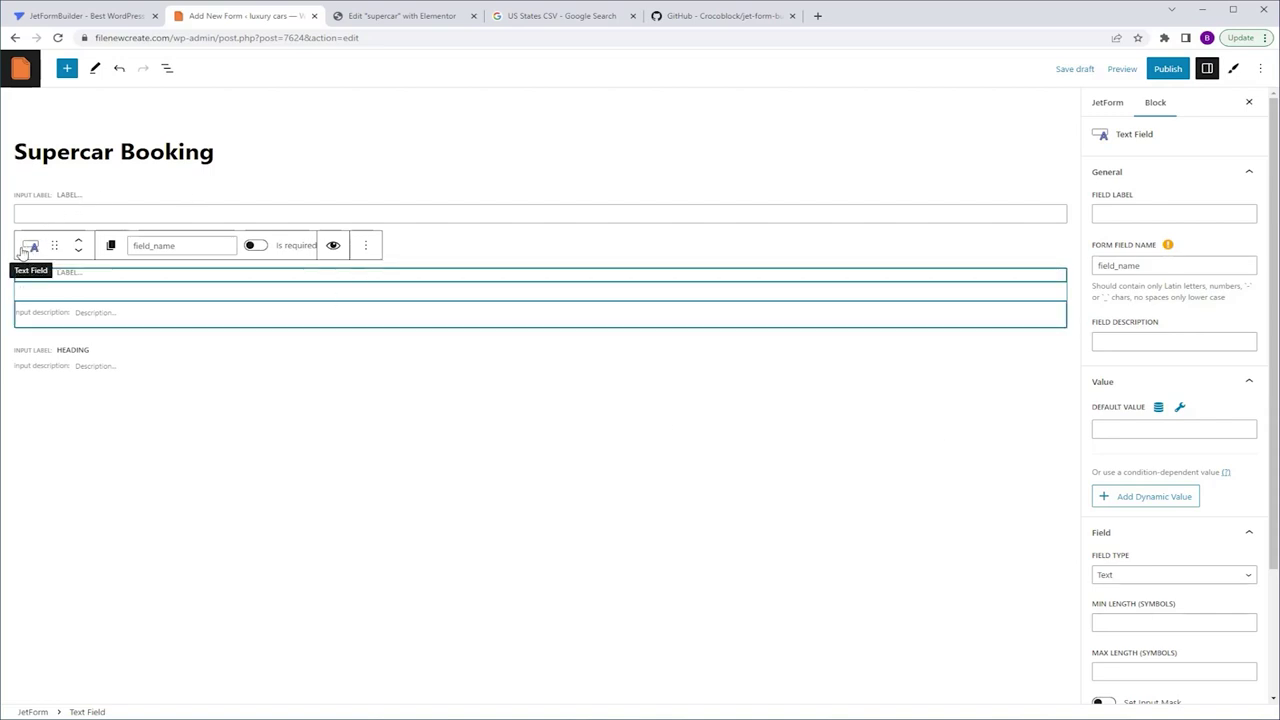
pyautogui.click(29, 248)
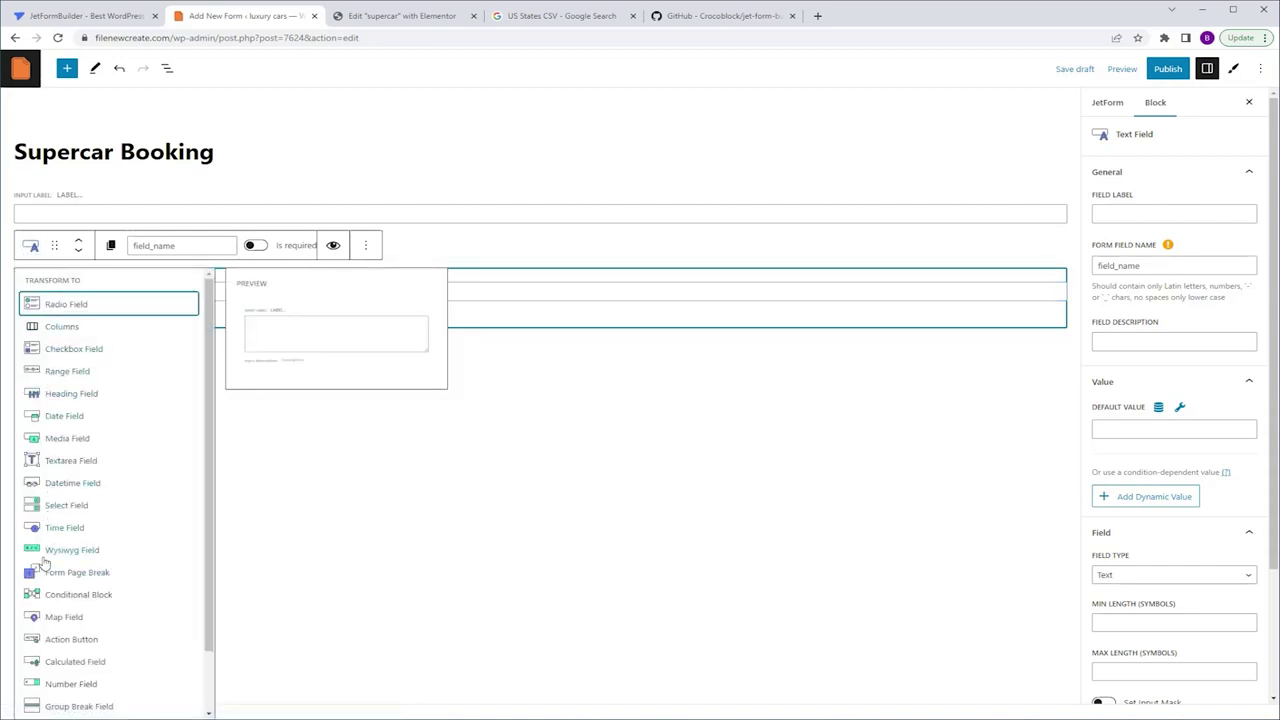
pyautogui.click(70, 306)
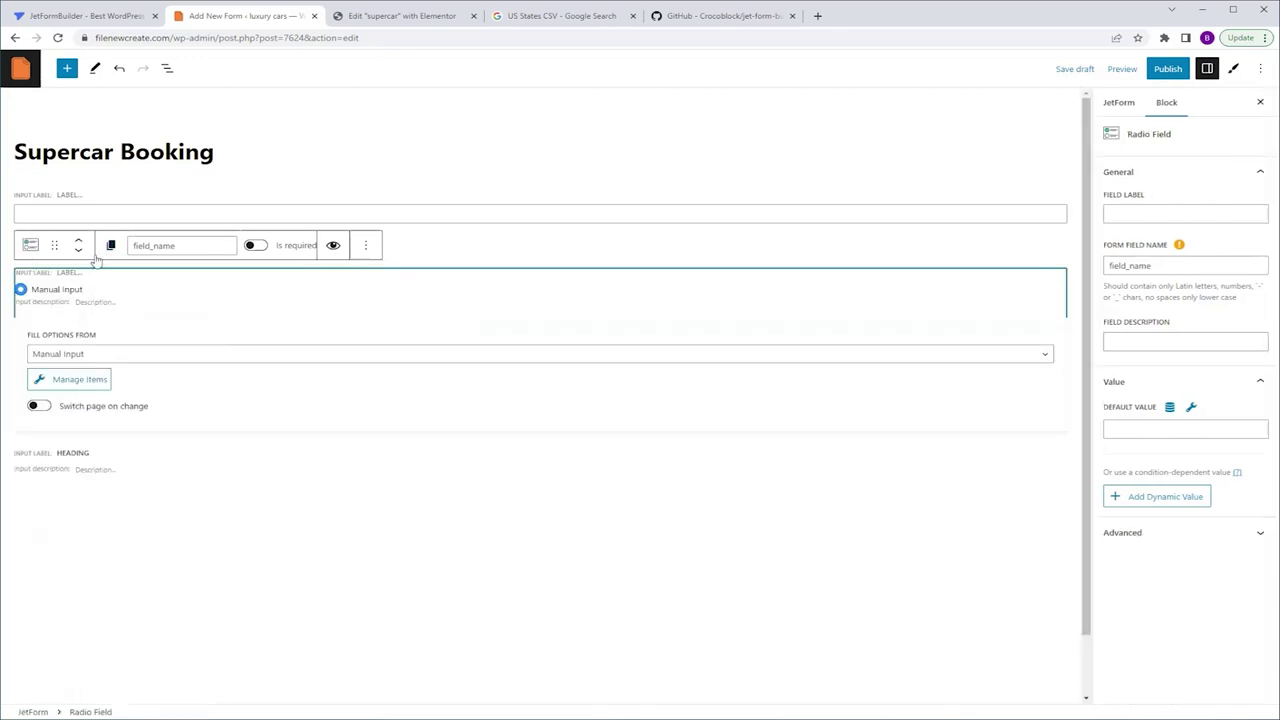
# Check which block types the heading field can be transformed into.
pyautogui.click(76, 455)
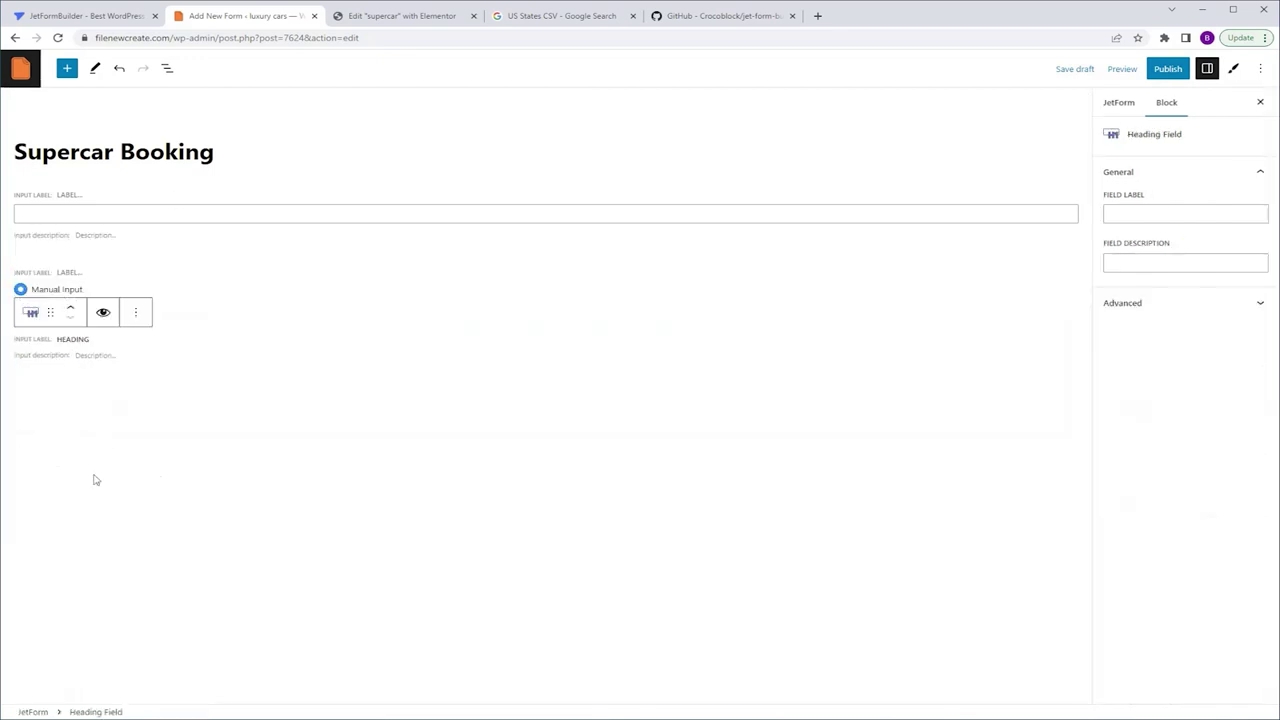
pyautogui.click(30, 313)
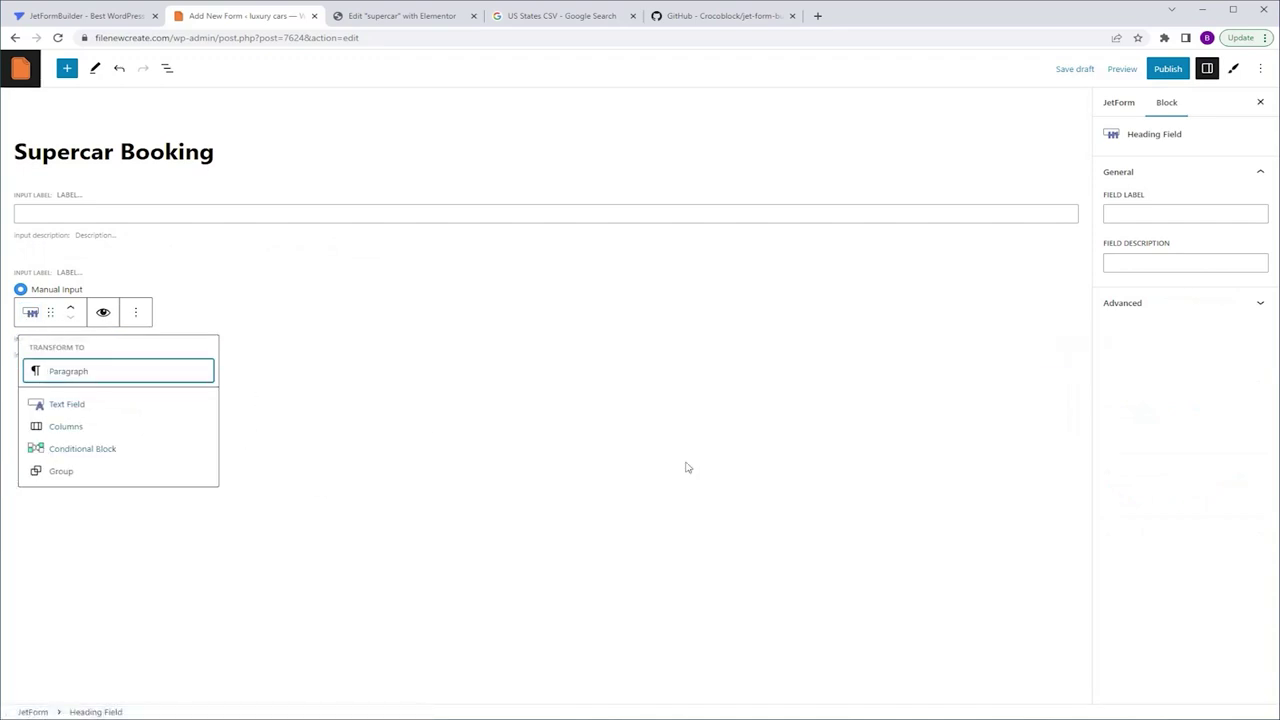
pyautogui.click(767, 453)
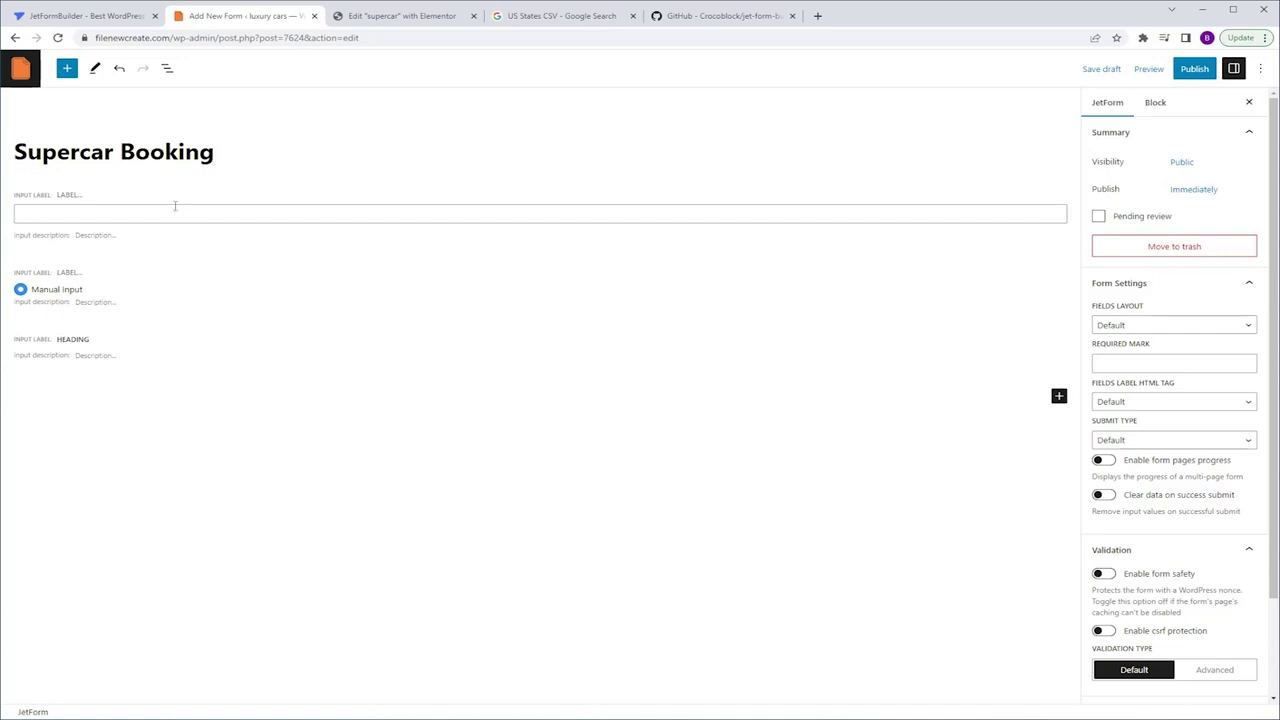
# Display the list of the form's blocks and duplicate the text field from there.
pyautogui.click(167, 69)
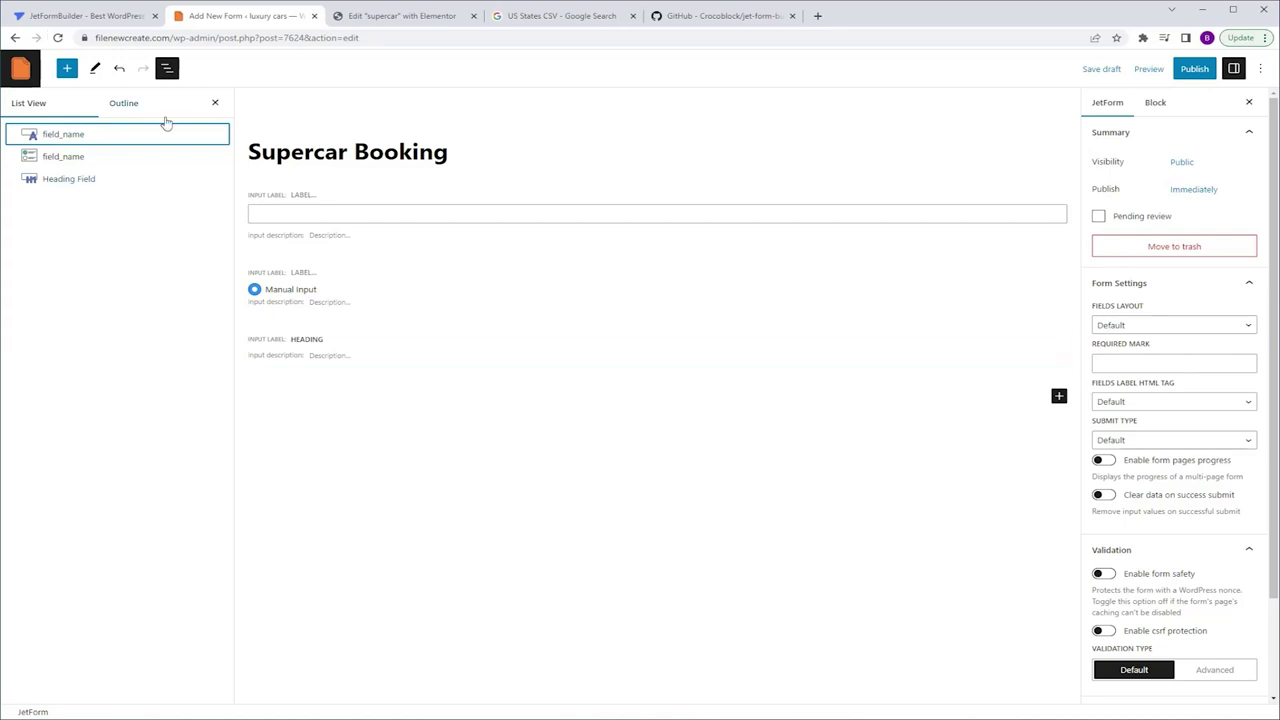
pyautogui.click(139, 133)
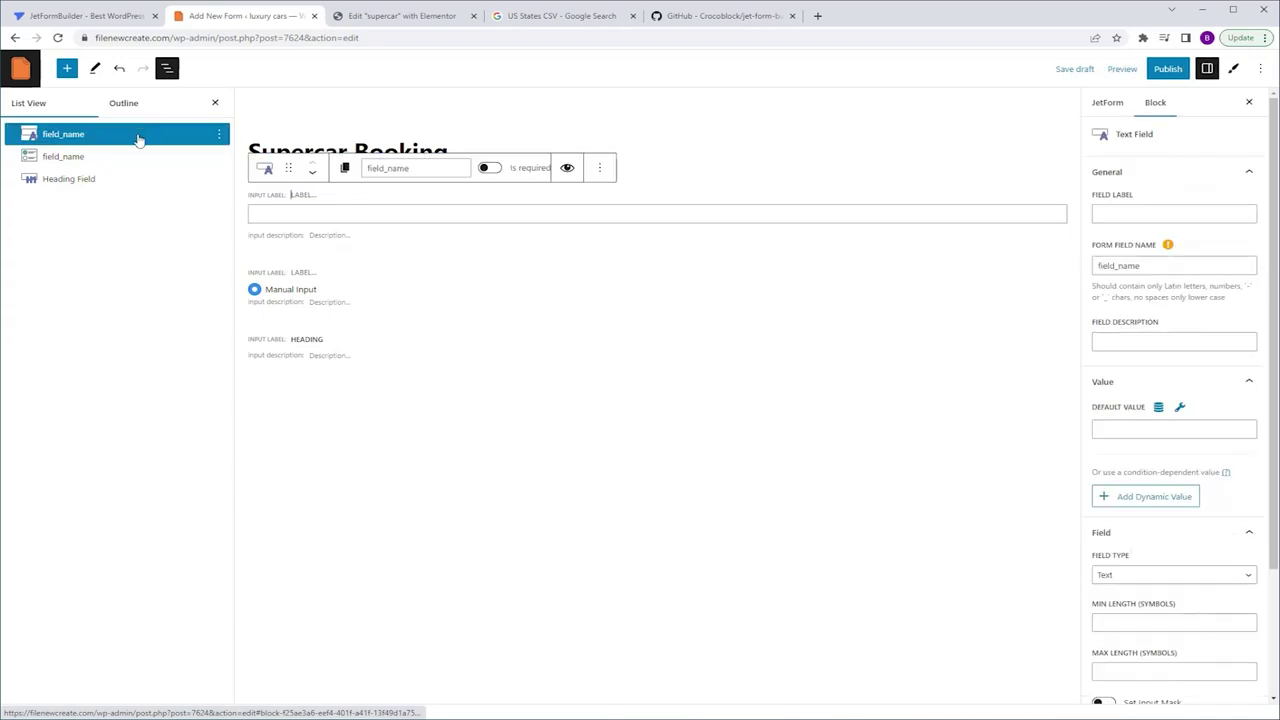
pyautogui.click(215, 135)
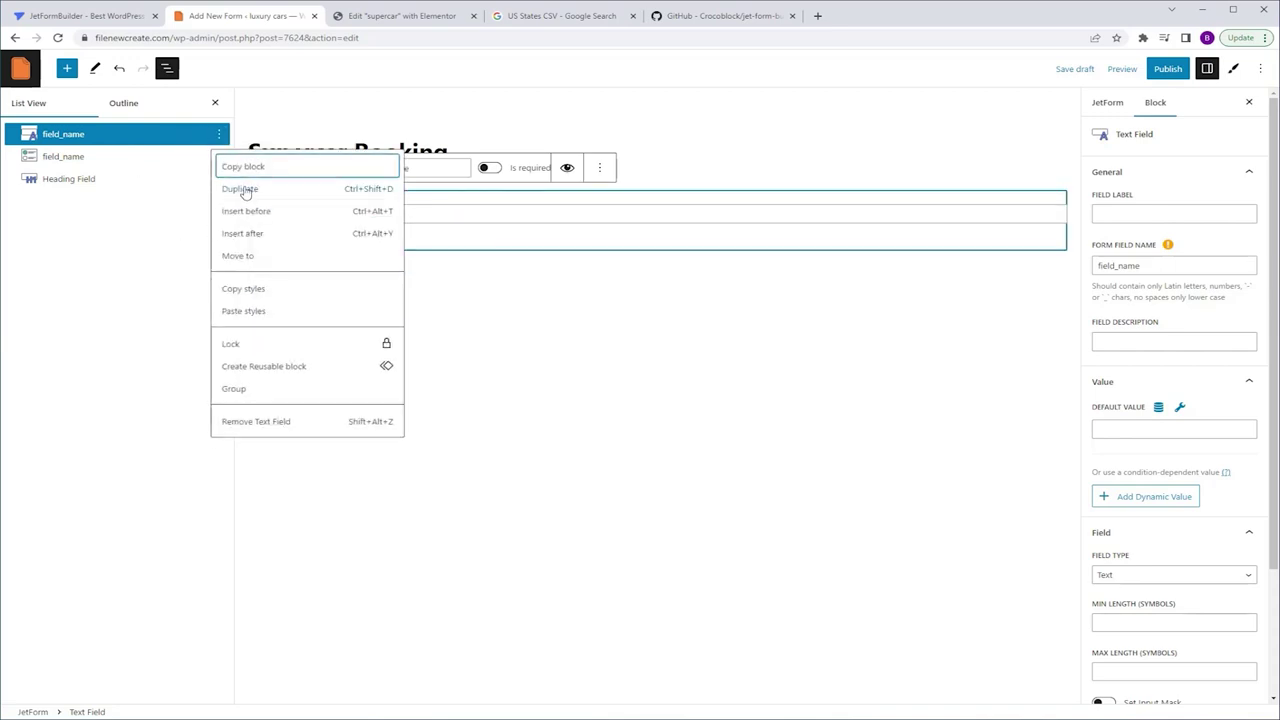
pyautogui.click(240, 189)
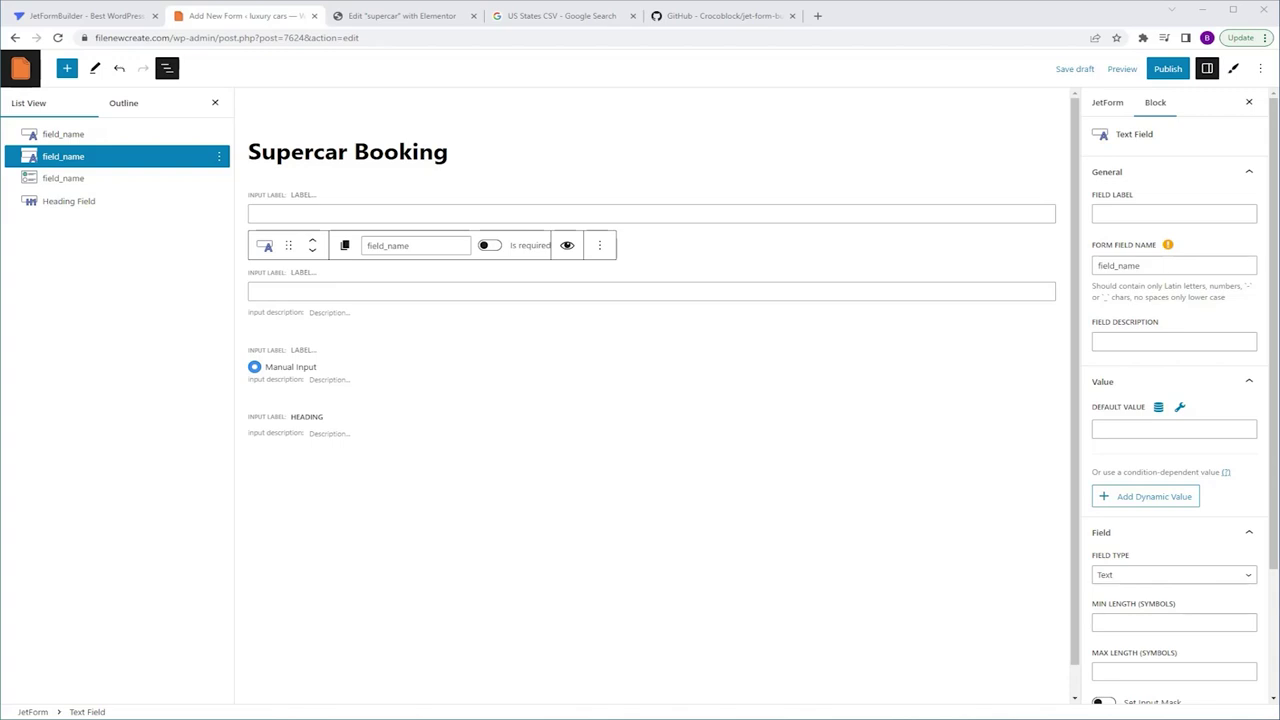
# Look through the blocks in the list, then remove the duplicated text field.
pyautogui.click(291, 272)
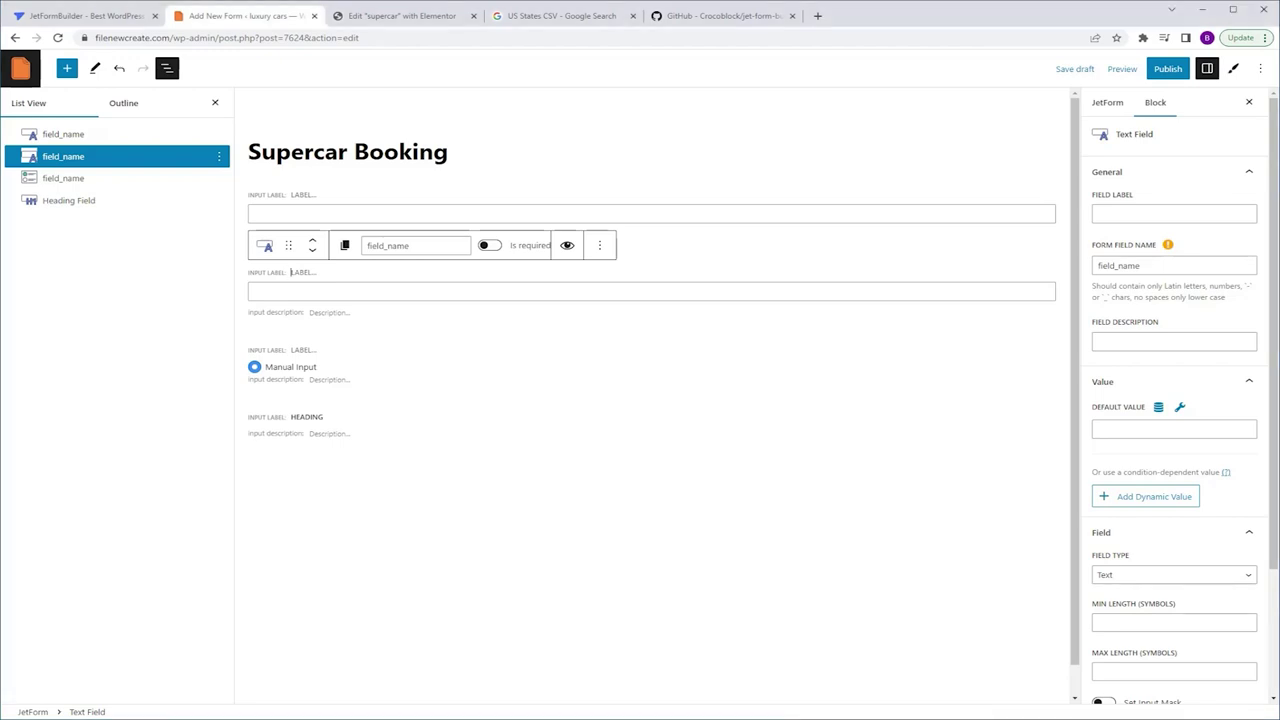
pyautogui.click(340, 394)
pyautogui.click(109, 207)
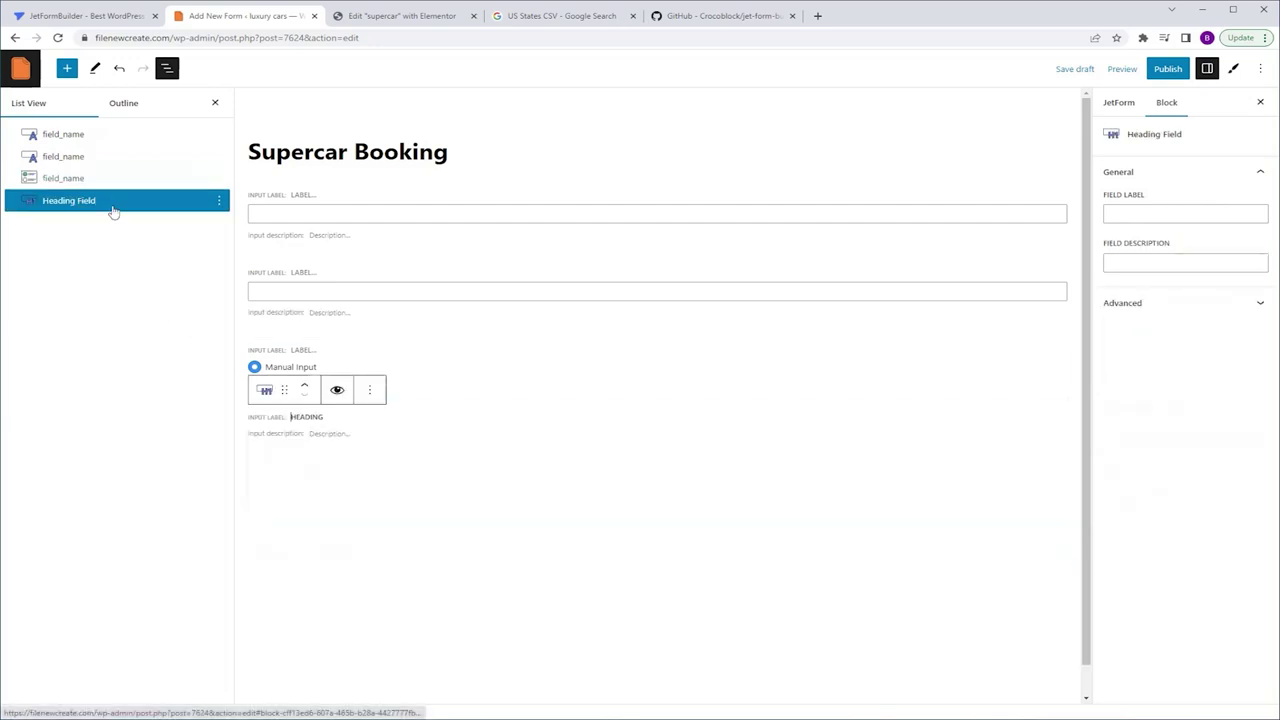
pyautogui.click(114, 180)
pyautogui.click(105, 158)
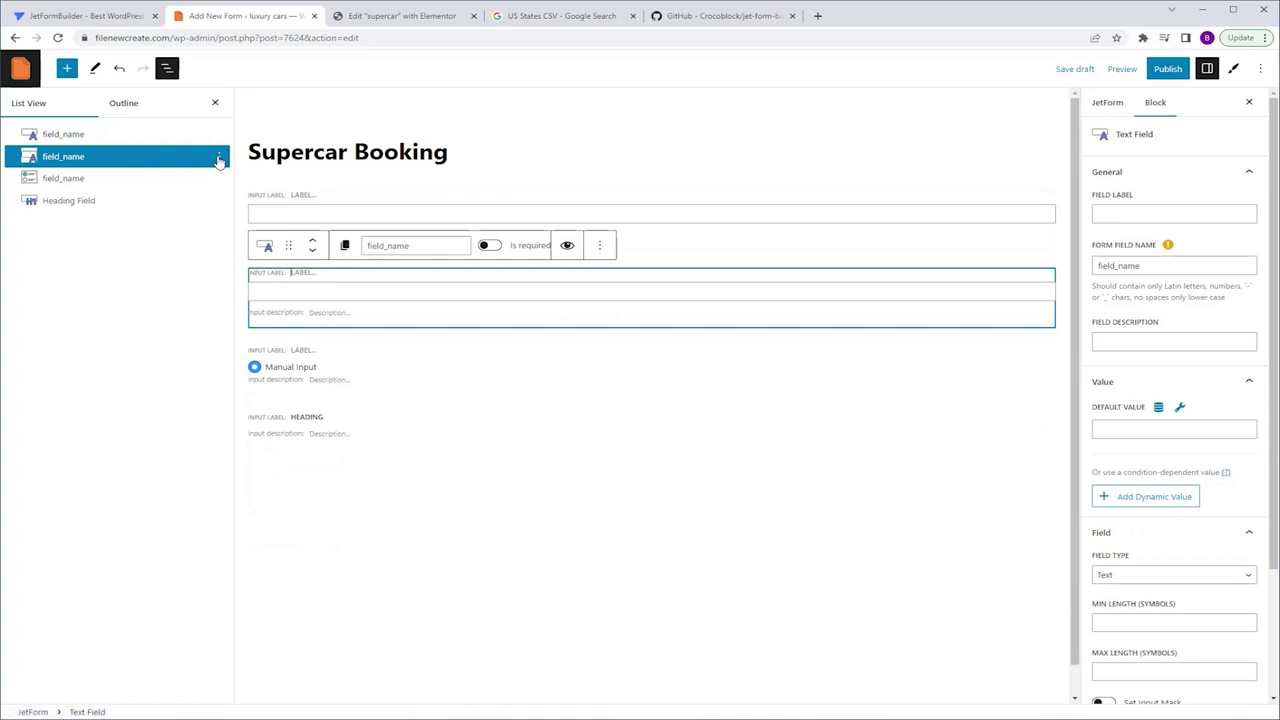
pyautogui.click(218, 157)
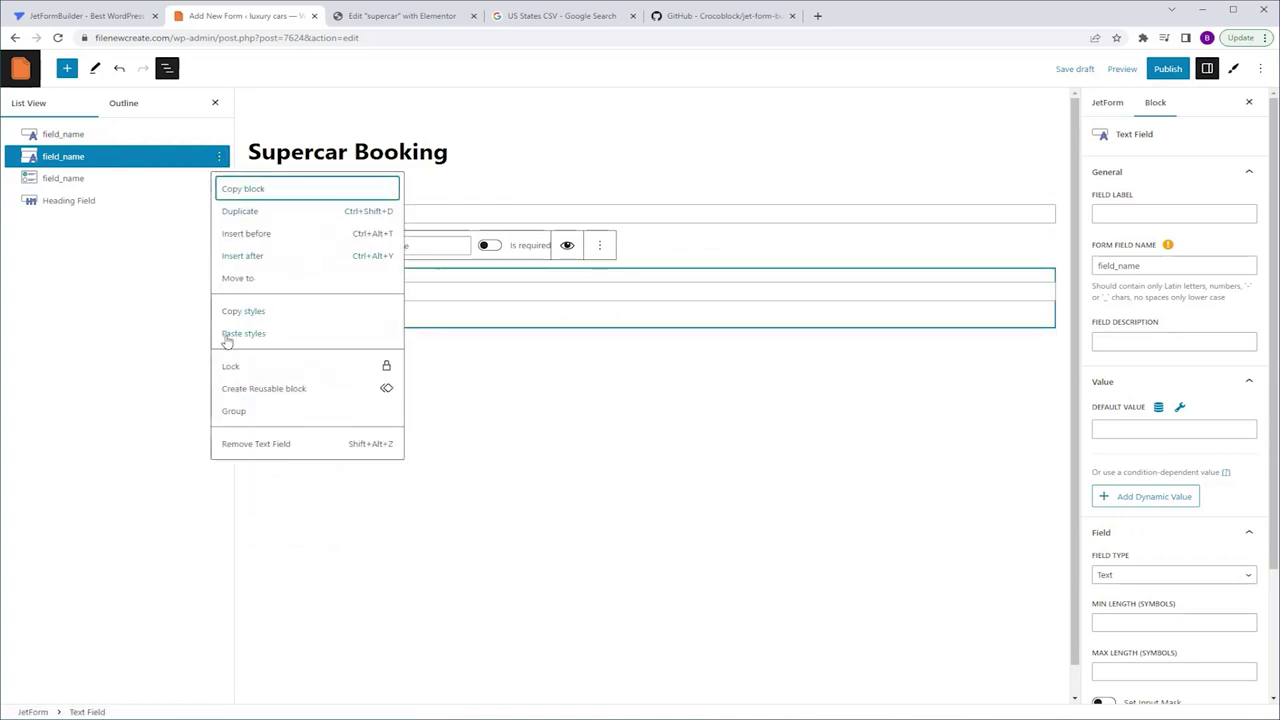
pyautogui.click(258, 444)
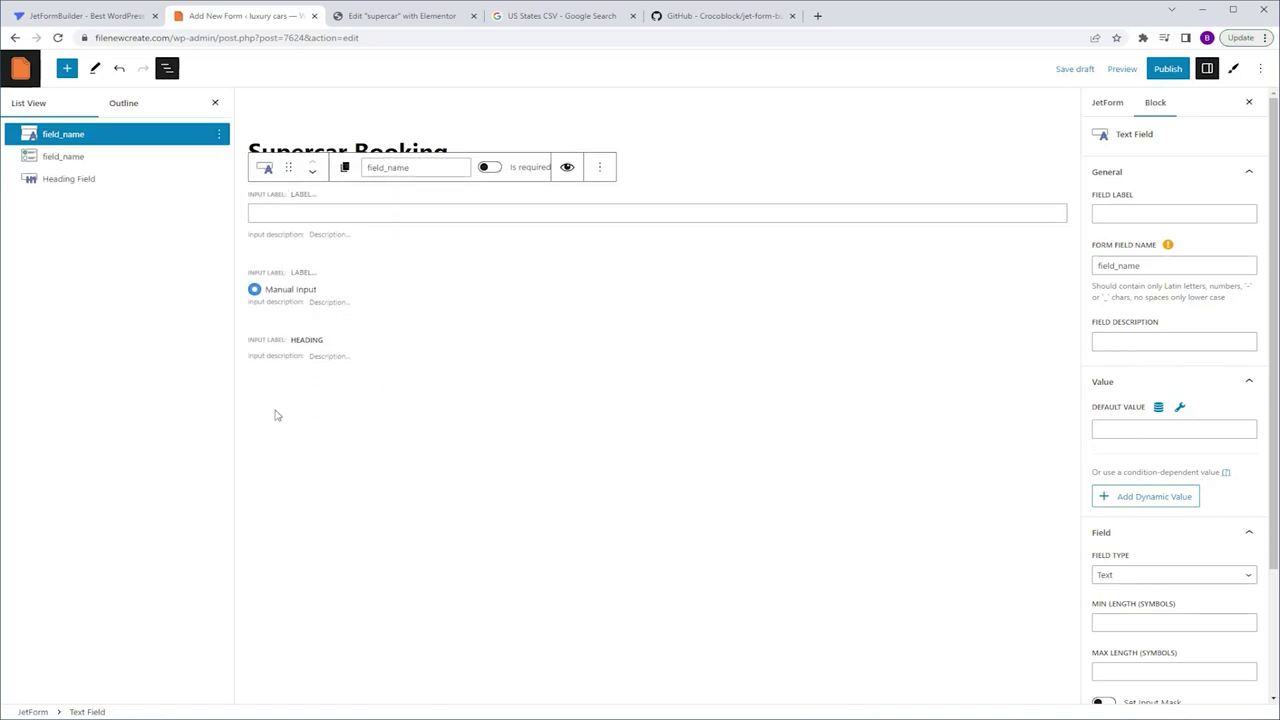
# Delete the Heading Field from the end of the form.
pyautogui.click(296, 357)
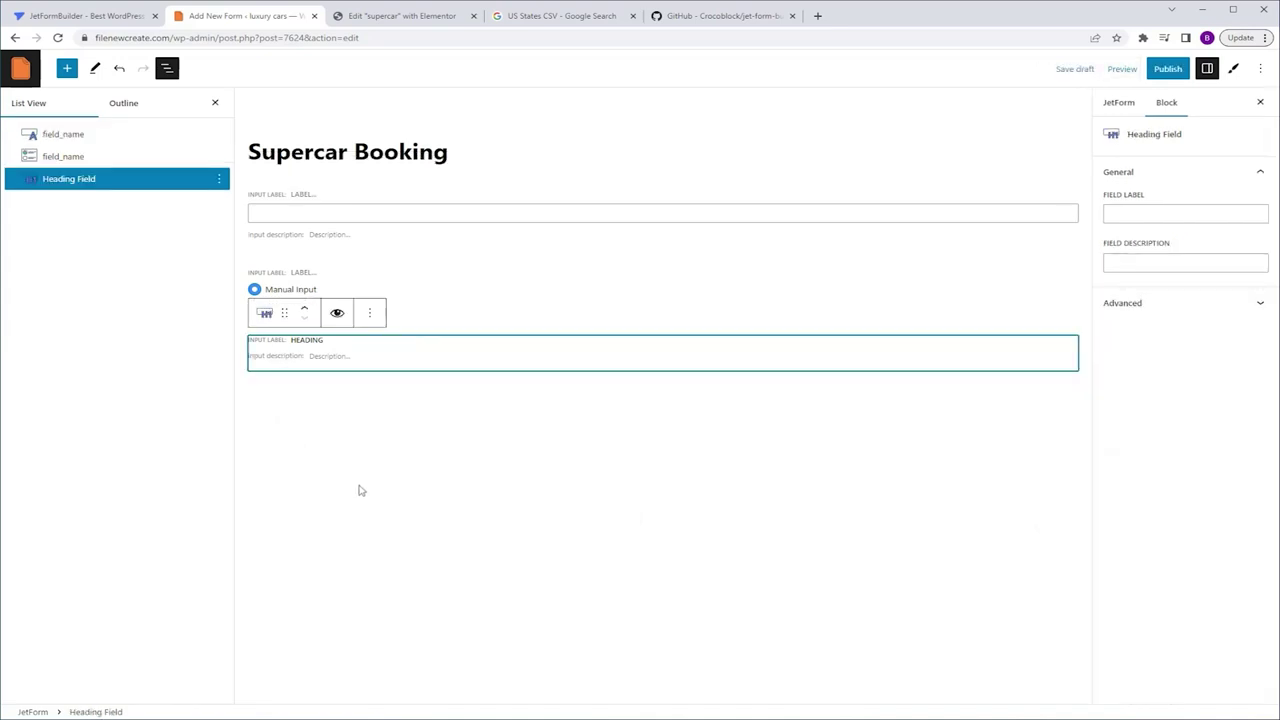
pyautogui.press('Delete')
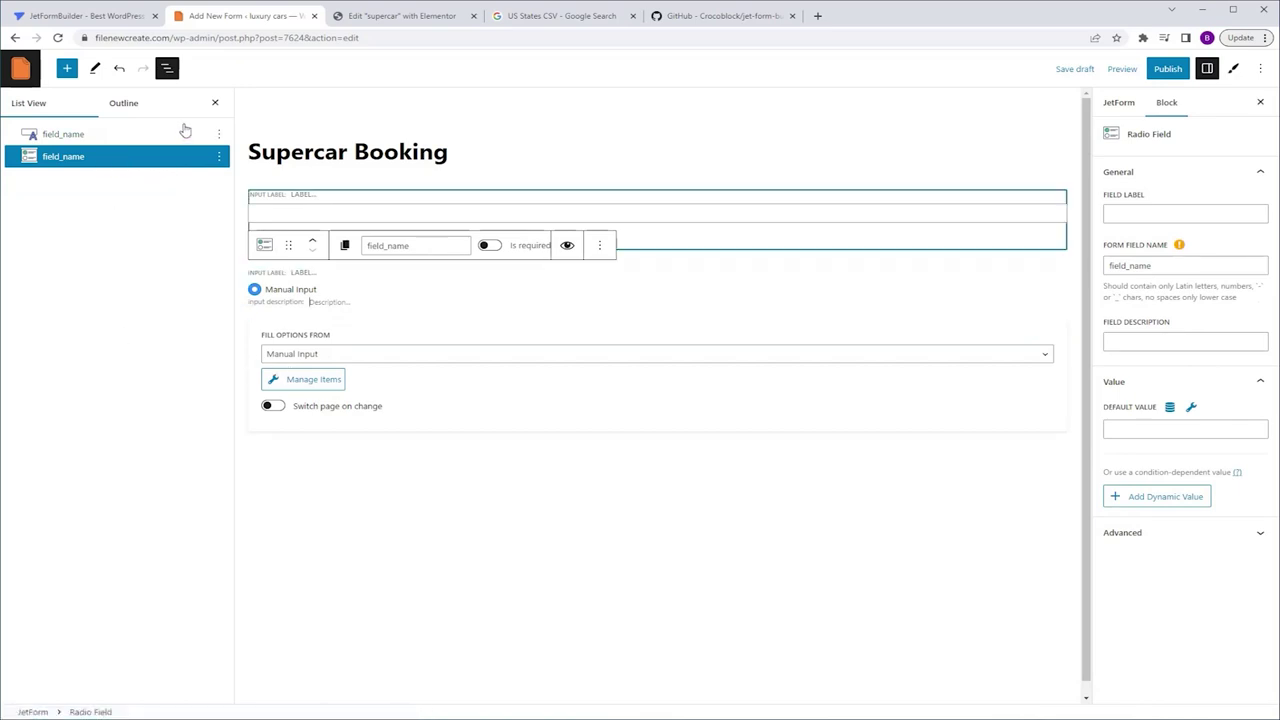
# Add a Number, Media, Map, Date and Datetime Field below the radio field, in that order.
pyautogui.click(67, 68)
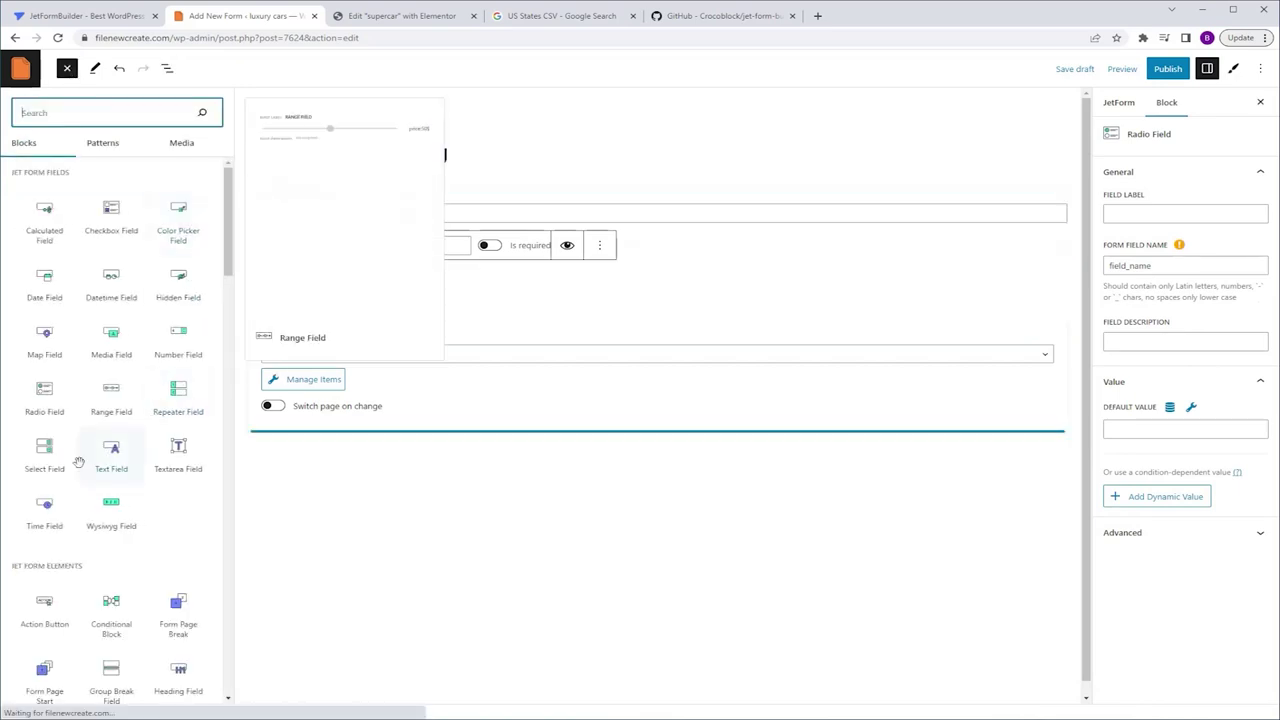
pyautogui.click(172, 345)
pyautogui.click(111, 340)
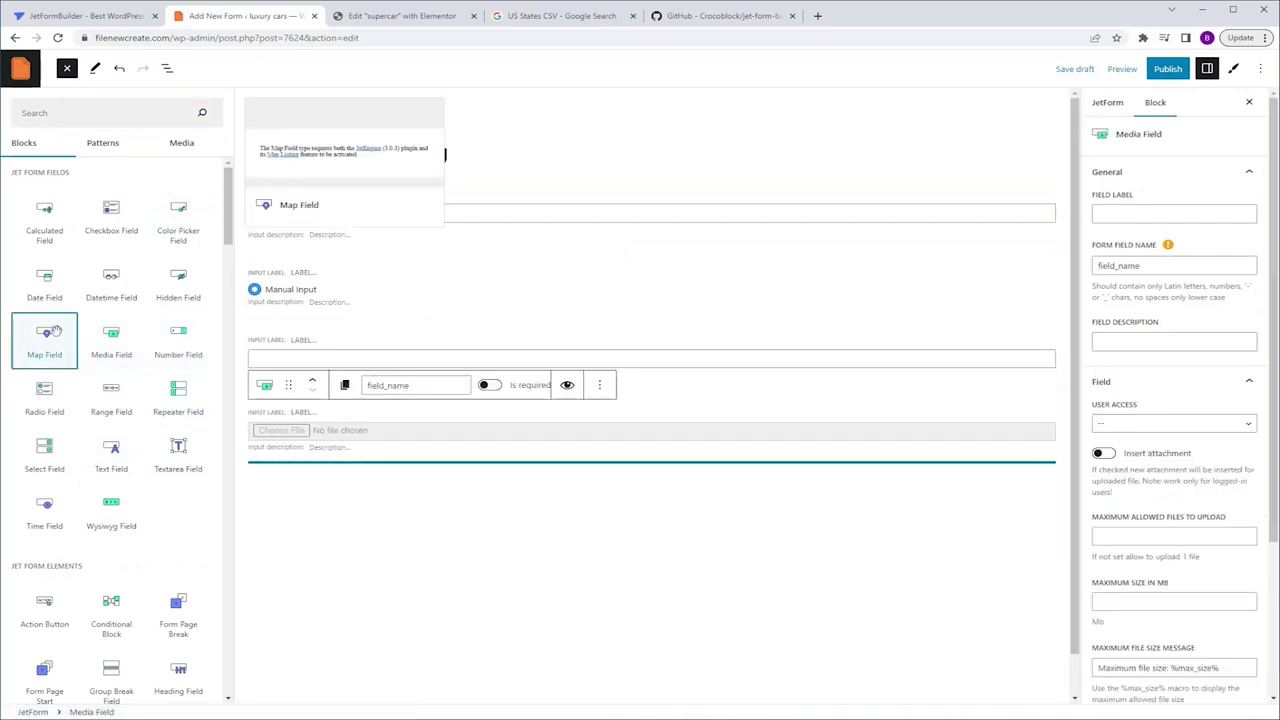
pyautogui.click(44, 340)
pyautogui.click(44, 285)
pyautogui.click(111, 285)
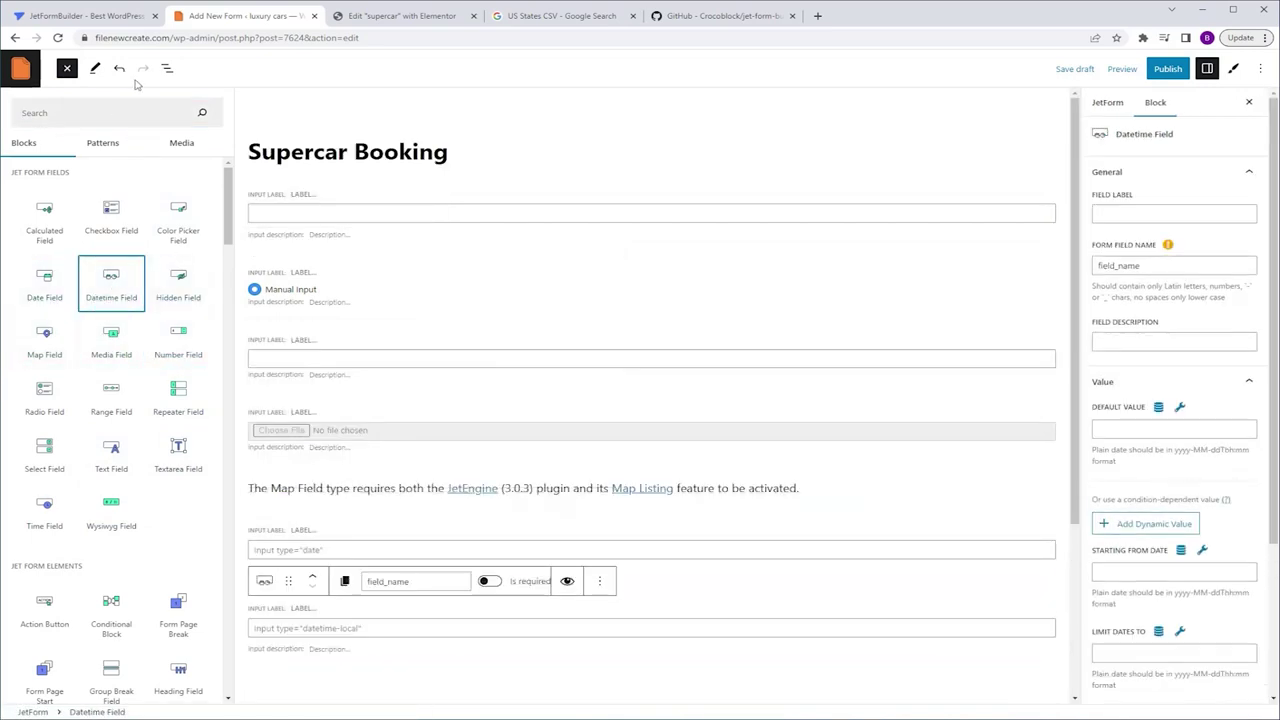
# Remove the Number, Media, Map, Date and Datetime Fields together as a multi-block selection, and undo the removal.
pyautogui.click(167, 68)
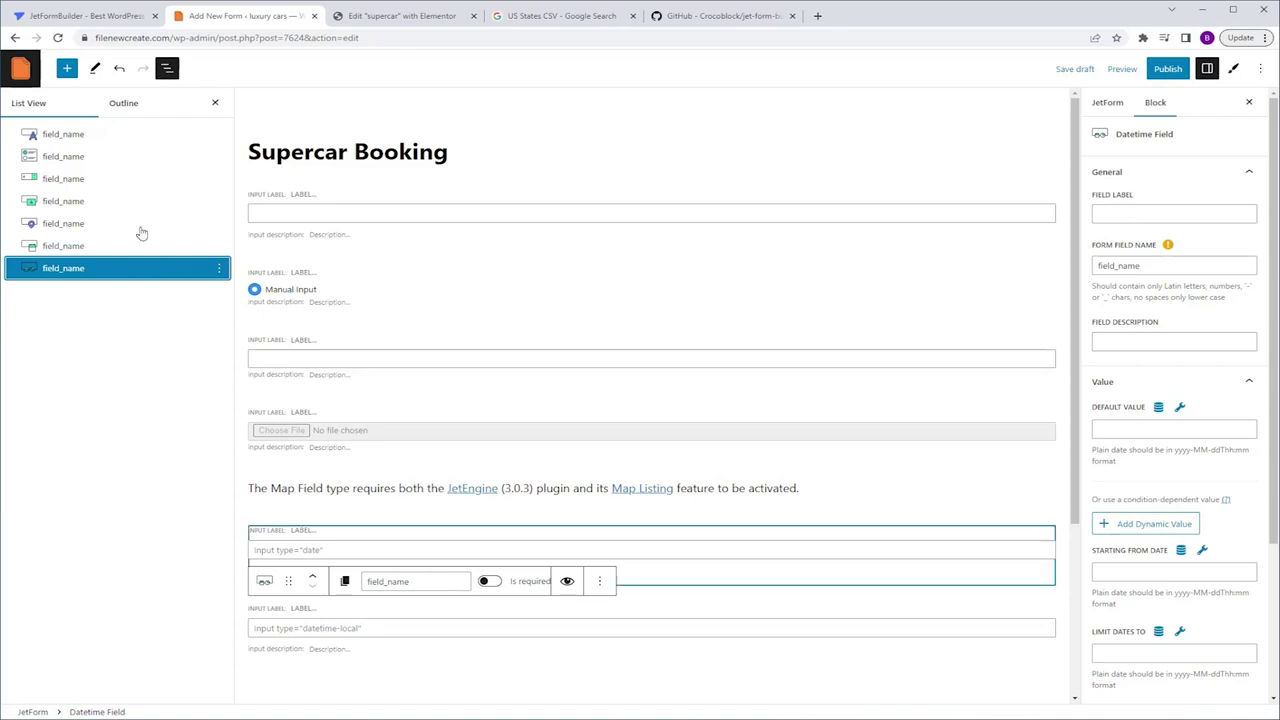
pyautogui.keyDown('shift'); pyautogui.click(134, 179); pyautogui.keyUp('shift')
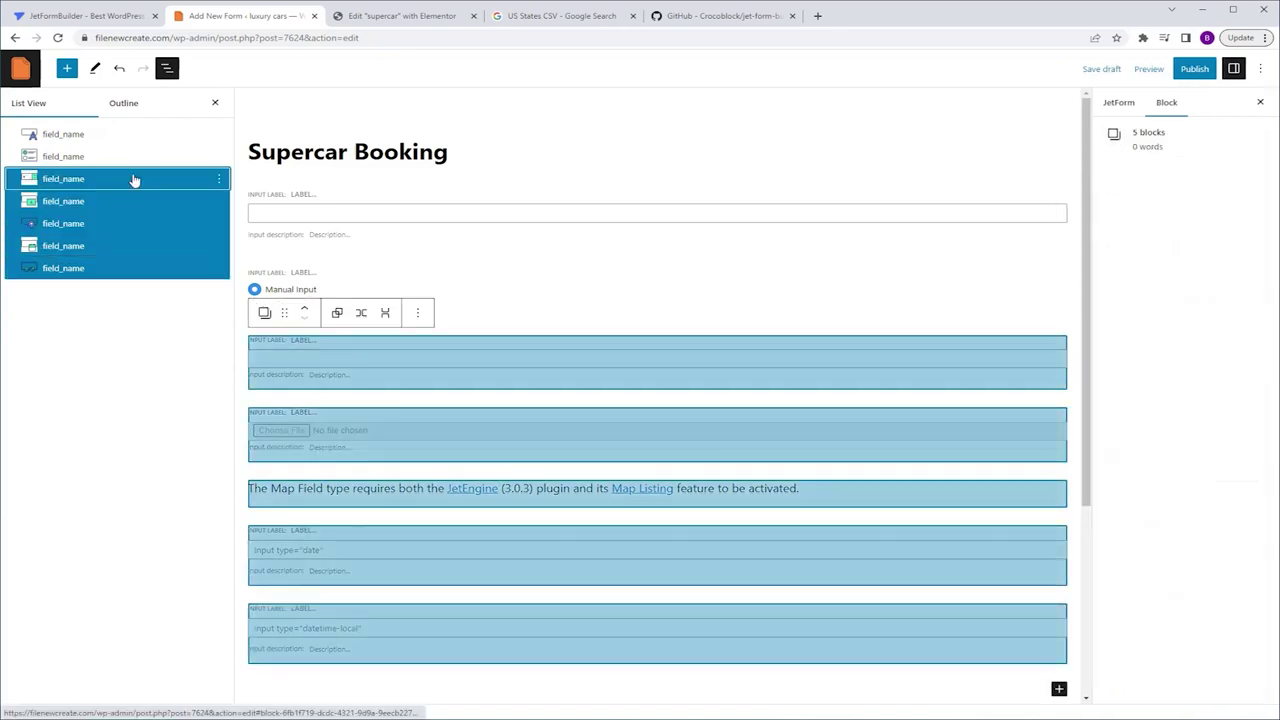
pyautogui.click(219, 179)
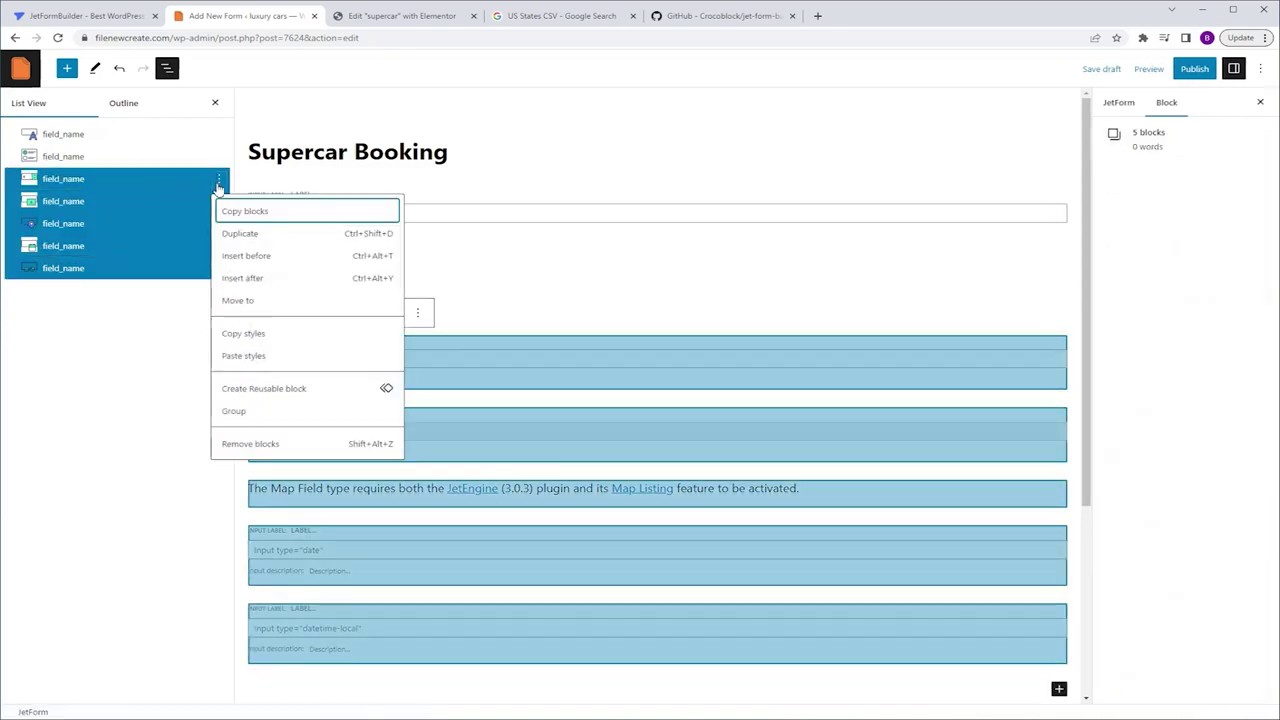
pyautogui.click(250, 444)
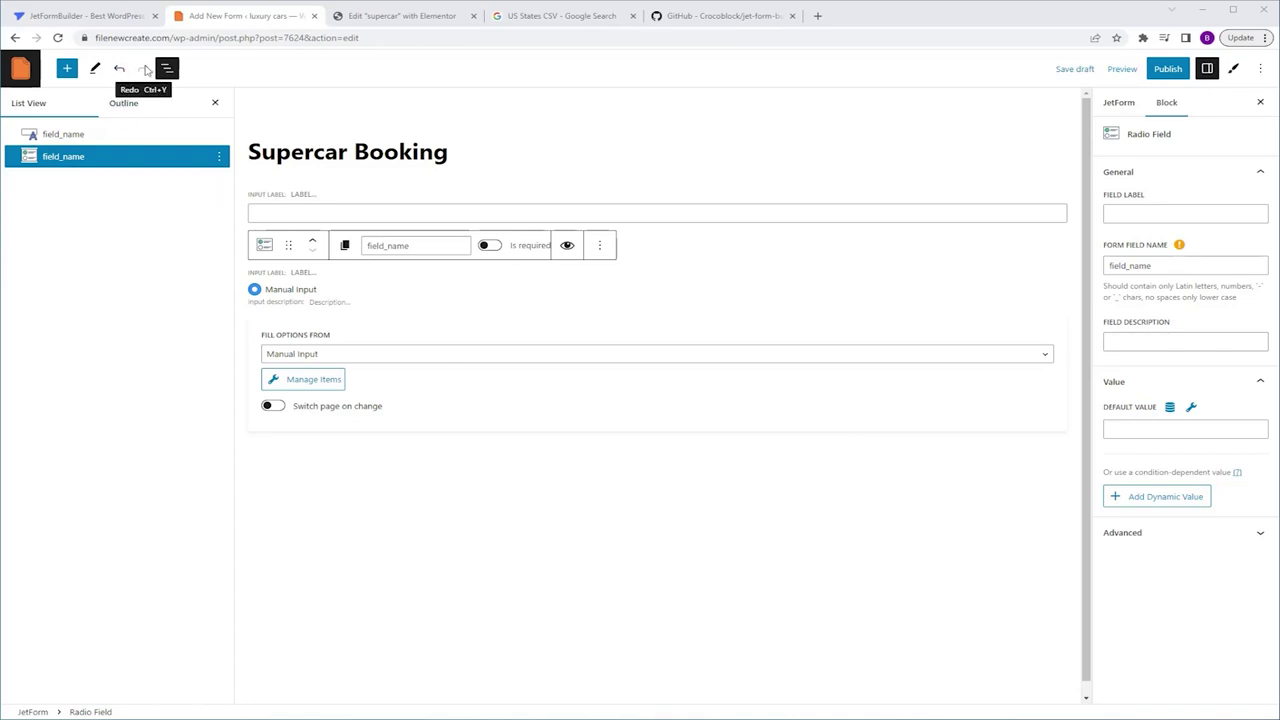
pyautogui.click(119, 68)
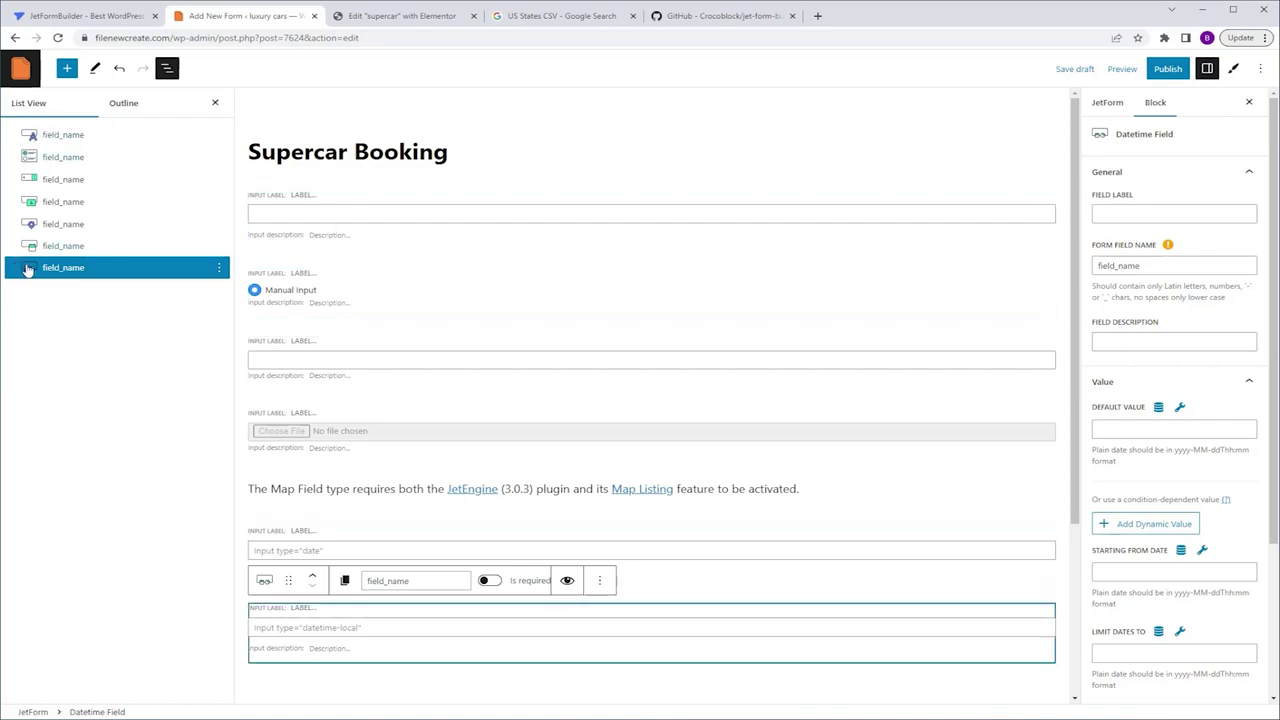
# Move the Datetime Field to the top of the form, and from there to just below the Number Field.
pyautogui.moveTo(27, 270); pyautogui.dragTo(32, 131)
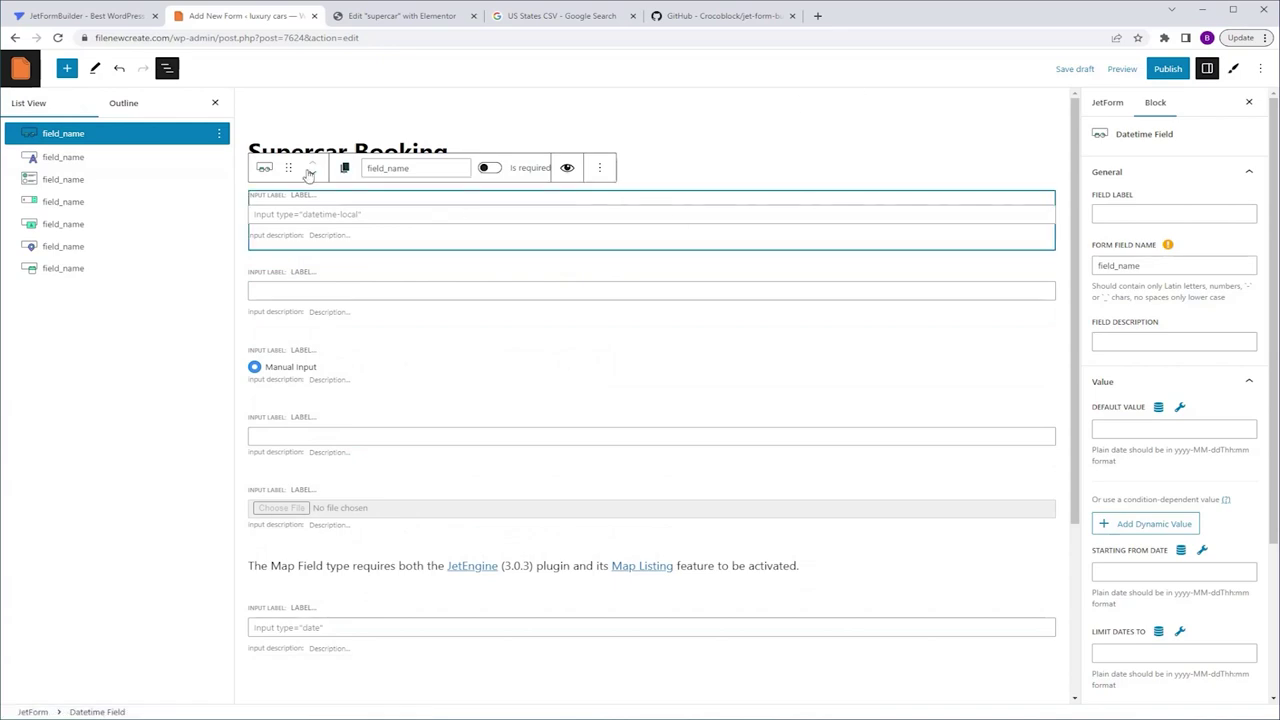
pyautogui.moveTo(290, 168); pyautogui.dragTo(300, 229)
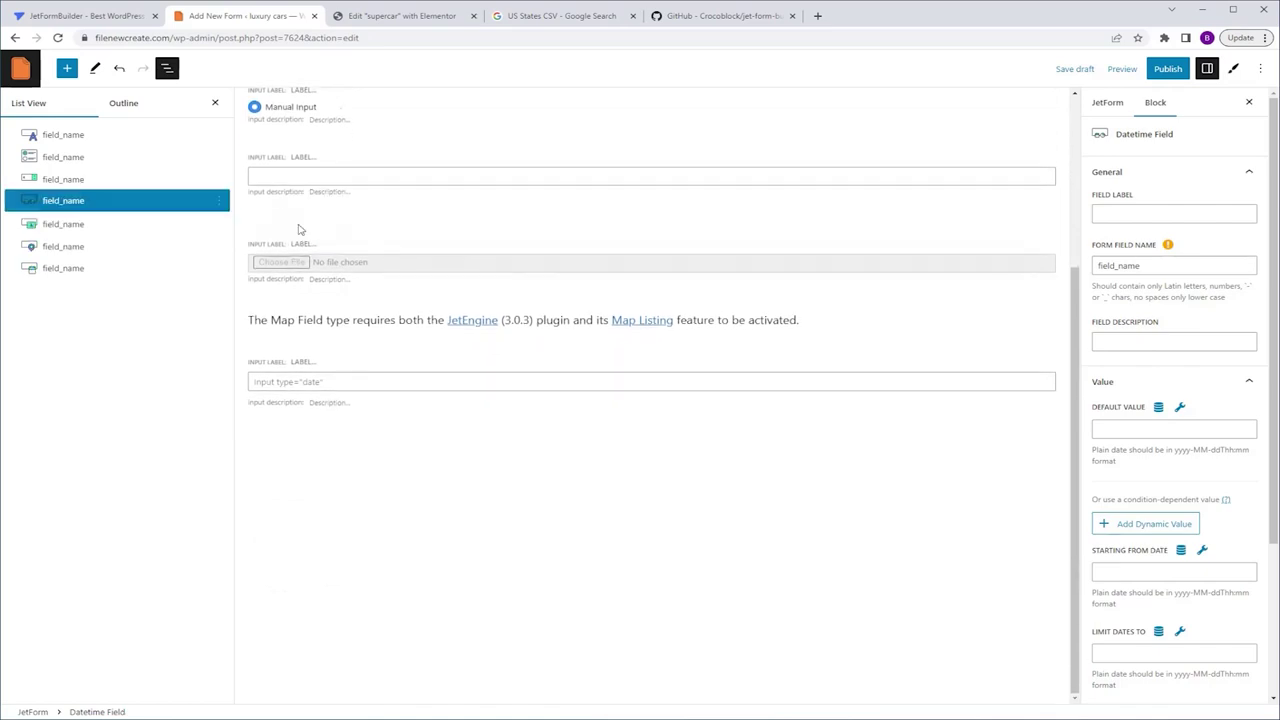
pyautogui.scroll(1, 360, 332)
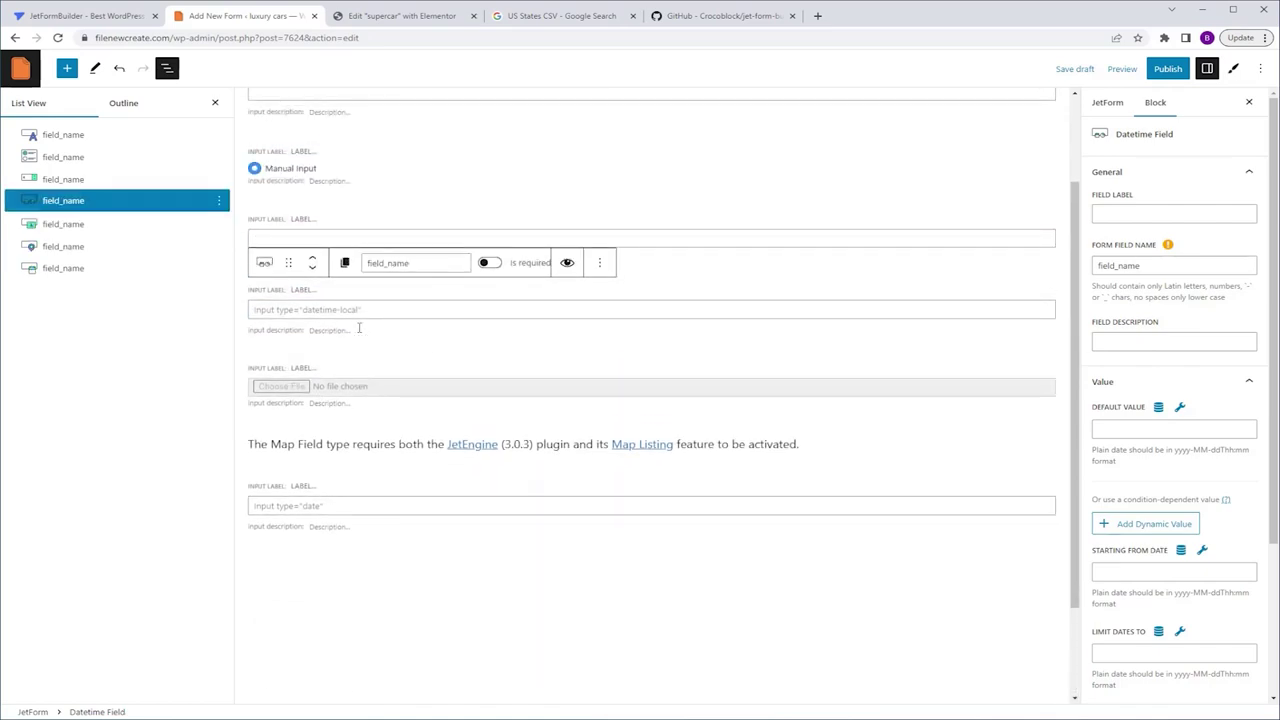
# Shift the Datetime Field up one position at a time until it is the form's first block.
pyautogui.click(314, 262)
pyautogui.click(314, 263)
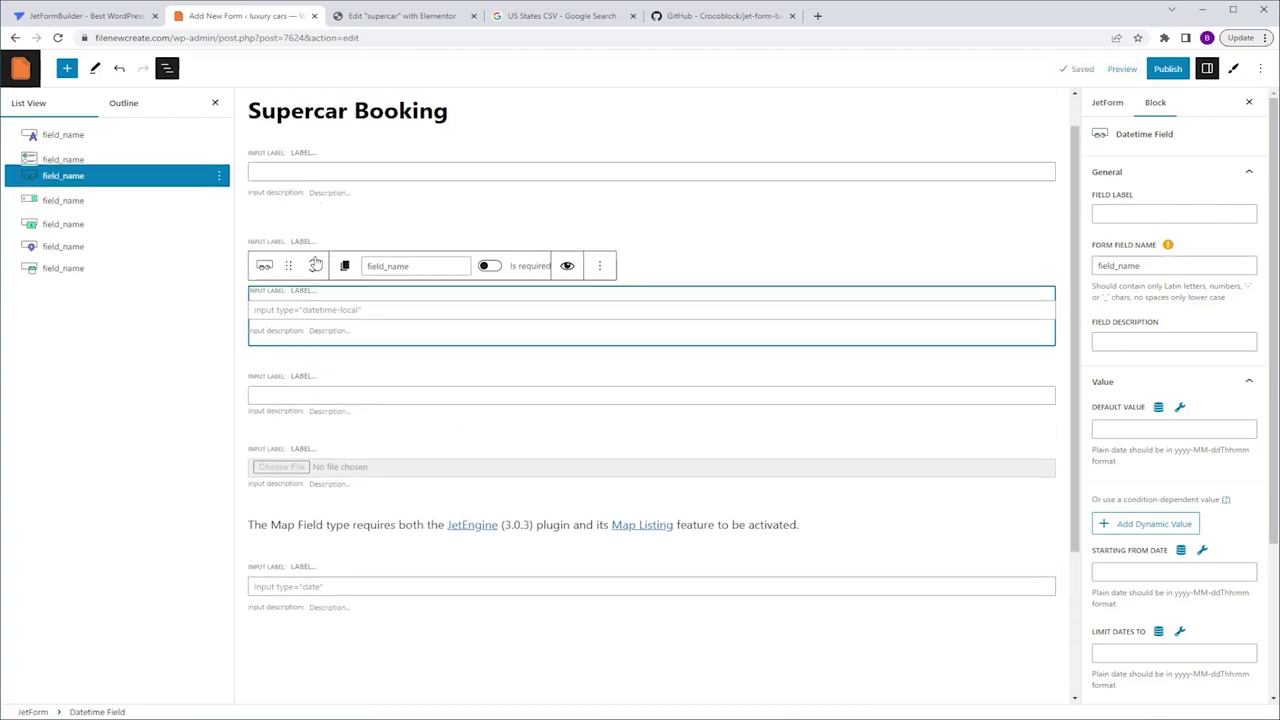
pyautogui.click(314, 246)
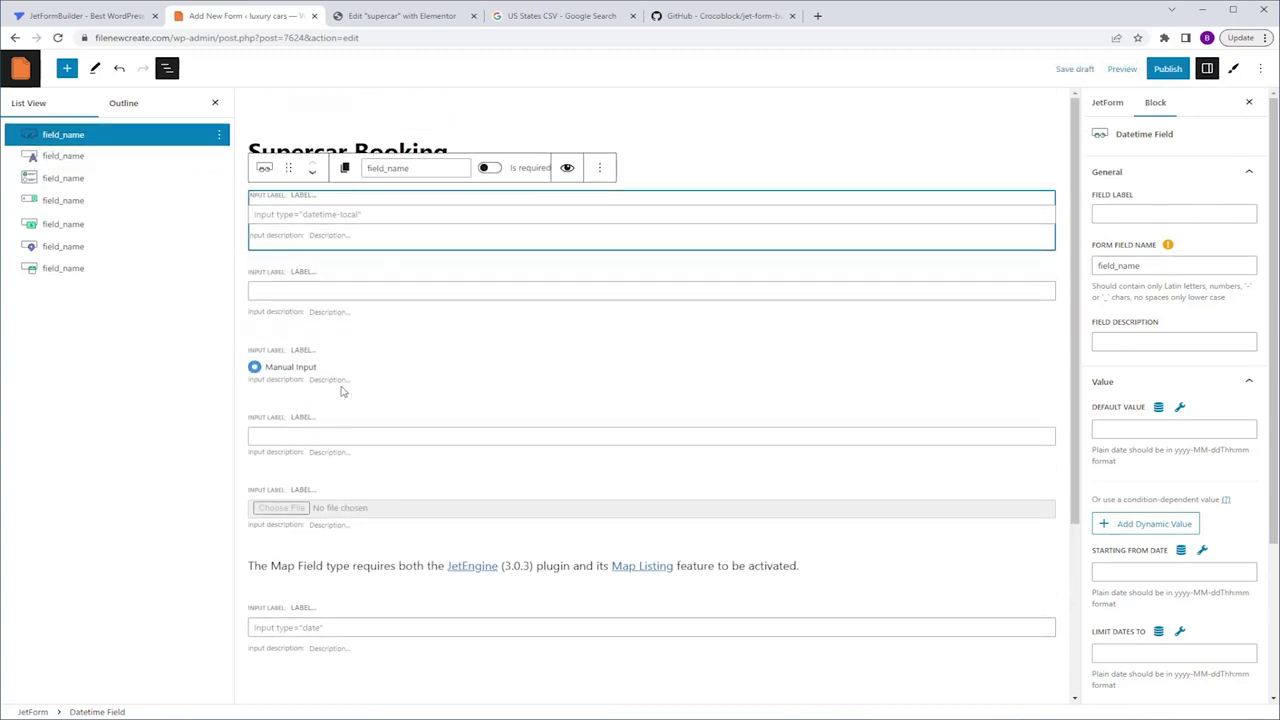
# Relocate the Datetime Field with the Move to command, placing it between the Number Field and the Media Field.
pyautogui.click(600, 174)
pyautogui.click(612, 296)
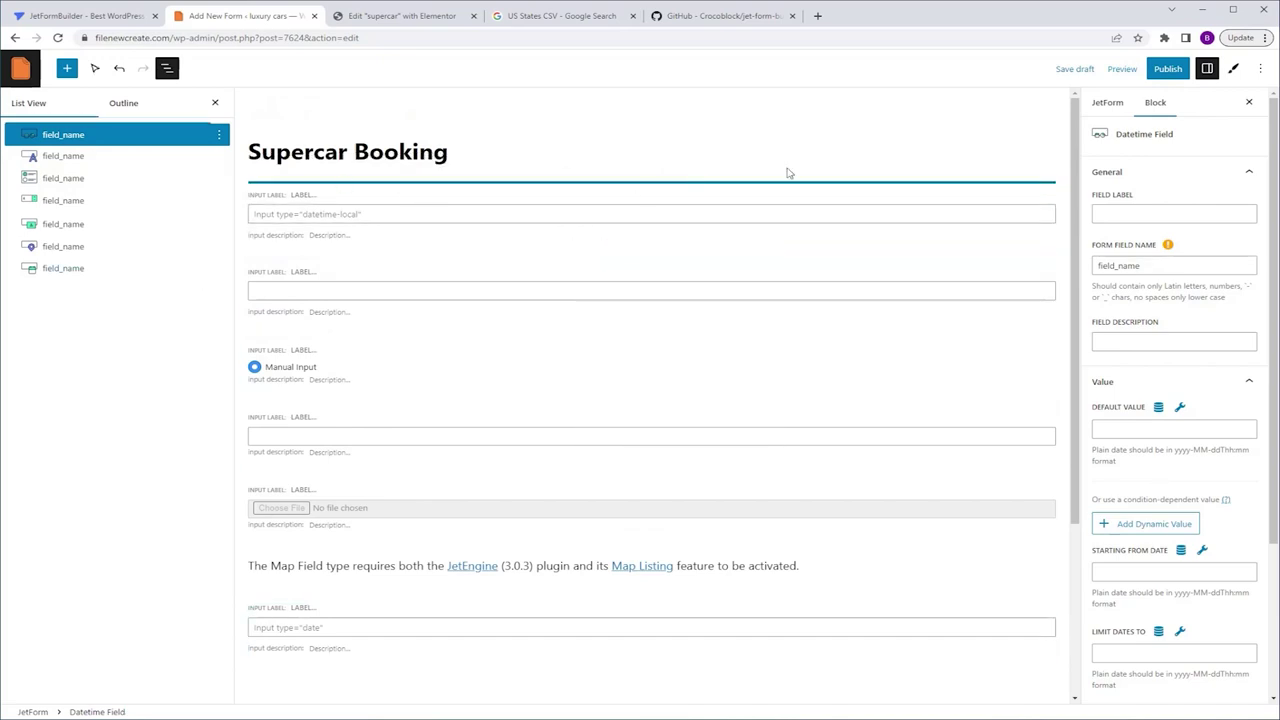
pyautogui.press('Down')
pyautogui.press('Down')
pyautogui.press('Down')
pyautogui.press('Down')
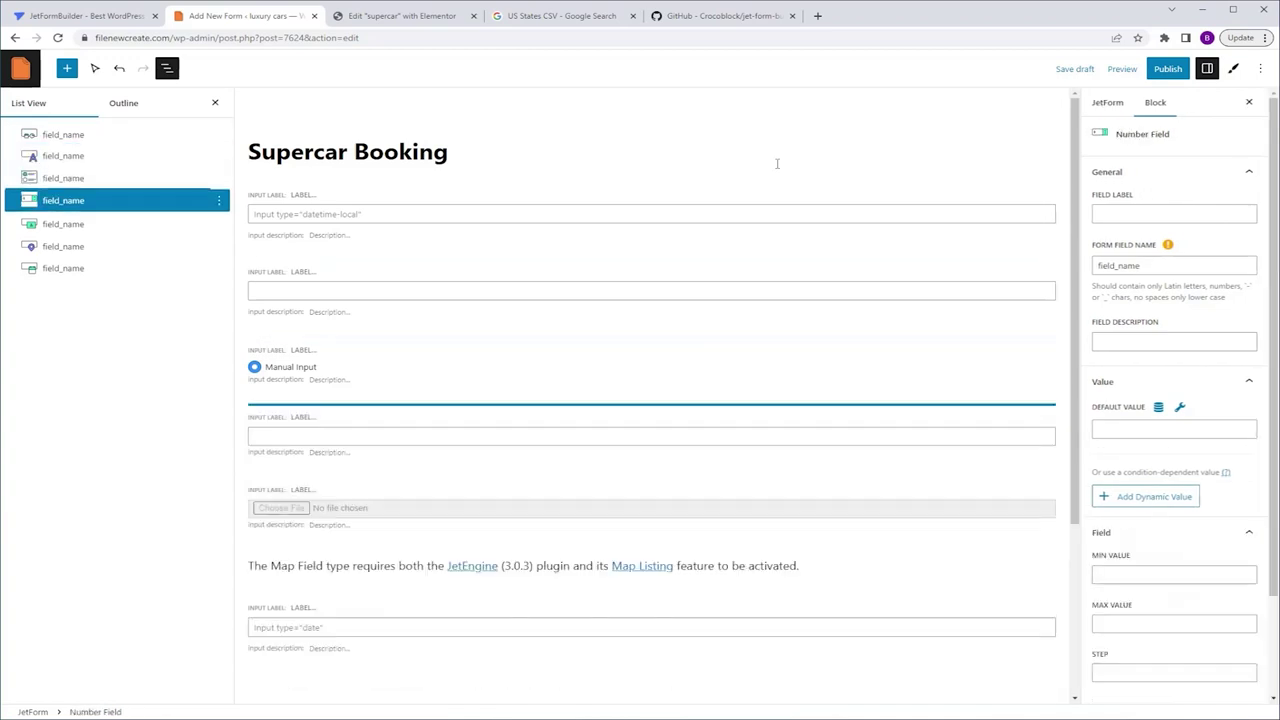
pyautogui.press('Up')
pyautogui.press('Down')
pyautogui.press('Up')
pyautogui.press('Down')
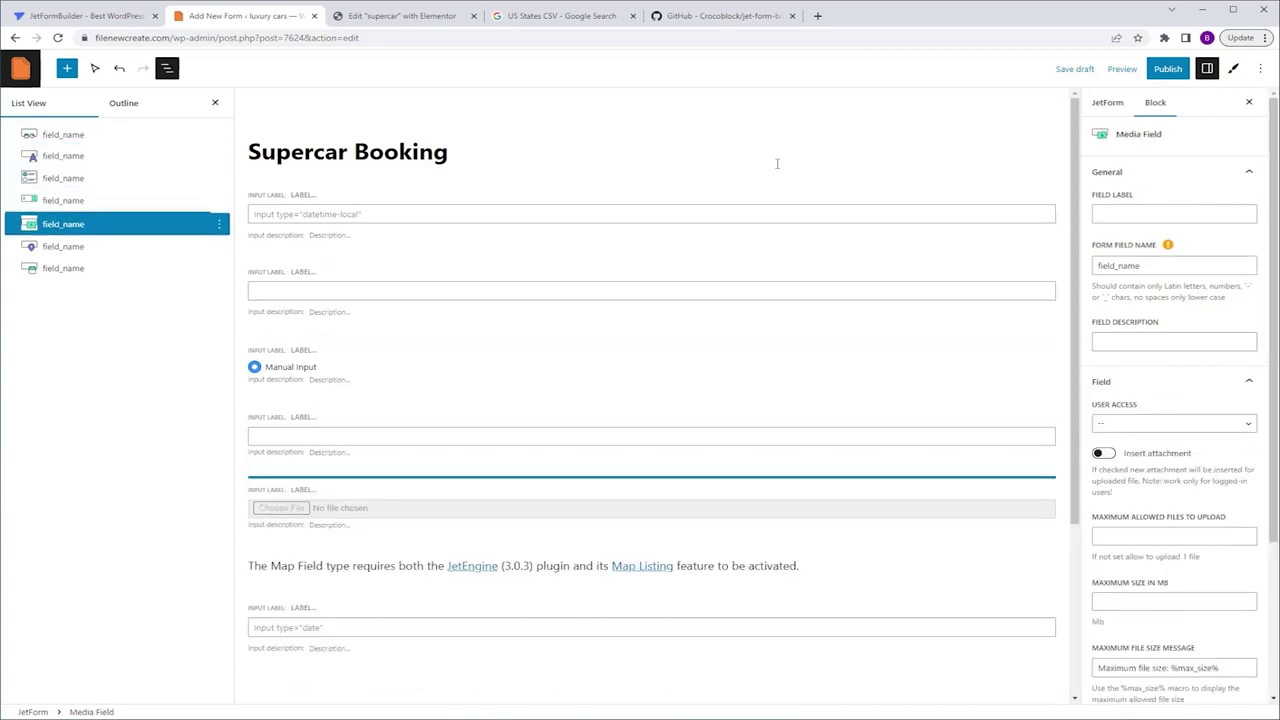
pyautogui.press('Return')
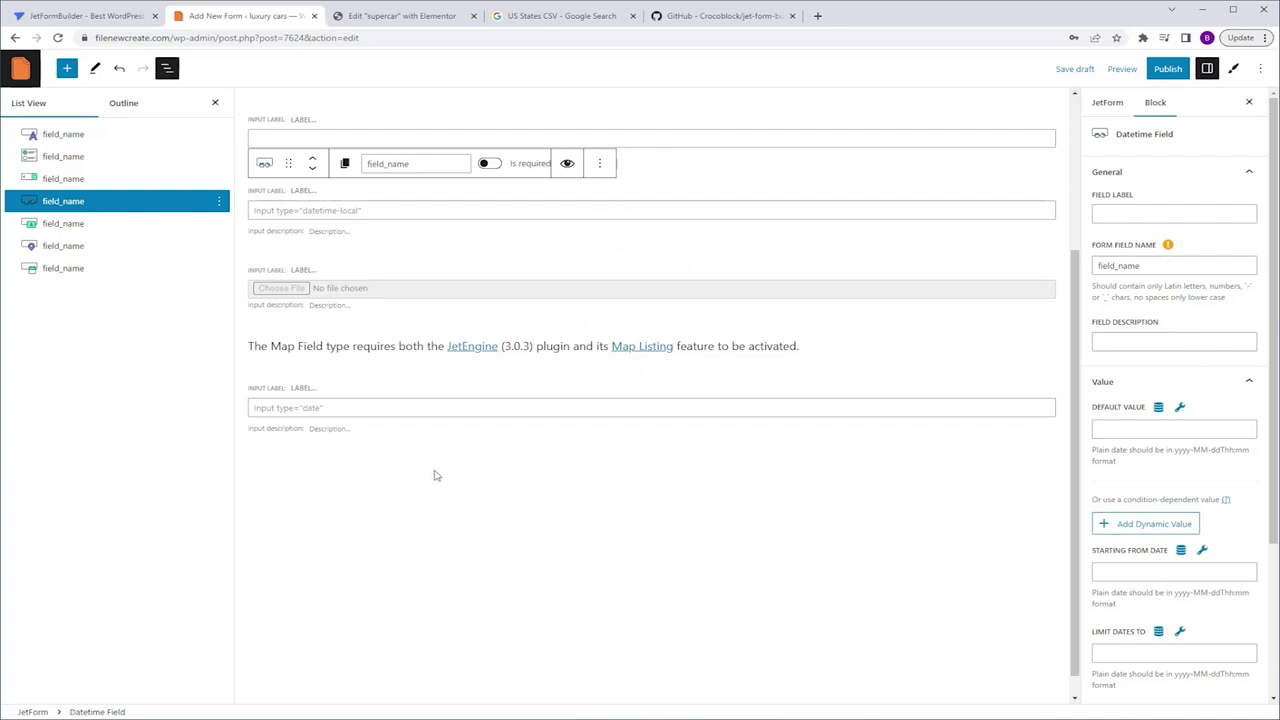
pyautogui.hotkey('ctrl', 's')
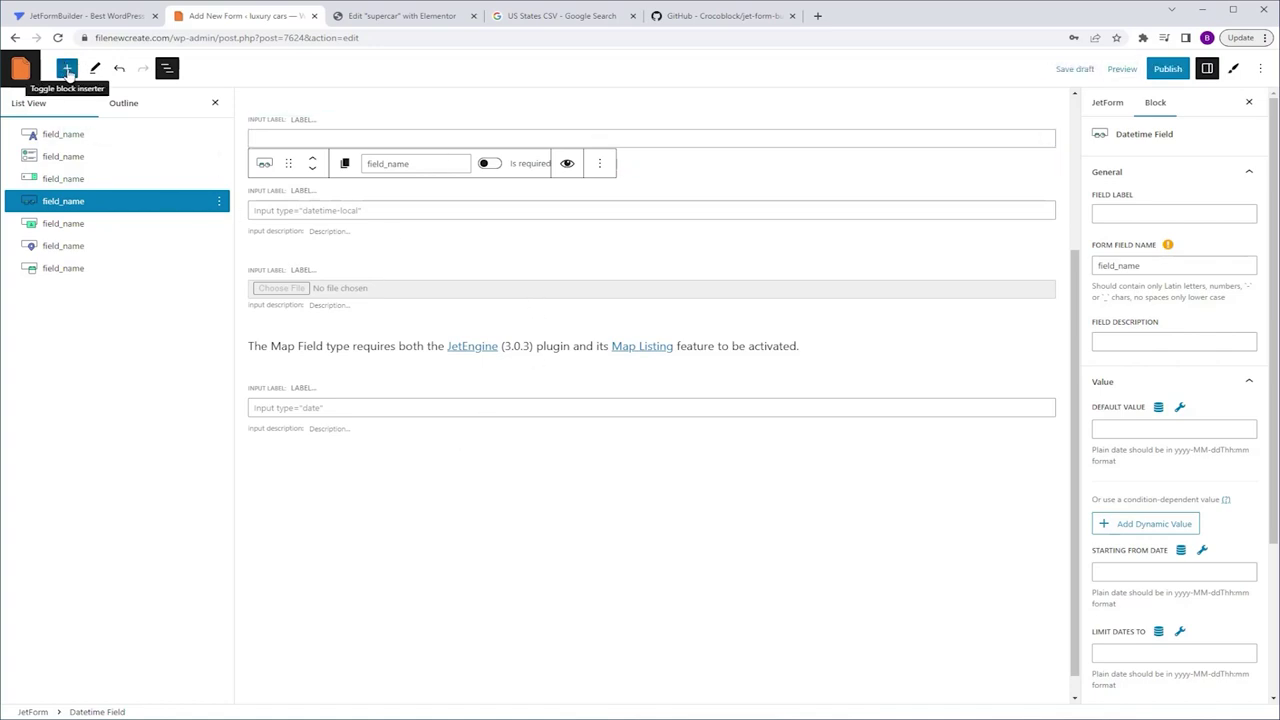
# Search the block library for "col" and insert a Columns block with the 50 / 50 variation below the Datetime Field.
pyautogui.click(67, 69)
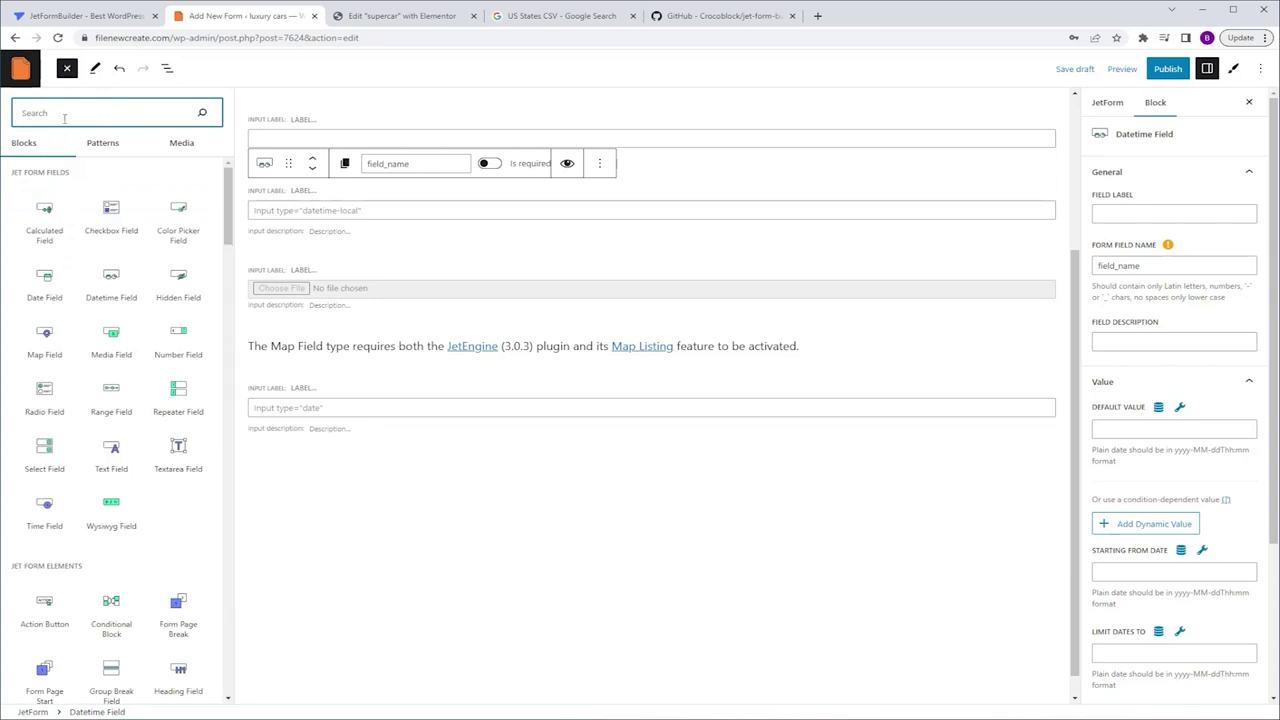
pyautogui.write('col')
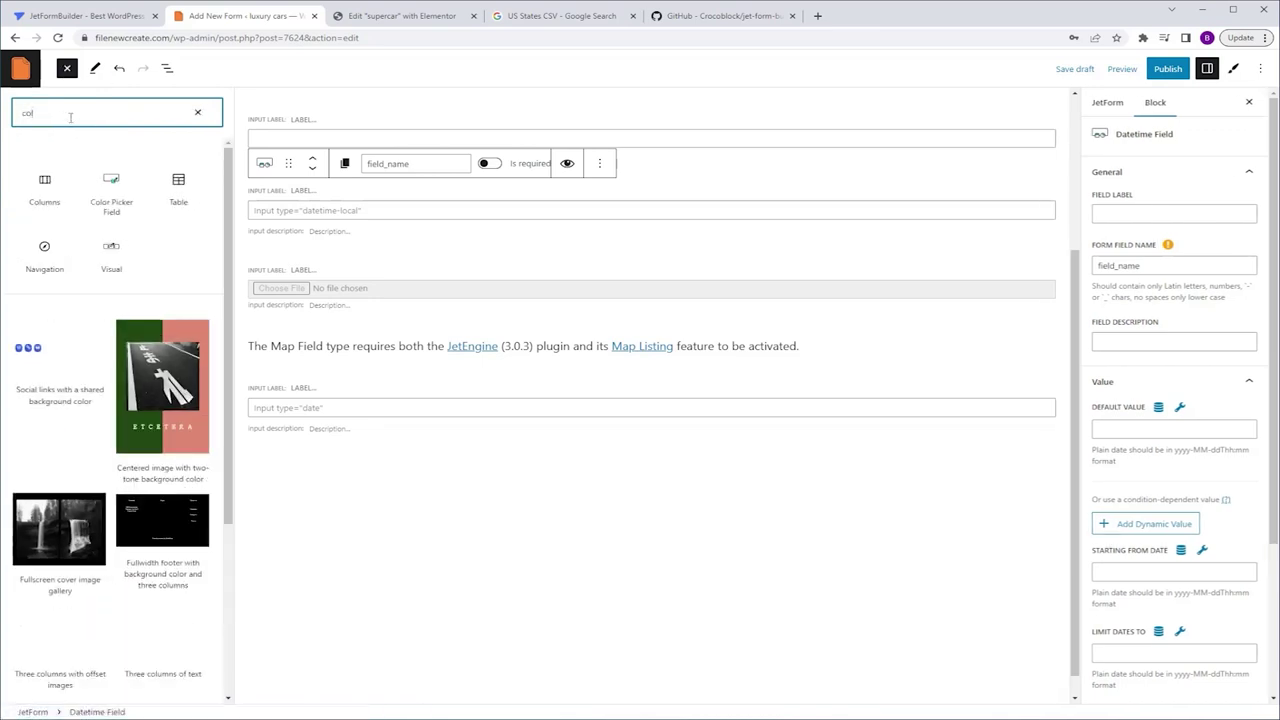
pyautogui.click(44, 185)
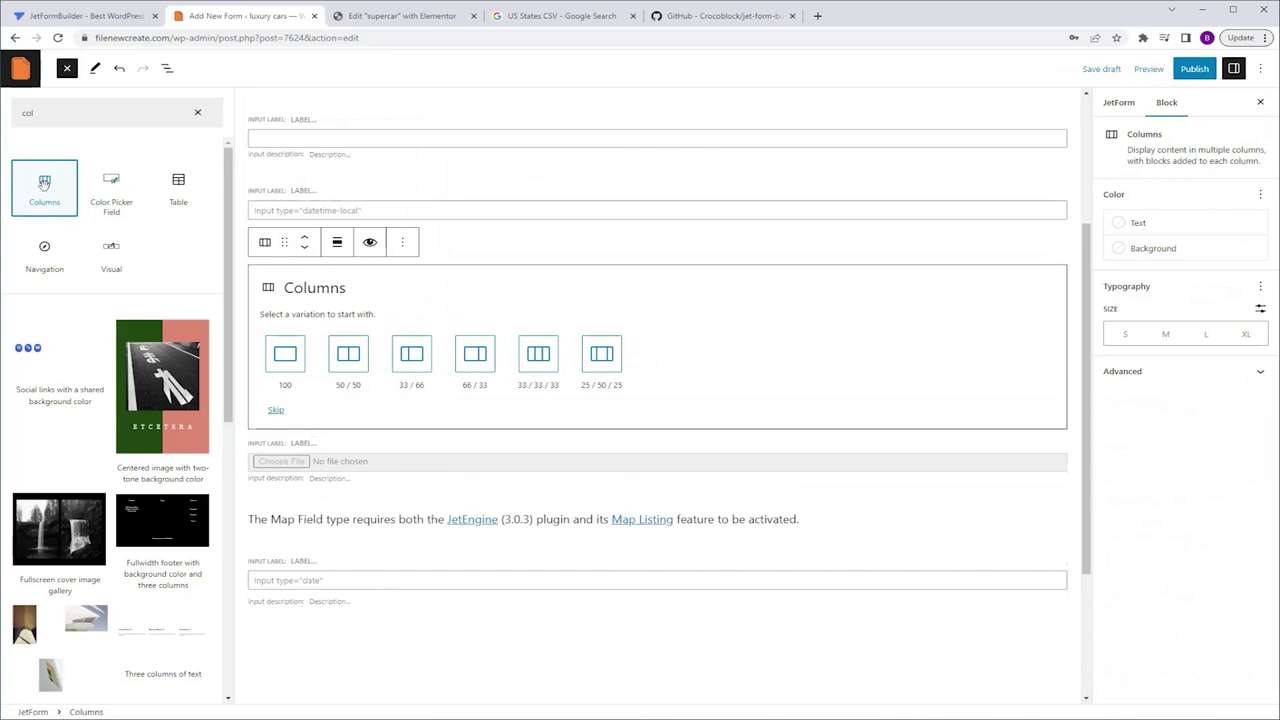
pyautogui.click(385, 455)
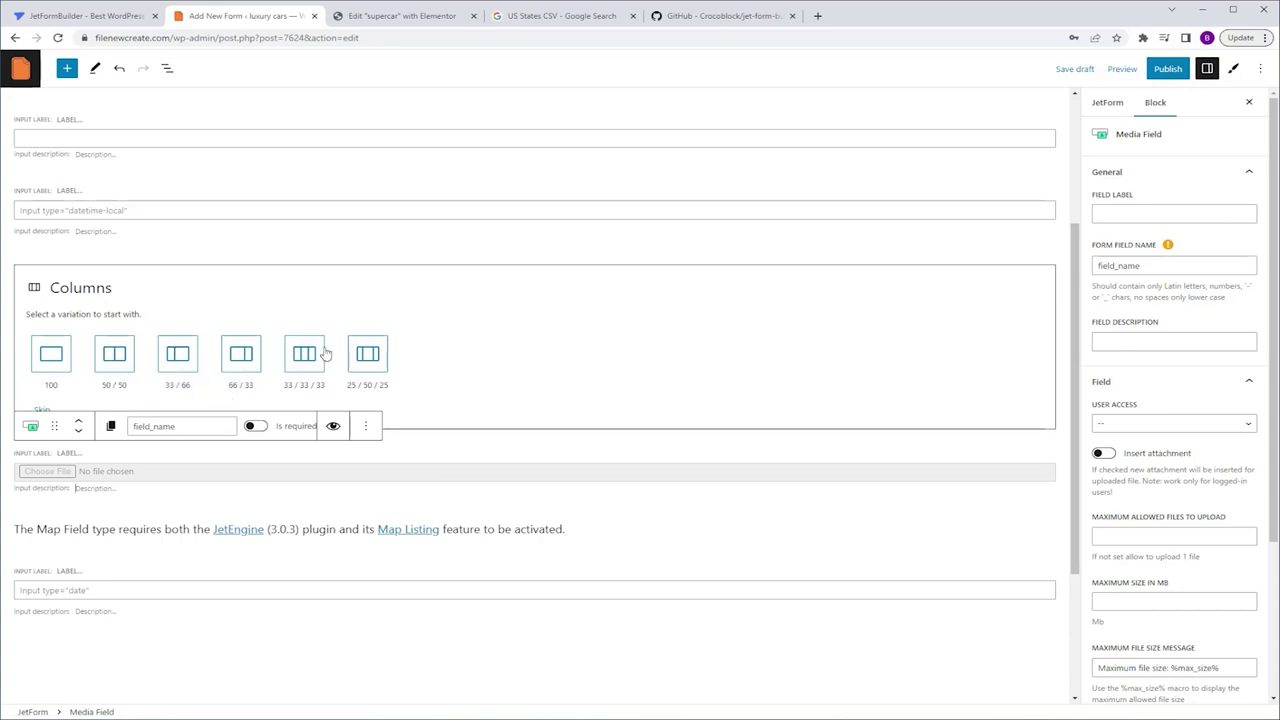
pyautogui.click(120, 362)
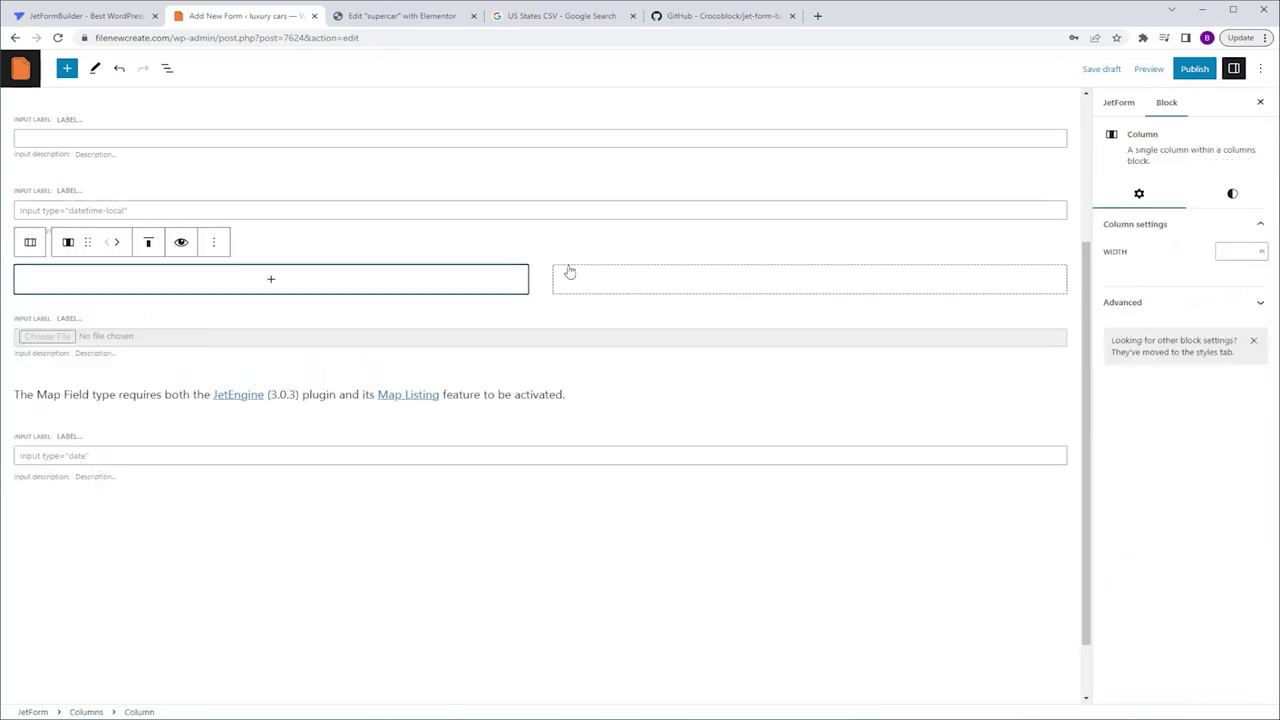
# Insert a Text Field in the first column and move the Date Field from the form's end into the second column.
pyautogui.click(270, 288)
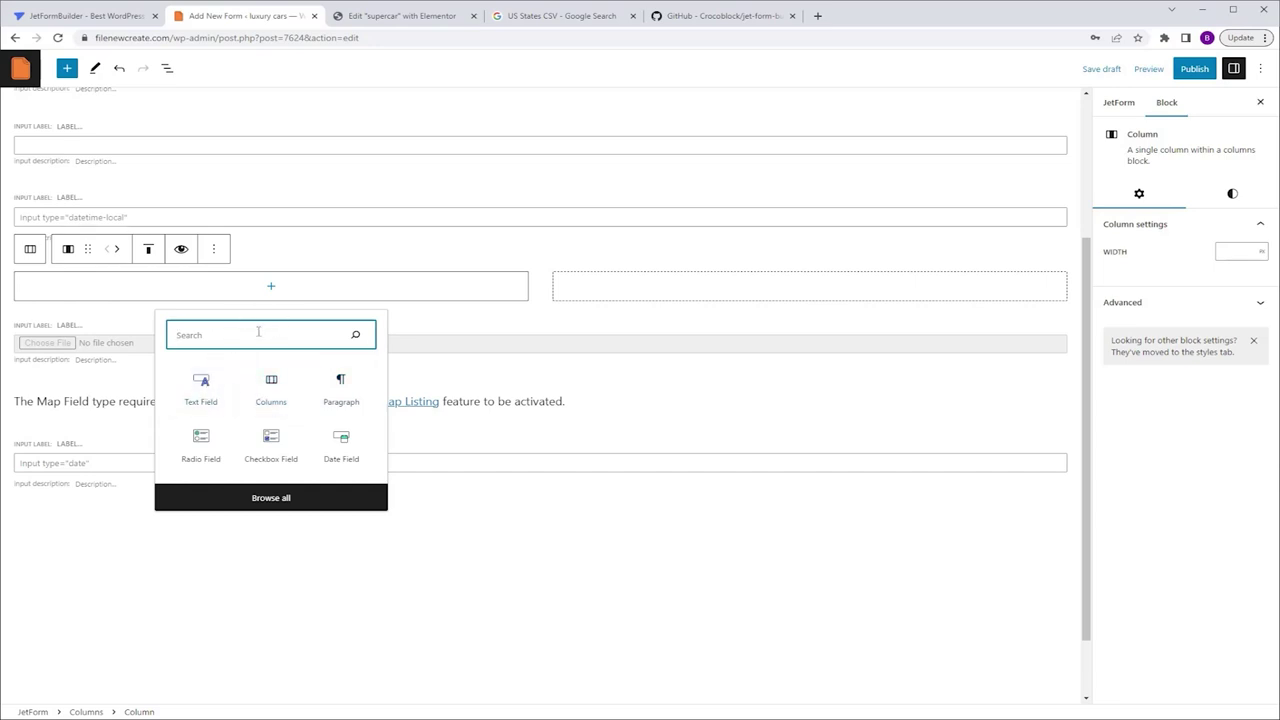
pyautogui.click(204, 390)
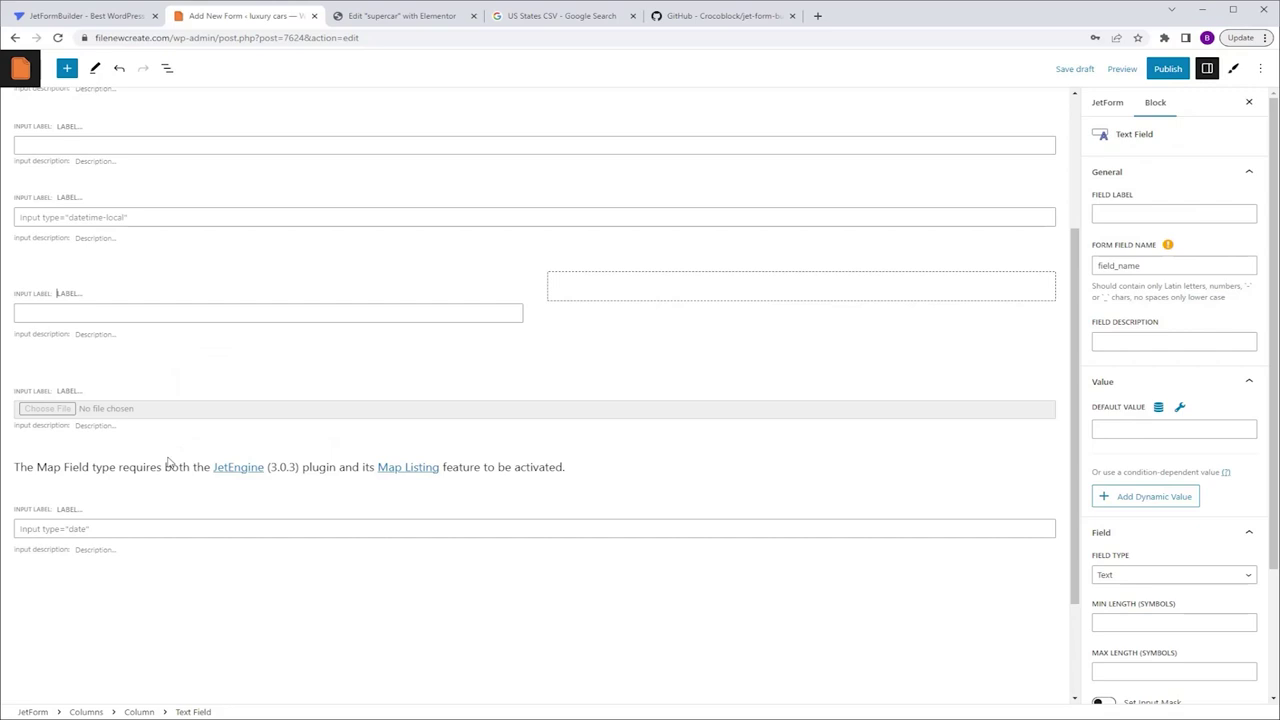
pyautogui.click(230, 527)
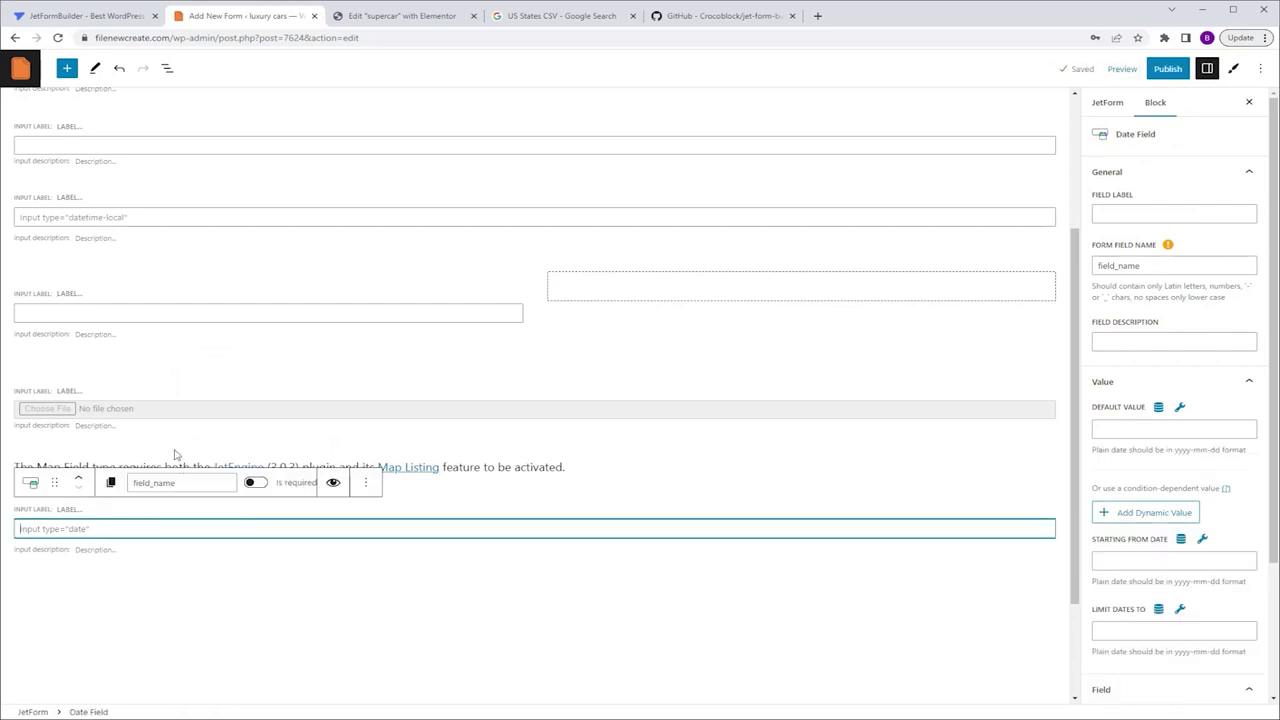
pyautogui.moveTo(54, 482); pyautogui.dragTo(797, 453)
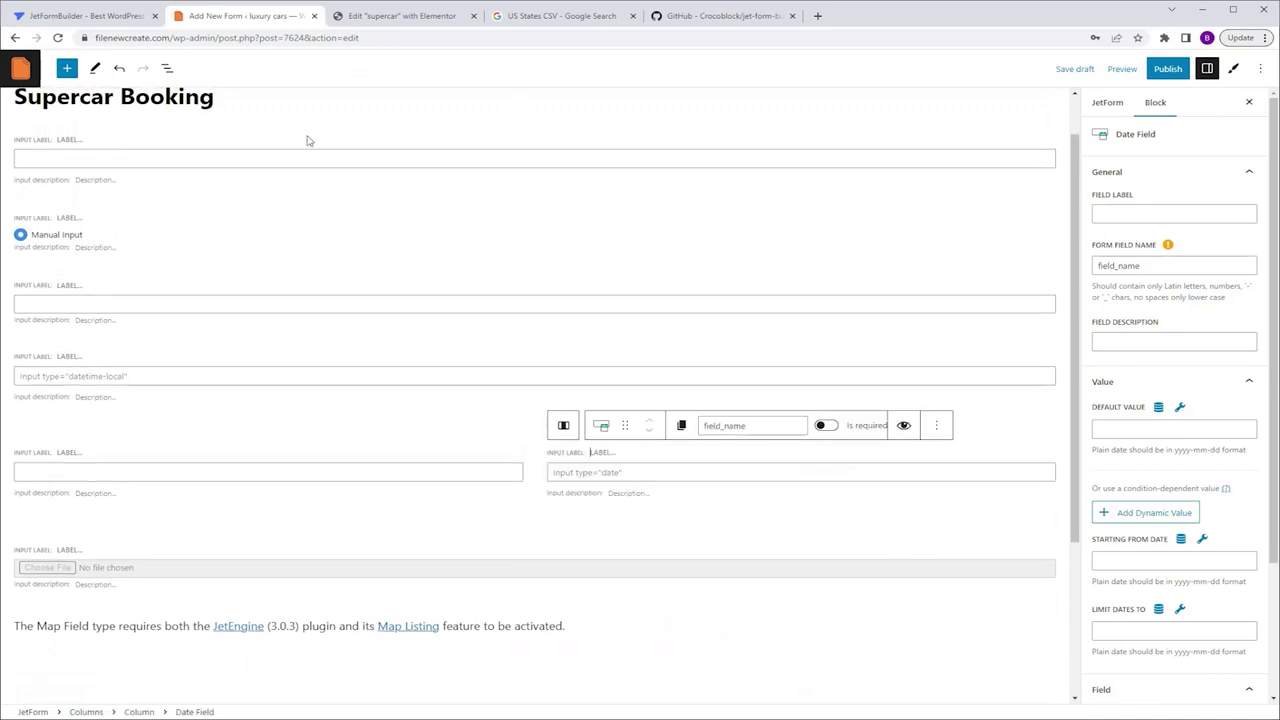
# Show the form's block structure in List View and select the Columns block and its first column.
pyautogui.click(167, 68)
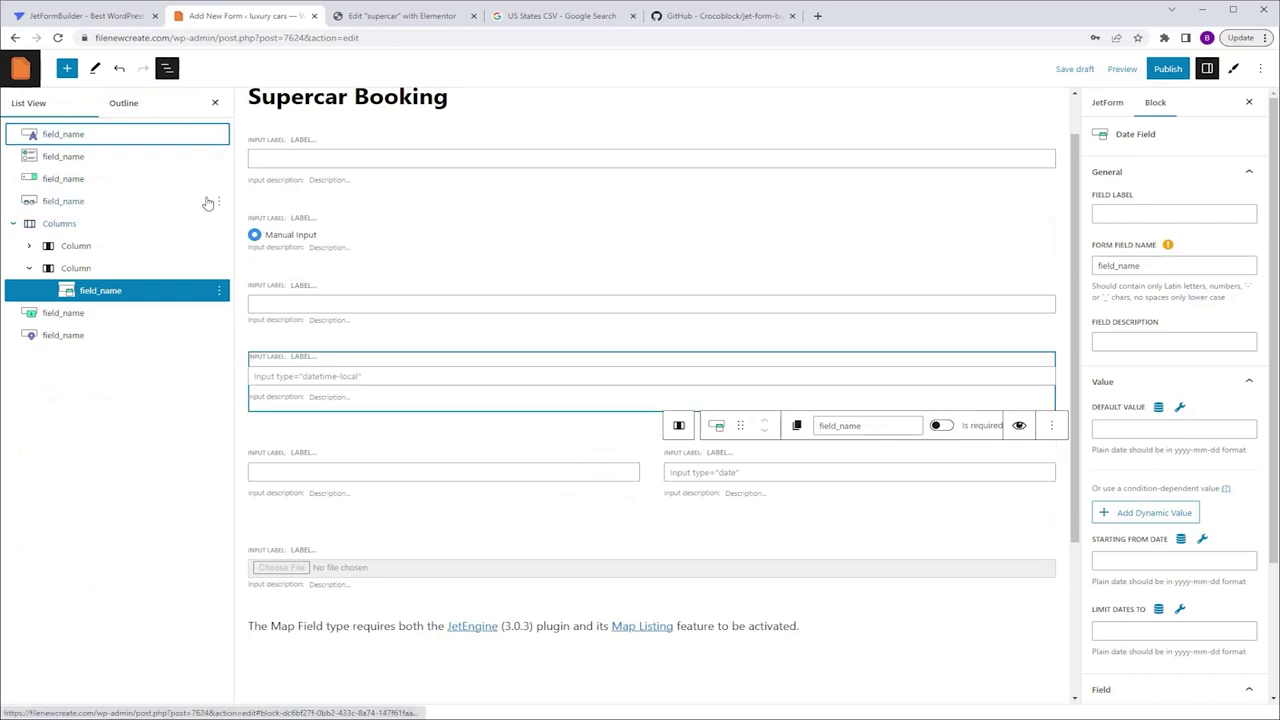
pyautogui.click(57, 224)
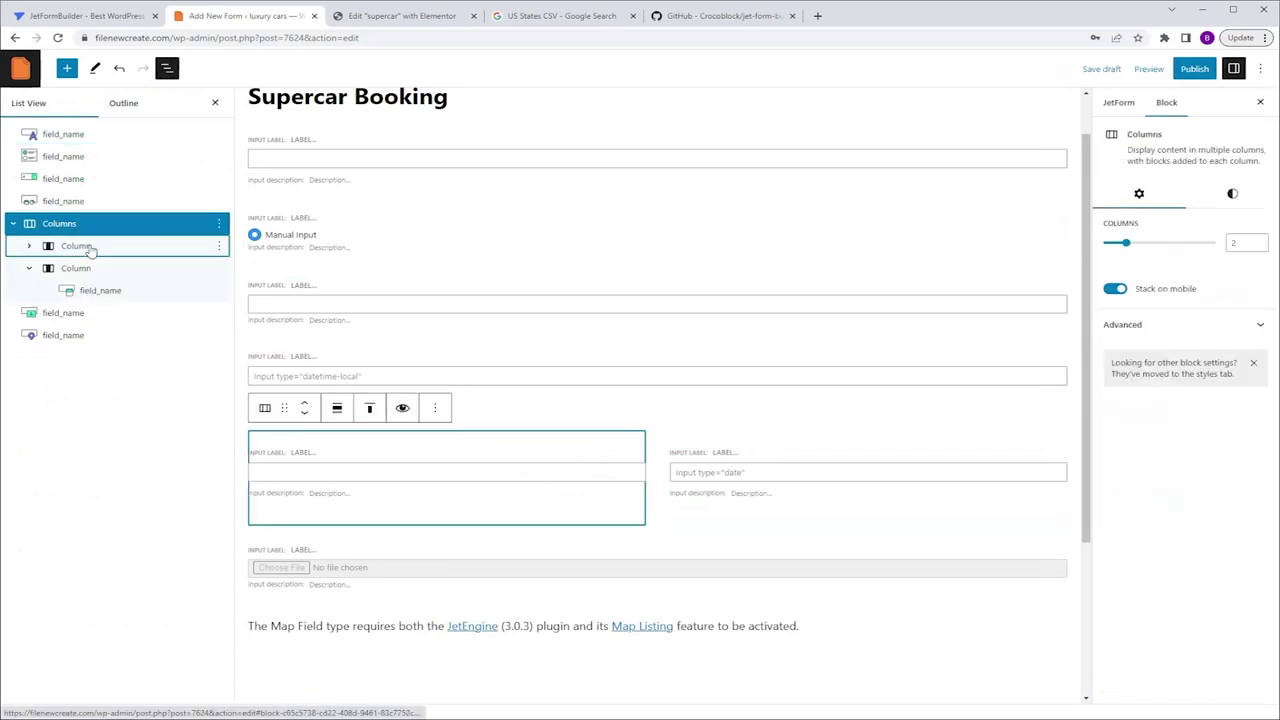
pyautogui.click(82, 247)
# Move the second column ahead of the first one and return it to its original place.
pyautogui.click(82, 269)
pyautogui.click(28, 246)
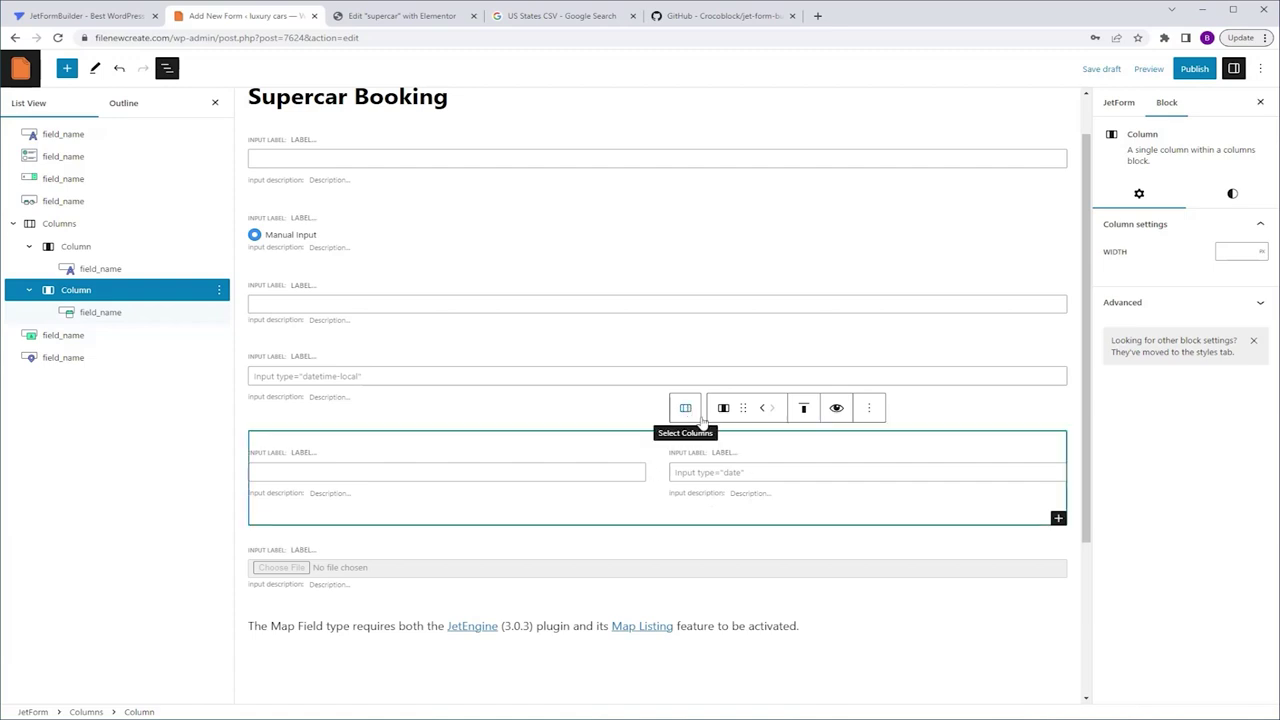
pyautogui.click(766, 408)
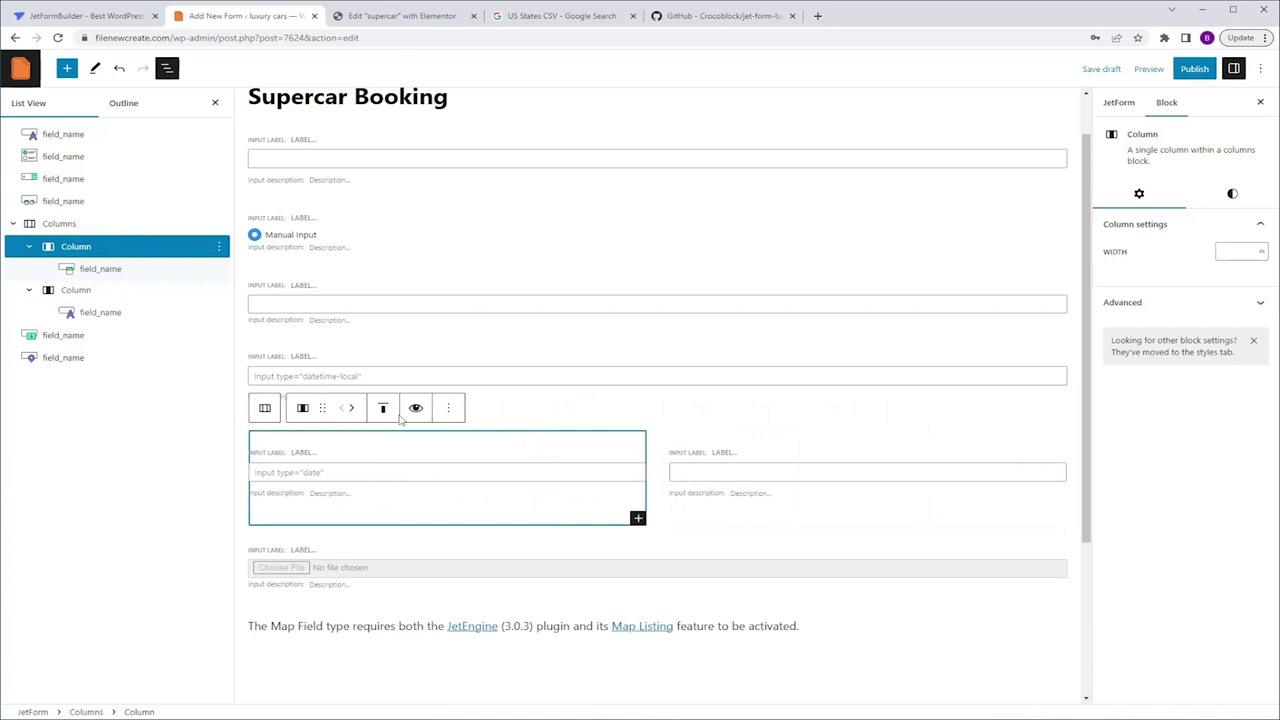
pyautogui.click(394, 408)
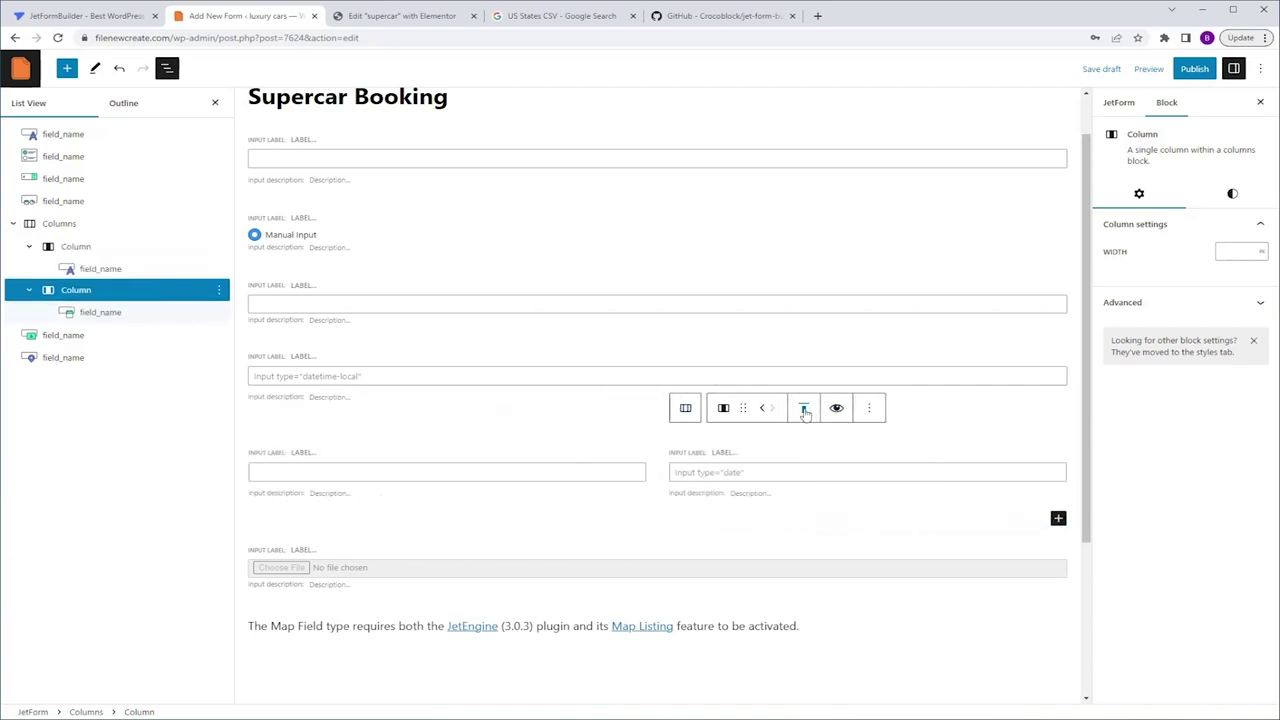
# Examine the second column's alignment, visibility conditions and block options, plus the Columns block's transform choices.
pyautogui.click(803, 408)
pyautogui.click(805, 408)
pyautogui.click(838, 407)
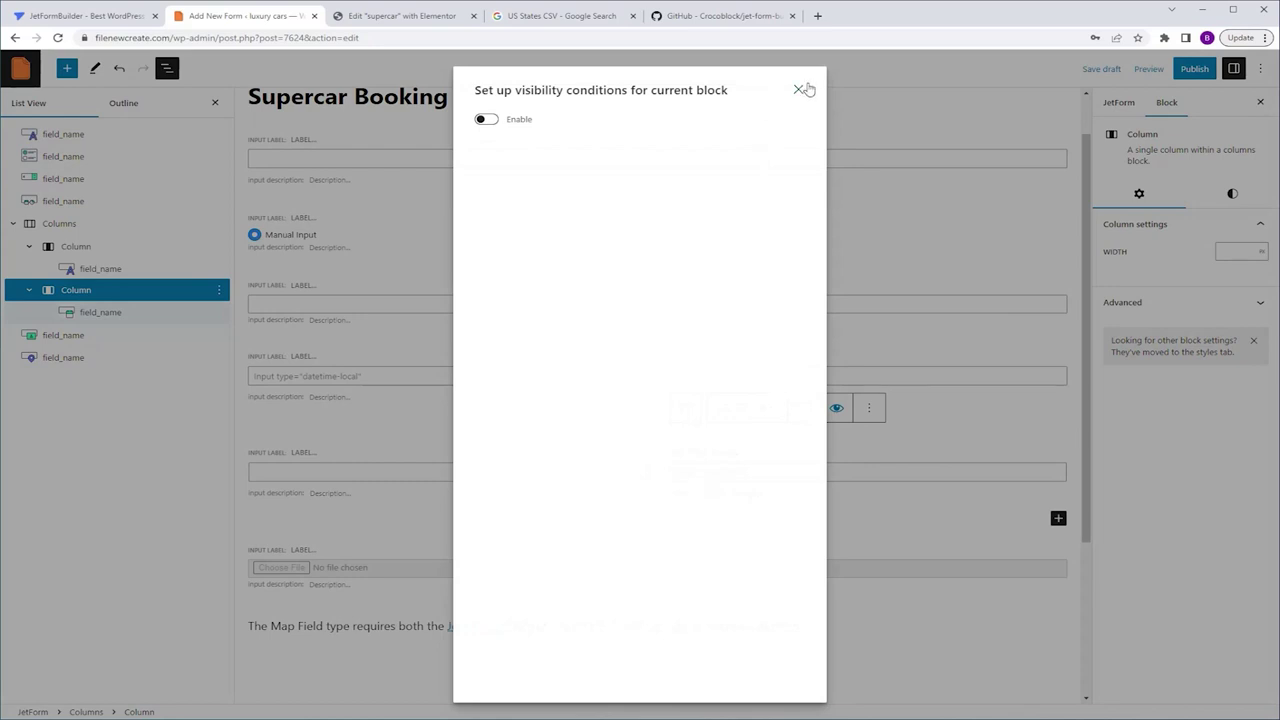
pyautogui.click(800, 89)
pyautogui.click(870, 409)
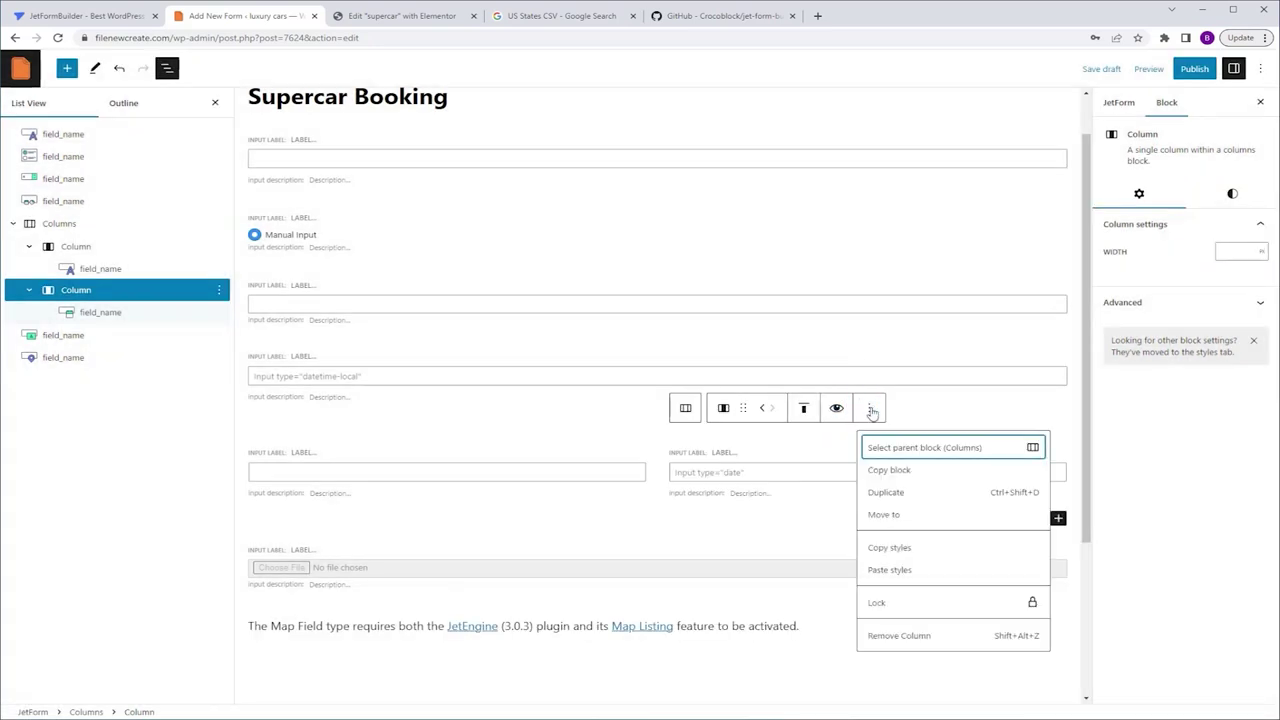
pyautogui.click(870, 409)
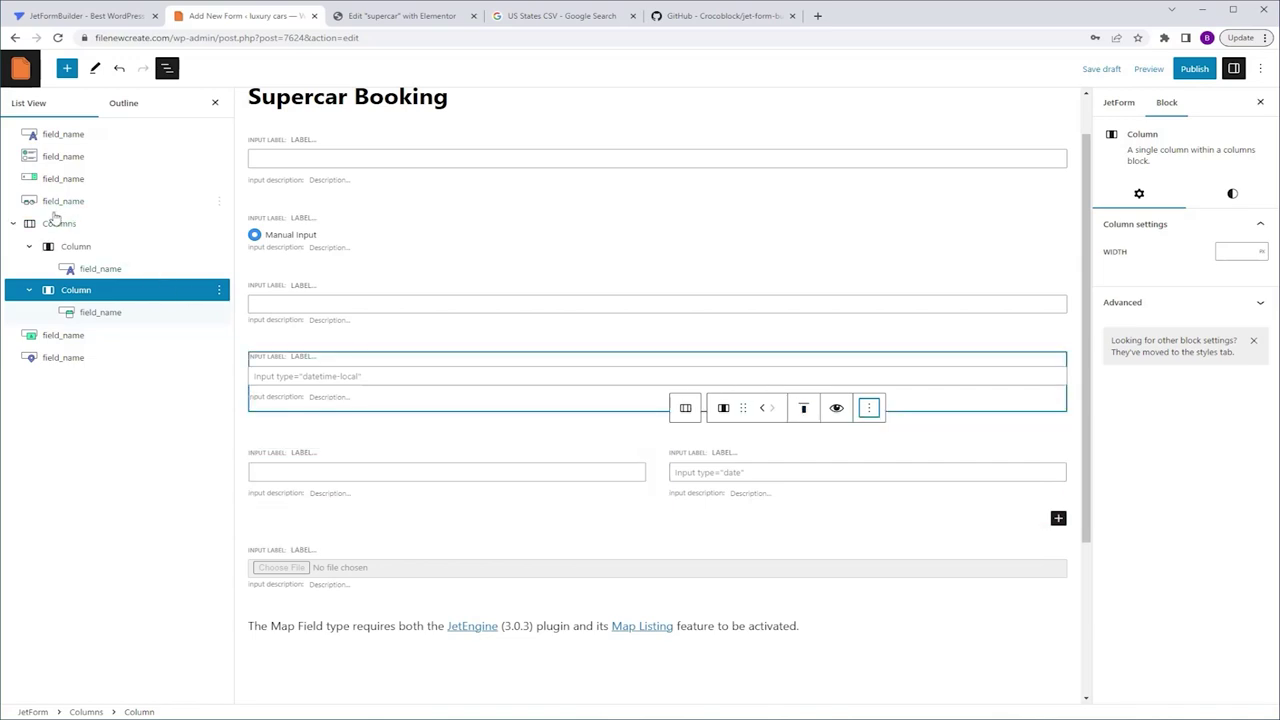
pyautogui.click(100, 223)
pyautogui.click(265, 408)
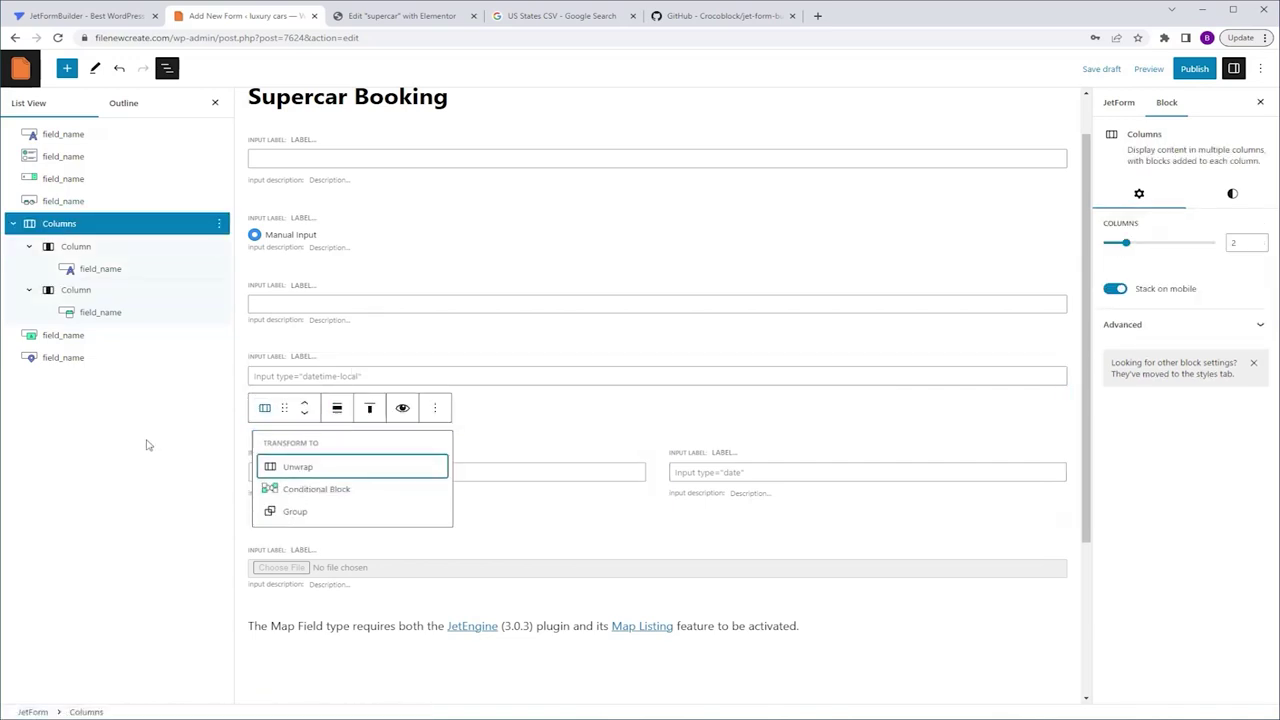
pyautogui.click(149, 444)
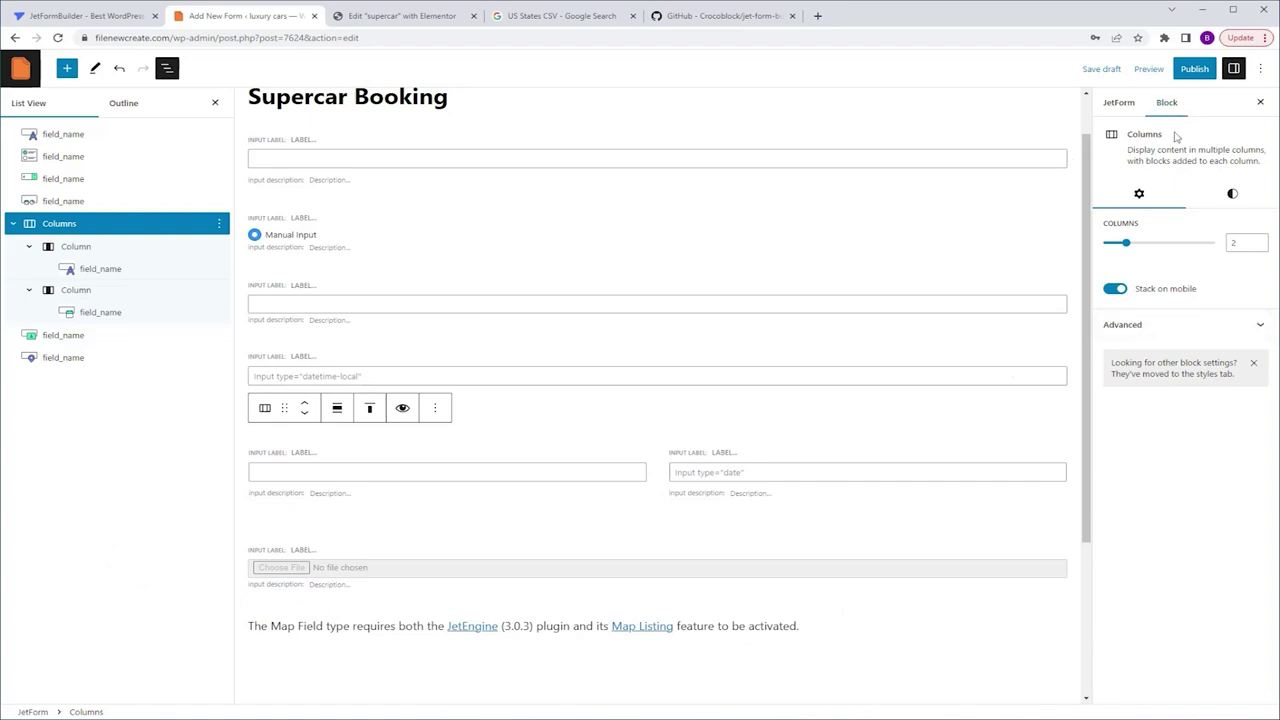
# Turn the editor's Fullscreen mode off and back on.
pyautogui.click(1262, 70)
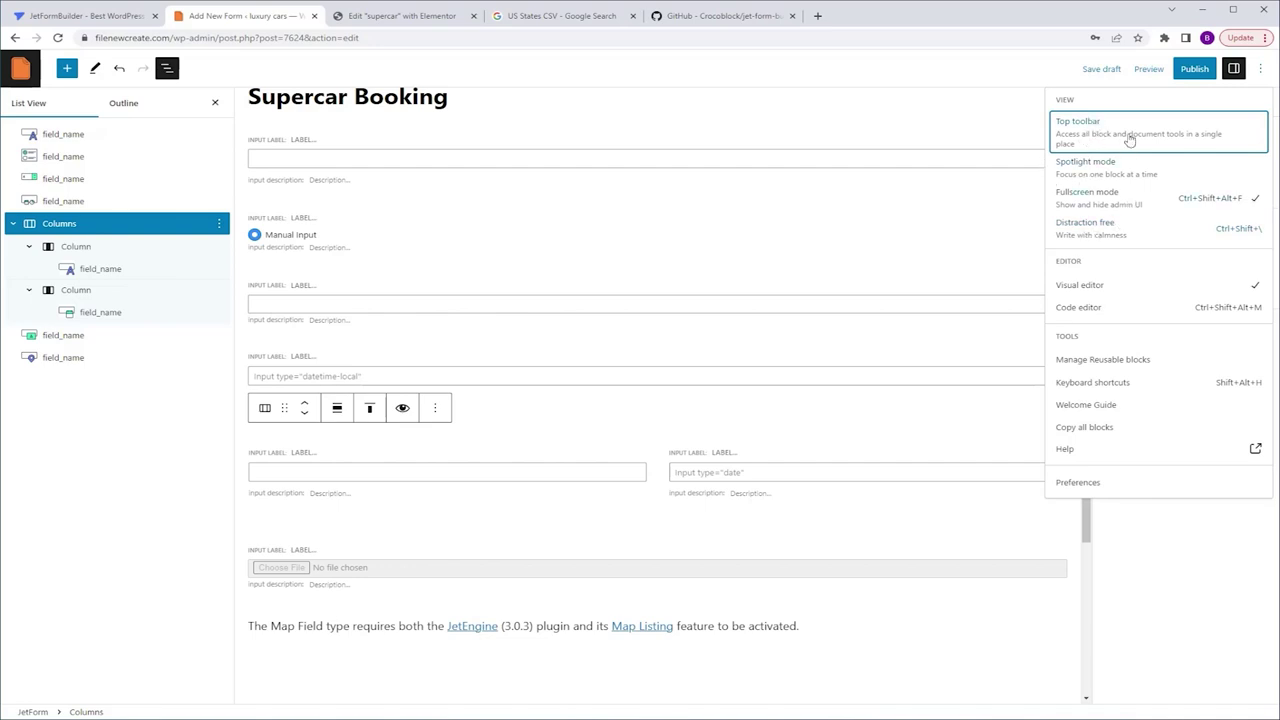
pyautogui.click(1120, 200)
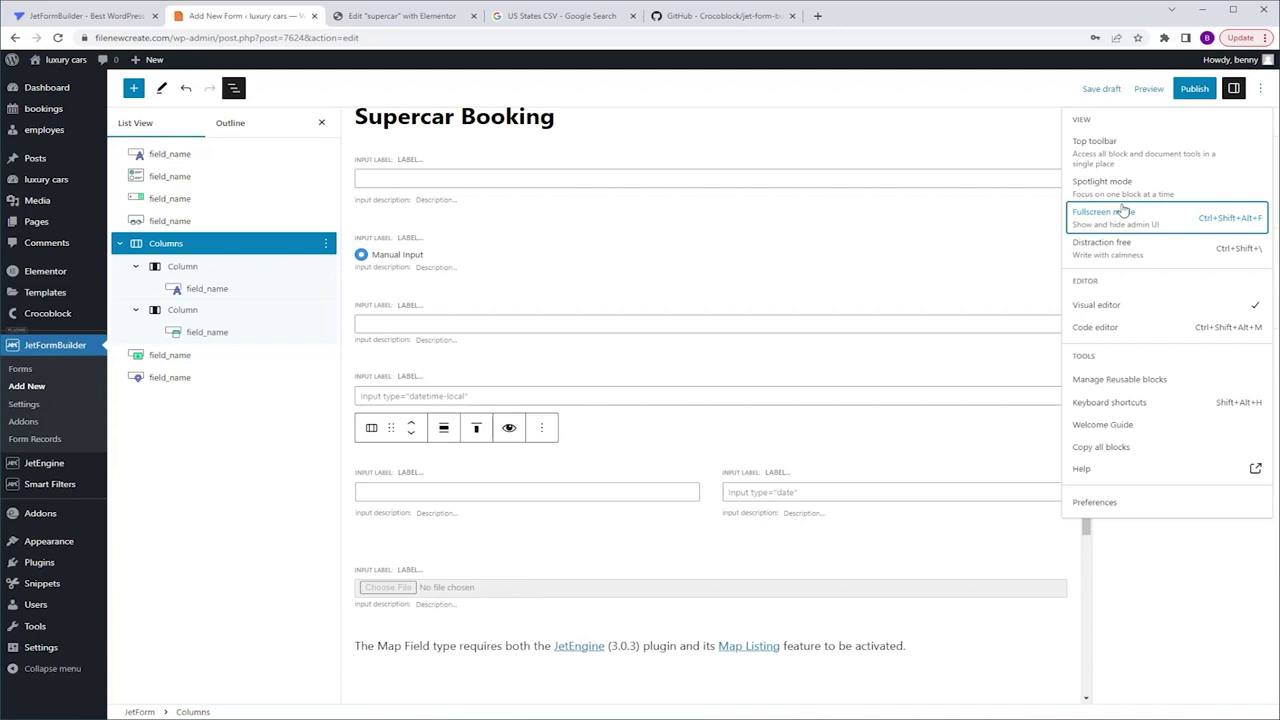
pyautogui.click(1137, 219)
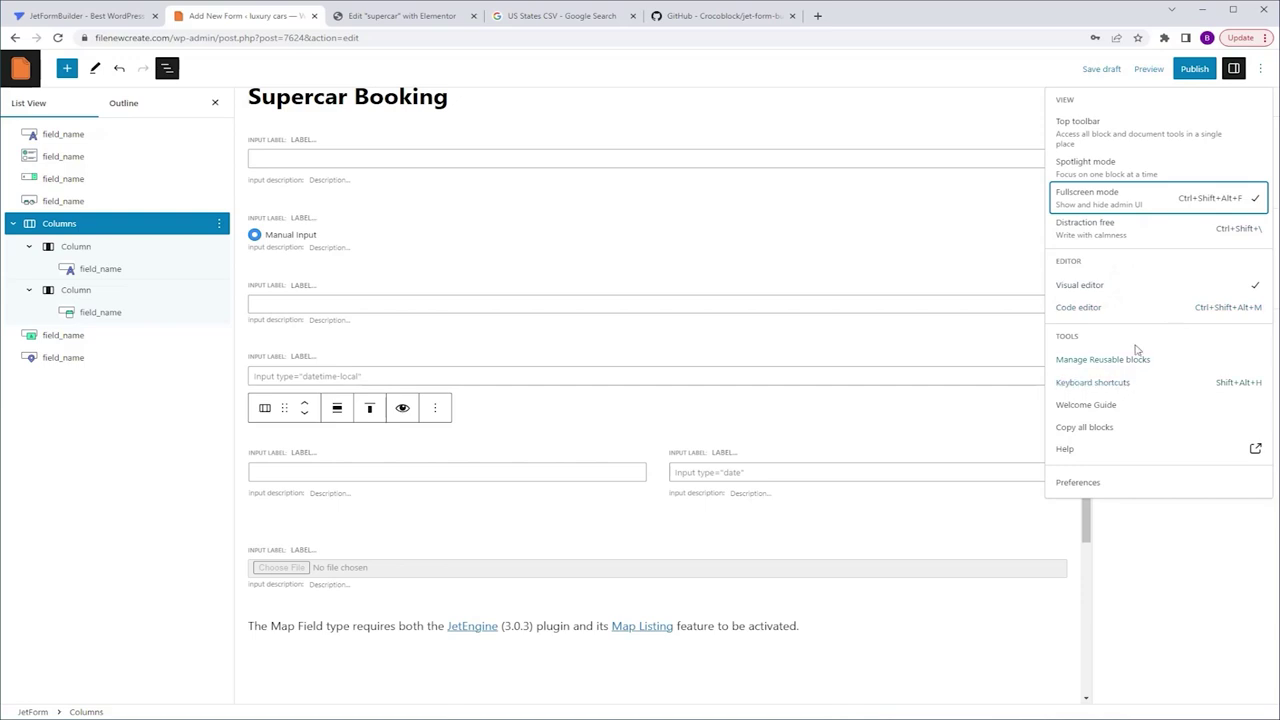
pyautogui.click(1261, 70)
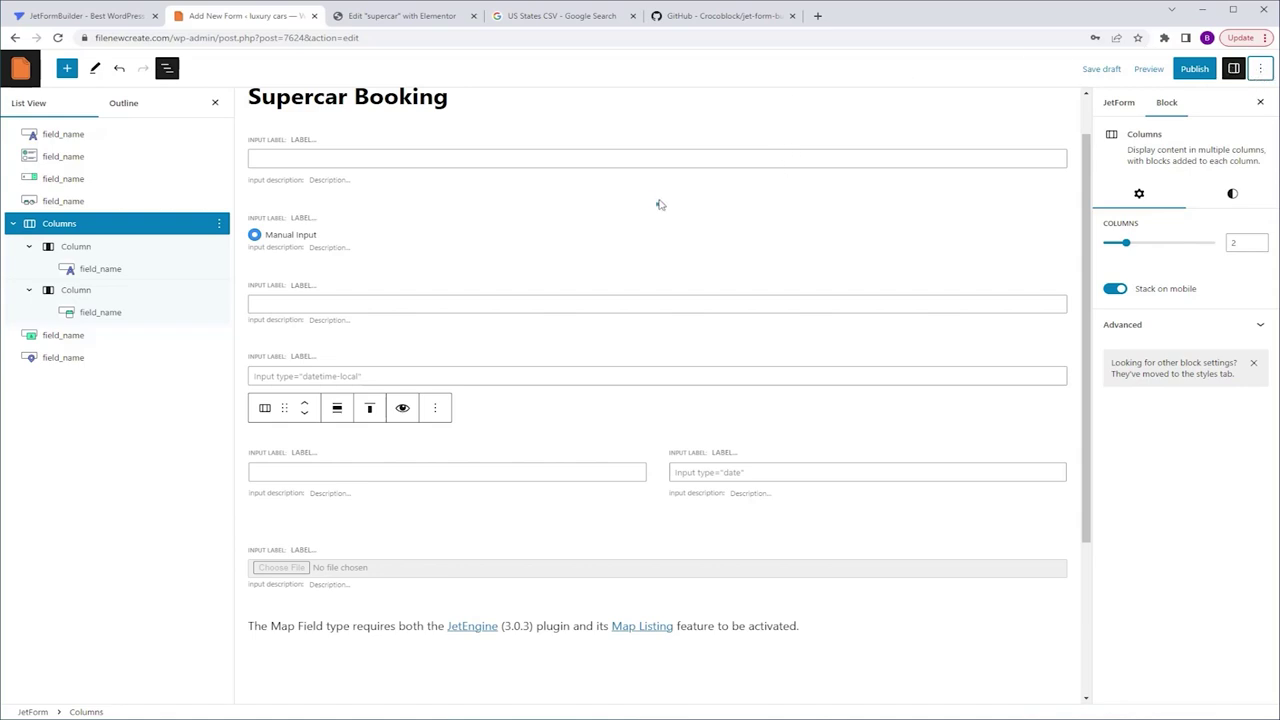
# Review the first Text Field's block style options, including Content, and the form's general settings.
pyautogui.click(63, 138)
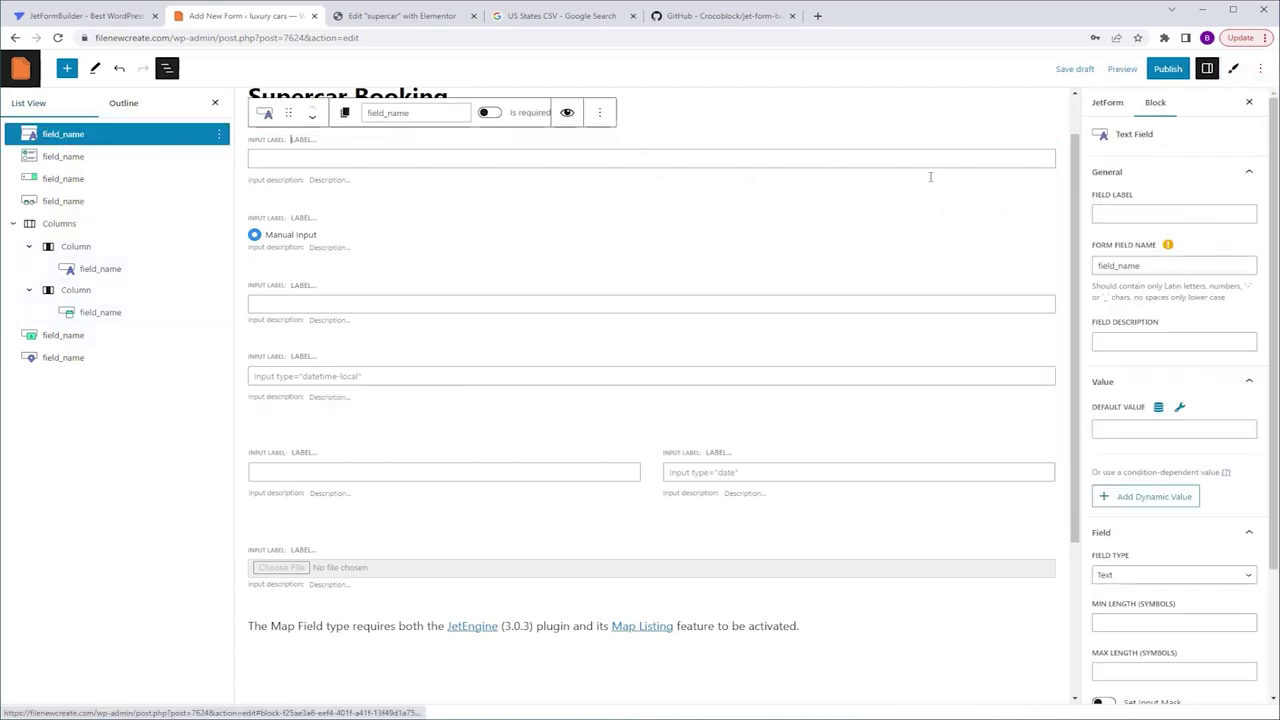
pyautogui.click(1235, 69)
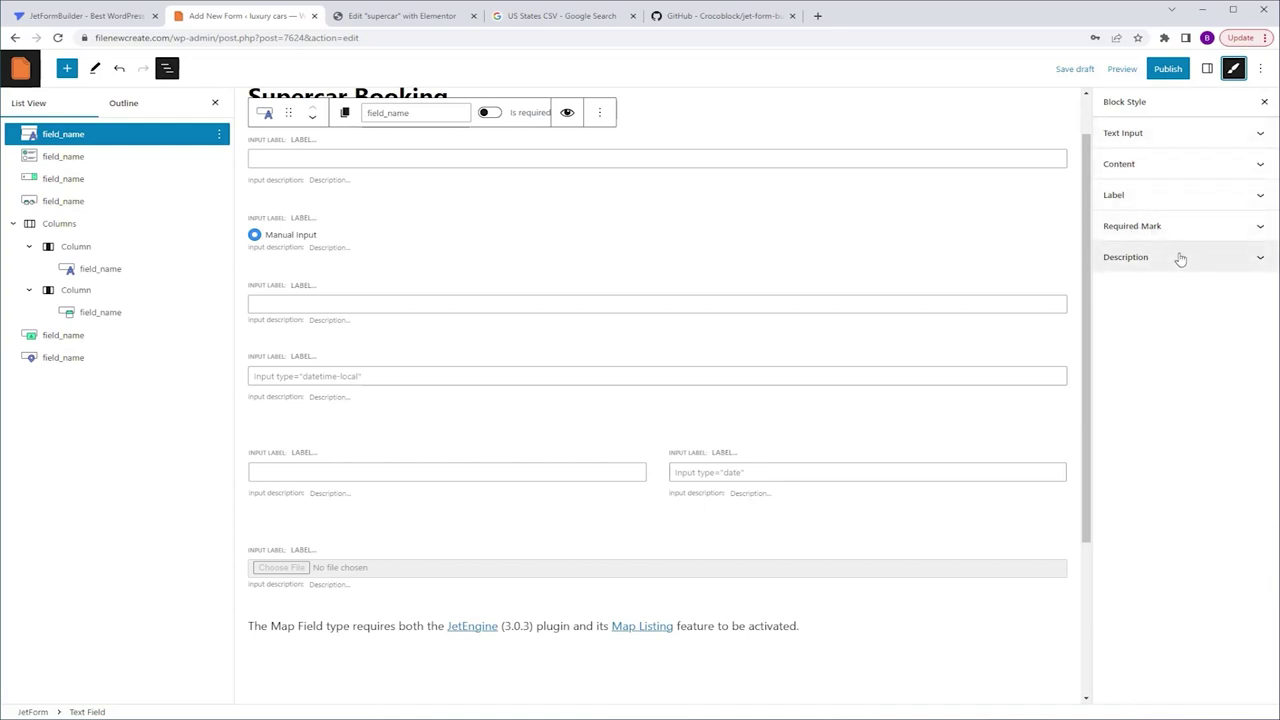
pyautogui.click(1168, 170)
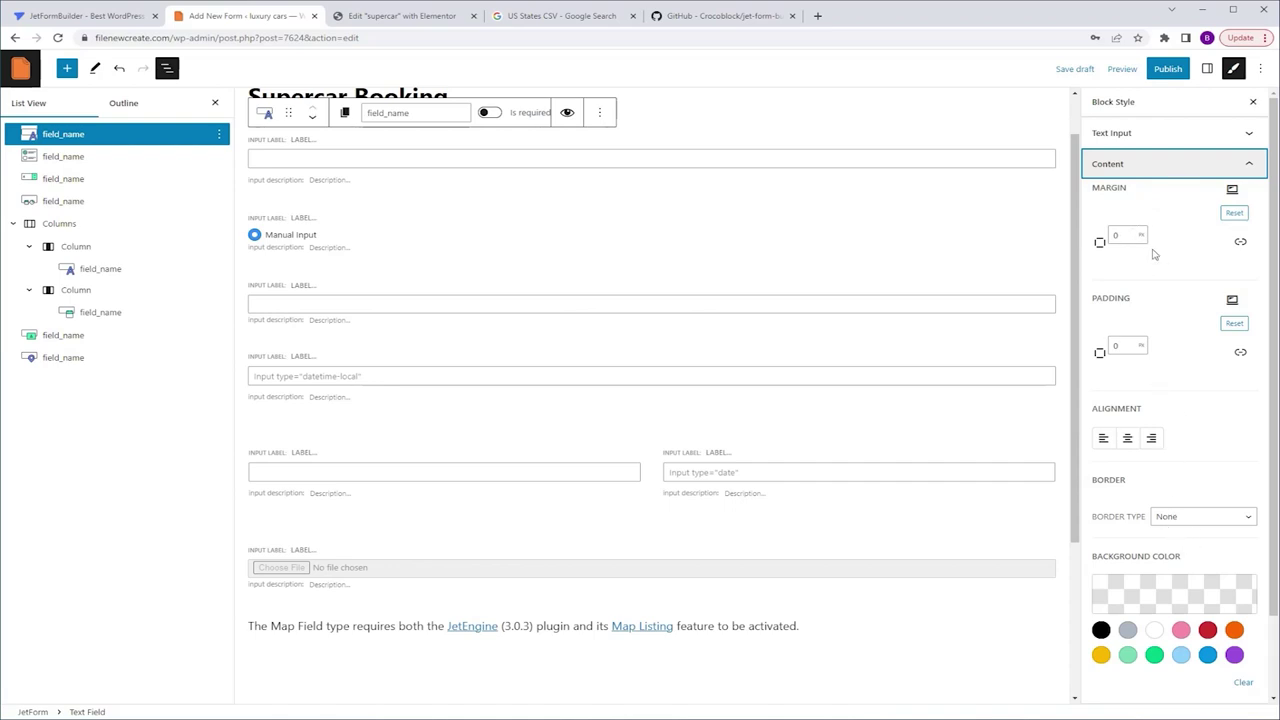
pyautogui.click(1207, 69)
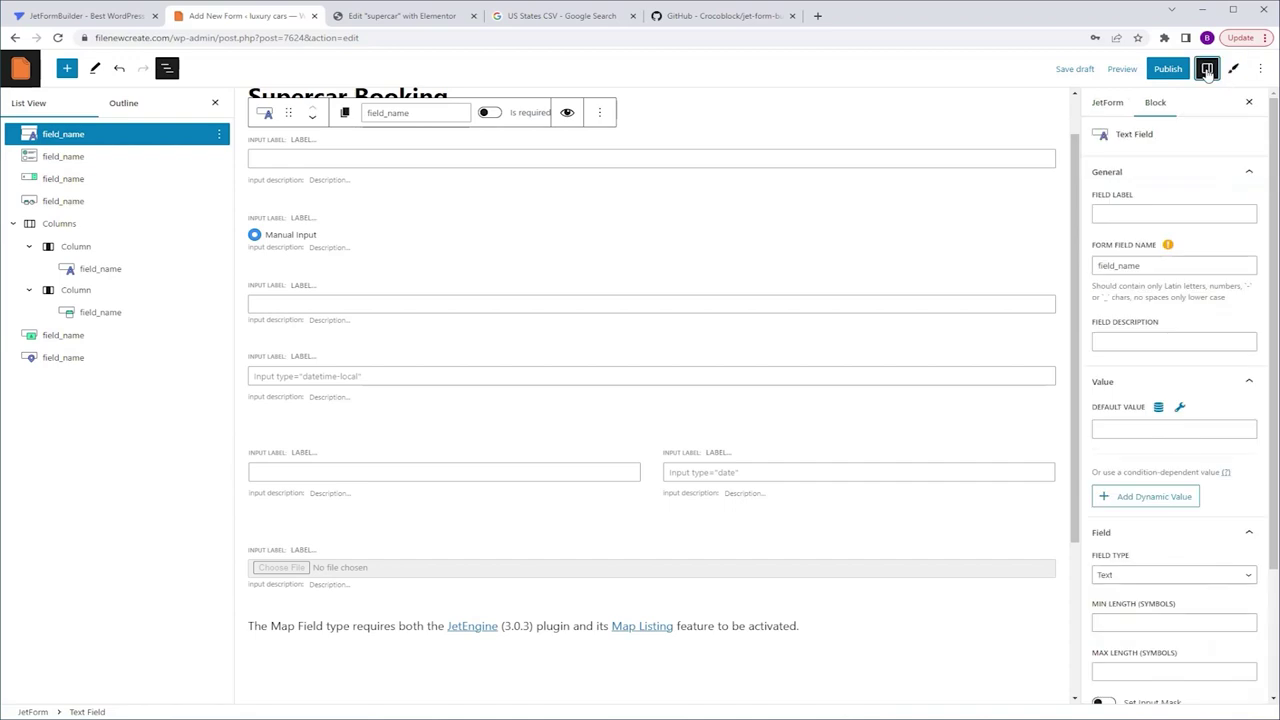
pyautogui.click(1108, 104)
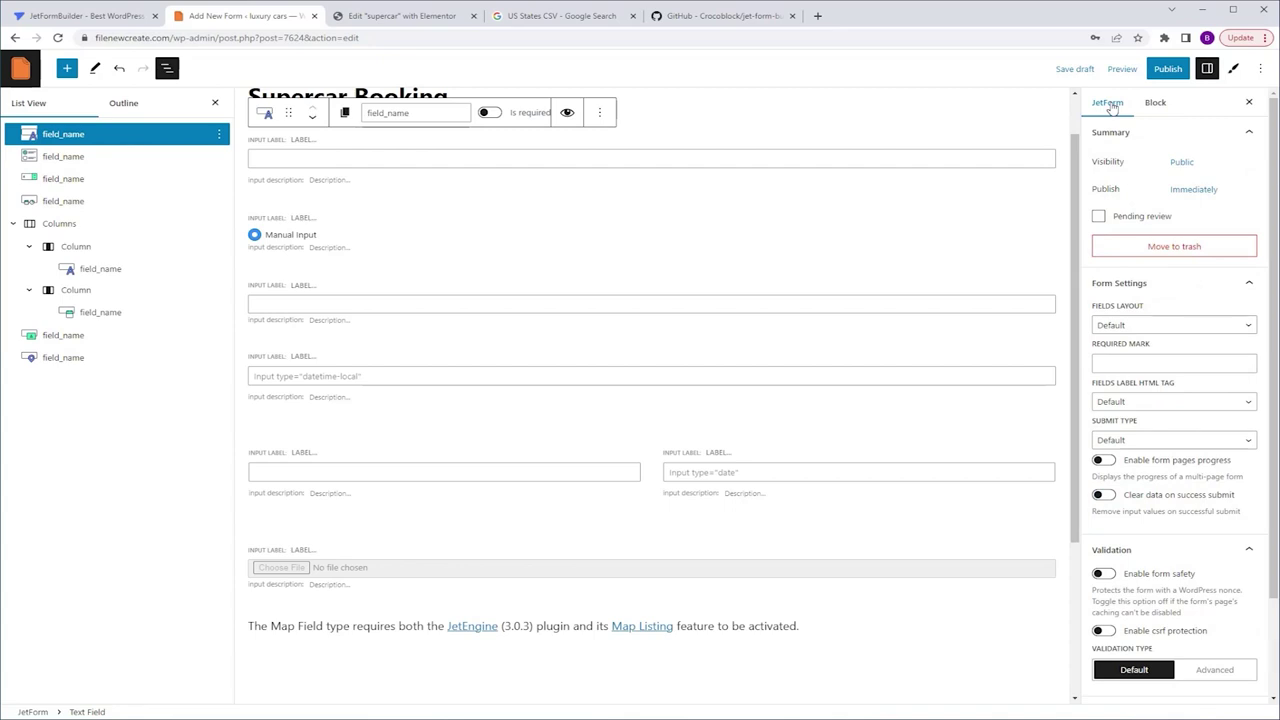
pyautogui.hotkey('ctrl', 's')
# Set both the field label and the form field name of the first Text Field to "name".
pyautogui.click(1155, 103)
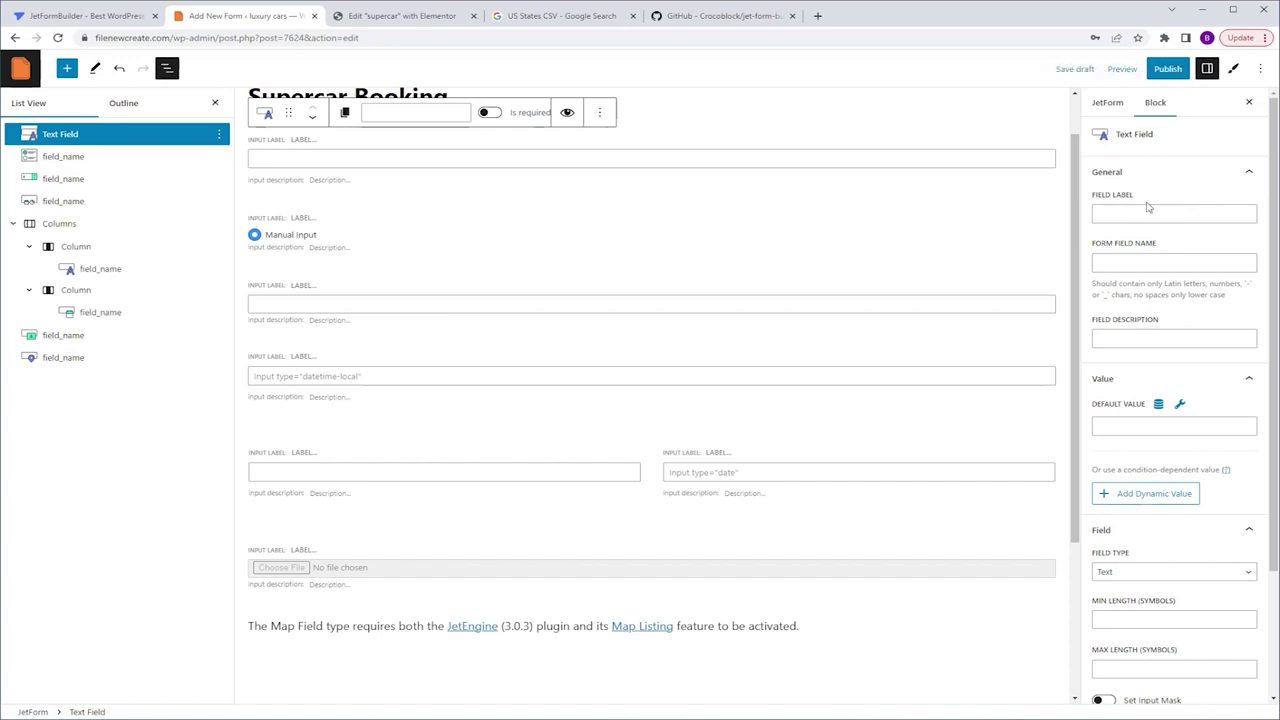
pyautogui.click(1139, 212)
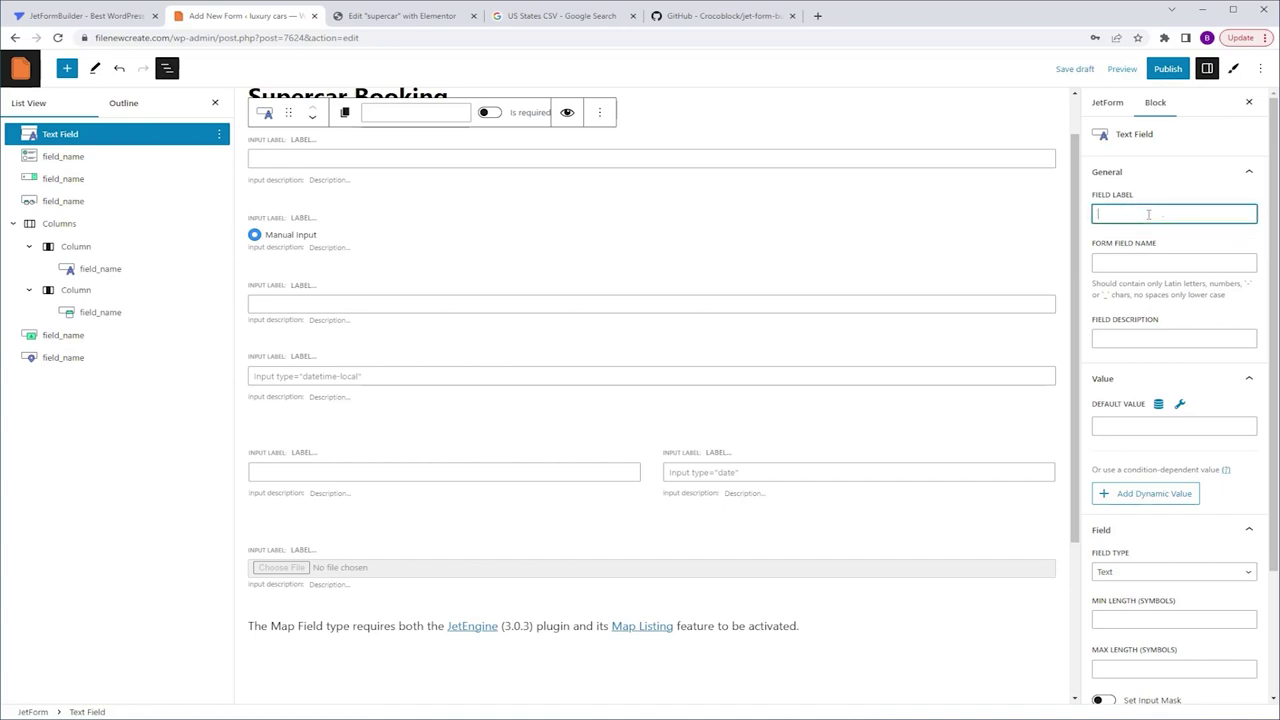
pyautogui.write('name')
pyautogui.click(1181, 242)
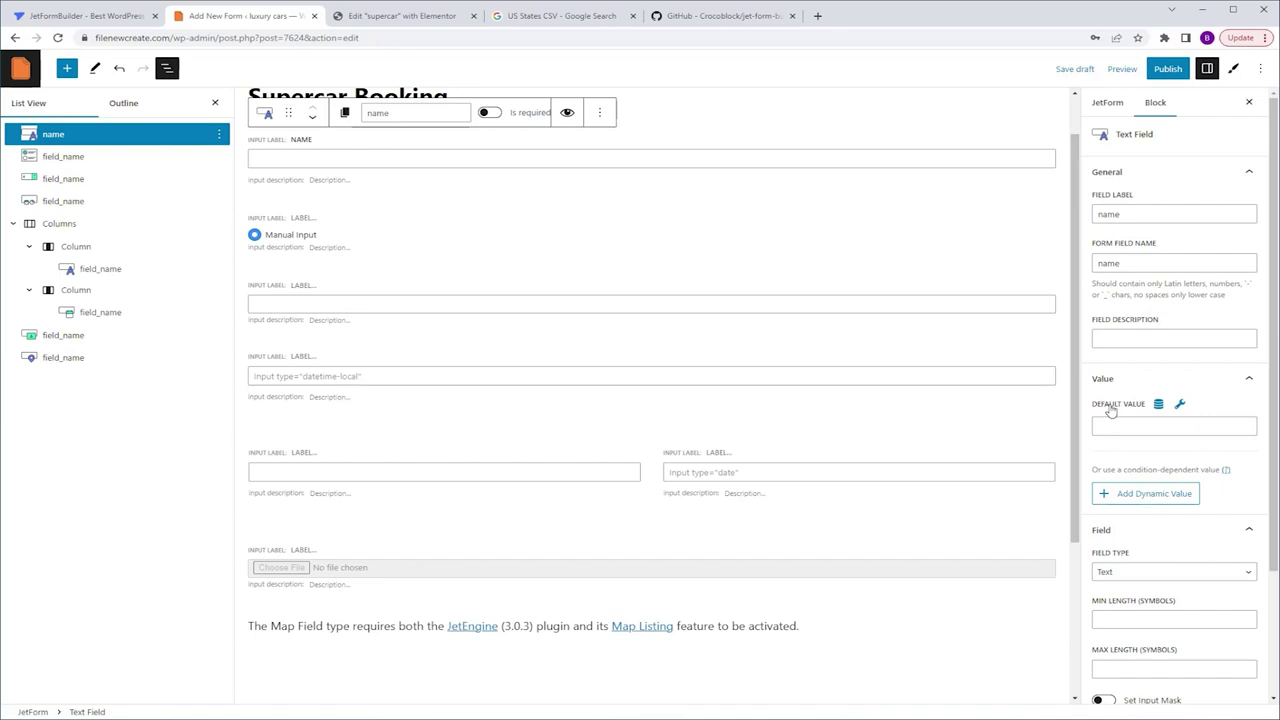
# Try a default value preset for the name field with source User, Current user and First Name, and cancel it.
pyautogui.click(1158, 404)
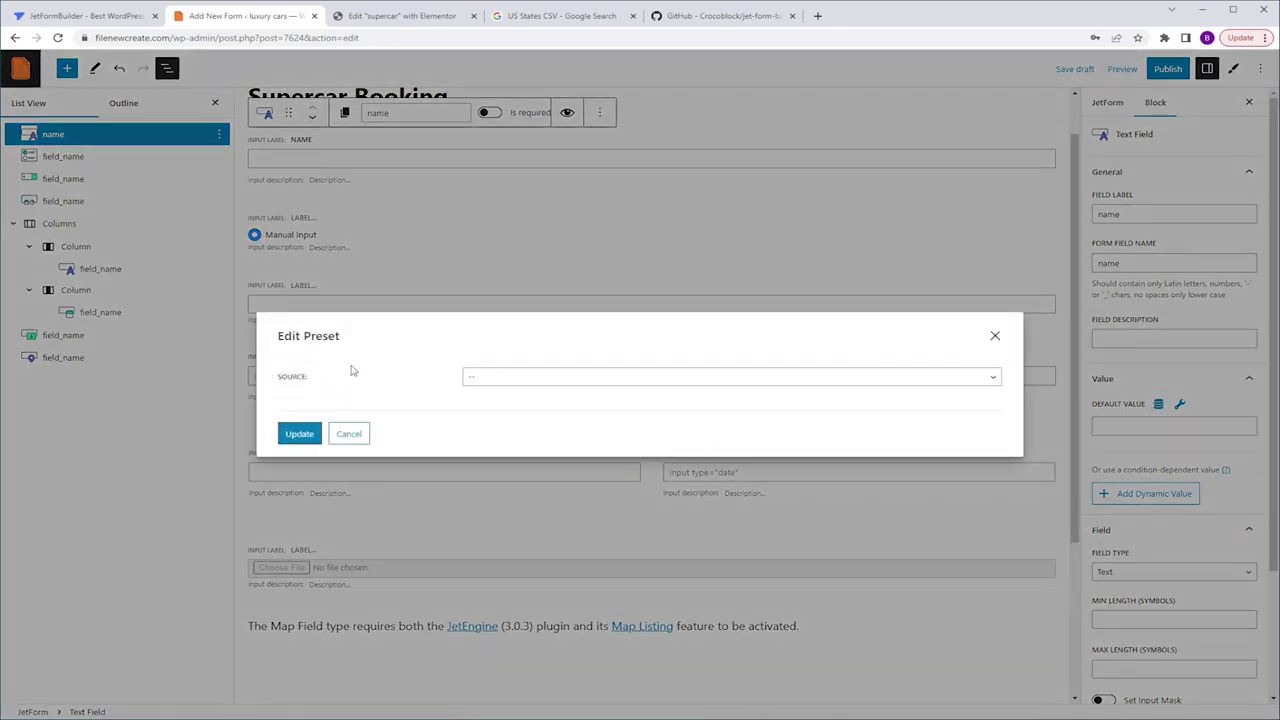
pyautogui.click(515, 378)
pyautogui.click(518, 415)
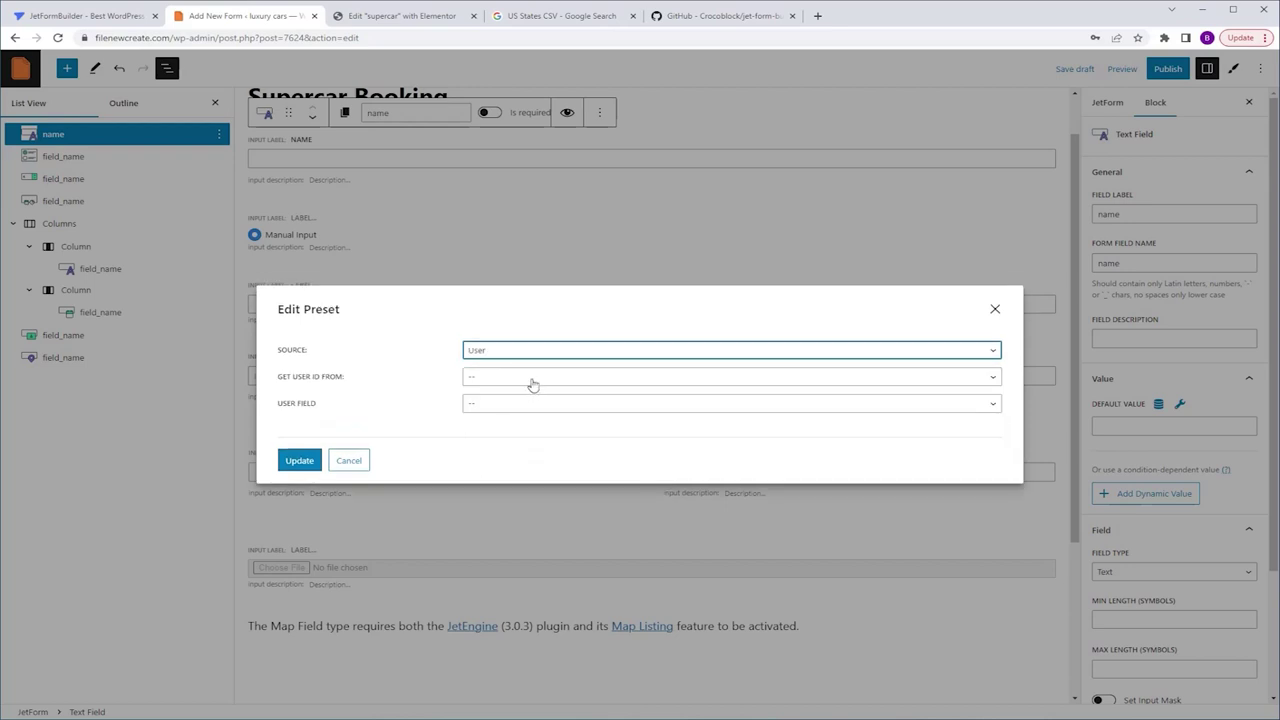
pyautogui.click(531, 379)
pyautogui.click(536, 404)
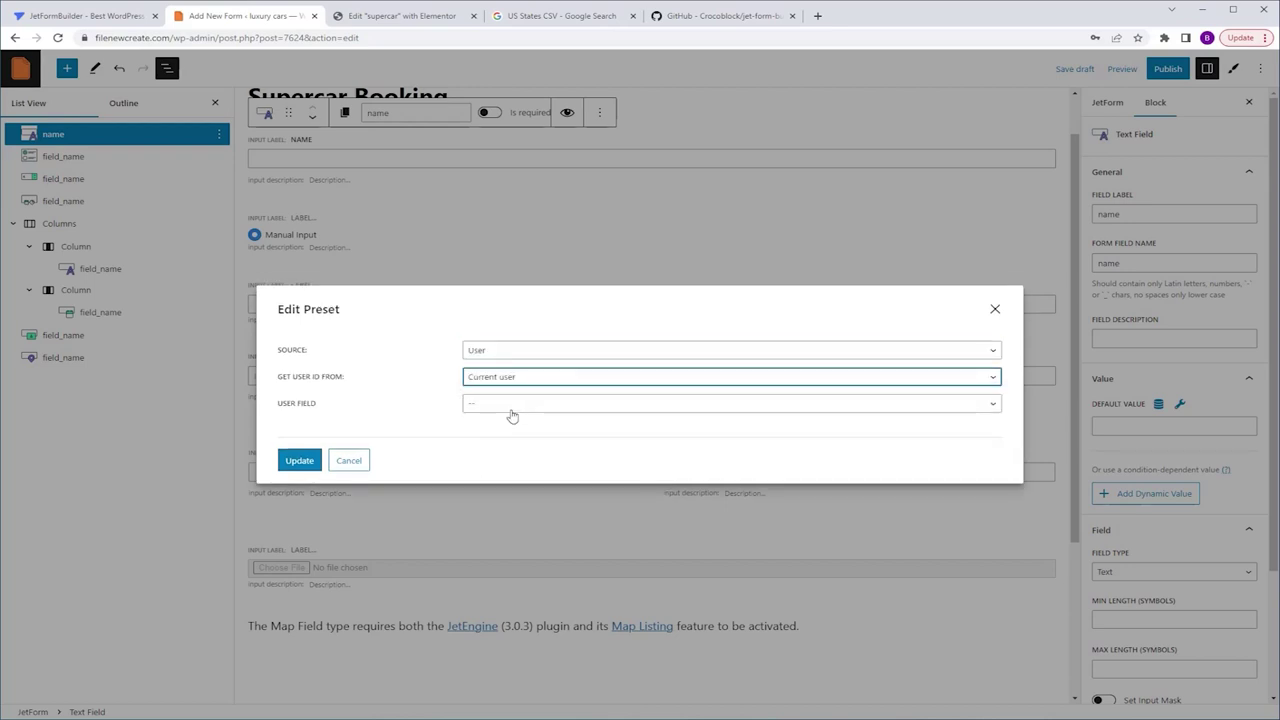
pyautogui.click(521, 404)
pyautogui.click(524, 475)
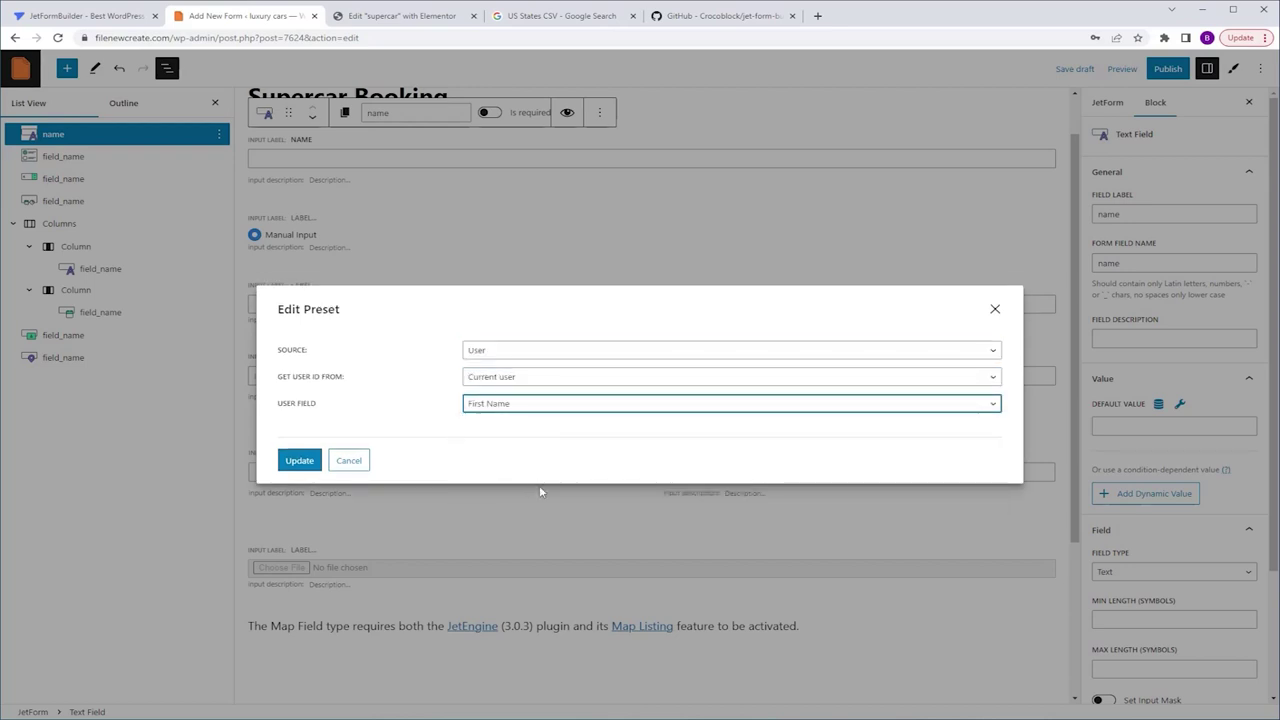
pyautogui.click(357, 461)
# Change the name field's type to Tel and enable its input mask.
pyautogui.scroll(-2, 1220, 587)
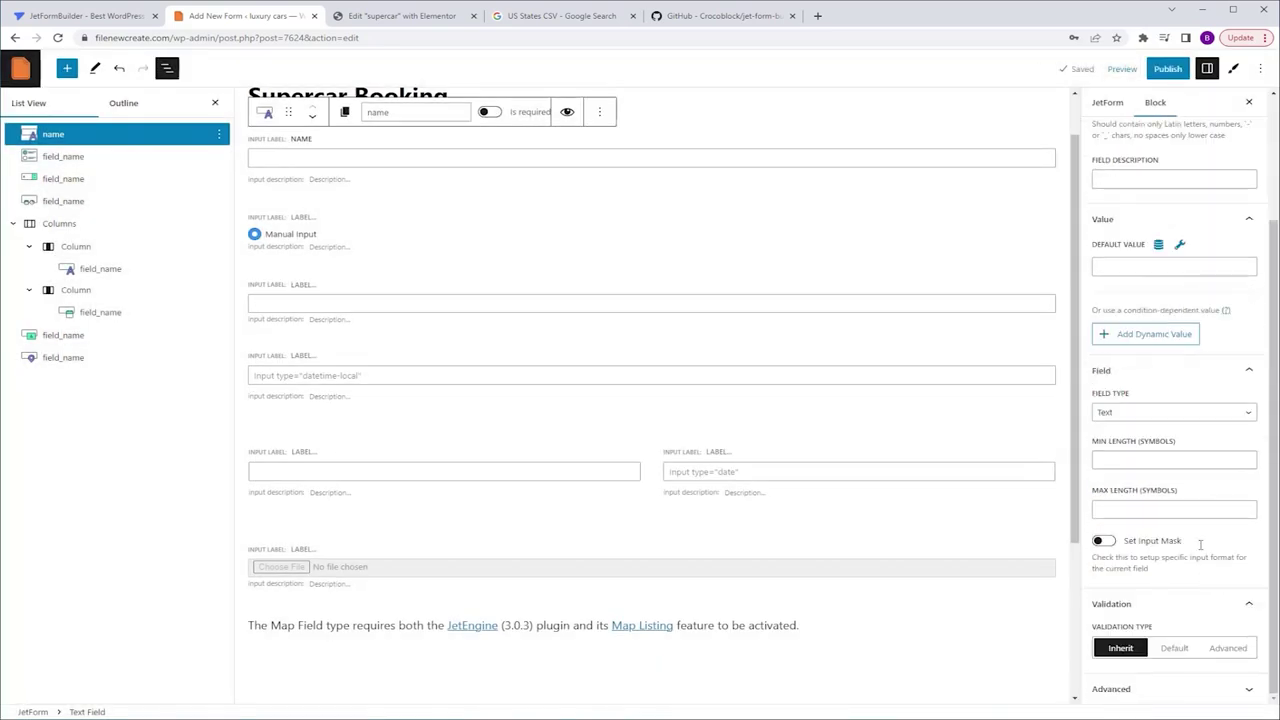
pyautogui.click(1181, 413)
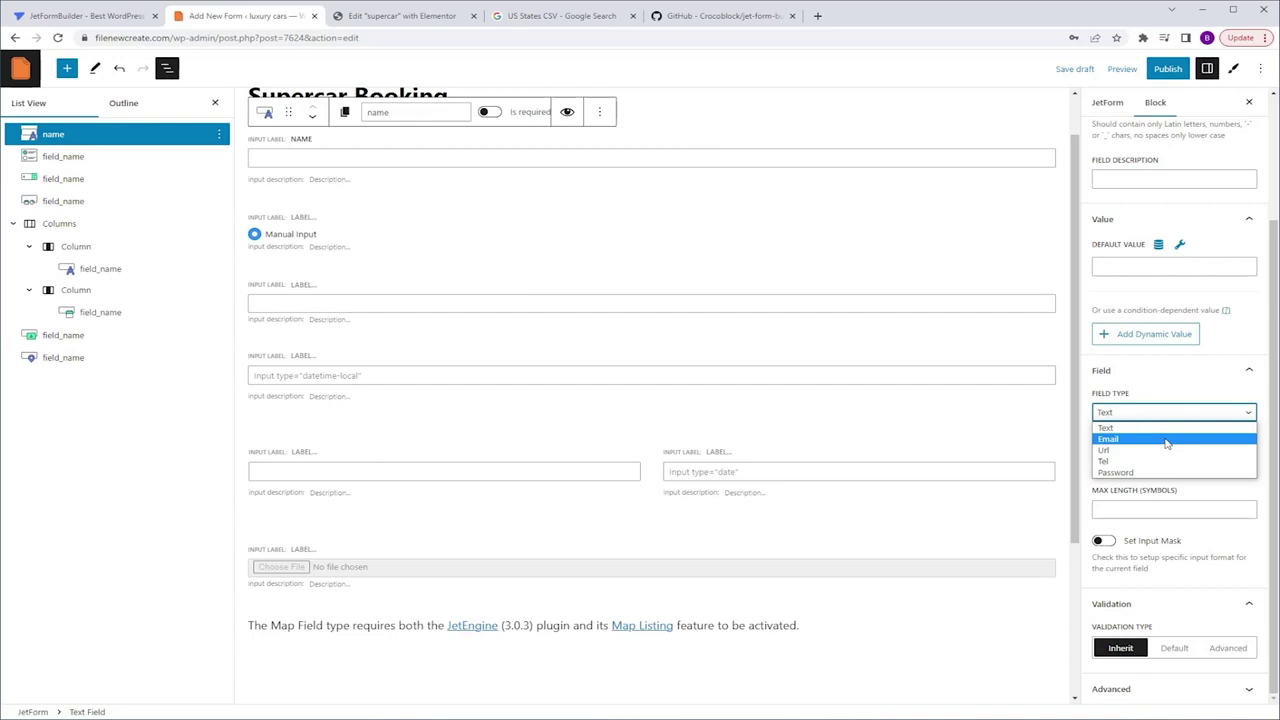
pyautogui.click(1150, 461)
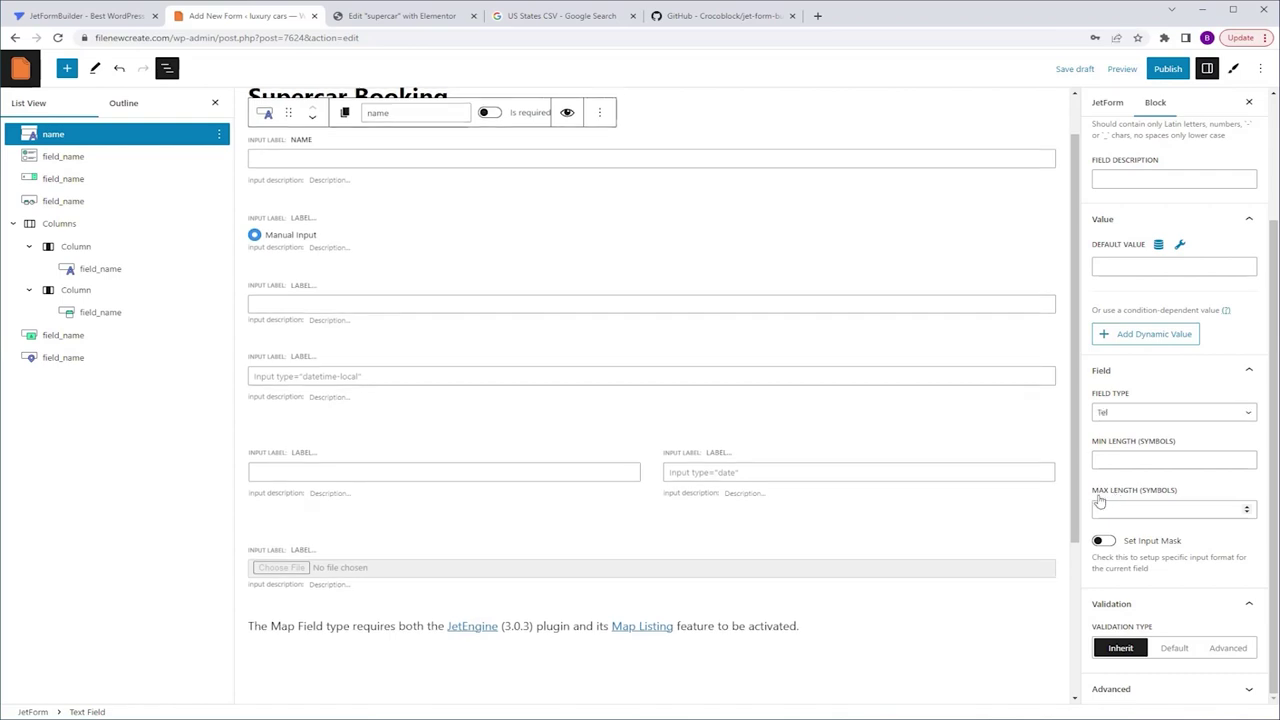
pyautogui.click(1104, 540)
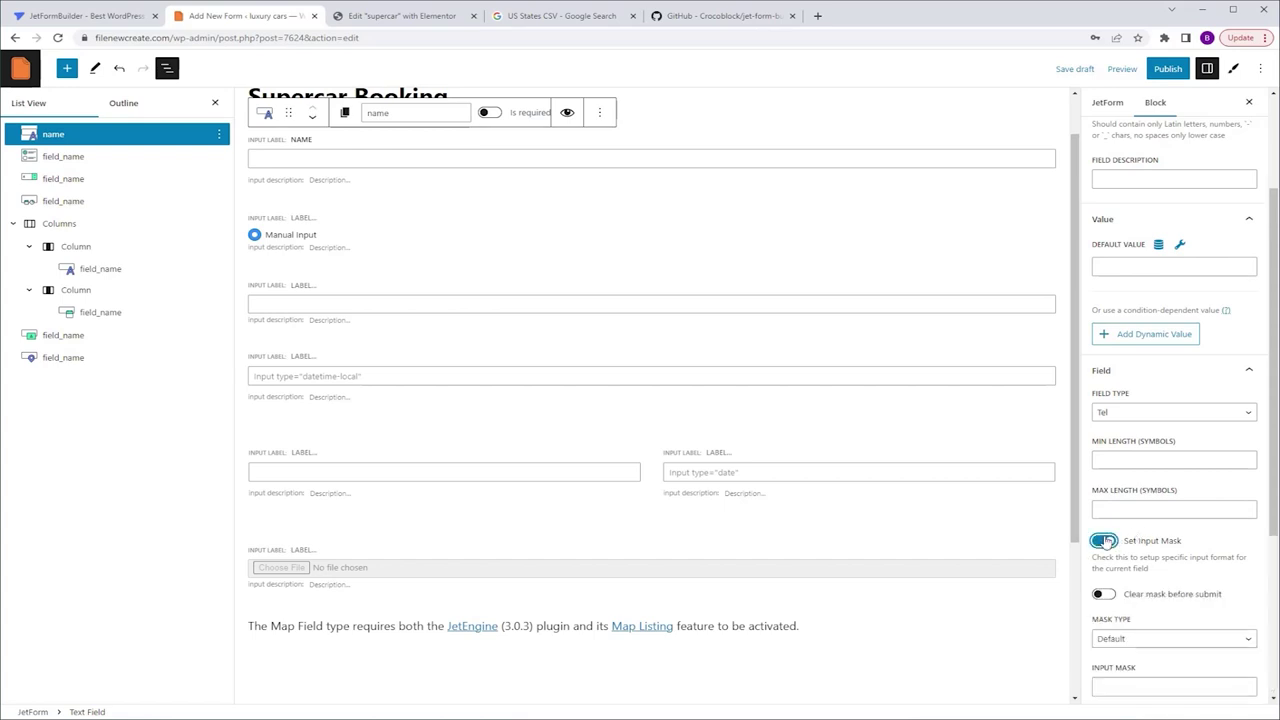
pyautogui.scroll(-3, 1150, 460)
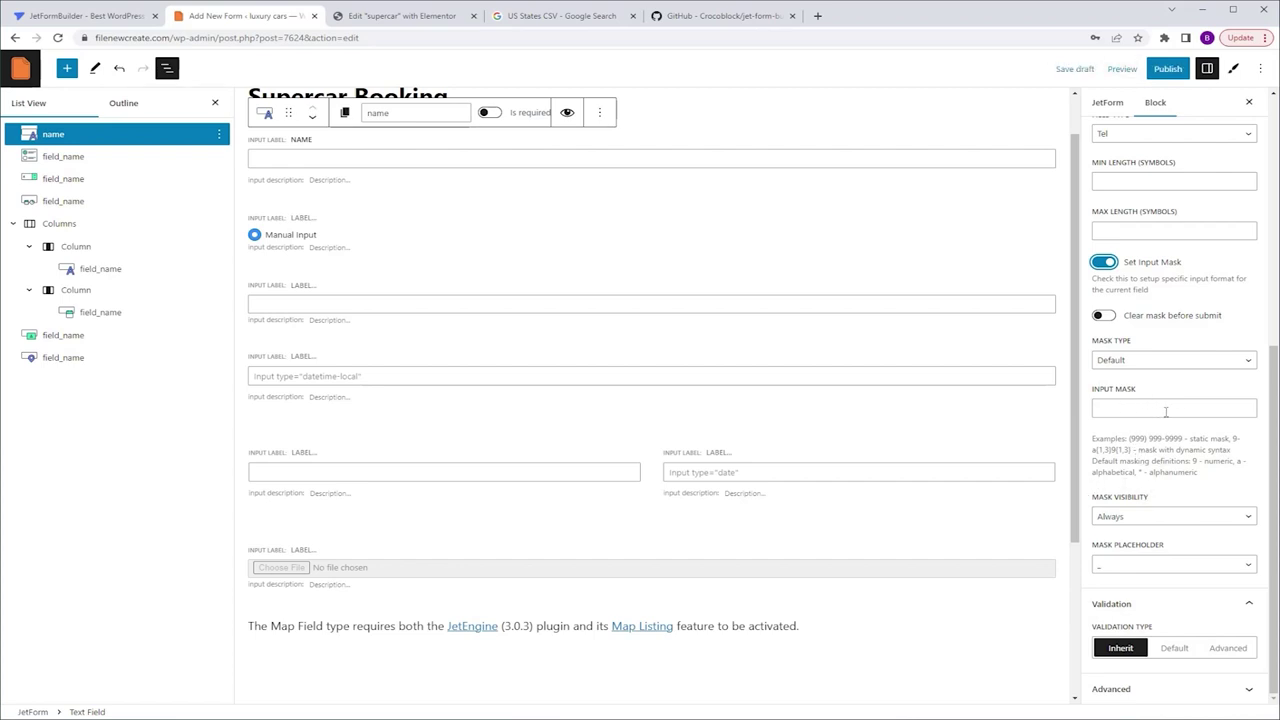
# Review the mask visibility and mask placeholder options of the name field.
pyautogui.click(1163, 520)
pyautogui.click(1163, 521)
pyautogui.click(1164, 564)
pyautogui.click(1171, 565)
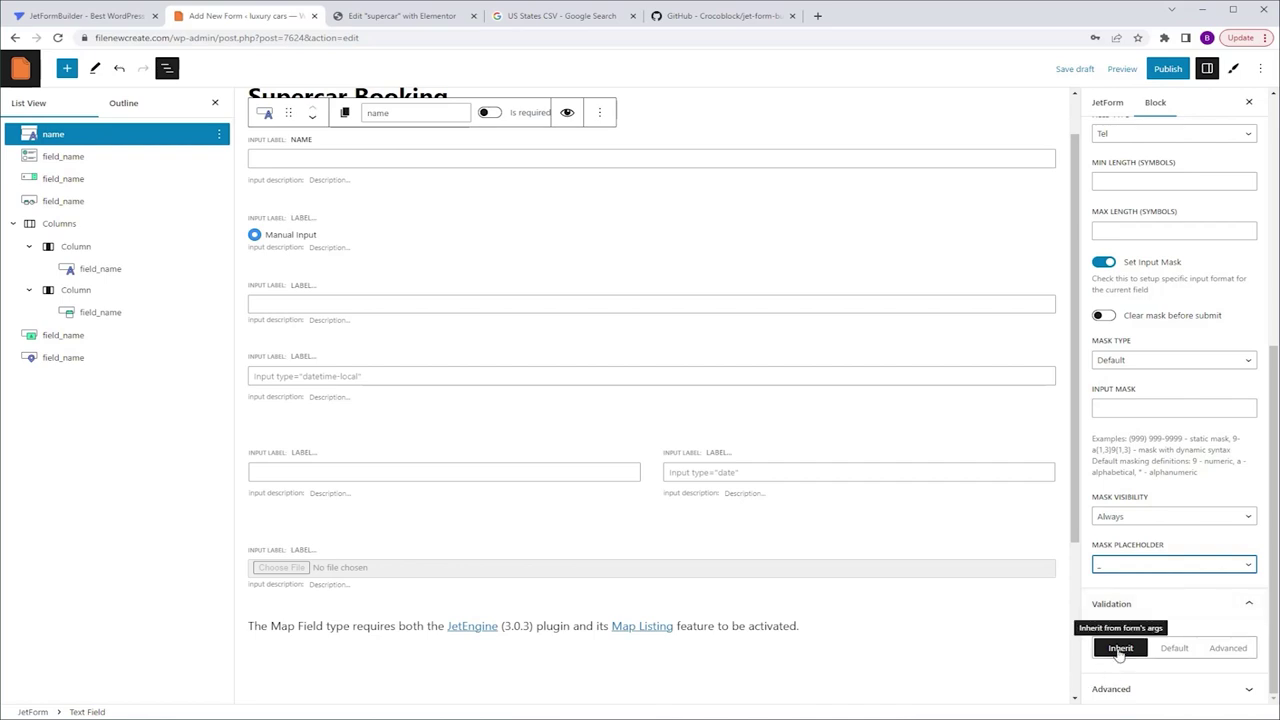
# Try the Default validation type for the name field and switch it to Advanced.
pyautogui.click(1172, 650)
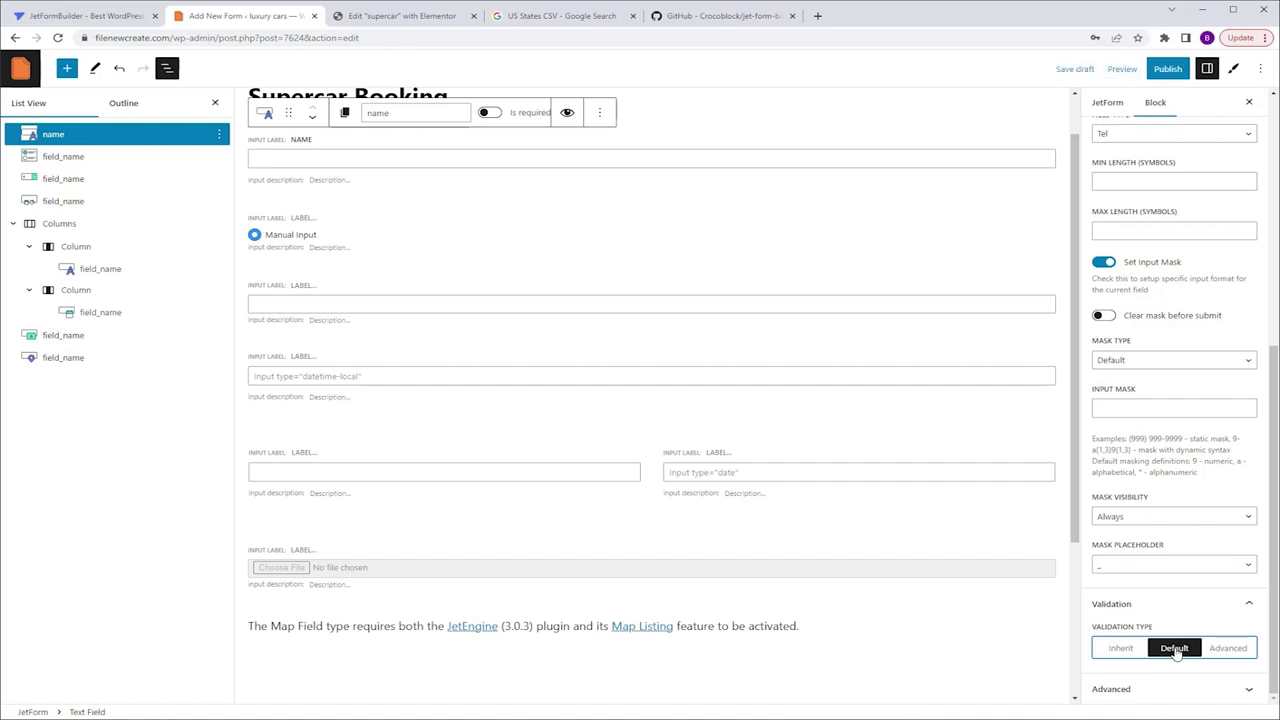
pyautogui.click(1227, 647)
pyautogui.scroll(-2, 1227, 647)
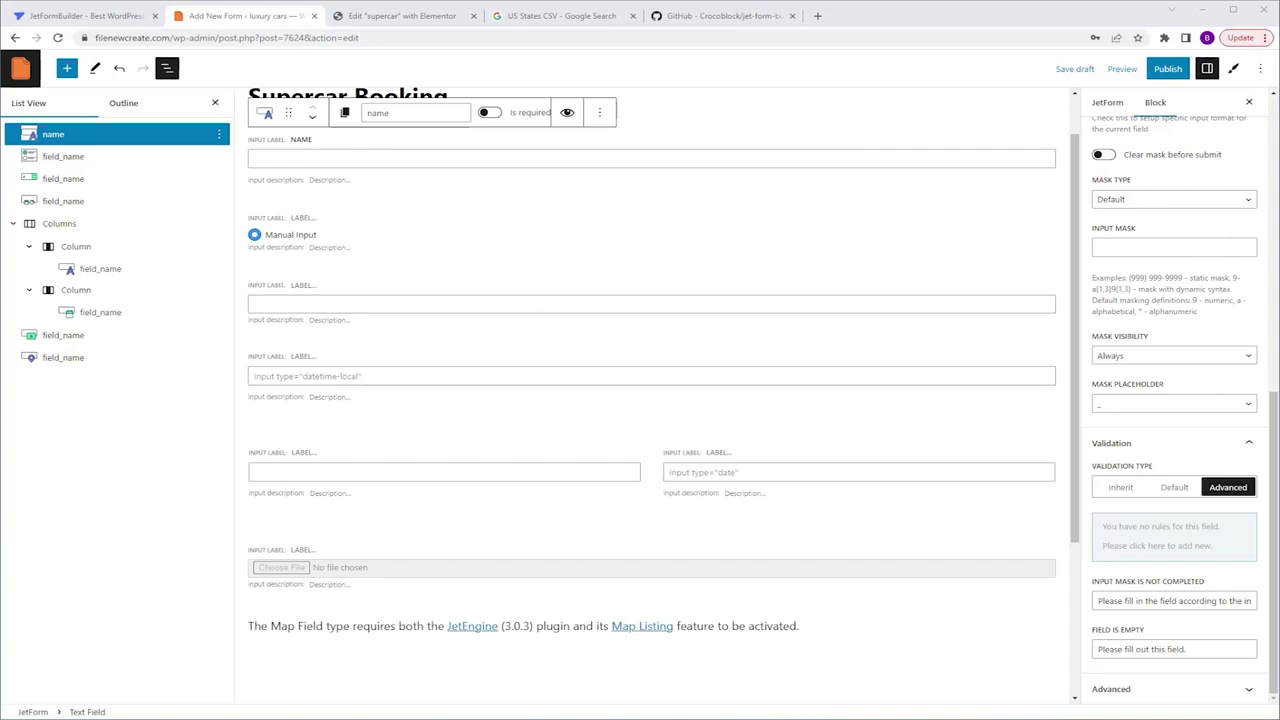
# Examine the name field's advanced settings, including the placeholder and the field visibility options.
pyautogui.click(1180, 689)
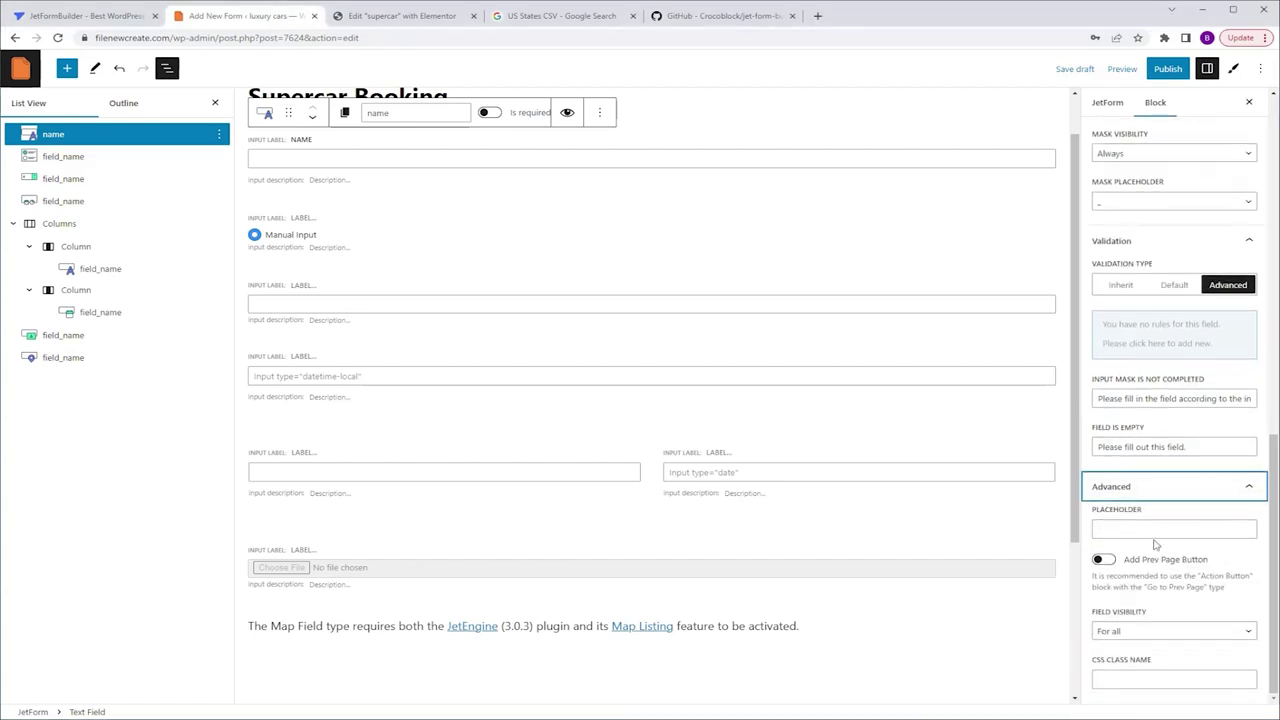
pyautogui.click(1146, 530)
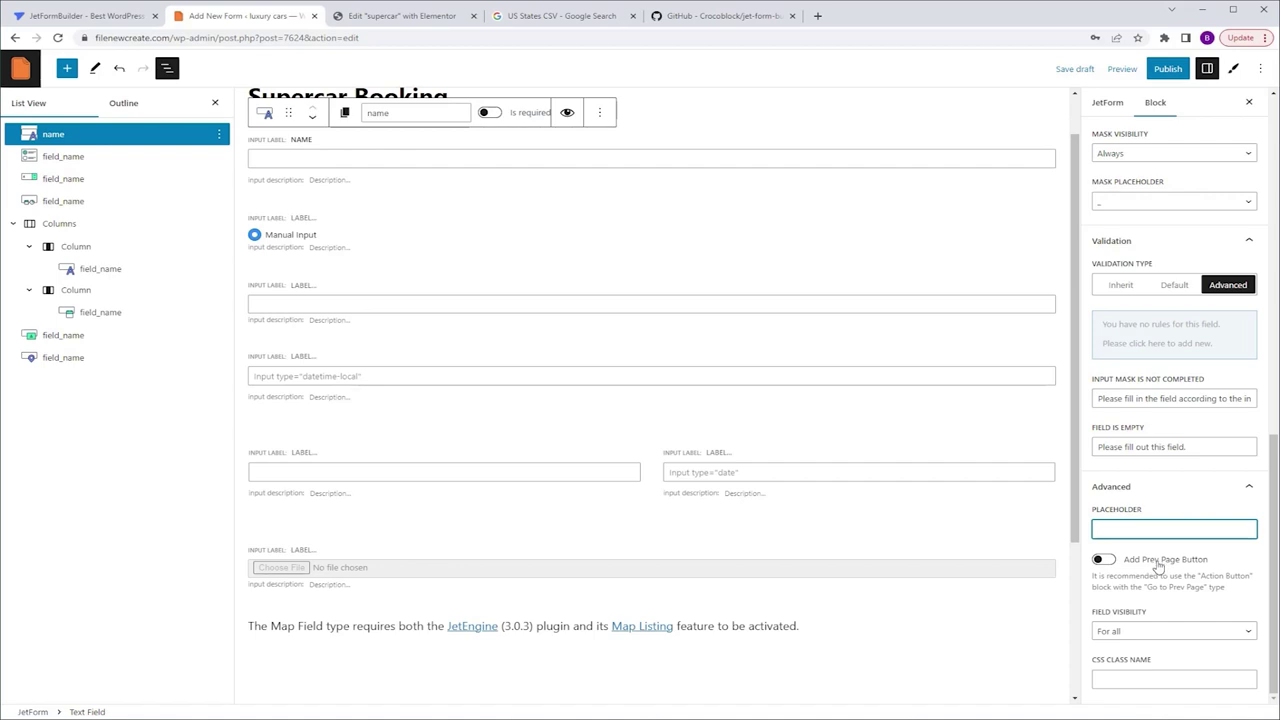
pyautogui.click(1148, 631)
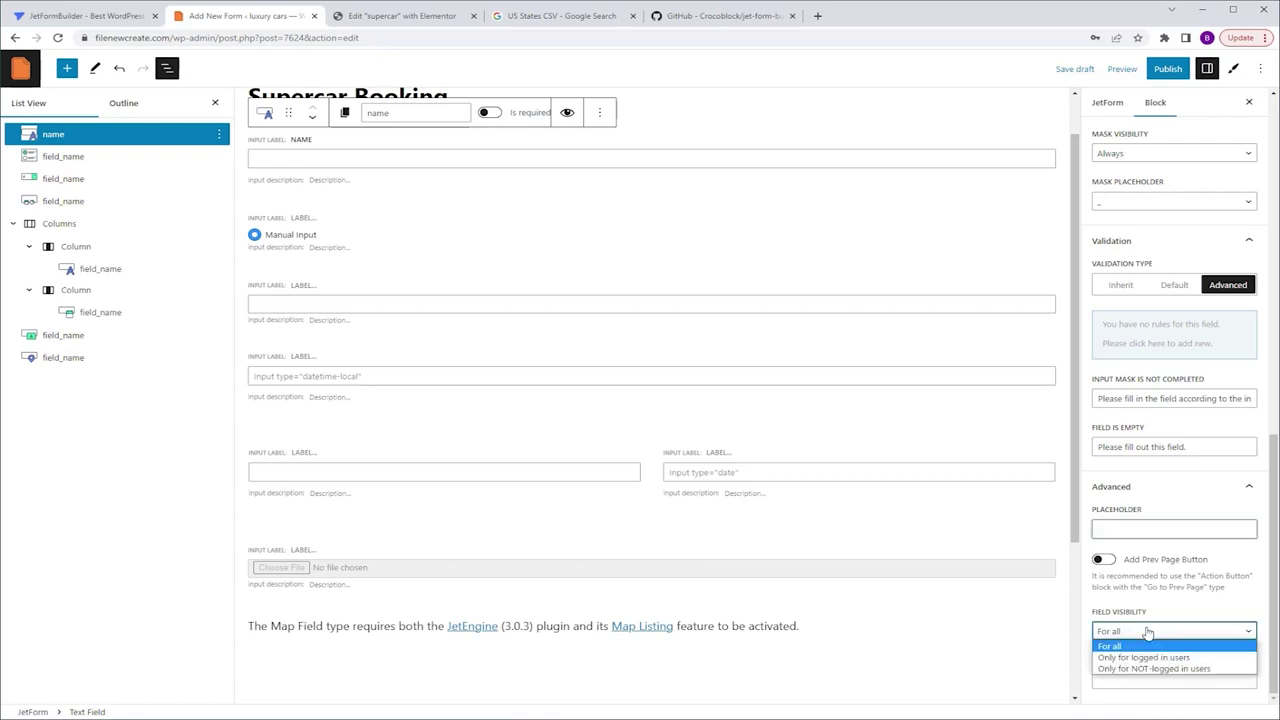
pyautogui.click(1148, 632)
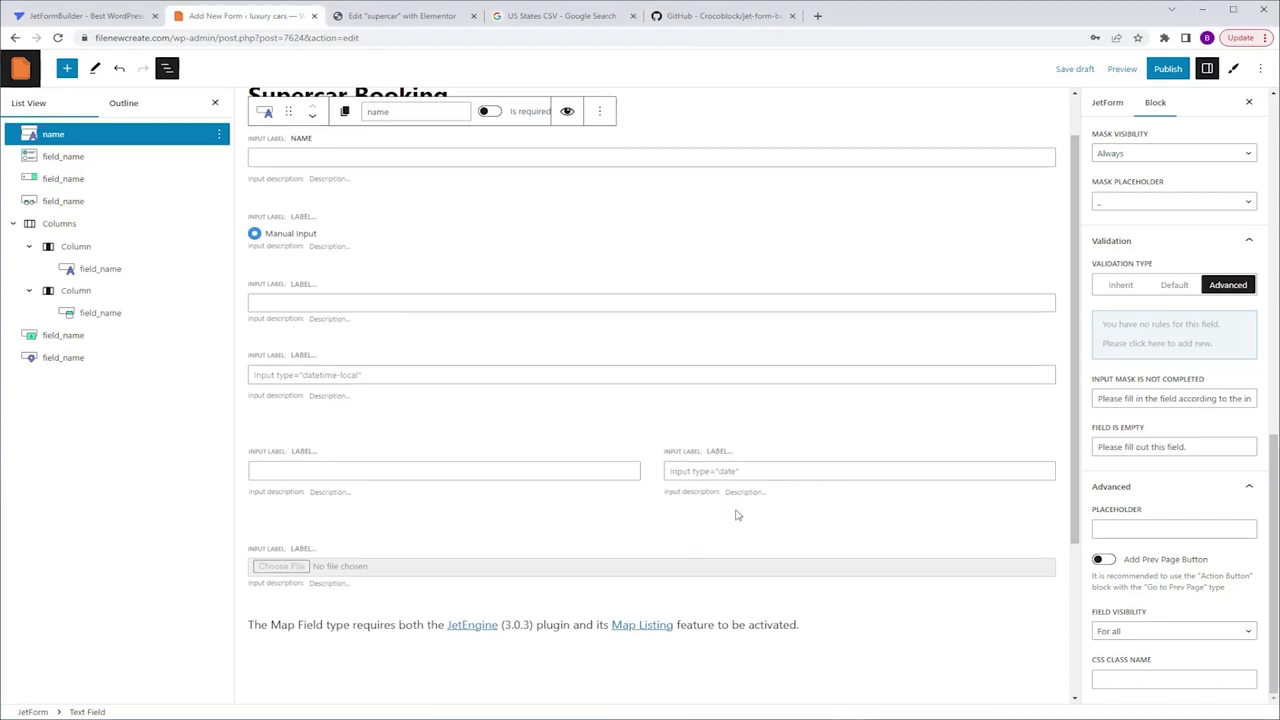
# Try increasing the Columns block to 6 columns and return it to 2.
pyautogui.click(70, 224)
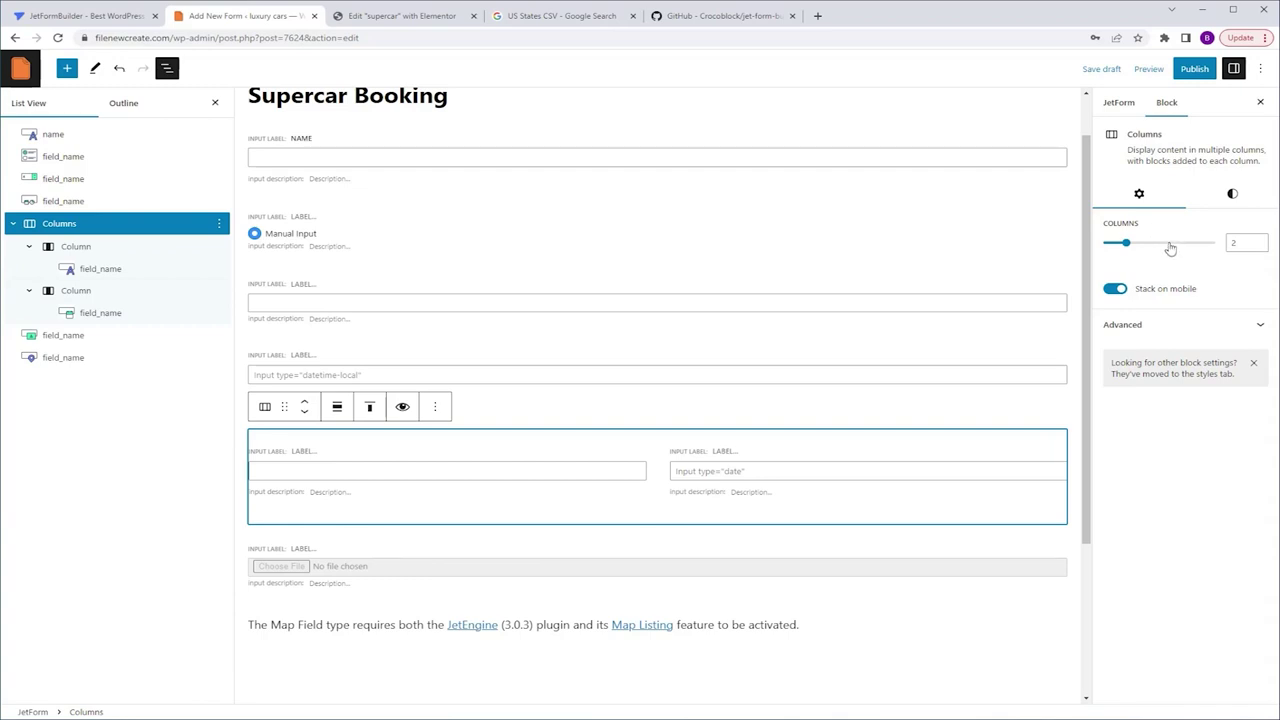
pyautogui.click(1259, 242)
pyautogui.click(1259, 242)
pyautogui.click(1259, 242)
pyautogui.click(1259, 242)
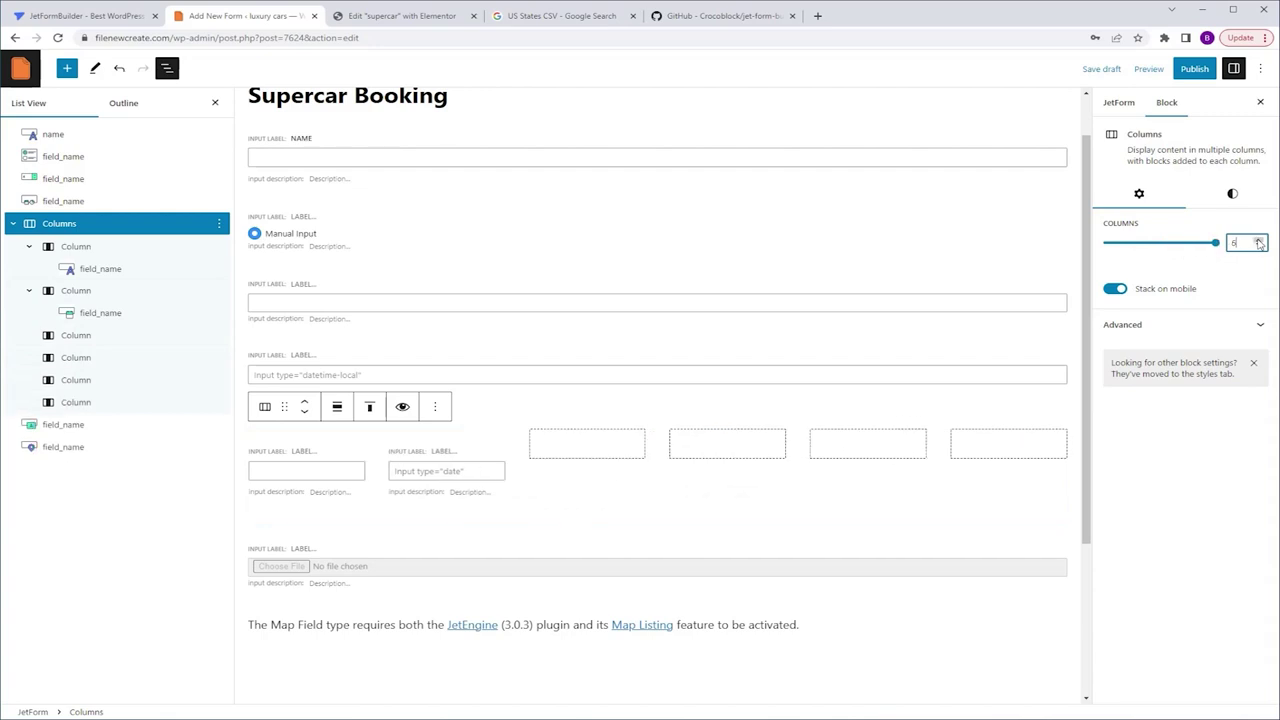
pyautogui.click(1259, 246)
pyautogui.click(1259, 246)
pyautogui.click(1259, 246)
pyautogui.click(1259, 246)
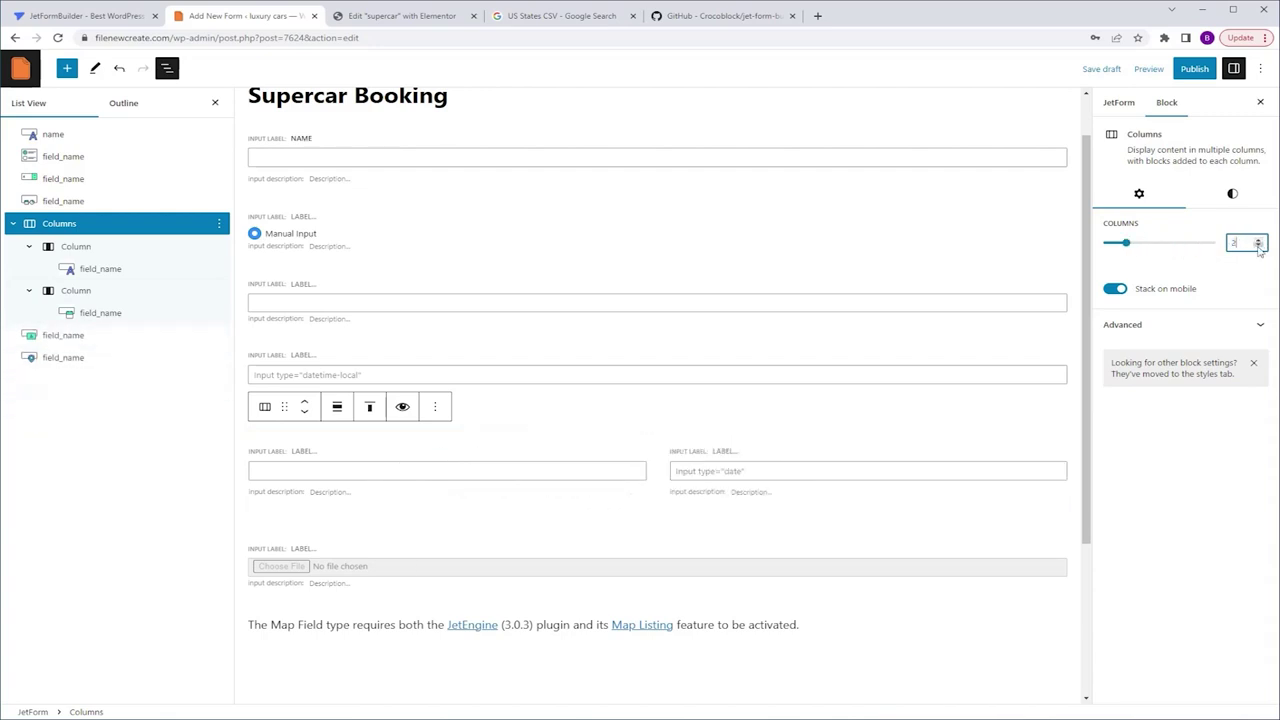
# Try turning off Stack on mobile for the Columns block, undo it, and review the block's style and advanced settings.
pyautogui.click(1113, 290)
pyautogui.hotkey('ctrl', 'z')
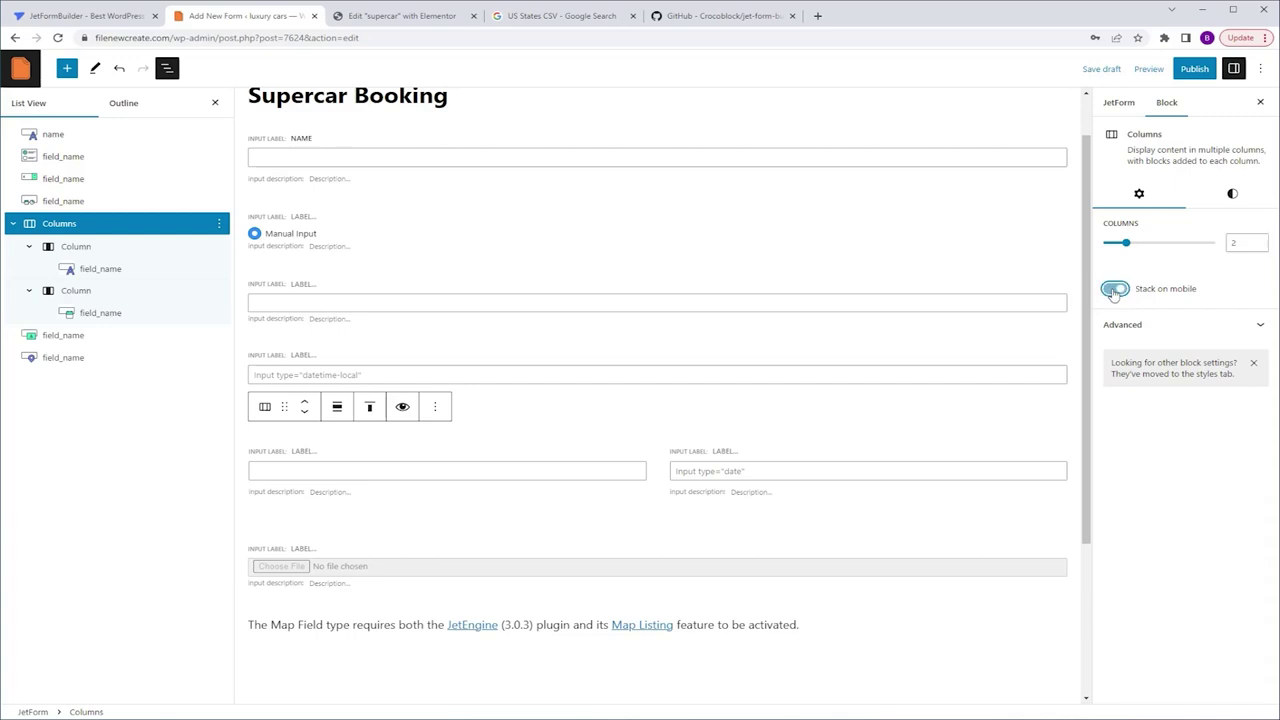
pyautogui.click(1232, 195)
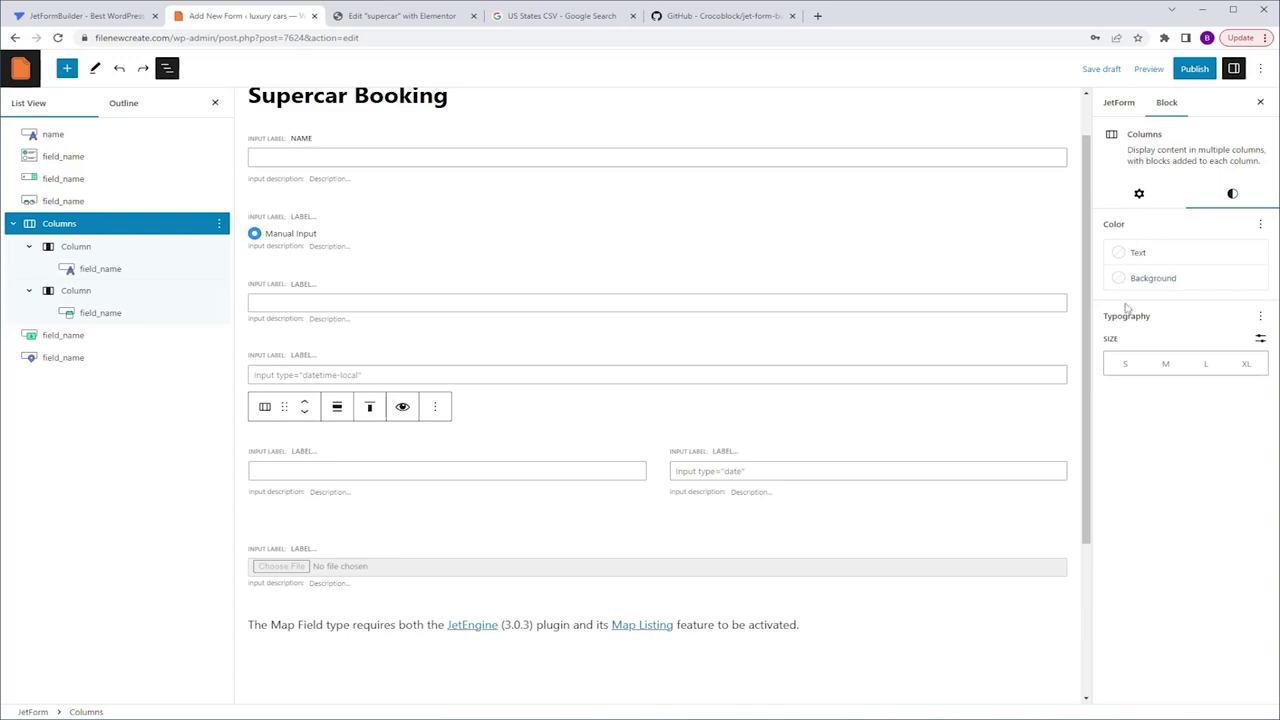
pyautogui.click(1139, 194)
pyautogui.click(1201, 325)
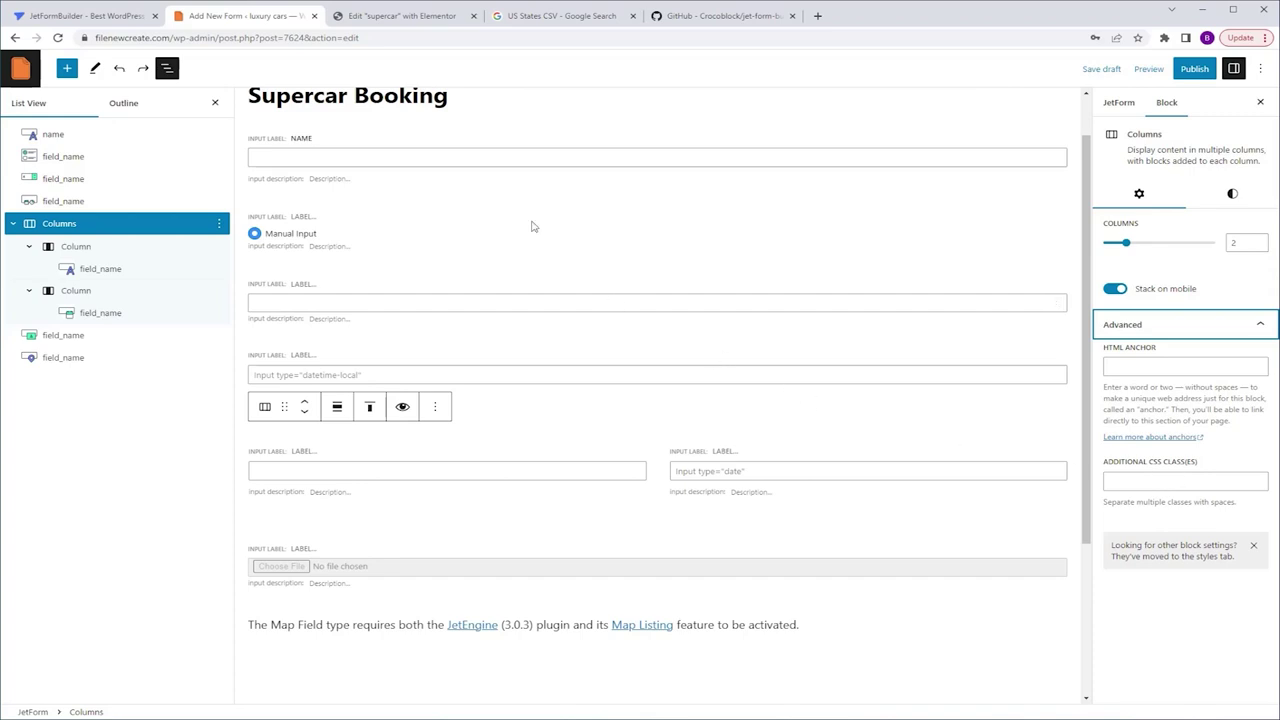
# Set the width of the first column in the Columns block to 30%.
pyautogui.click(106, 246)
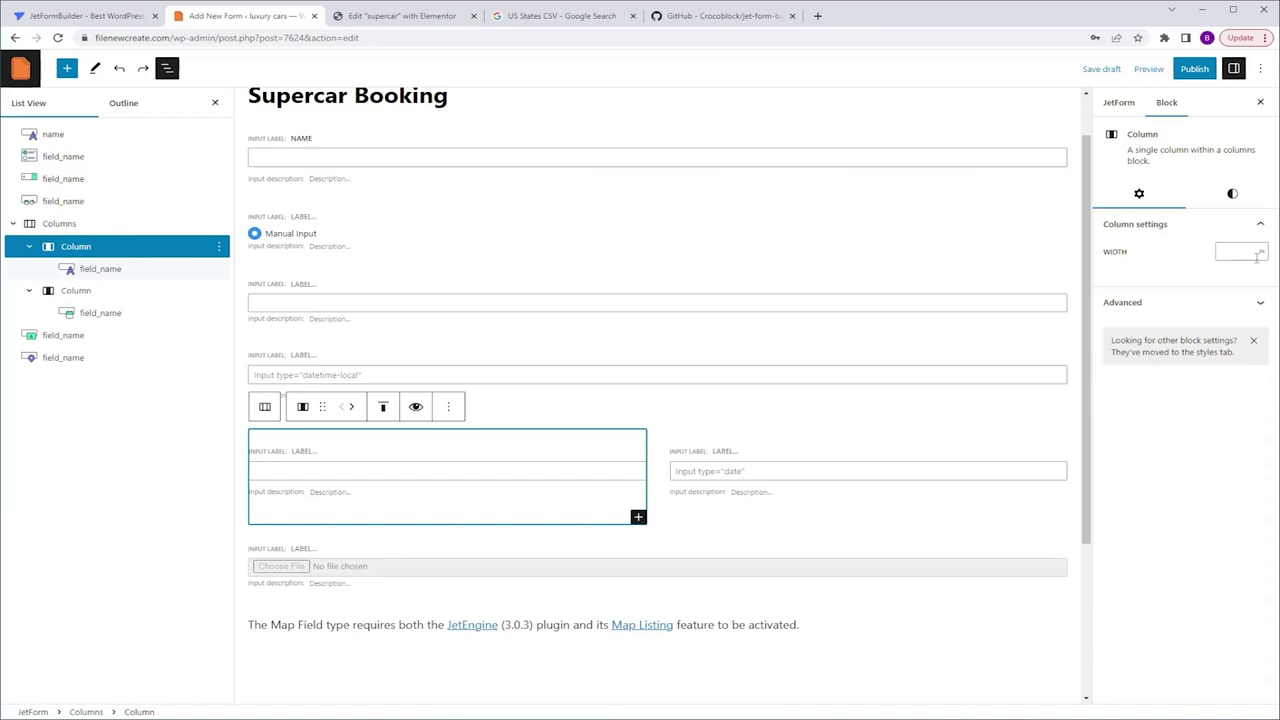
pyautogui.click(1258, 252)
pyautogui.click(1262, 274)
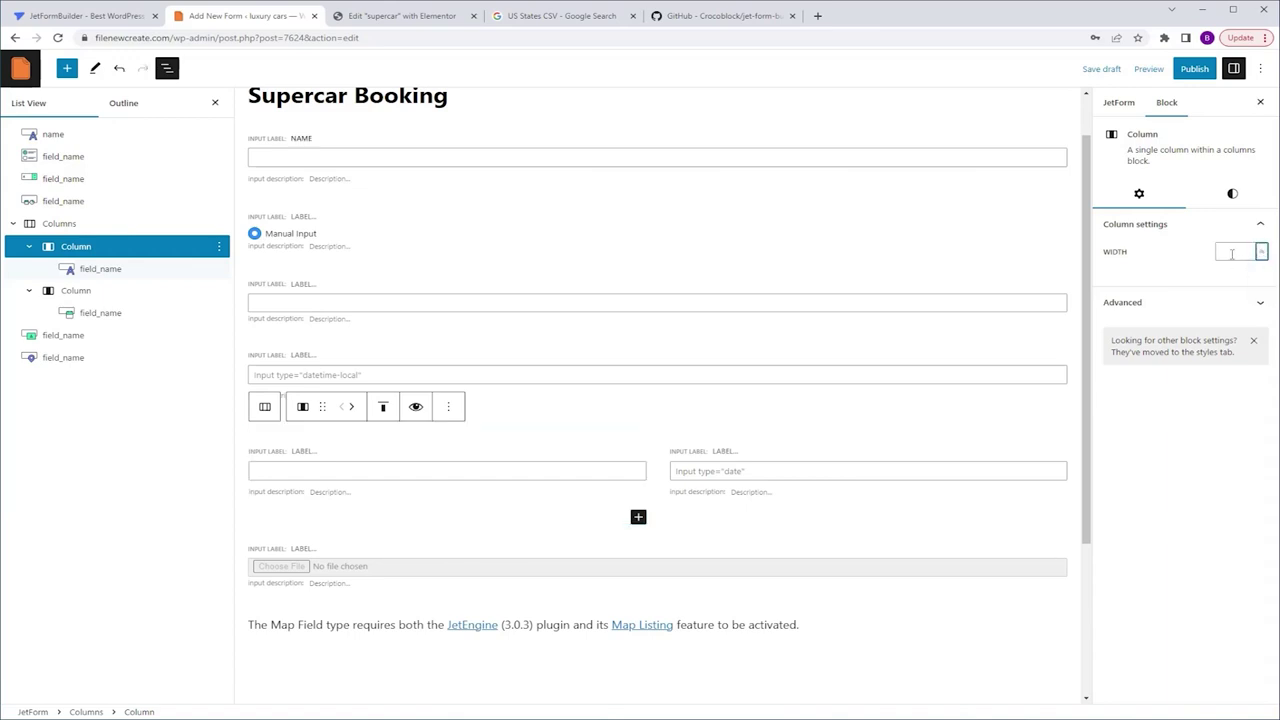
pyautogui.click(1232, 253)
pyautogui.write('30')
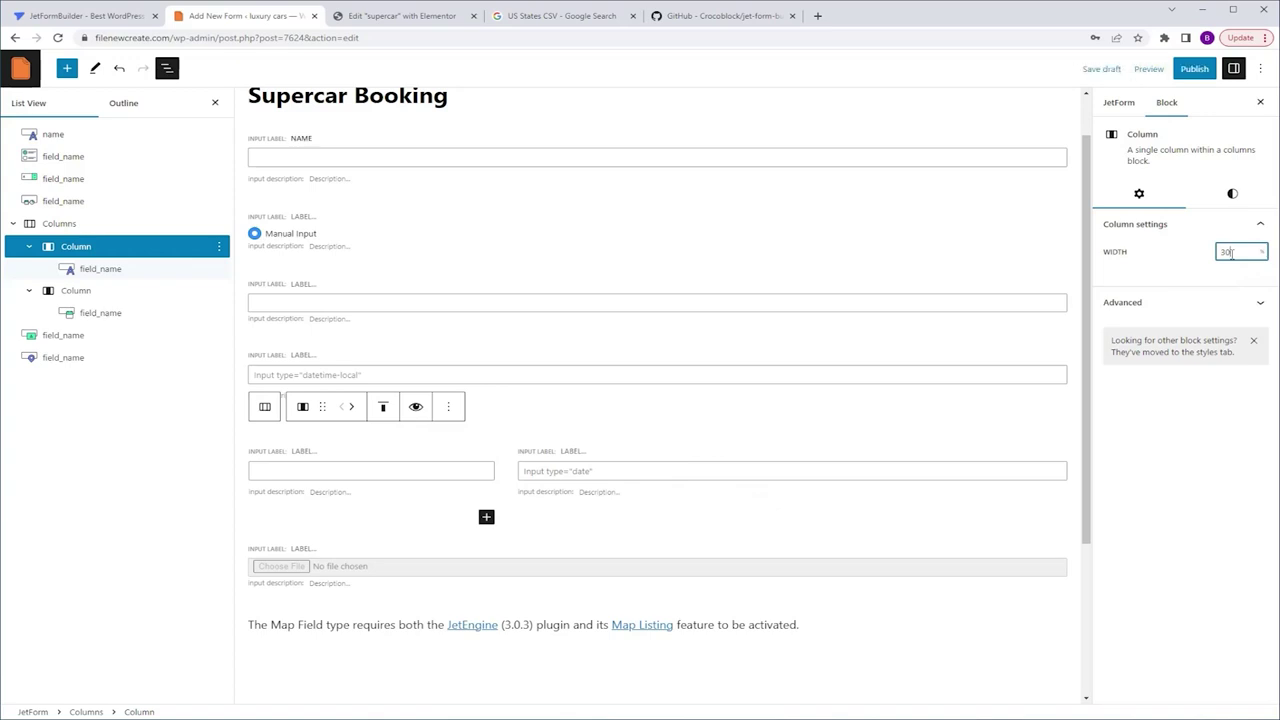
# Review the first column's color and typography styles and the form's device preview options.
pyautogui.click(1232, 194)
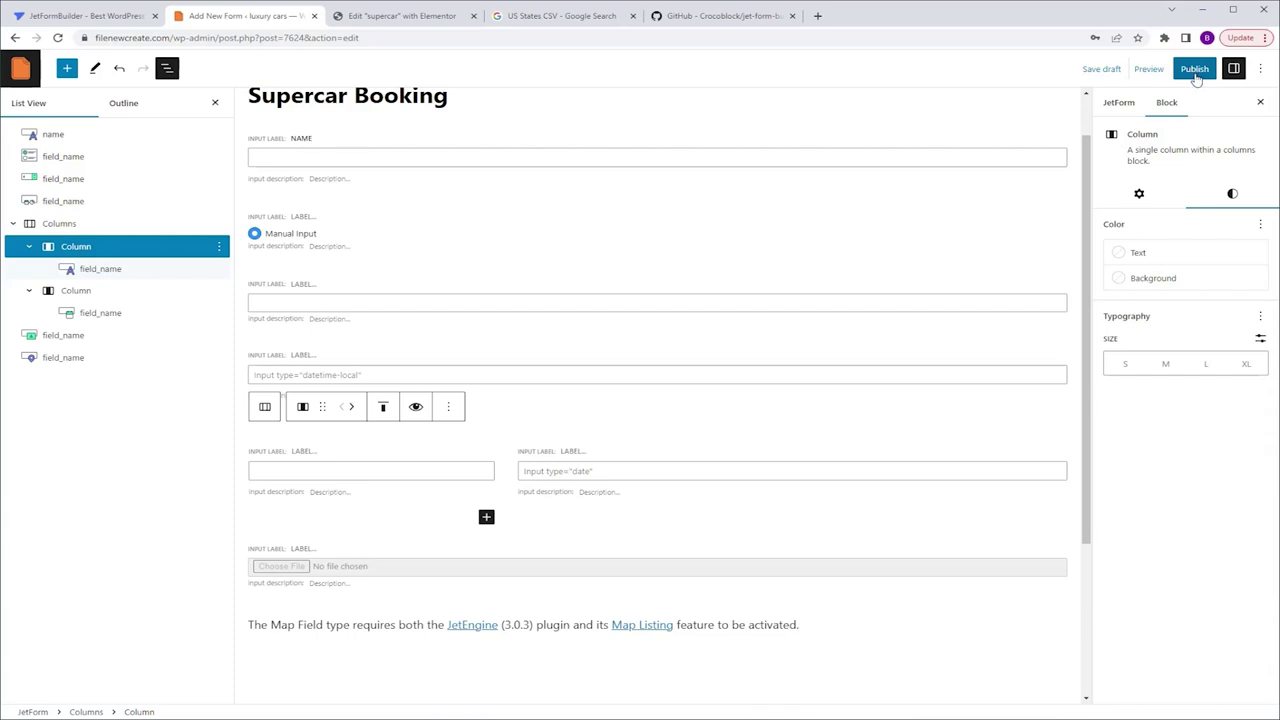
pyautogui.click(1152, 71)
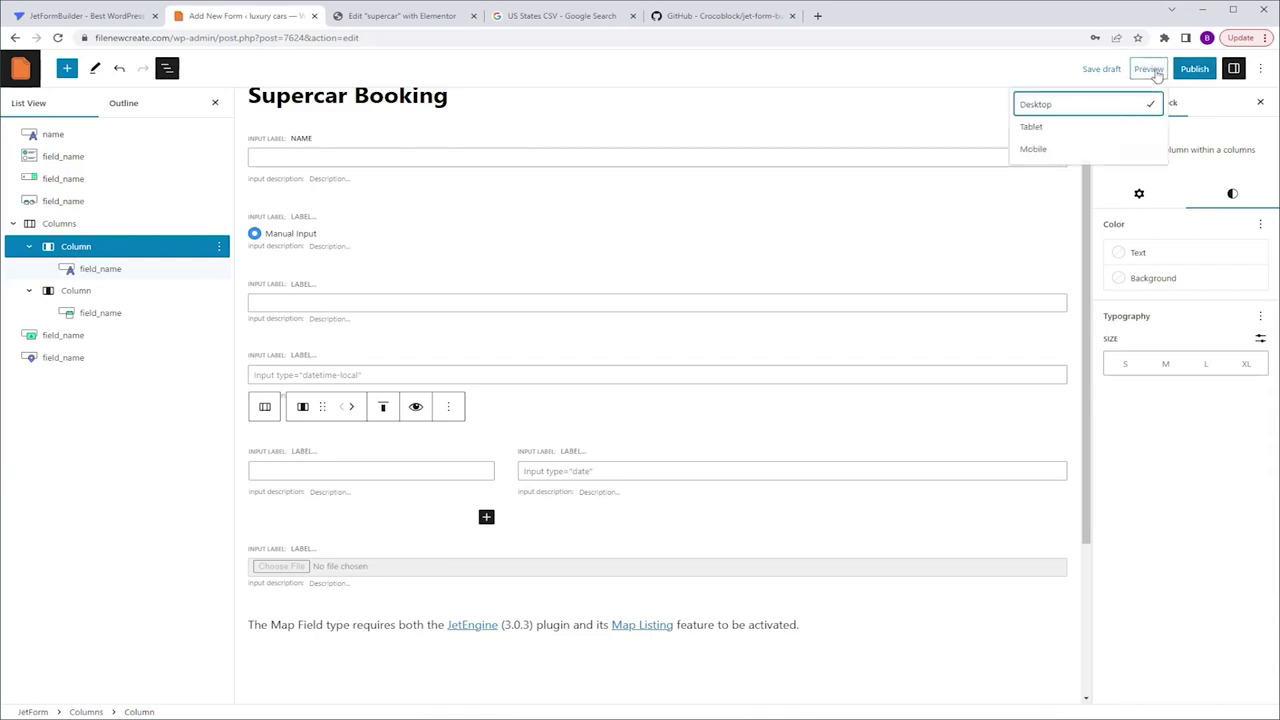
pyautogui.click(1154, 70)
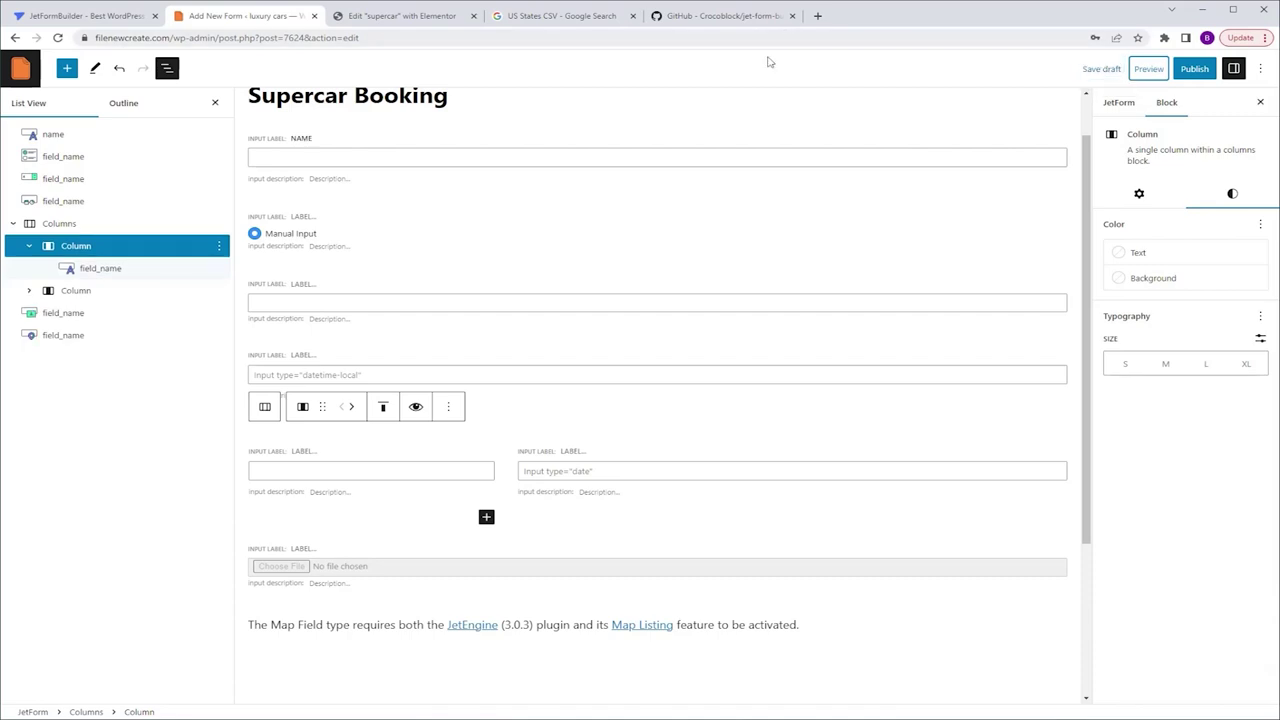
# Browse the ready-made JetForms patterns available for insertion into the form.
pyautogui.click(670, 151)
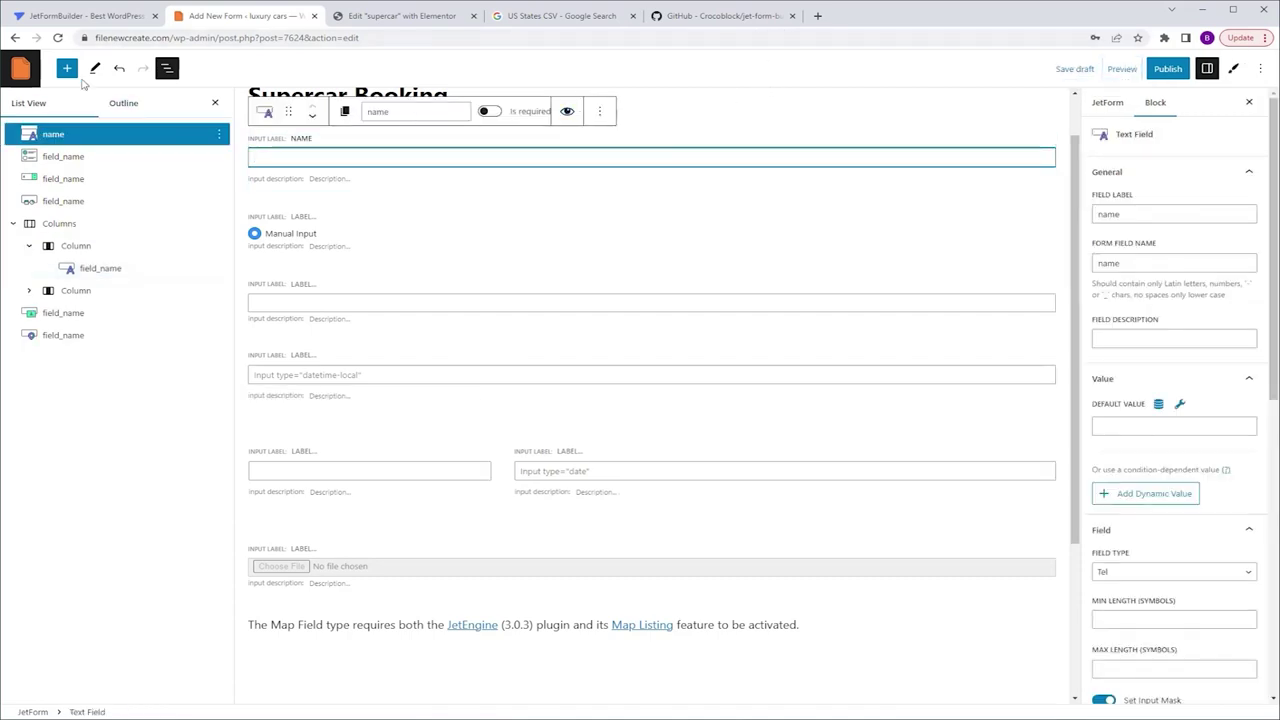
pyautogui.click(67, 69)
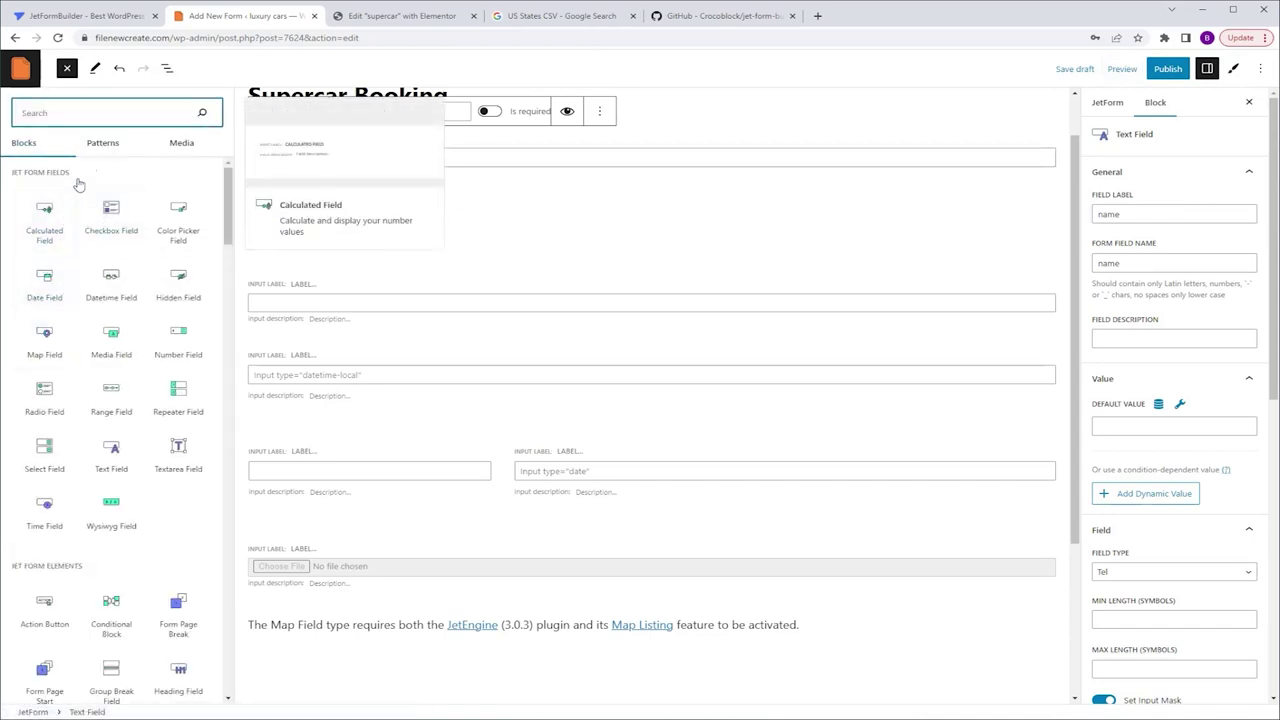
pyautogui.click(102, 144)
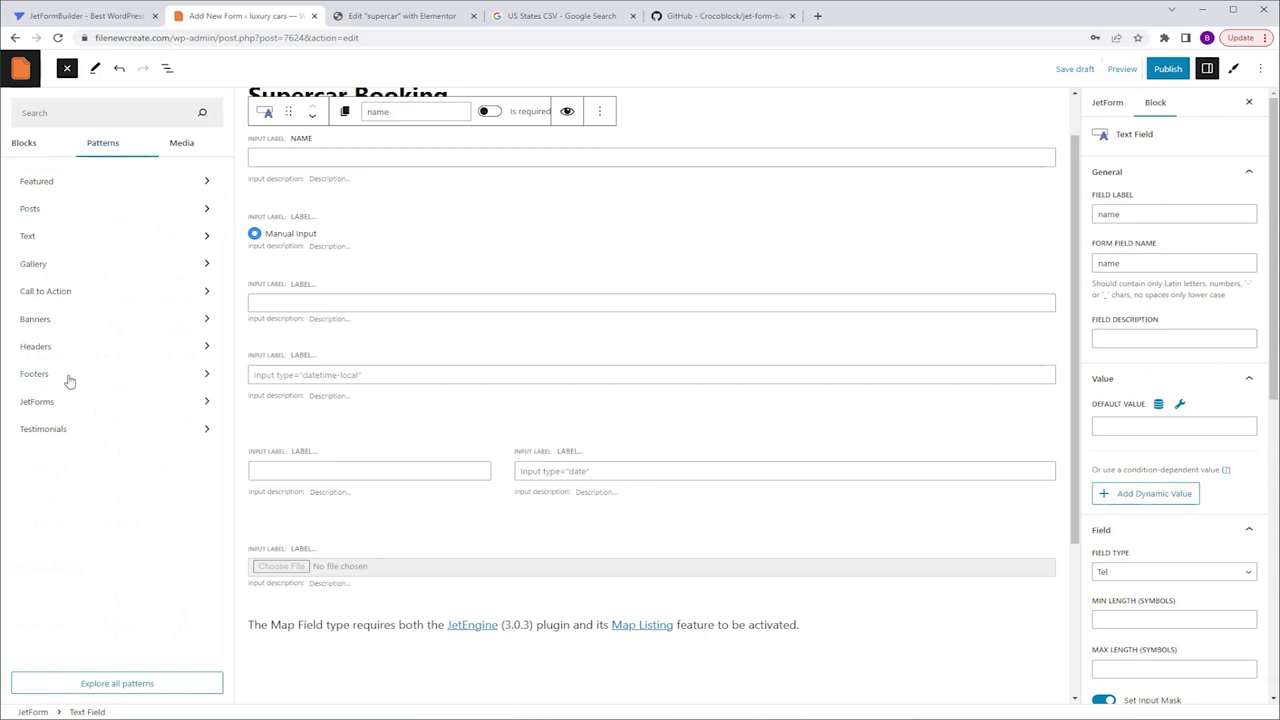
pyautogui.click(66, 402)
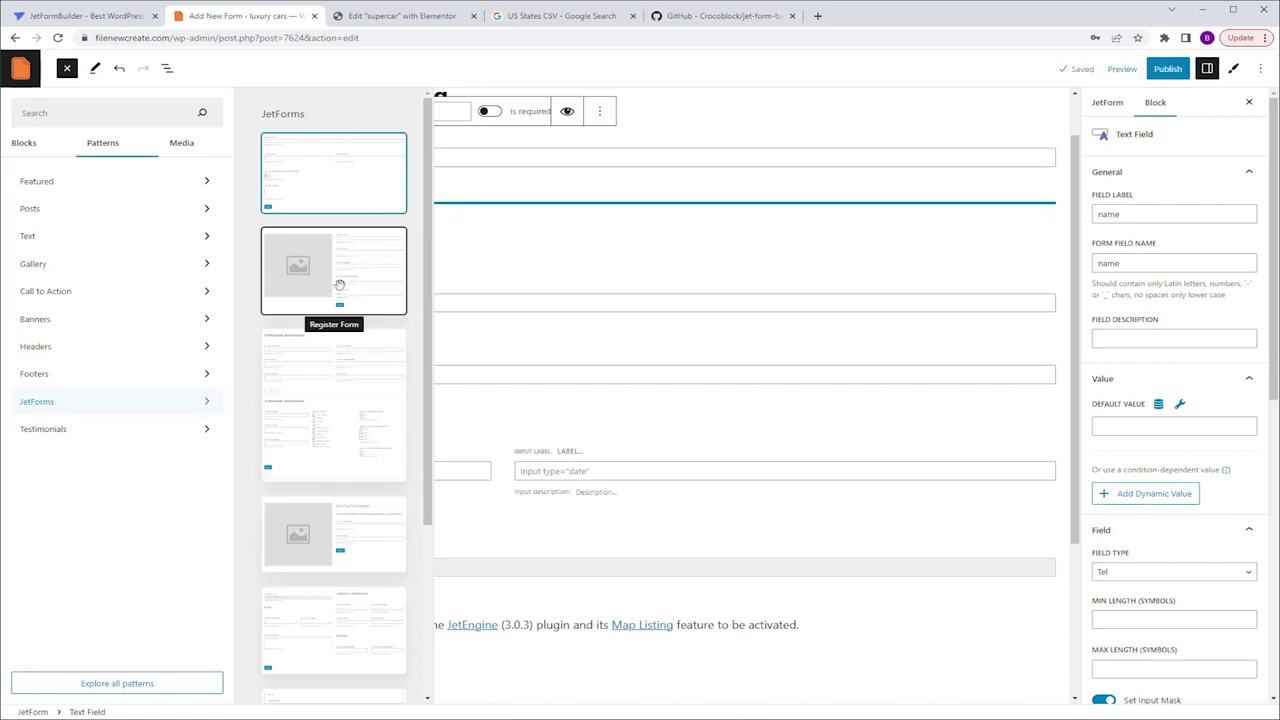
# Close the pattern library and delete all blocks from the Supercar Booking form.
pyautogui.click(554, 324)
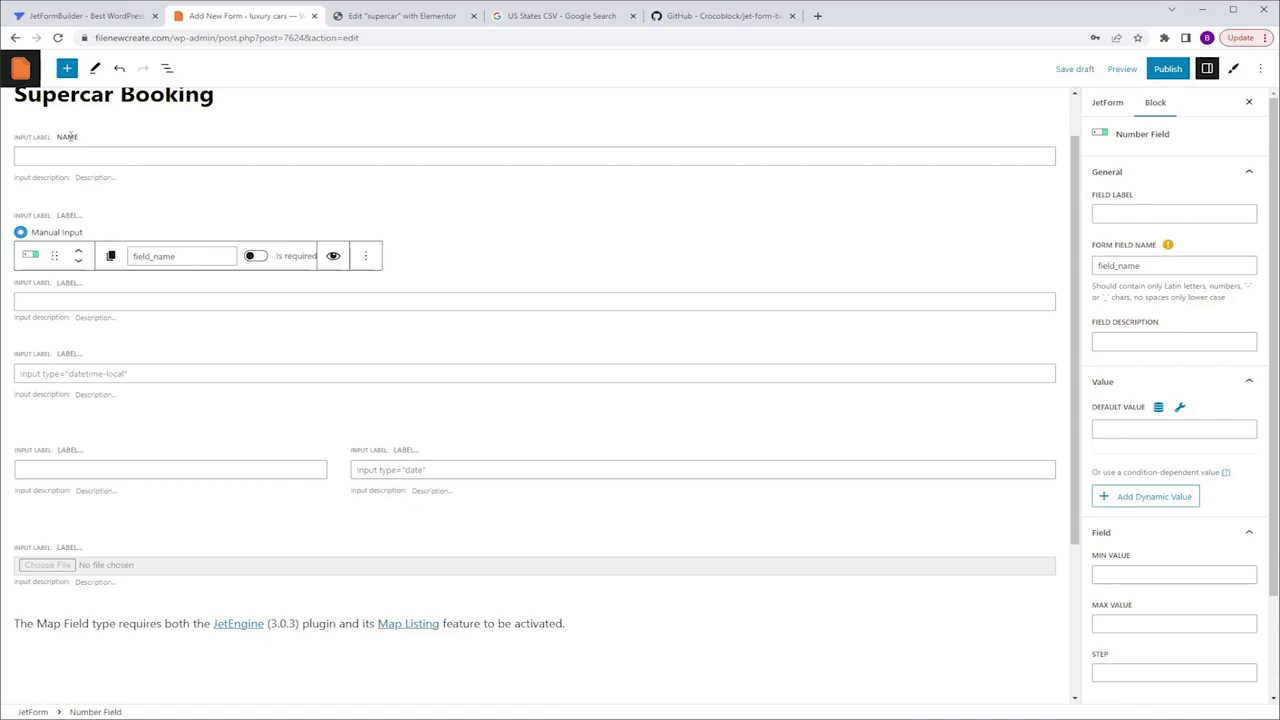
pyautogui.hotkey('ctrl', 'a')
pyautogui.press('Delete')
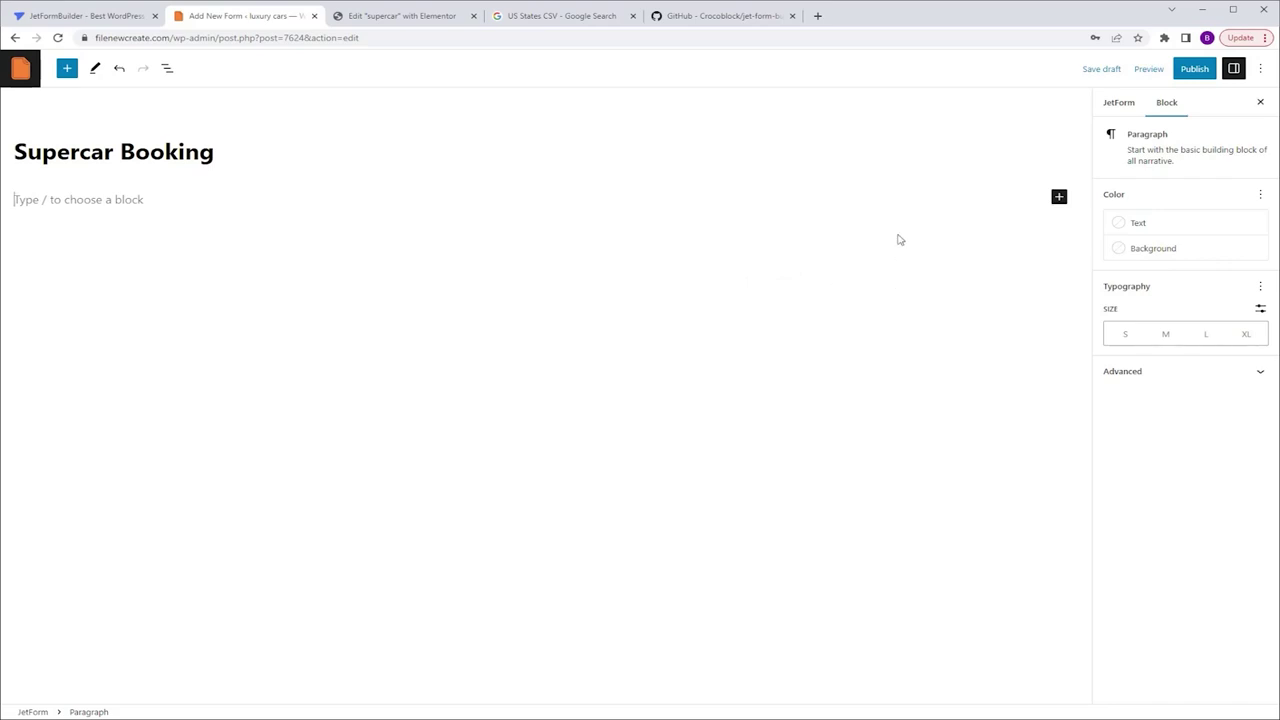
# Add a Heading Field to the empty form and set its label to "Drivers Information".
pyautogui.click(1058, 199)
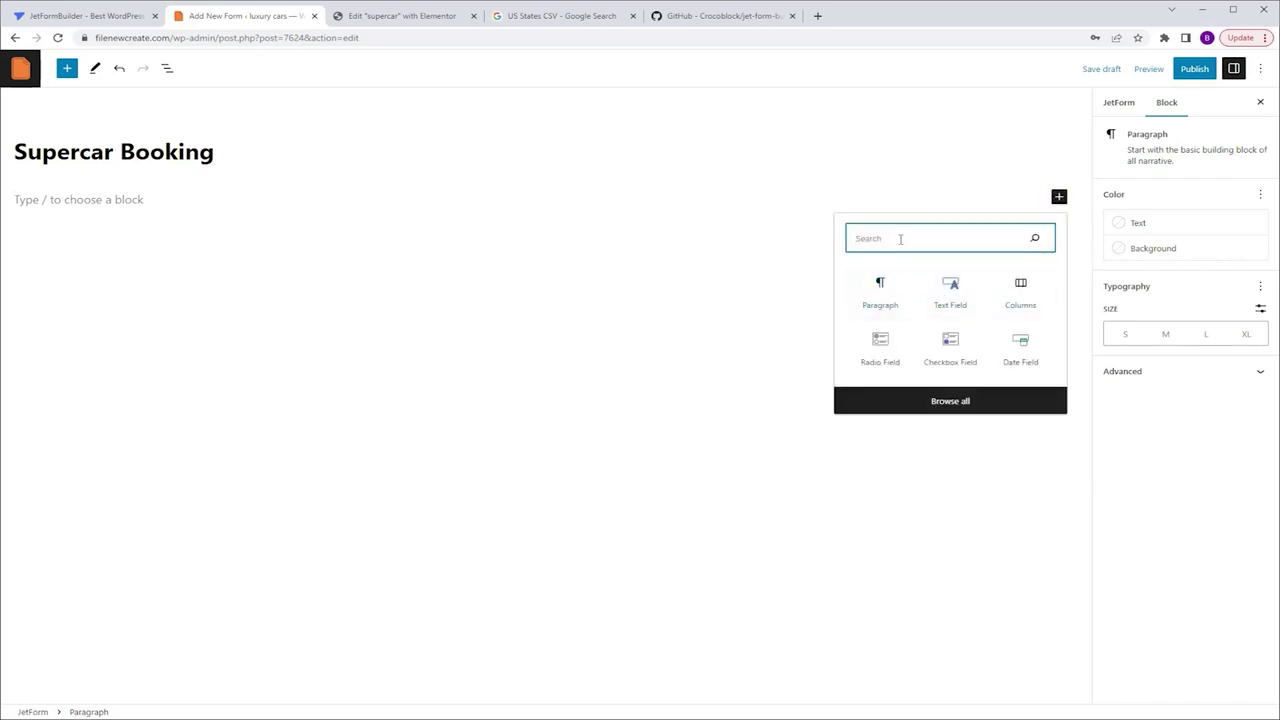
pyautogui.write('head')
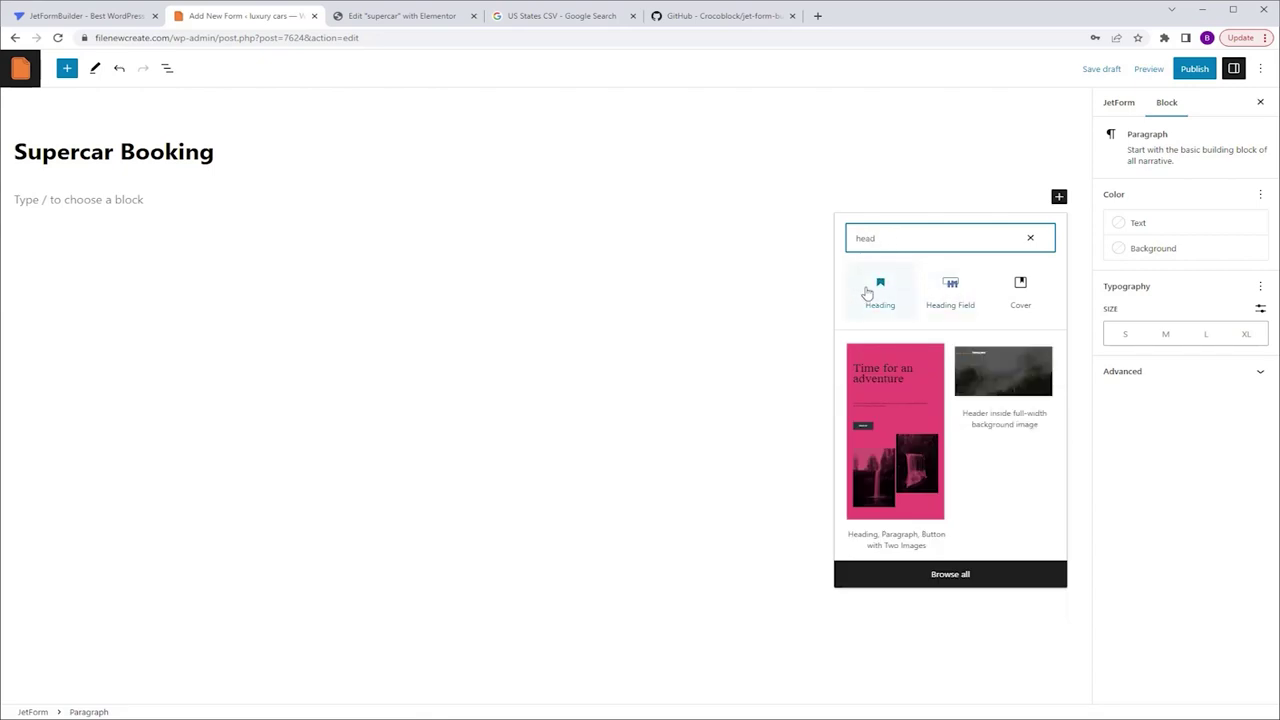
pyautogui.click(935, 300)
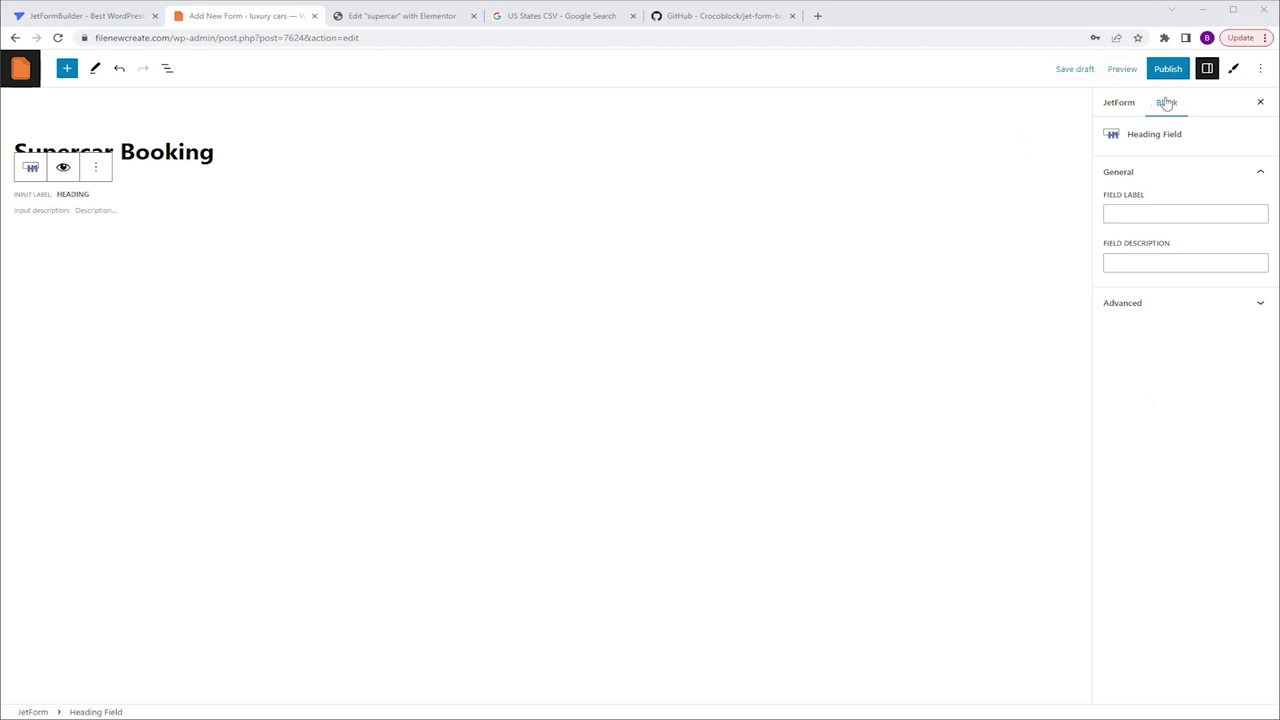
pyautogui.click(1135, 213)
pyautogui.write('Drivers Information')
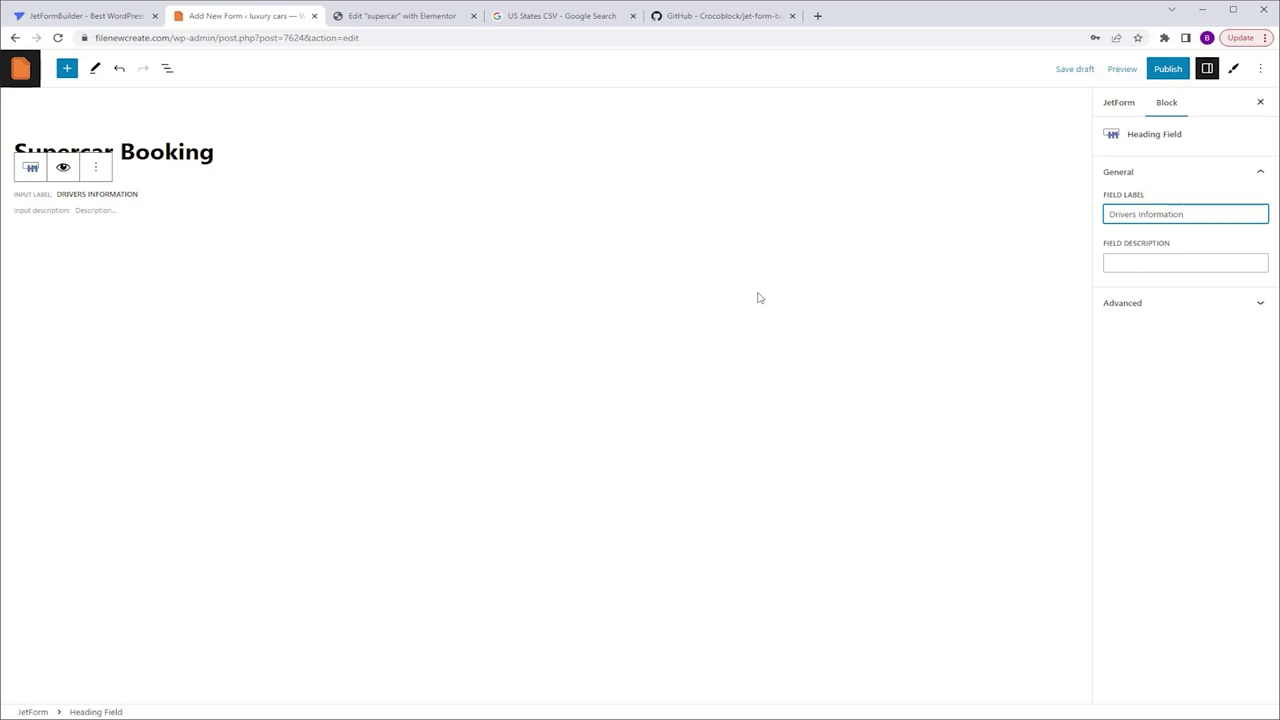
# Insert a 50 / 50 Columns block below the Drivers Information heading and add a Text Field to its first column.
pyautogui.click(842, 316)
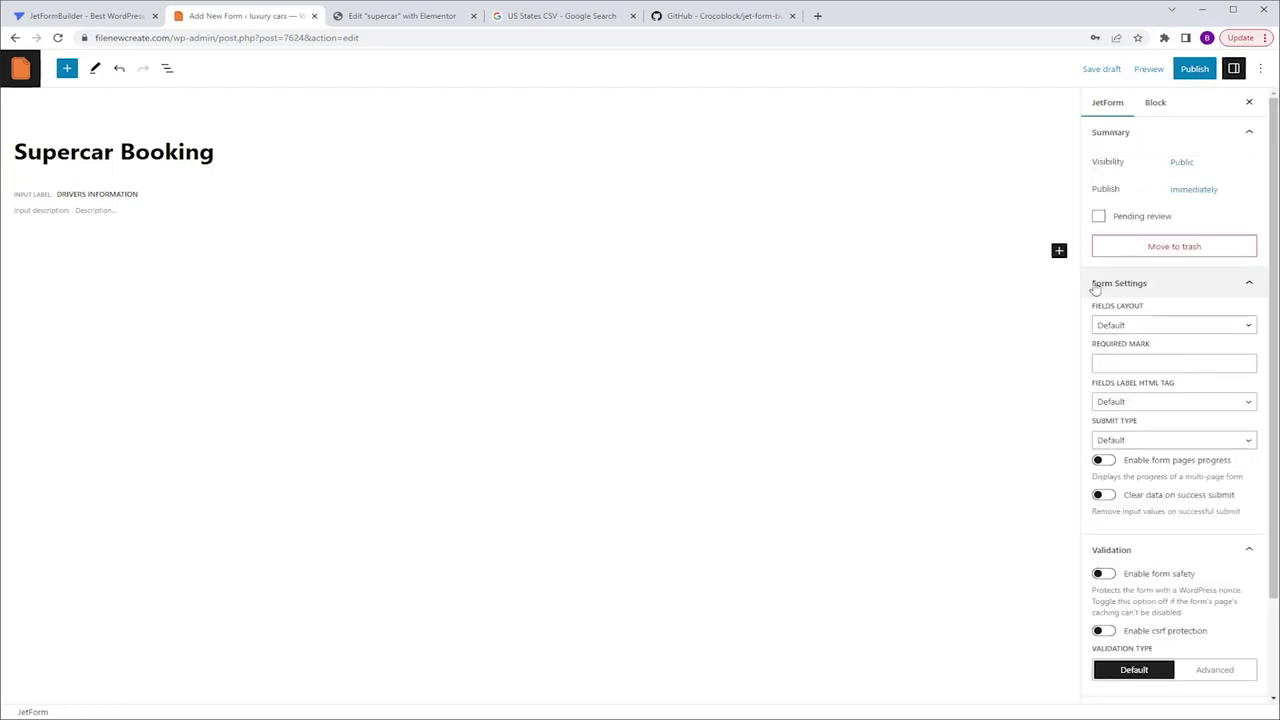
pyautogui.click(1058, 251)
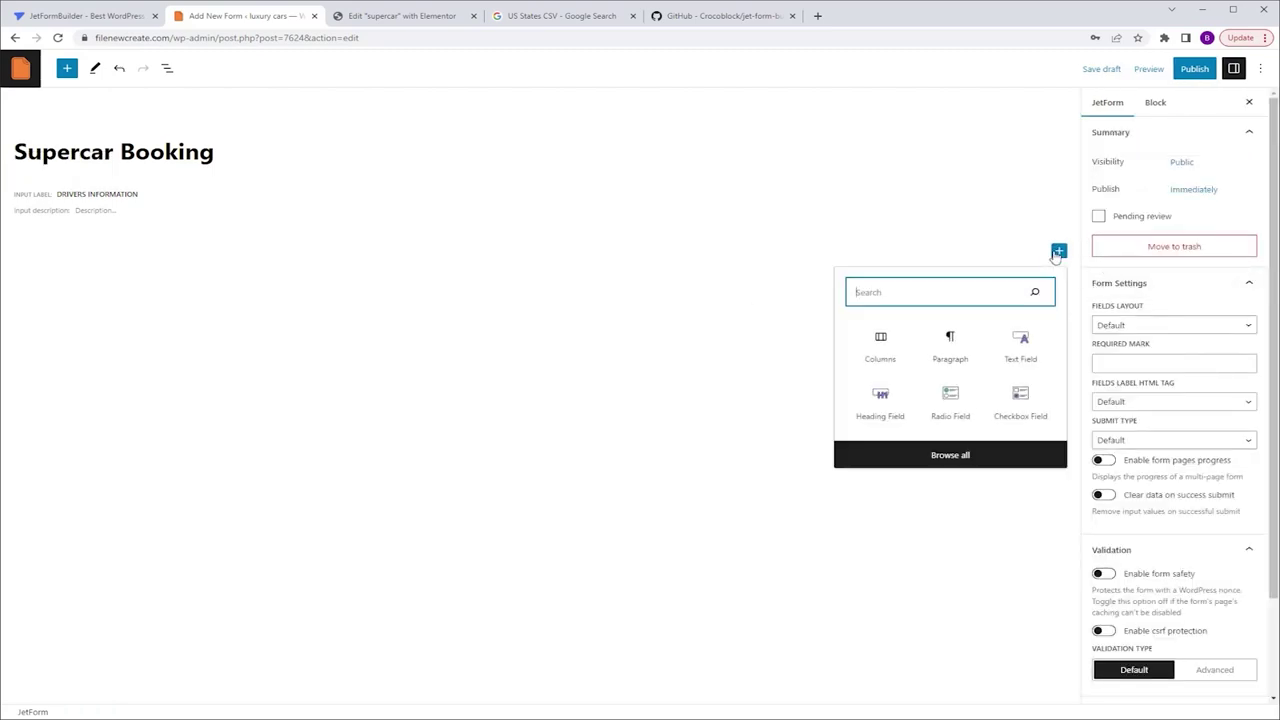
pyautogui.click(880, 343)
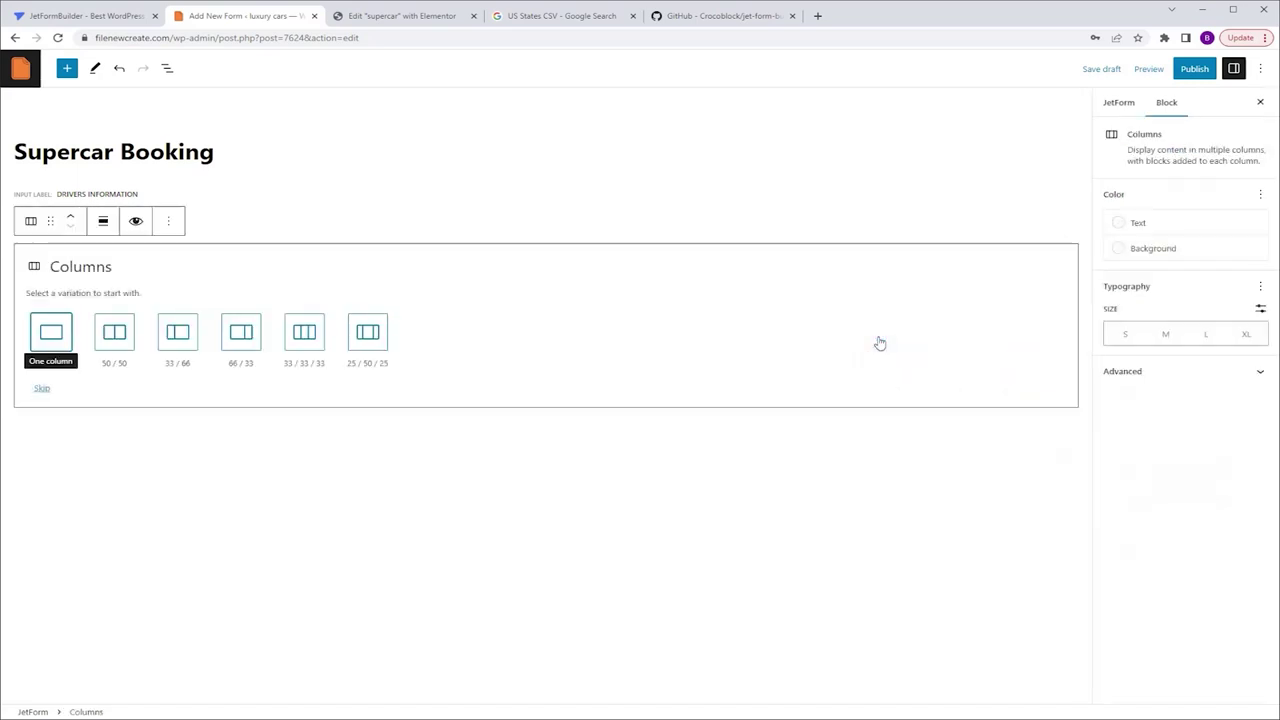
pyautogui.click(115, 331)
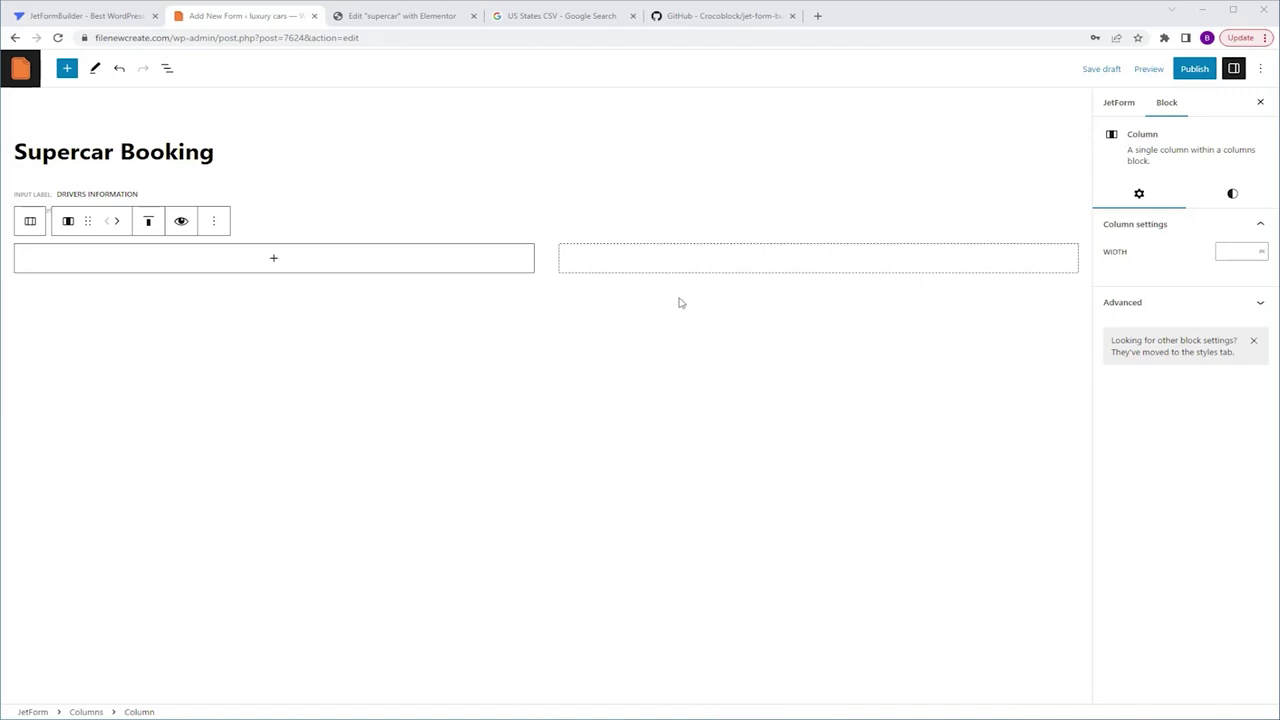
pyautogui.click(272, 259)
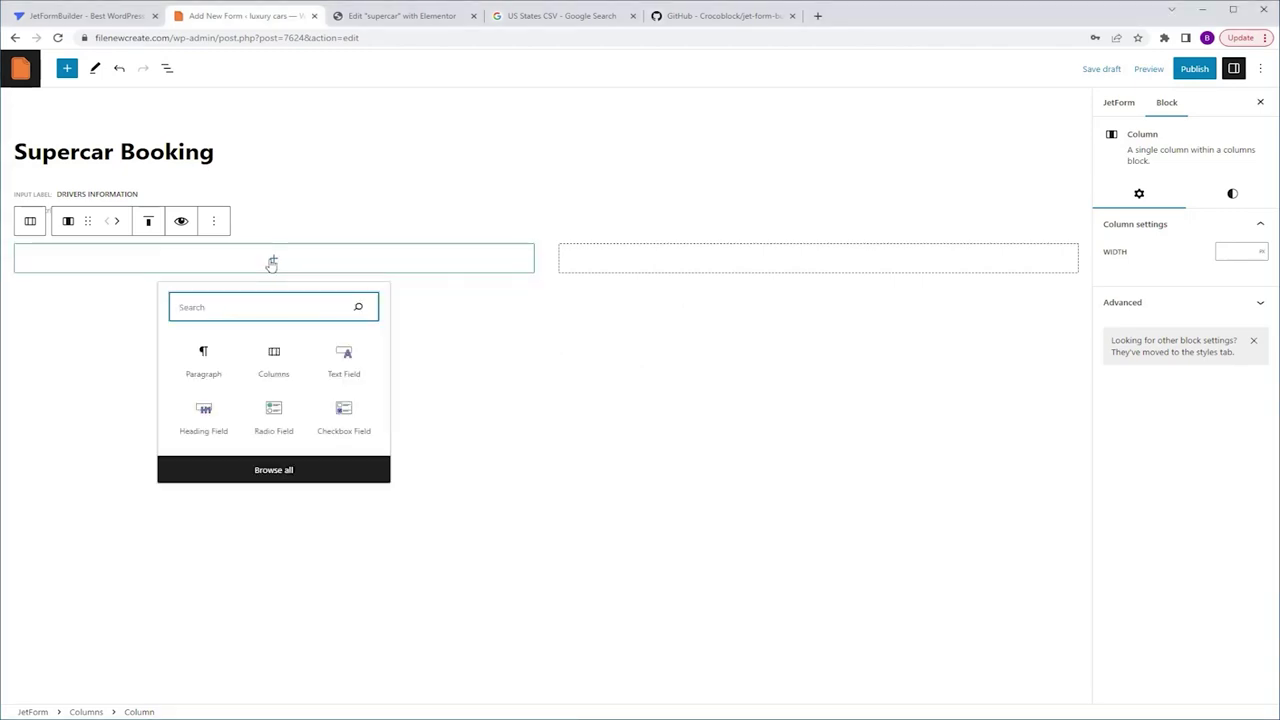
pyautogui.click(343, 364)
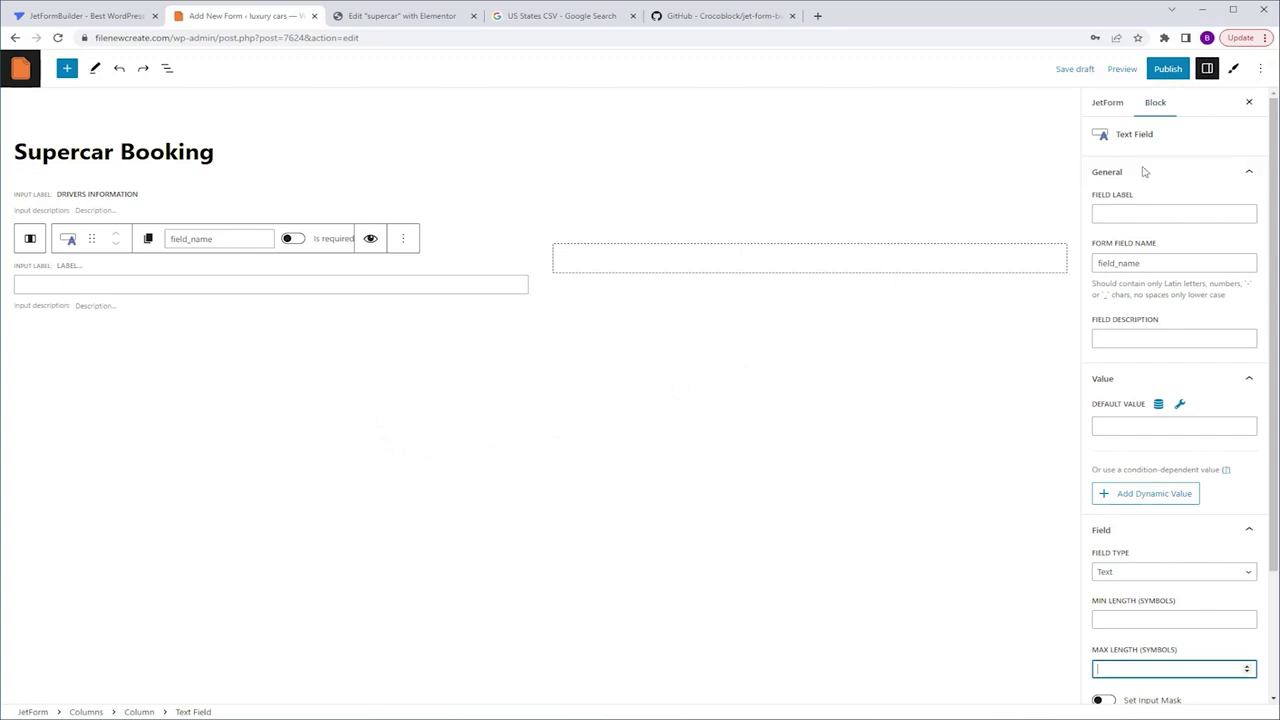
# Label the first column's text field "full name", set its form field name to _full_name and its maximum length to 50.
pyautogui.click(1145, 214)
pyautogui.write('full name')
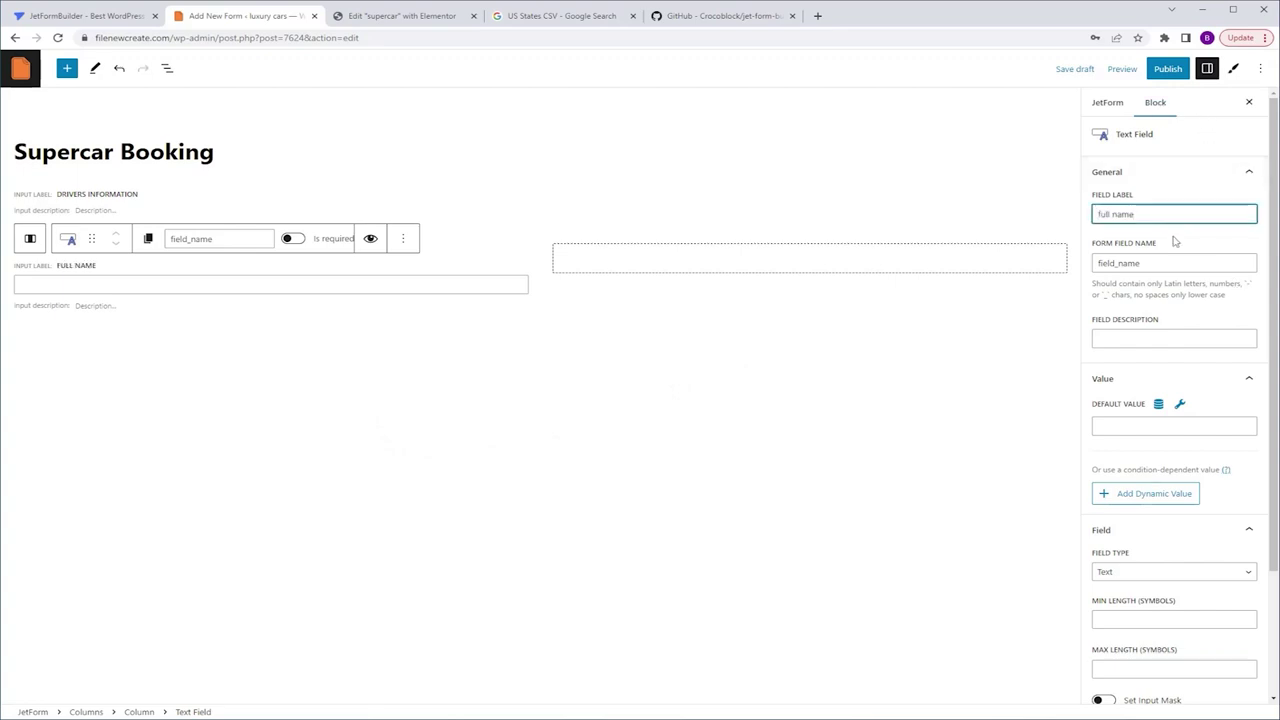
pyautogui.click(1177, 241)
pyautogui.click(1098, 264)
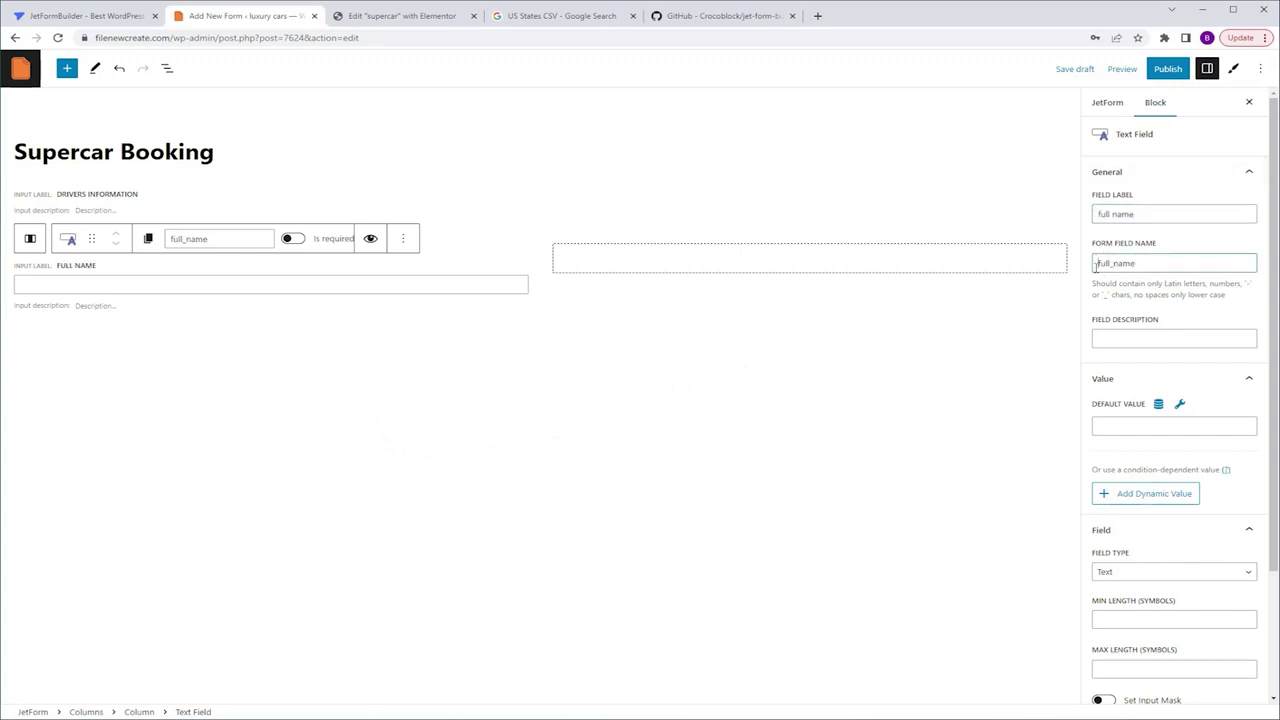
pyautogui.write('_')
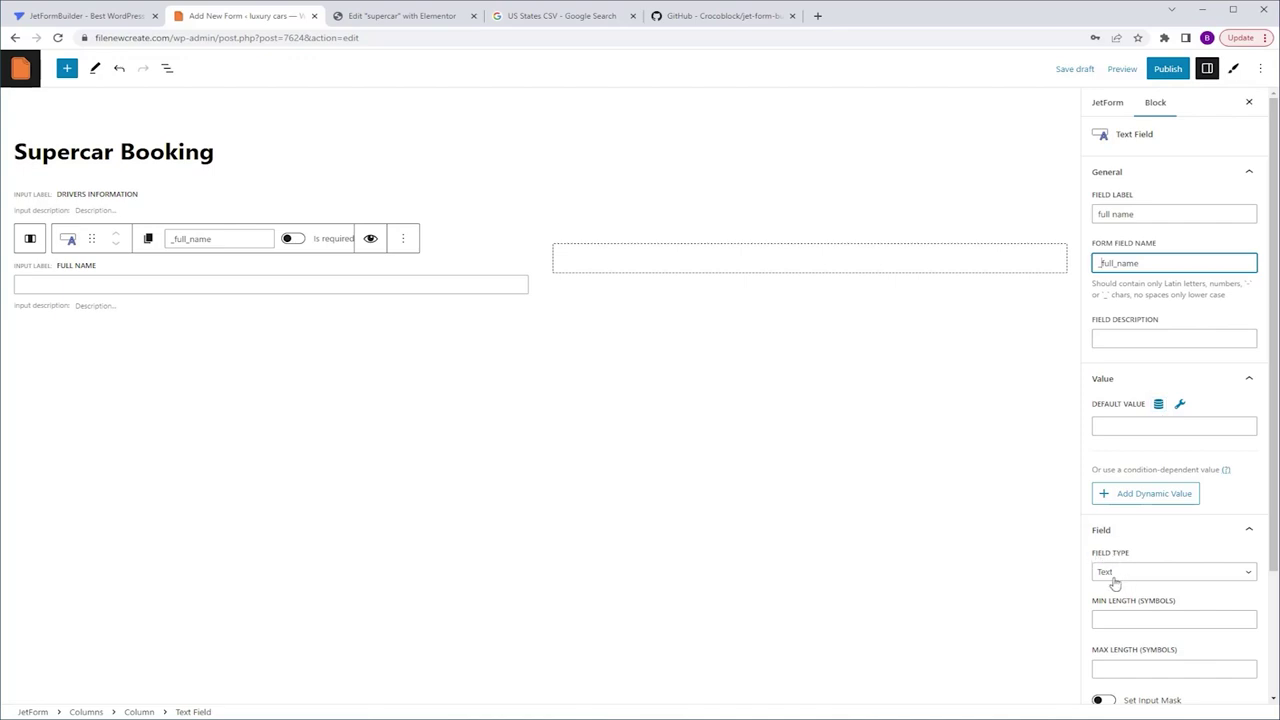
pyautogui.click(1152, 668)
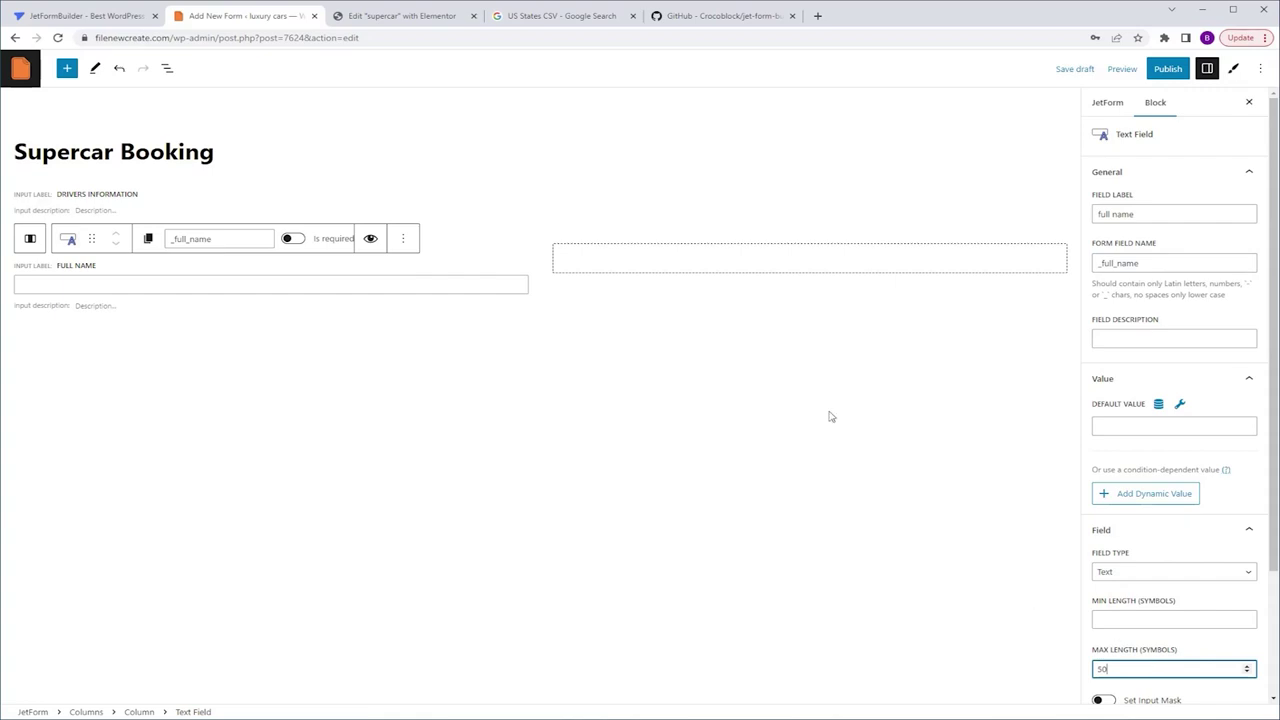
# Add a Text Field to the empty second column beside the full name field.
pyautogui.click(827, 274)
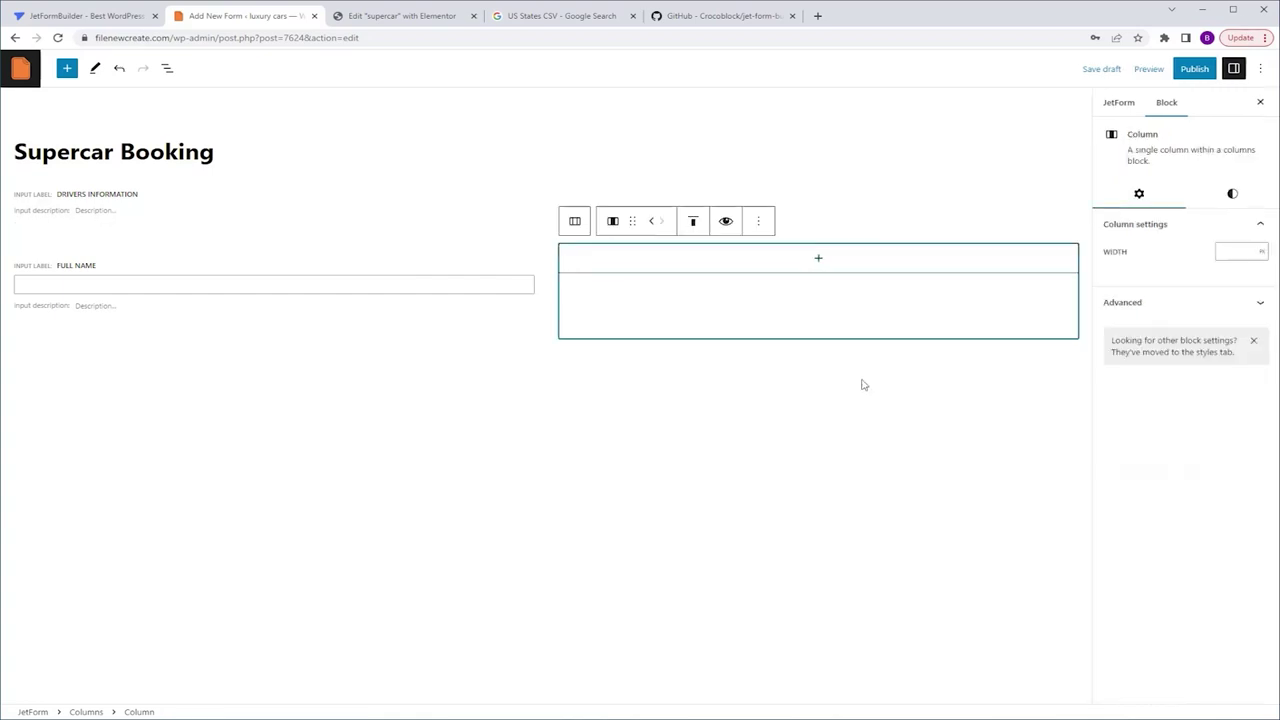
pyautogui.click(820, 260)
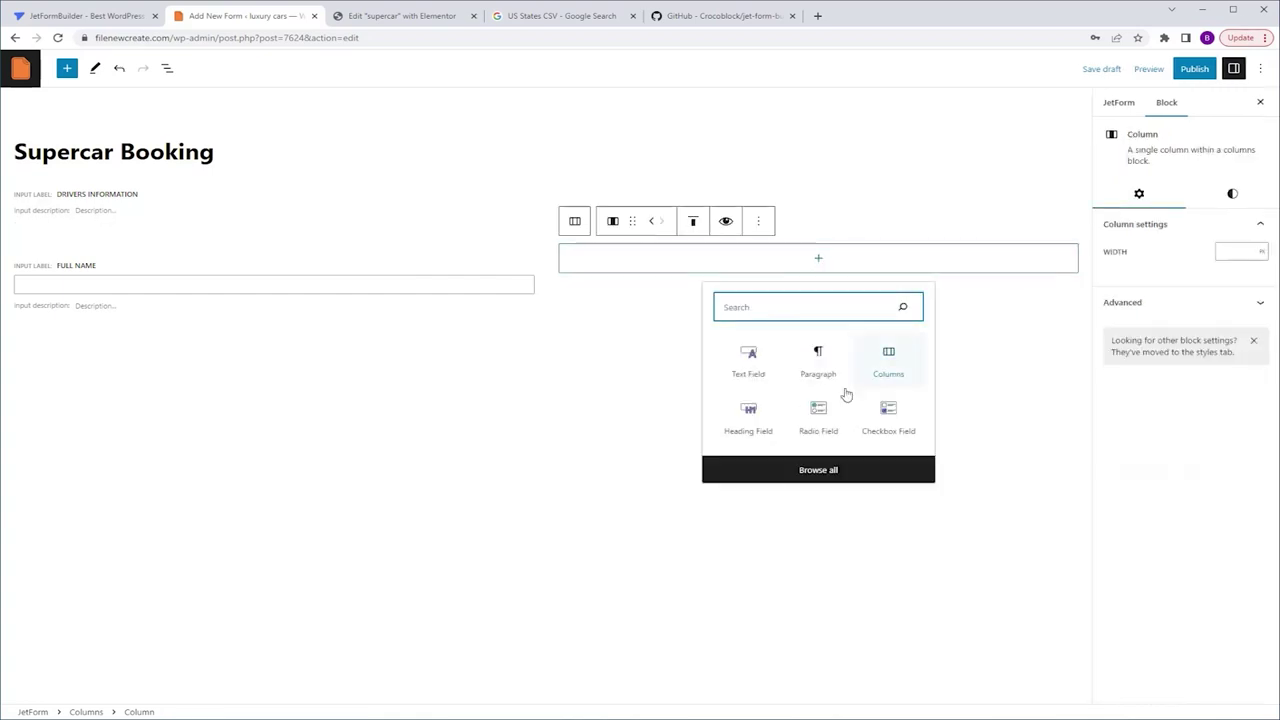
pyautogui.click(754, 362)
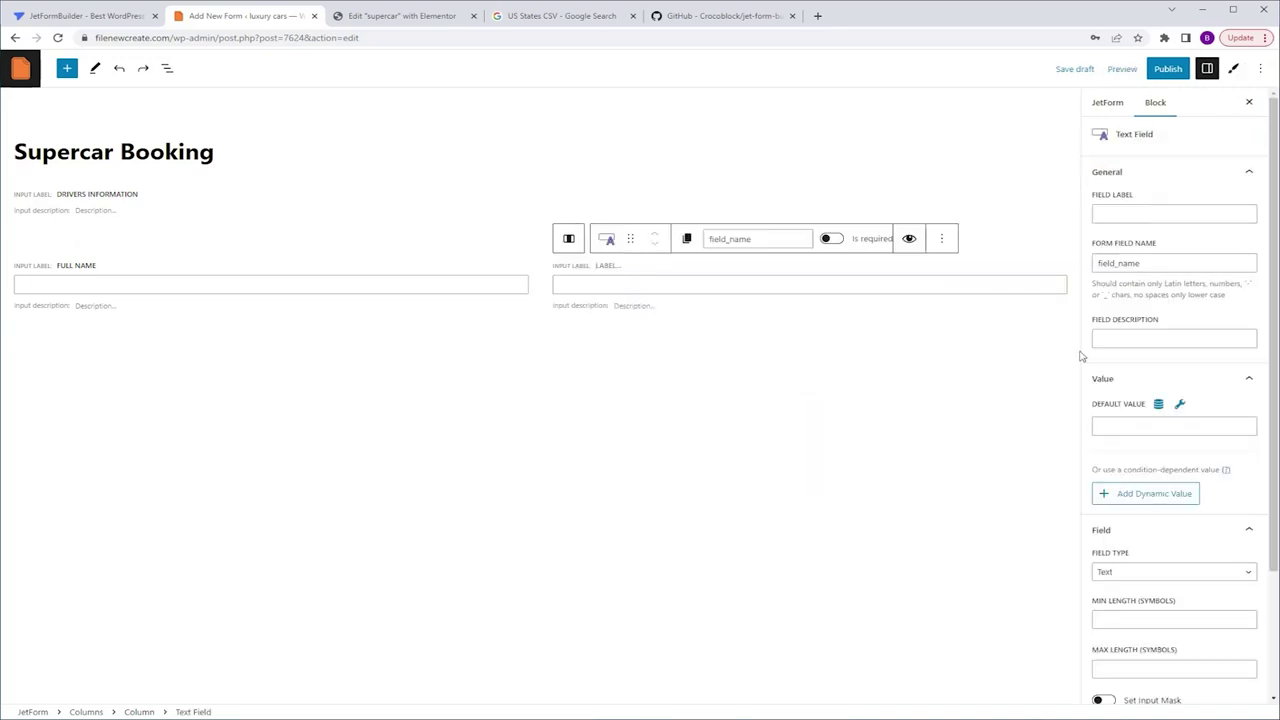
# Label the second column's field "email" with form field name _email, field type Email and a maximum length of 50.
pyautogui.click(1124, 214)
pyautogui.write('email')
pyautogui.click(1099, 263)
pyautogui.write('_')
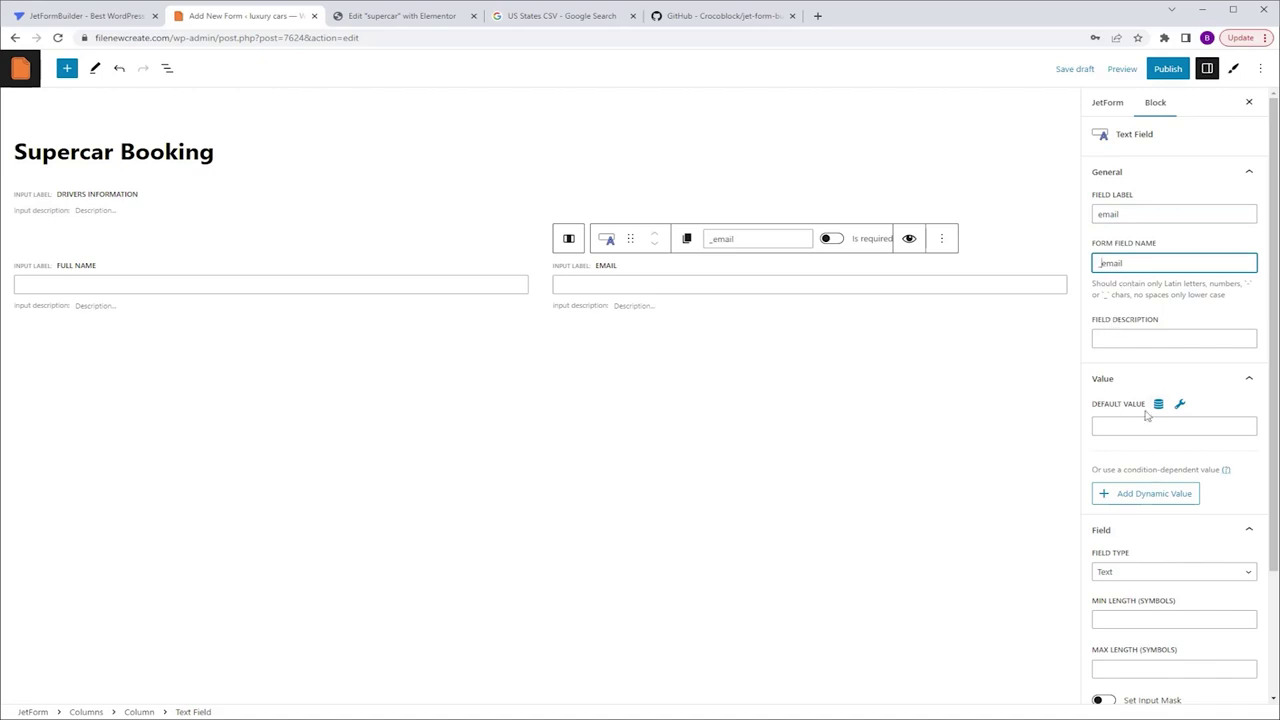
pyautogui.click(1125, 575)
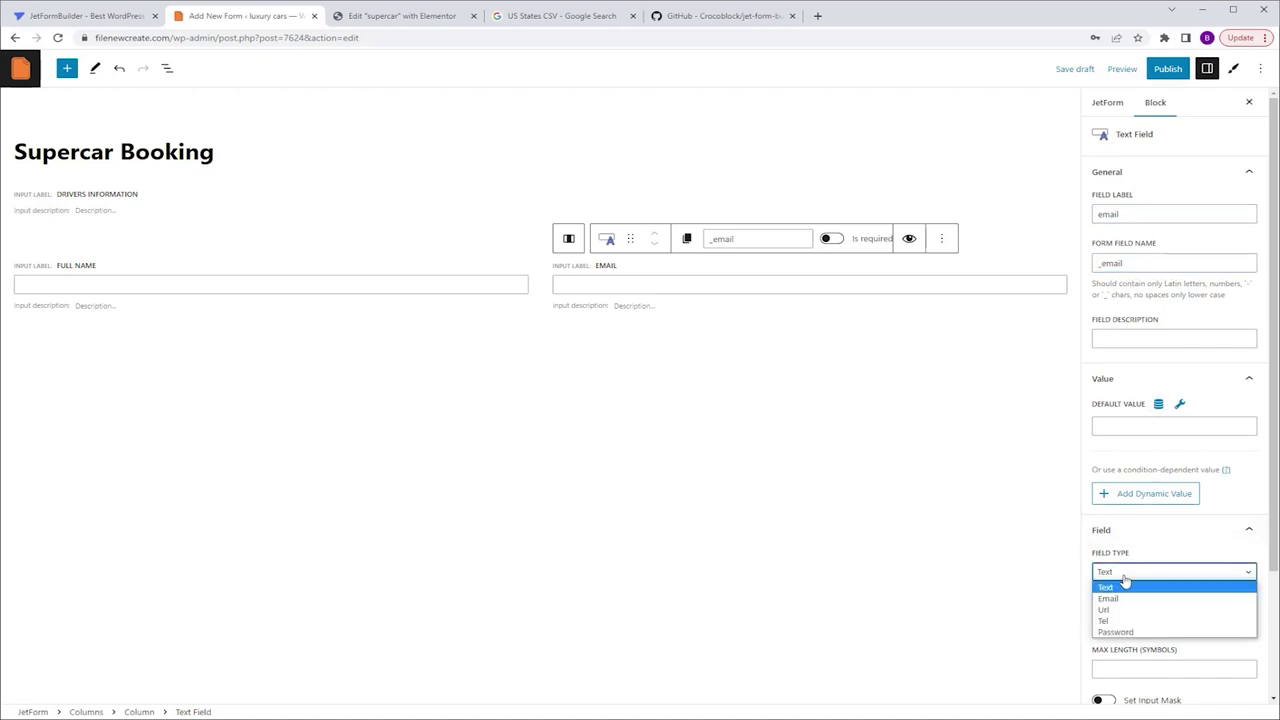
pyautogui.click(1110, 598)
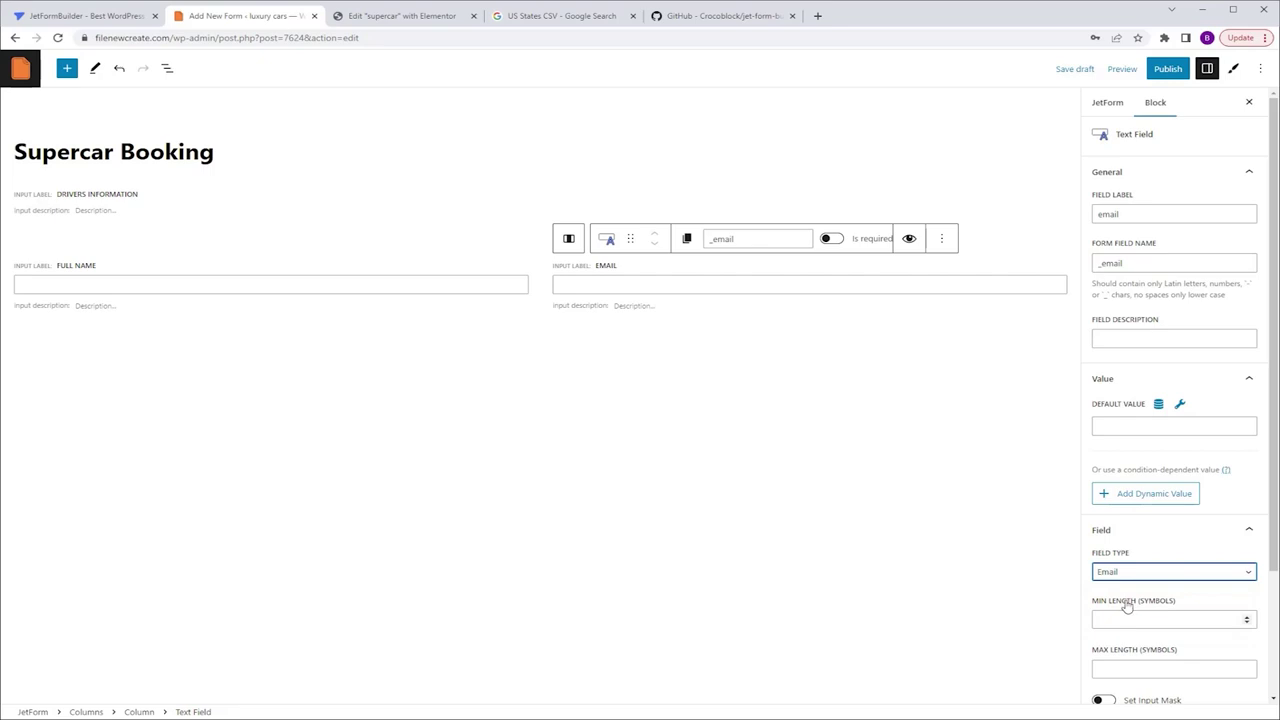
pyautogui.click(1142, 670)
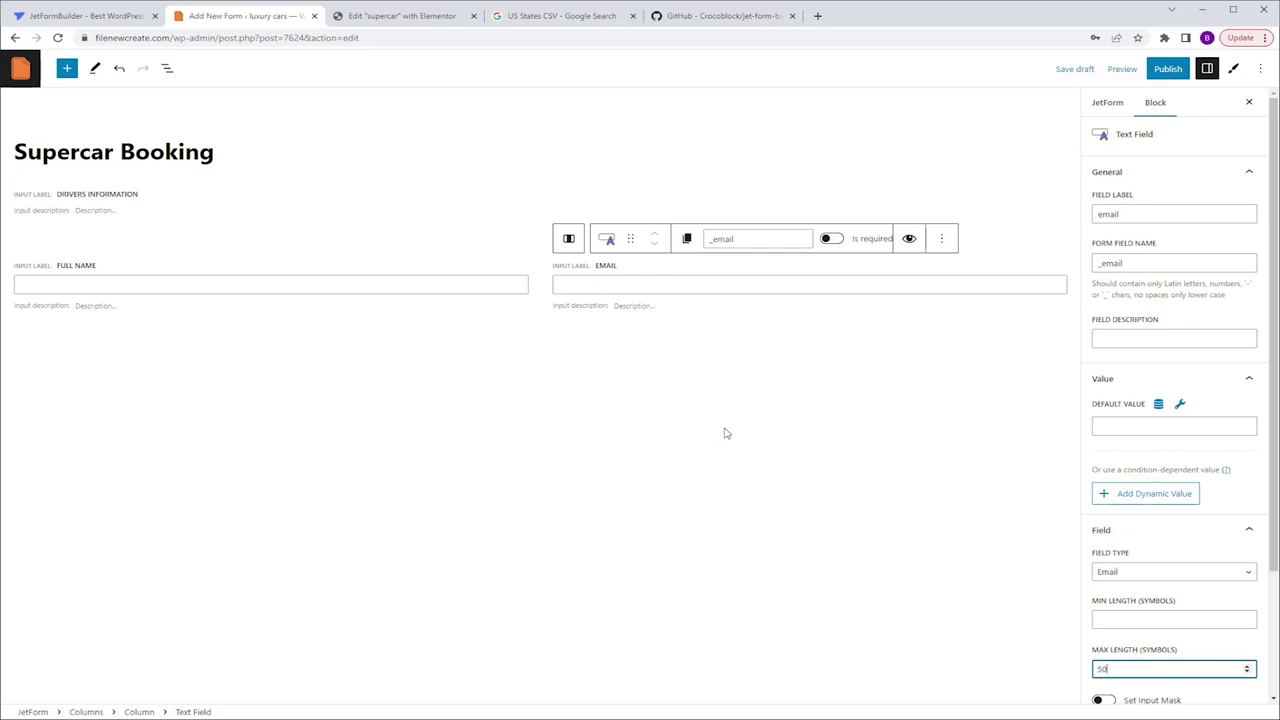
# Duplicate the full name field, label the copy "phone" and set its form field name to _phone.
pyautogui.click(424, 282)
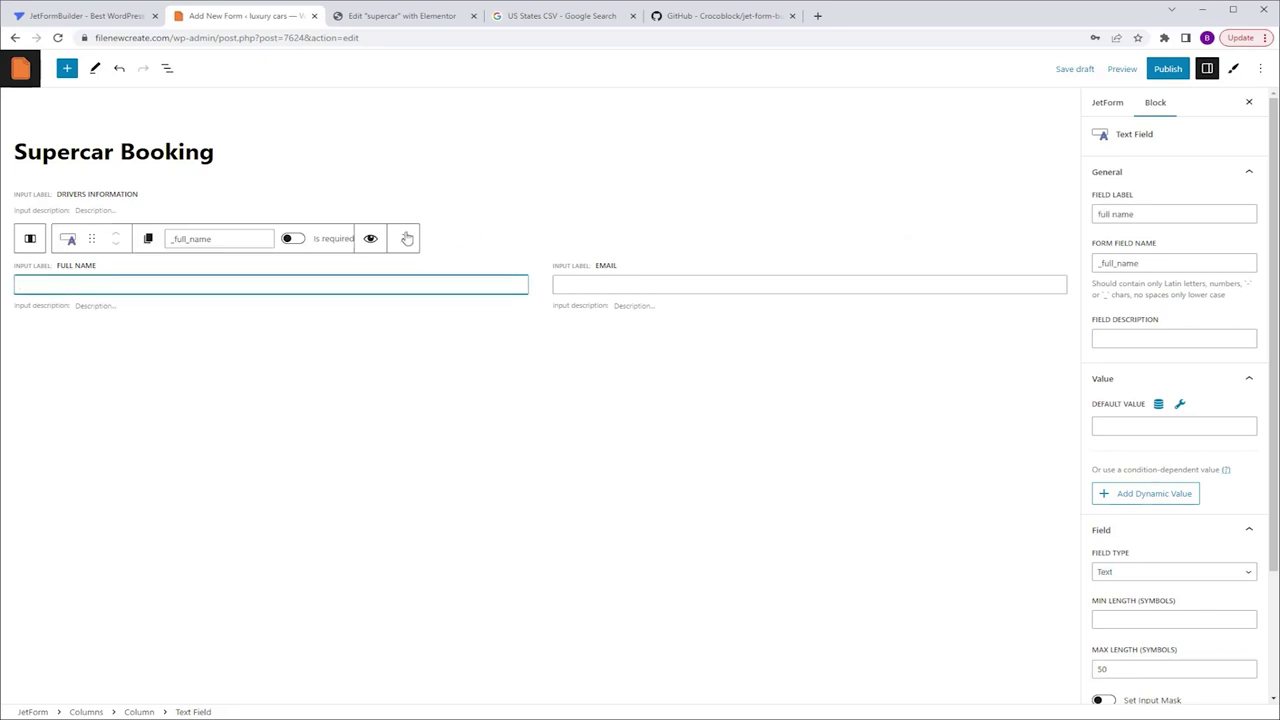
pyautogui.click(404, 238)
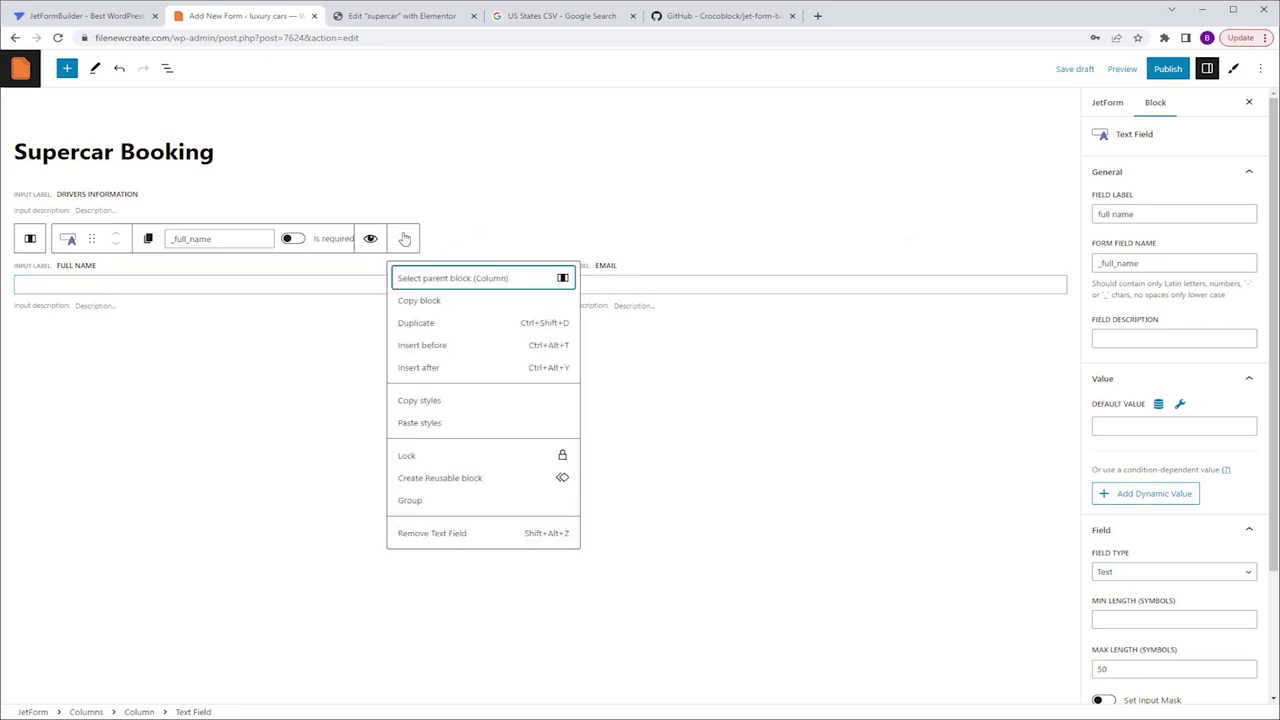
pyautogui.click(414, 323)
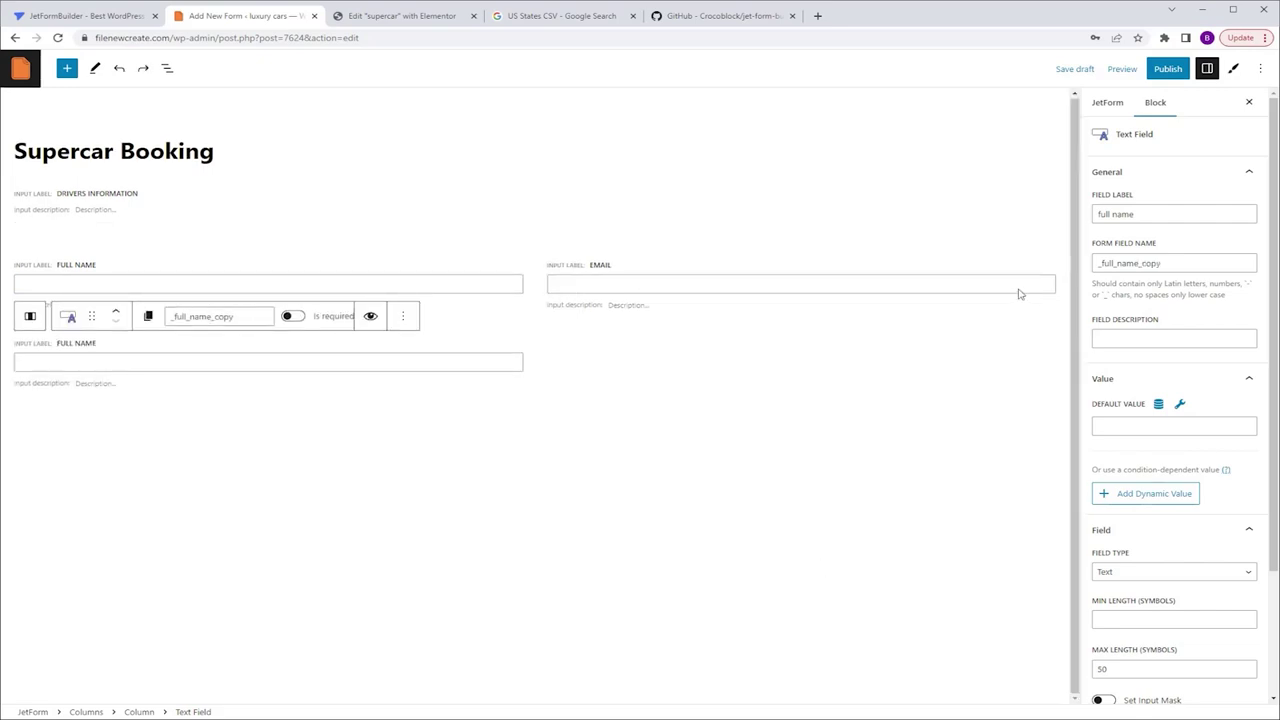
pyautogui.click(1155, 216)
pyautogui.hotkey('ctrl', 'a')
pyautogui.write('phone')
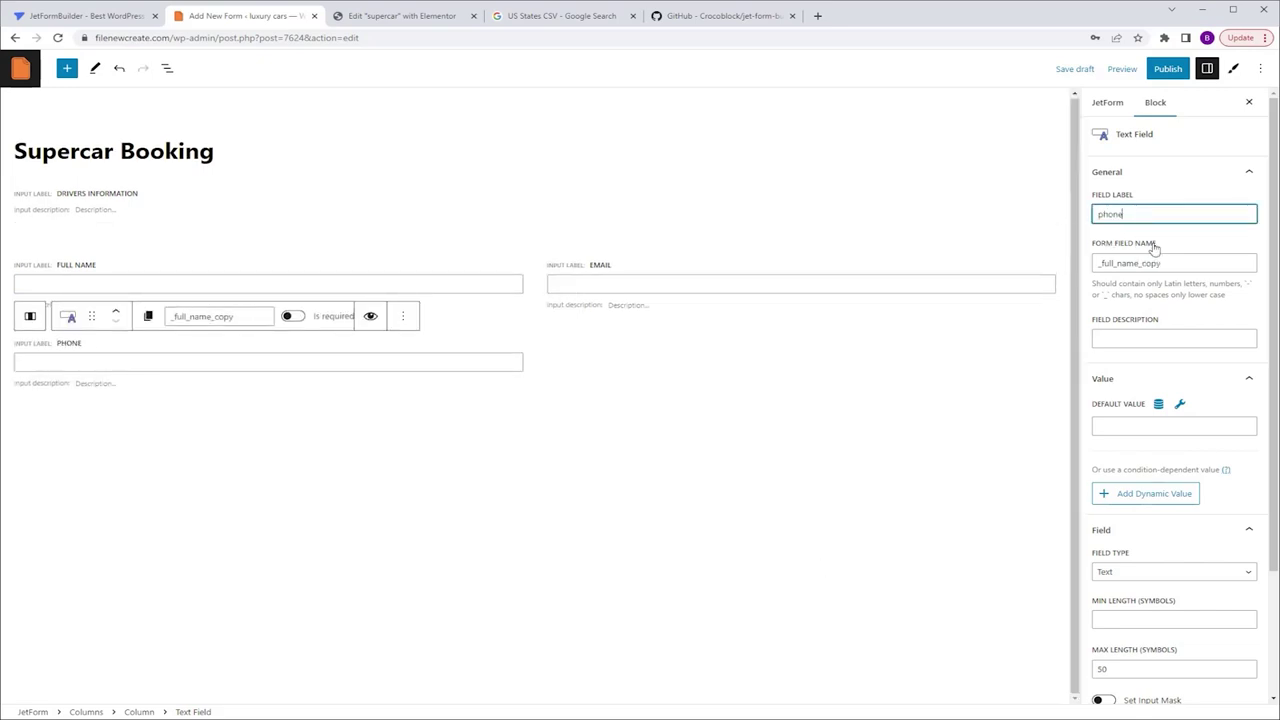
pyautogui.moveTo(1175, 263); pyautogui.dragTo(1103, 283)
pyautogui.write('phone')
# Set the phone field's type to Tel, clear its maximum length and enable its input mask.
pyautogui.scroll(-2, 1165, 380)
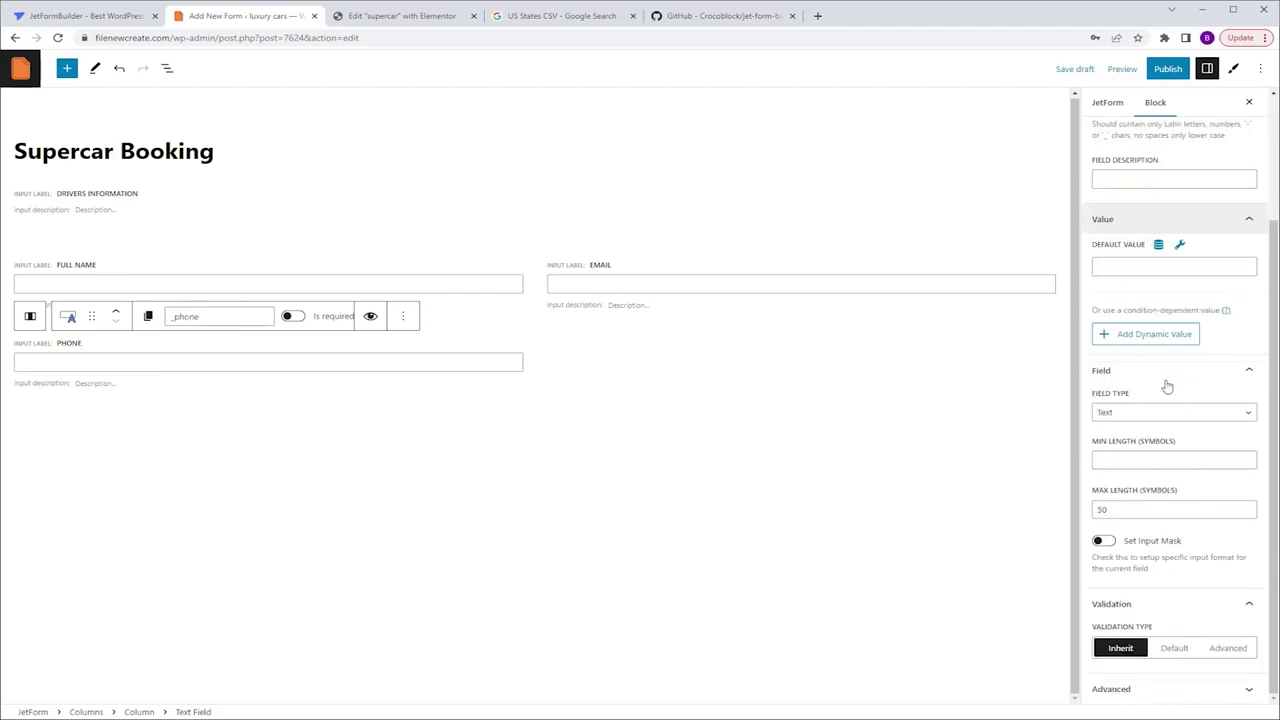
pyautogui.click(1140, 416)
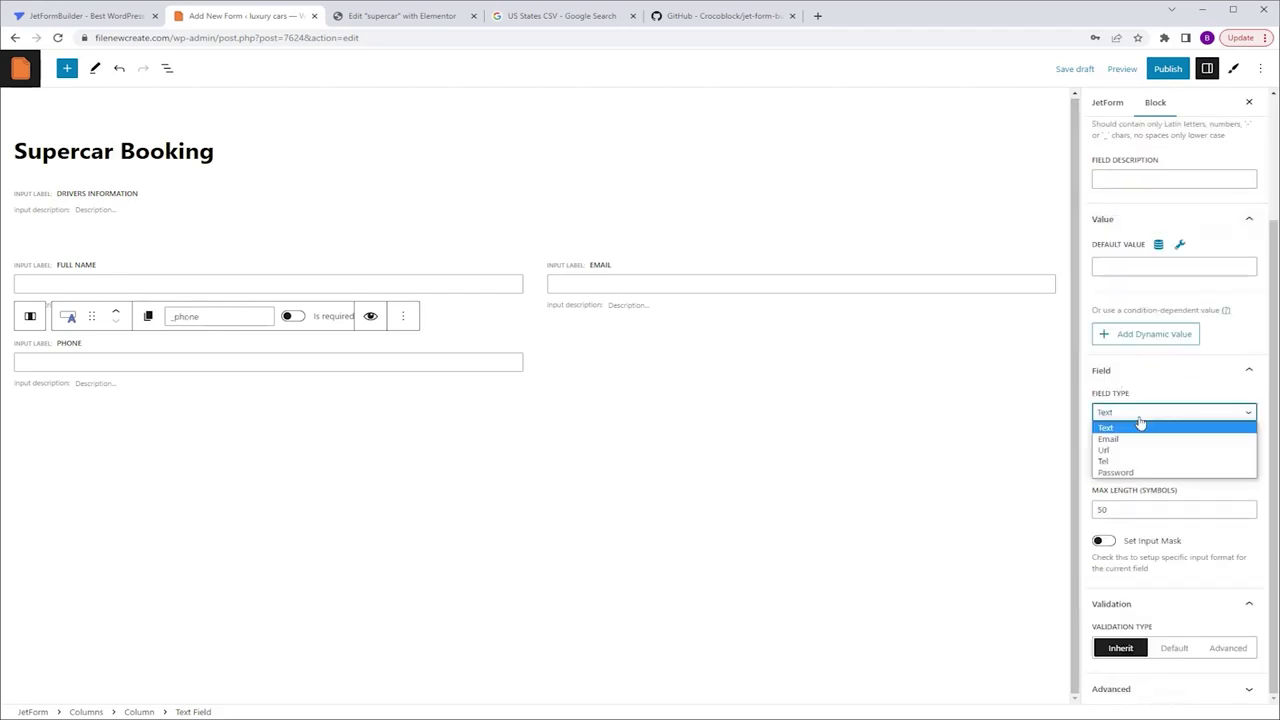
pyautogui.click(1128, 462)
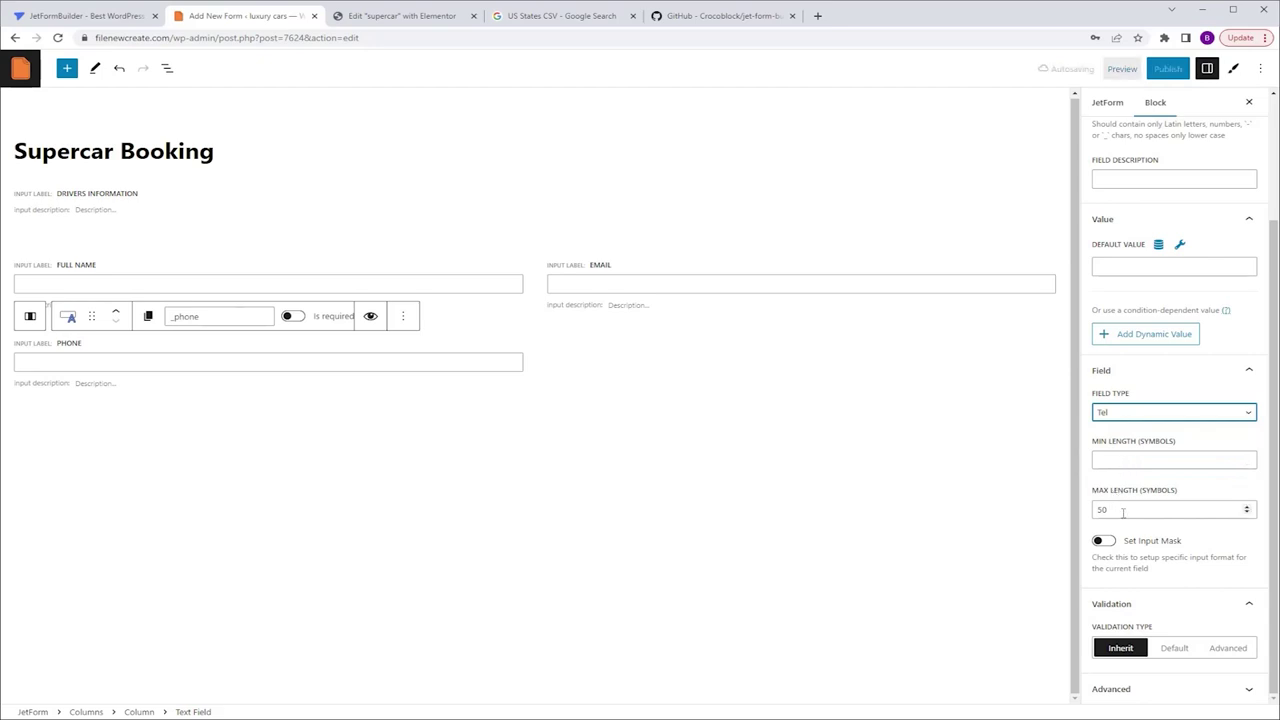
pyautogui.doubleClick(1123, 512)
pyautogui.press('BackSpace')
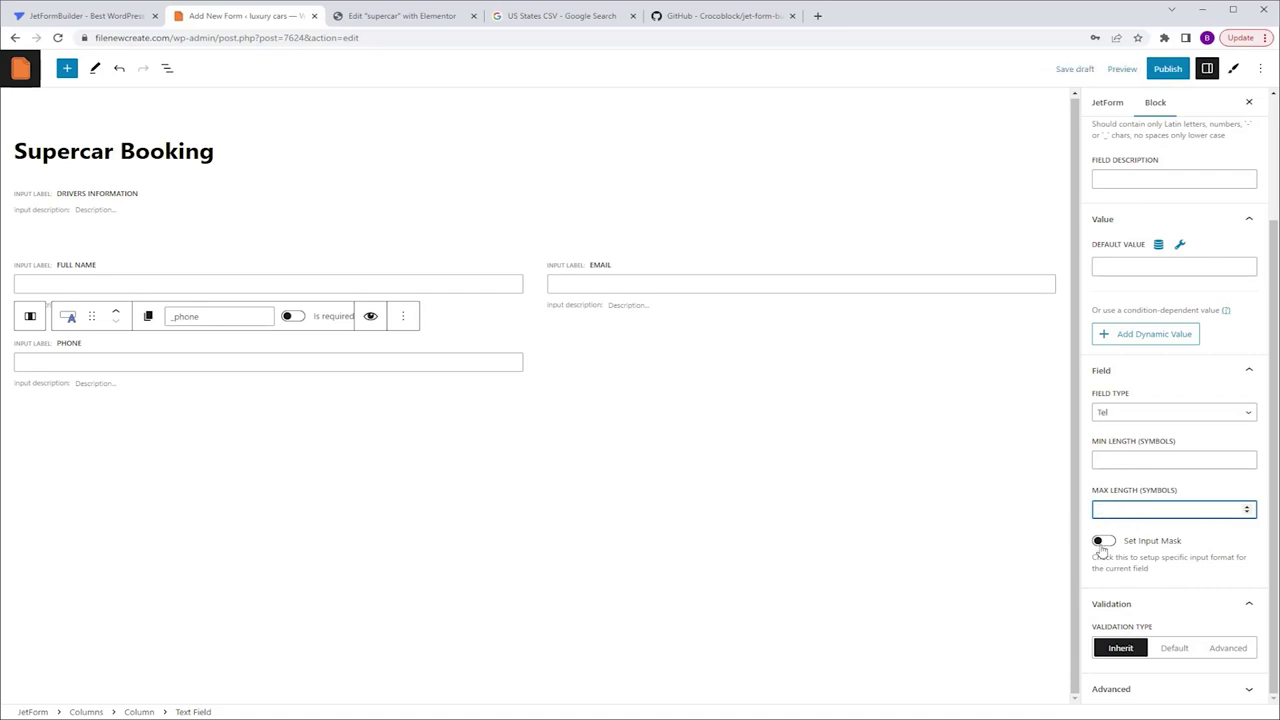
pyautogui.click(1103, 540)
pyautogui.scroll(-3, 1090, 503)
pyautogui.scroll(-1, 1090, 503)
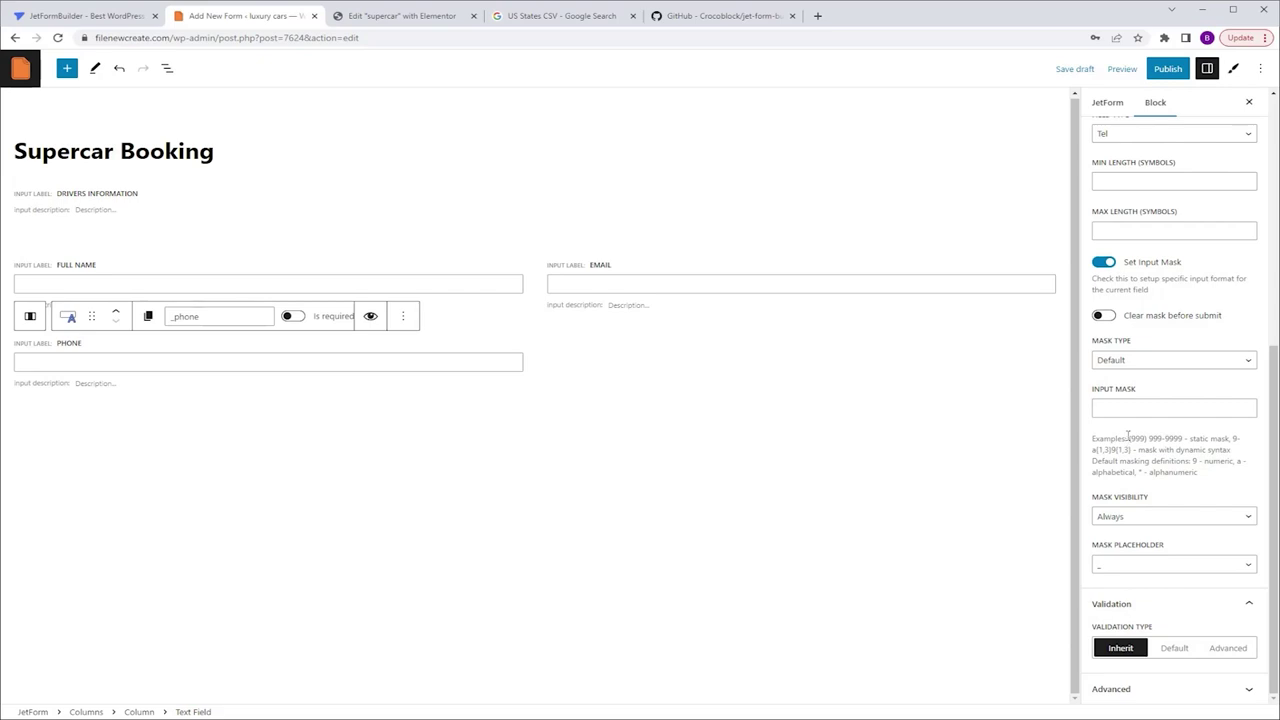
pyautogui.moveTo(1127, 437); pyautogui.dragTo(1185, 440)
pyautogui.hotkey('ctrl', 'c')
pyautogui.click(1175, 412)
pyautogui.hotkey('ctrl', 'v')
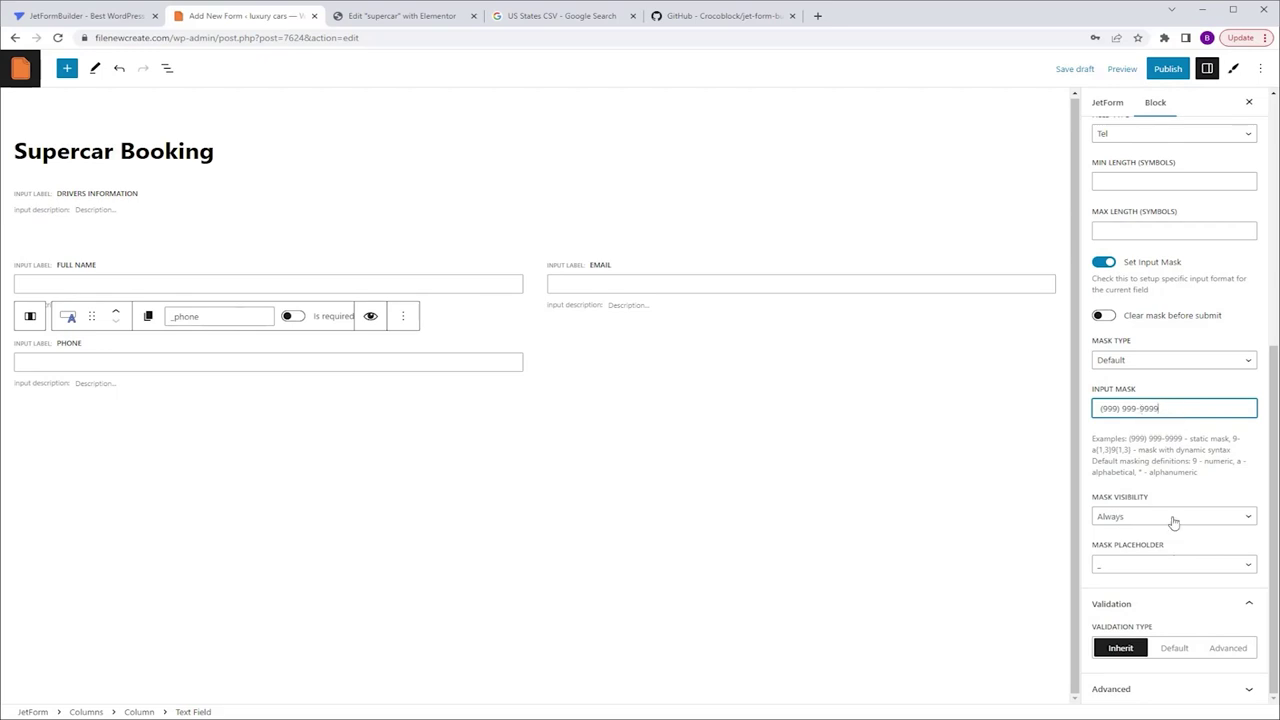
pyautogui.click(1170, 557)
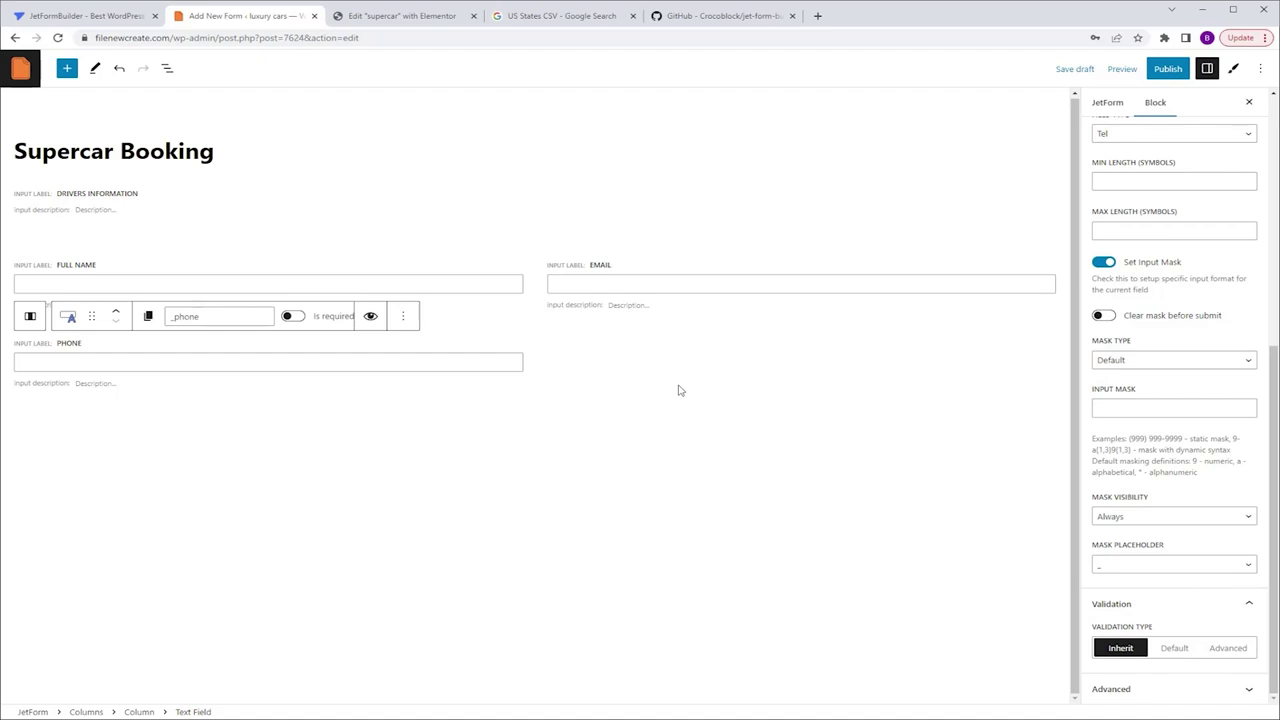
# Insert a Radio Field below the email field in the second column.
pyautogui.click(938, 286)
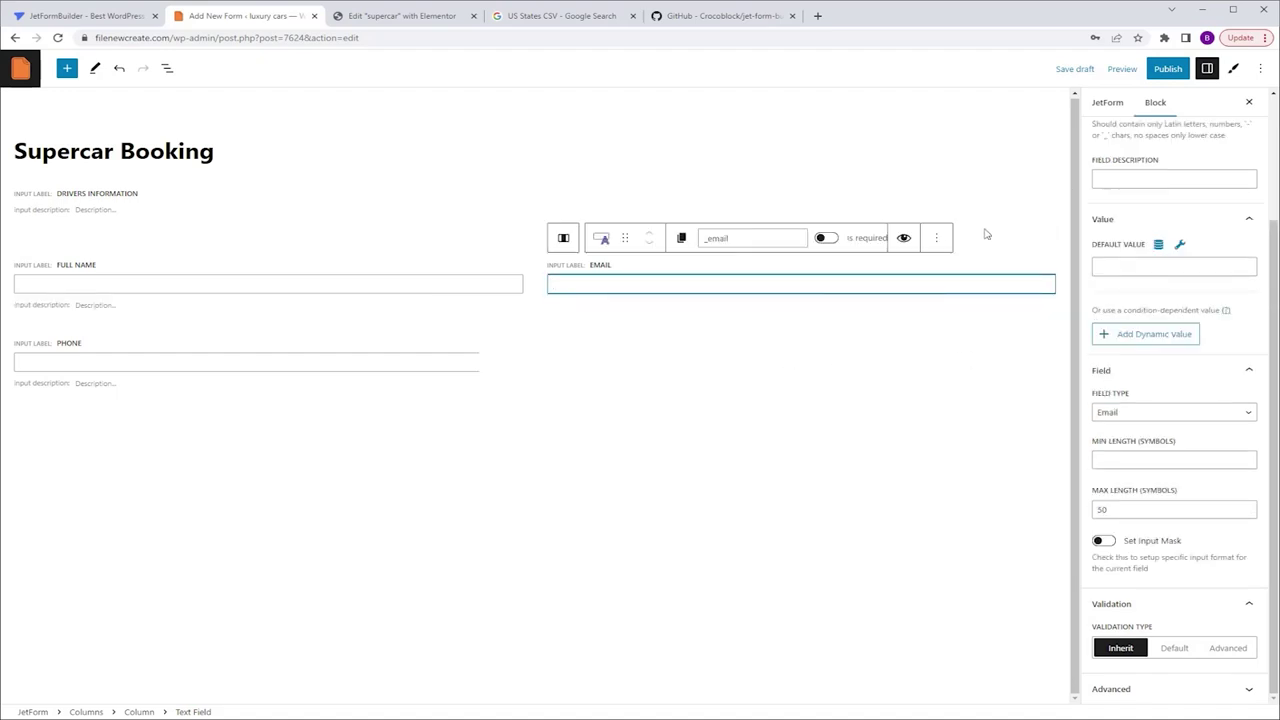
pyautogui.click(936, 240)
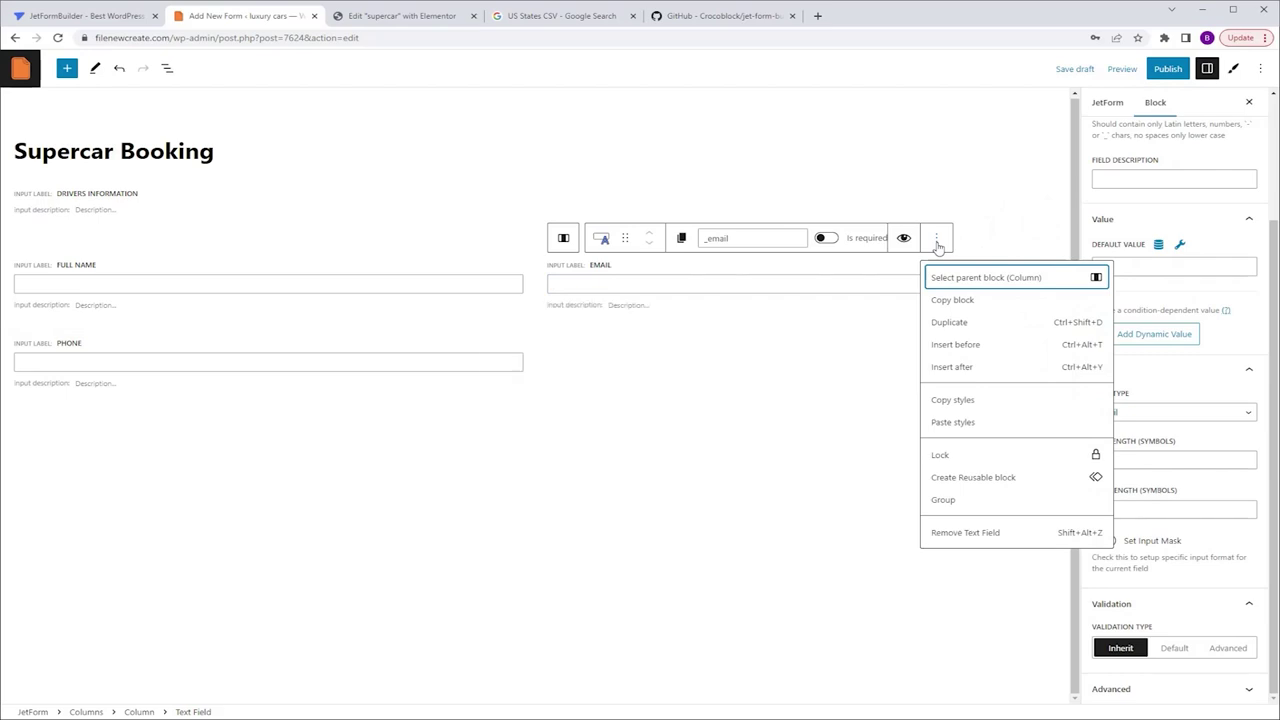
pyautogui.click(564, 240)
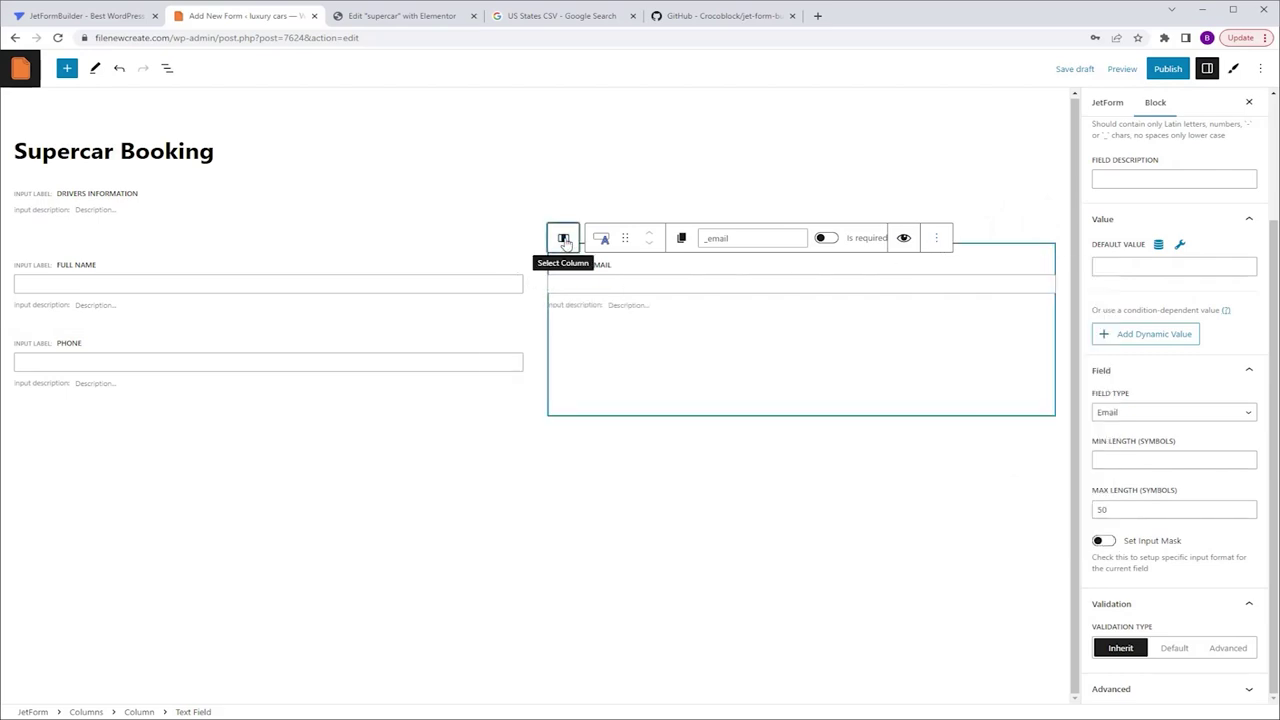
pyautogui.click(564, 240)
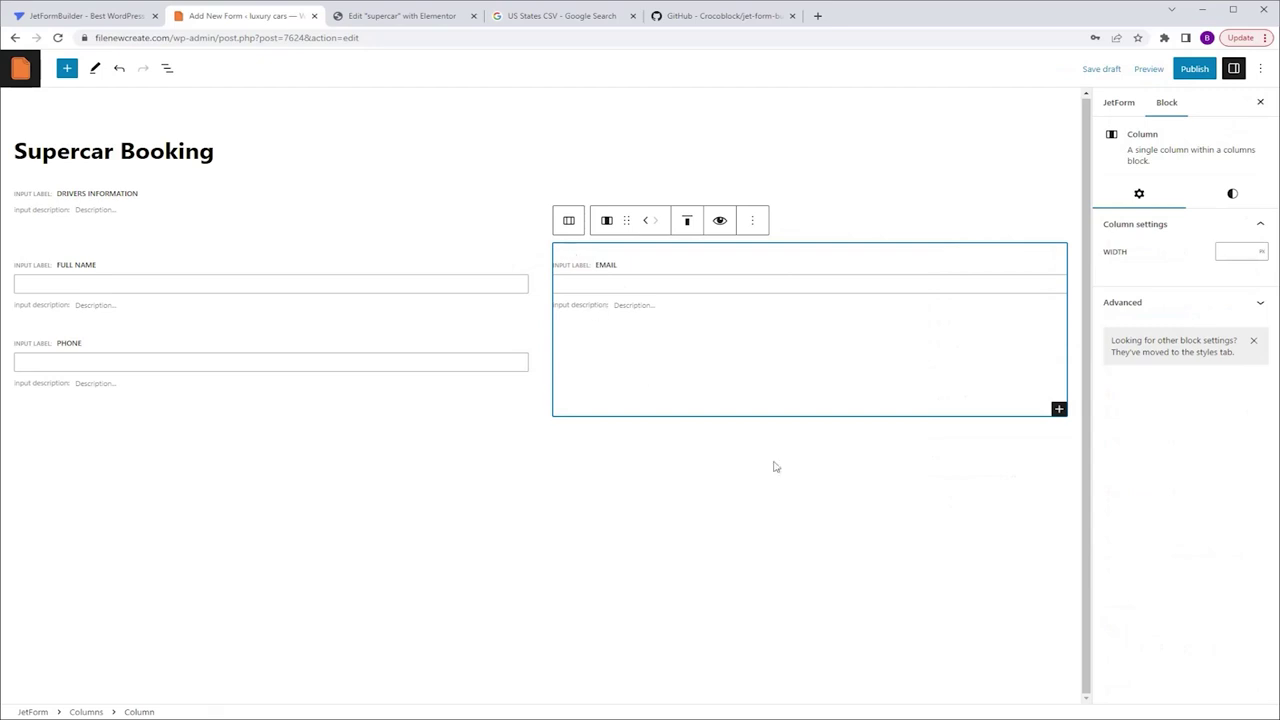
pyautogui.click(1058, 410)
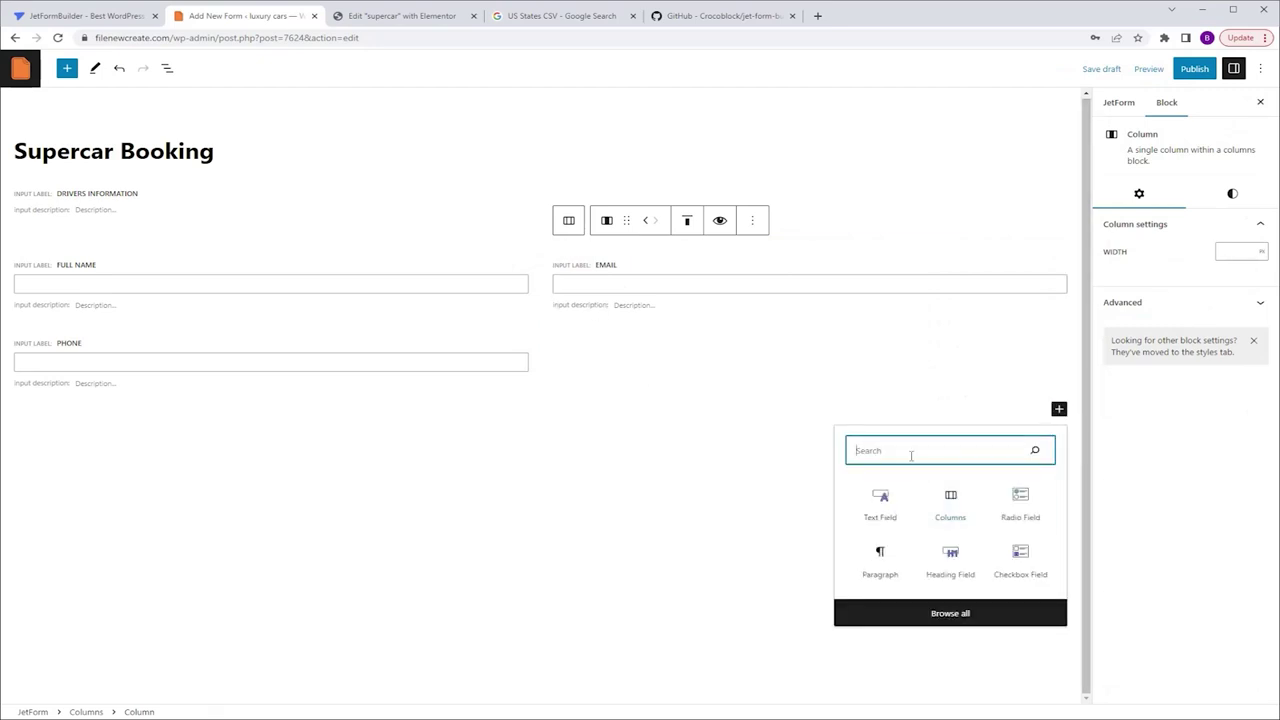
pyautogui.write('radio')
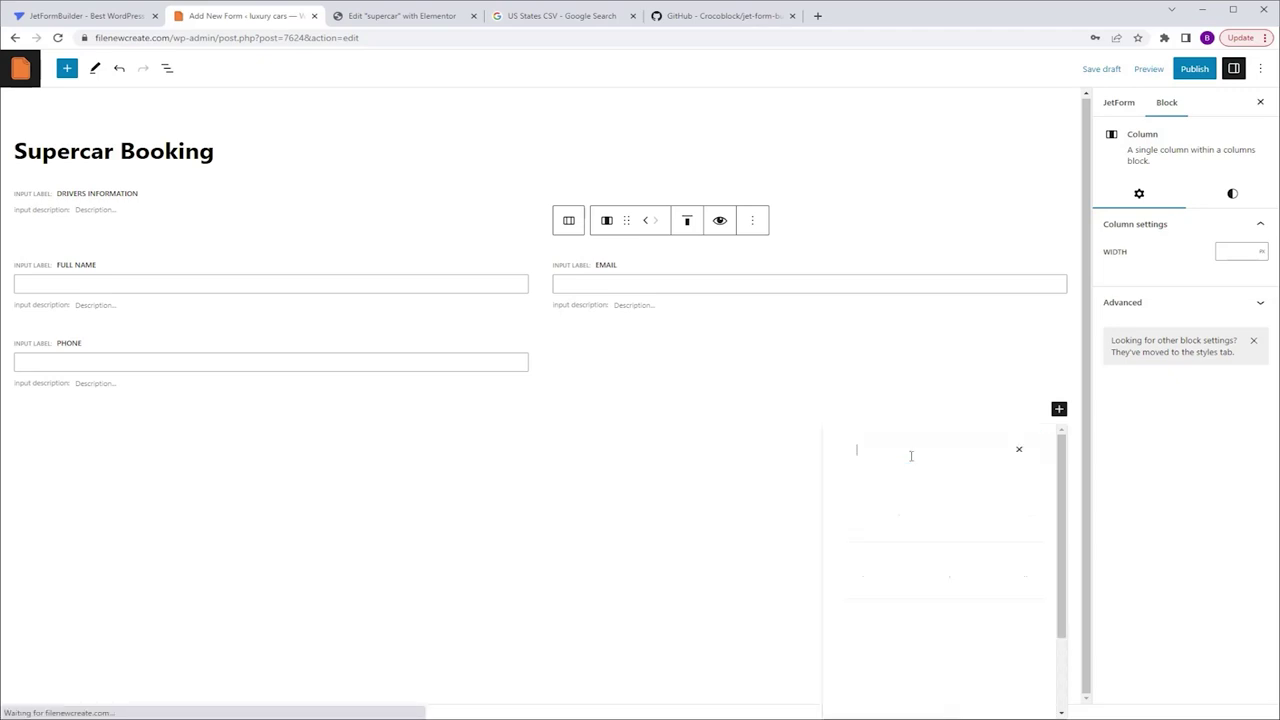
pyautogui.click(938, 504)
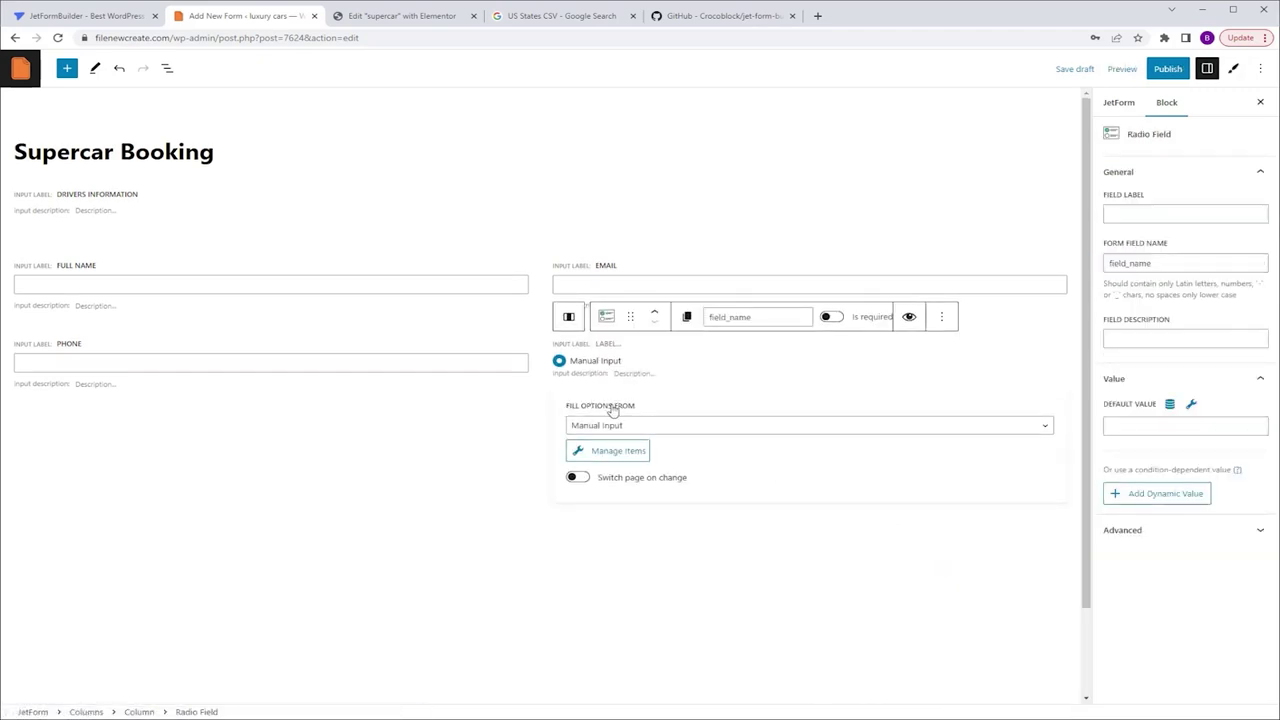
# Using Manual Input as the radio field's options source, define an option with label and value "male" and clone it.
pyautogui.click(668, 424)
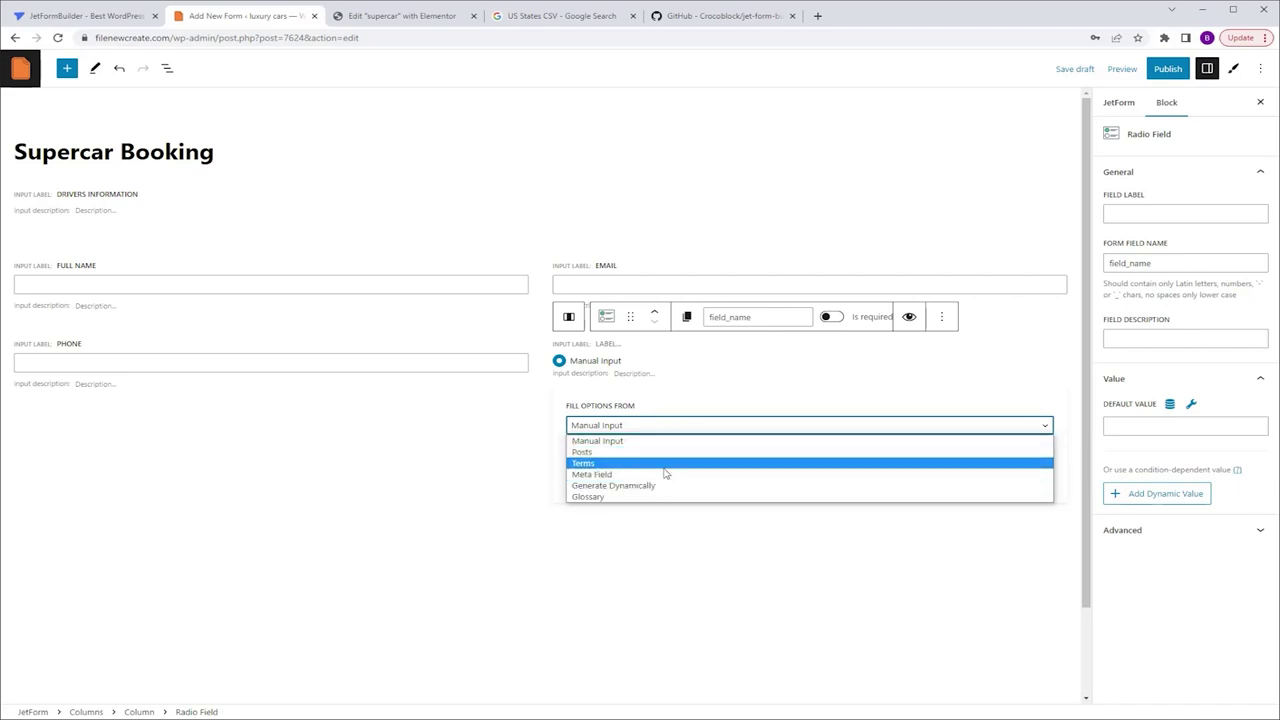
pyautogui.click(628, 442)
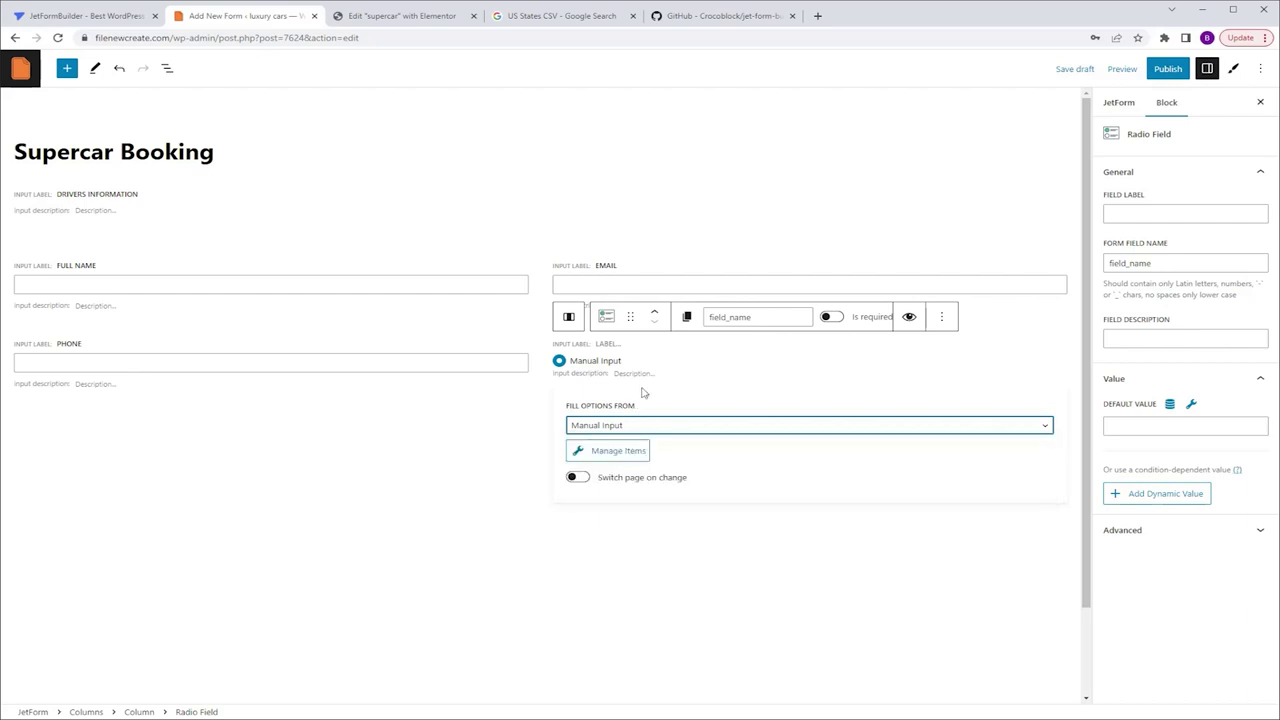
pyautogui.click(601, 455)
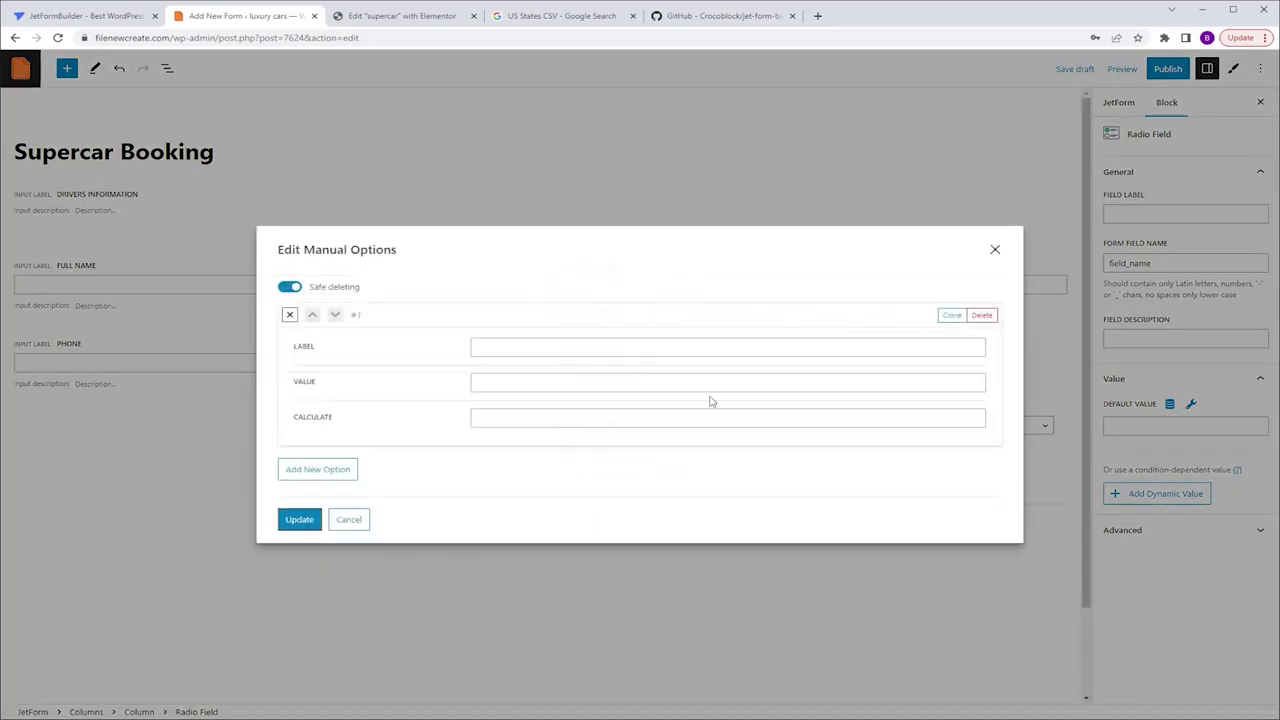
pyautogui.click(682, 347)
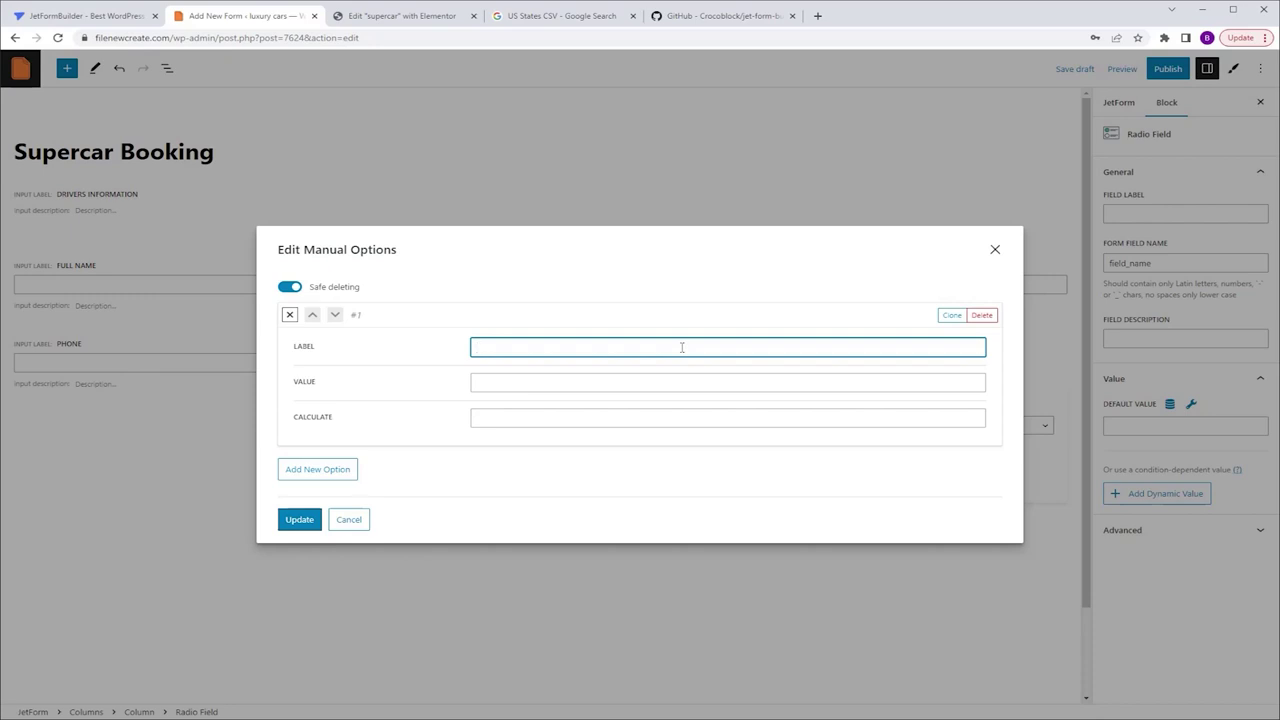
pyautogui.write('male')
pyautogui.click(651, 383)
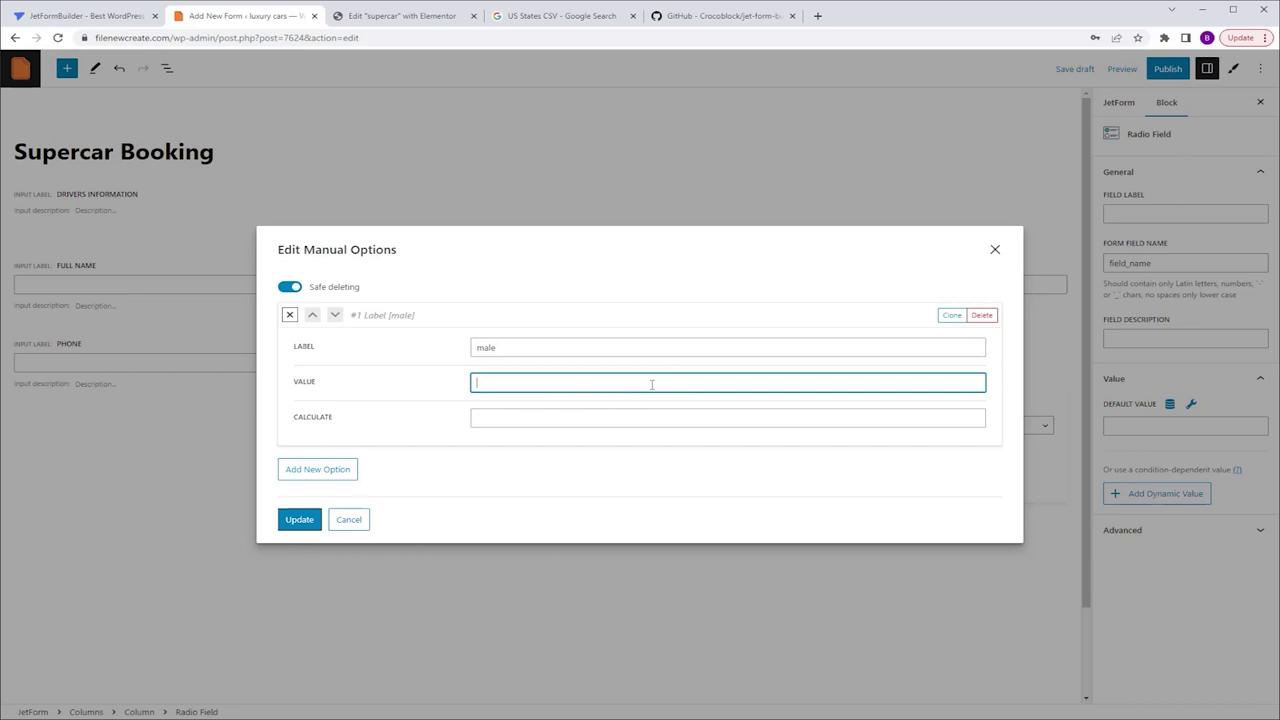
pyautogui.write('male')
pyautogui.click(951, 318)
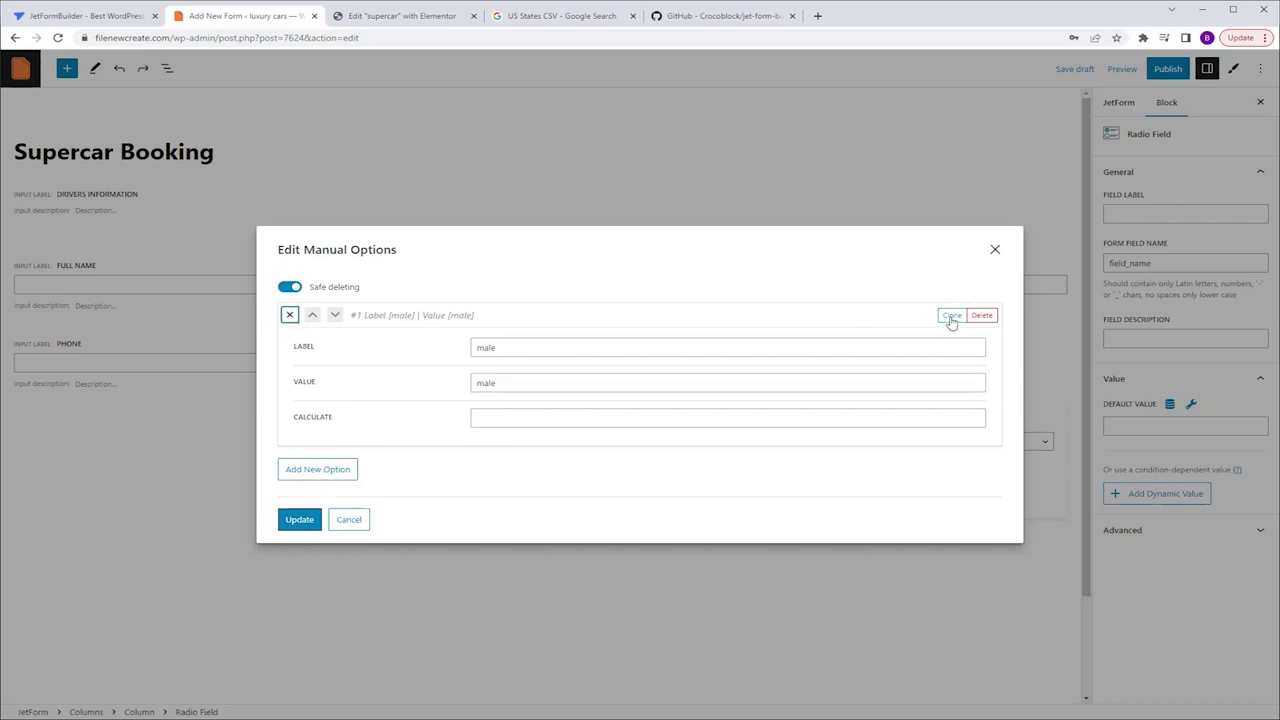
# Change the cloned second option's label and value to "female" and update the radio field's manual options.
pyautogui.click(476, 428)
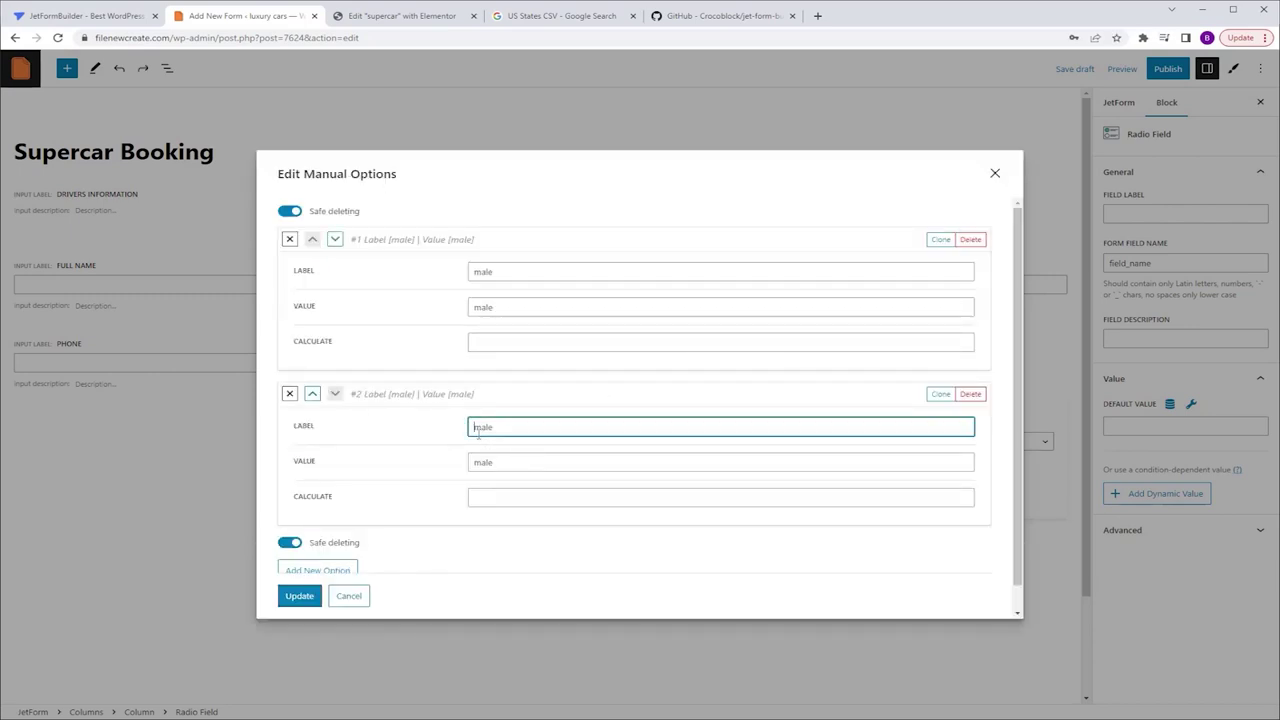
pyautogui.write('fe')
pyautogui.click(476, 464)
pyautogui.write('fe')
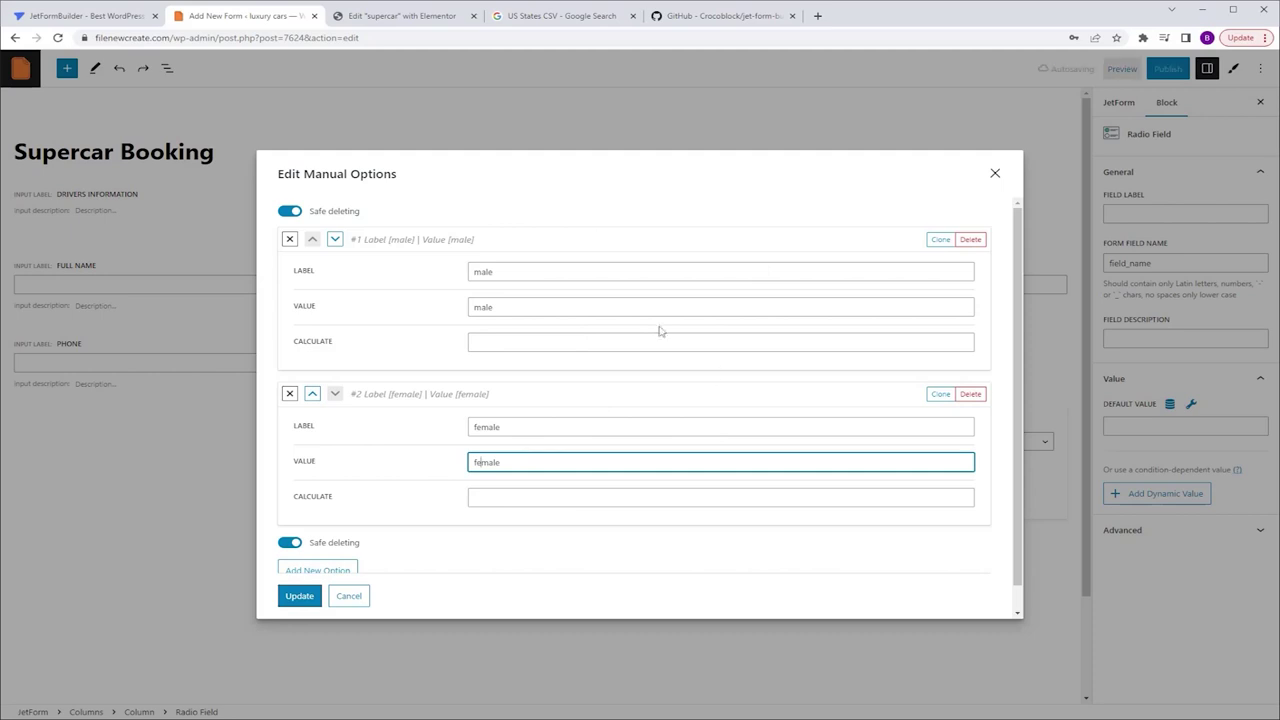
pyautogui.click(297, 597)
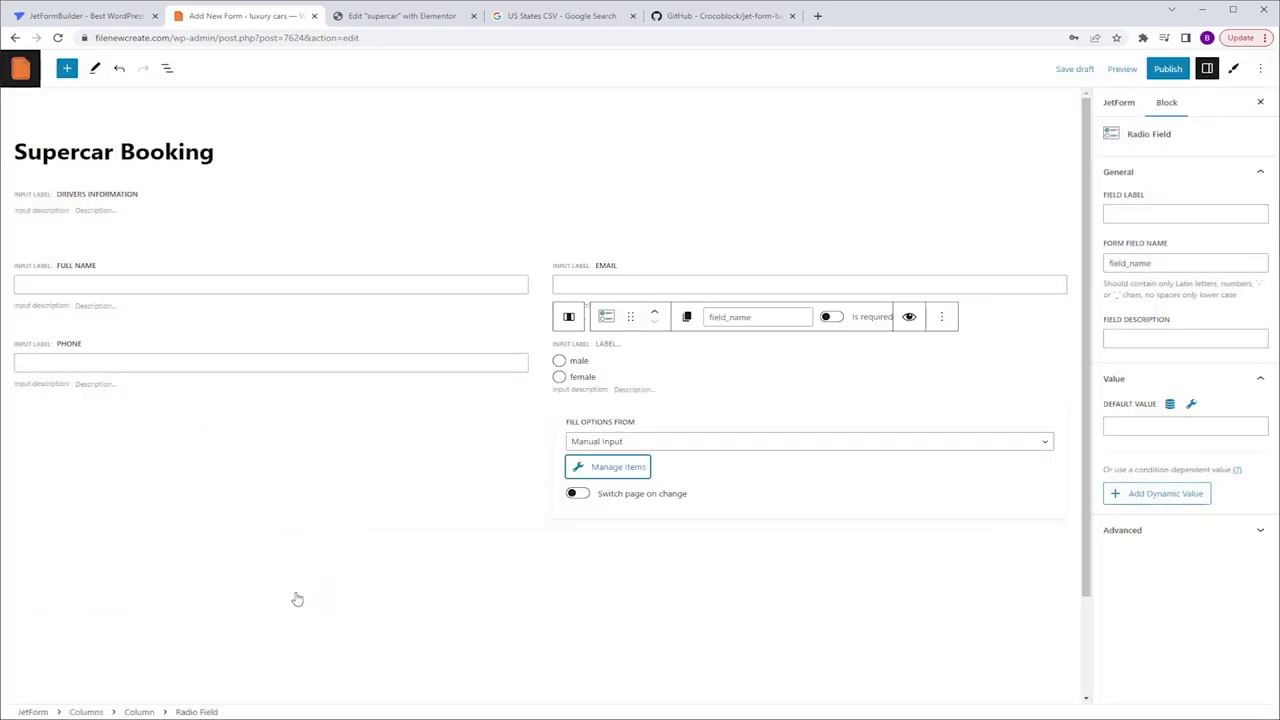
# Label the radio field "gender" and set its form field name to "_gender".
pyautogui.click(1148, 215)
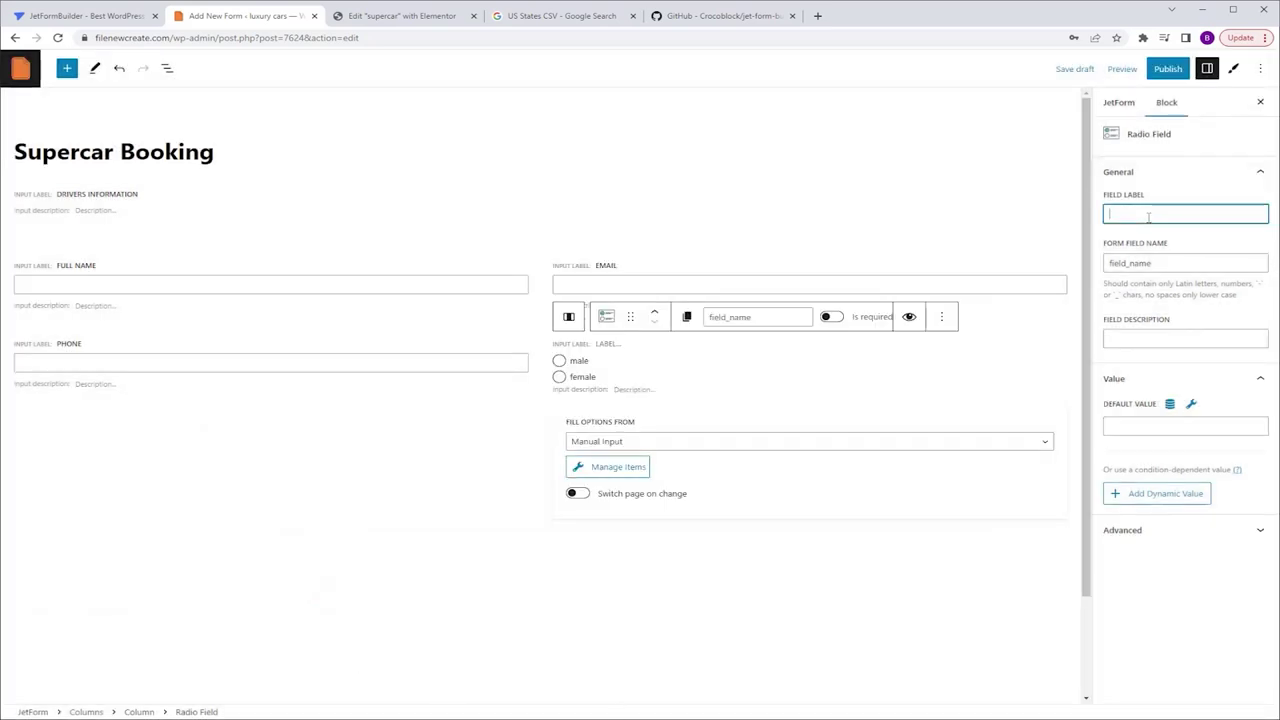
pyautogui.write('gender')
pyautogui.click(1161, 246)
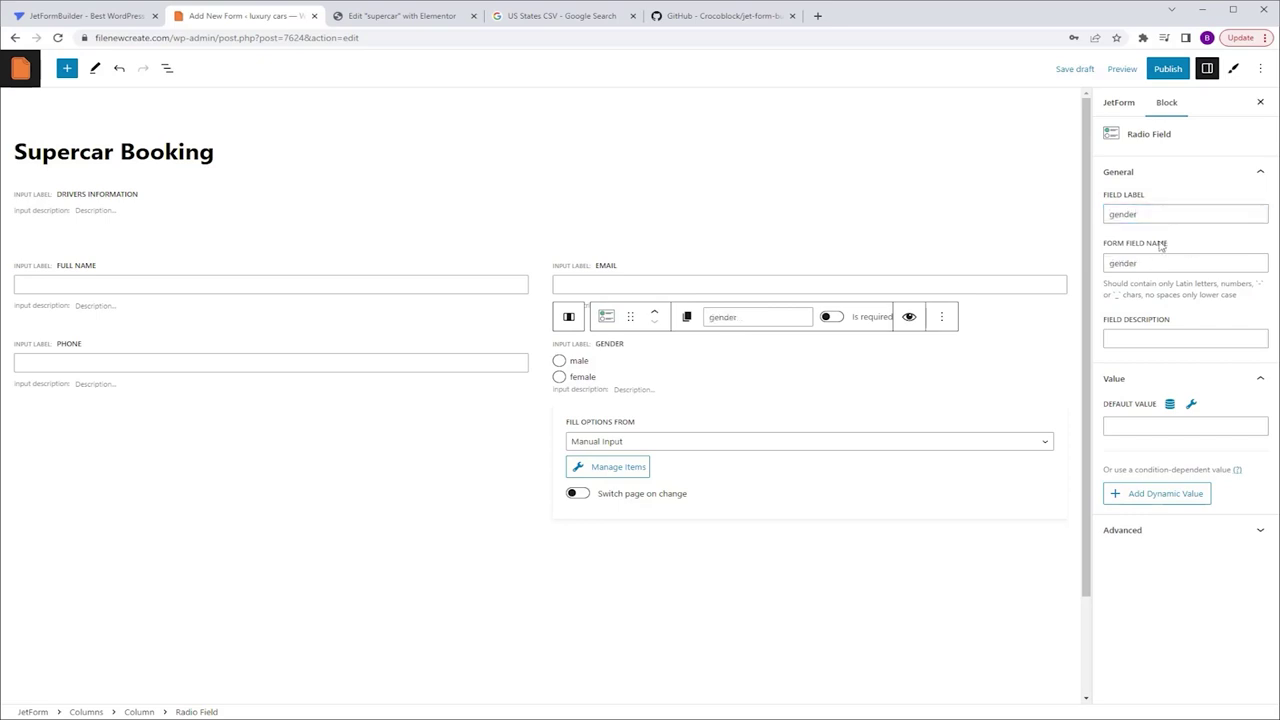
pyautogui.click(1110, 264)
pyautogui.write('_')
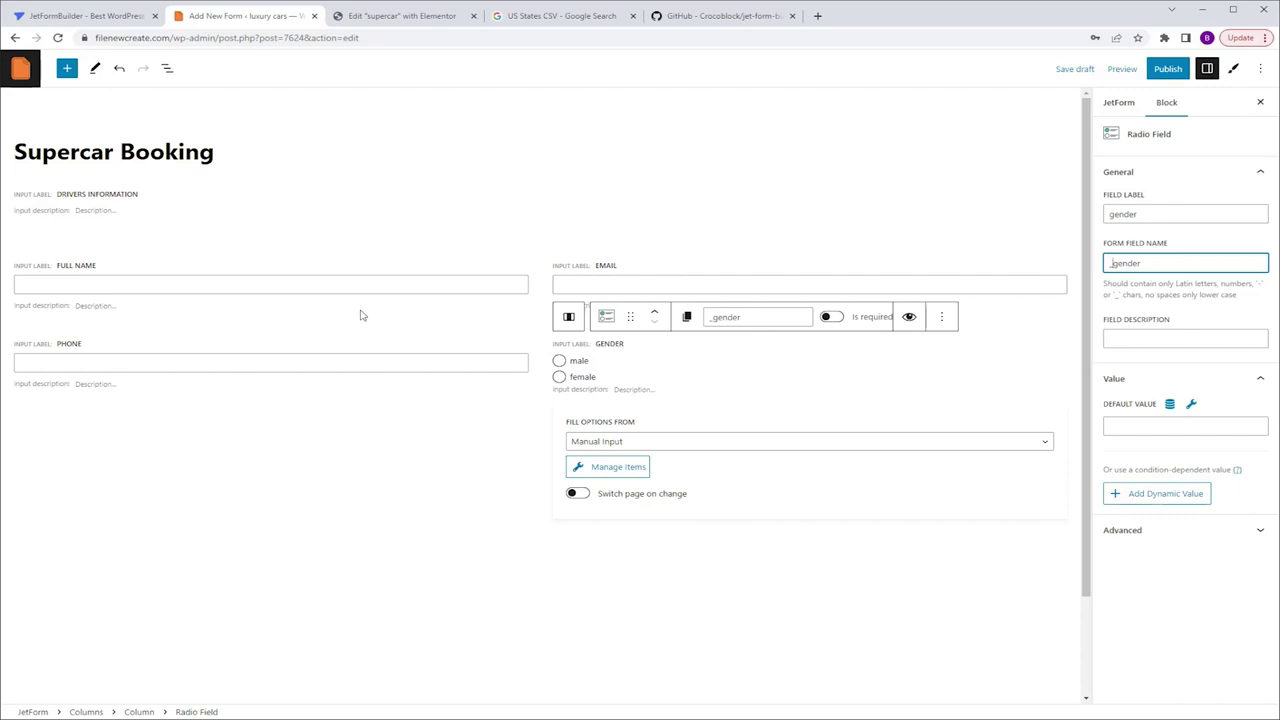
# Insert a Media Field below the columns at the end of the form.
pyautogui.click(839, 583)
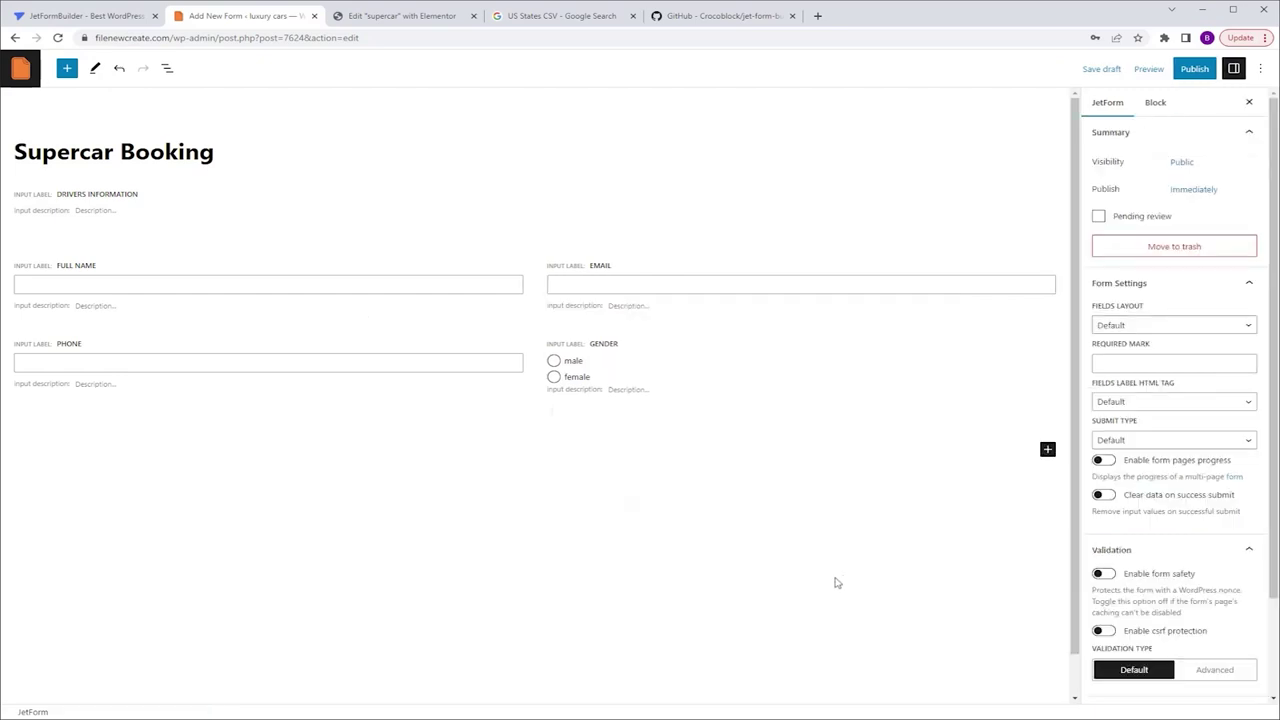
pyautogui.click(1047, 449)
pyautogui.write('medi')
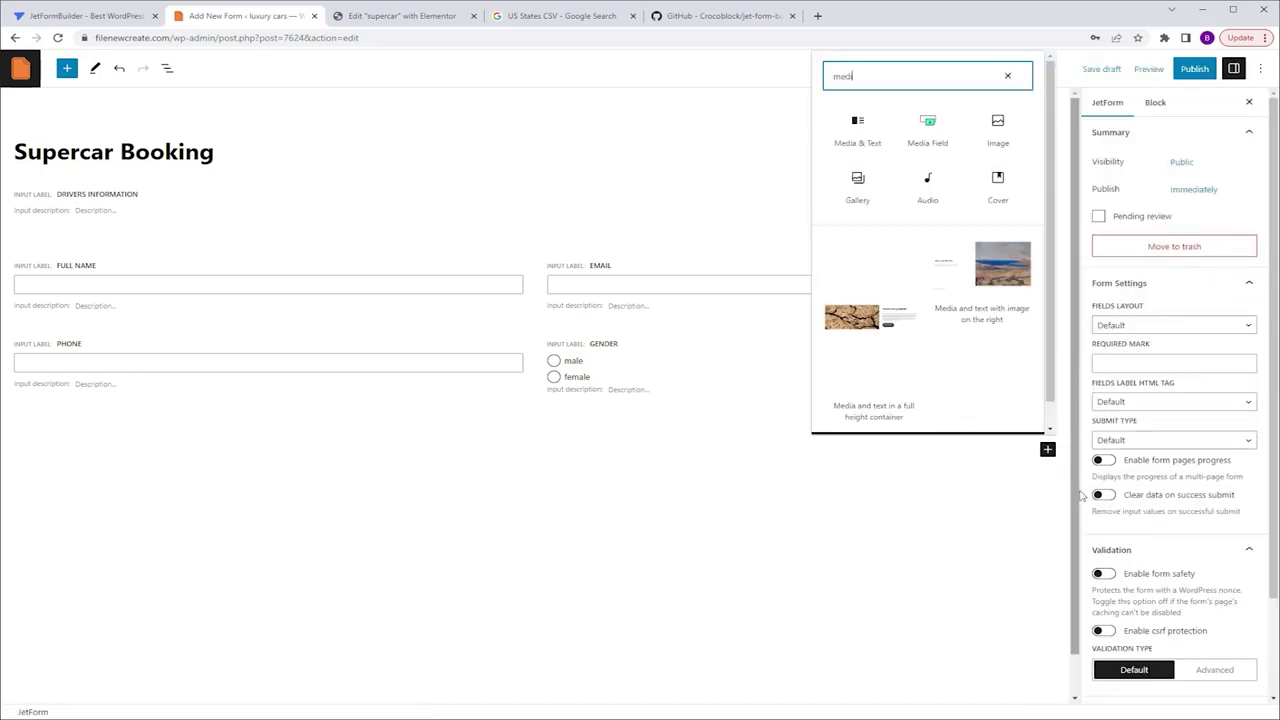
pyautogui.click(928, 128)
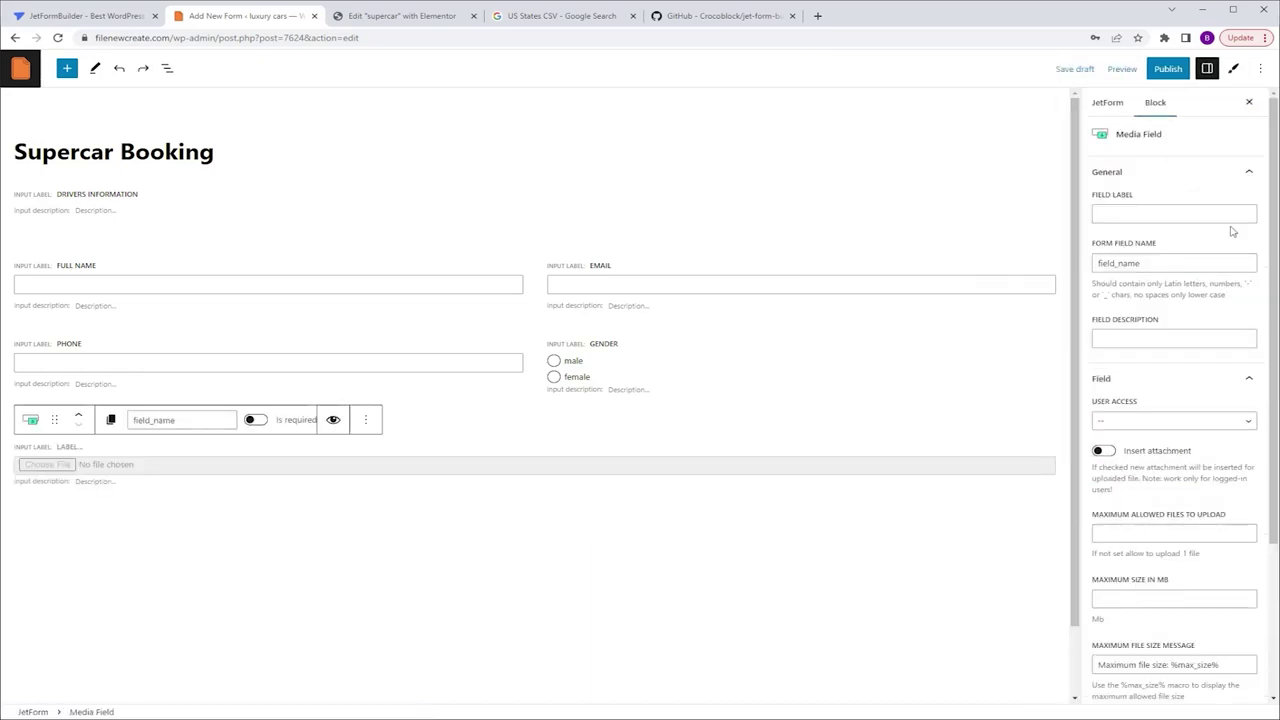
# Label the media field "Upload your Driver's License" and set its form field name to "_upload_your_driver_s_license".
pyautogui.click(1190, 215)
pyautogui.hotkey('ctrl', 'v')
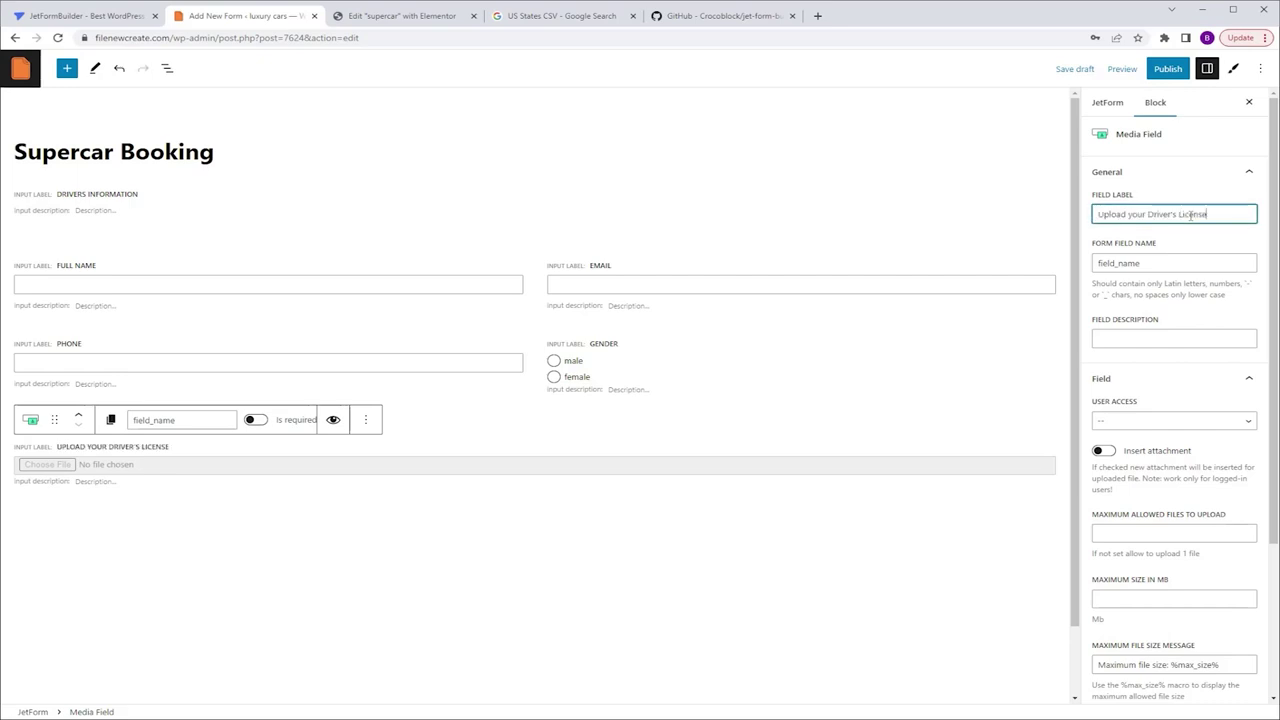
pyautogui.click(1185, 242)
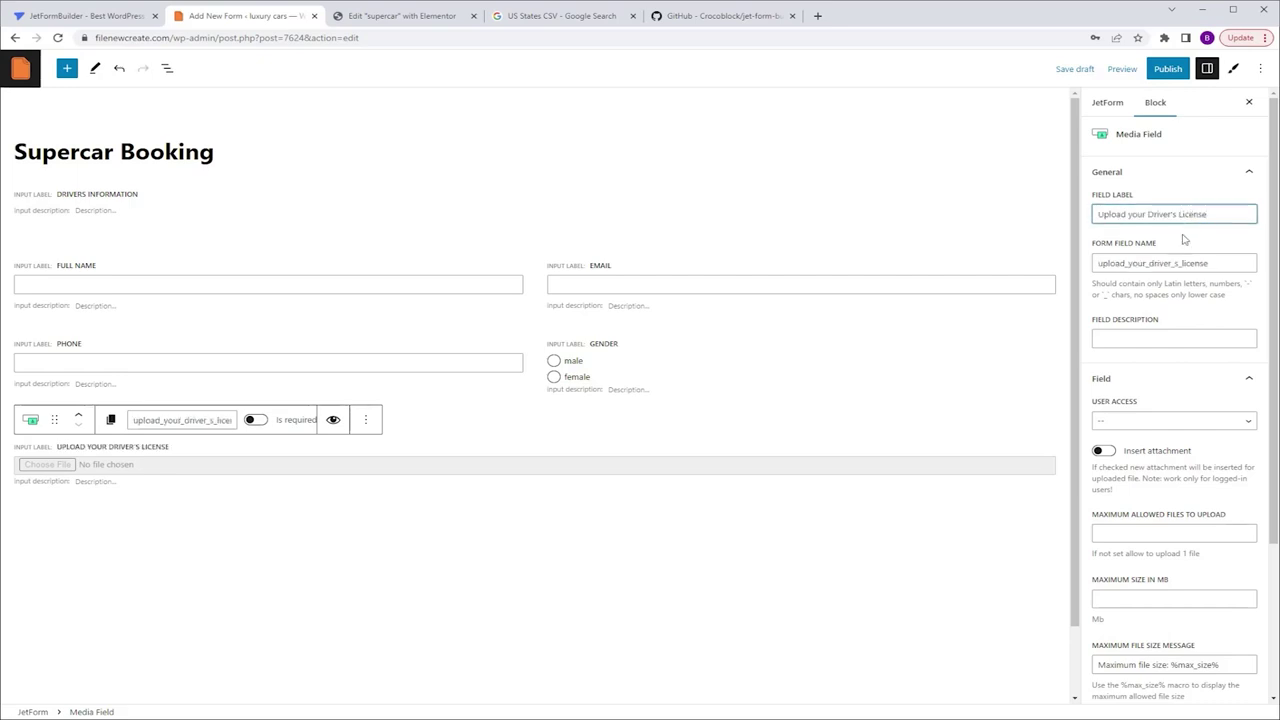
pyautogui.click(1100, 263)
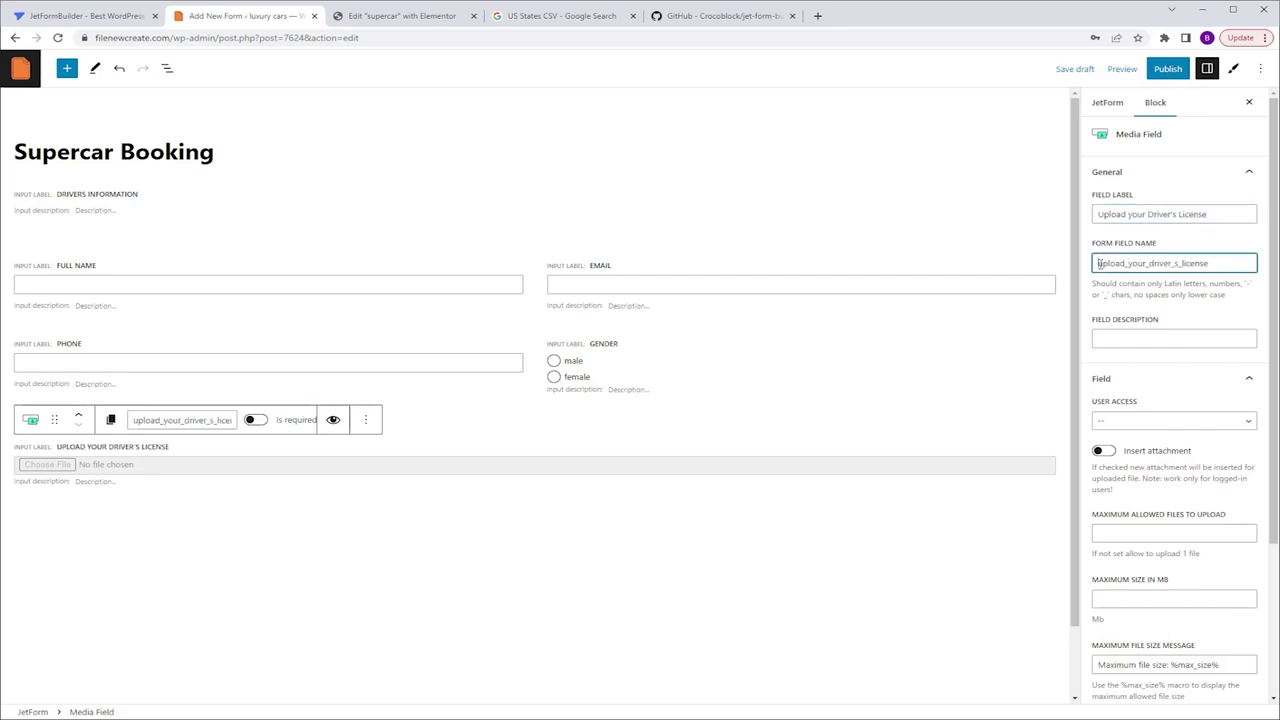
pyautogui.write('_')
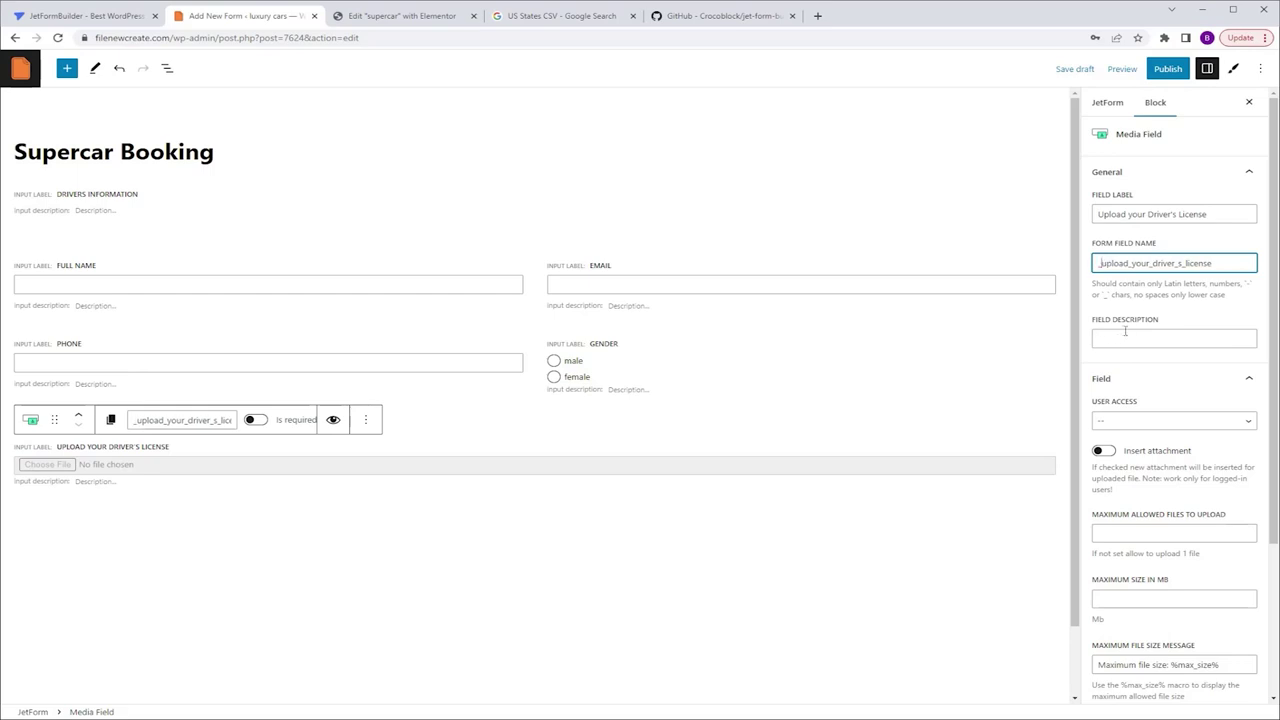
# Give any registered user access to the media field and enable attachment insertion with Attachment ID as the field value.
pyautogui.click(1135, 421)
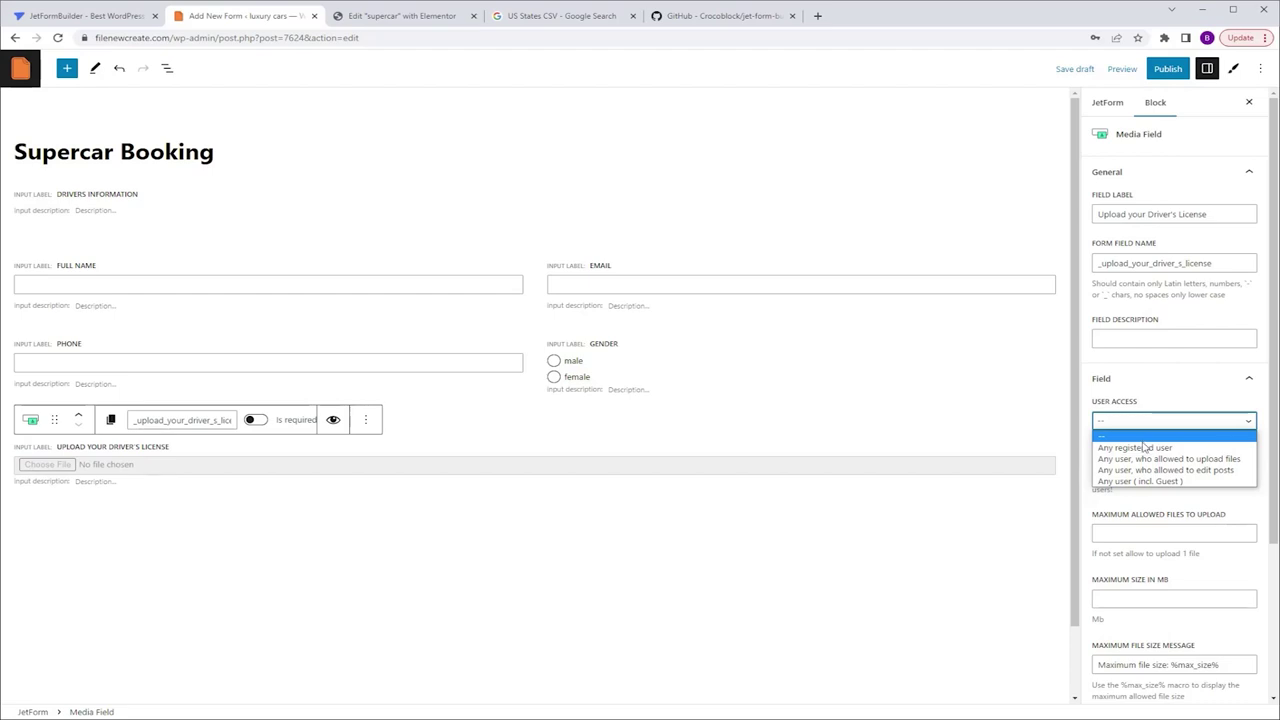
pyautogui.click(1145, 447)
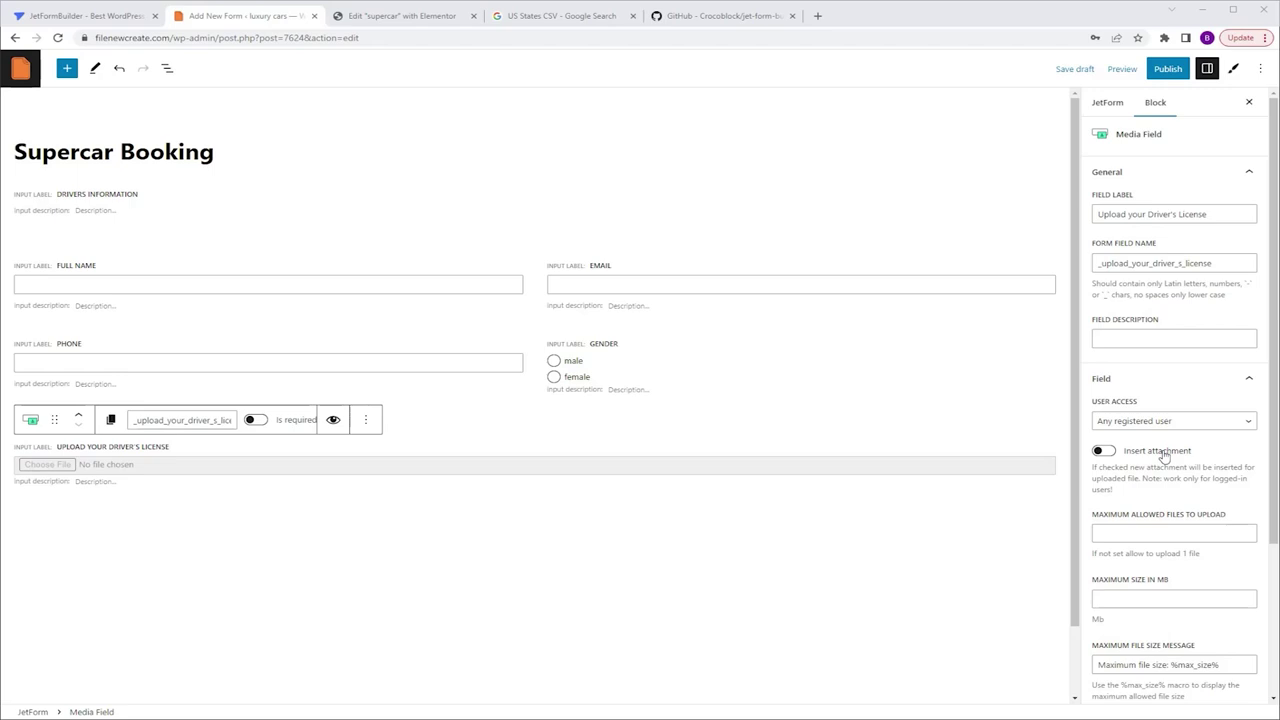
pyautogui.click(1104, 451)
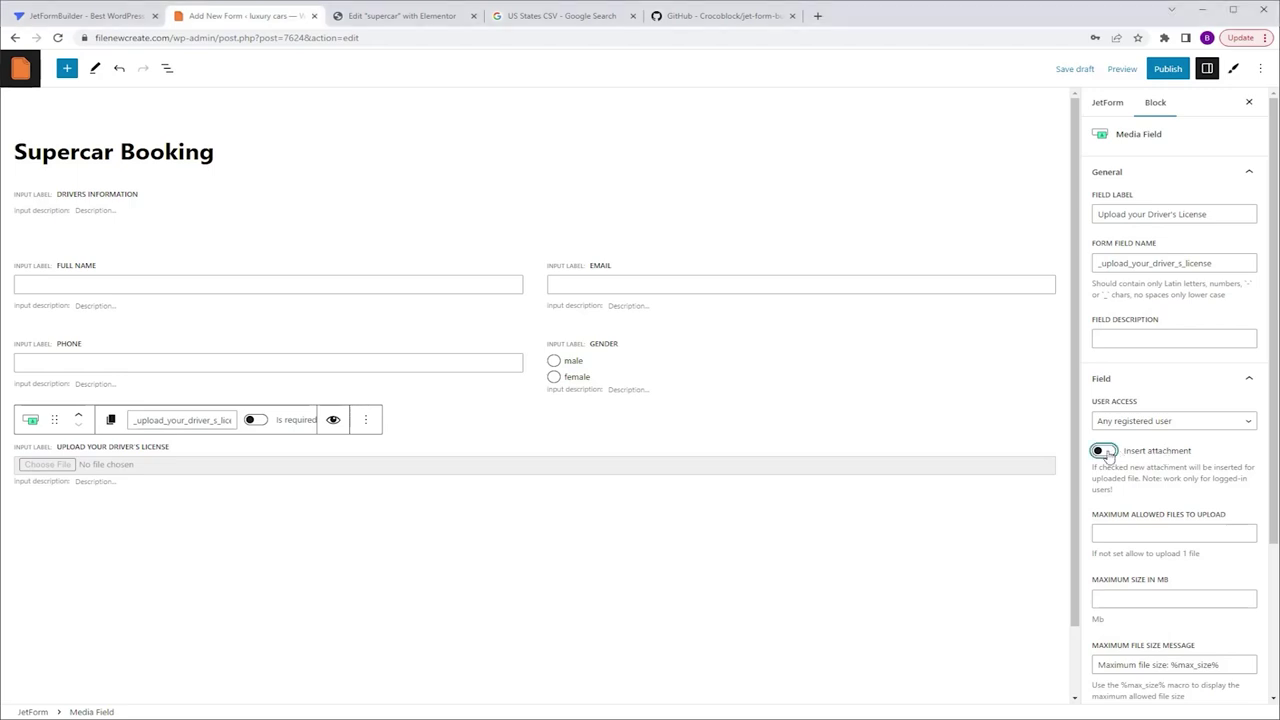
pyautogui.click(1175, 534)
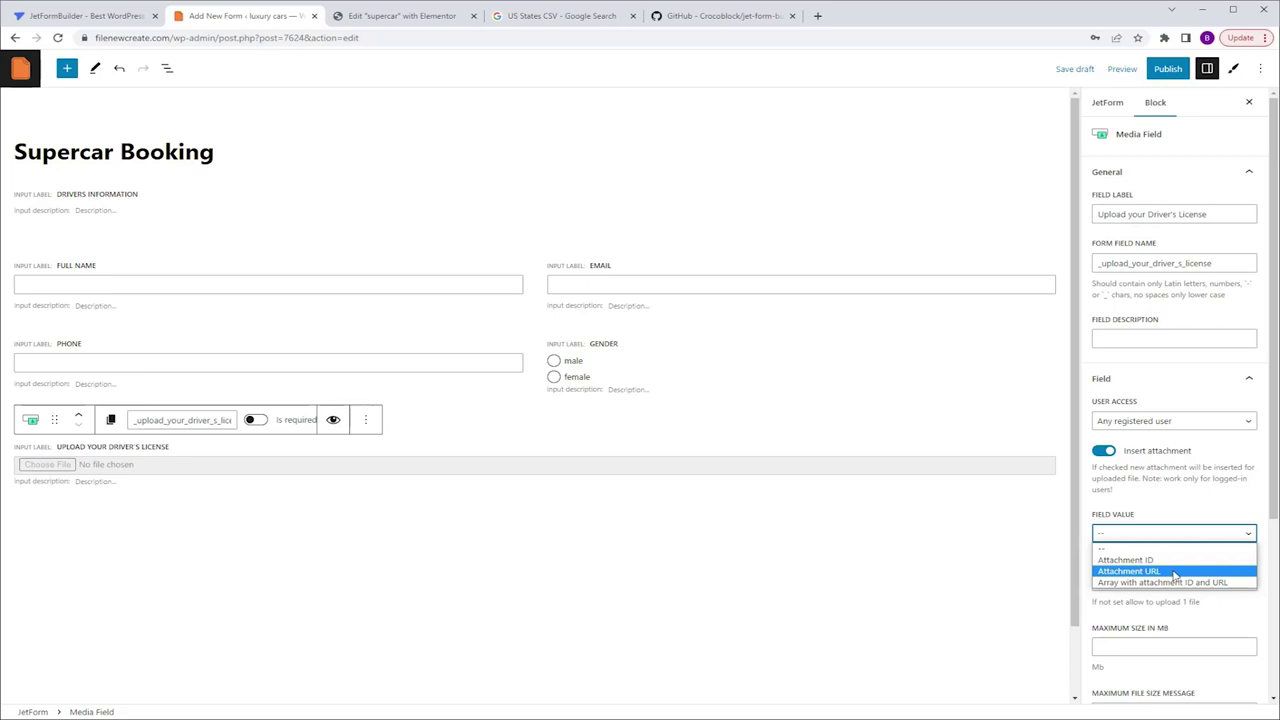
pyautogui.click(1166, 561)
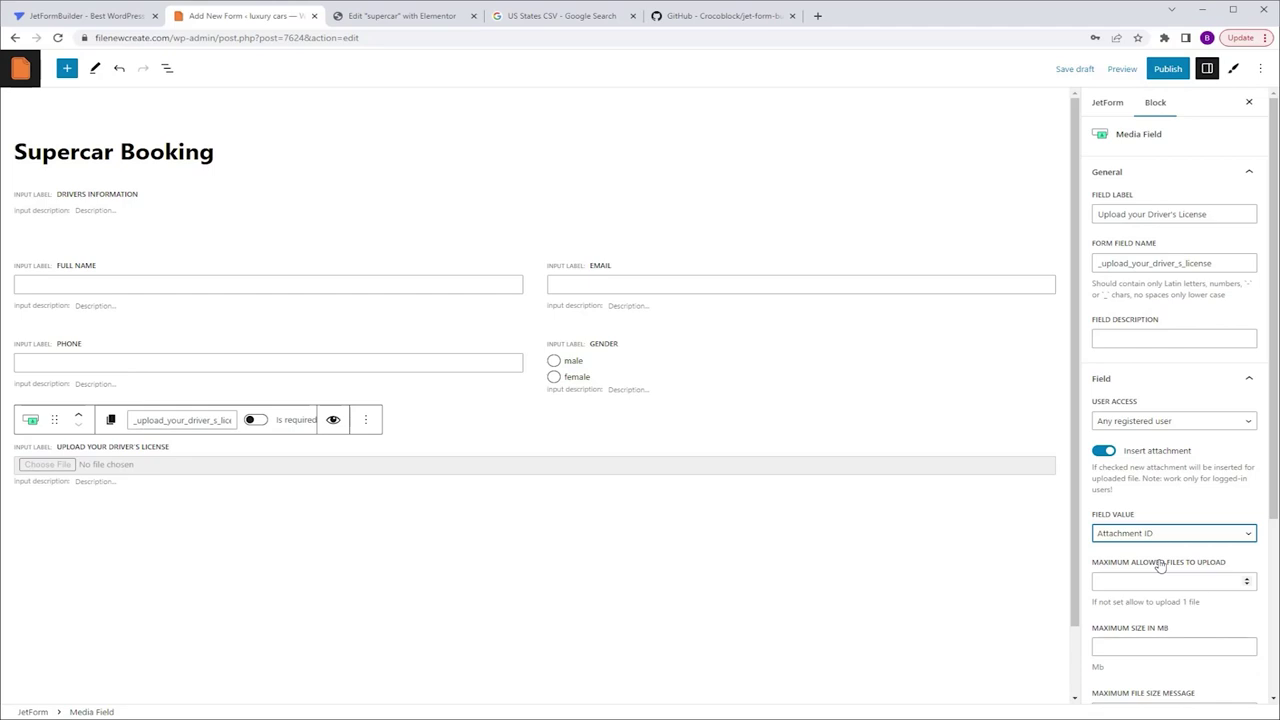
# Limit the driver's license upload to 1 file with a maximum size of 2 MB.
pyautogui.click(1150, 580)
pyautogui.write('1')
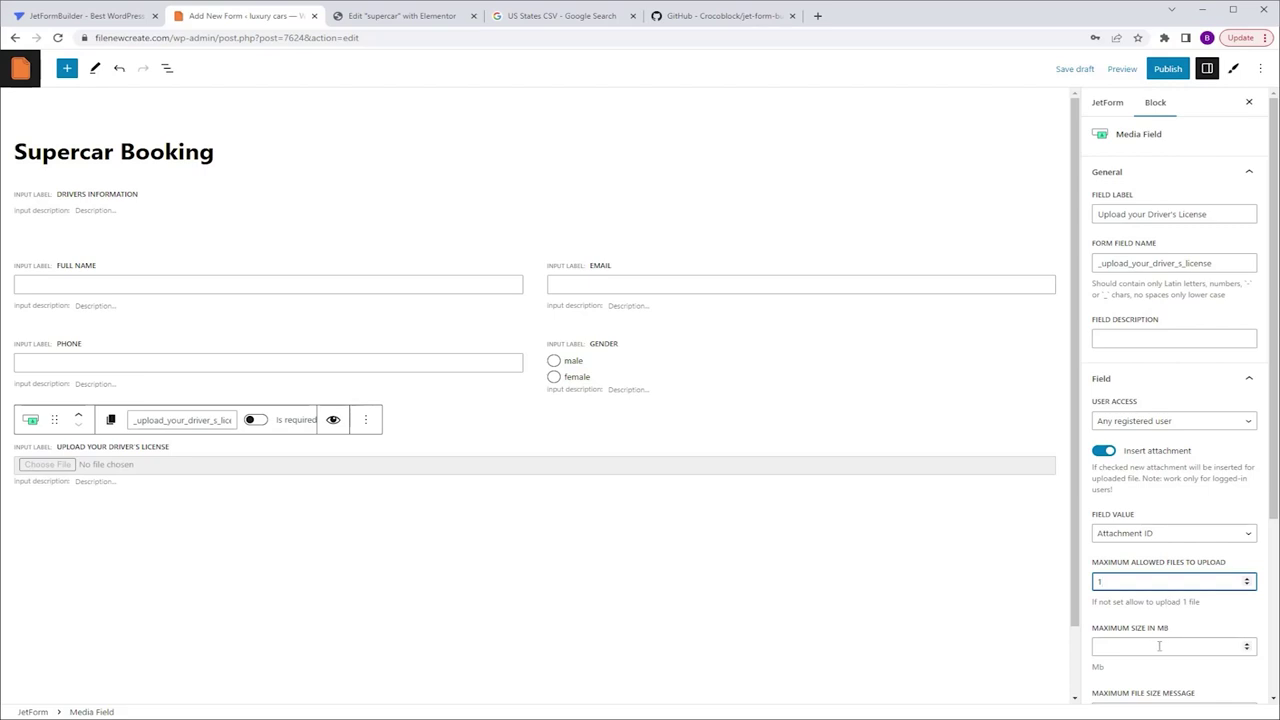
pyautogui.click(1159, 646)
pyautogui.write('2')
# Try video/mp4 as an allowed MIME type for the media field, and remove it.
pyautogui.scroll(-3, 1253, 512)
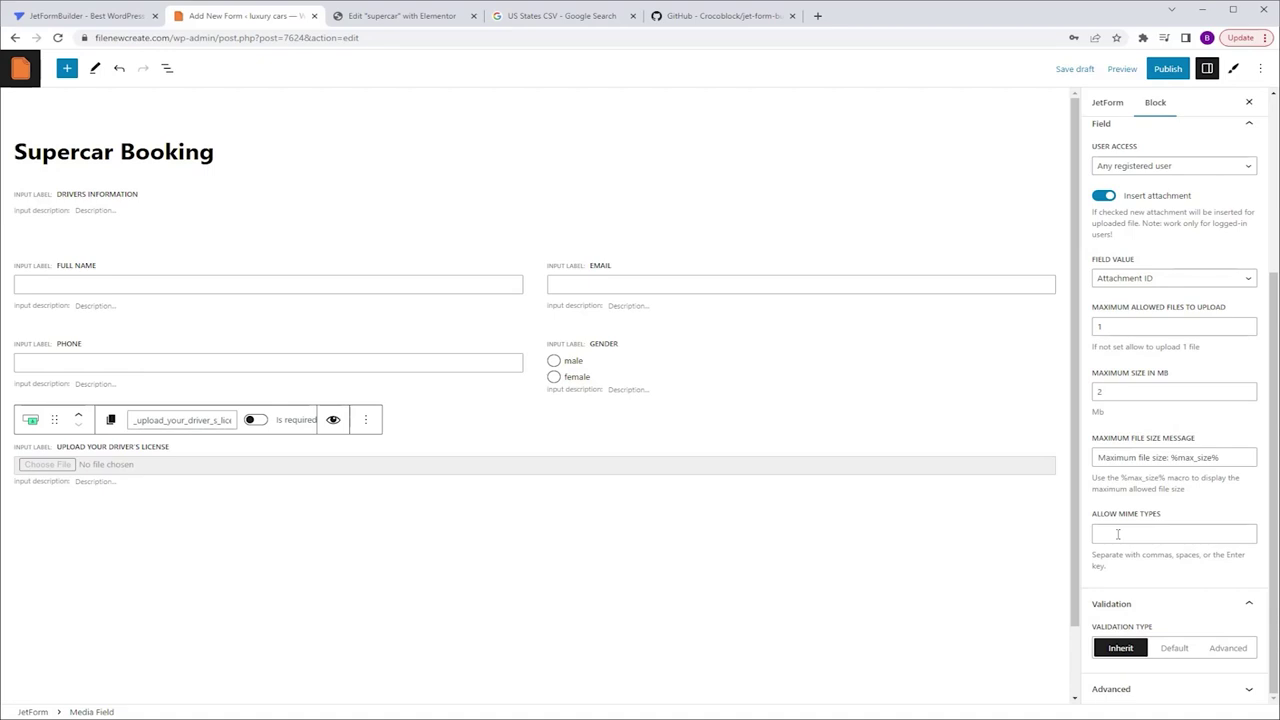
pyautogui.click(1118, 534)
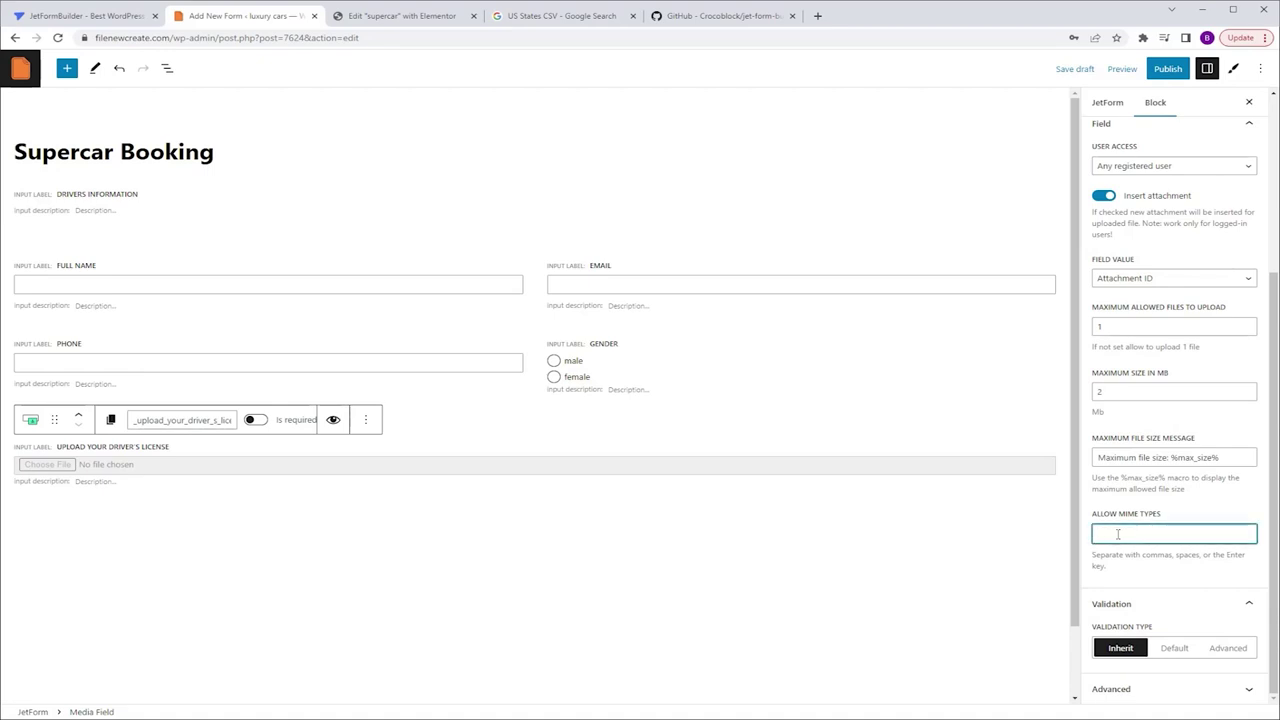
pyautogui.write('mp4')
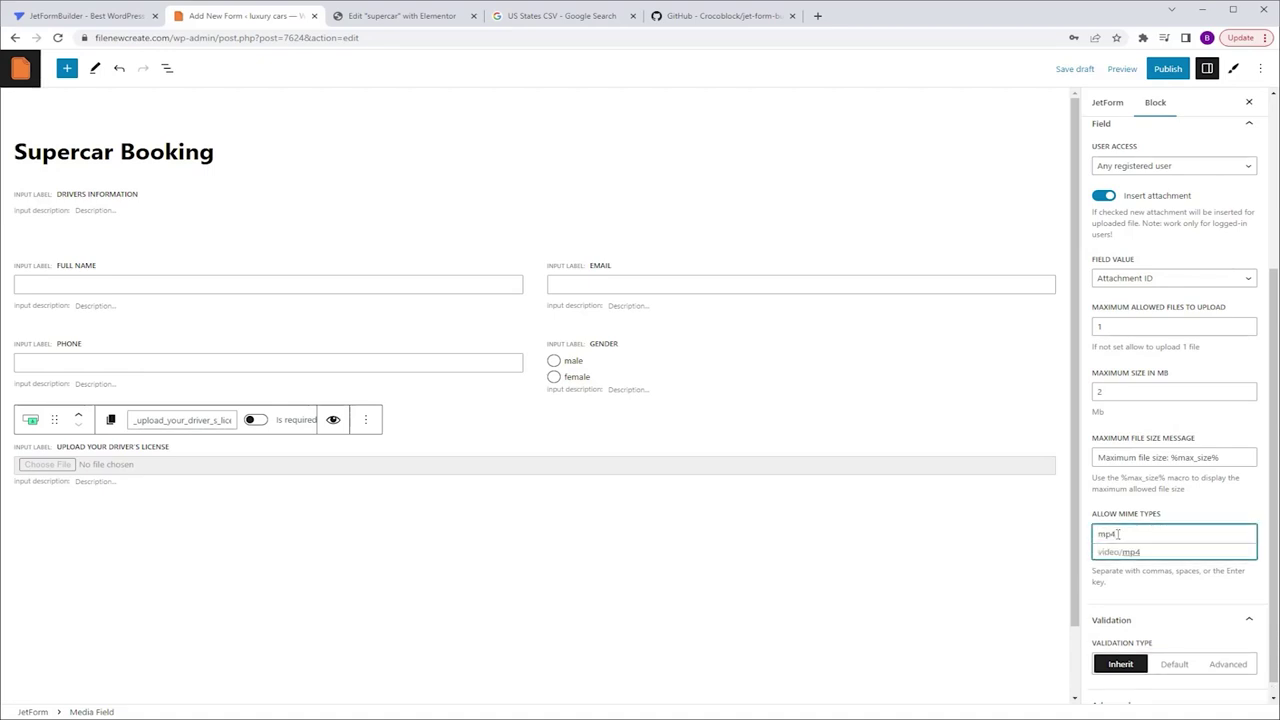
pyautogui.click(1128, 552)
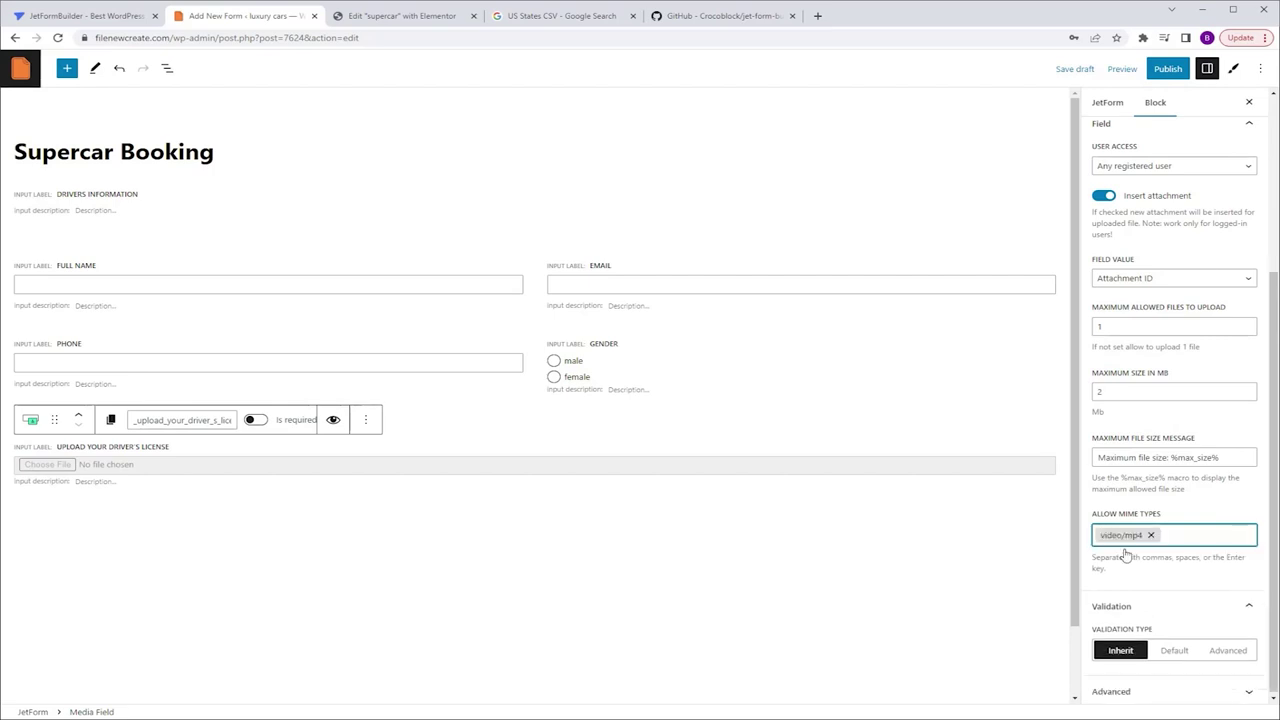
pyautogui.click(1150, 535)
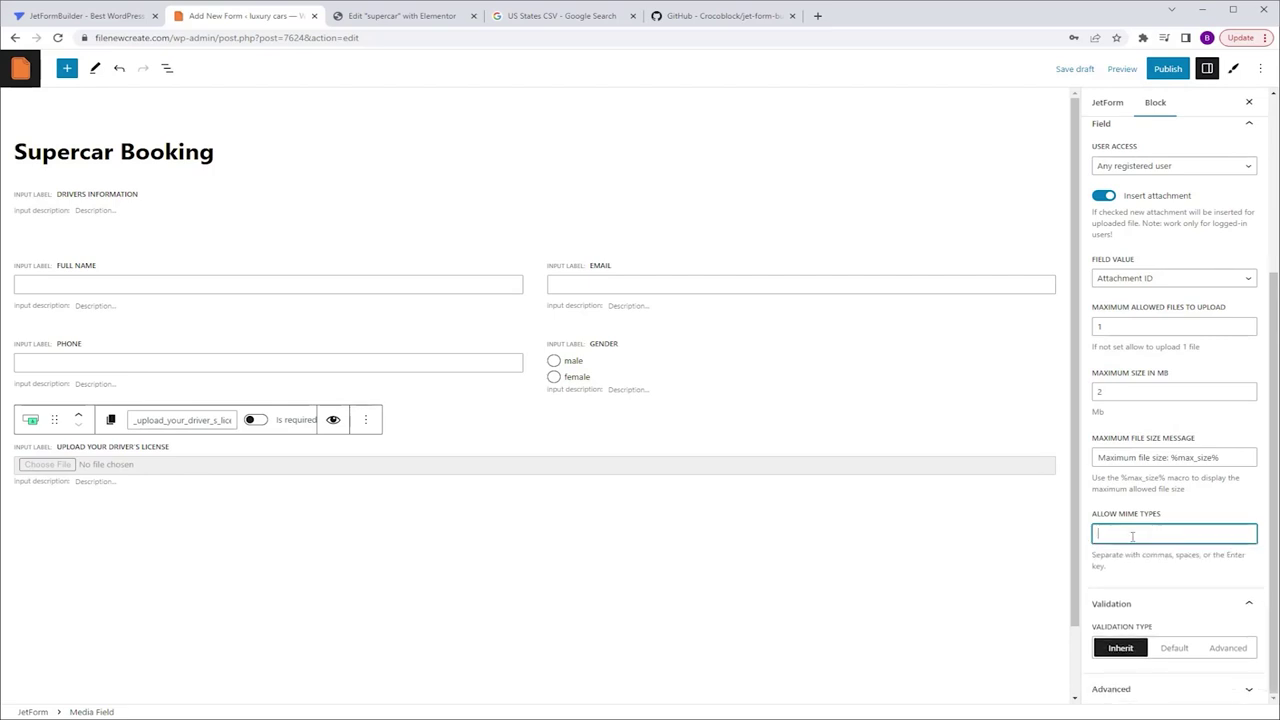
# Allow the image/jpeg, image/gif and image/png MIME types for the driver's license upload.
pyautogui.write('im')
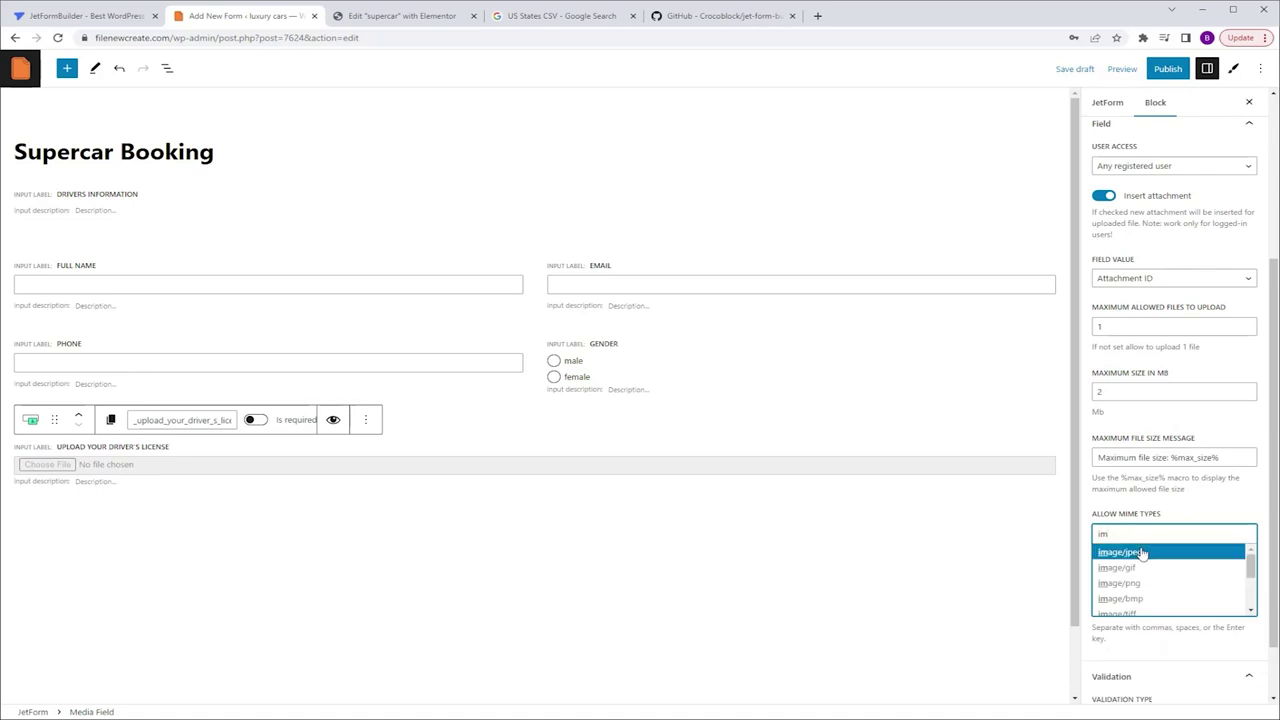
pyautogui.click(1140, 552)
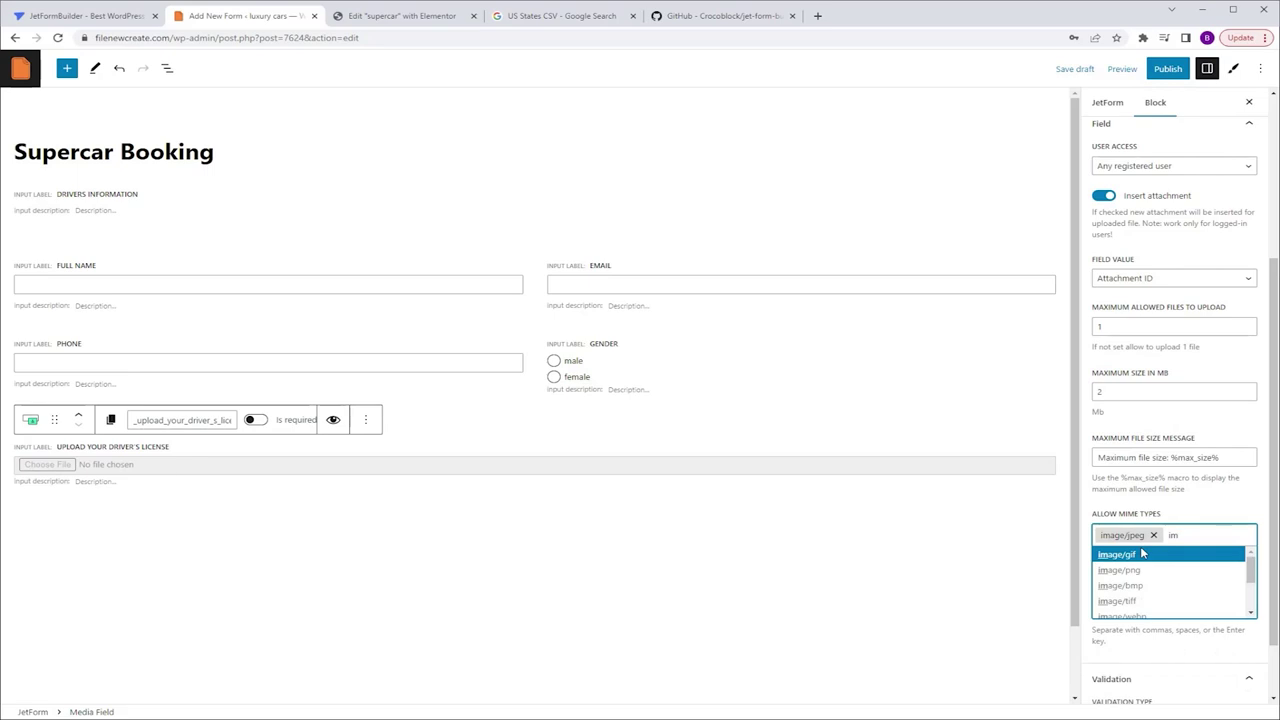
pyautogui.click(1142, 553)
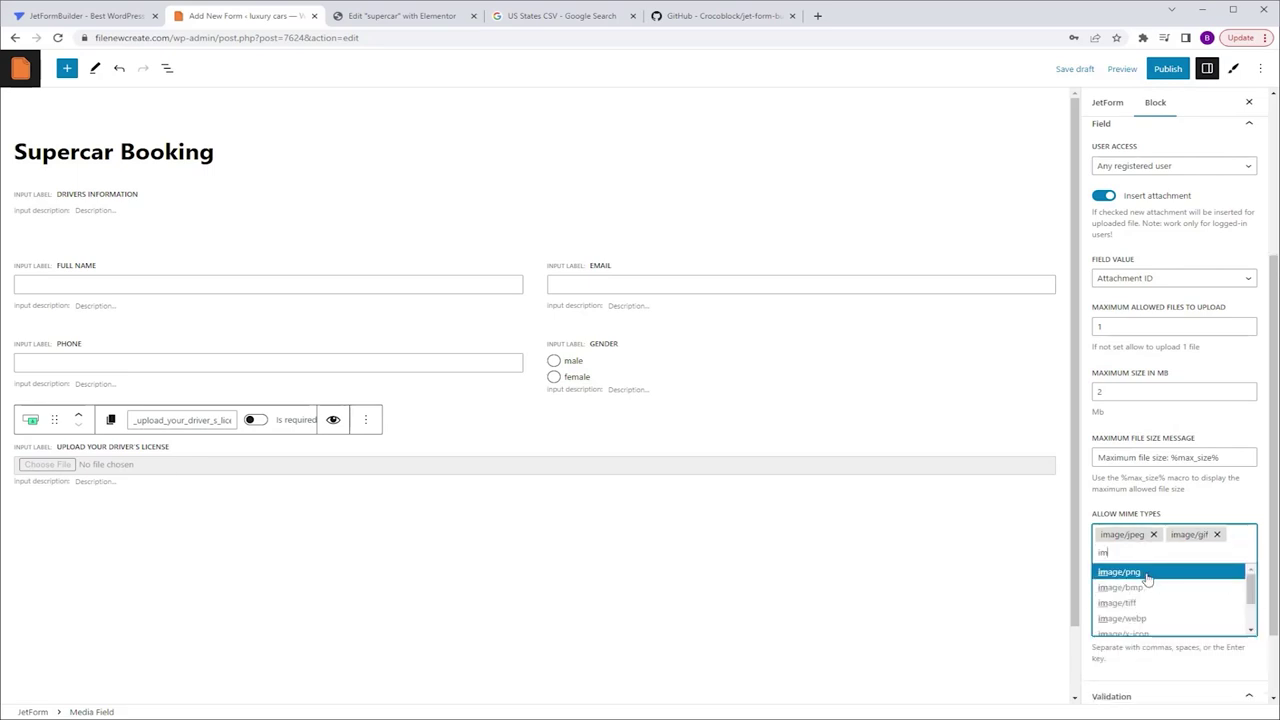
pyautogui.click(1147, 574)
pyautogui.scroll(-1, 1147, 579)
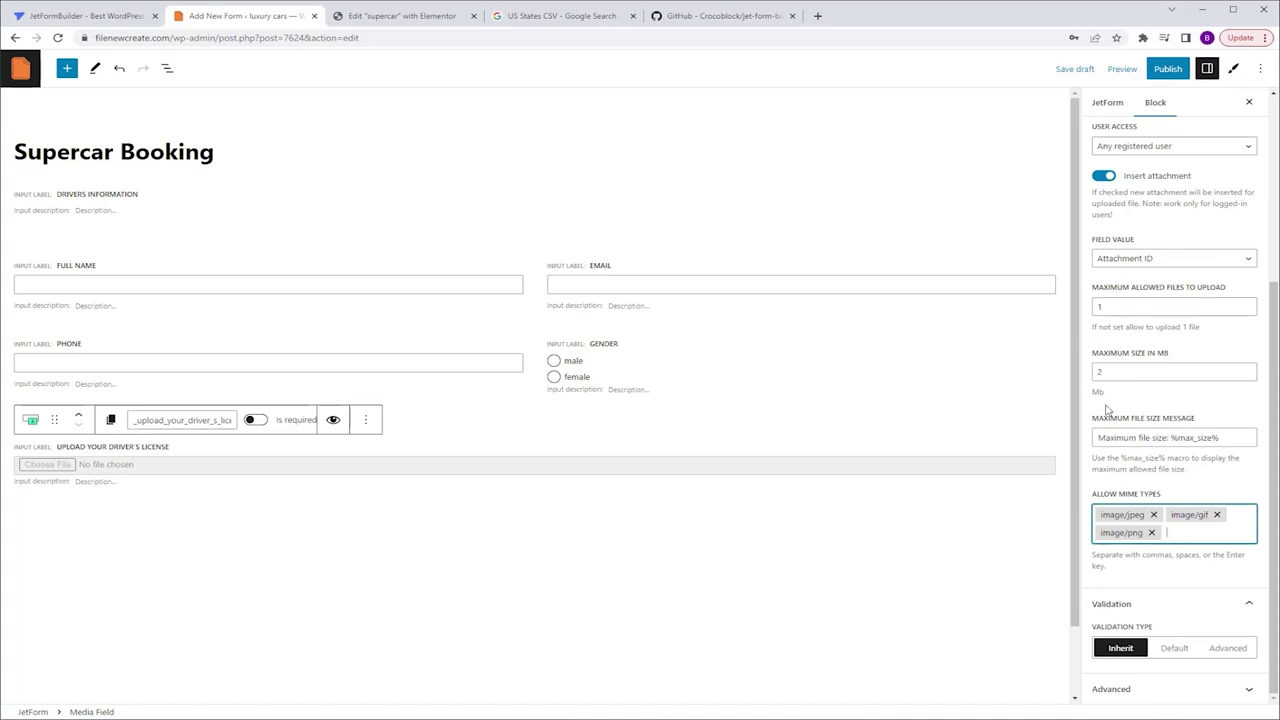
# Insert a Repeater Field below the driver's license upload field.
pyautogui.click(911, 526)
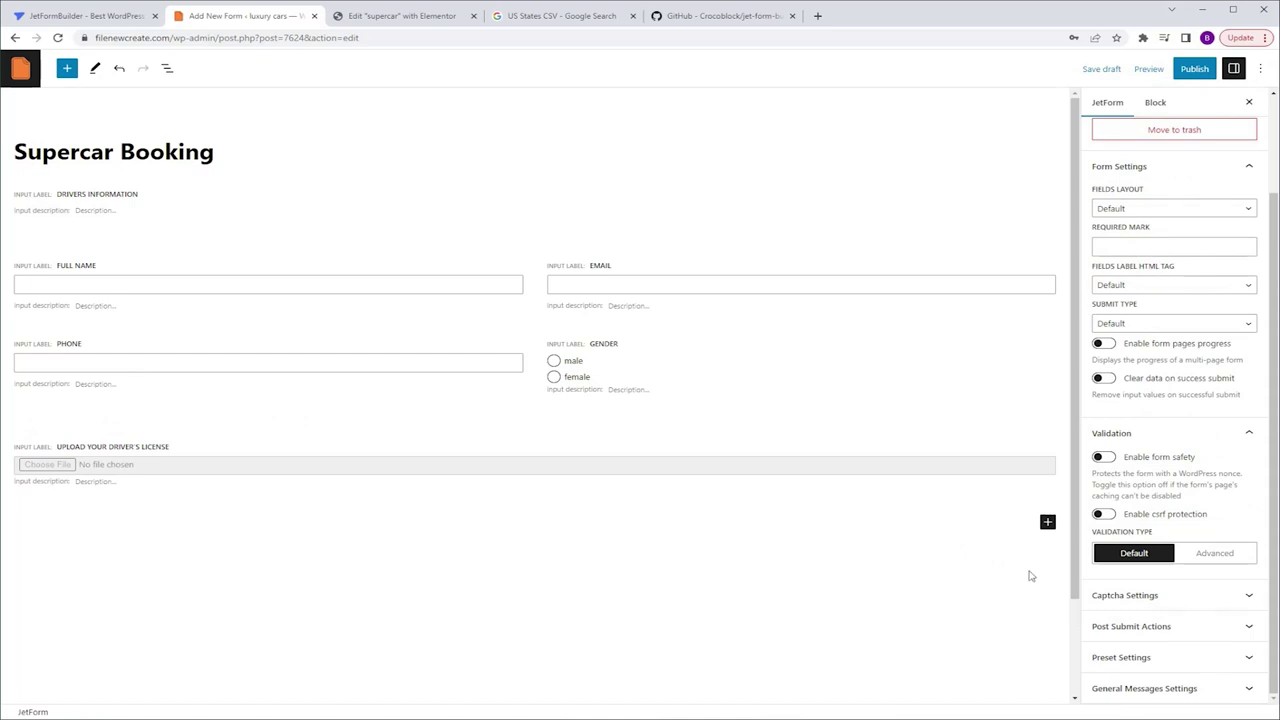
pyautogui.click(1047, 521)
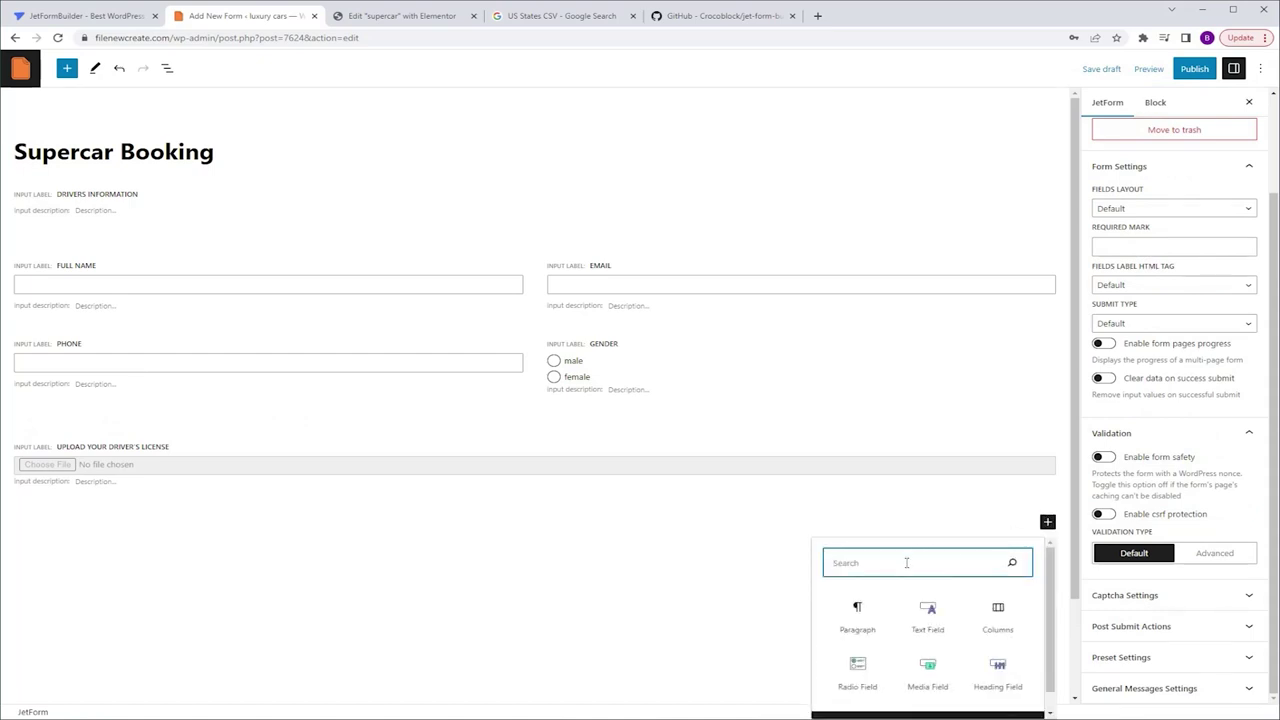
pyautogui.write('re')
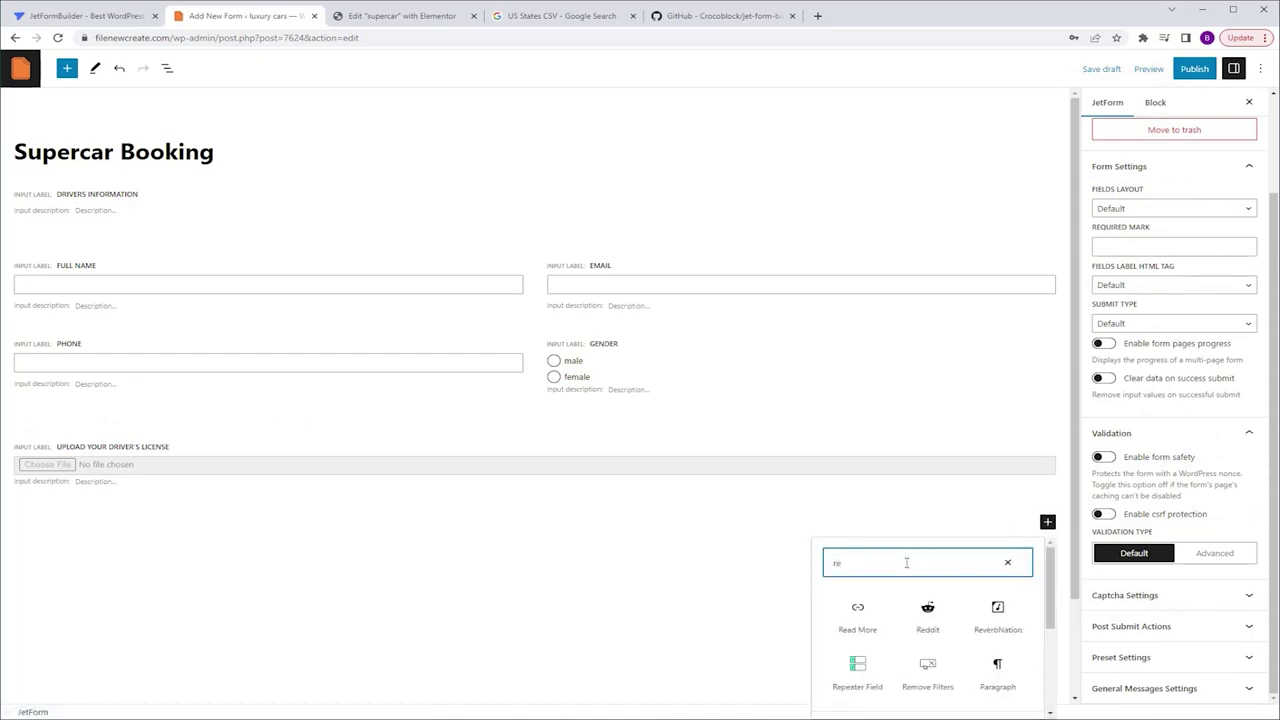
pyautogui.click(855, 668)
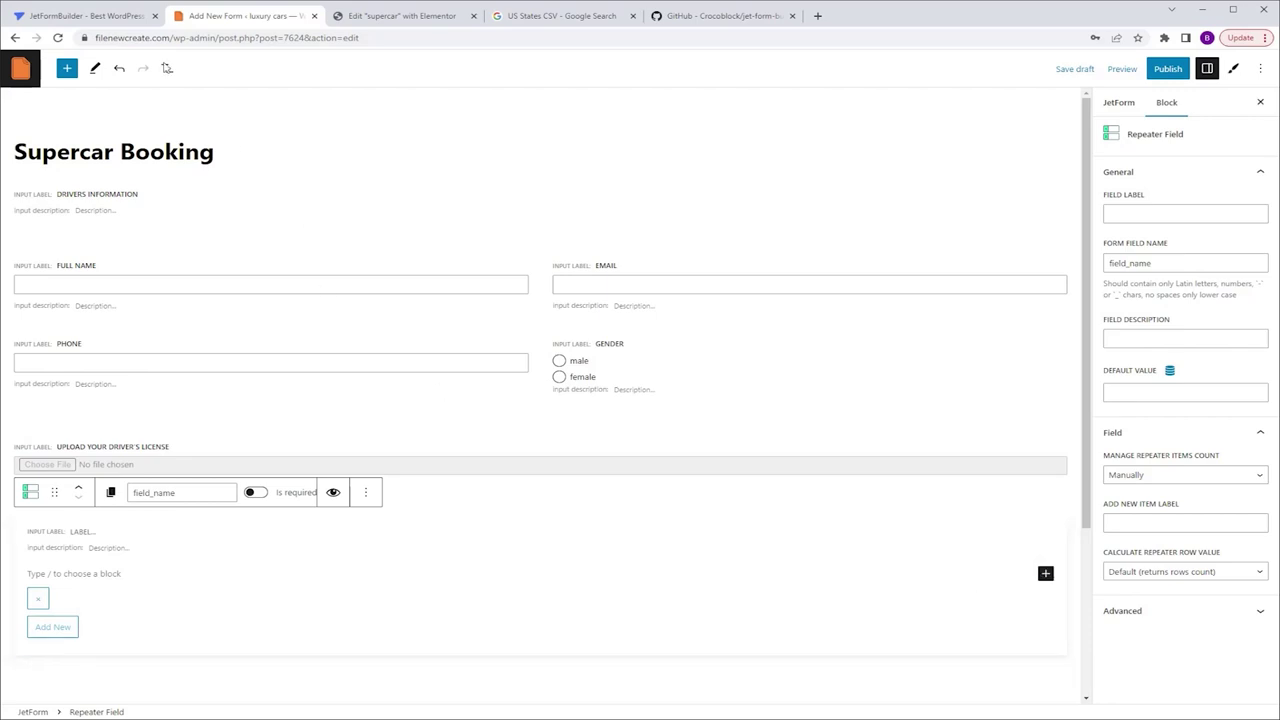
# Duplicate the columns block and the driver's license upload field, and move both copies into the repeater field.
pyautogui.click(167, 68)
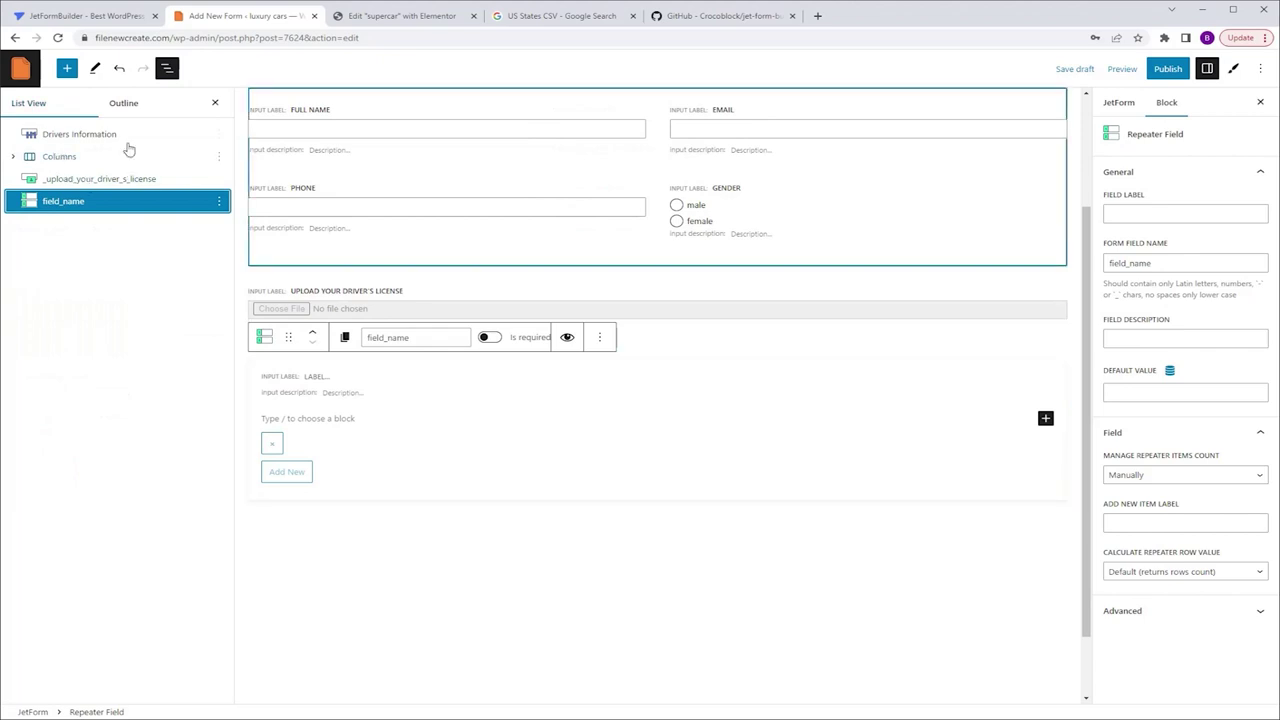
pyautogui.click(89, 158)
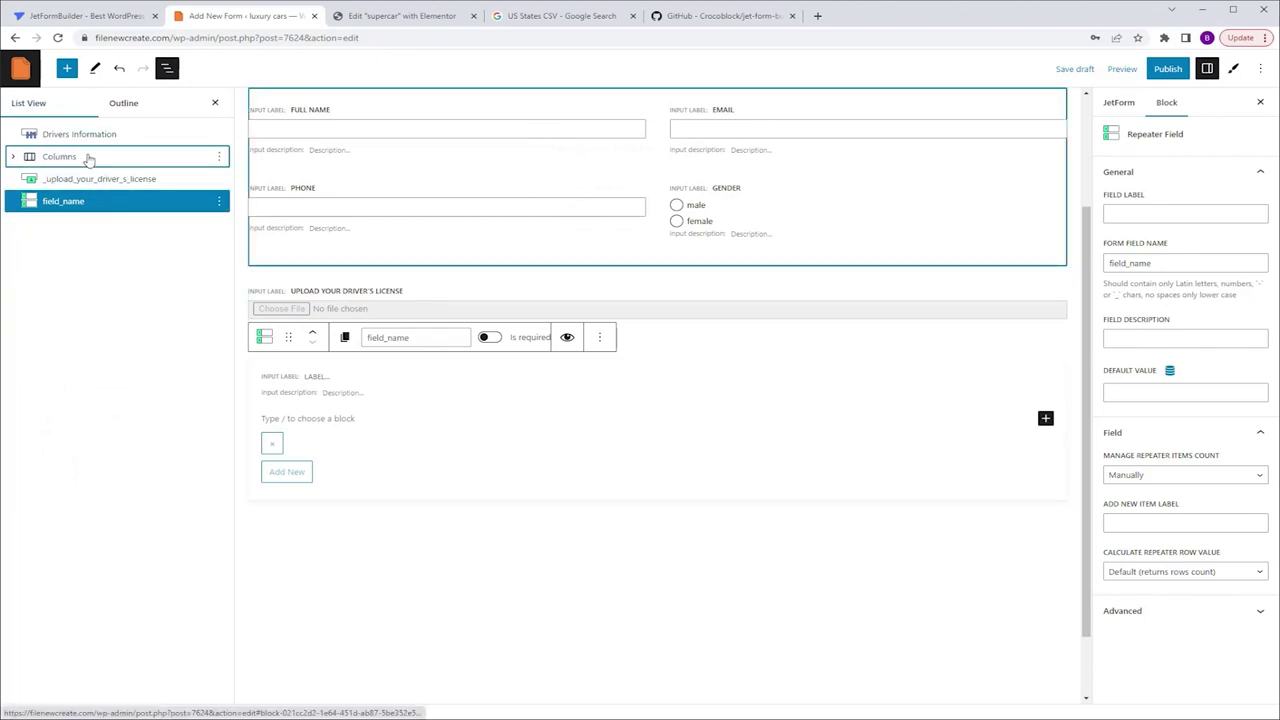
pyautogui.keyDown('shift'); pyautogui.click(73, 180); pyautogui.keyUp('shift')
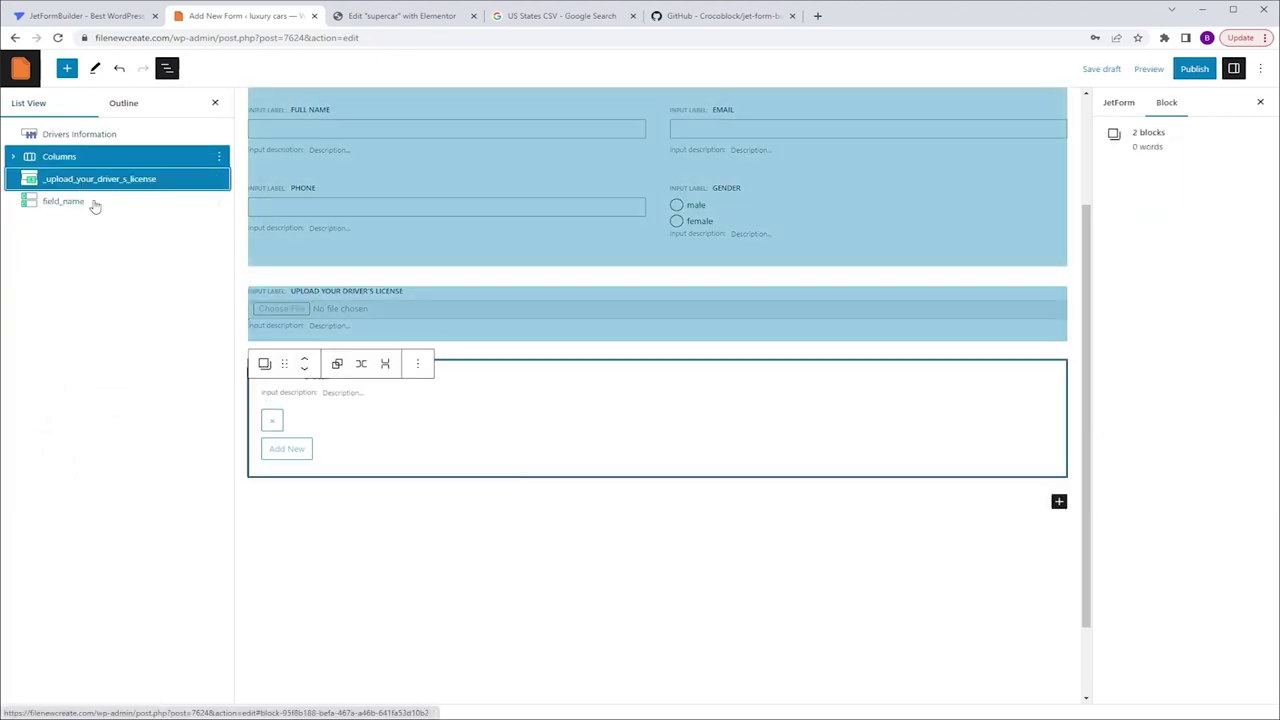
pyautogui.click(218, 160)
pyautogui.click(230, 212)
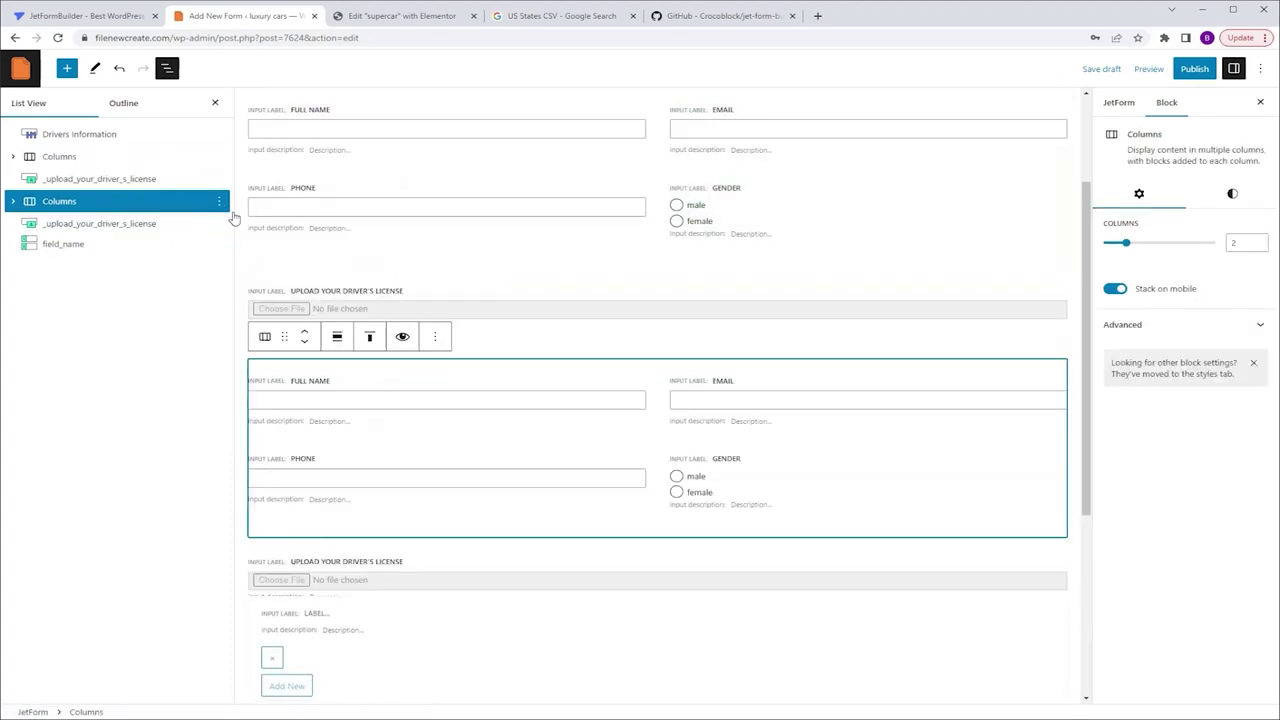
pyautogui.keyDown('shift'); pyautogui.click(143, 223); pyautogui.keyUp('shift')
pyautogui.moveTo(24, 204); pyautogui.dragTo(157, 212)
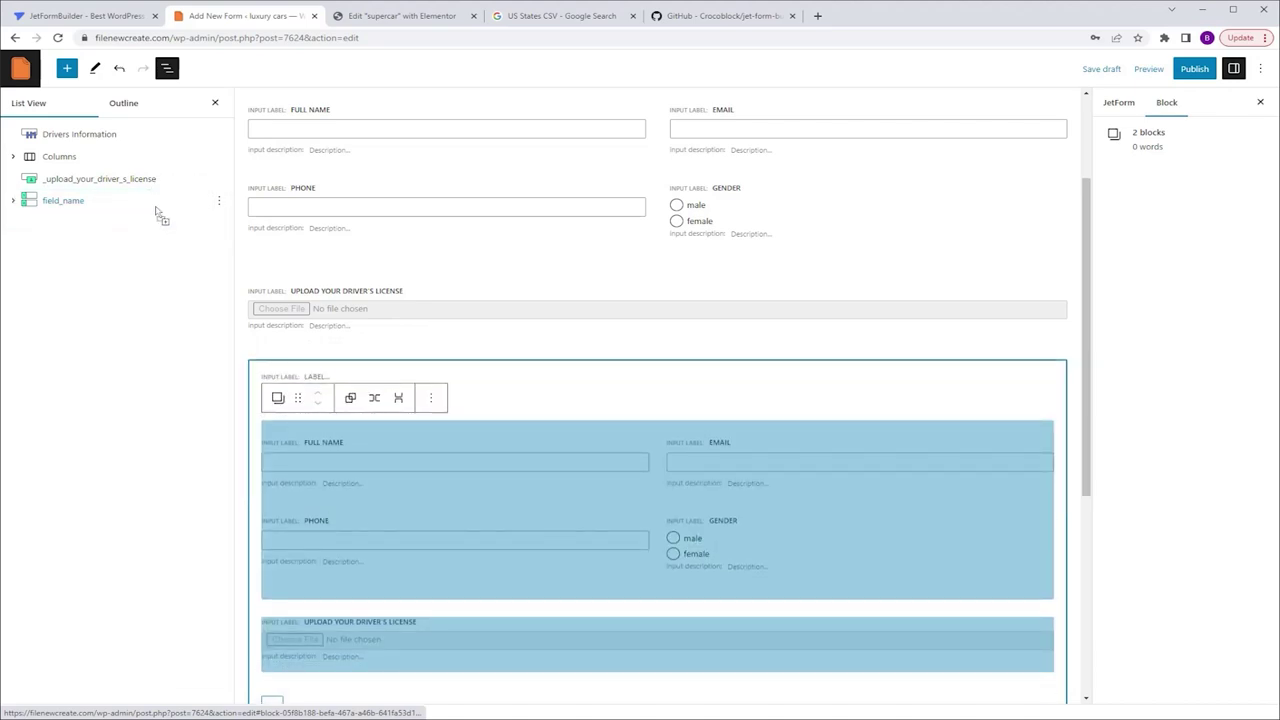
# Rename the form field names of the repeater's full name and phone fields to _rfull_name and _rphone.
pyautogui.click(13, 200)
pyautogui.click(26, 224)
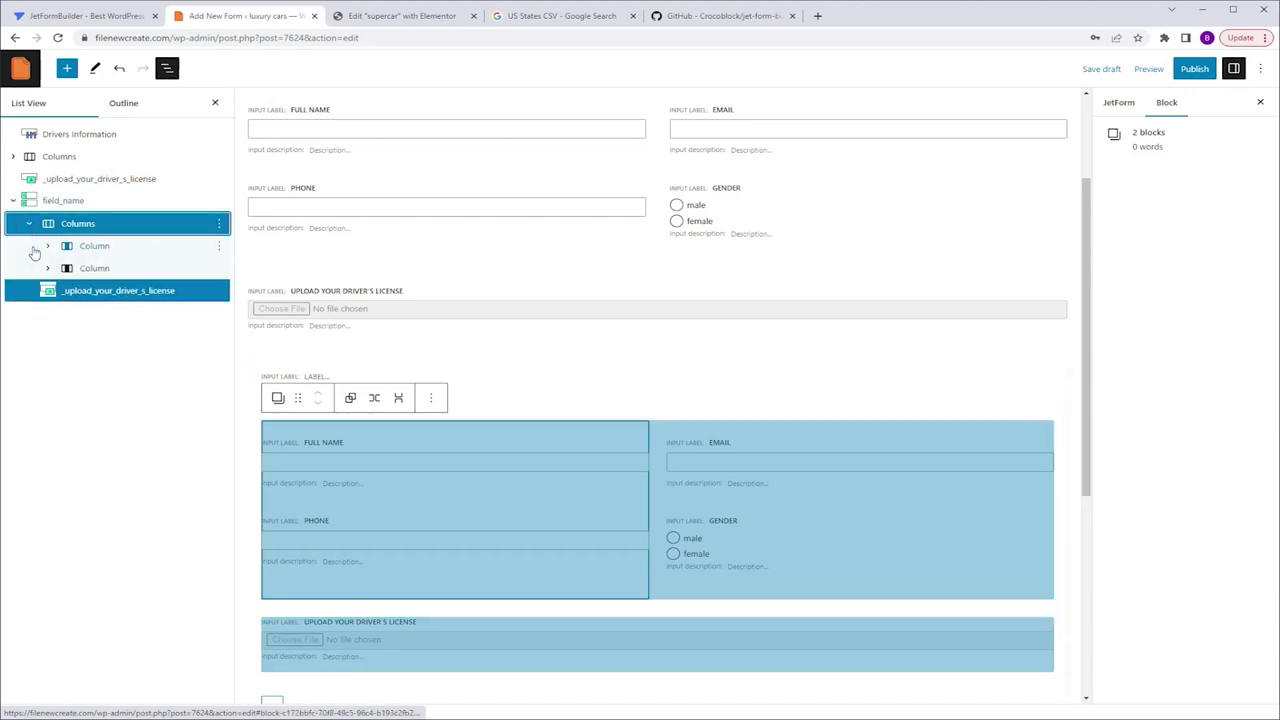
pyautogui.click(47, 246)
pyautogui.click(47, 312)
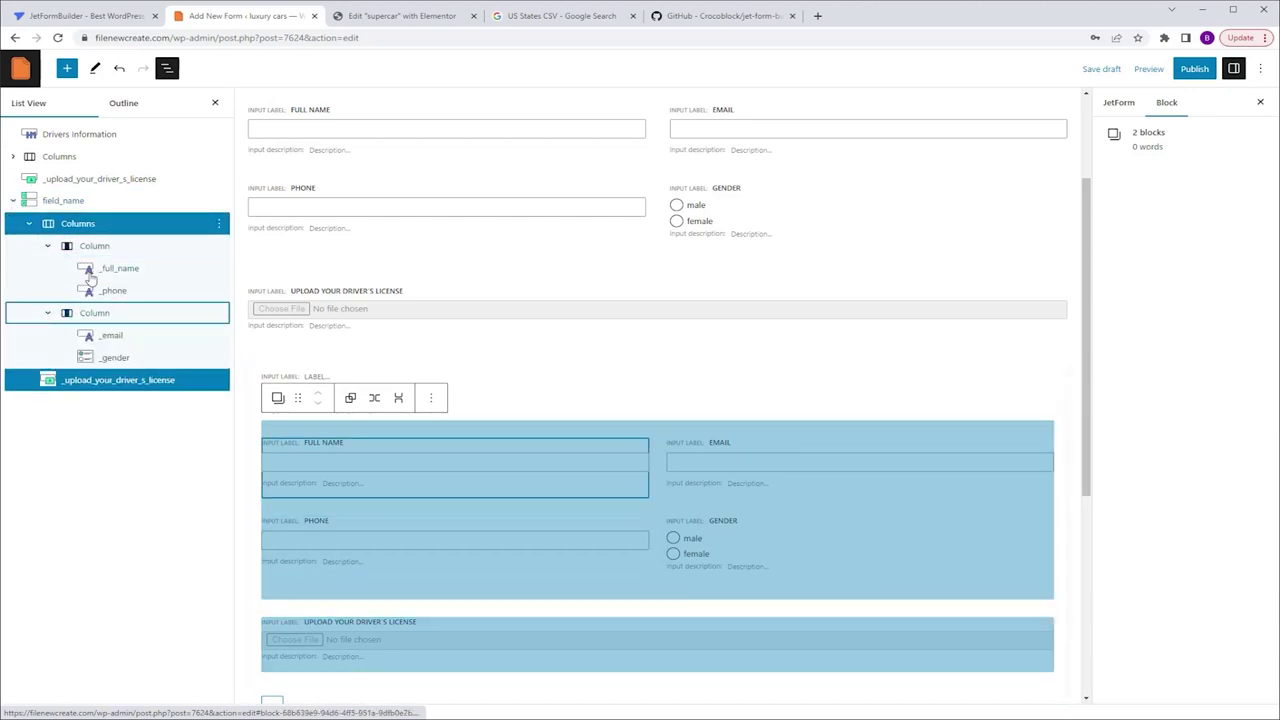
pyautogui.click(105, 268)
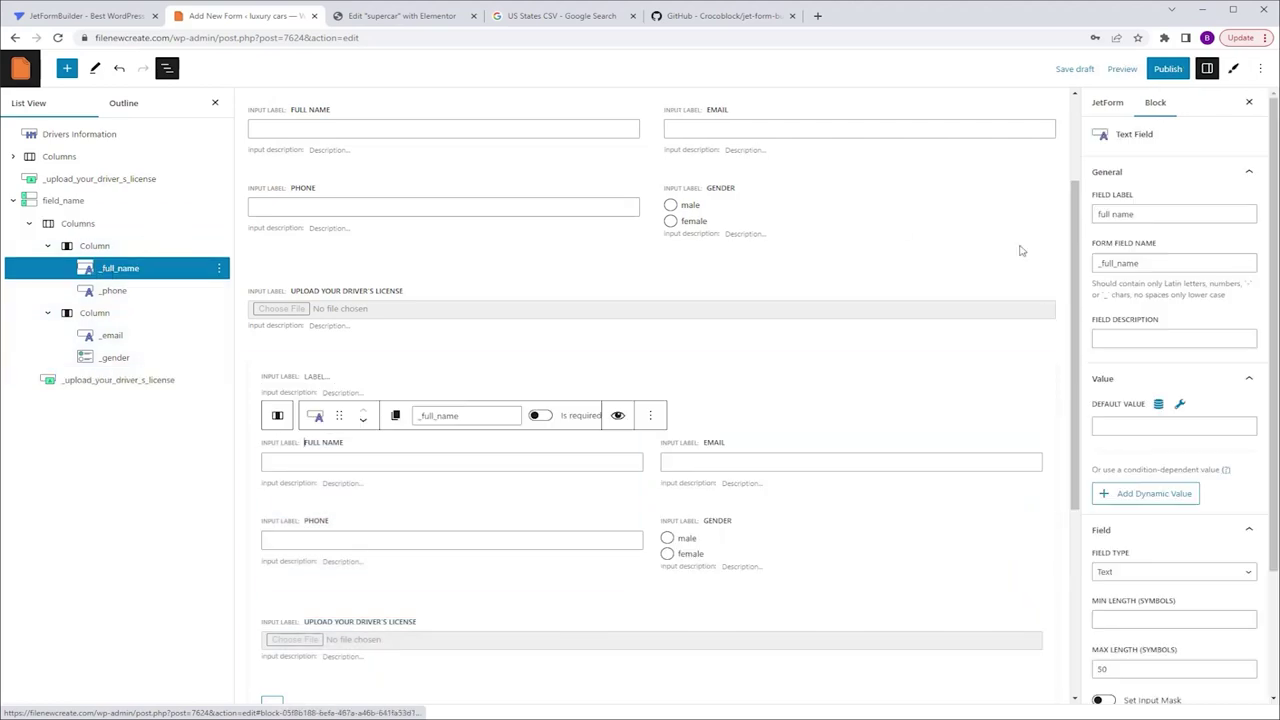
pyautogui.click(1102, 263)
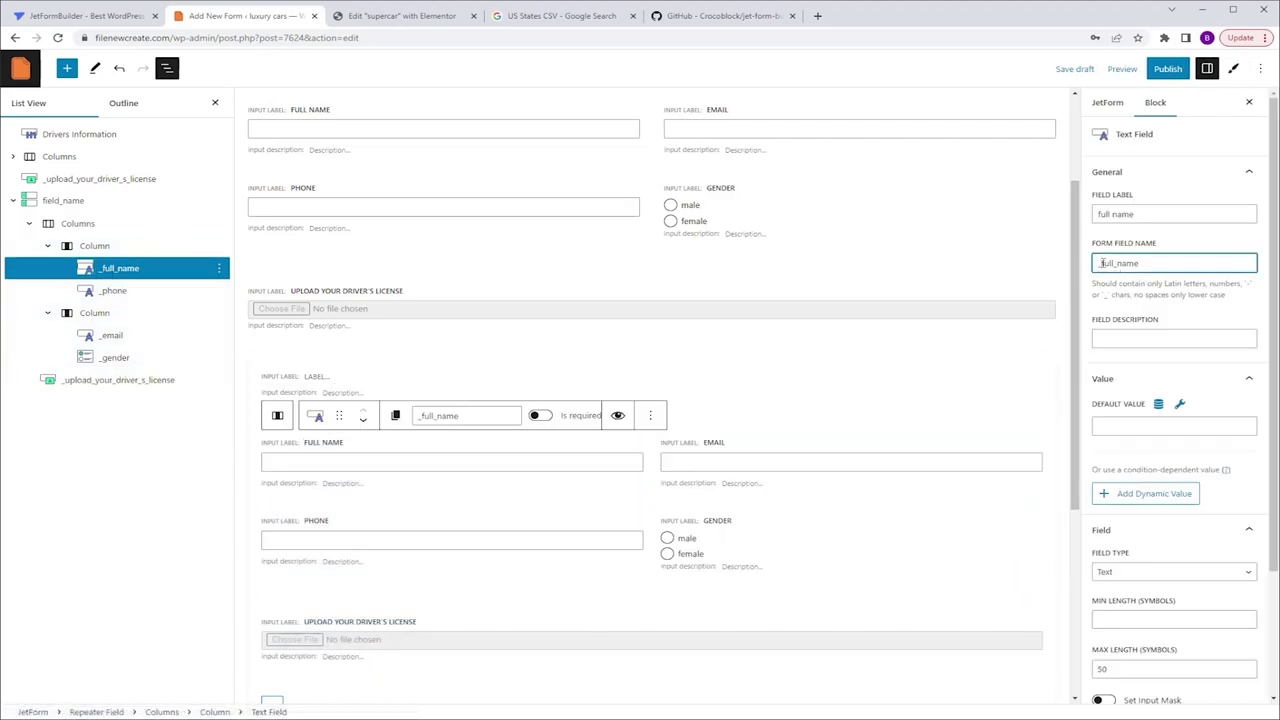
pyautogui.write('r')
pyautogui.click(153, 289)
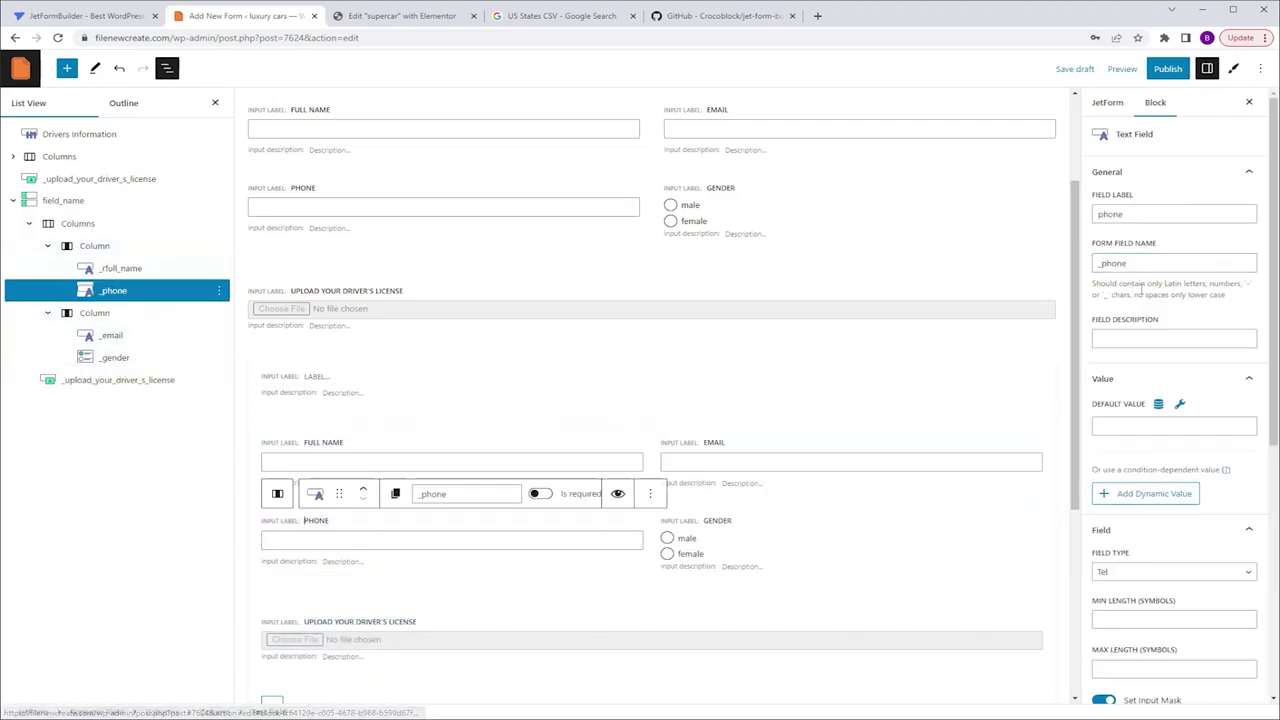
pyautogui.write('r')
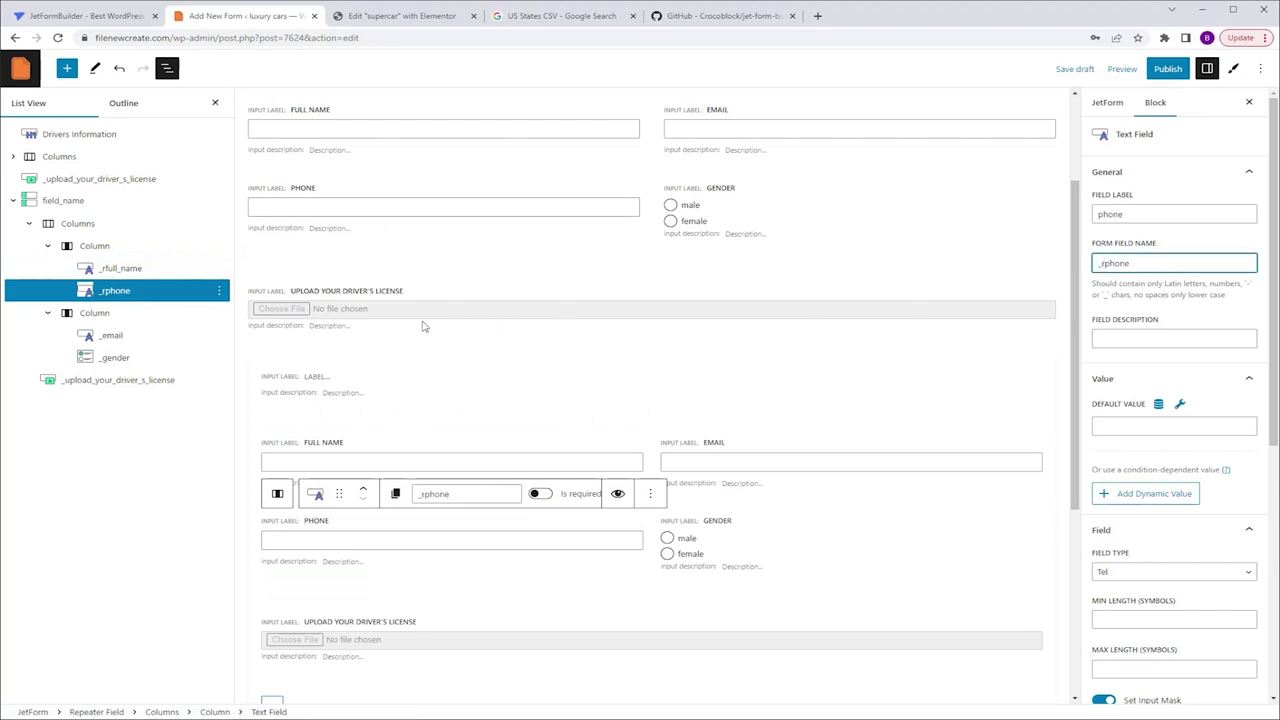
# Rename the form field names of the repeater's email and gender fields to _remail and _rgender.
pyautogui.click(198, 334)
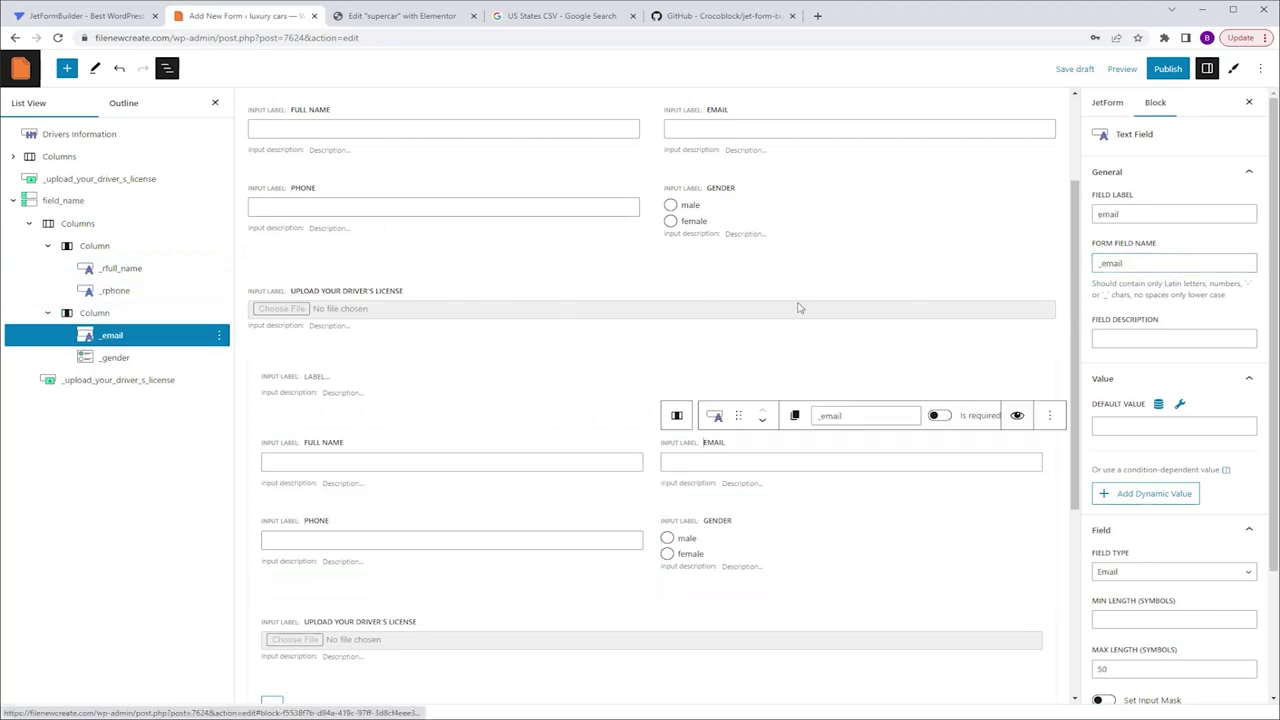
pyautogui.click(1102, 263)
pyautogui.write('r')
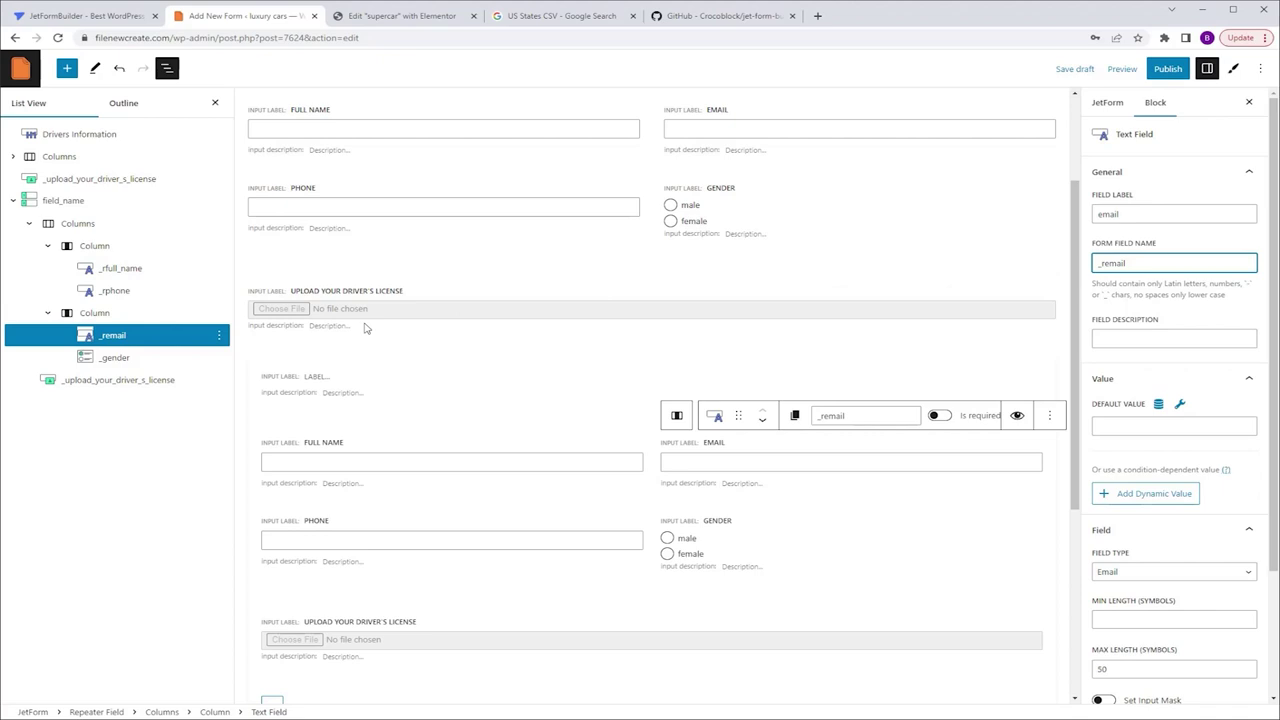
pyautogui.click(179, 355)
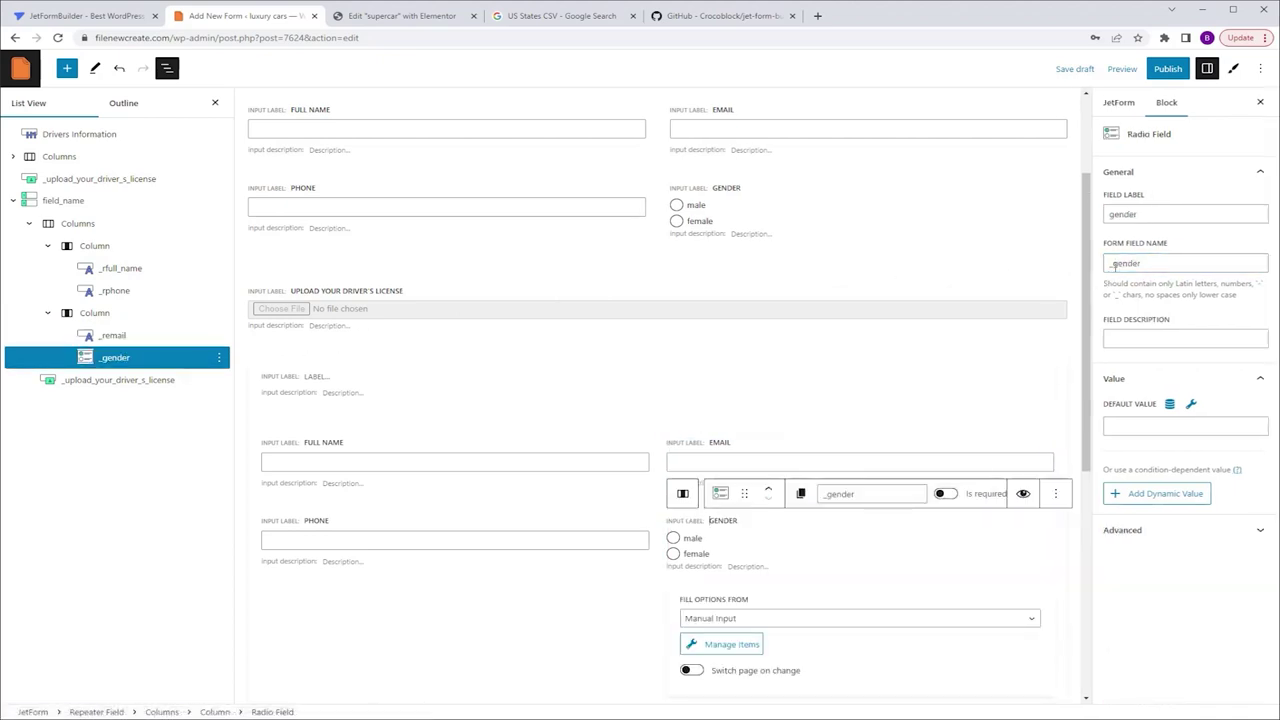
pyautogui.click(1114, 265)
pyautogui.write('r')
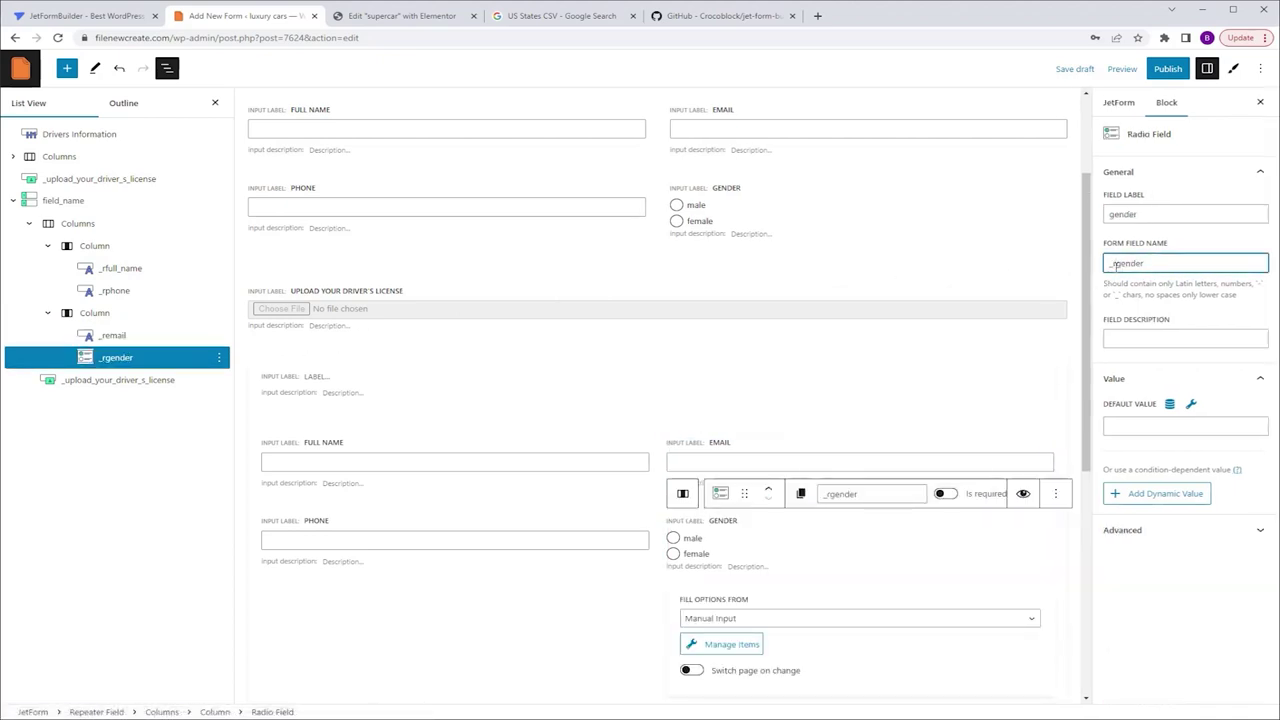
# Set the form field name of the repeater's license upload field to _rupload_your_driver_s_license.
pyautogui.click(85, 383)
pyautogui.click(1101, 263)
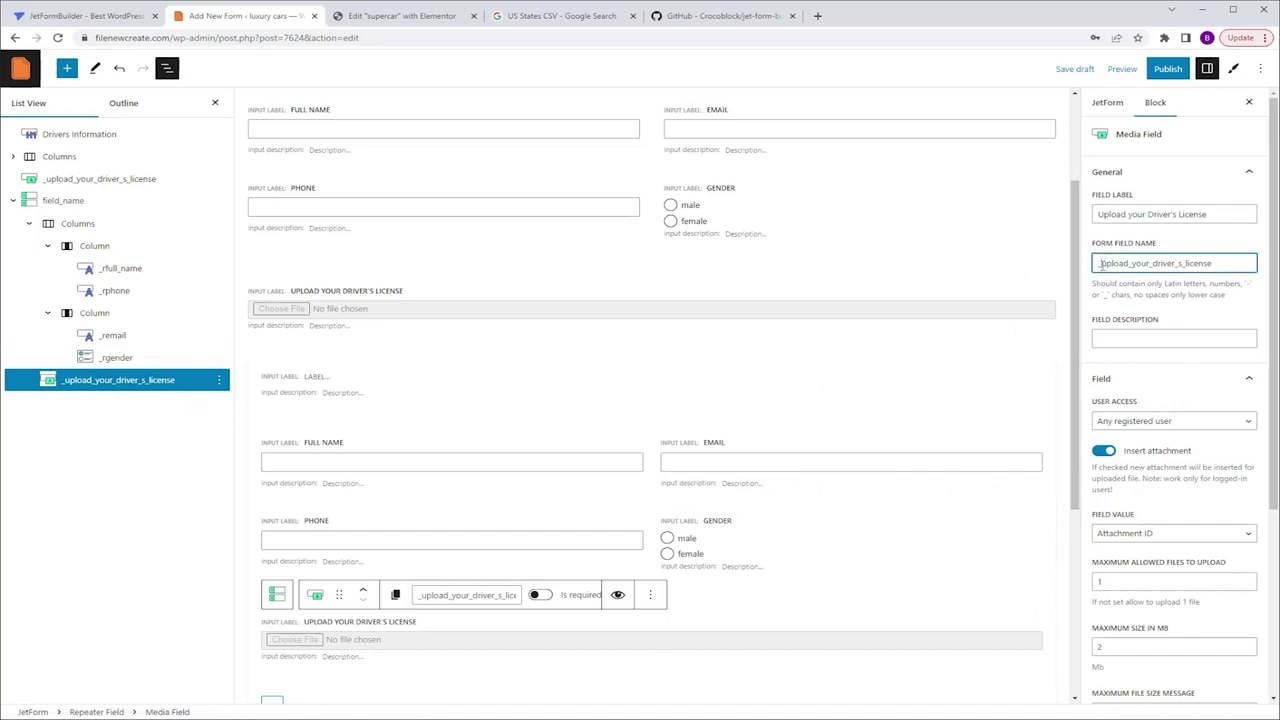
pyautogui.write('r')
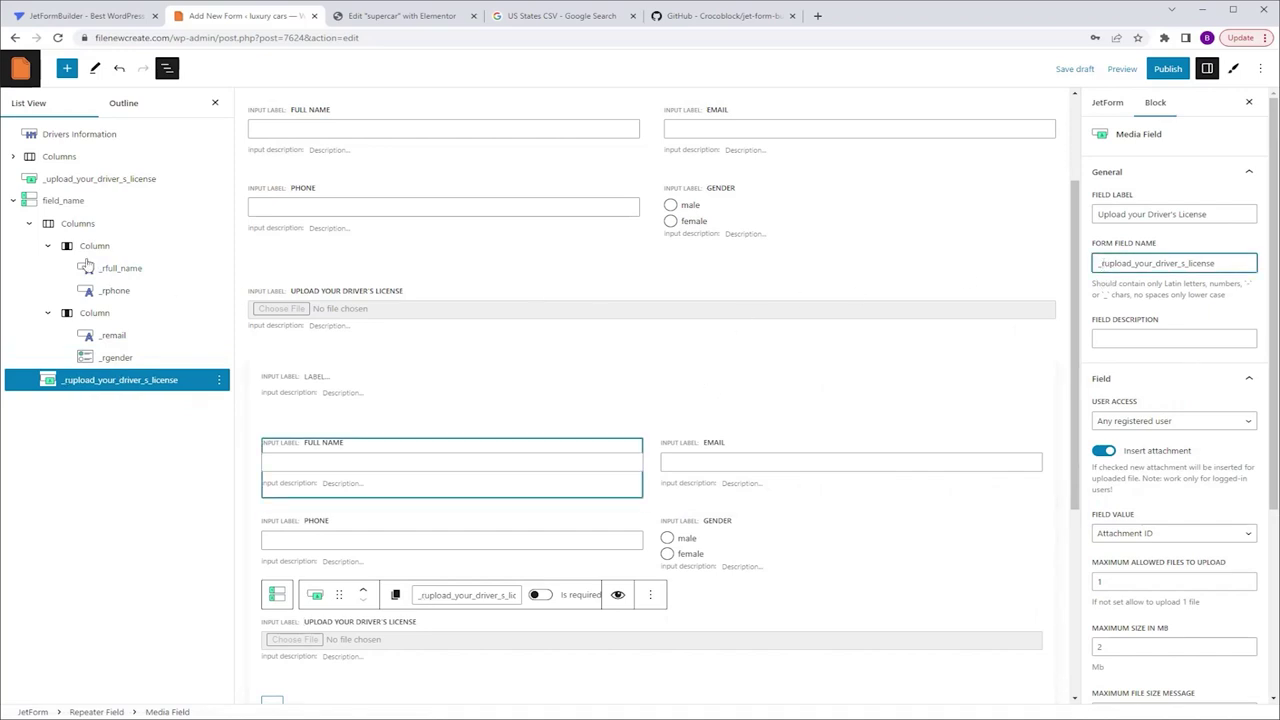
# Set the repeater's form field name to _adddriver and its add new item label to "add driver".
pyautogui.click(75, 205)
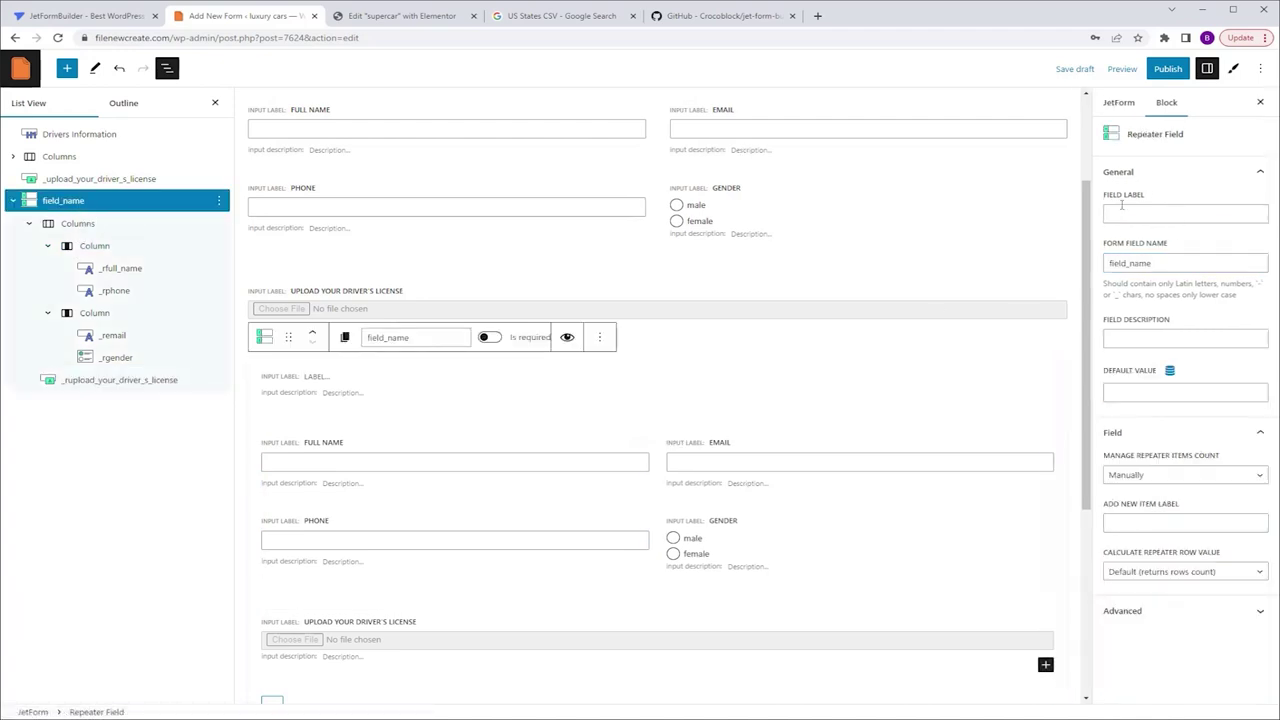
pyautogui.doubleClick(1145, 262)
pyautogui.write('adddriver')
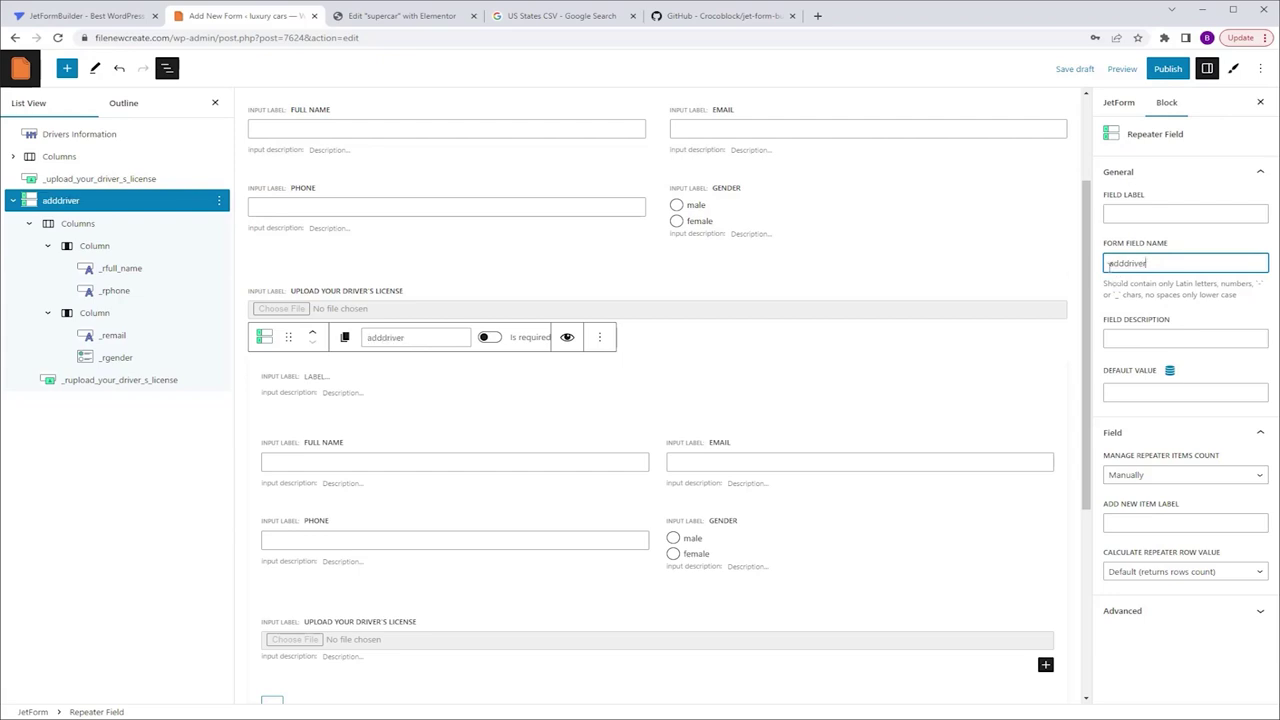
pyautogui.click(1108, 263)
pyautogui.write('_')
pyautogui.click(1140, 523)
pyautogui.write('add driver')
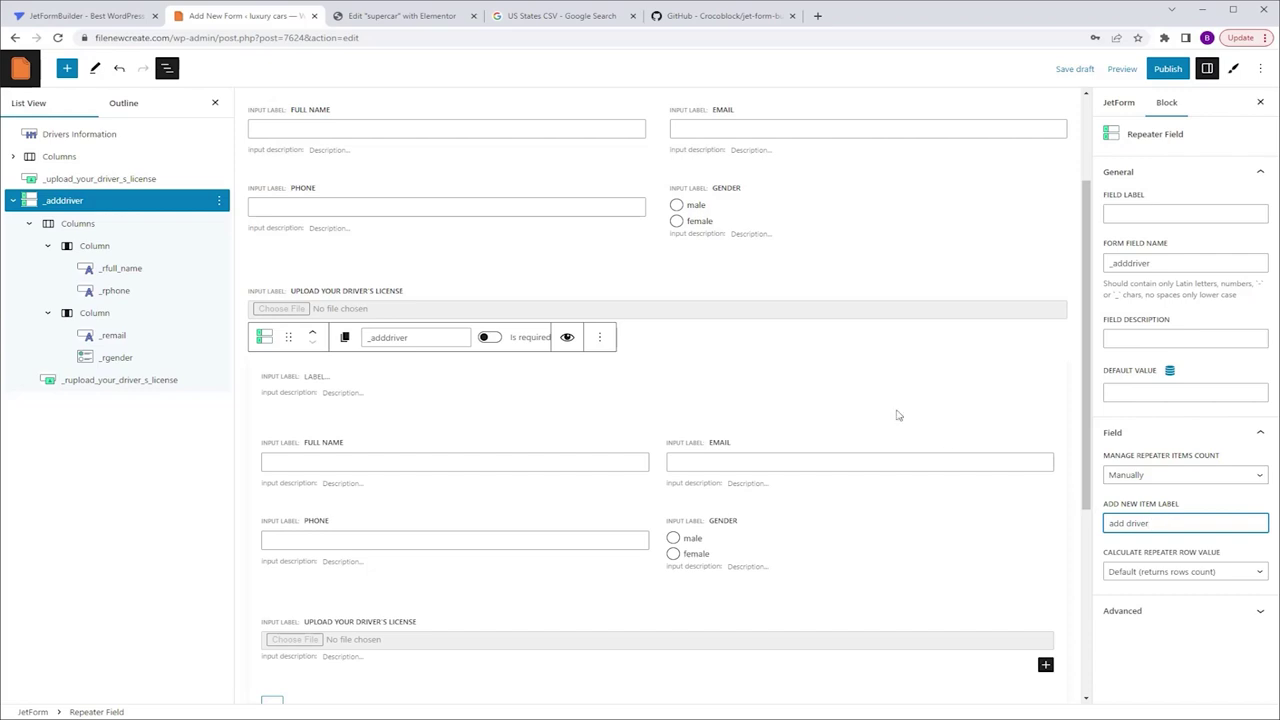
# Make the original full name, email and gender fields above the repeater required.
pyautogui.click(578, 160)
pyautogui.click(527, 188)
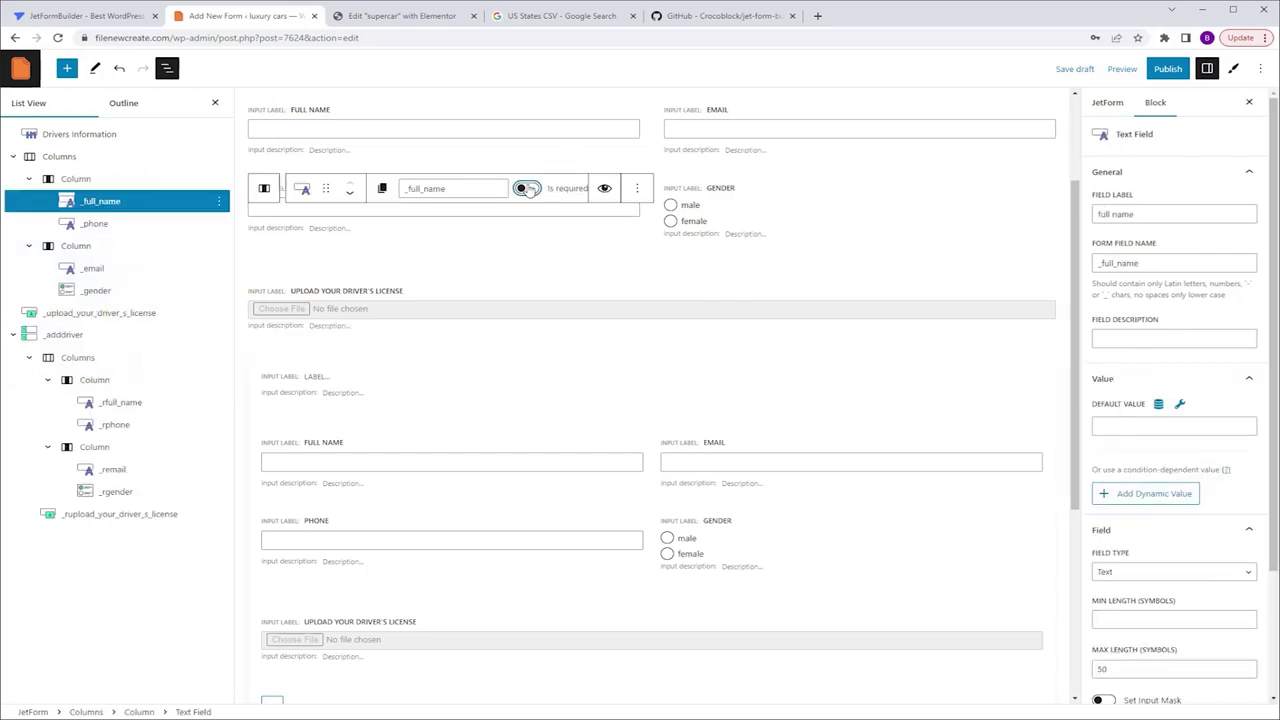
pyautogui.click(732, 150)
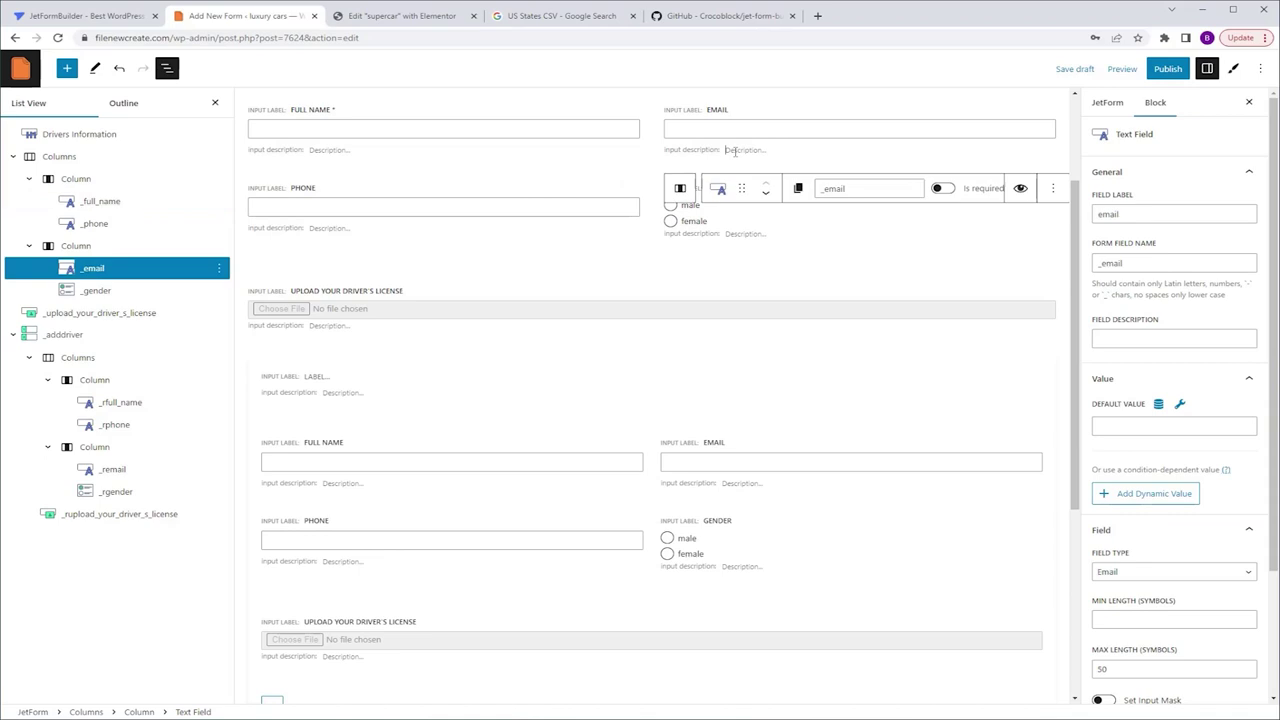
pyautogui.click(928, 188)
pyautogui.click(910, 210)
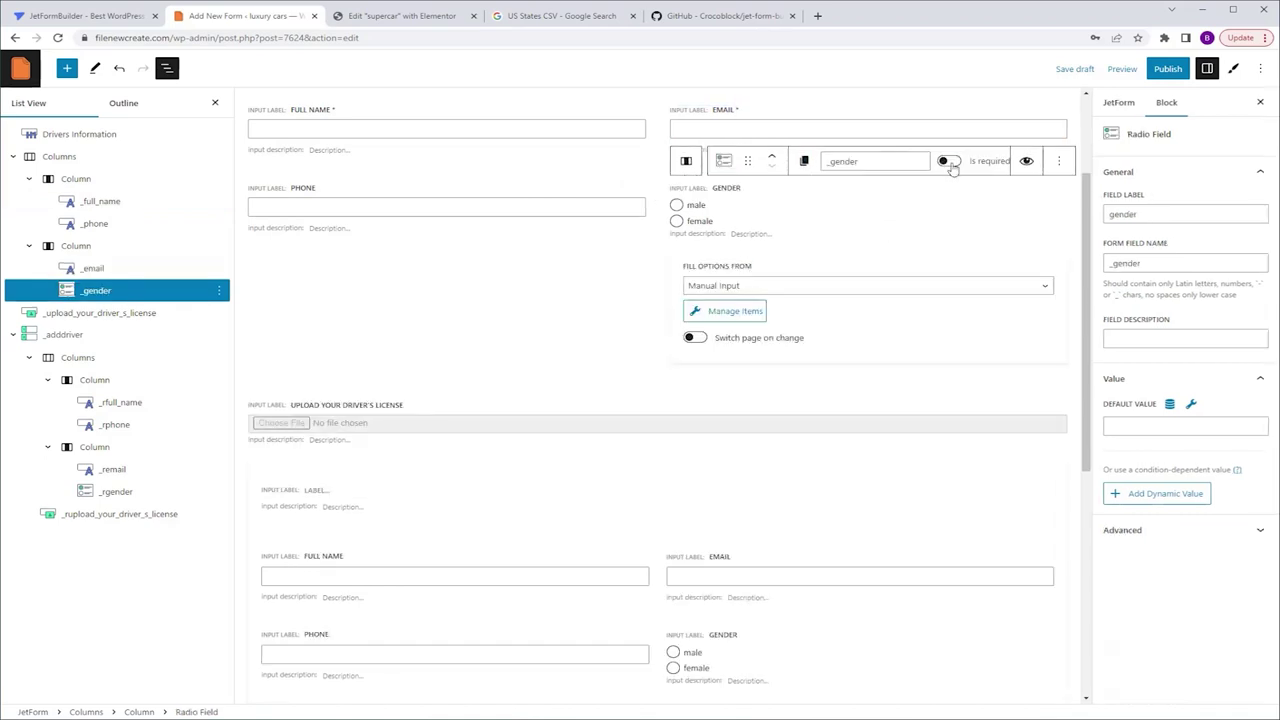
pyautogui.click(950, 162)
# Make the original phone and driver's license upload fields required, and publish the form.
pyautogui.click(620, 231)
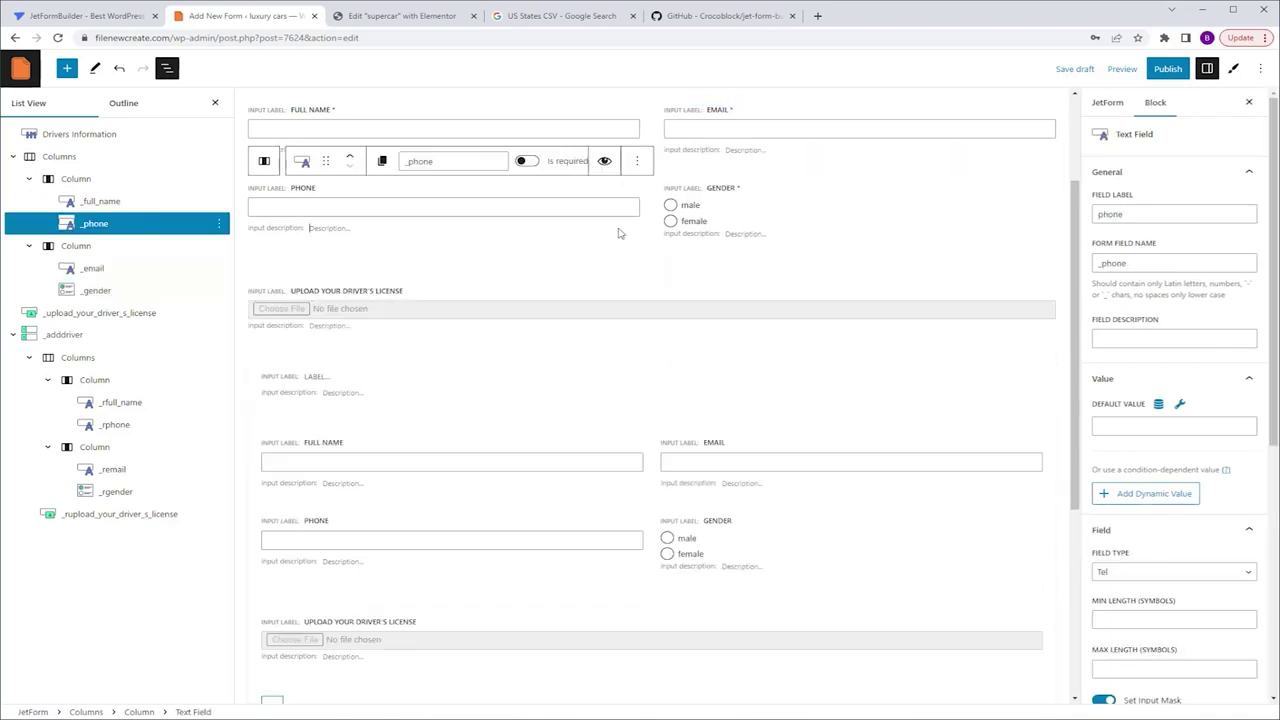
pyautogui.click(527, 161)
pyautogui.click(392, 334)
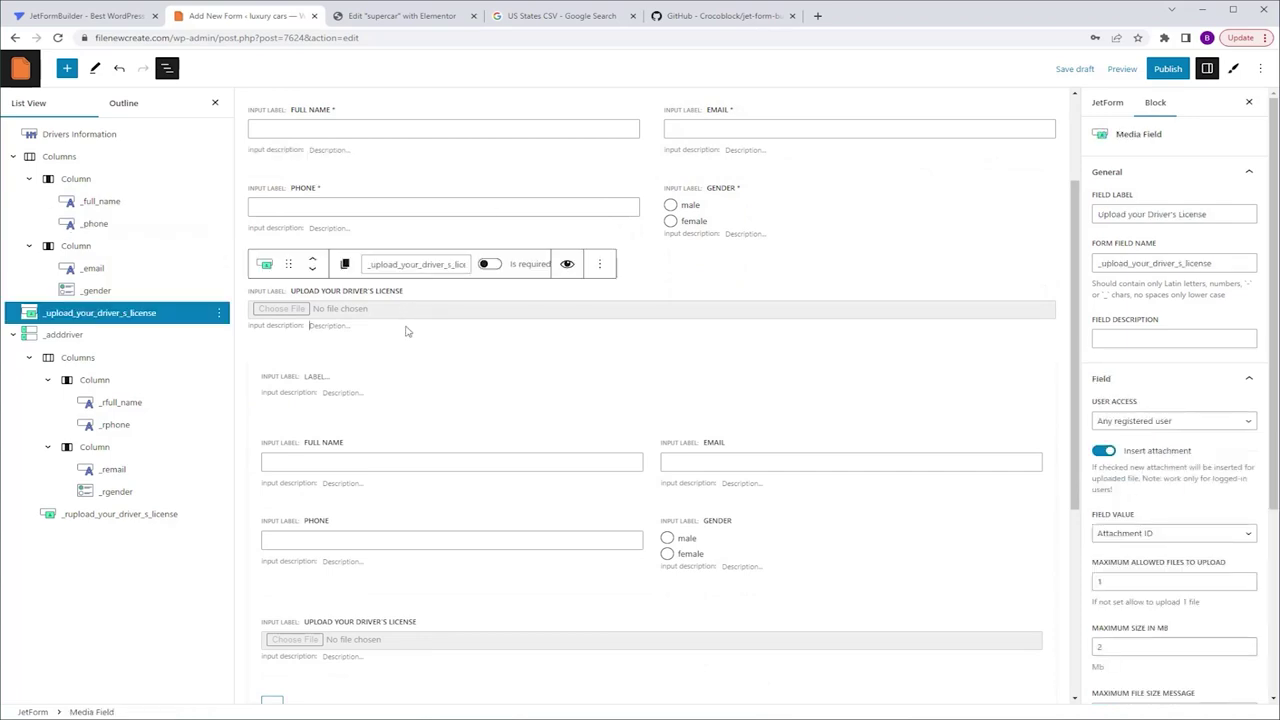
pyautogui.click(489, 264)
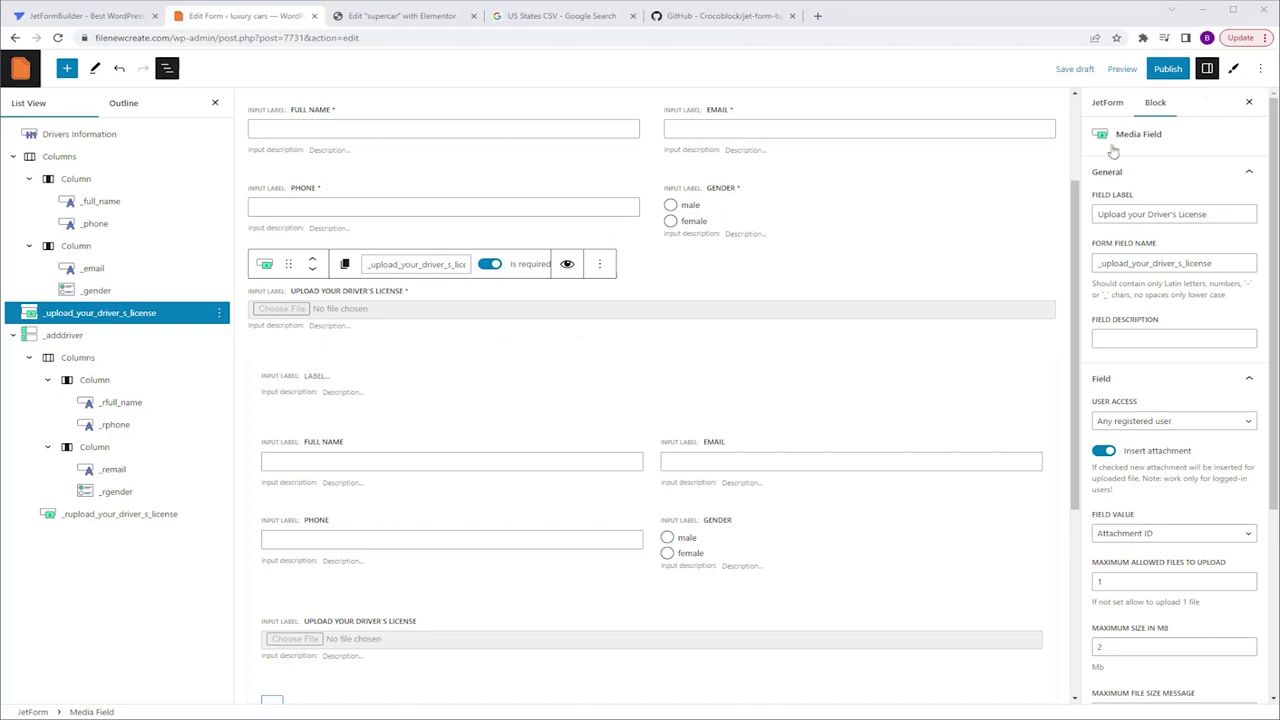
pyautogui.click(1168, 68)
pyautogui.click(1178, 72)
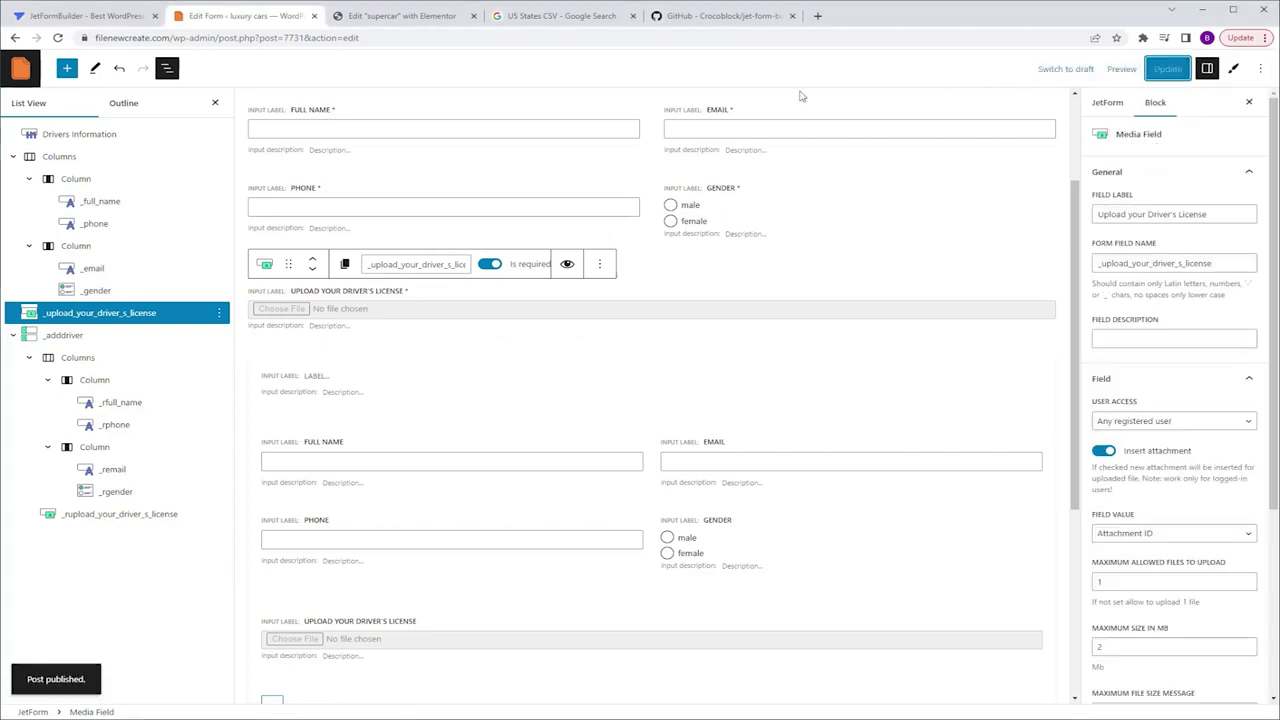
# Switch to the supercar page in Elementor and add a JetForm widget showing the Supercar Booking form to the empty container.
pyautogui.click(405, 18)
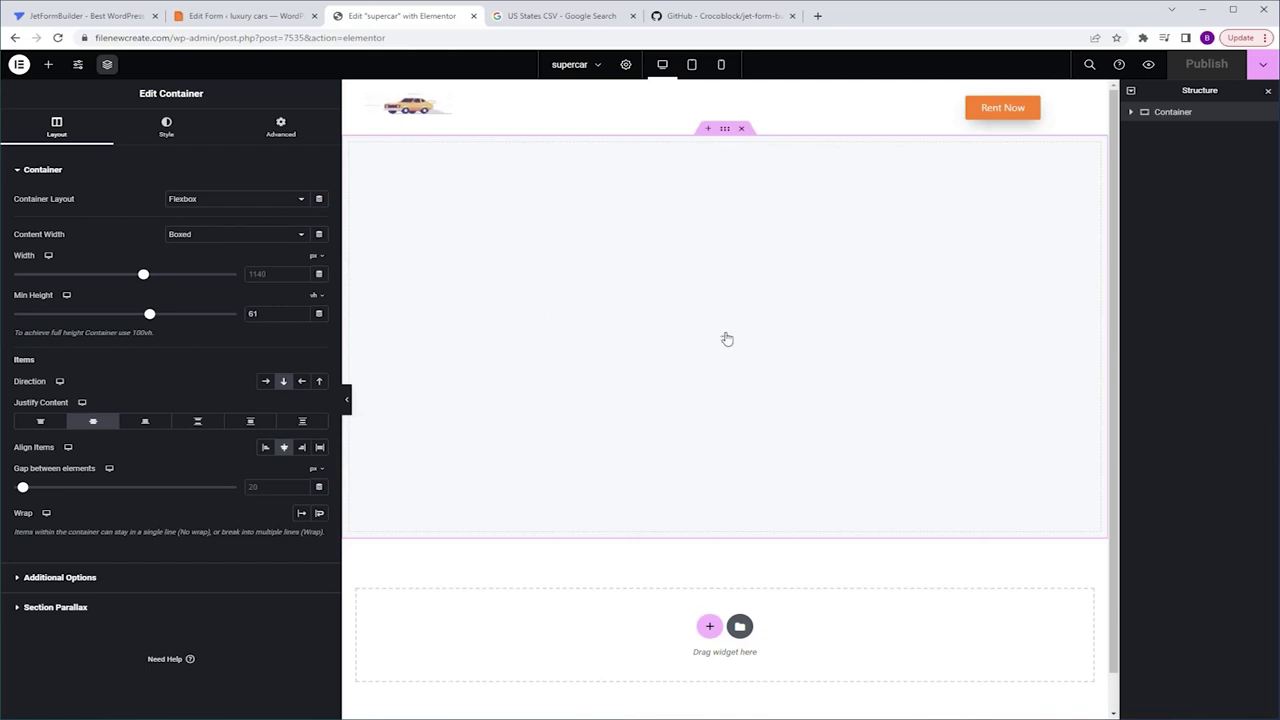
pyautogui.click(727, 339)
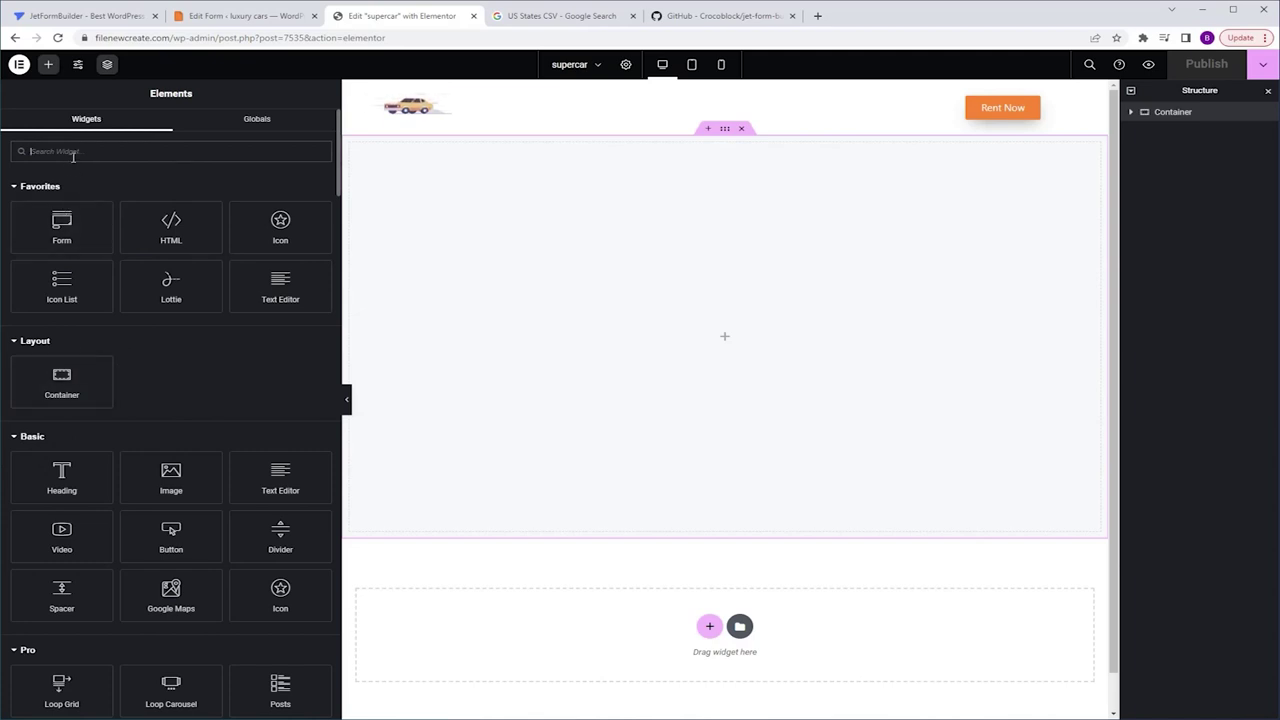
pyautogui.write('jetform')
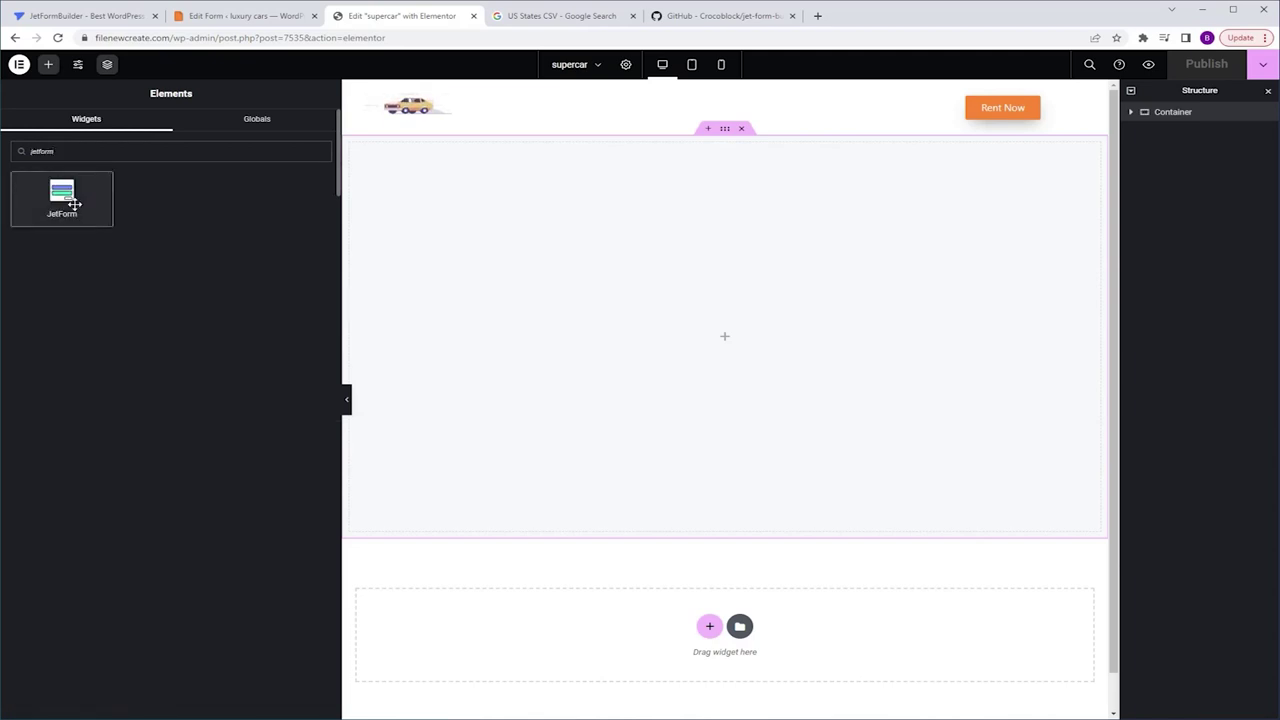
pyautogui.click(60, 198)
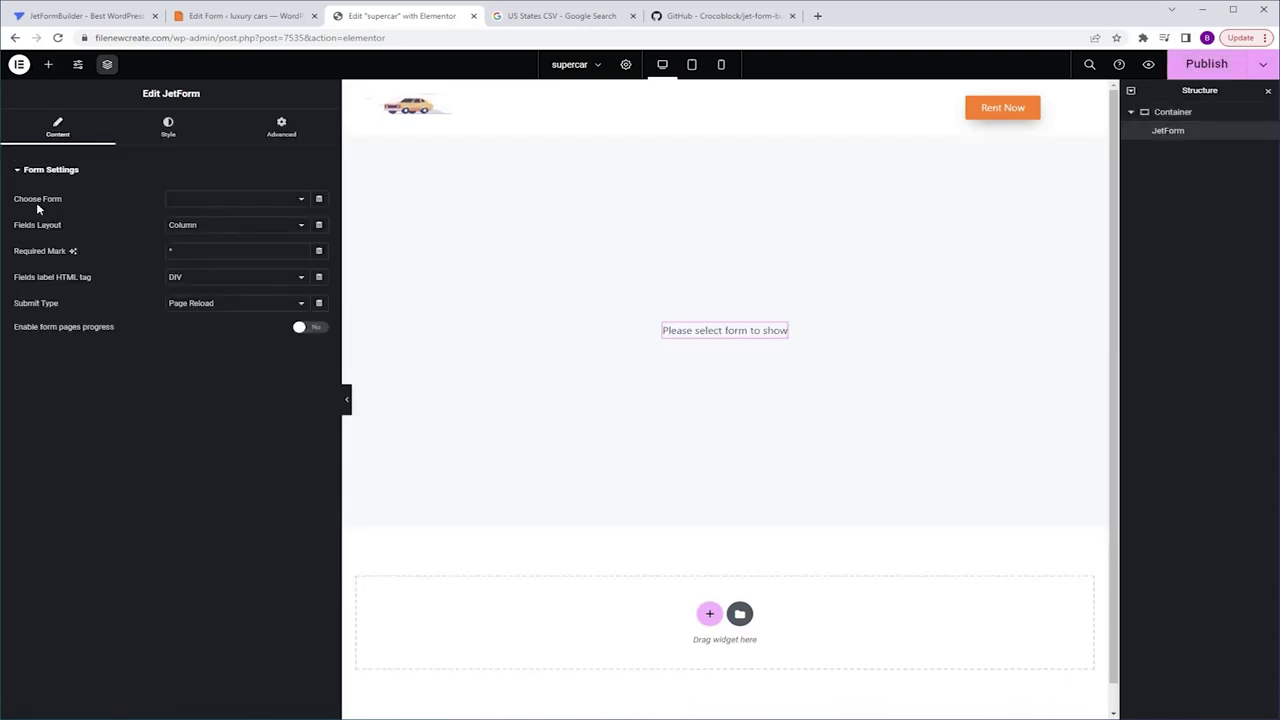
pyautogui.click(251, 200)
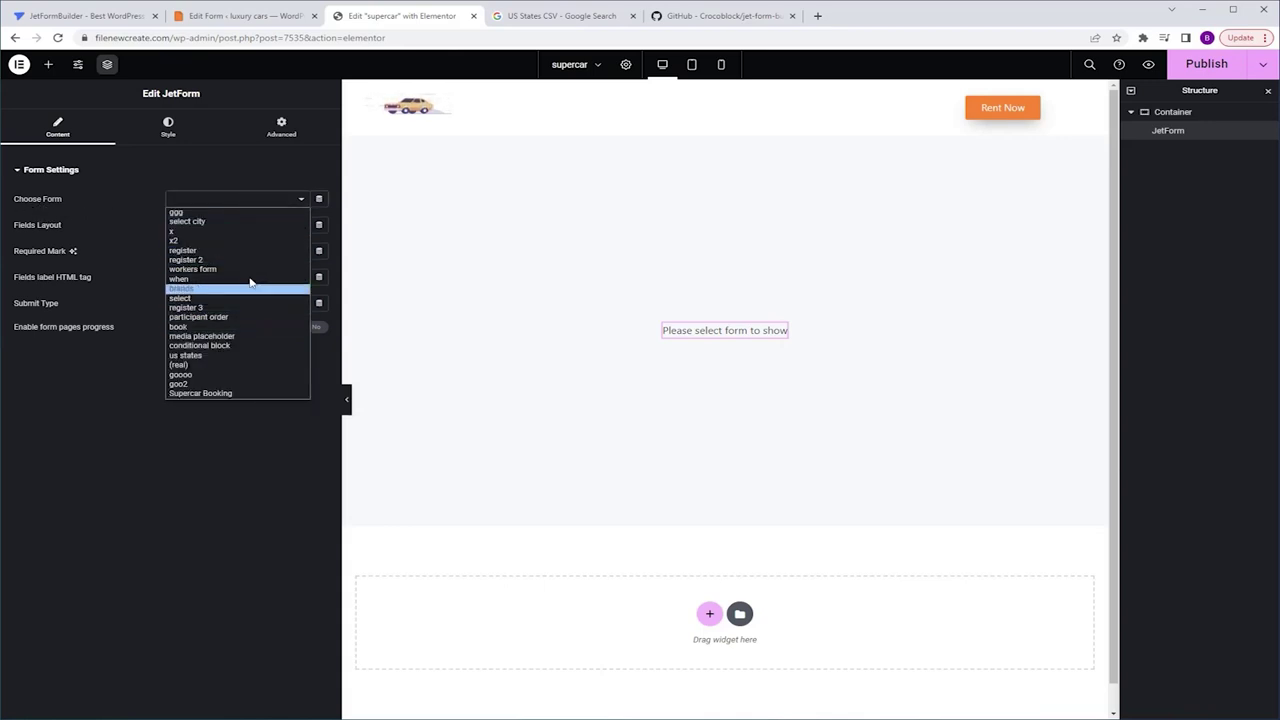
pyautogui.click(221, 393)
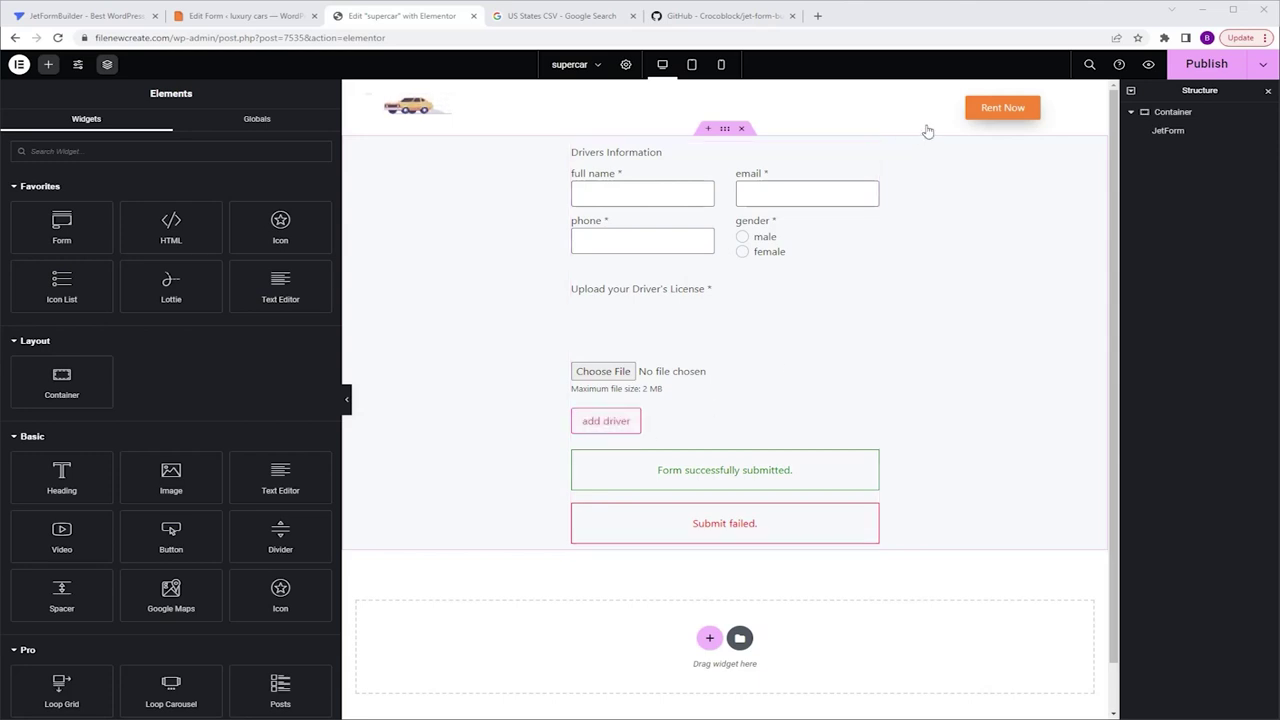
# Publish the supercar page and open its preview.
pyautogui.click(1203, 64)
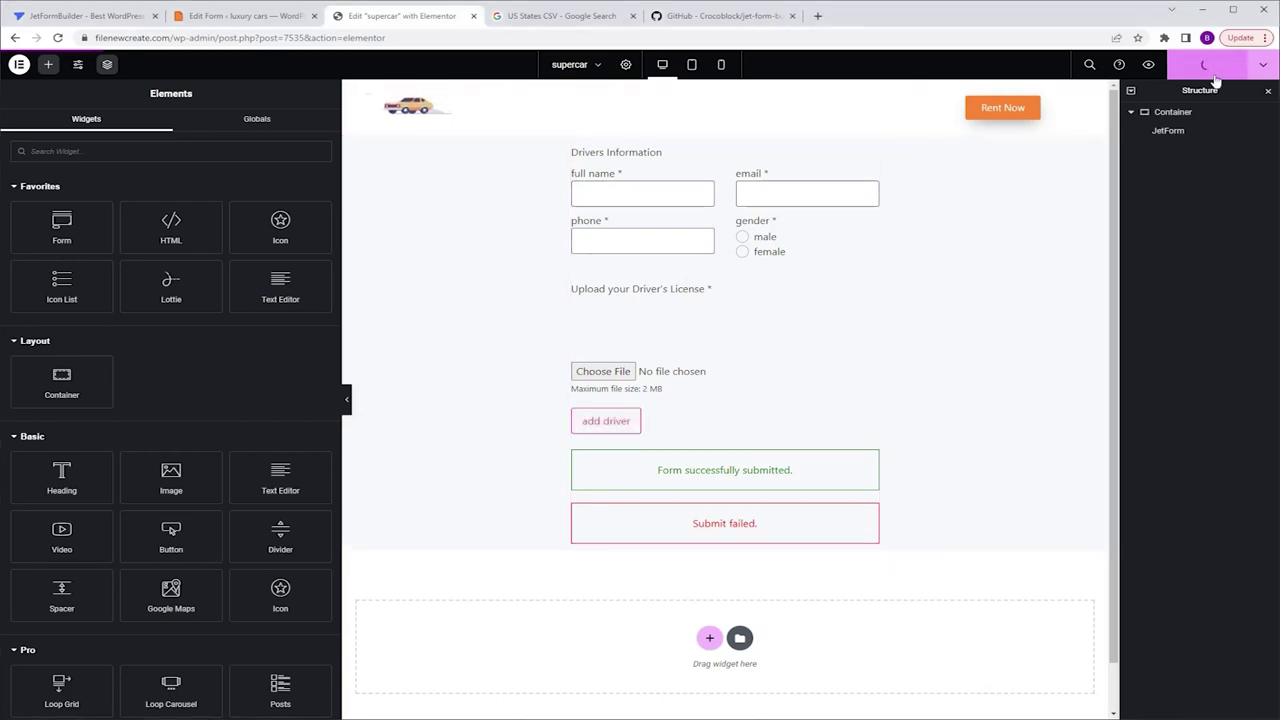
pyautogui.click(1148, 64)
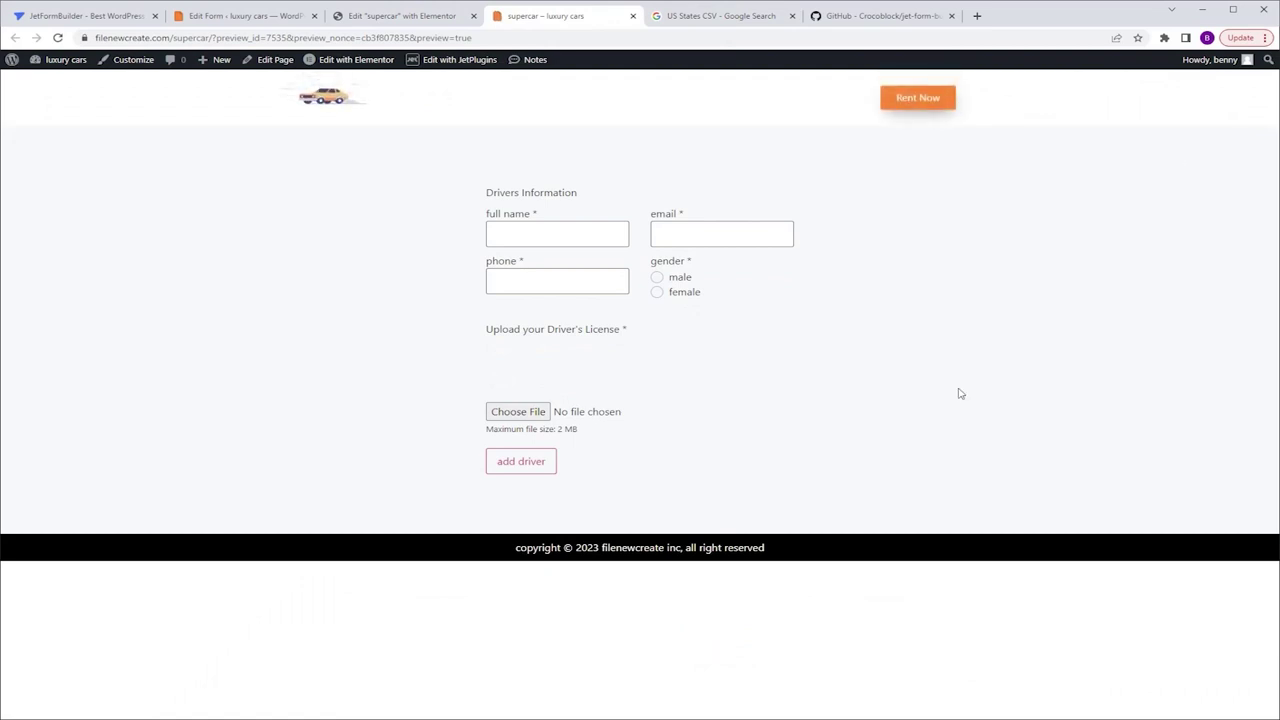
# Test the repeater in the page preview by adding three driver entries and removing all of them.
pyautogui.click(520, 465)
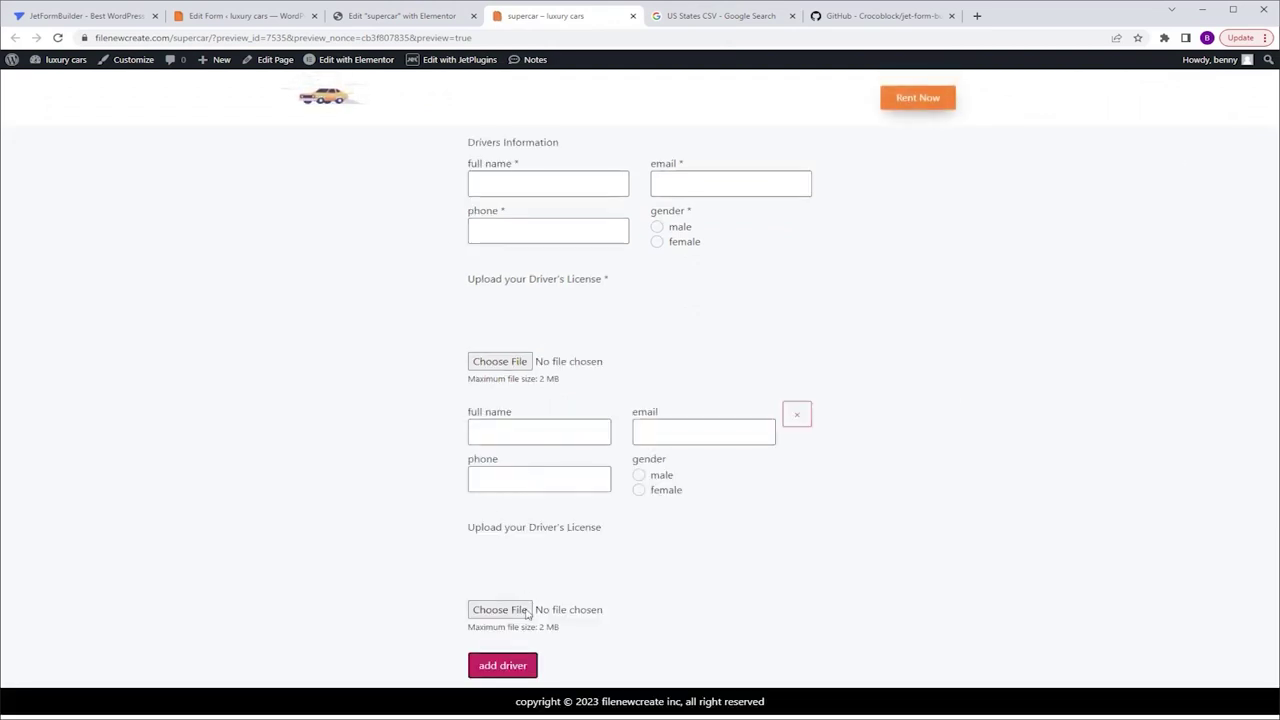
pyautogui.click(514, 667)
pyautogui.scroll(-3, 521, 650)
pyautogui.click(505, 668)
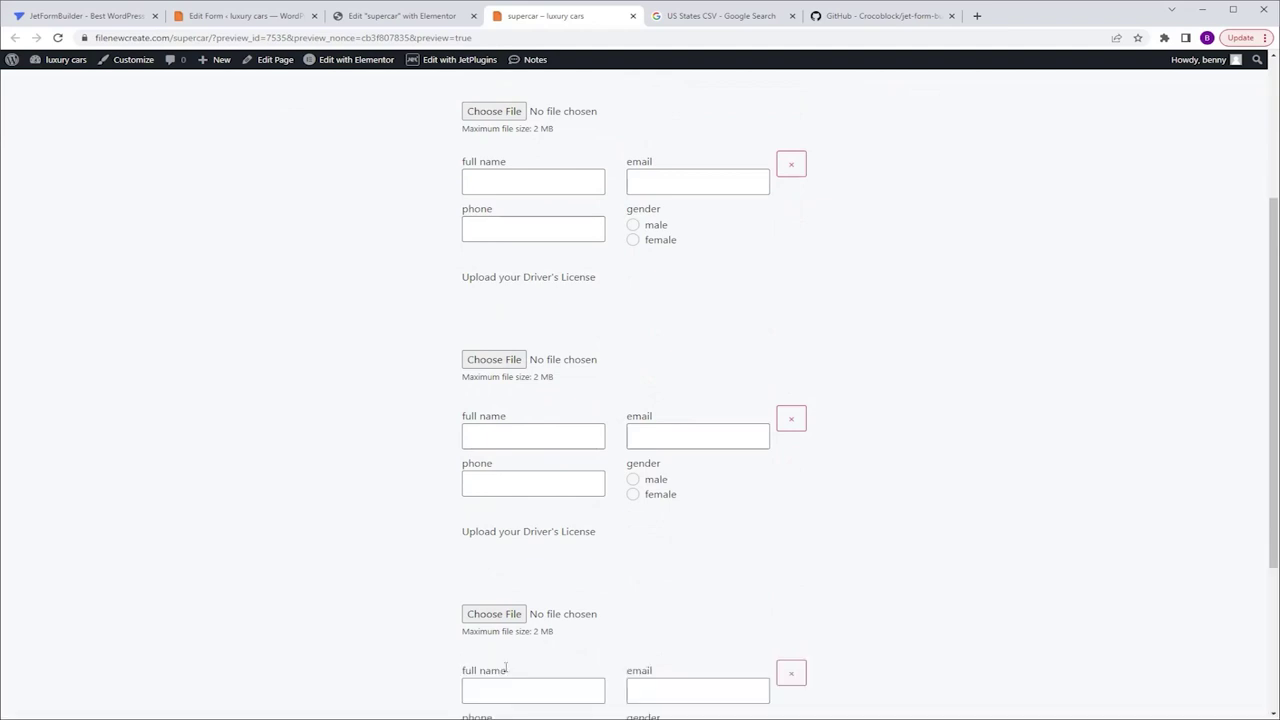
pyautogui.click(791, 673)
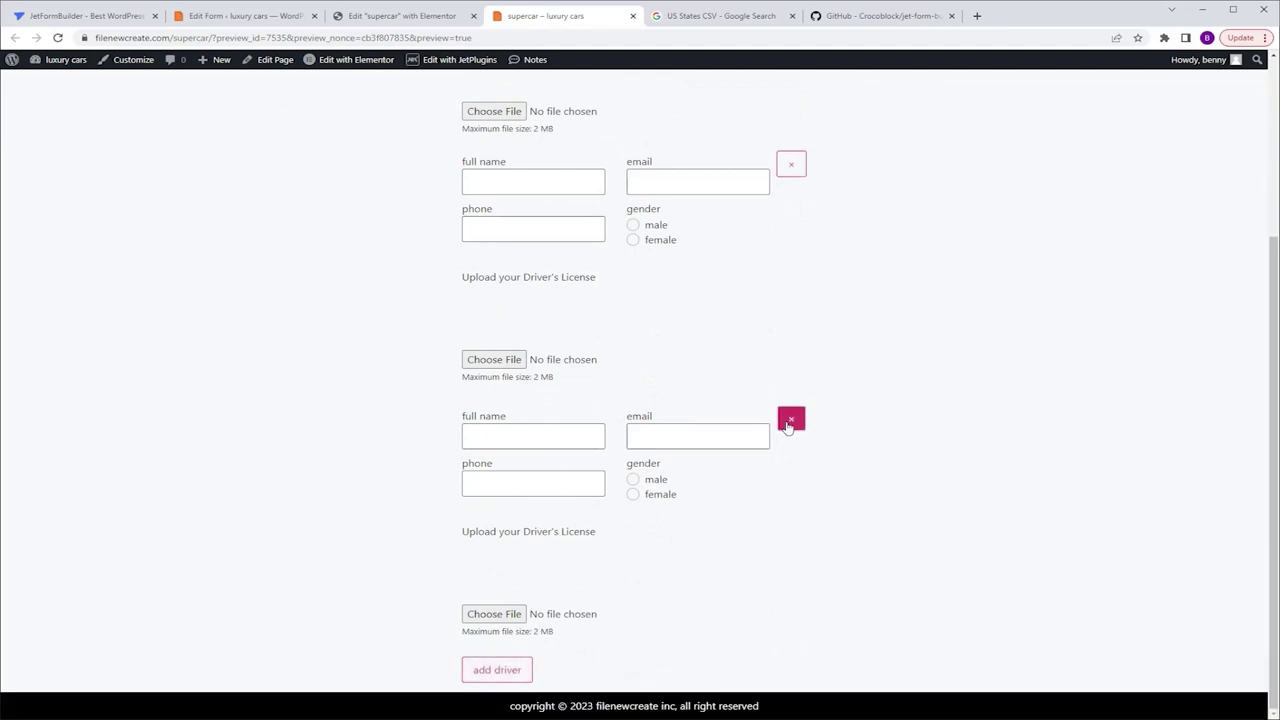
pyautogui.click(791, 418)
pyautogui.click(801, 418)
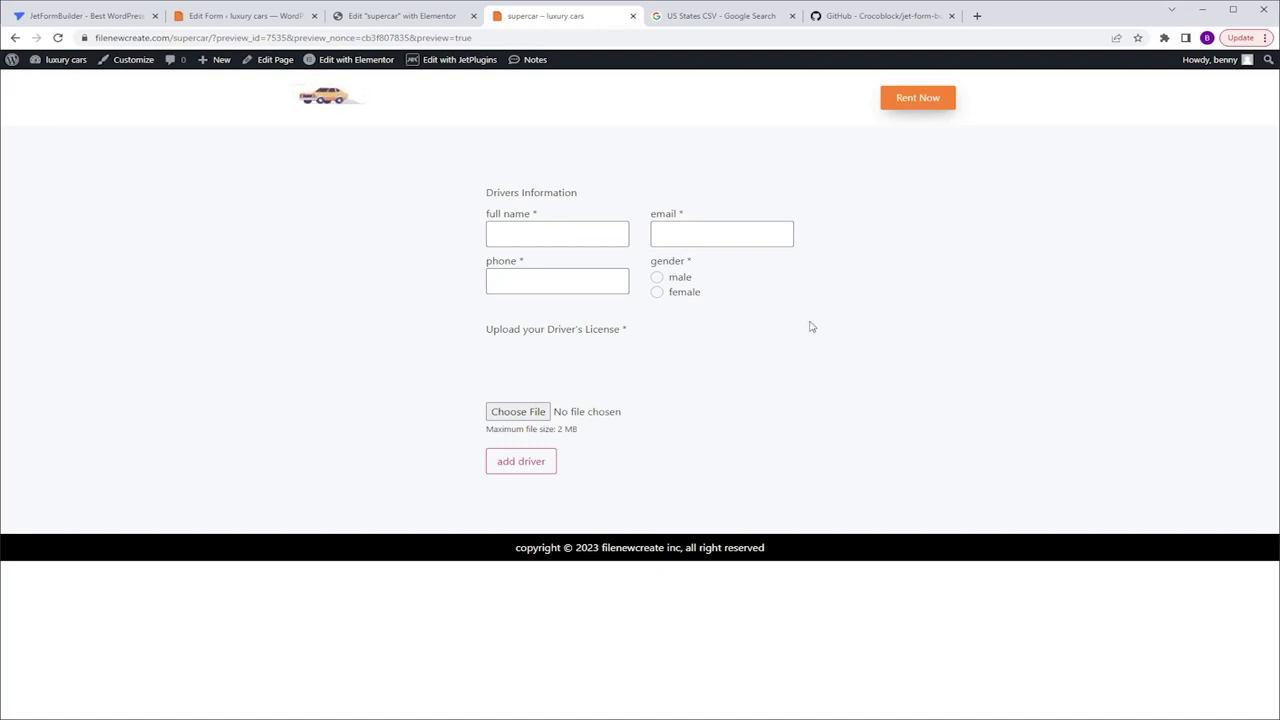
# Back in the form editor, duplicate the Drivers Information heading, move the copy below the repeater and label it "Booking Details".
pyautogui.click(245, 16)
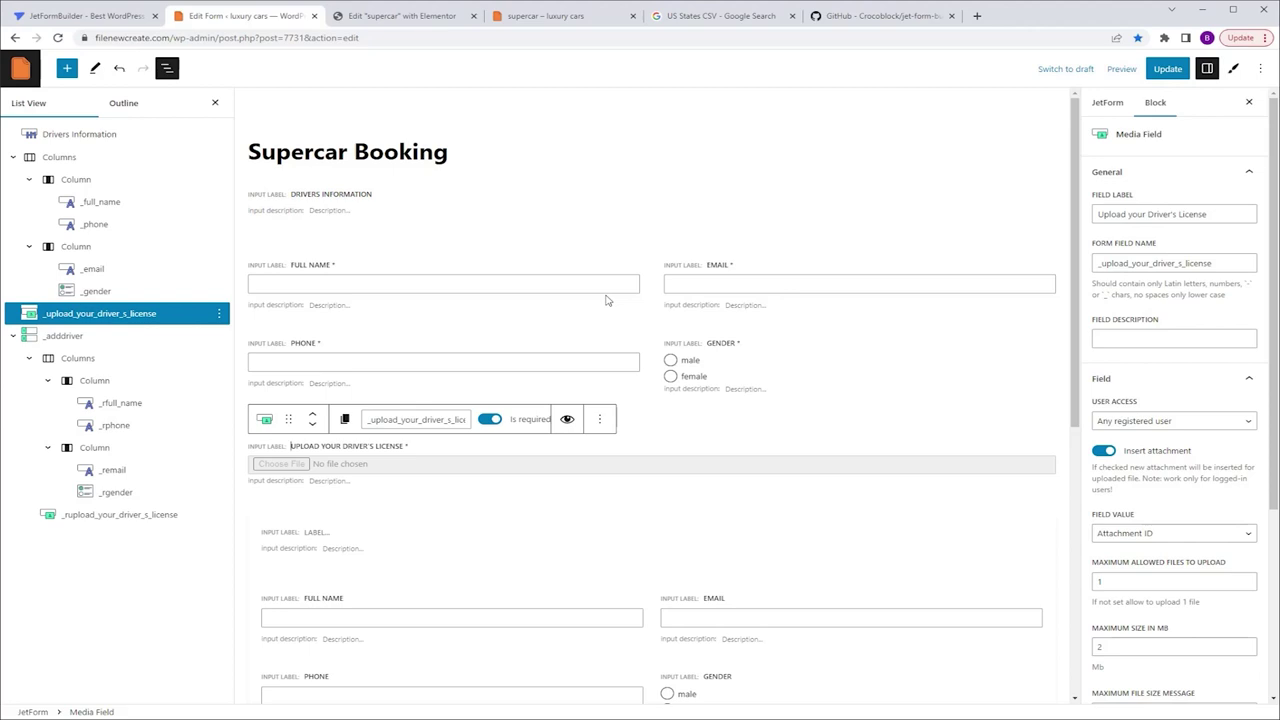
pyautogui.click(110, 136)
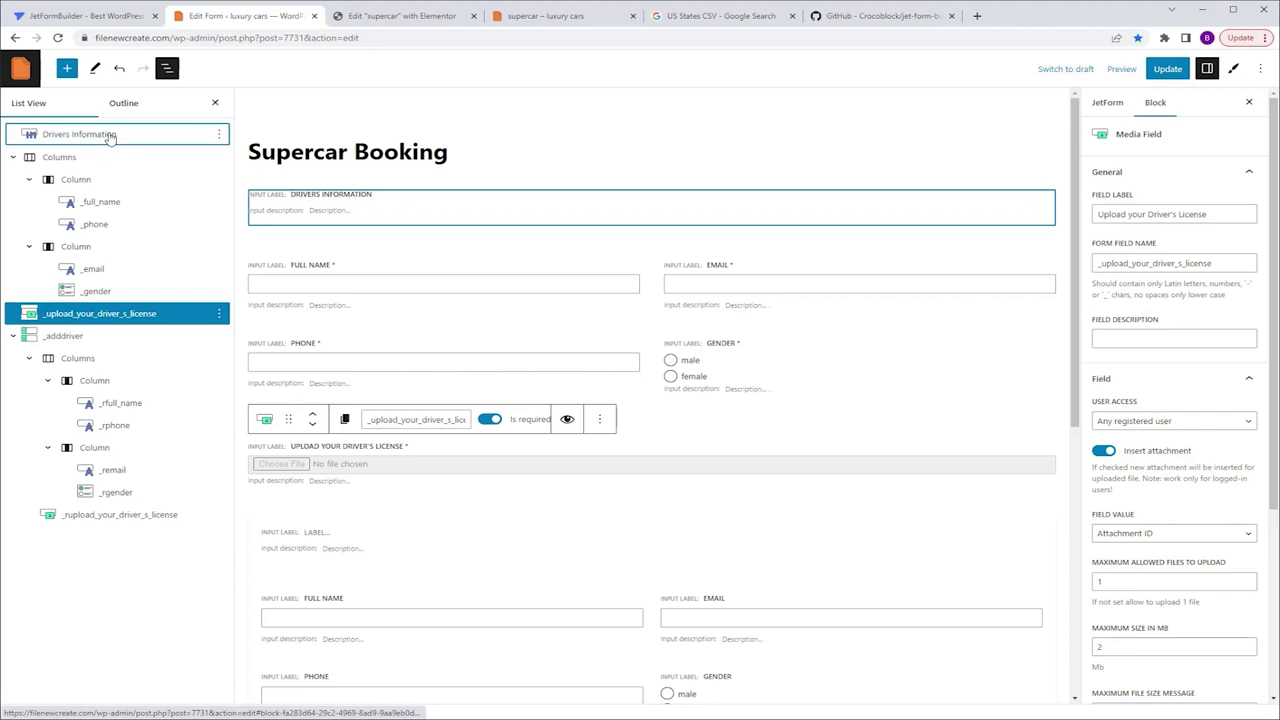
pyautogui.click(219, 134)
pyautogui.click(232, 189)
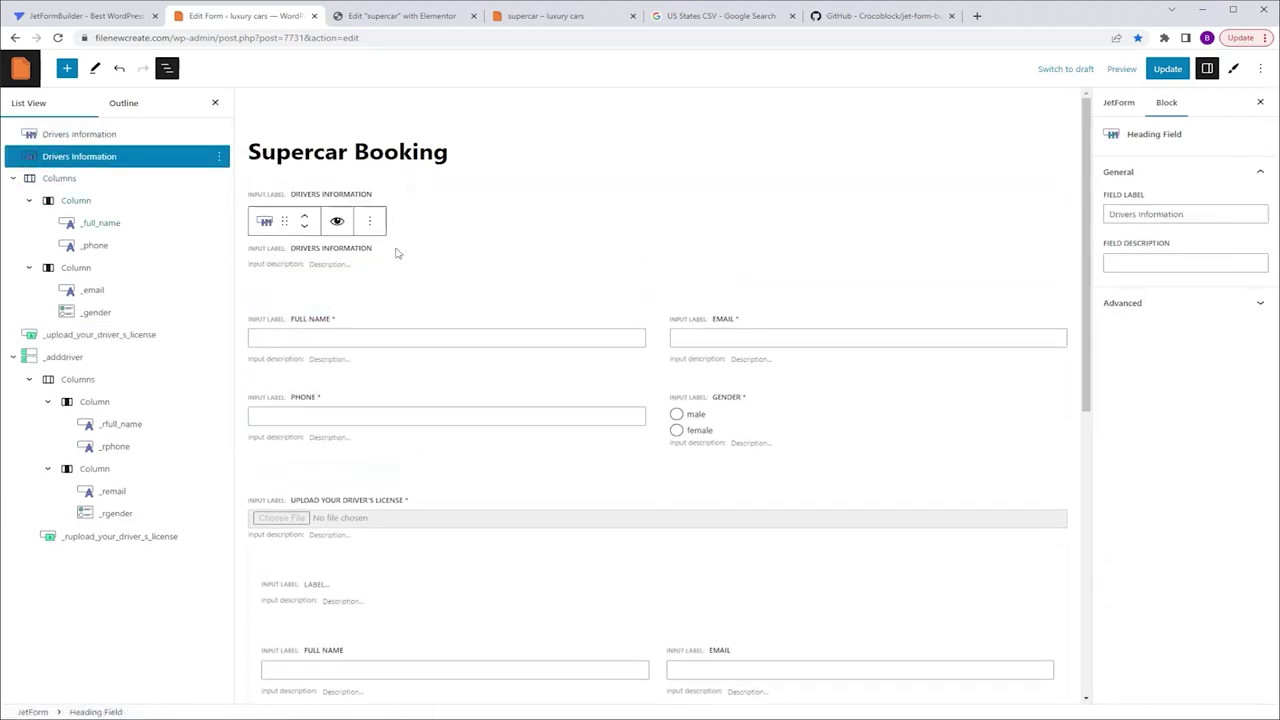
pyautogui.moveTo(284, 221); pyautogui.dragTo(604, 420)
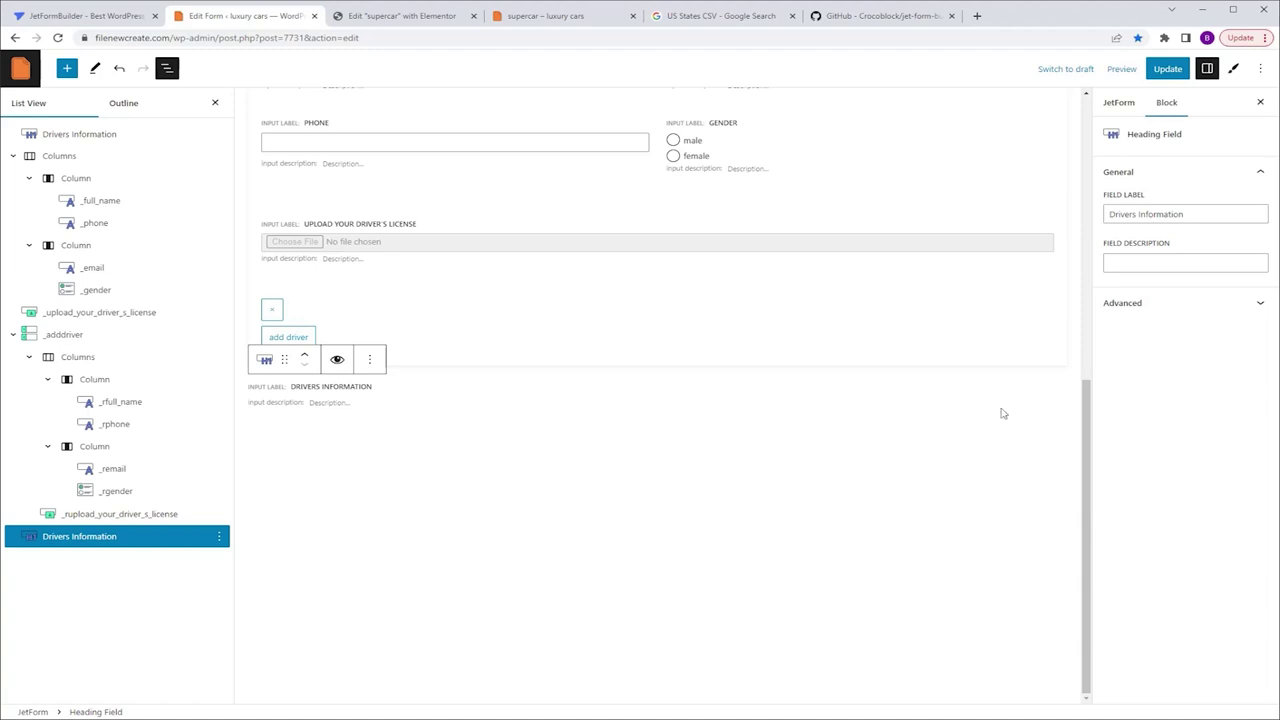
pyautogui.tripleClick(1185, 215)
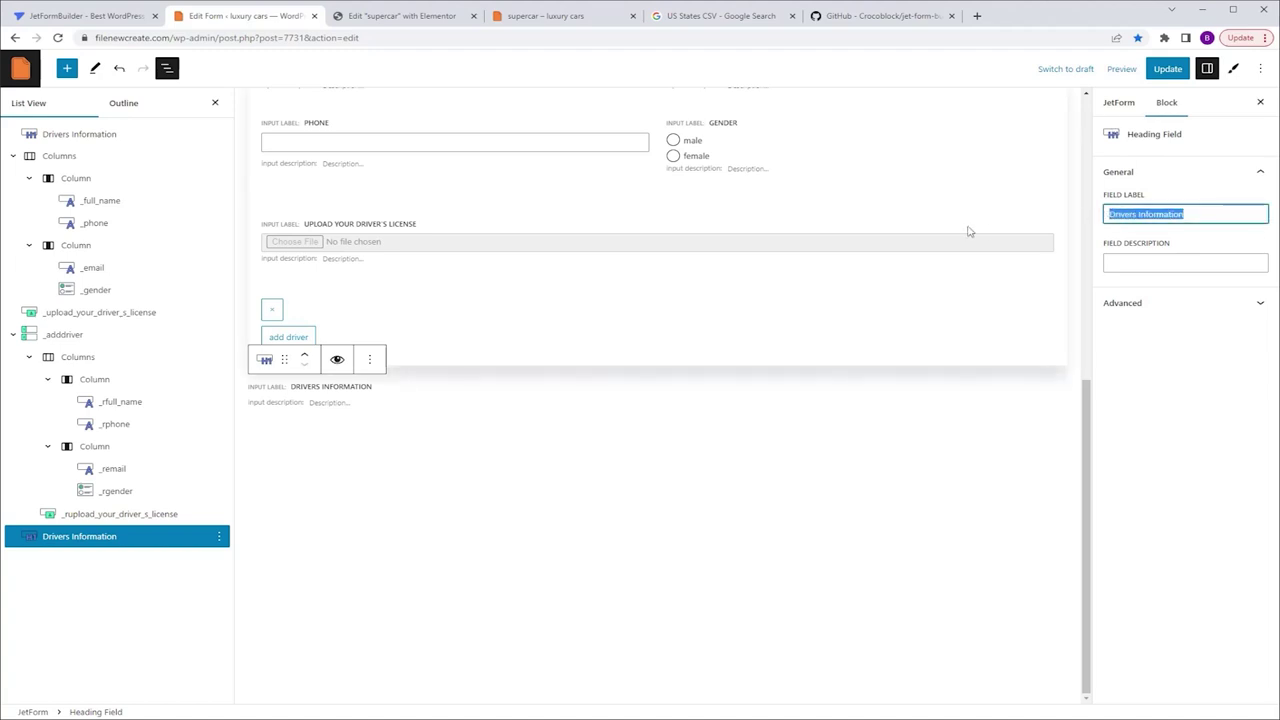
pyautogui.write('Booking Details')
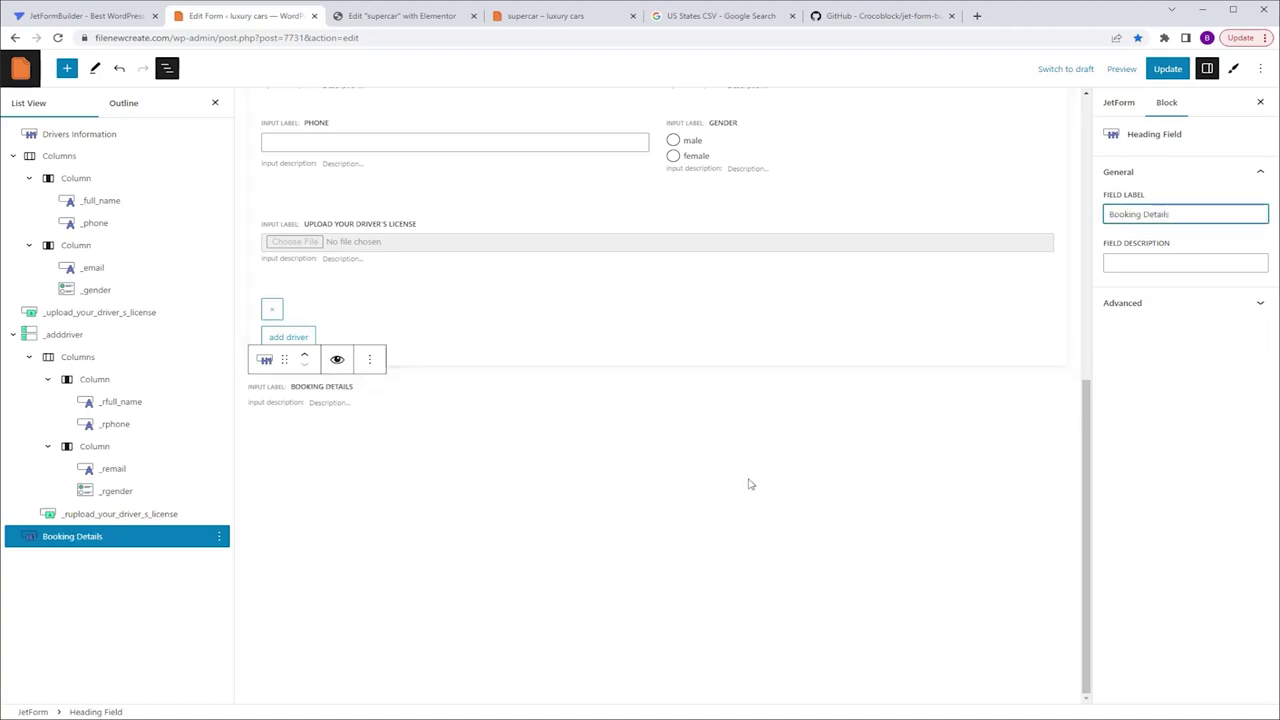
# Insert a Columns block with two equal columns below the Booking Details heading.
pyautogui.click(752, 485)
pyautogui.click(1047, 444)
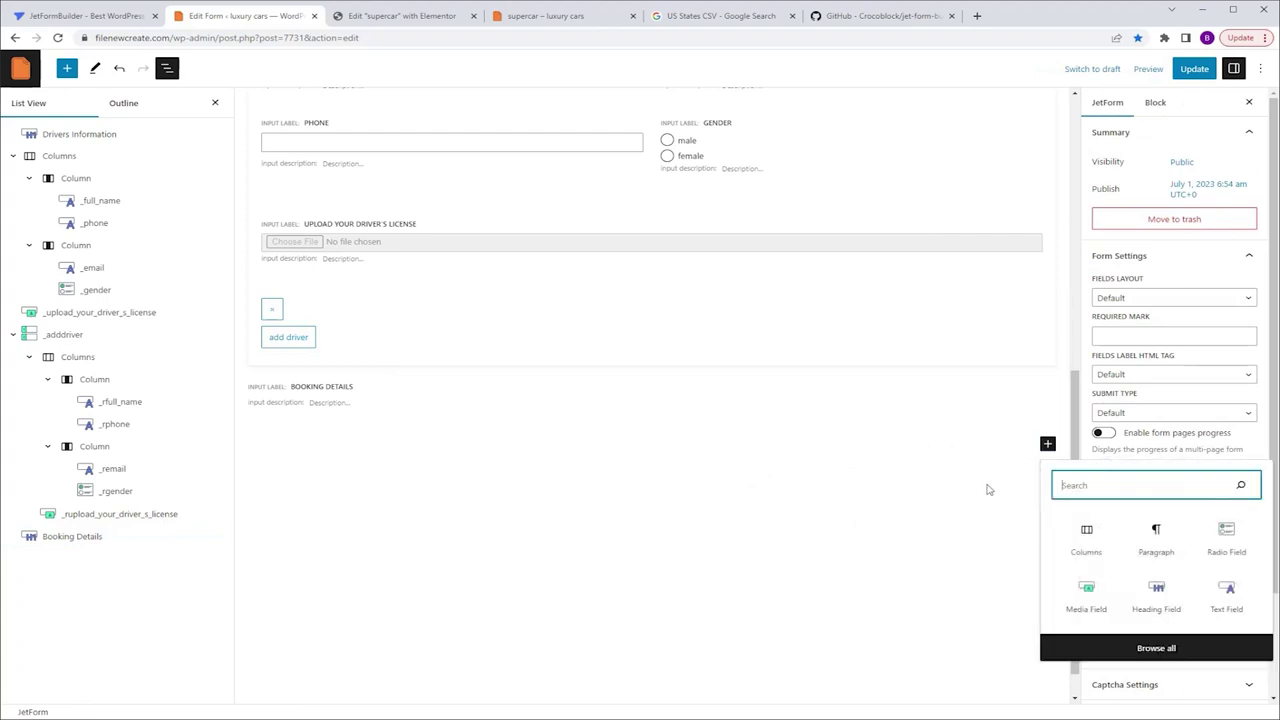
pyautogui.click(1081, 533)
pyautogui.click(347, 527)
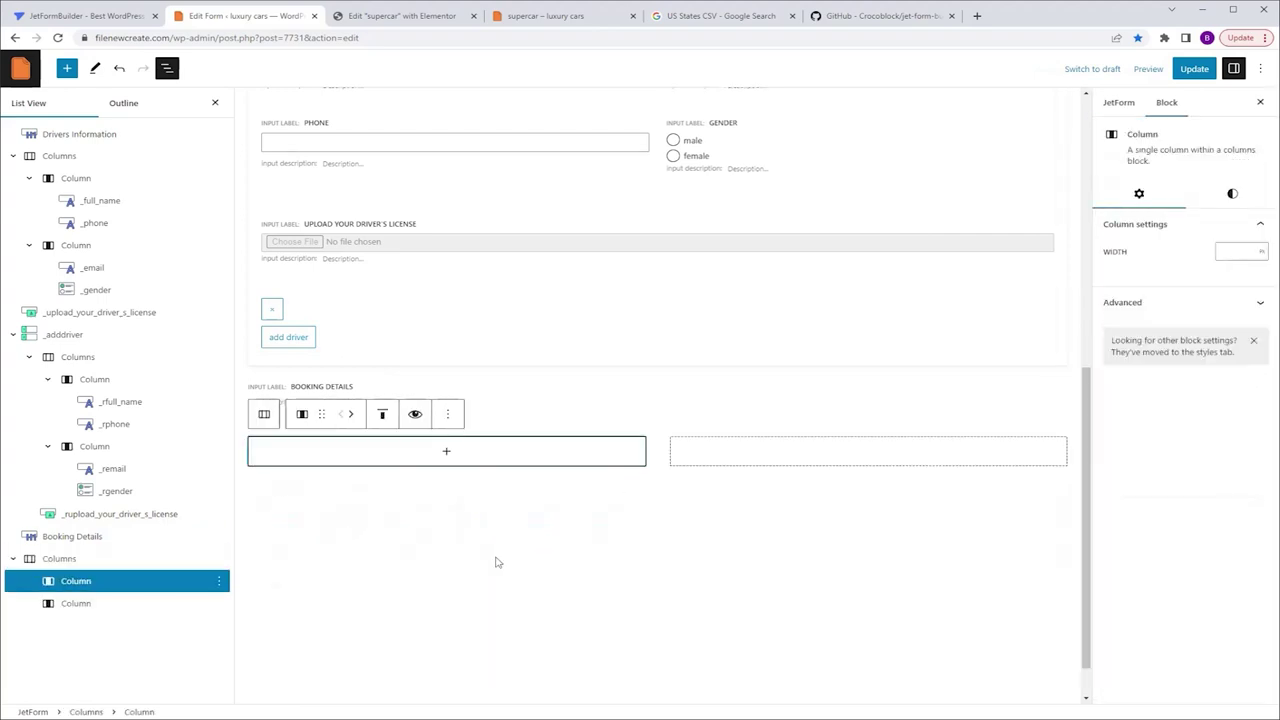
# Add a Radio Field to the first new column and fill its options from the terms of the brands taxonomy.
pyautogui.click(447, 456)
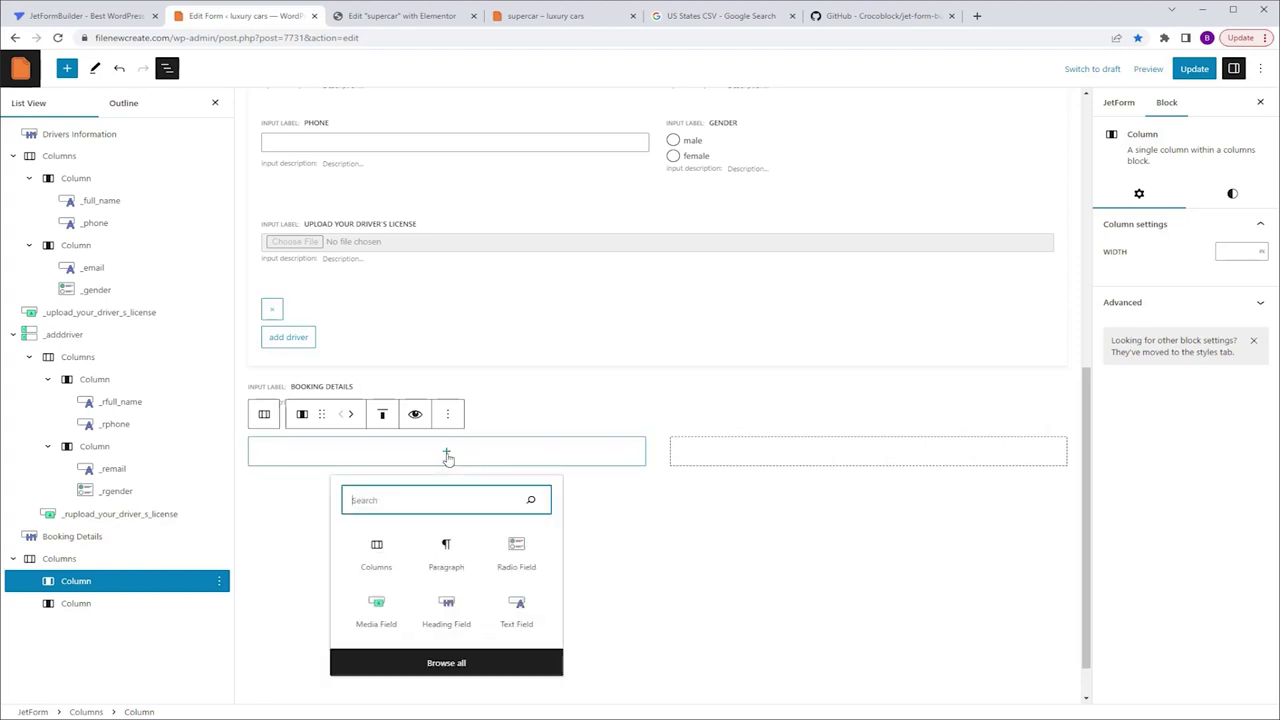
pyautogui.click(516, 552)
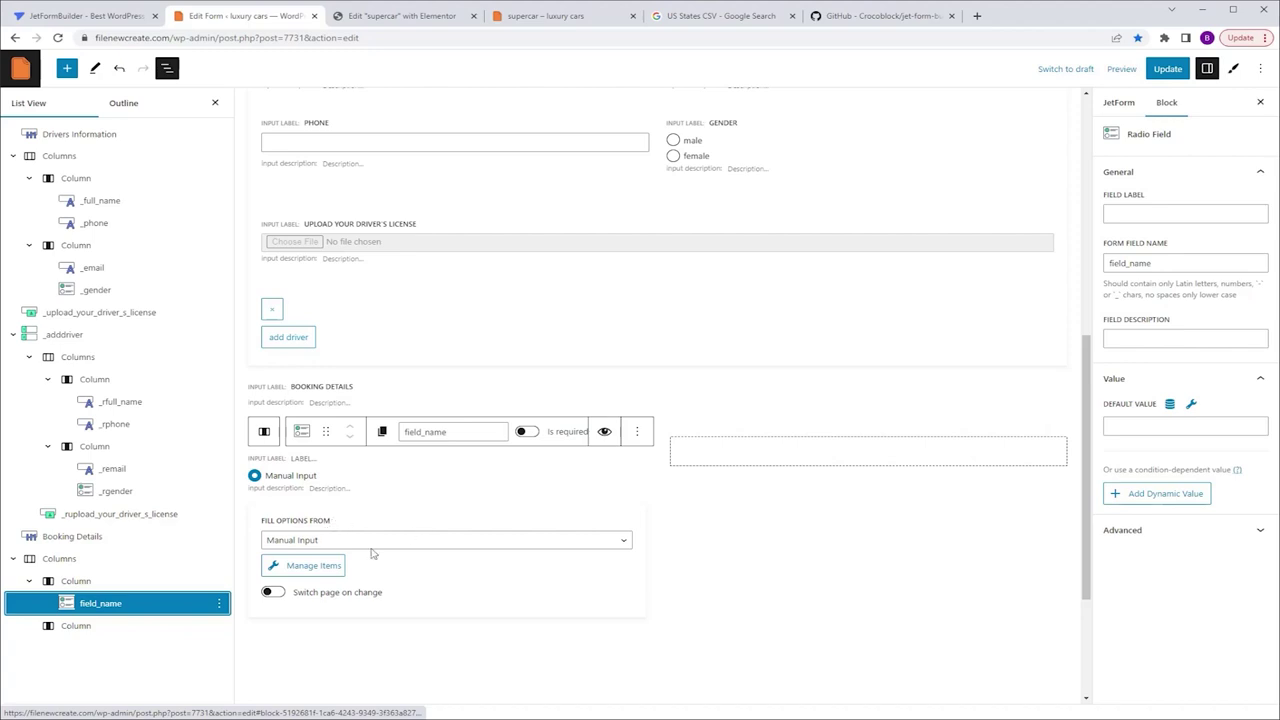
pyautogui.click(370, 545)
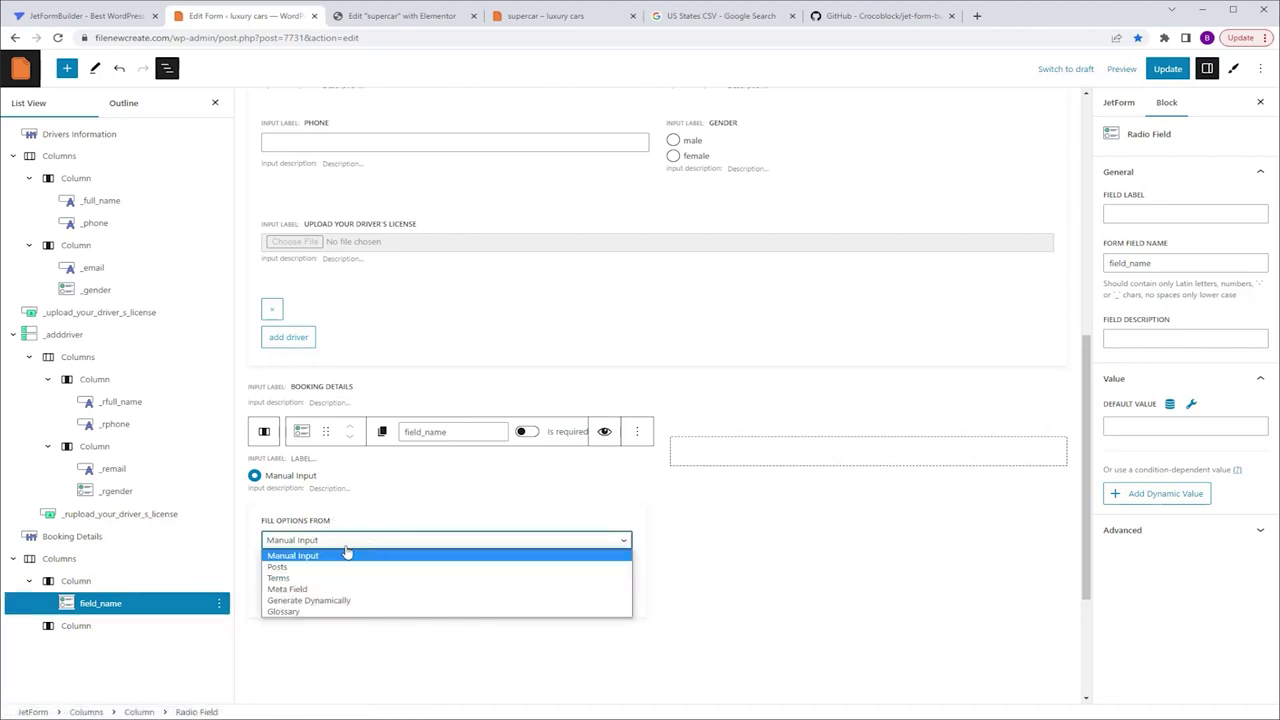
pyautogui.click(330, 578)
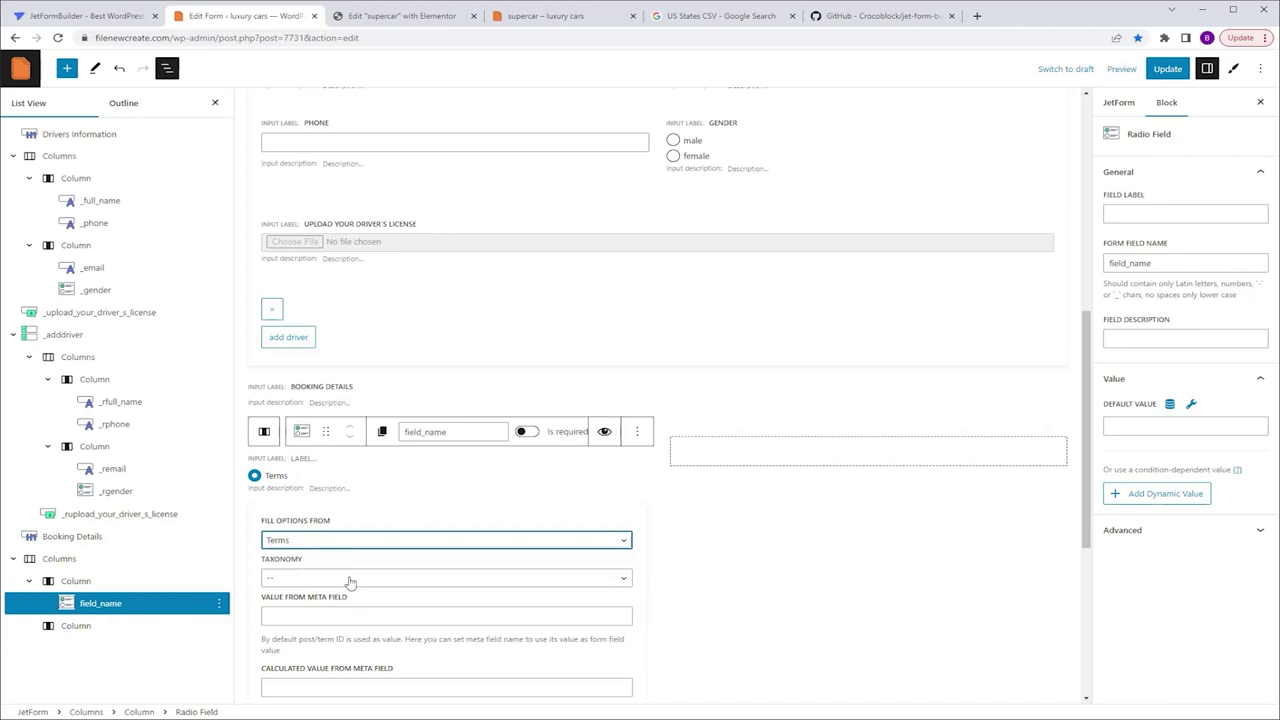
pyautogui.click(349, 581)
pyautogui.click(297, 551)
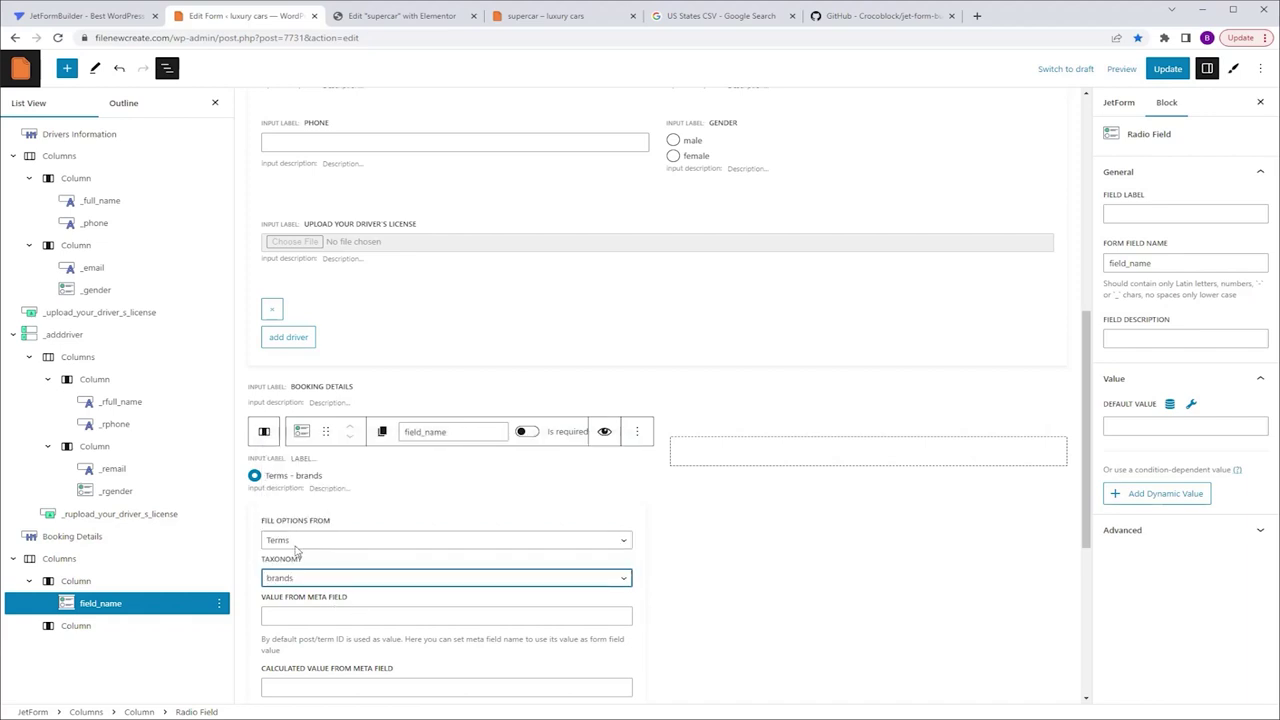
# Make the radio field required, label it "brands" and set its form field name to "_brands".
pyautogui.click(527, 432)
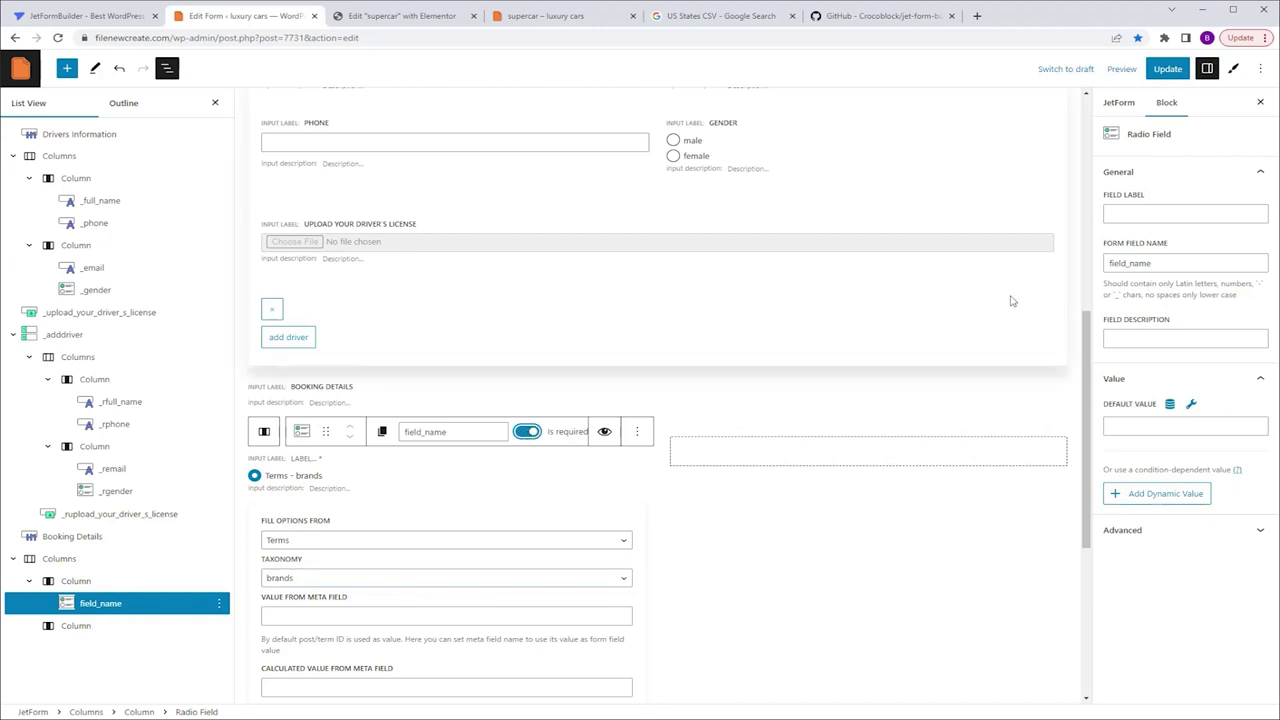
pyautogui.click(1128, 214)
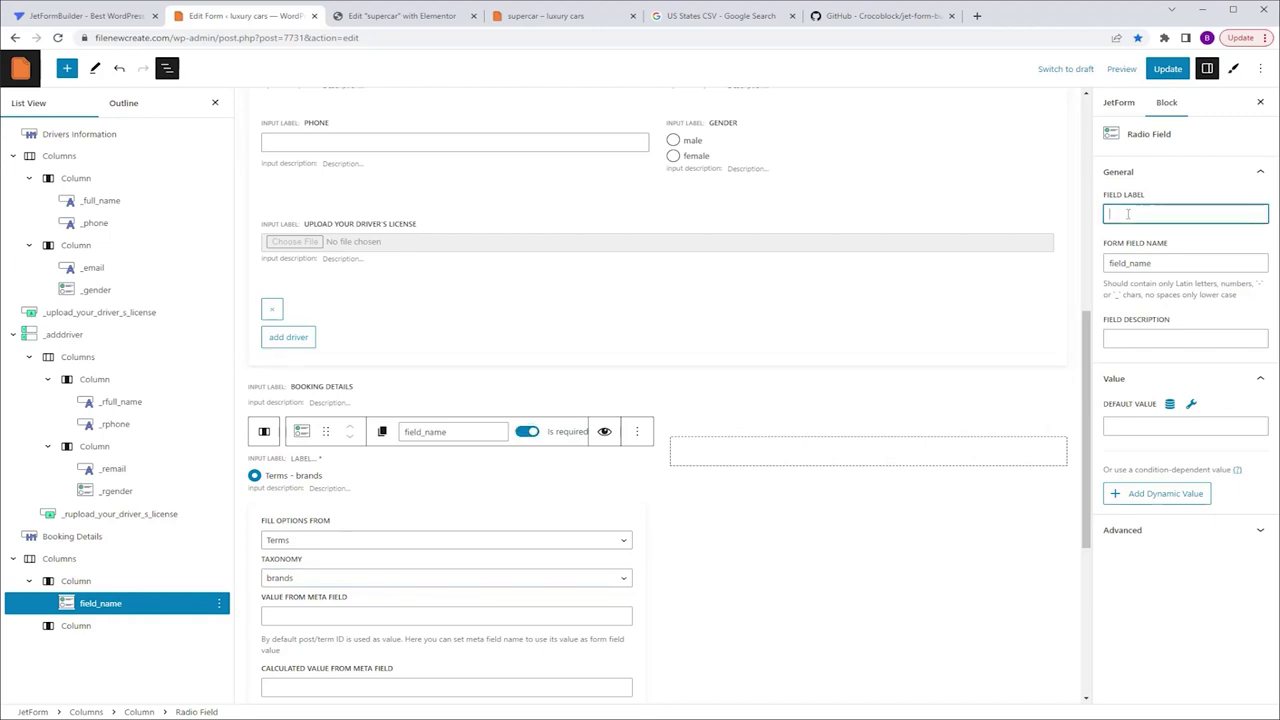
pyautogui.write('brands')
pyautogui.click(1182, 238)
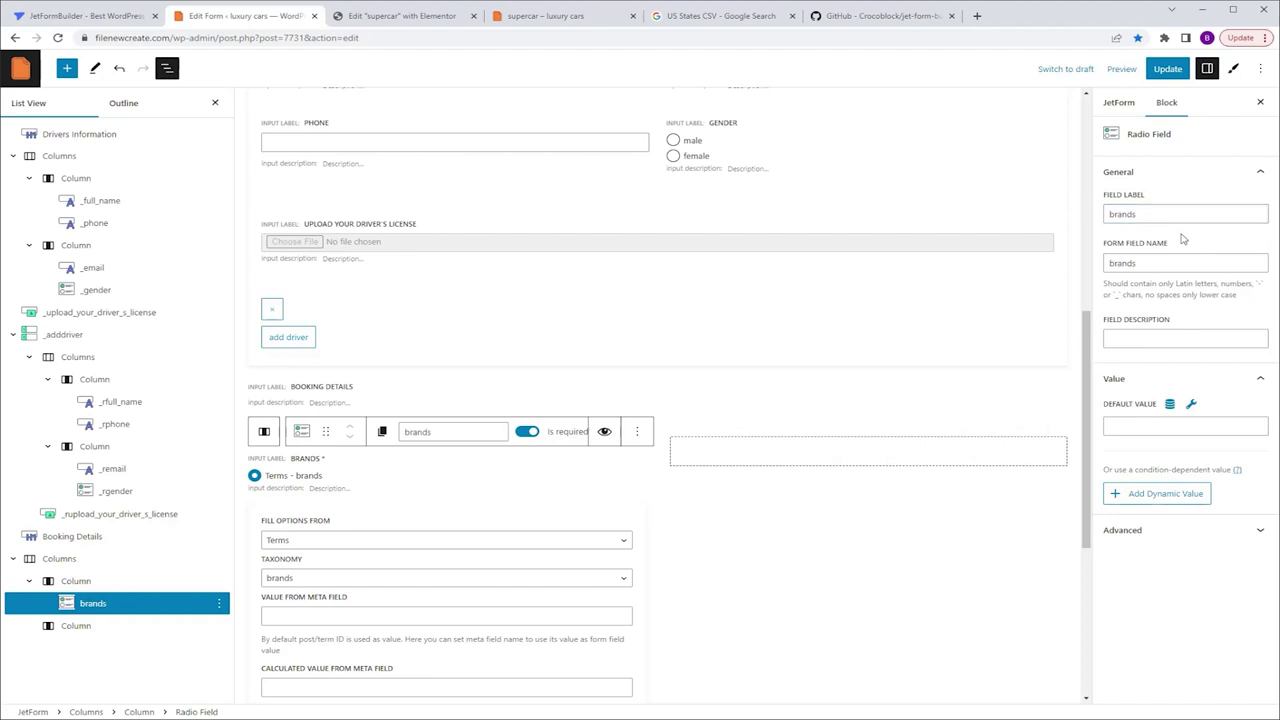
pyautogui.click(1108, 263)
pyautogui.write('_')
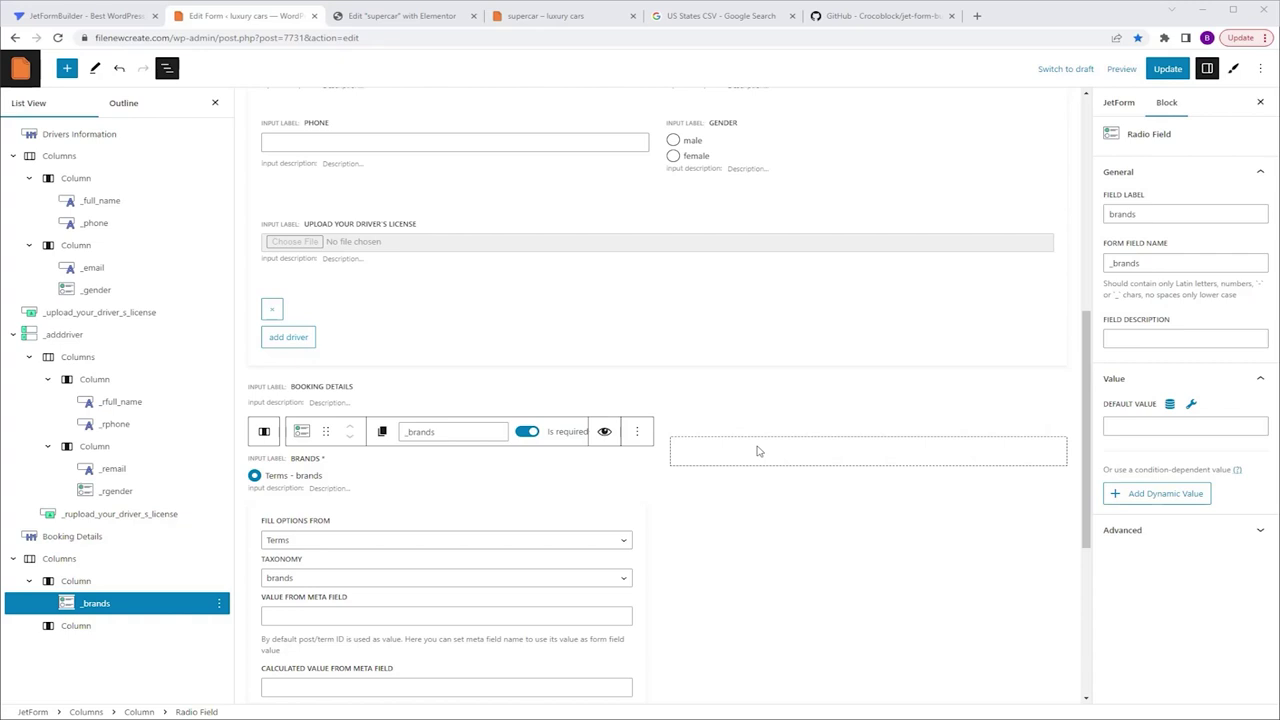
# Add a Checkbox Field to the second column with dynamically generated options, using the "Get values list from JetEngine field options" function.
pyautogui.click(868, 456)
pyautogui.click(868, 455)
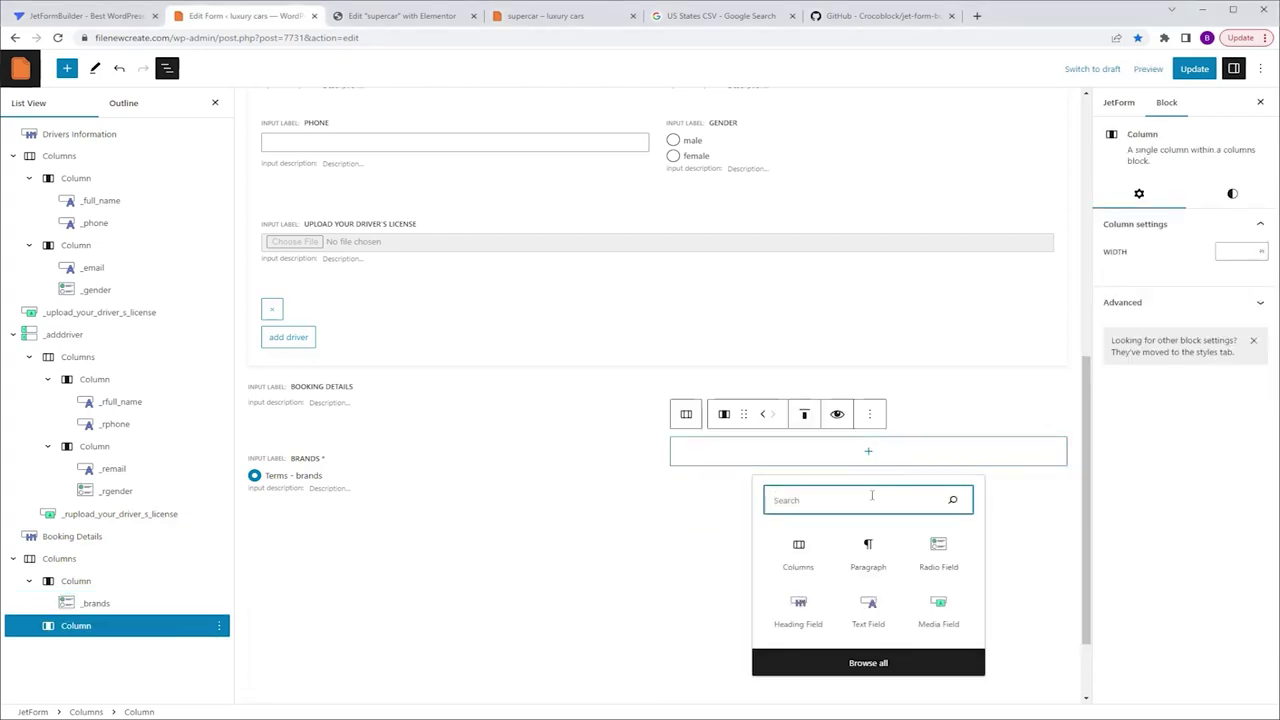
pyautogui.write('checkbox')
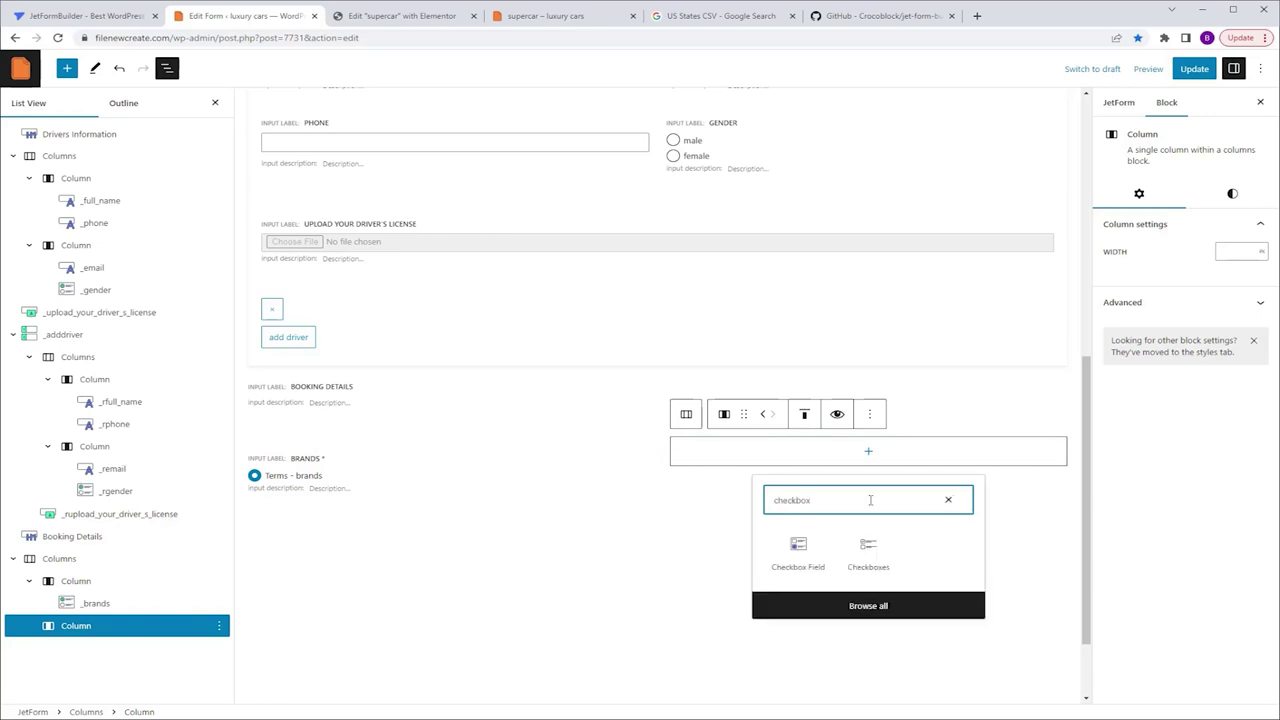
pyautogui.click(800, 550)
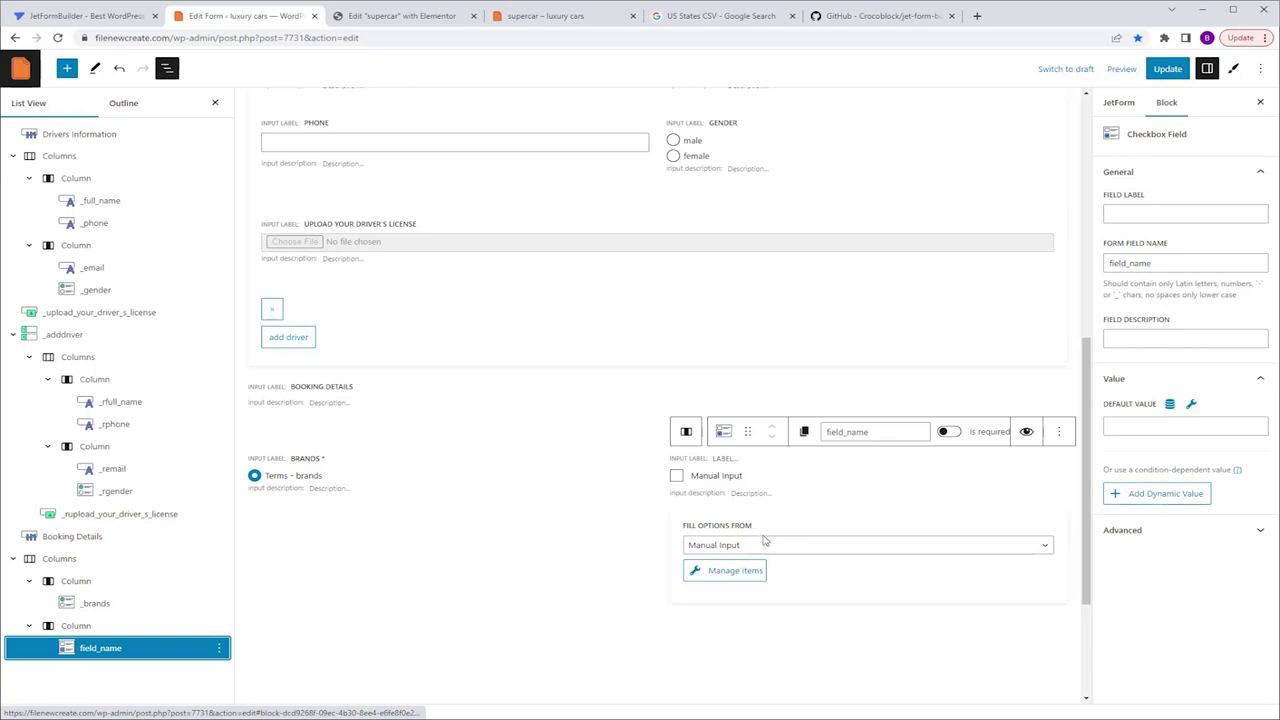
pyautogui.click(740, 546)
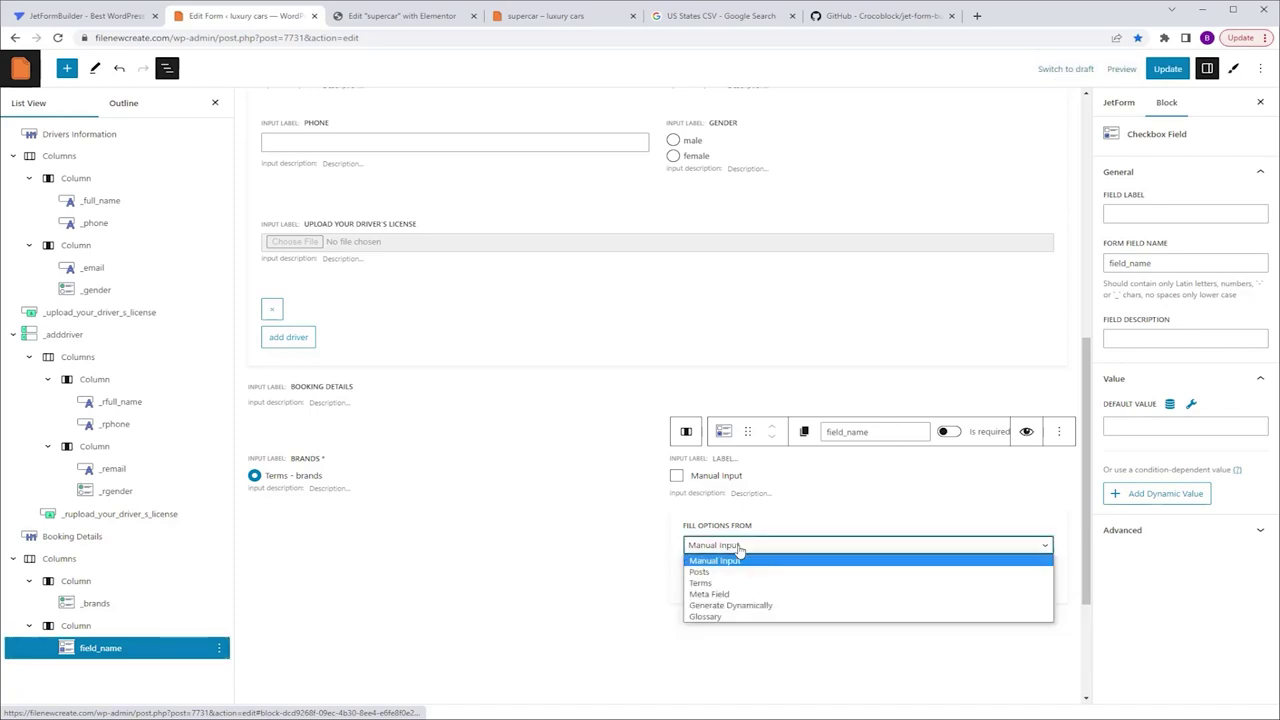
pyautogui.click(744, 606)
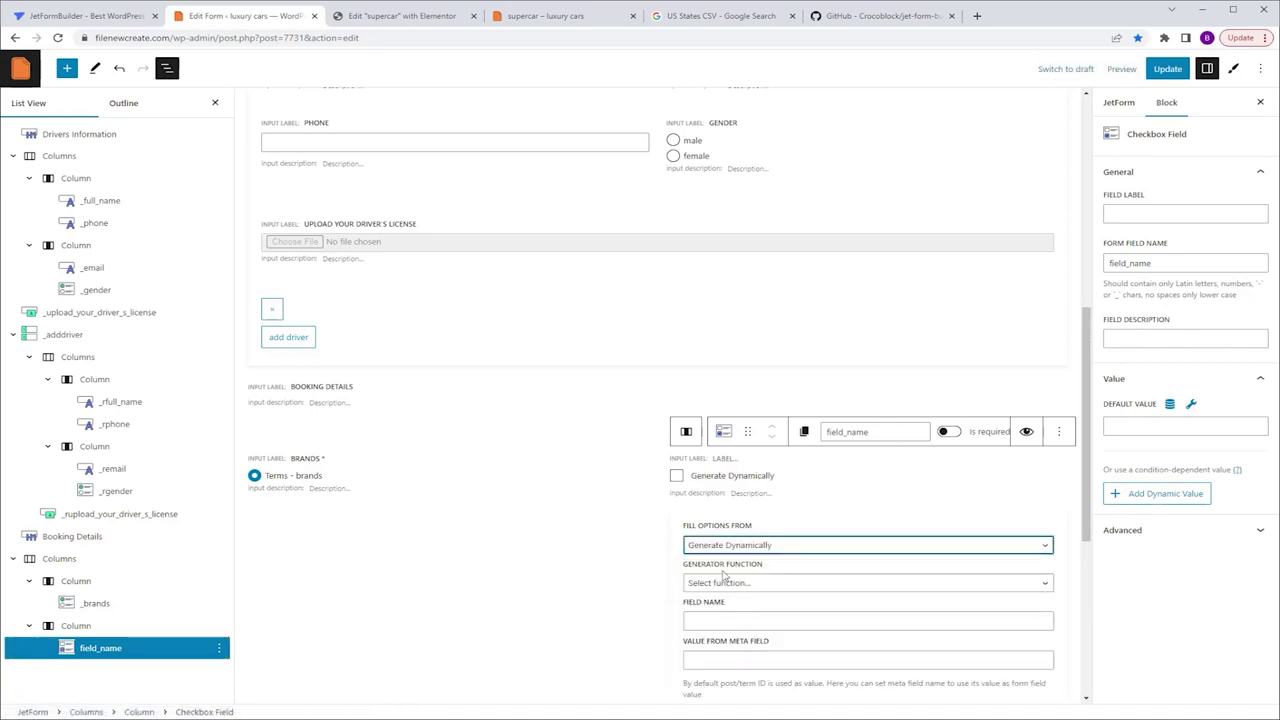
pyautogui.click(757, 586)
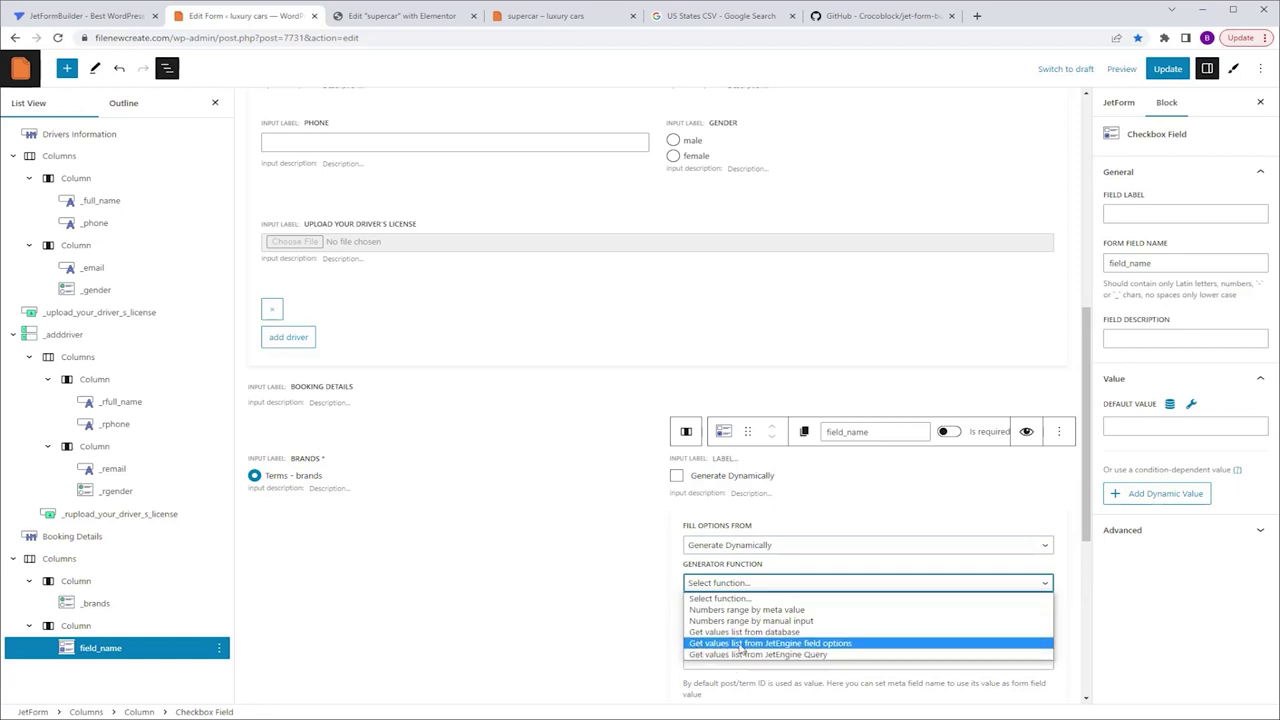
pyautogui.click(794, 643)
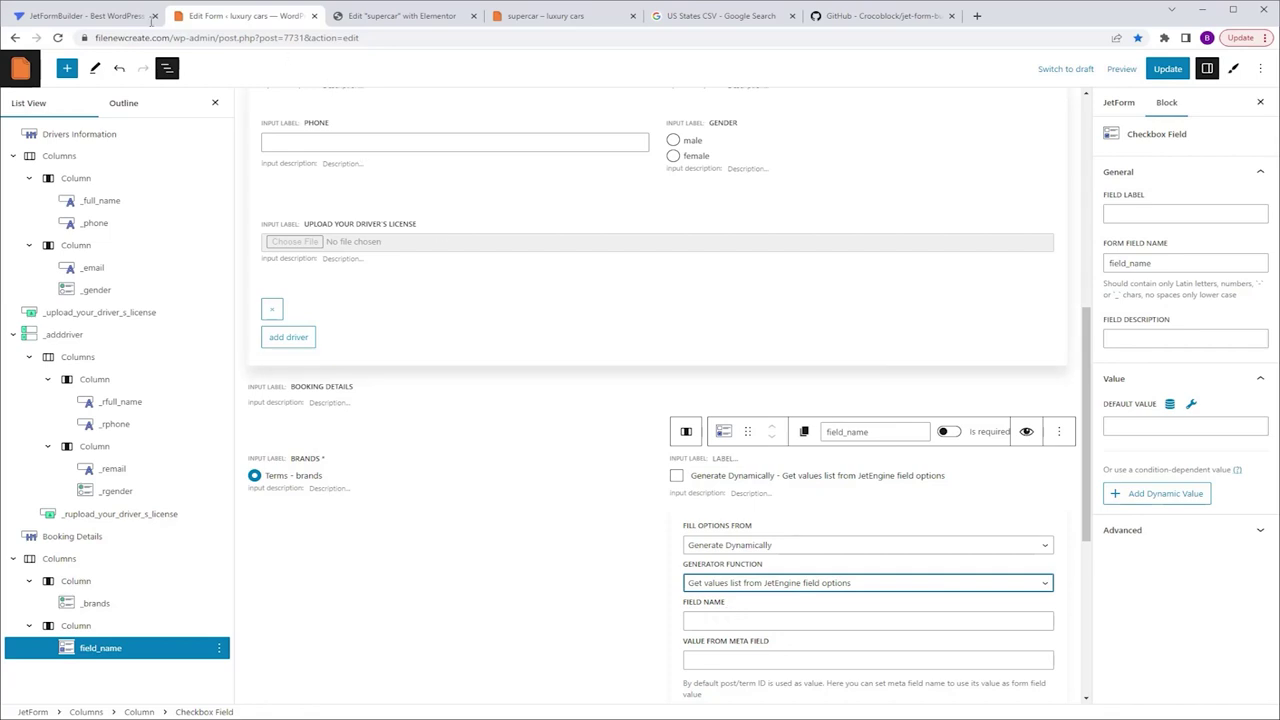
# Open the add-new page for bookings in a separate tab and copy the name of the extras meta field.
pyautogui.middleClick(18, 68)
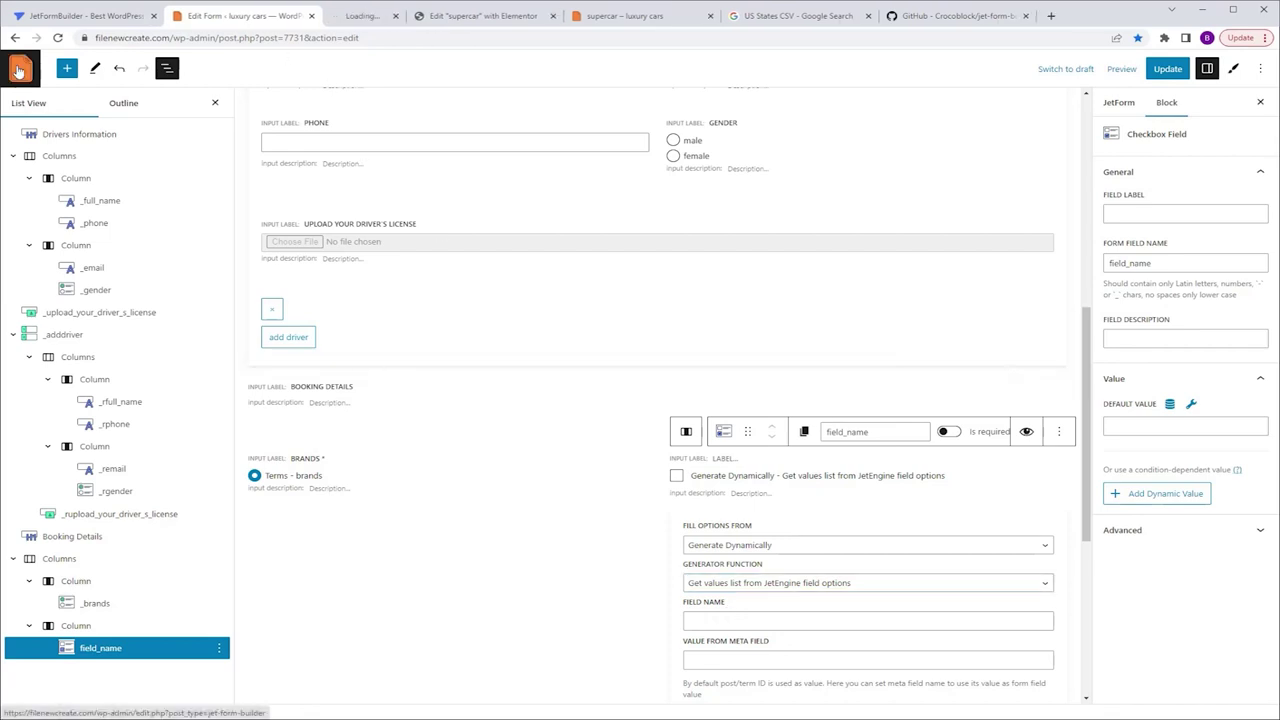
pyautogui.click(400, 18)
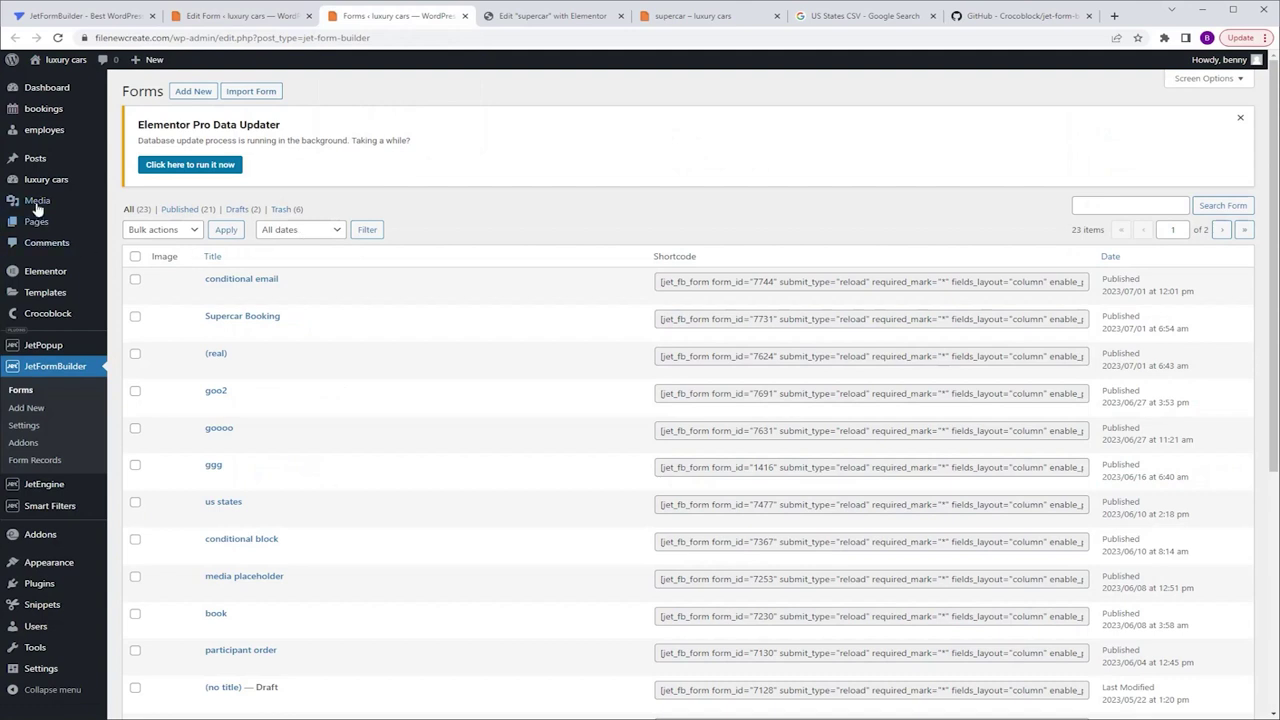
pyautogui.moveTo(36, 112)
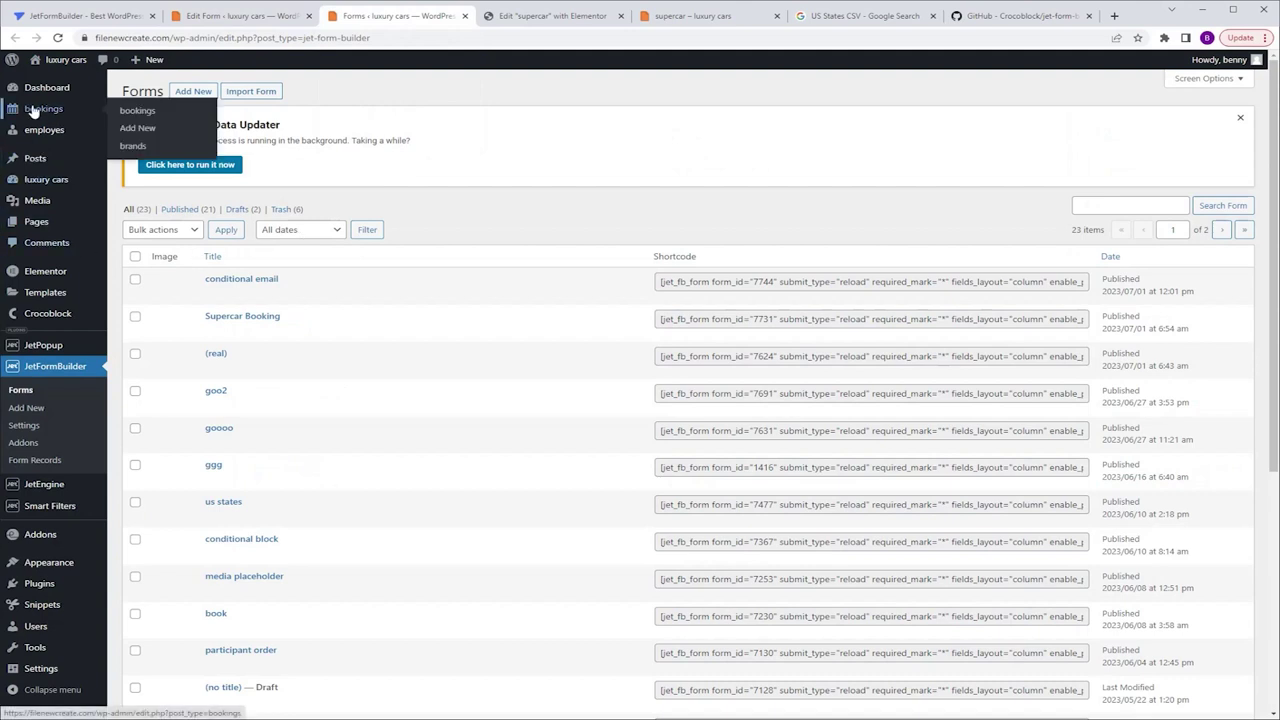
pyautogui.click(142, 136)
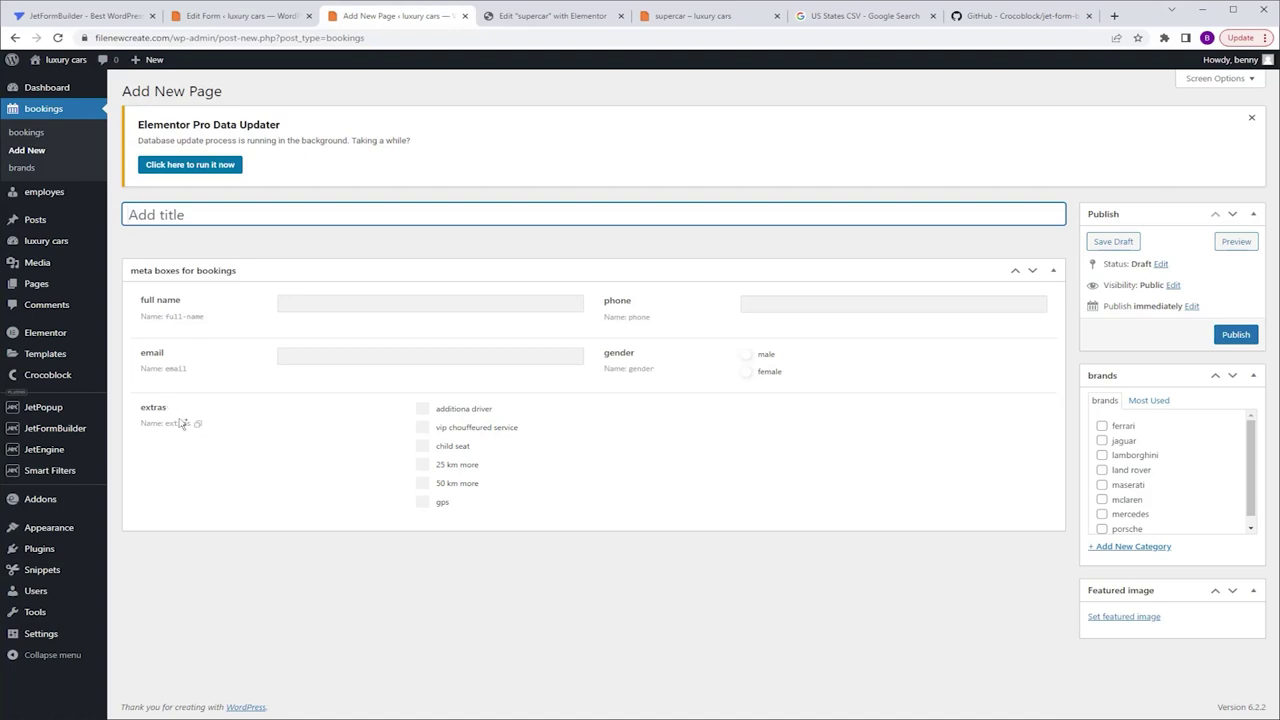
pyautogui.click(180, 428)
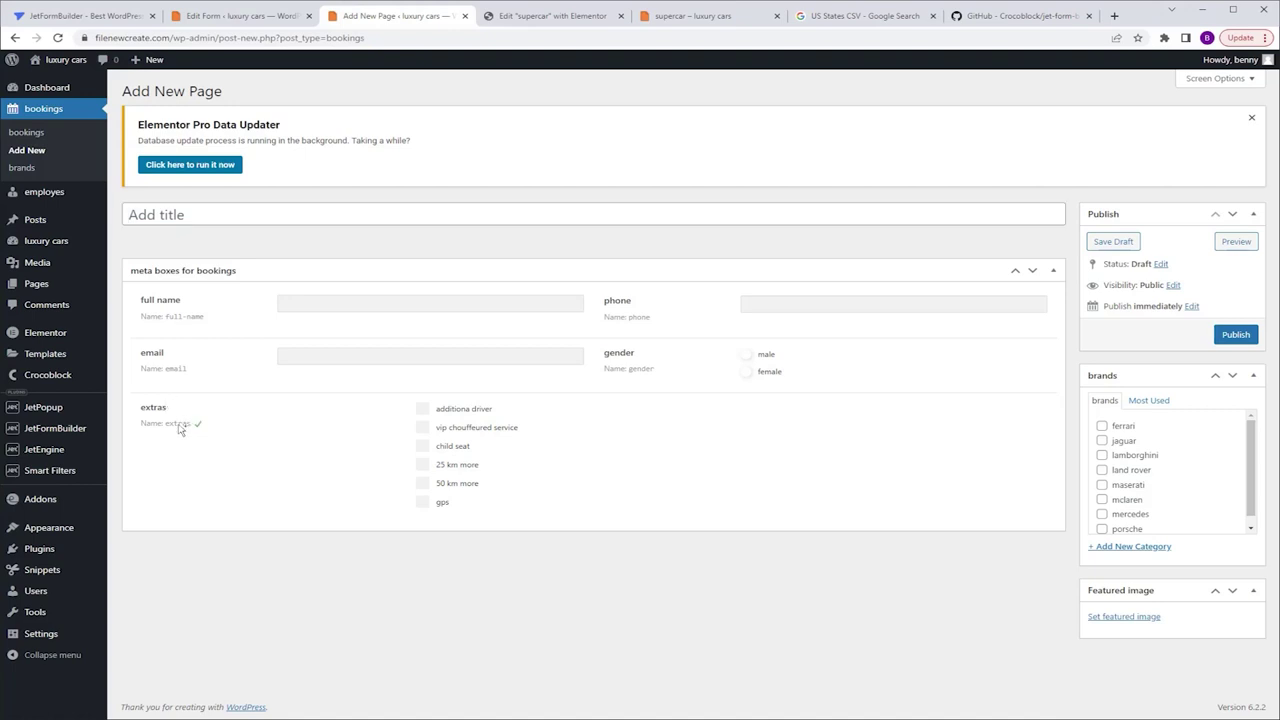
# Return to the form editor and set "extras" as the source field name for the checkbox field's generated options.
pyautogui.click(232, 16)
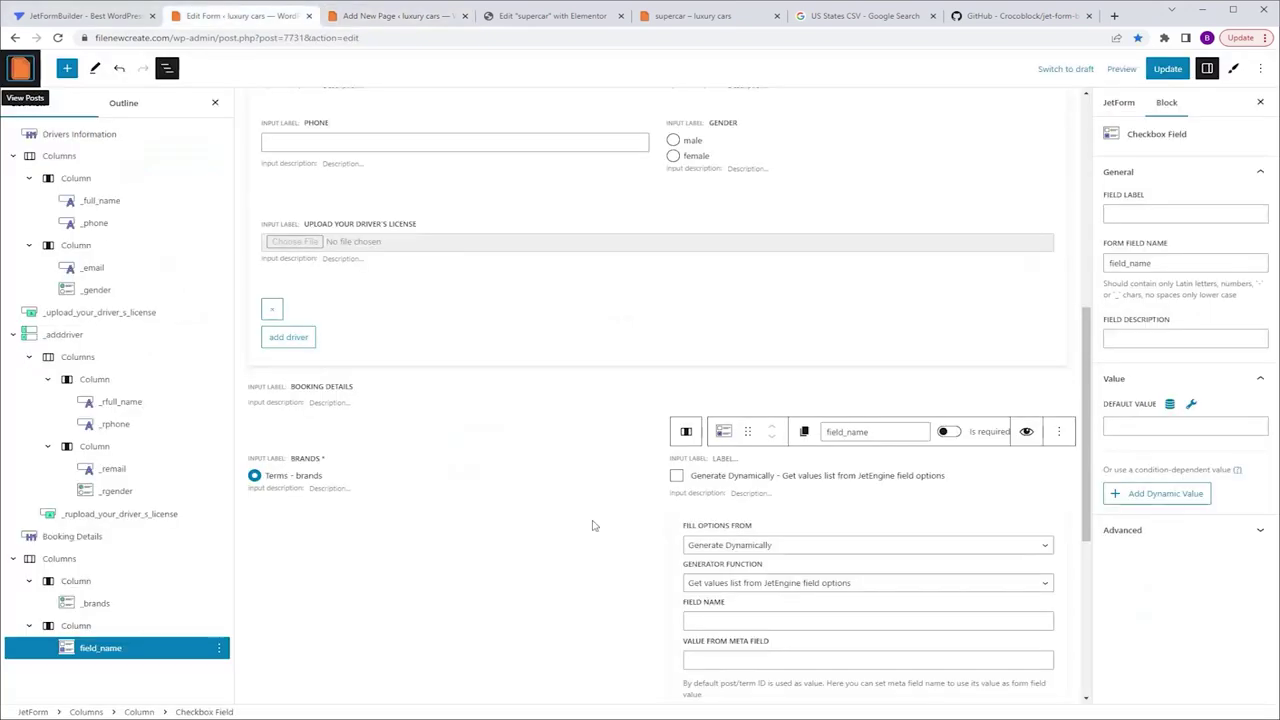
pyautogui.click(703, 618)
pyautogui.write('extras')
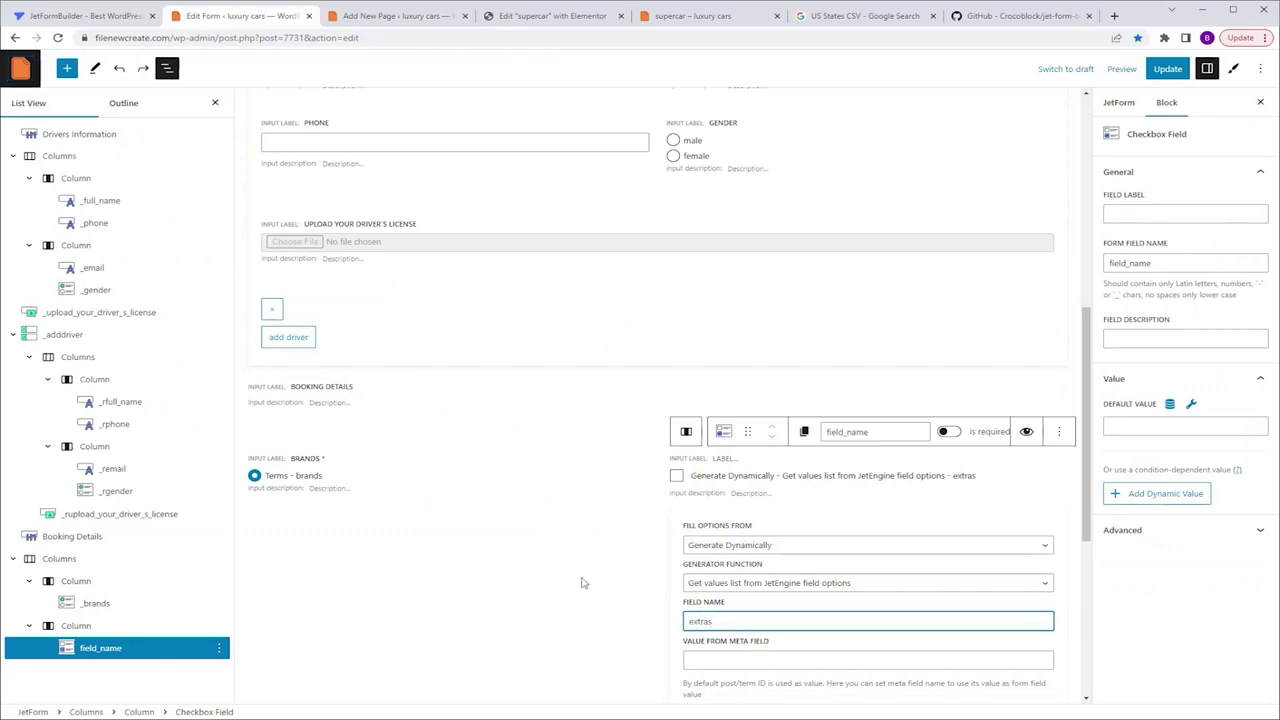
# Label the checkbox field "extras" and set its form field name to "_extras".
pyautogui.click(1160, 213)
pyautogui.write('extras')
pyautogui.click(1182, 243)
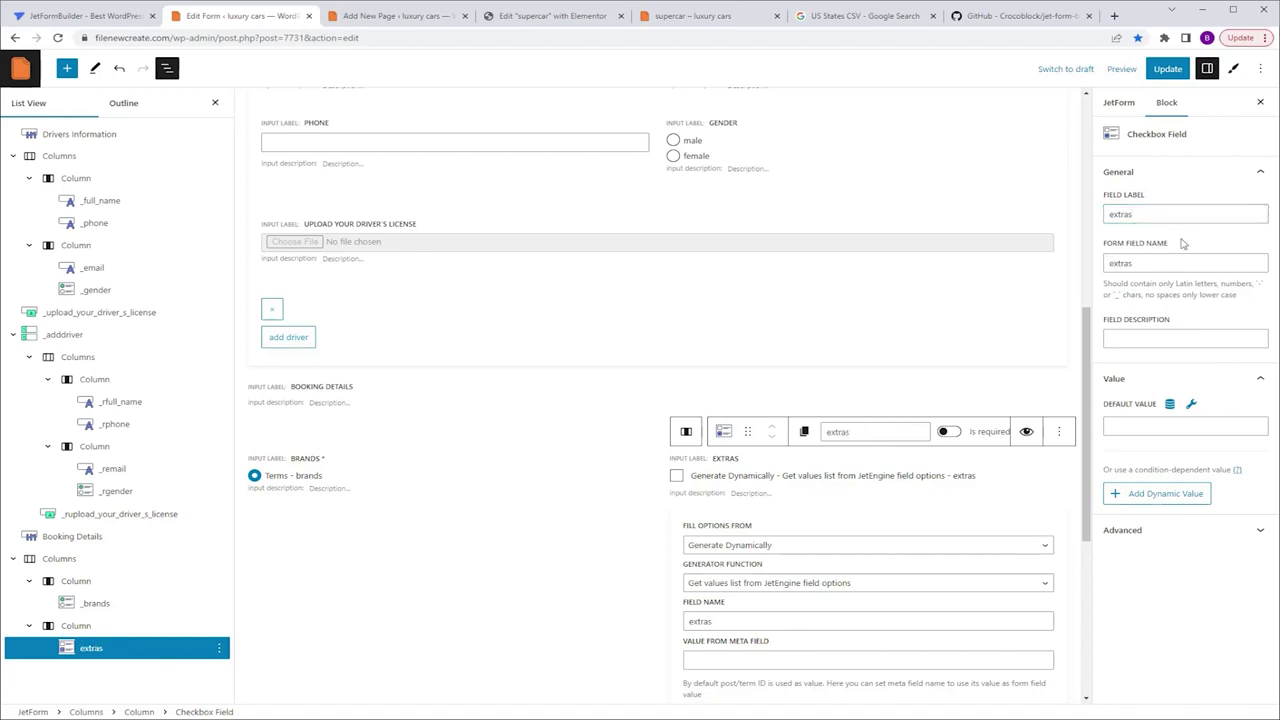
pyautogui.click(1109, 263)
pyautogui.write('_')
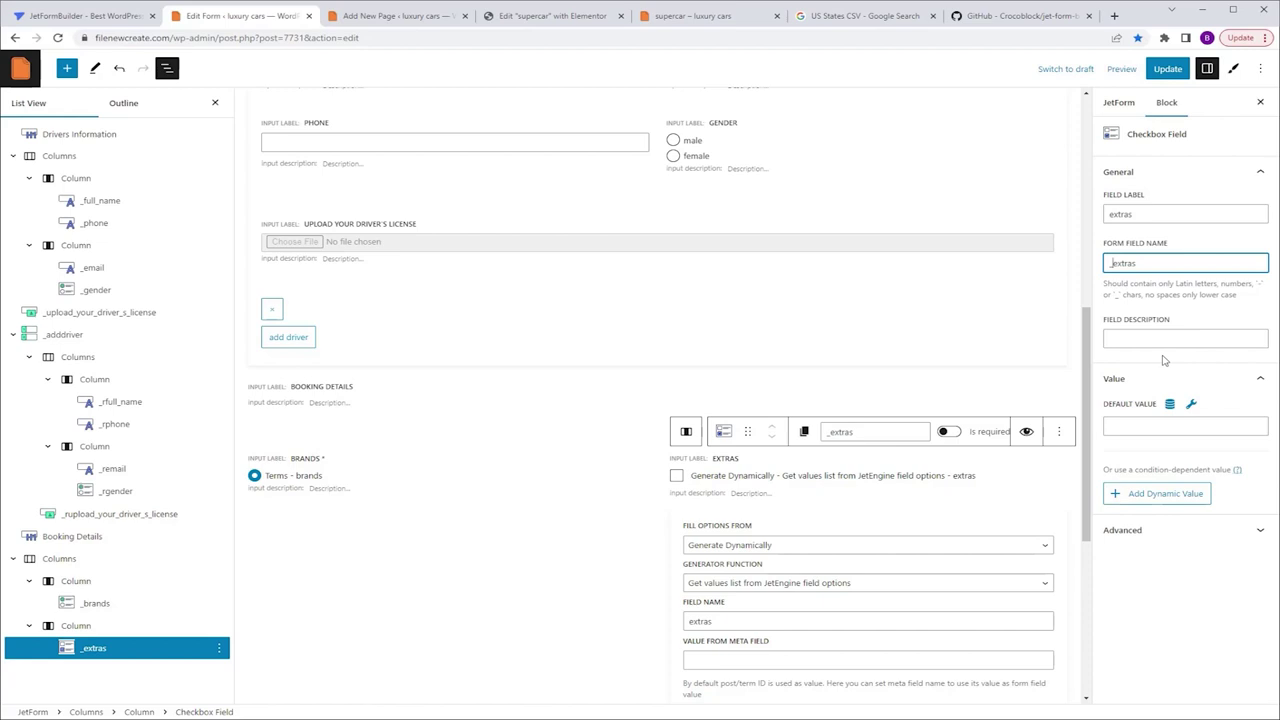
# Add a Select Field below the brands and extras columns.
pyautogui.moveTo(1088, 345); pyautogui.dragTo(1094, 500)
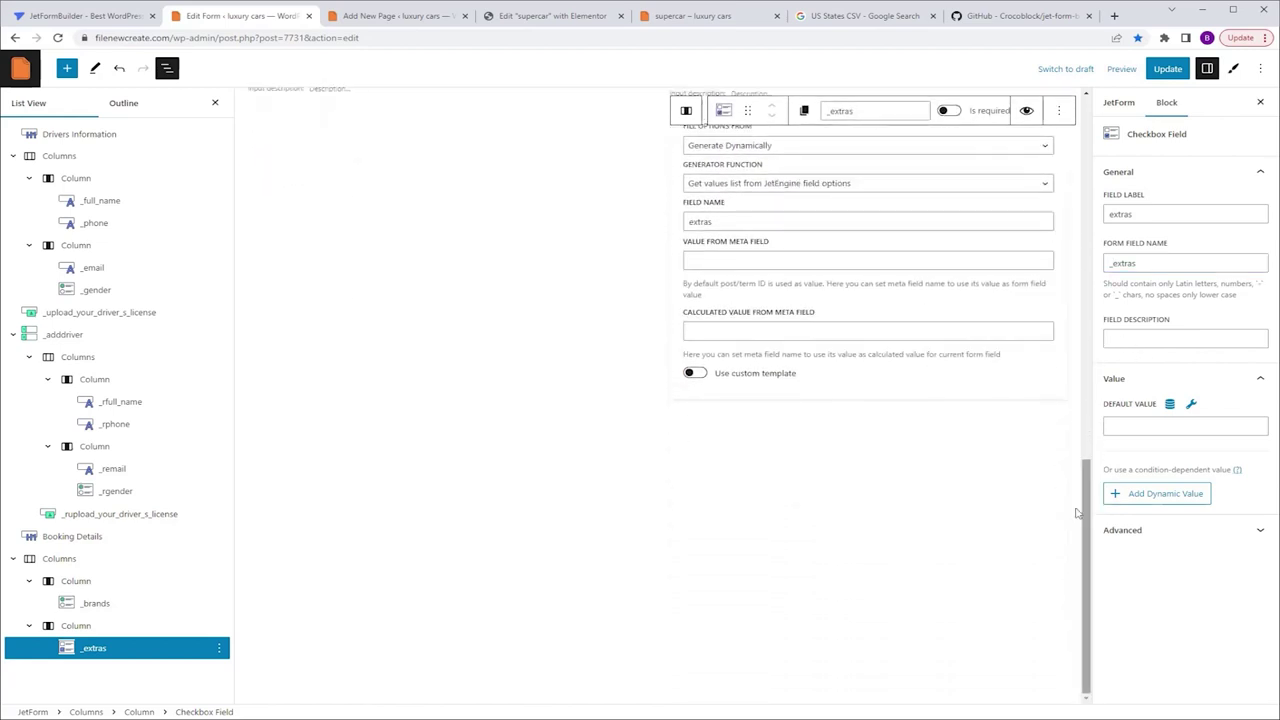
pyautogui.click(930, 490)
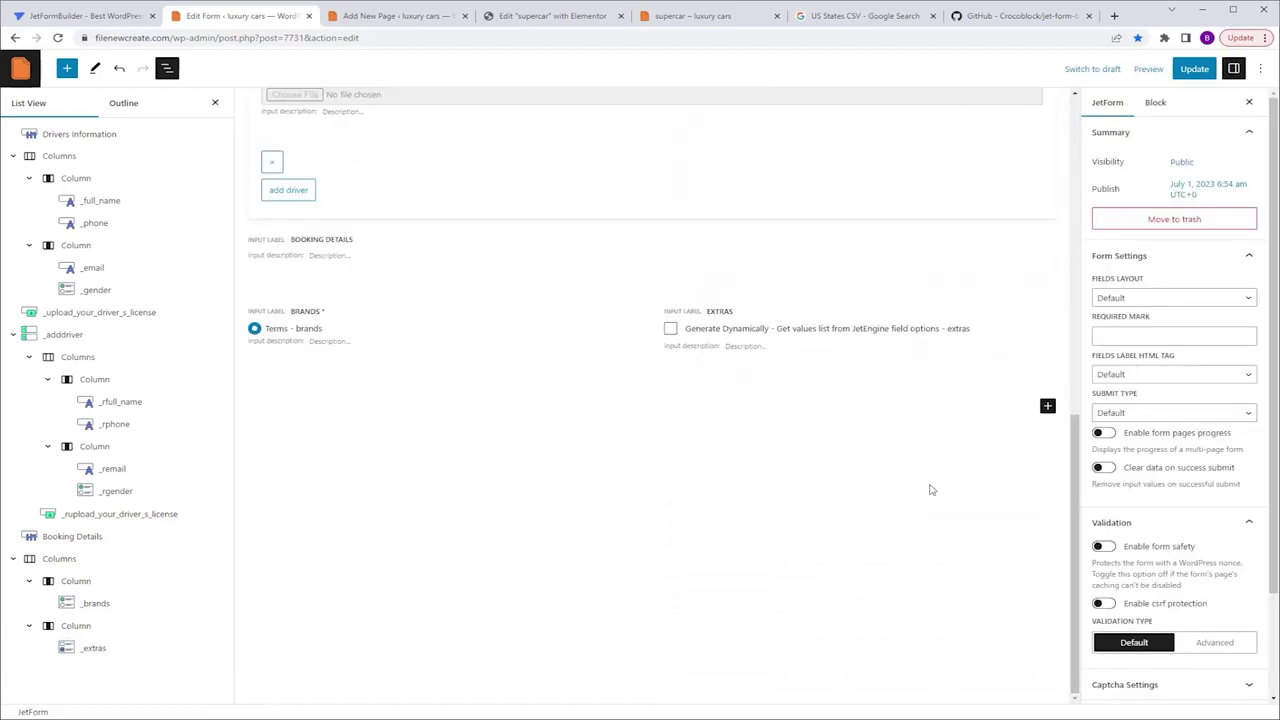
pyautogui.click(1047, 406)
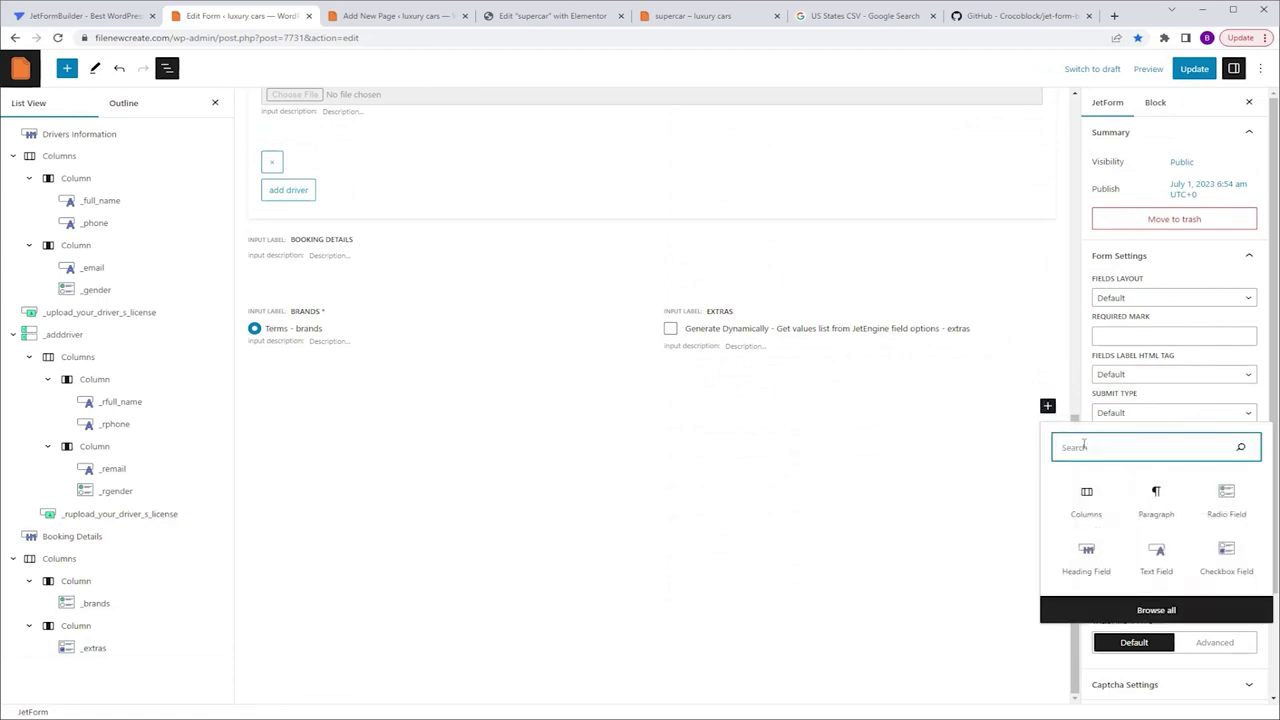
pyautogui.write('select')
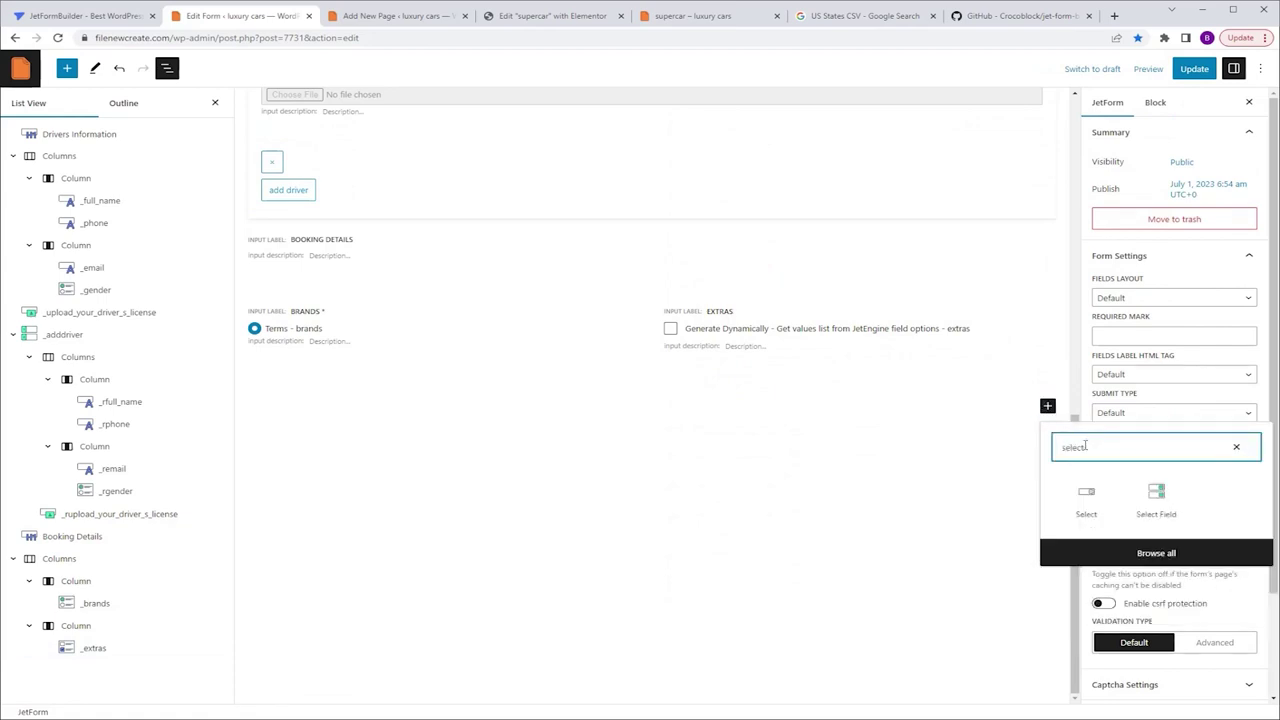
pyautogui.click(1156, 495)
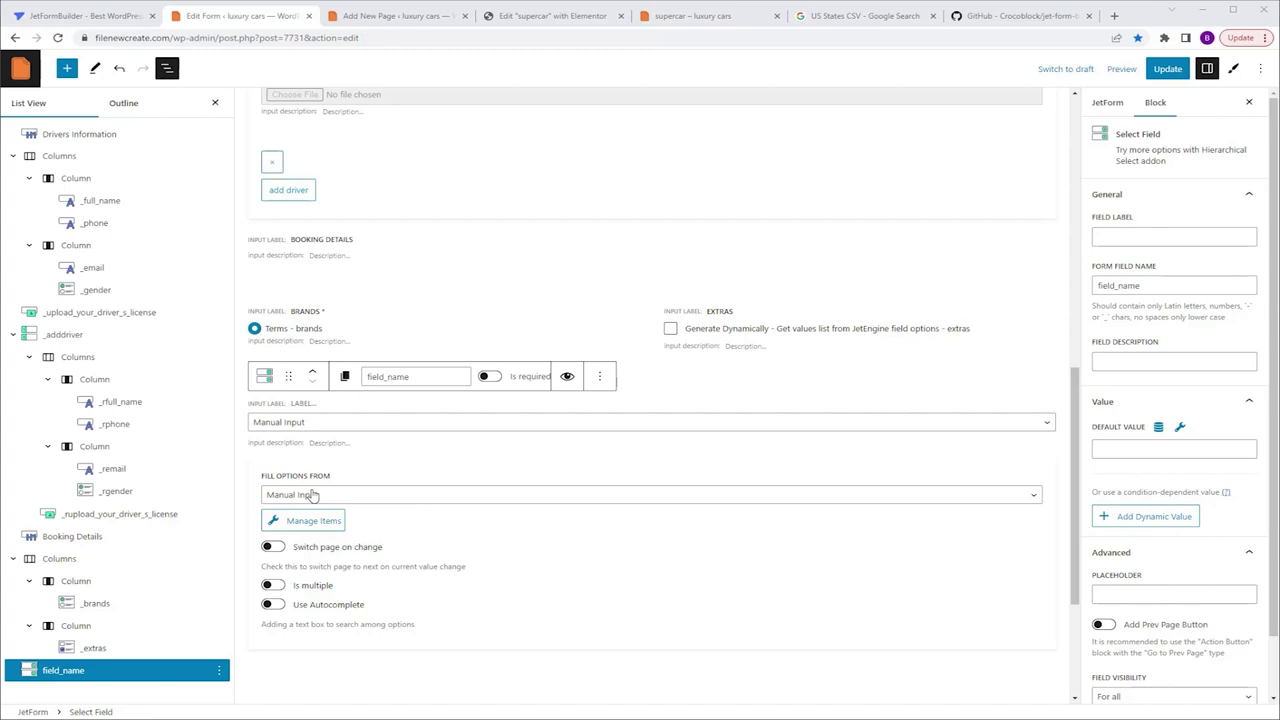
# Download the US states list as a CSV file from the CopyLists.com search result and show the file in its folder.
pyautogui.click(850, 18)
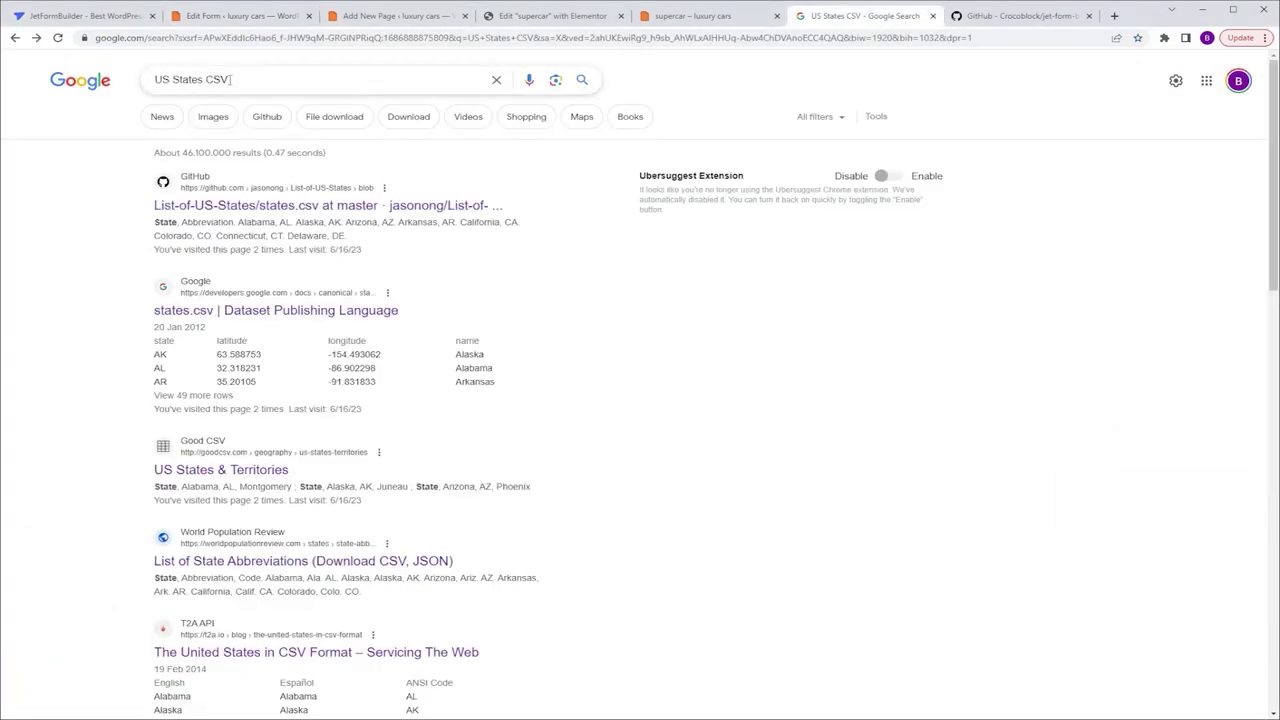
pyautogui.scroll(-8, 260, 96)
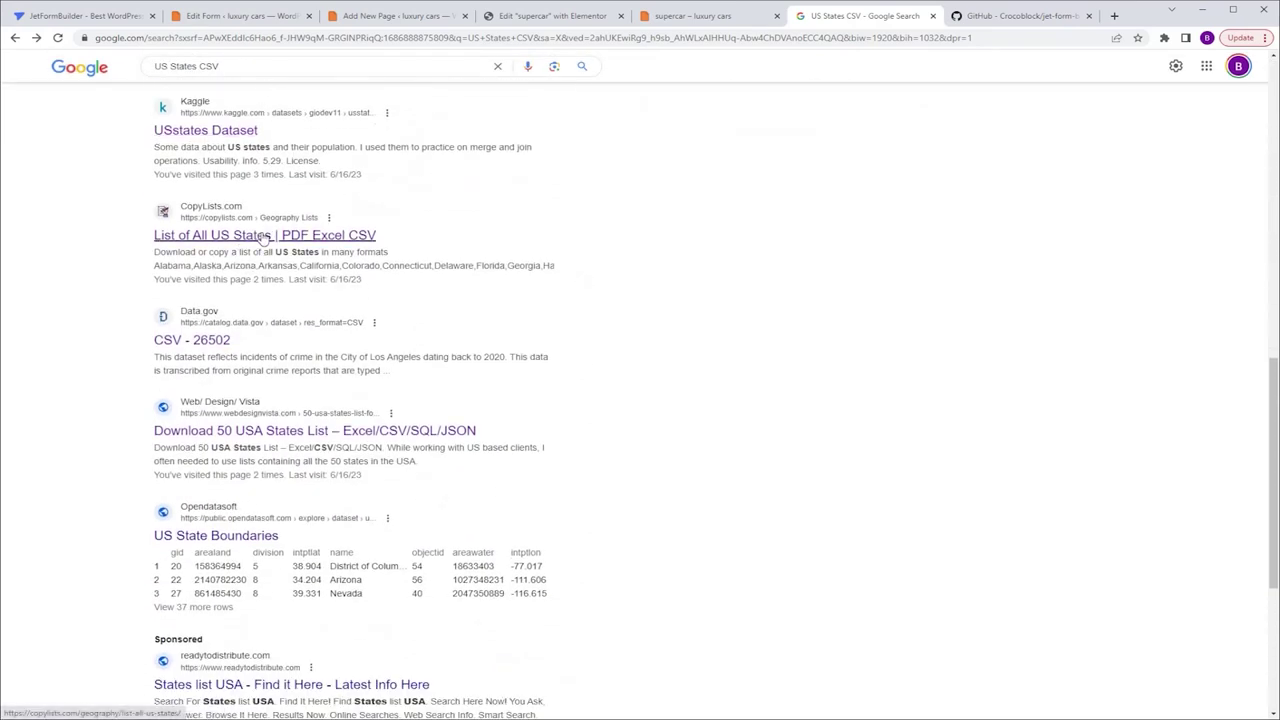
pyautogui.scroll(-7, 651, 312)
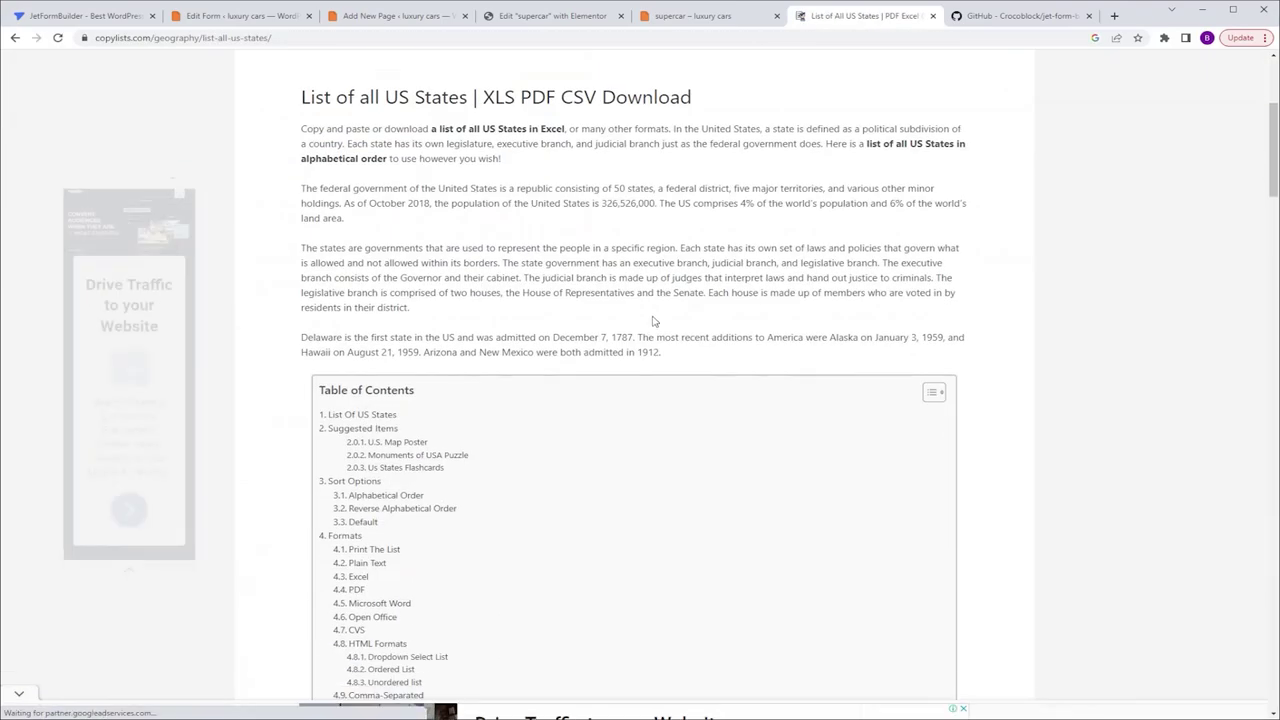
pyautogui.scroll(-12, 652, 333)
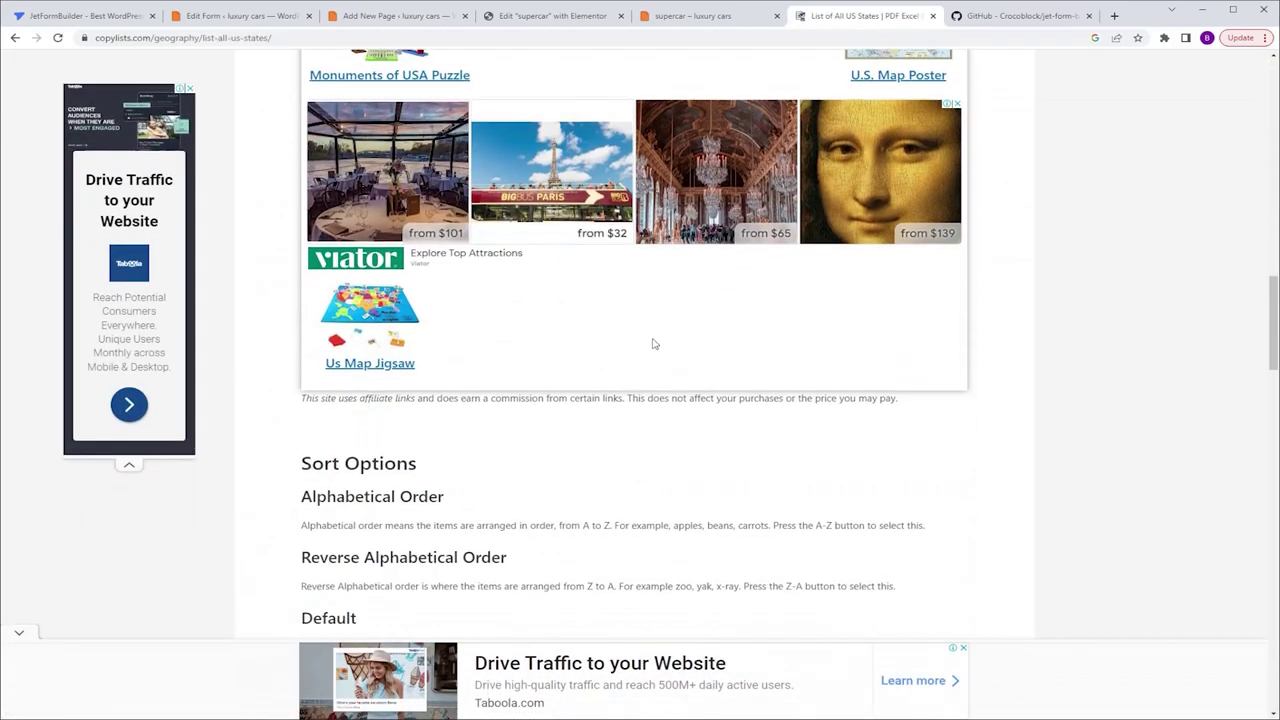
pyautogui.scroll(-6, 653, 343)
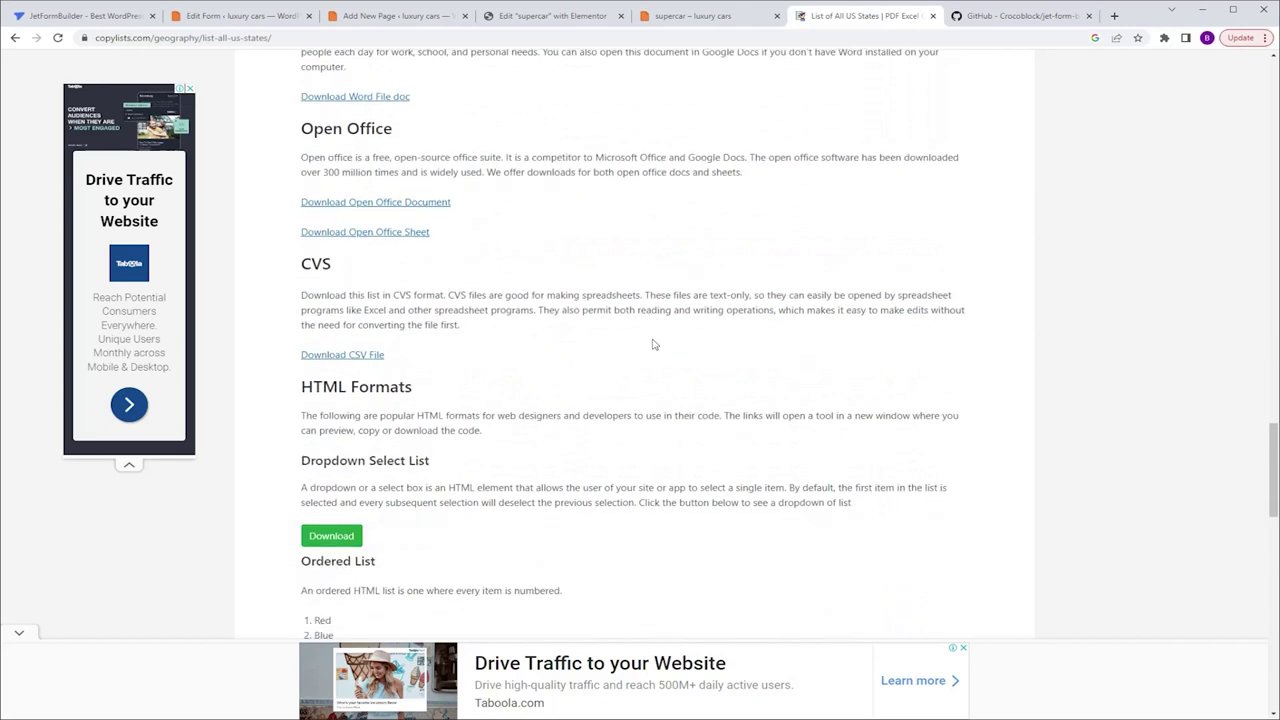
pyautogui.click(366, 356)
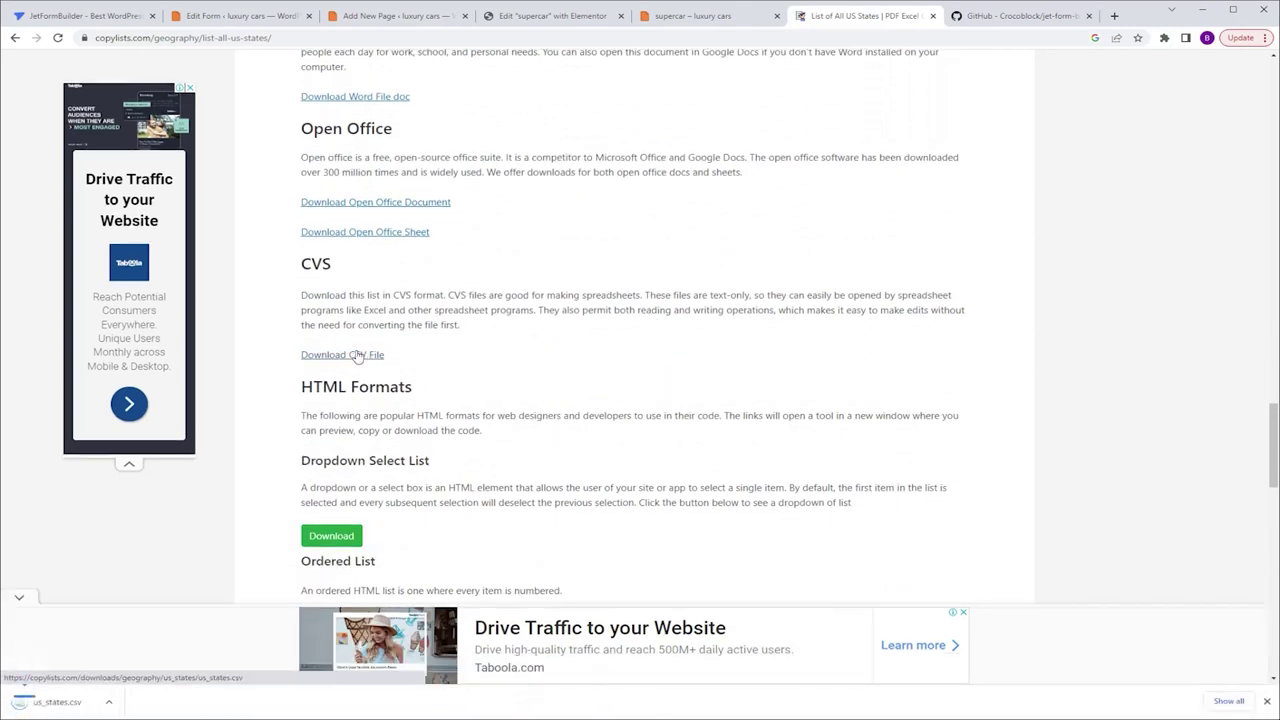
pyautogui.click(143, 701)
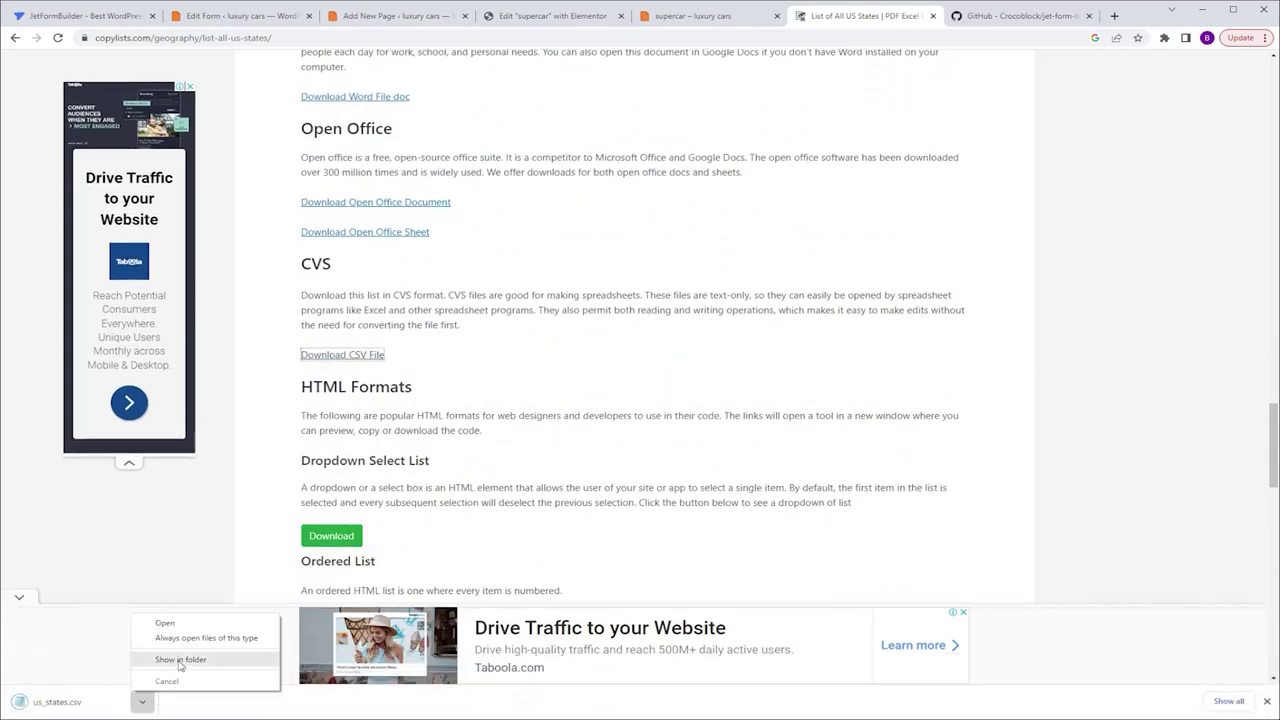
pyautogui.click(181, 659)
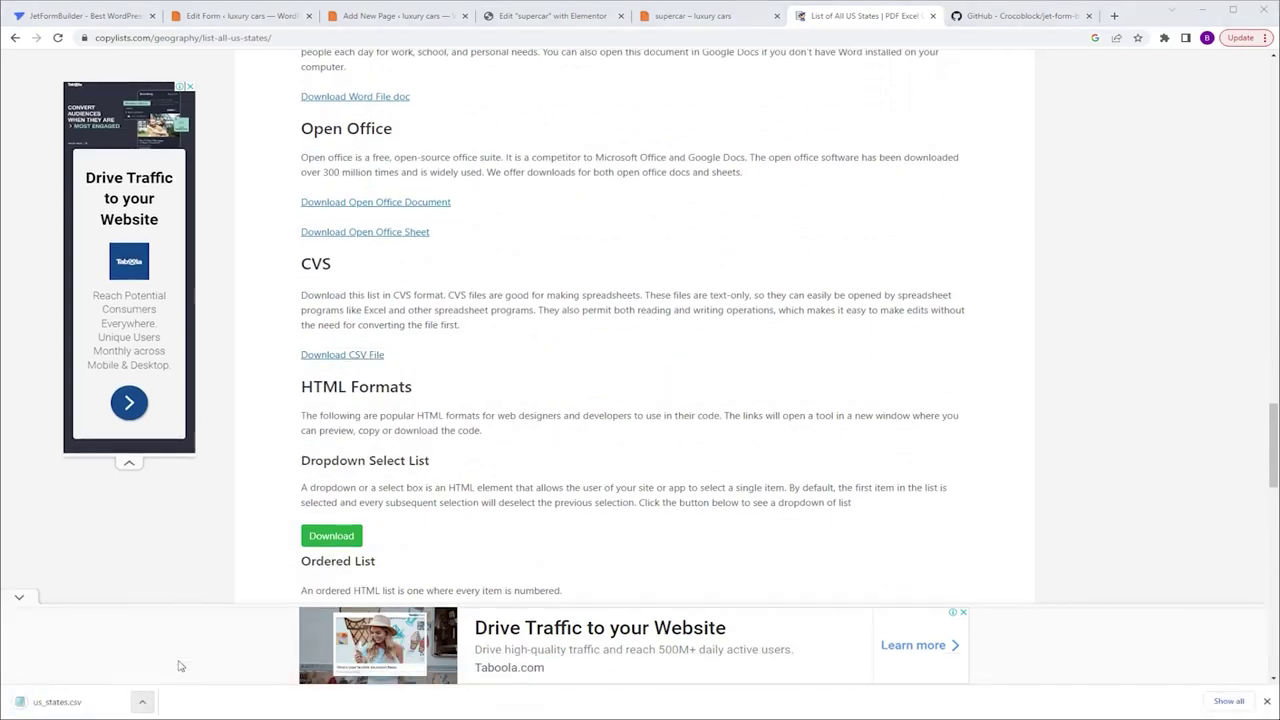
# Open the WordPress Media Library in the other admin tab and upload us_states.csv to it.
pyautogui.click(420, 17)
pyautogui.click(50, 266)
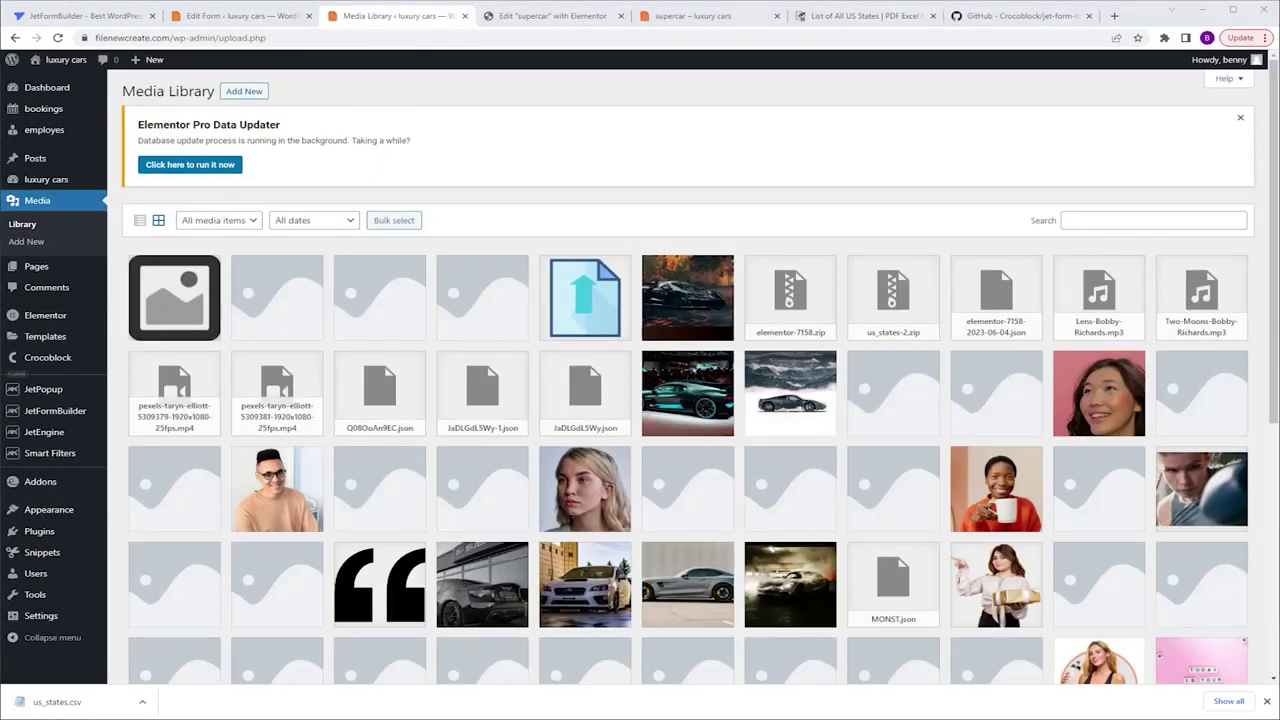
pyautogui.moveTo(2, 390); pyautogui.dragTo(283, 362)
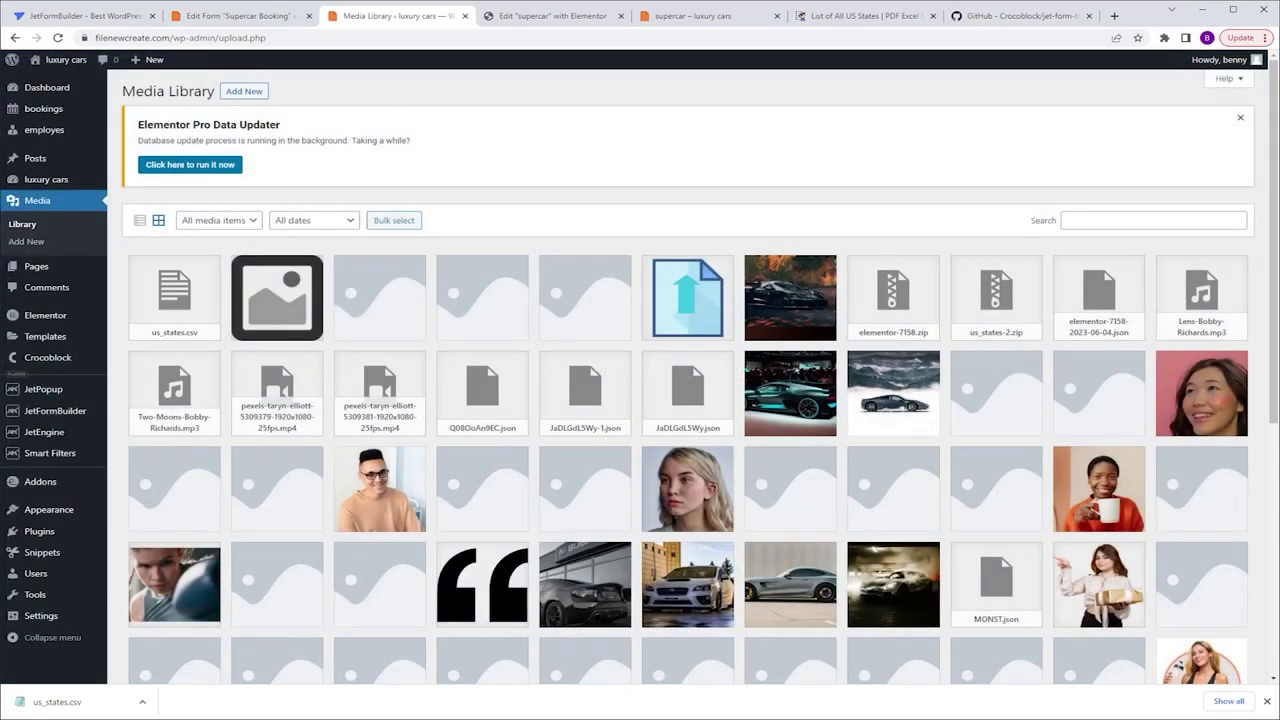
# Create a new JetEngine glossary named "us states" with "Get items from uploaded file" as its data source.
pyautogui.click(44, 437)
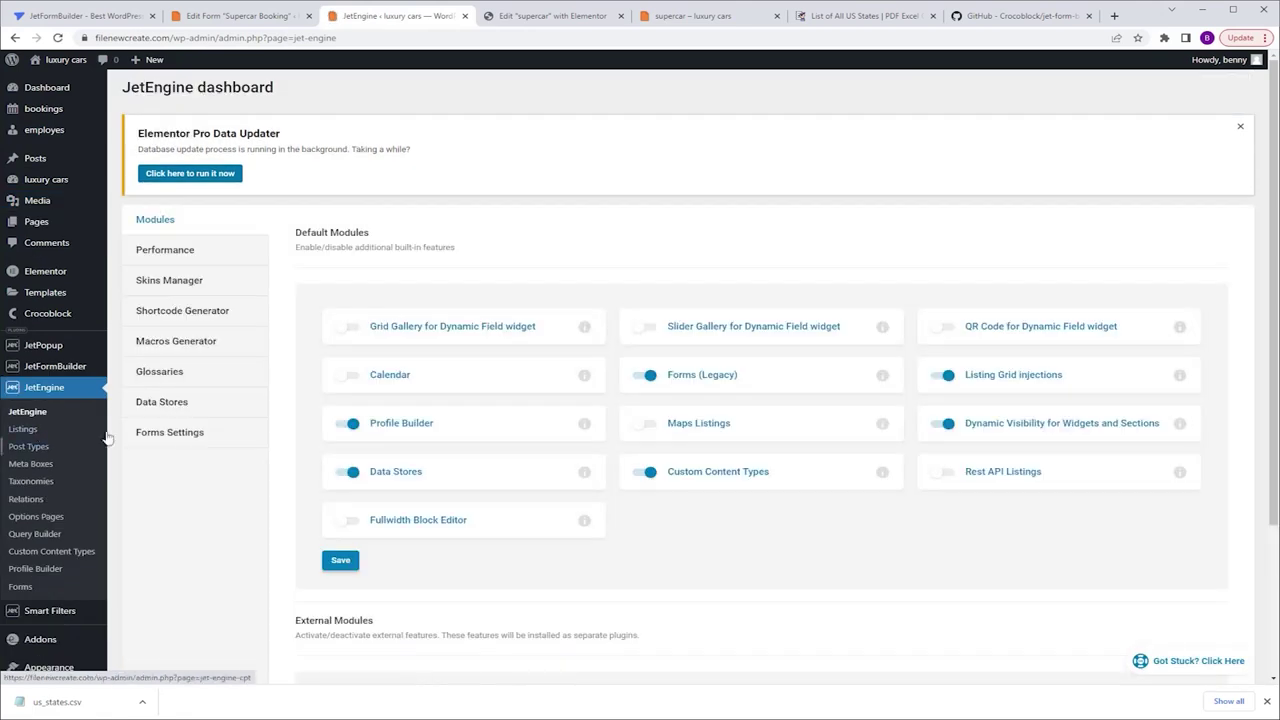
pyautogui.click(156, 380)
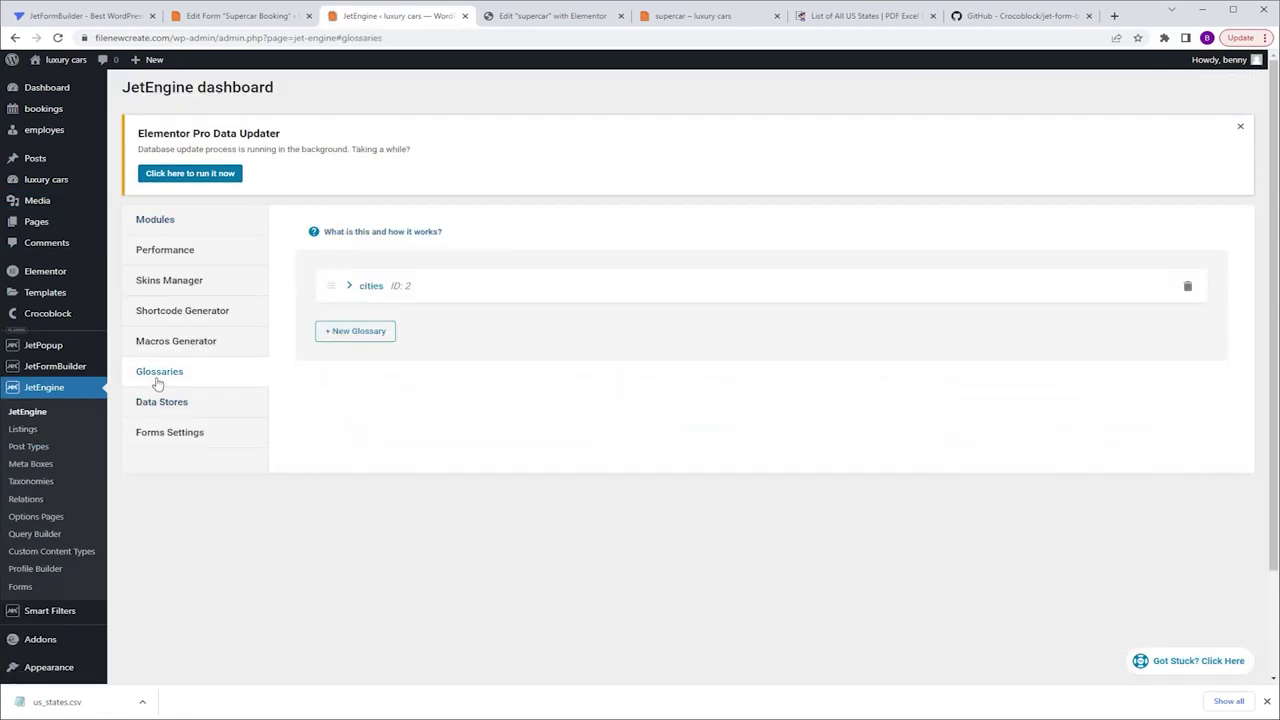
pyautogui.click(378, 337)
pyautogui.click(806, 376)
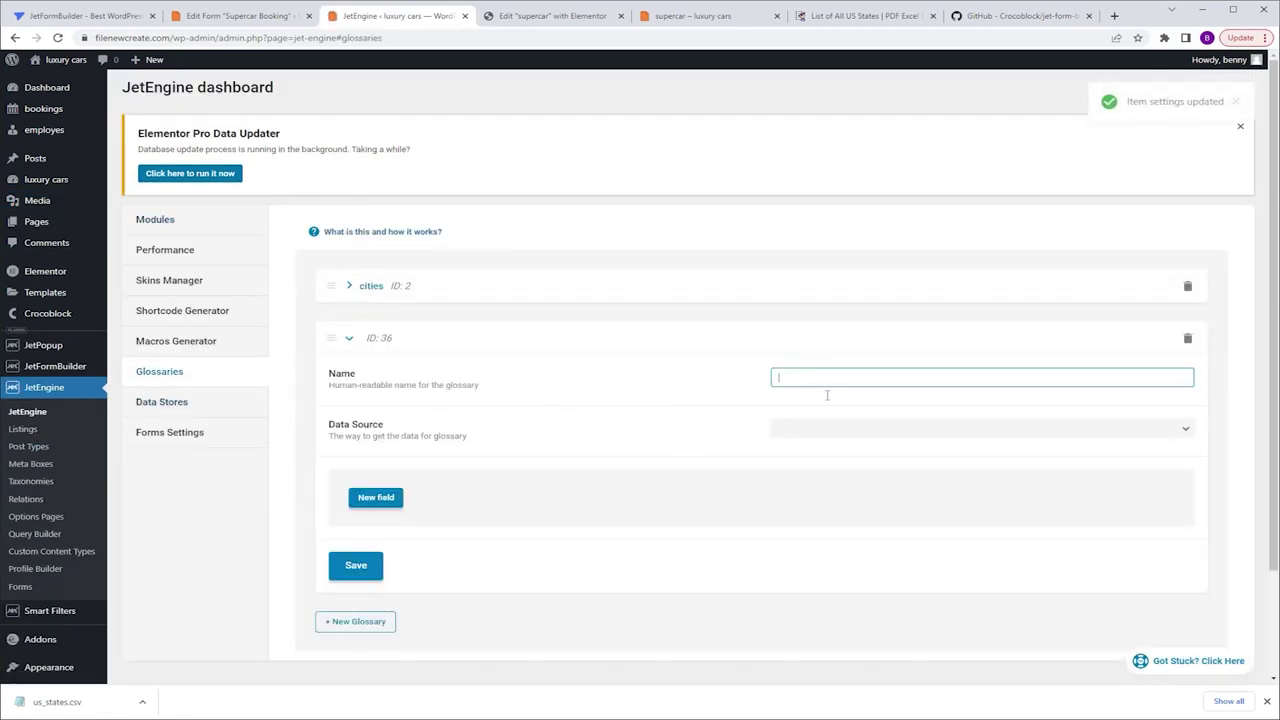
pyautogui.write('us states')
pyautogui.click(871, 436)
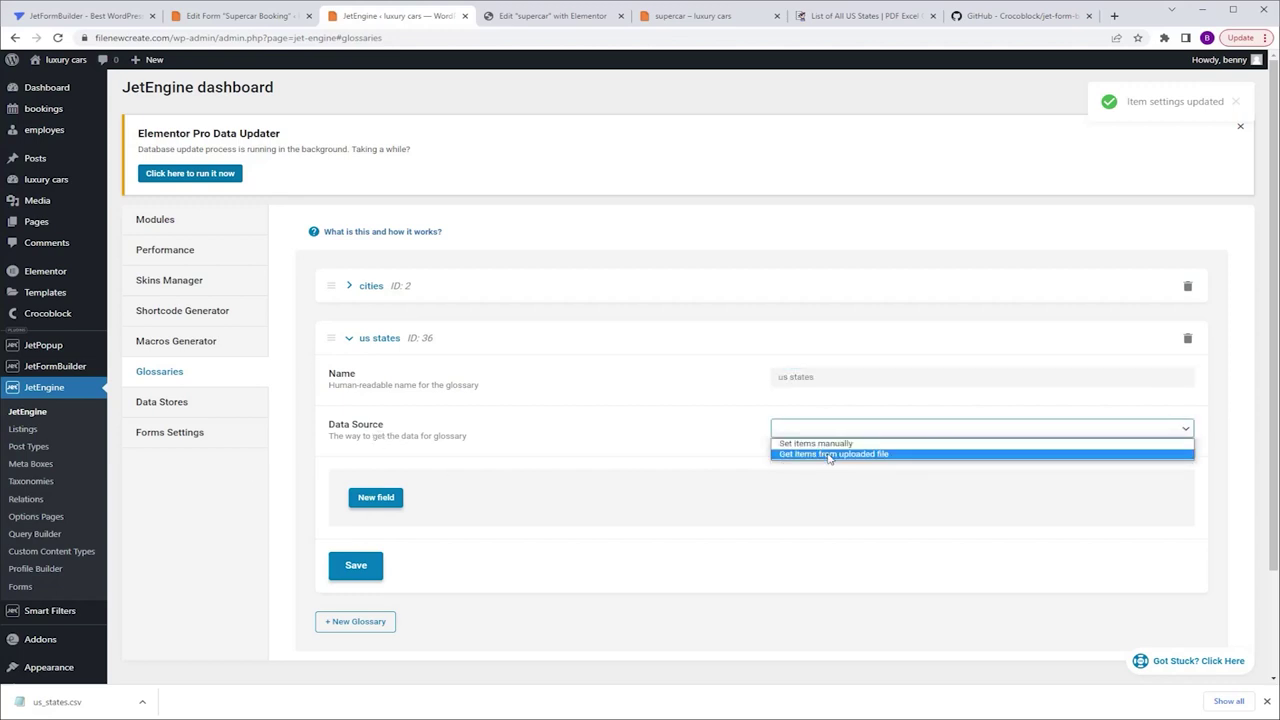
pyautogui.click(829, 455)
# Choose us_states.csv from the media library as the us states glossary's data file and save the glossary.
pyautogui.click(806, 482)
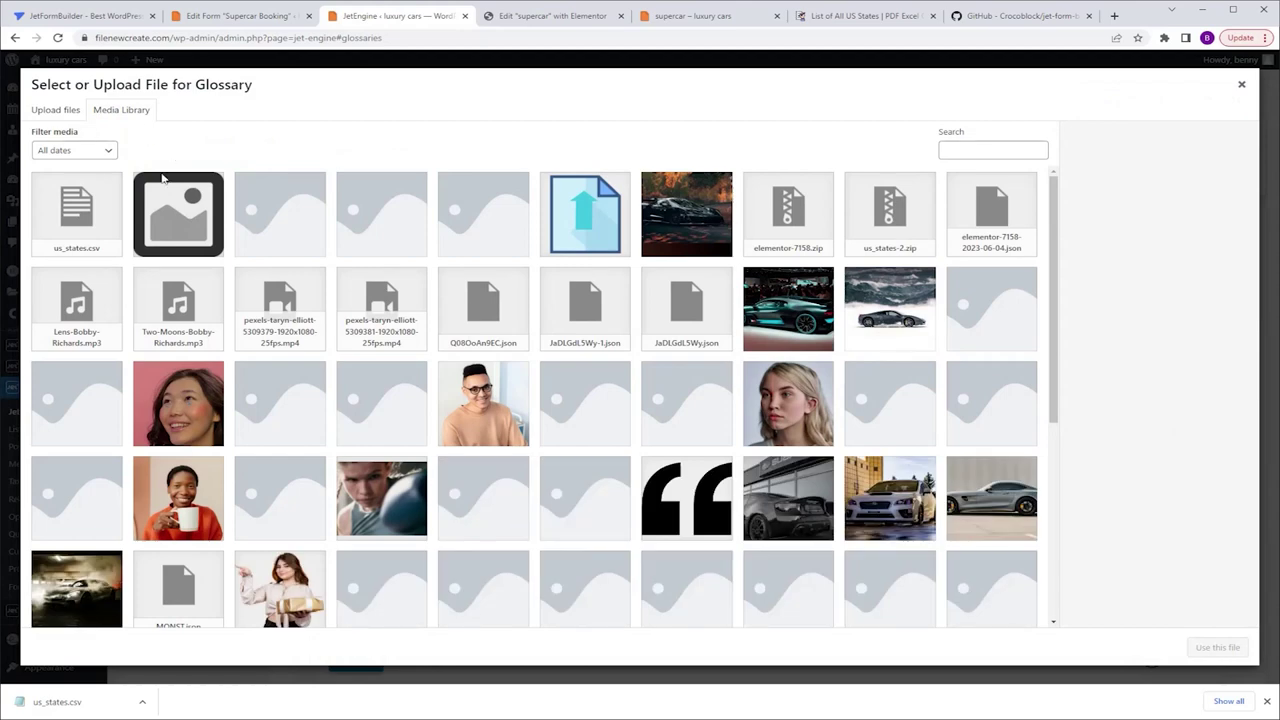
pyautogui.click(89, 215)
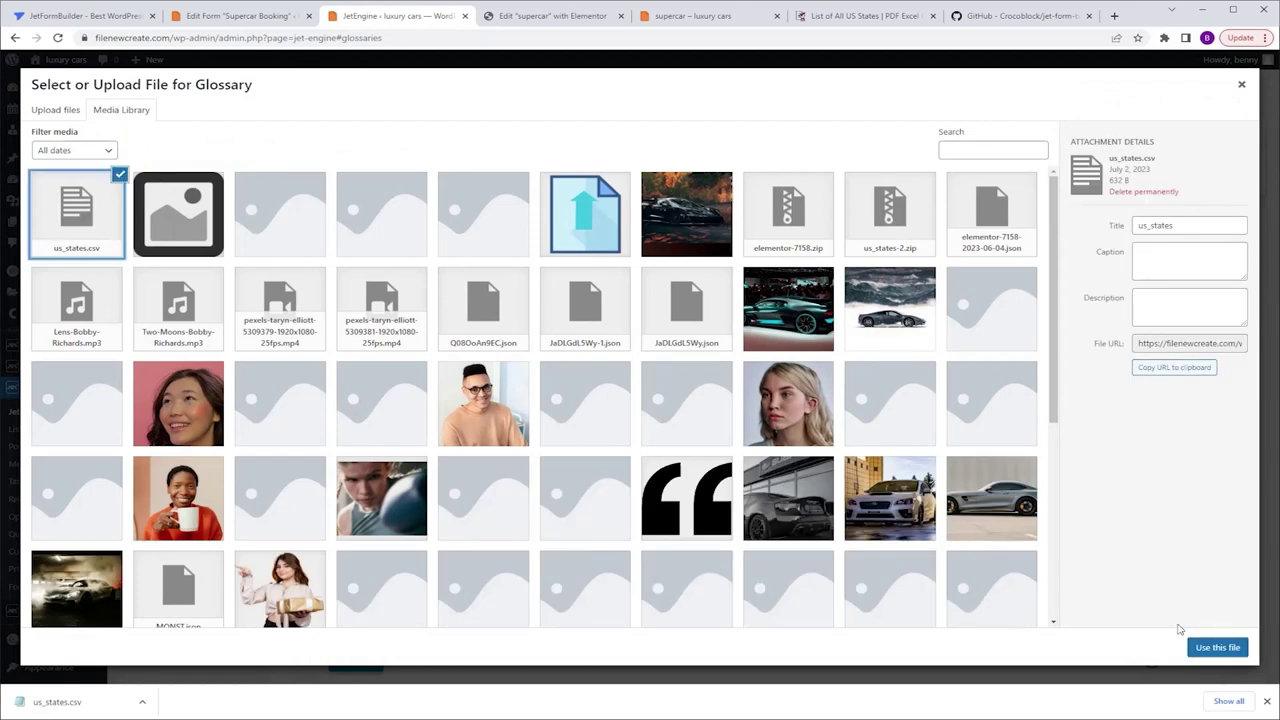
pyautogui.click(1217, 647)
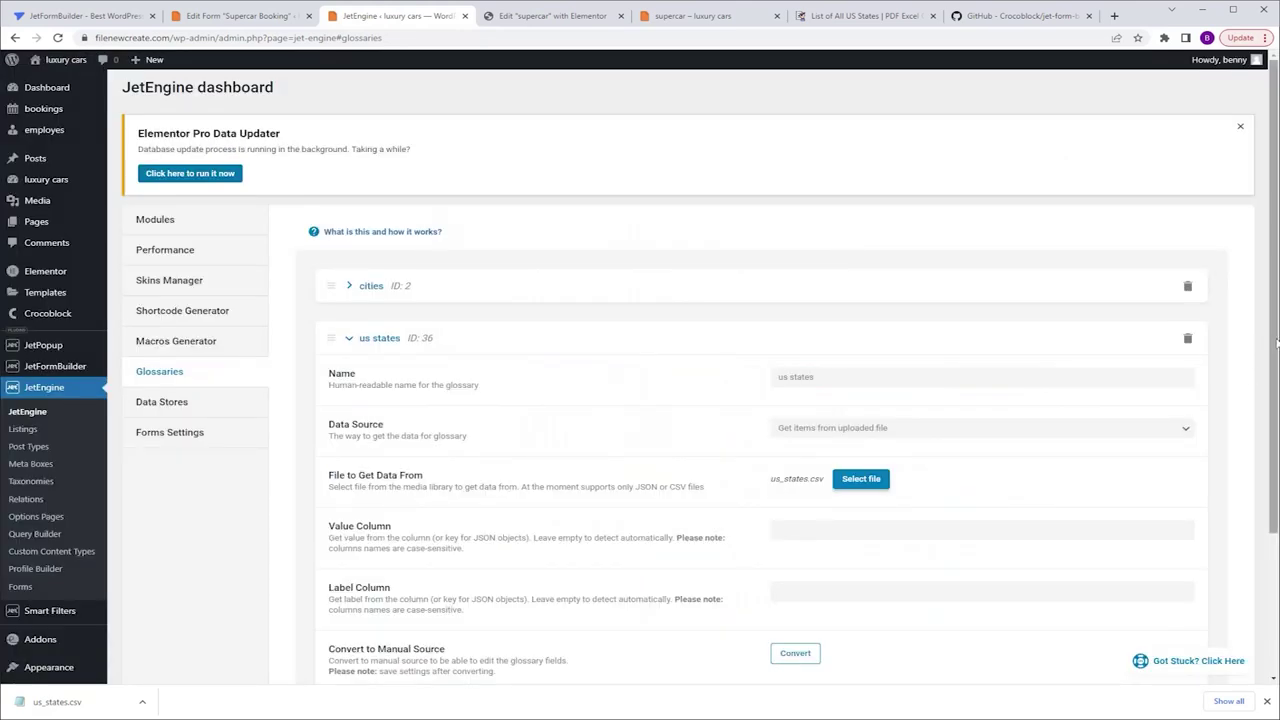
pyautogui.scroll(-3, 1270, 360)
pyautogui.click(365, 529)
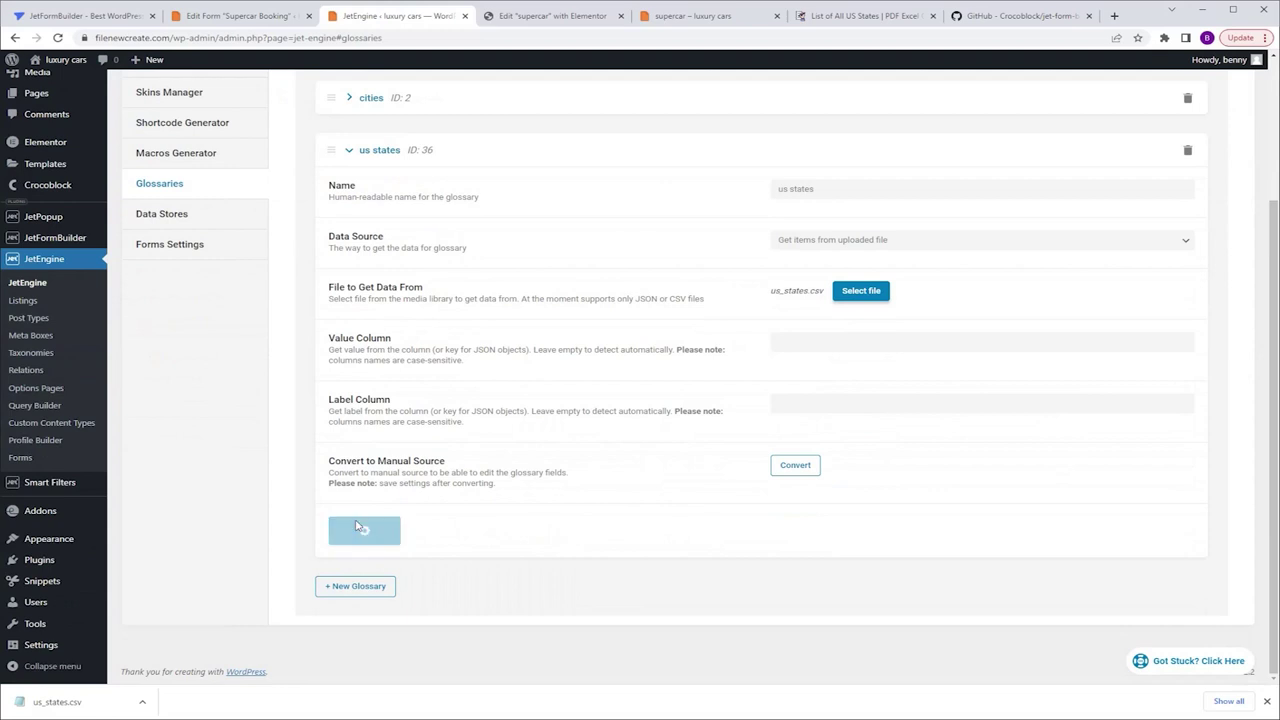
# Return to the Supercar Booking form editor, try to fill the select field's options from a glossary, and reload the page.
pyautogui.click(243, 16)
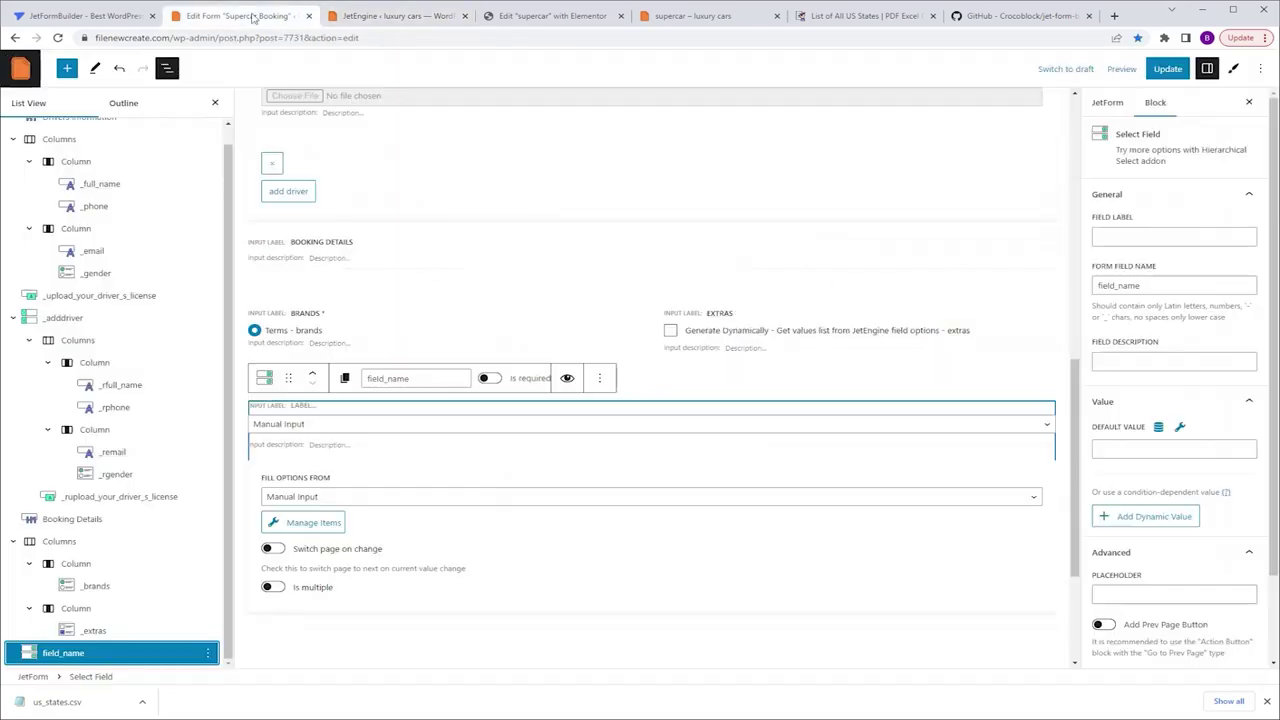
pyautogui.click(465, 503)
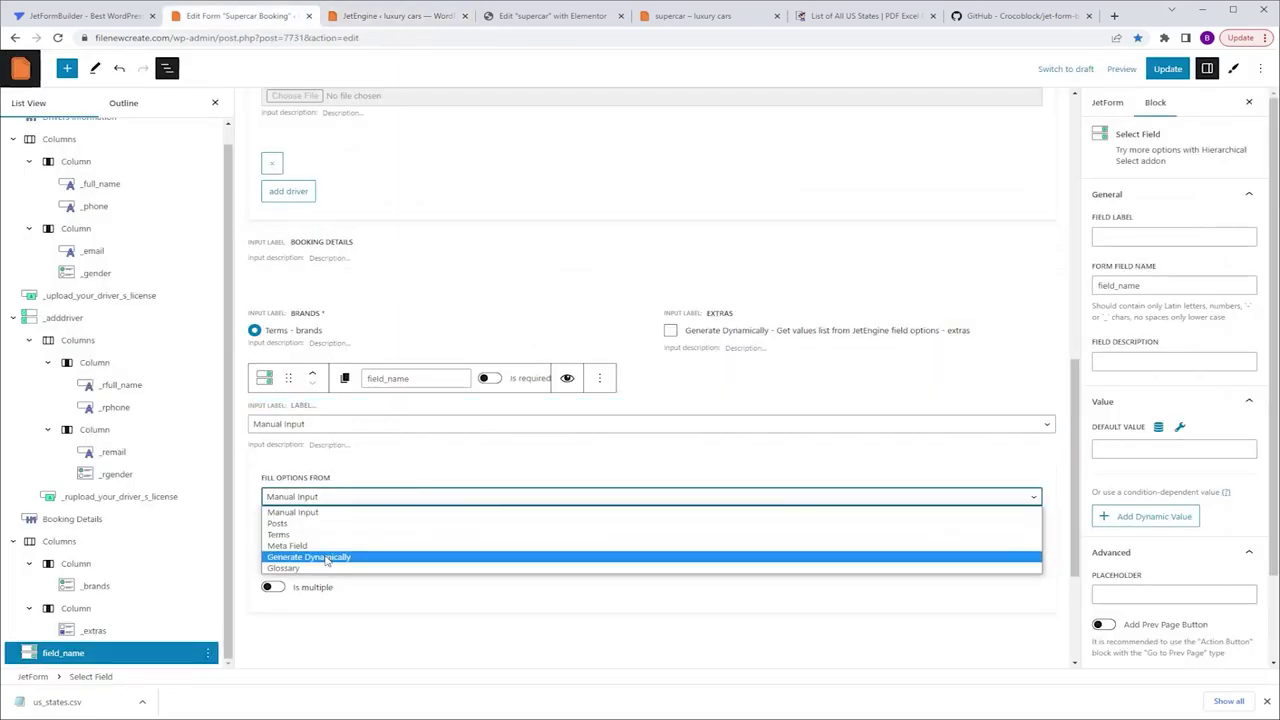
pyautogui.click(465, 557)
pyautogui.click(421, 540)
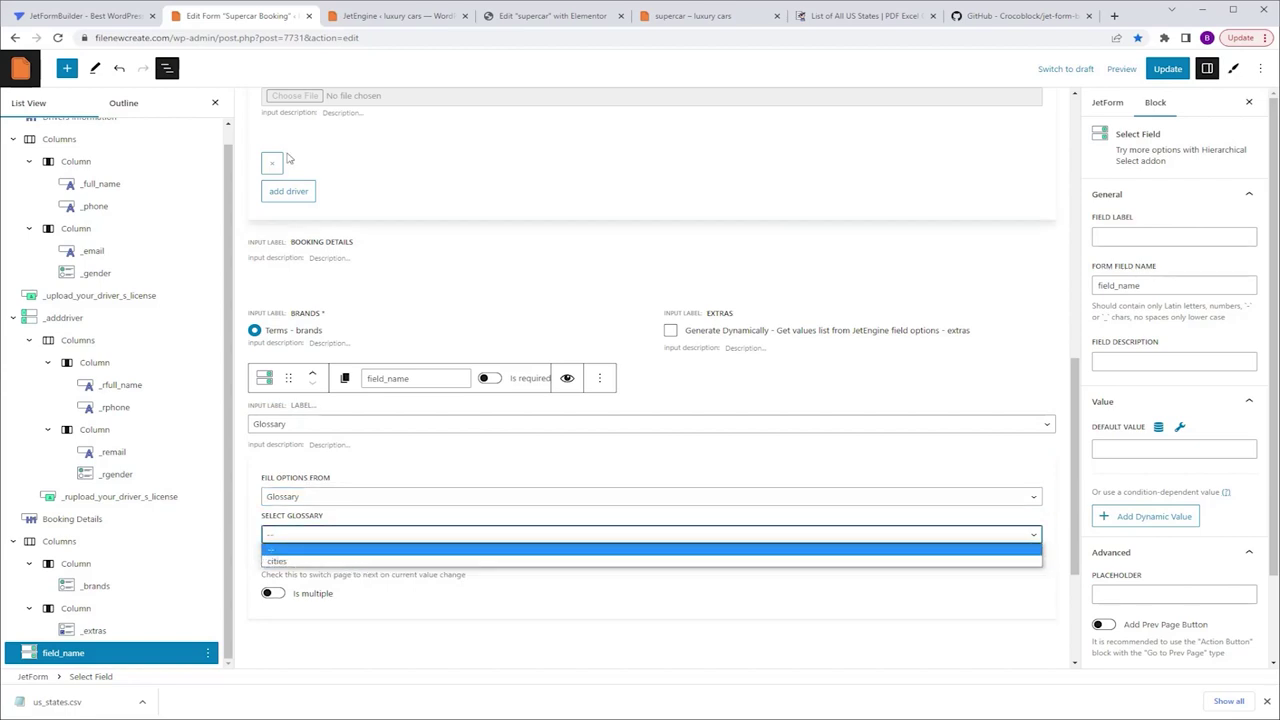
pyautogui.click(58, 37)
pyautogui.click(702, 129)
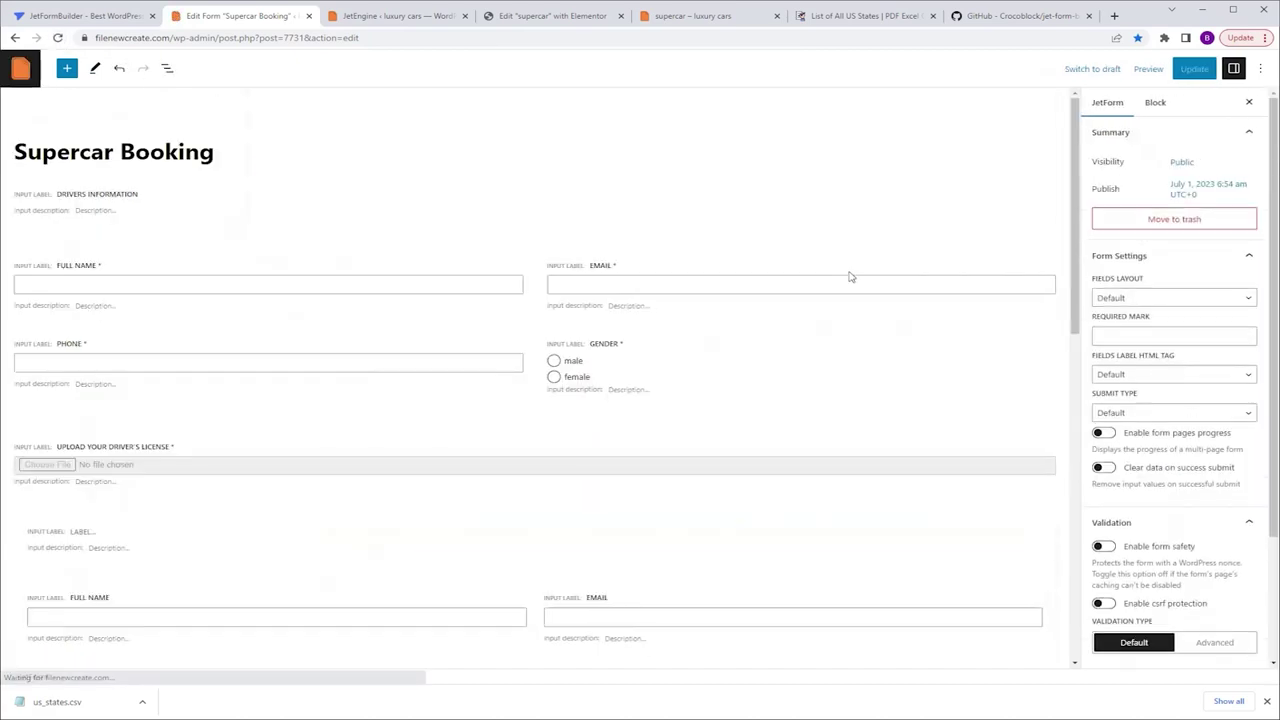
# Fill the last select field's options from Glossary, using the "us states" glossary.
pyautogui.click(167, 68)
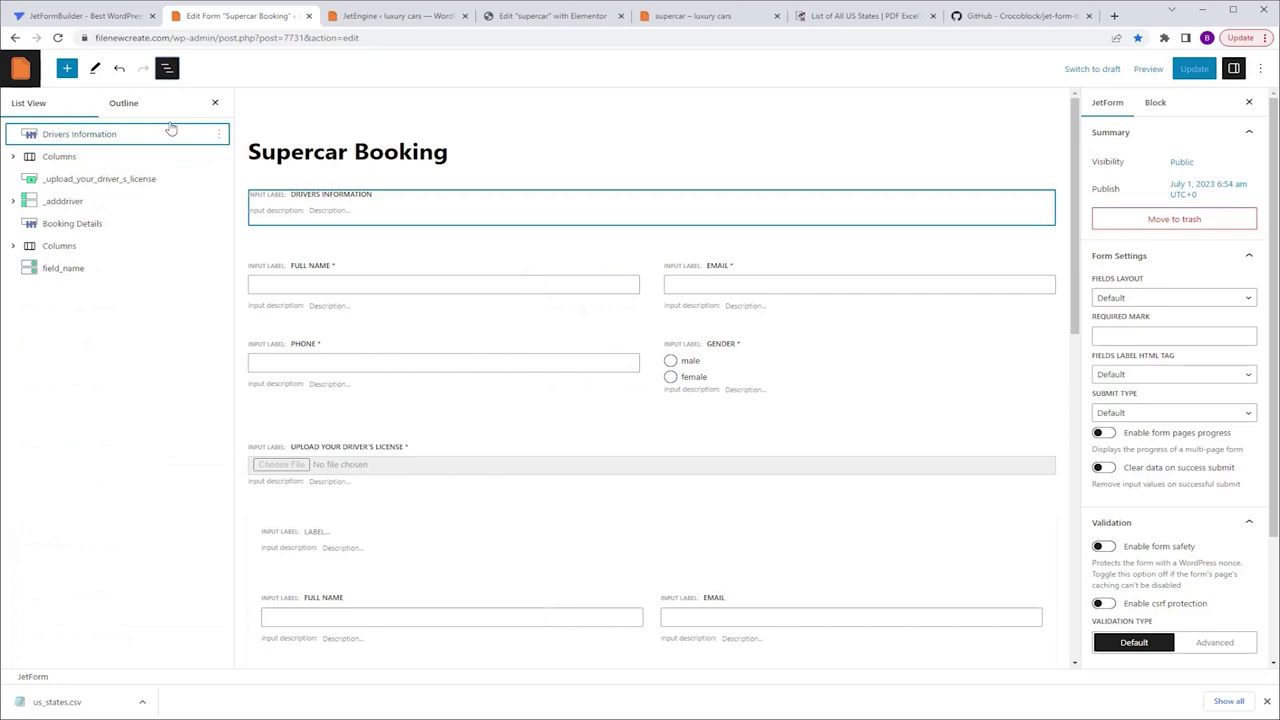
pyautogui.click(66, 272)
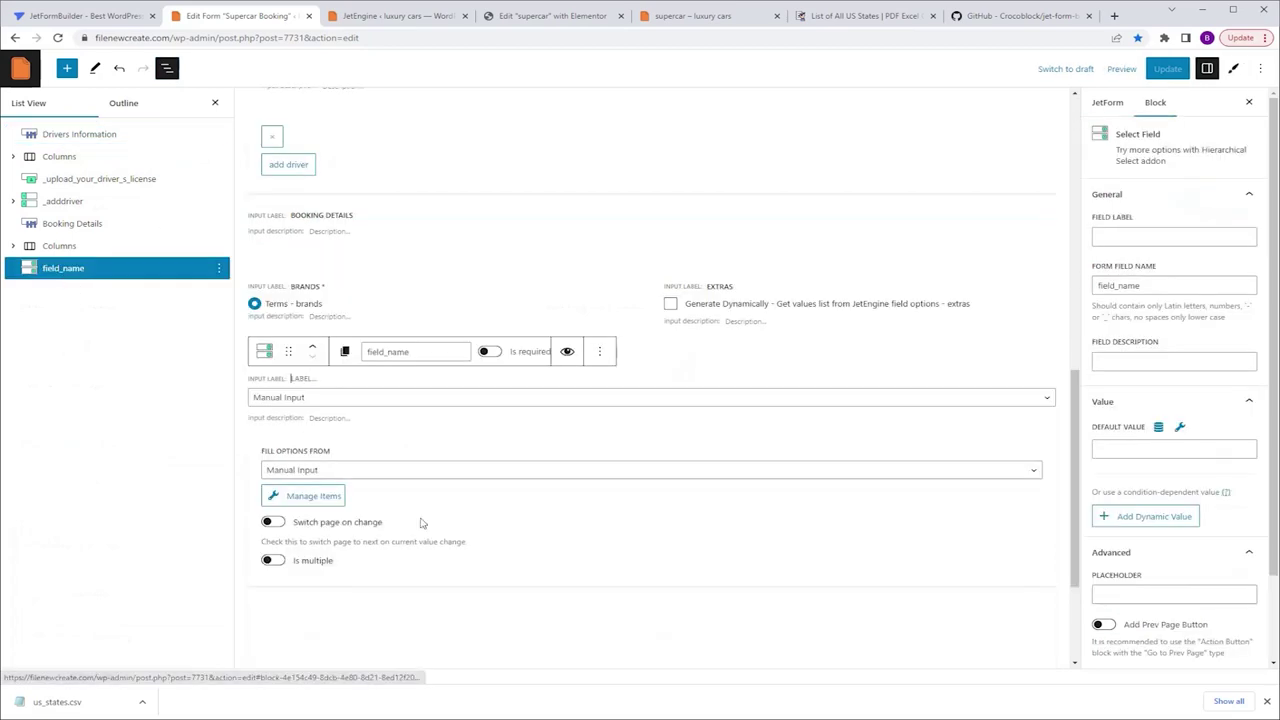
pyautogui.click(333, 474)
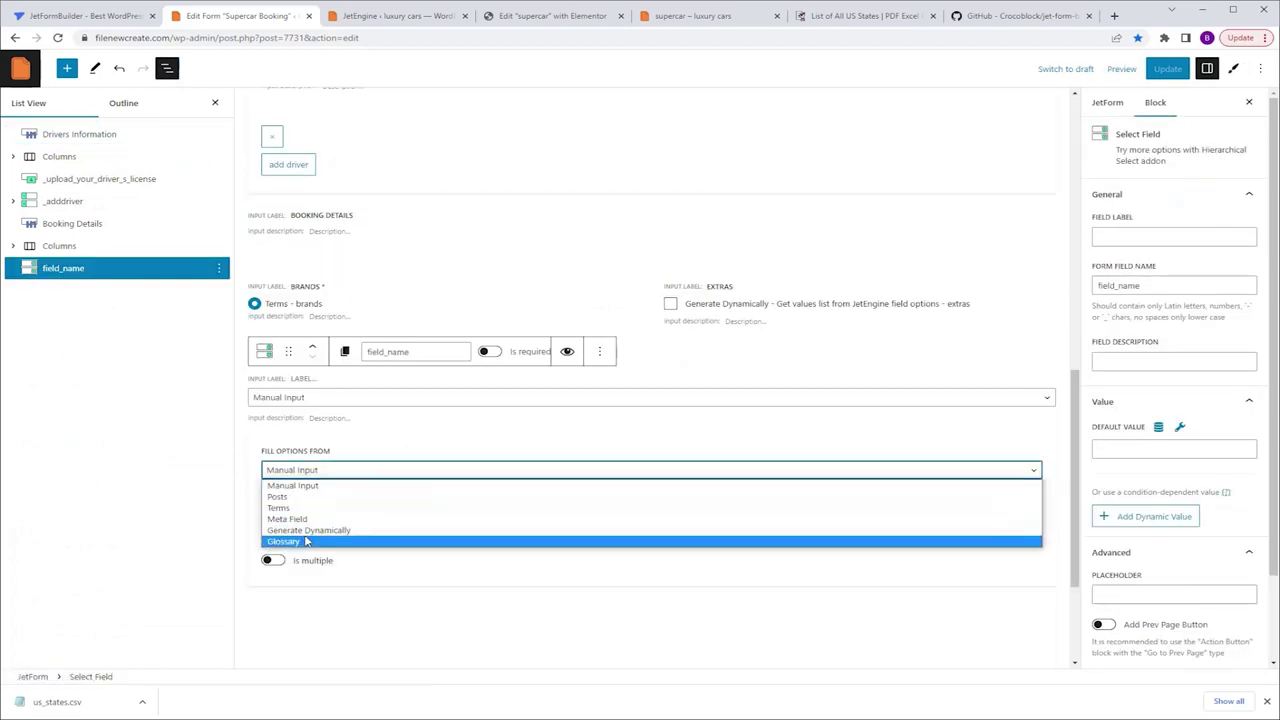
pyautogui.click(400, 541)
pyautogui.click(350, 510)
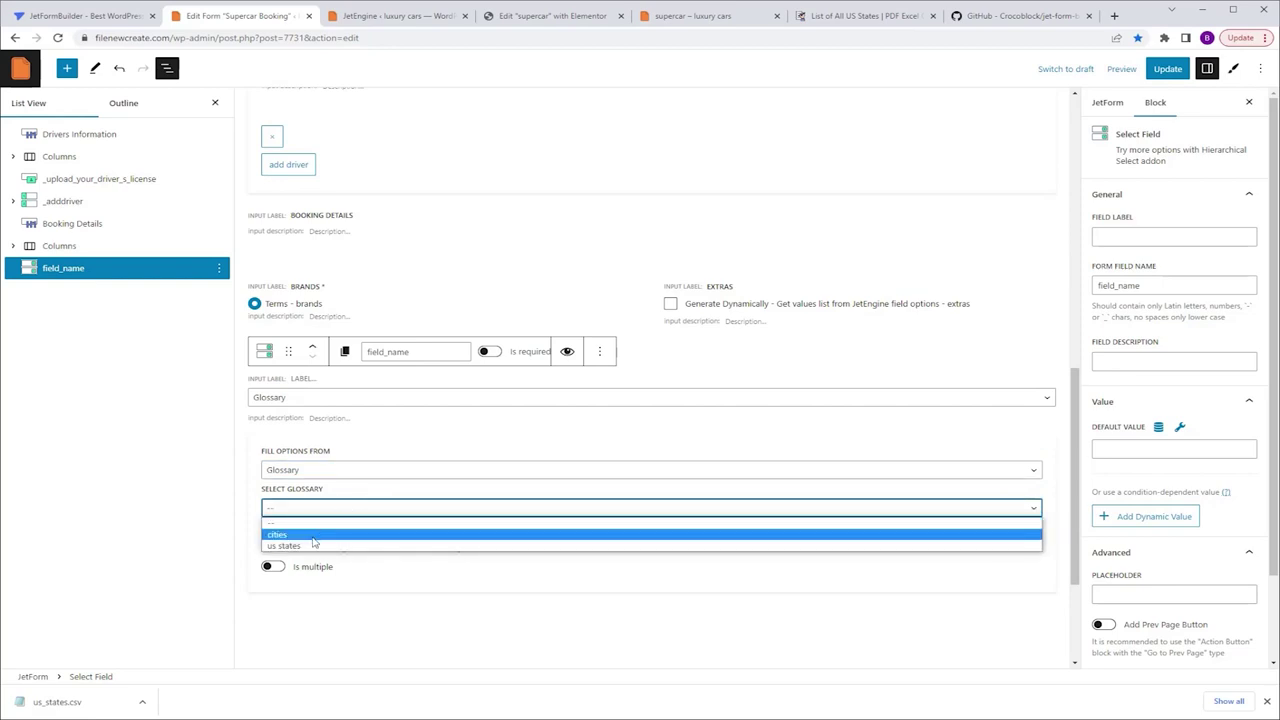
pyautogui.click(316, 547)
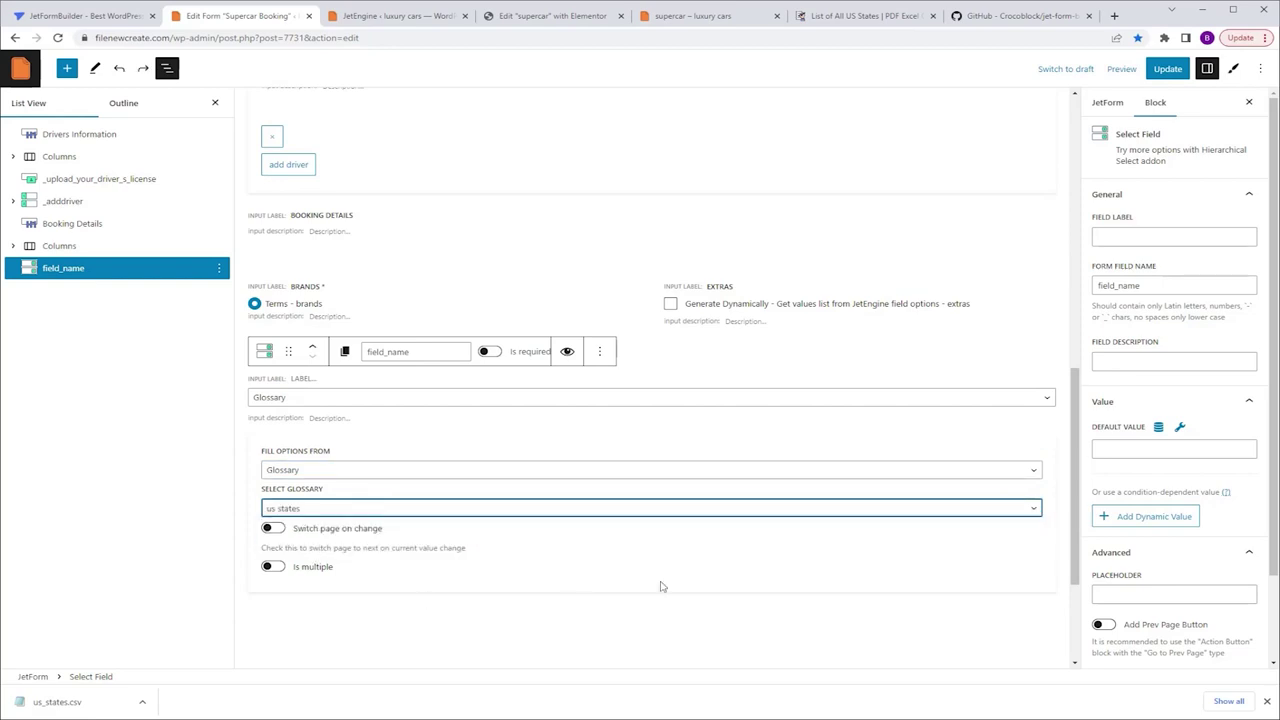
# Label the select field "pick up location", set its form field name to _pick_up_location, and update the form.
pyautogui.click(1177, 237)
pyautogui.write('pick up location')
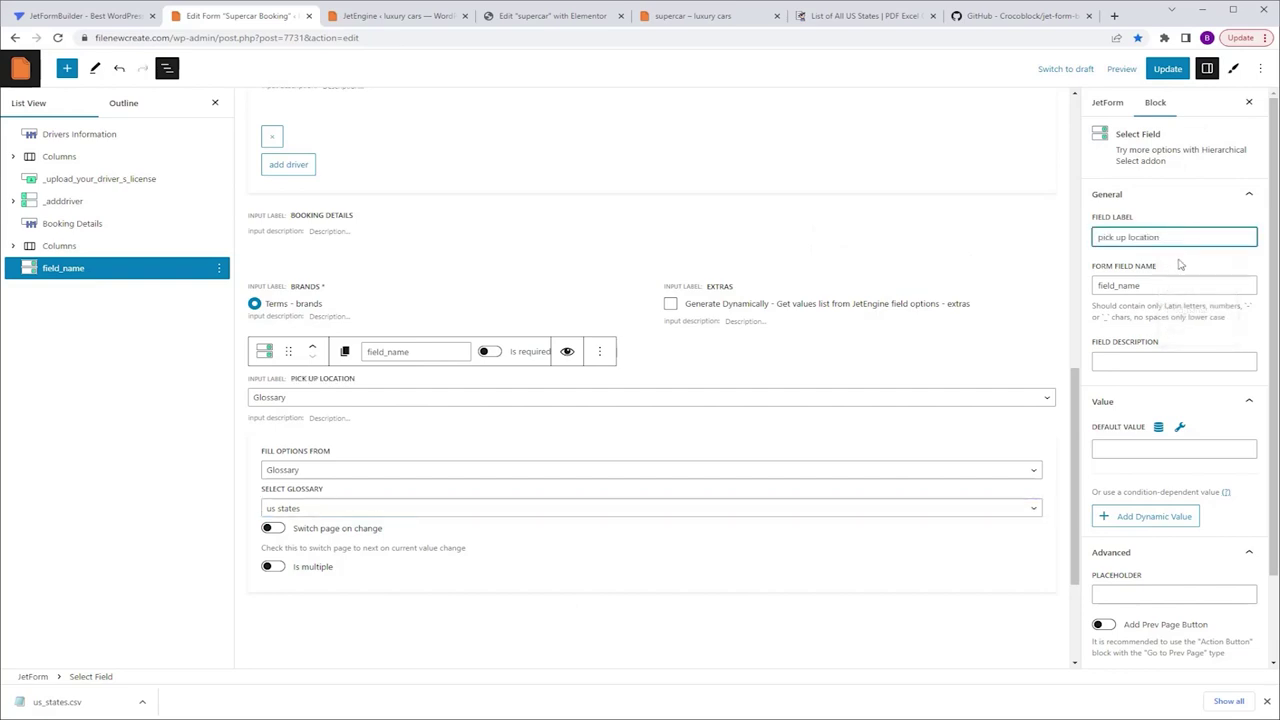
pyautogui.click(1100, 285)
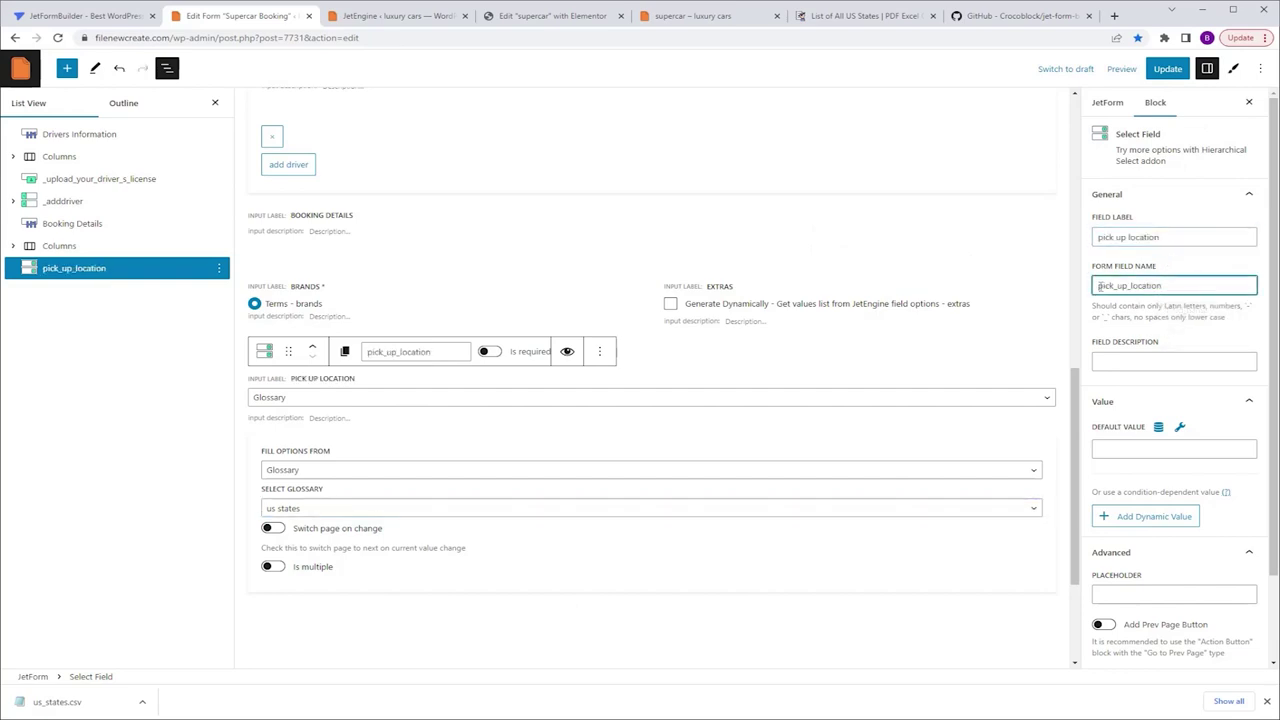
pyautogui.write('_')
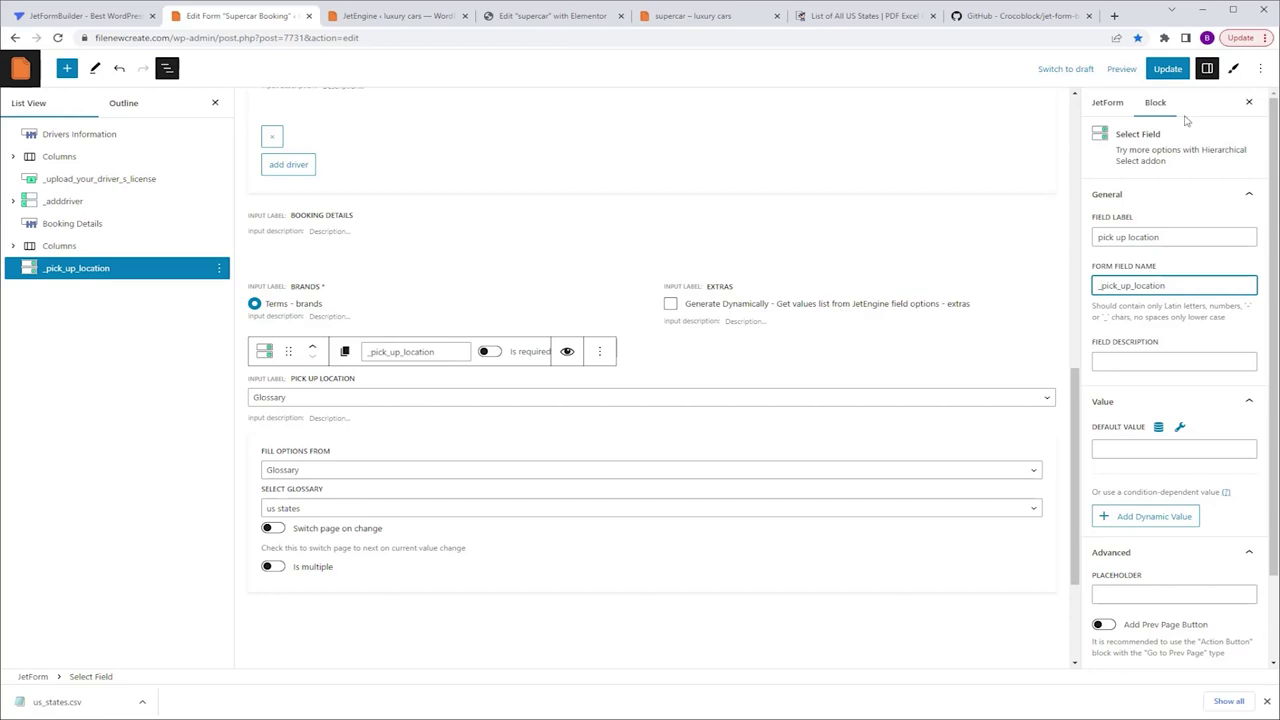
pyautogui.click(1170, 72)
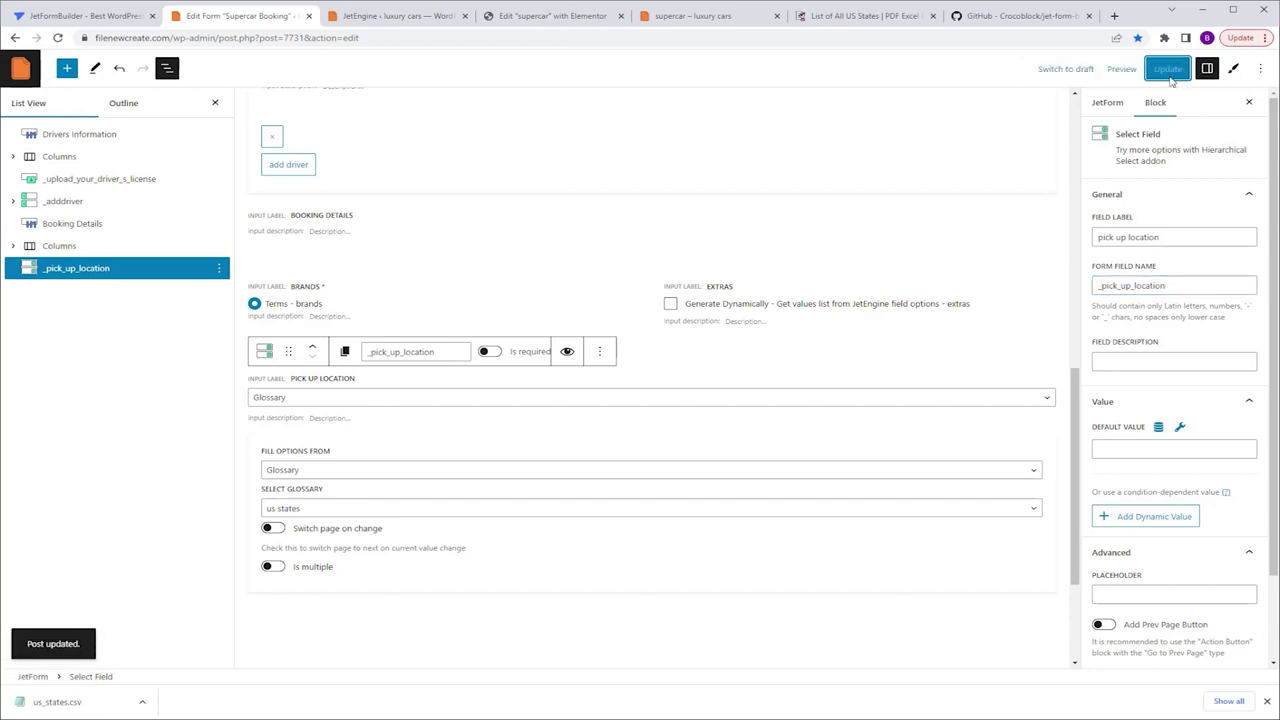
# Switch to the supercar page in Elementor and test the form's brand choices, extras checkboxes and pick up location list.
pyautogui.click(545, 15)
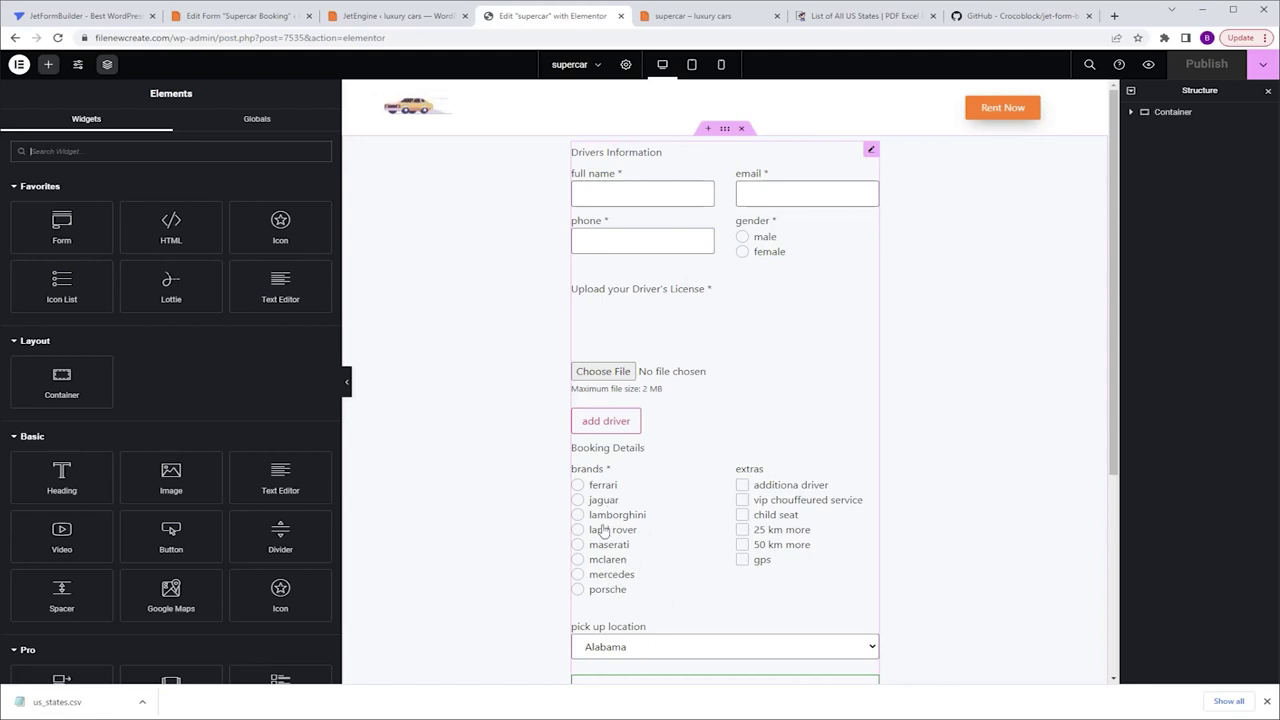
pyautogui.click(603, 560)
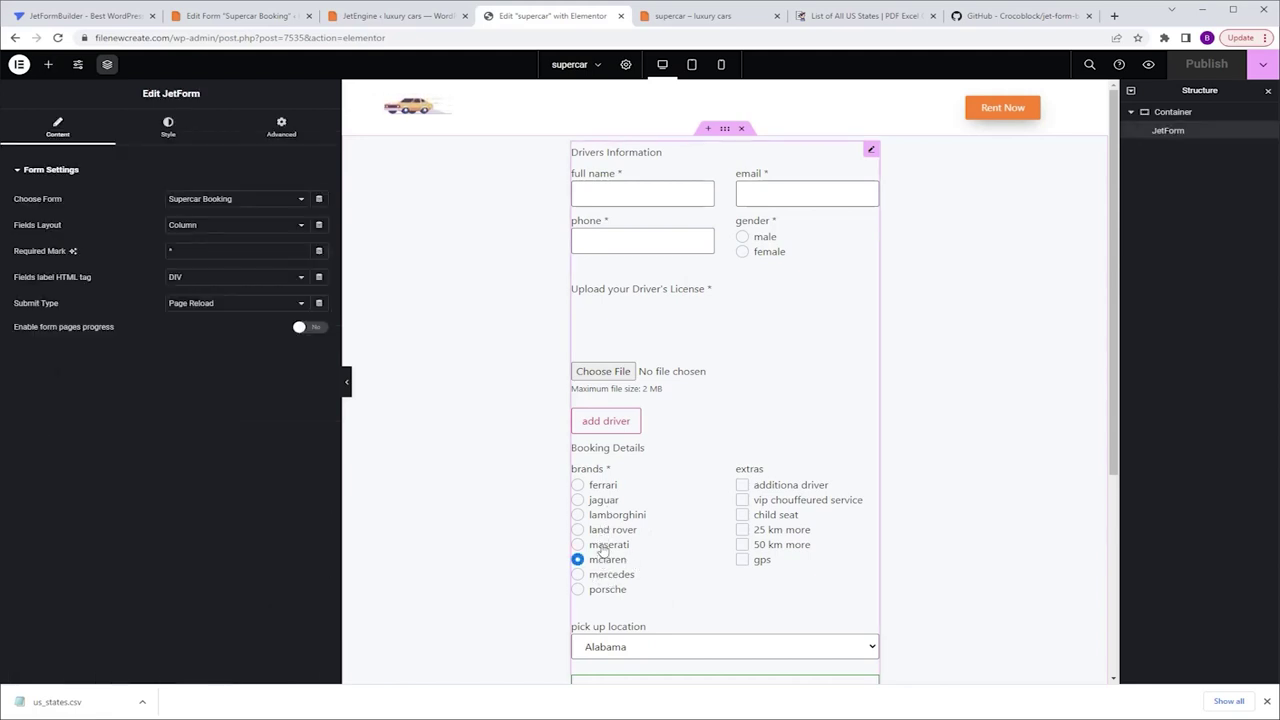
pyautogui.click(603, 546)
pyautogui.click(605, 531)
pyautogui.click(778, 515)
pyautogui.click(779, 531)
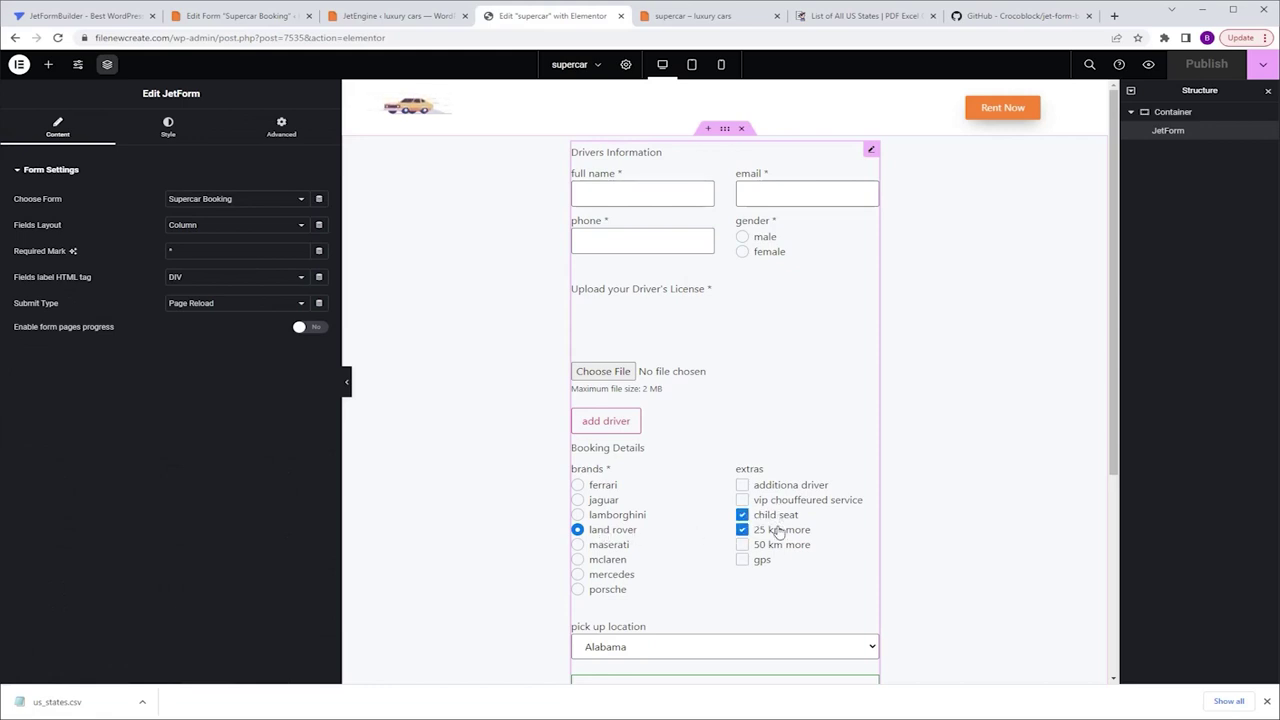
pyautogui.click(779, 531)
pyautogui.click(776, 516)
pyautogui.click(730, 647)
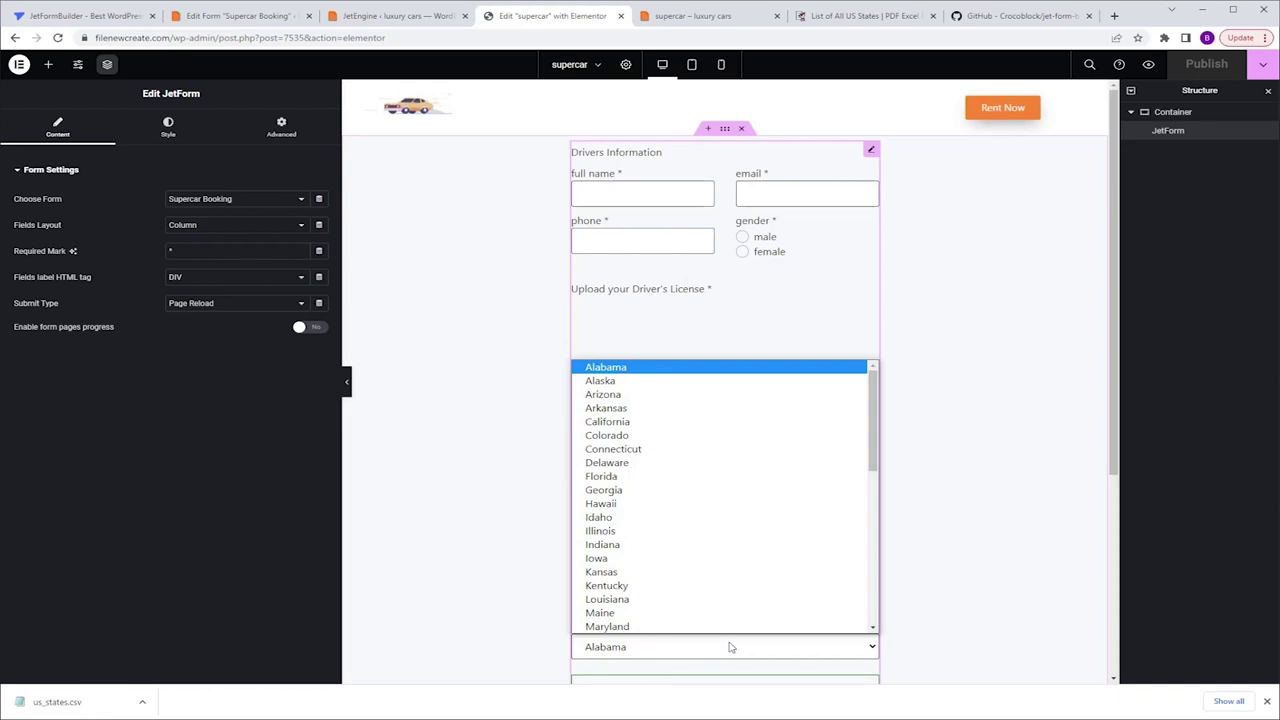
pyautogui.click(730, 647)
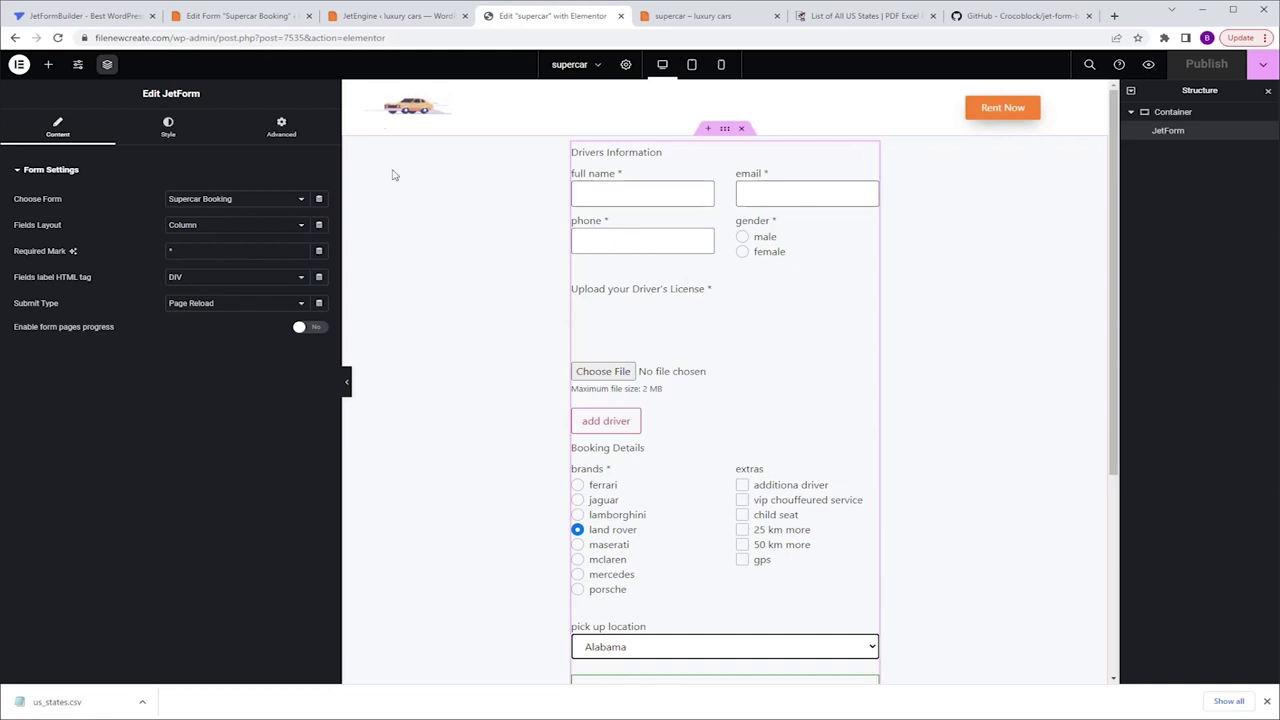
# Go to the JetFormBuilder addons page in the WordPress dashboard and activate the Select Autocomplete addon.
pyautogui.click(368, 20)
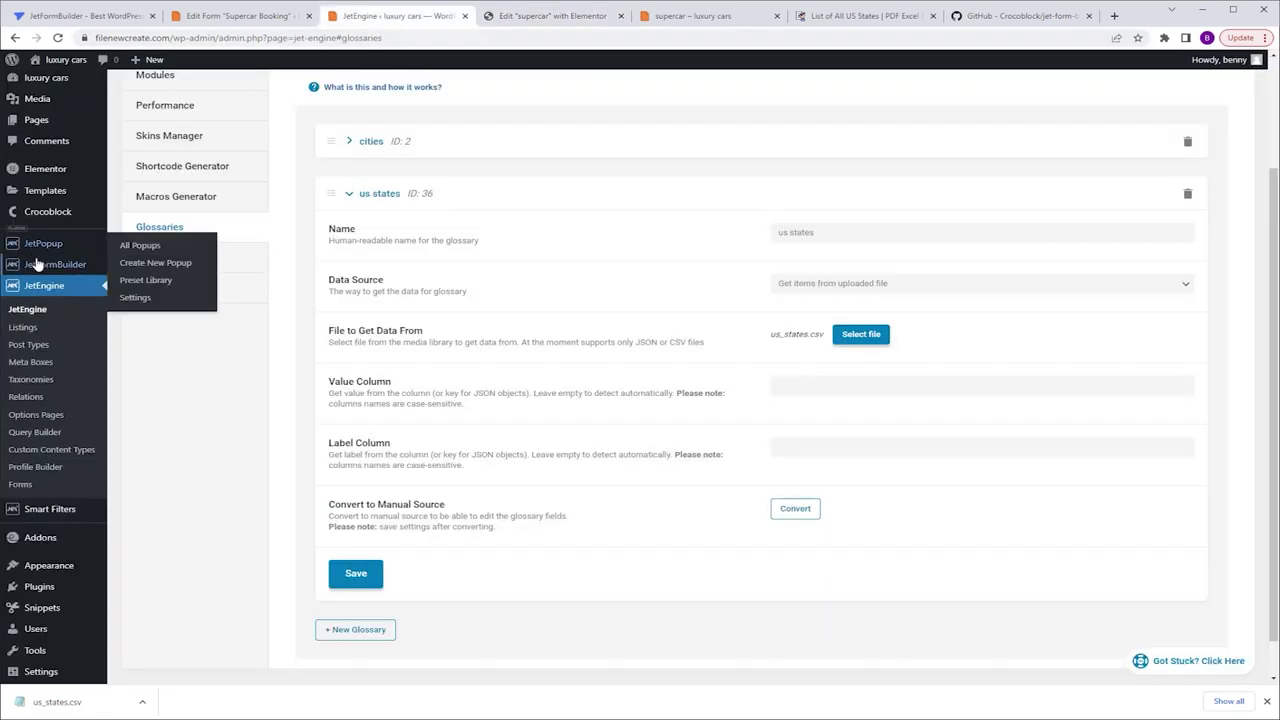
pyautogui.moveTo(40, 265)
pyautogui.click(149, 319)
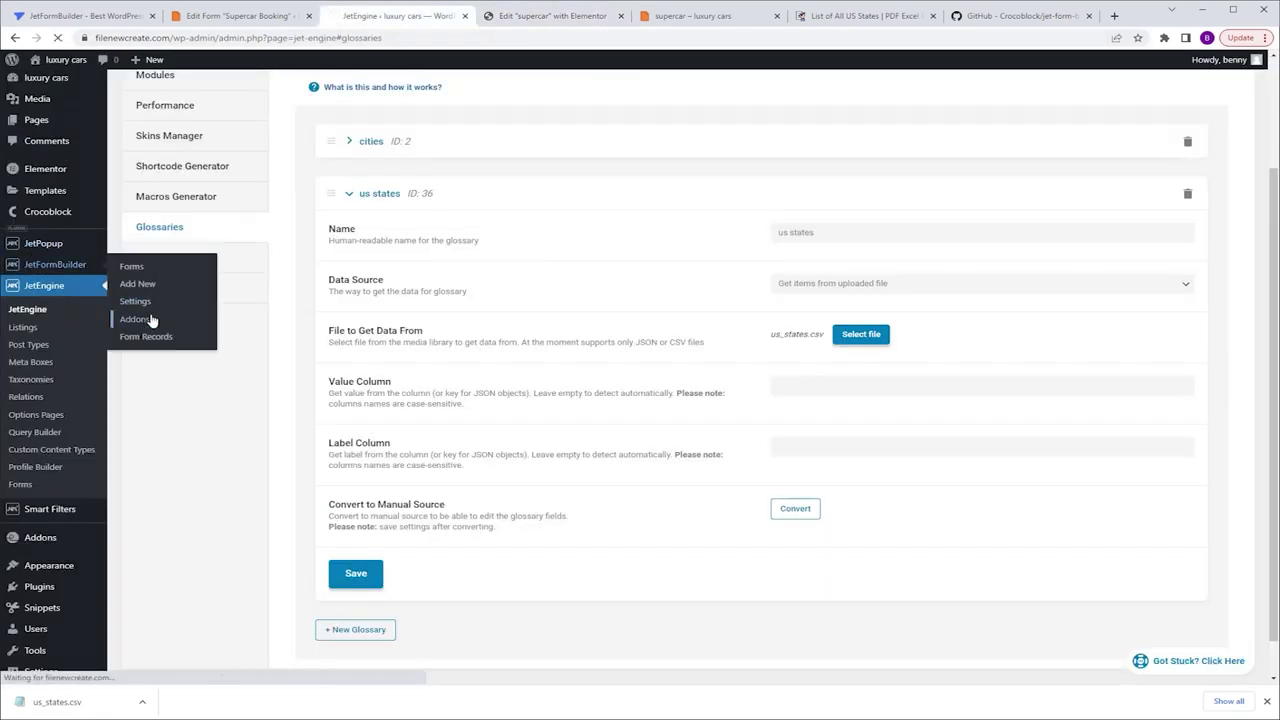
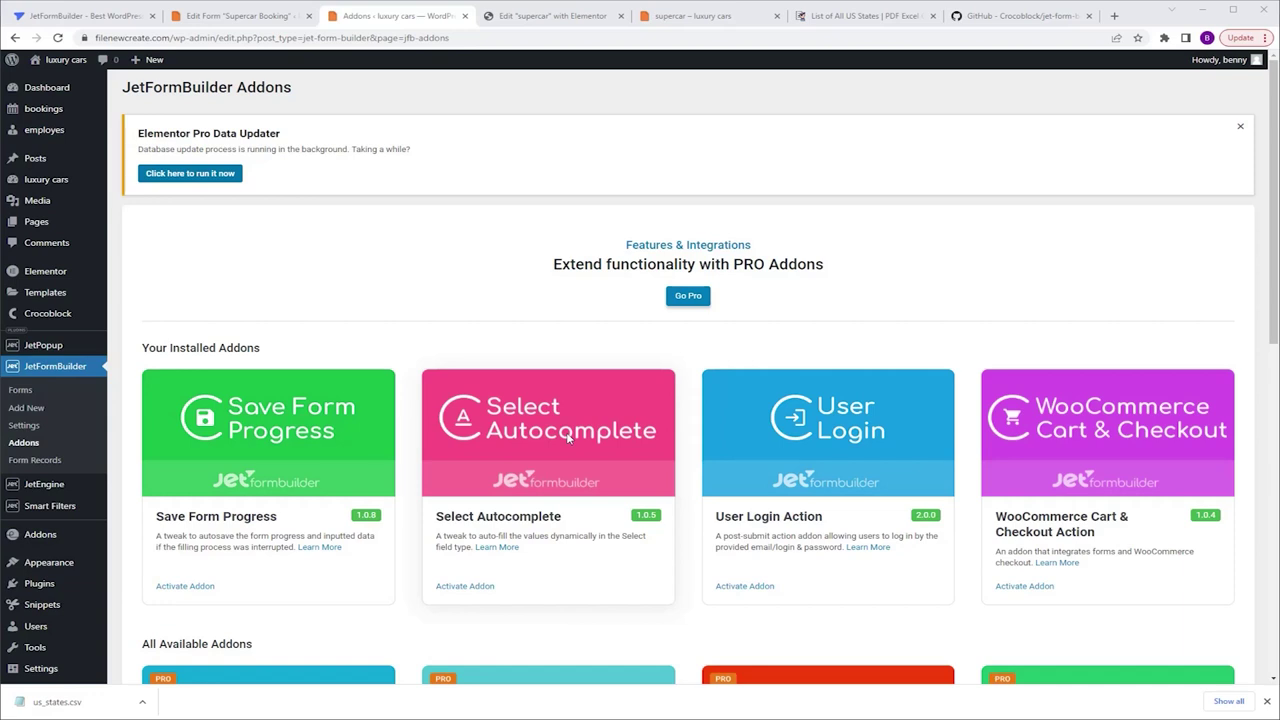
pyautogui.click(479, 588)
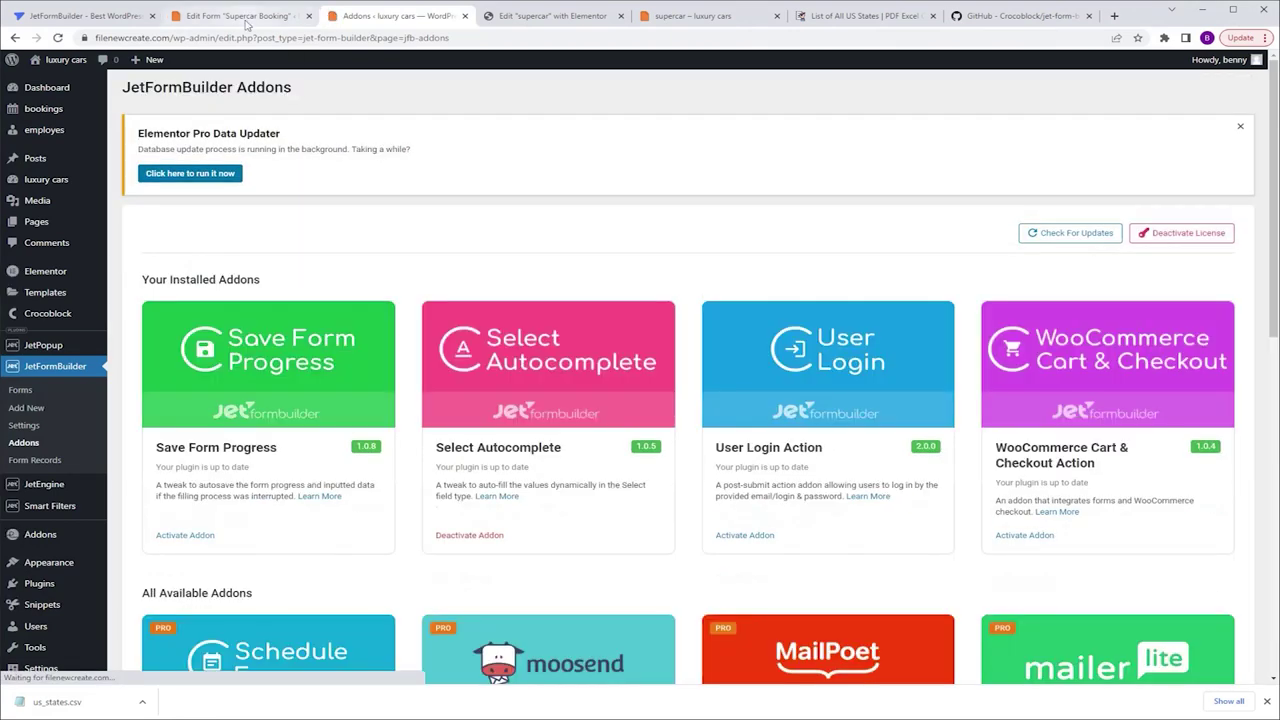
# Reload the Supercar Booking form editor and enable autocomplete with AJAX loading and a minimum input length of 1 for the pick up location field.
pyautogui.click(248, 20)
pyautogui.click(58, 37)
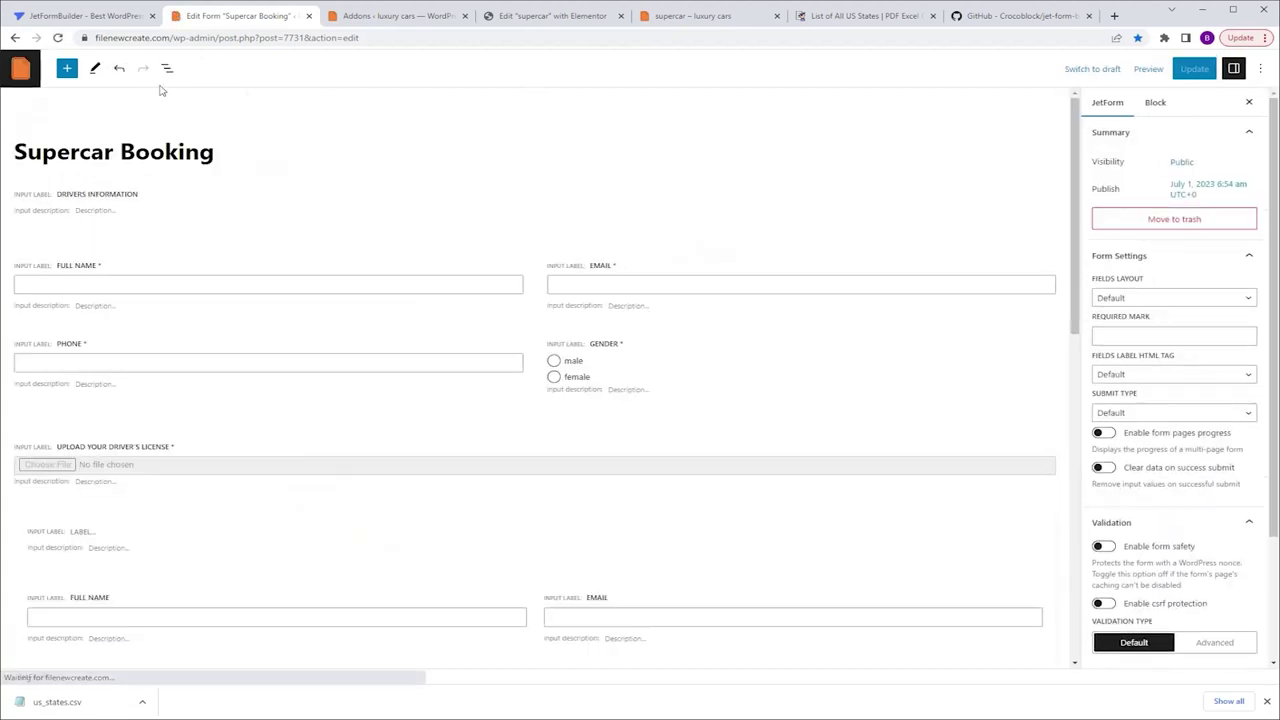
pyautogui.click(88, 268)
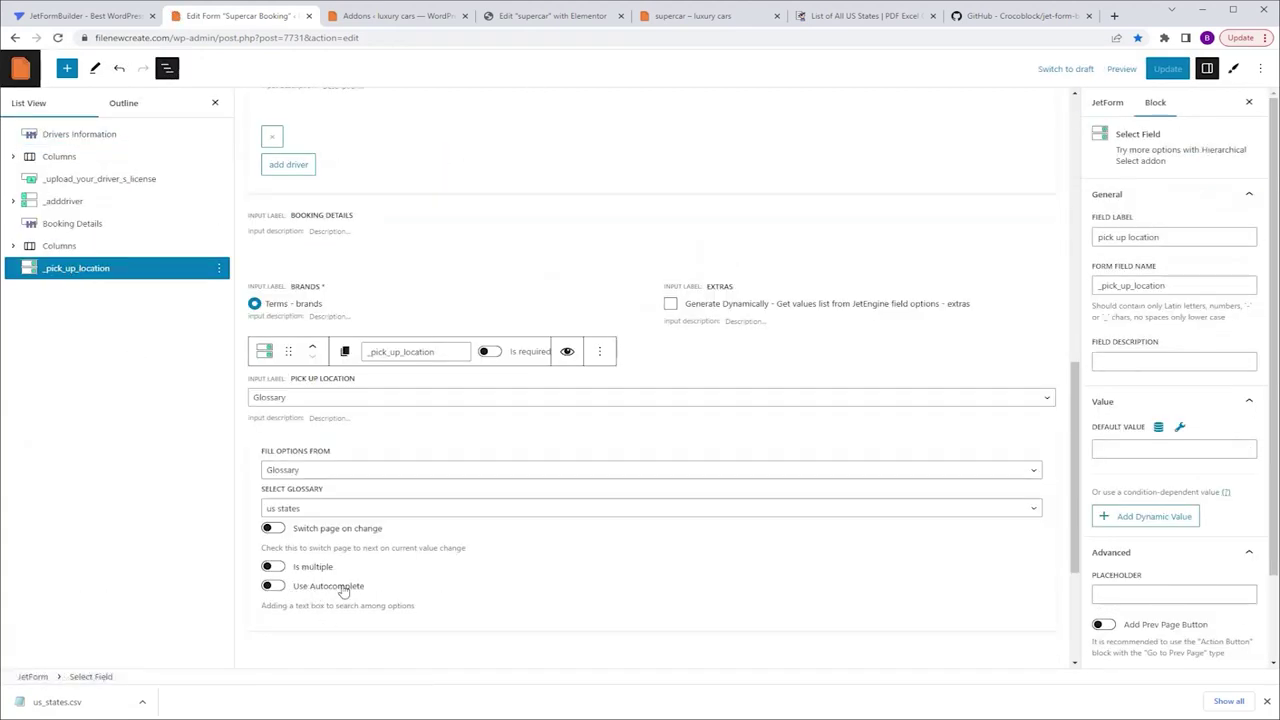
pyautogui.click(281, 589)
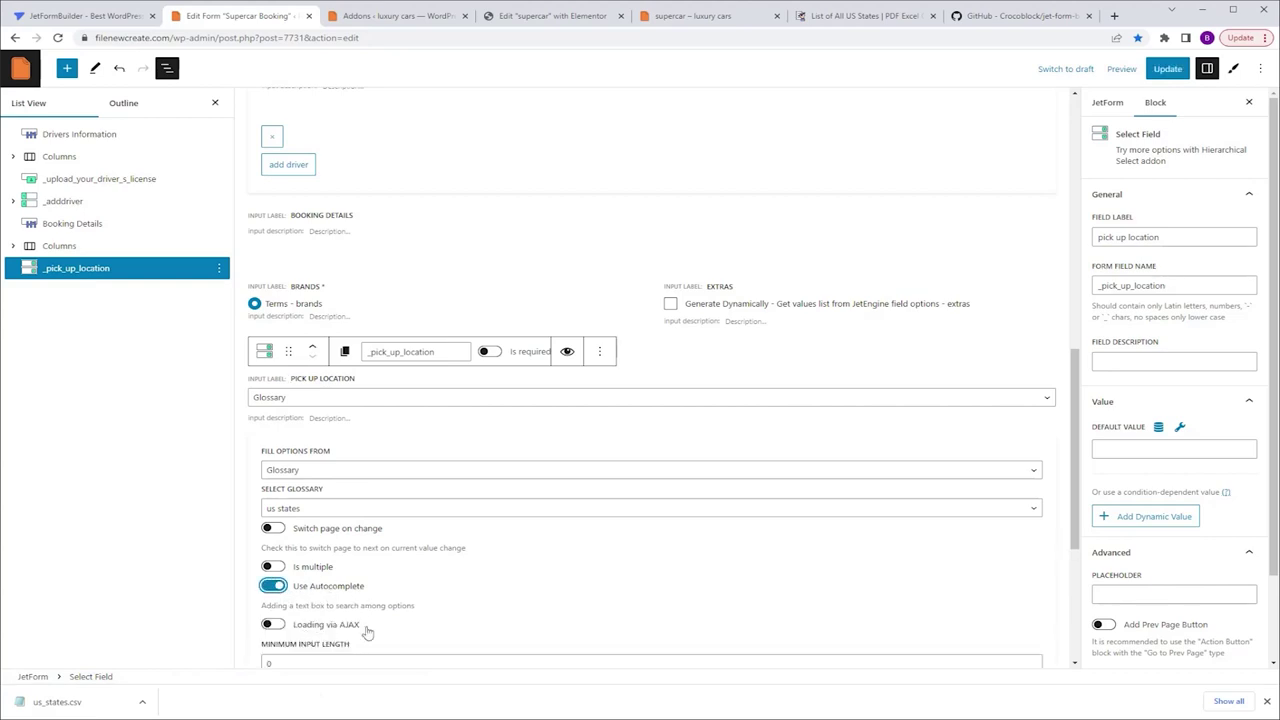
pyautogui.click(278, 626)
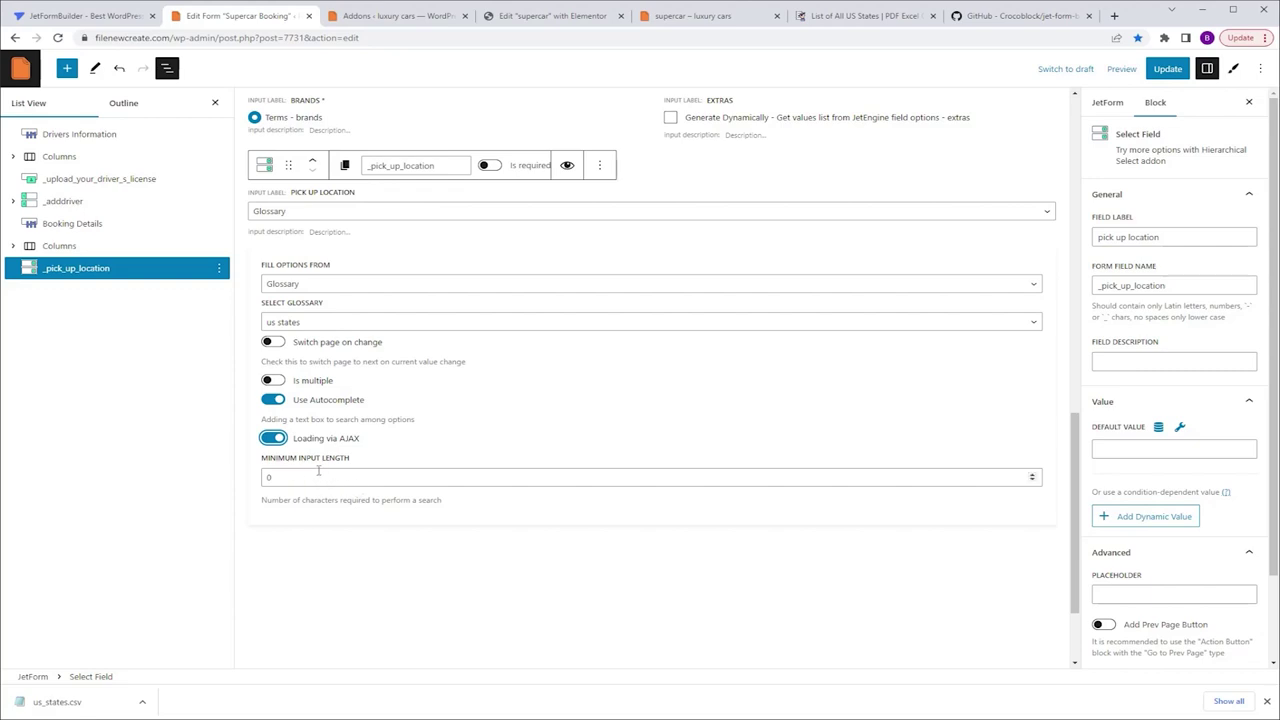
pyautogui.doubleClick(306, 479)
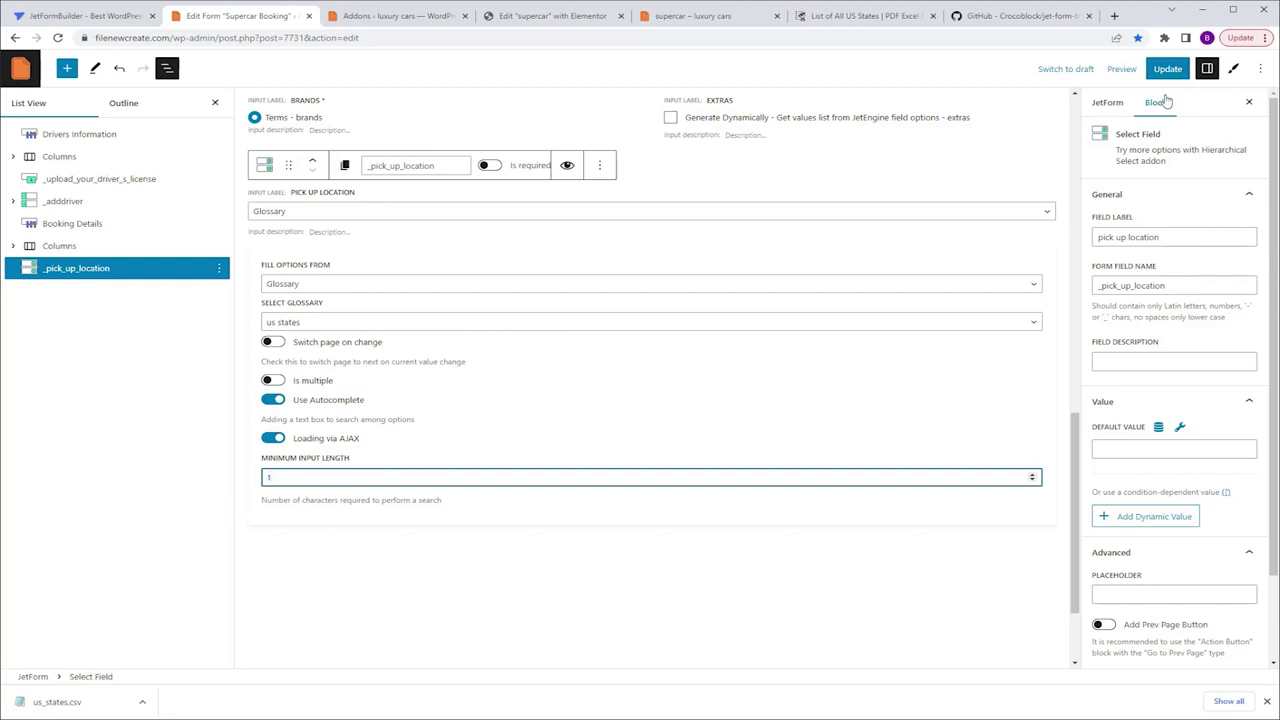
# Set the pick up location field's placeholder to "choose a state" and update the form.
pyautogui.click(1145, 596)
pyautogui.write('choose a state')
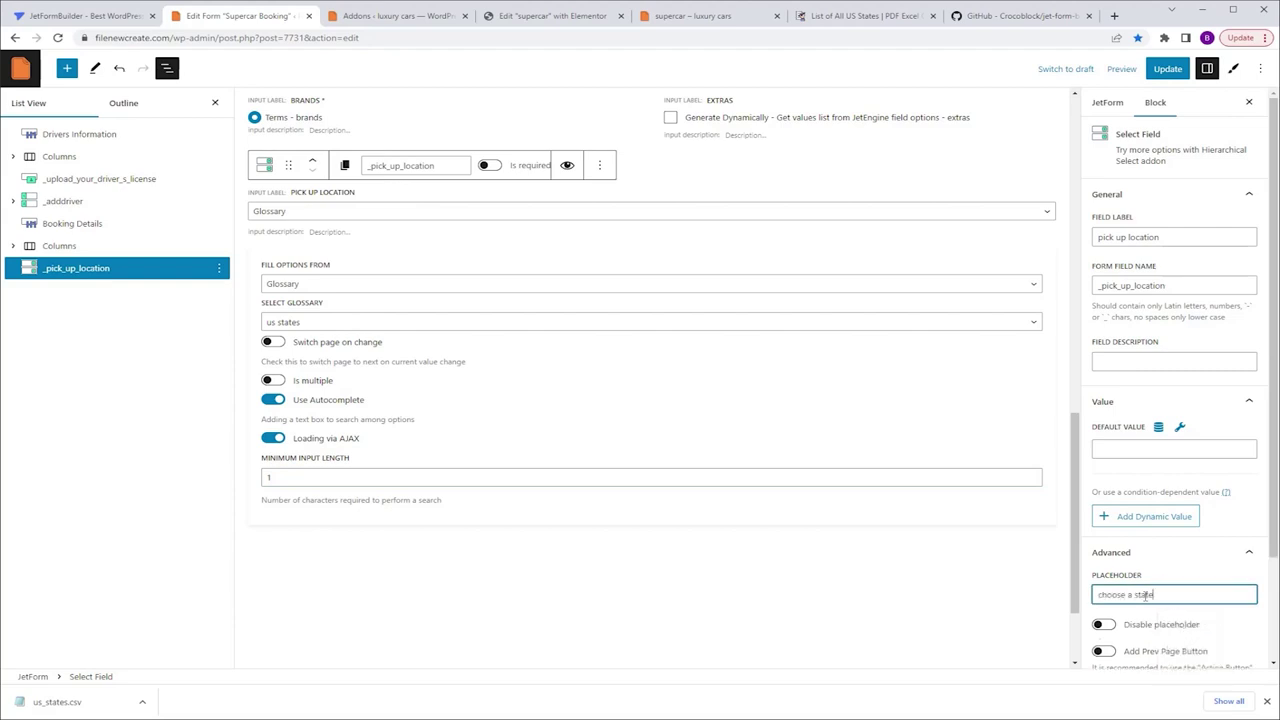
pyautogui.click(1162, 69)
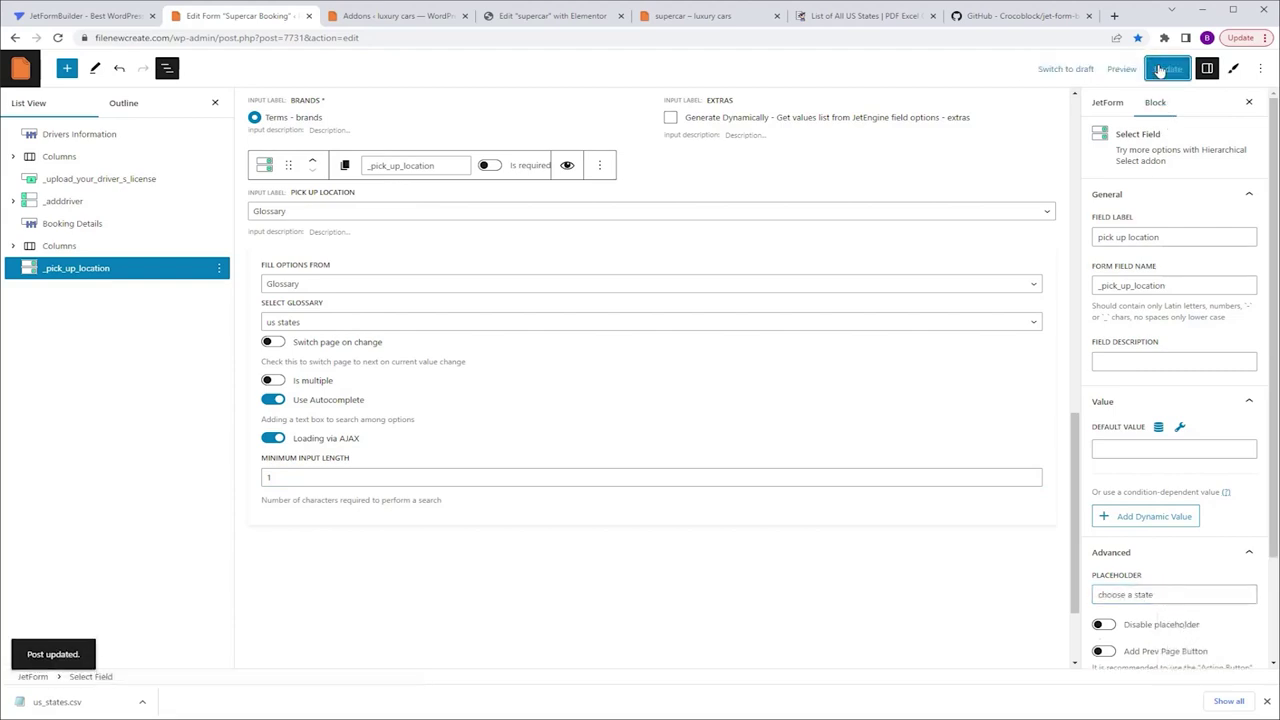
# Reload the supercar page in Elementor, preview it, and test the pick up location search with "ca", choosing California.
pyautogui.click(560, 16)
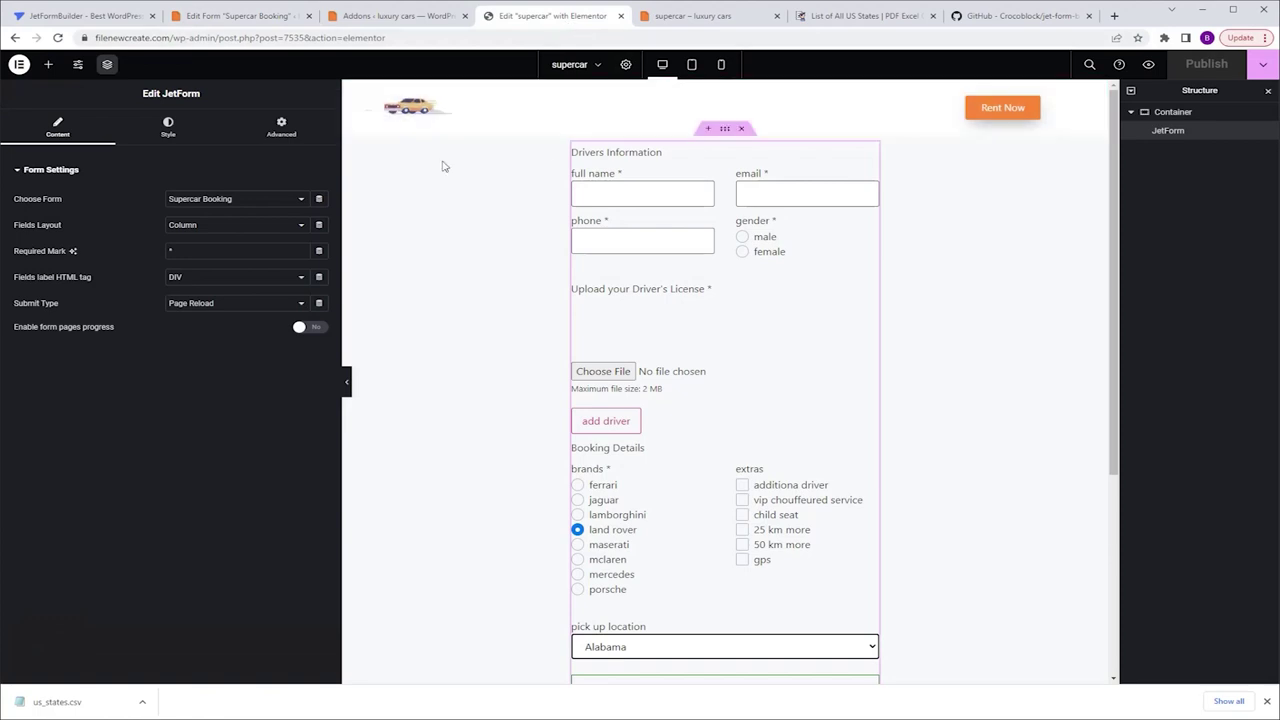
pyautogui.click(58, 37)
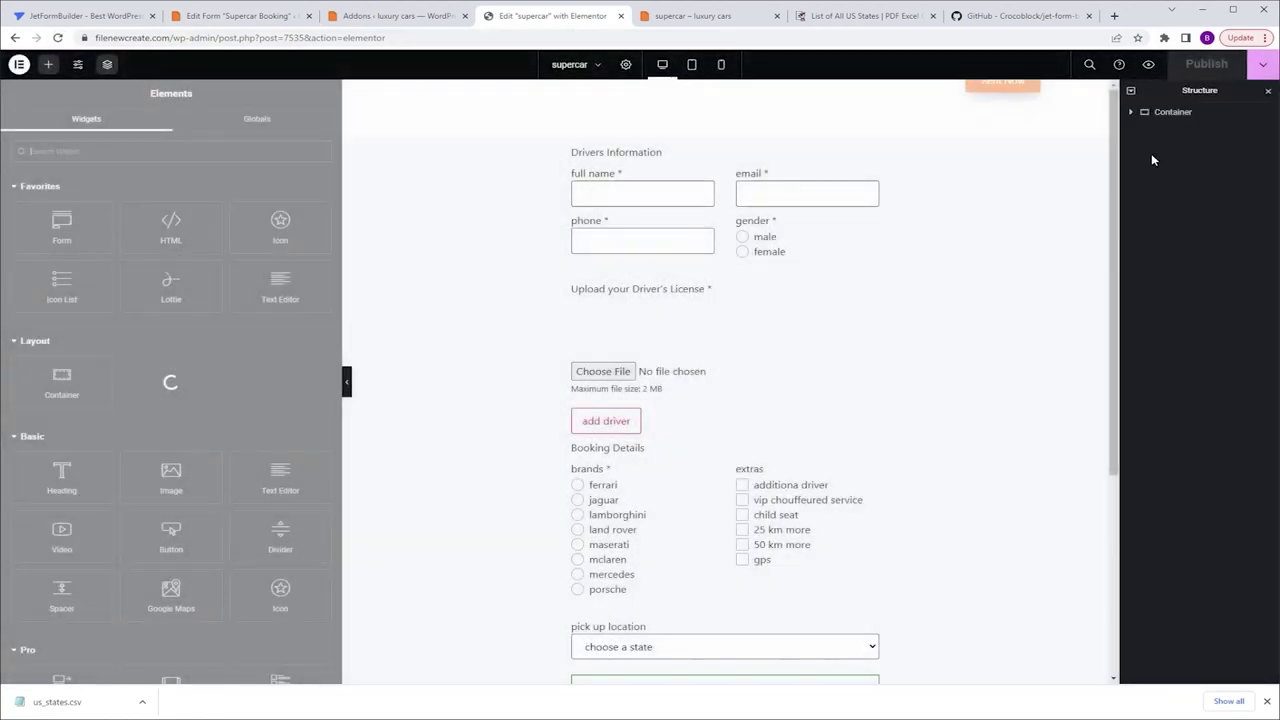
pyautogui.click(1149, 64)
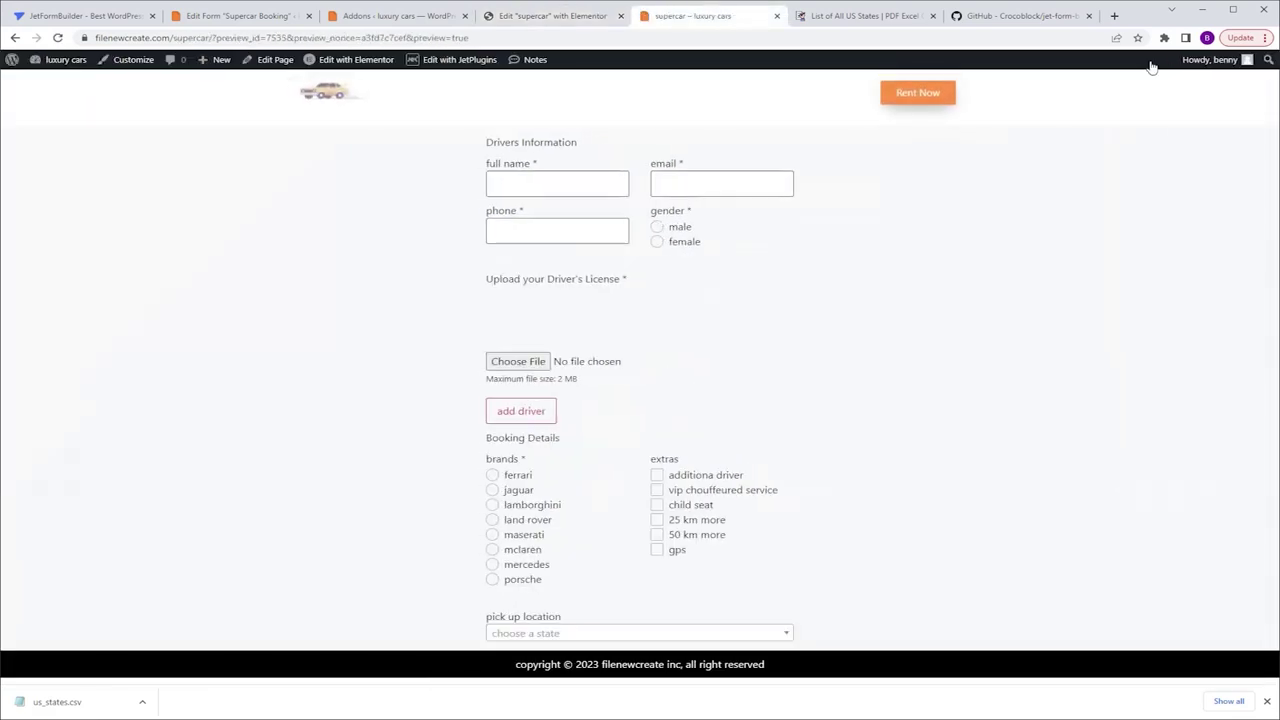
pyautogui.click(603, 634)
pyautogui.write('ca')
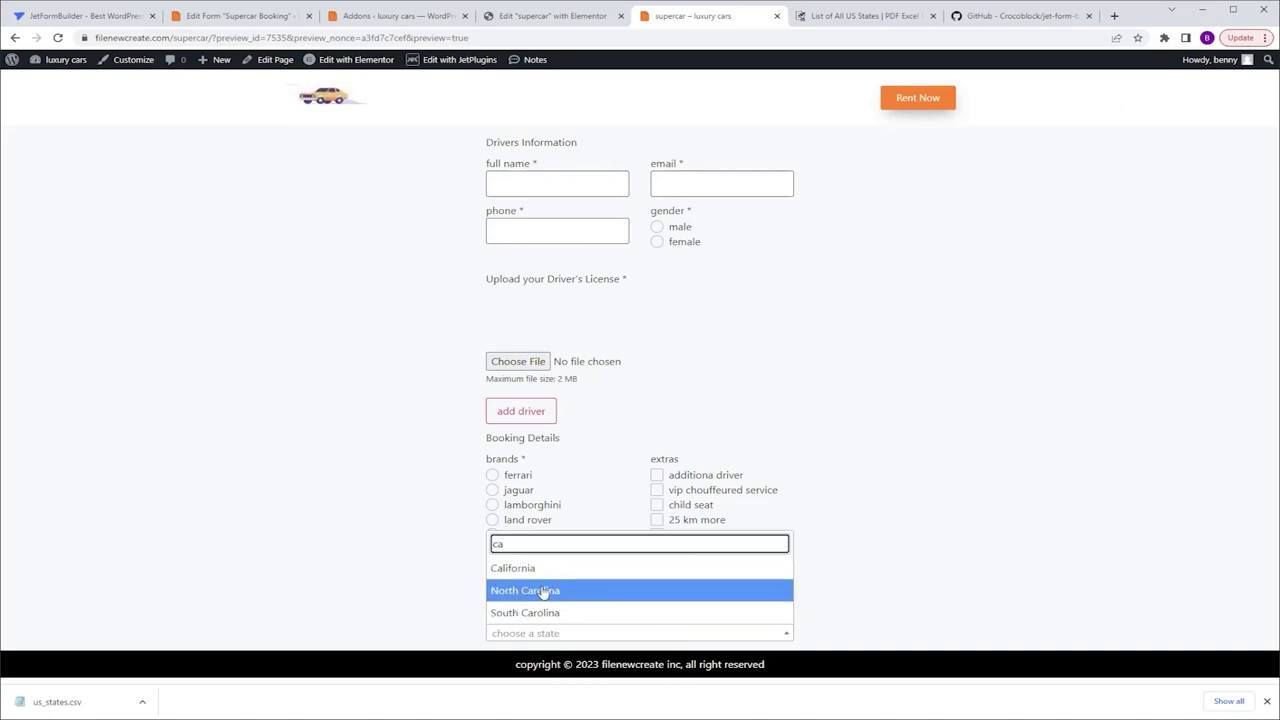
pyautogui.click(767, 573)
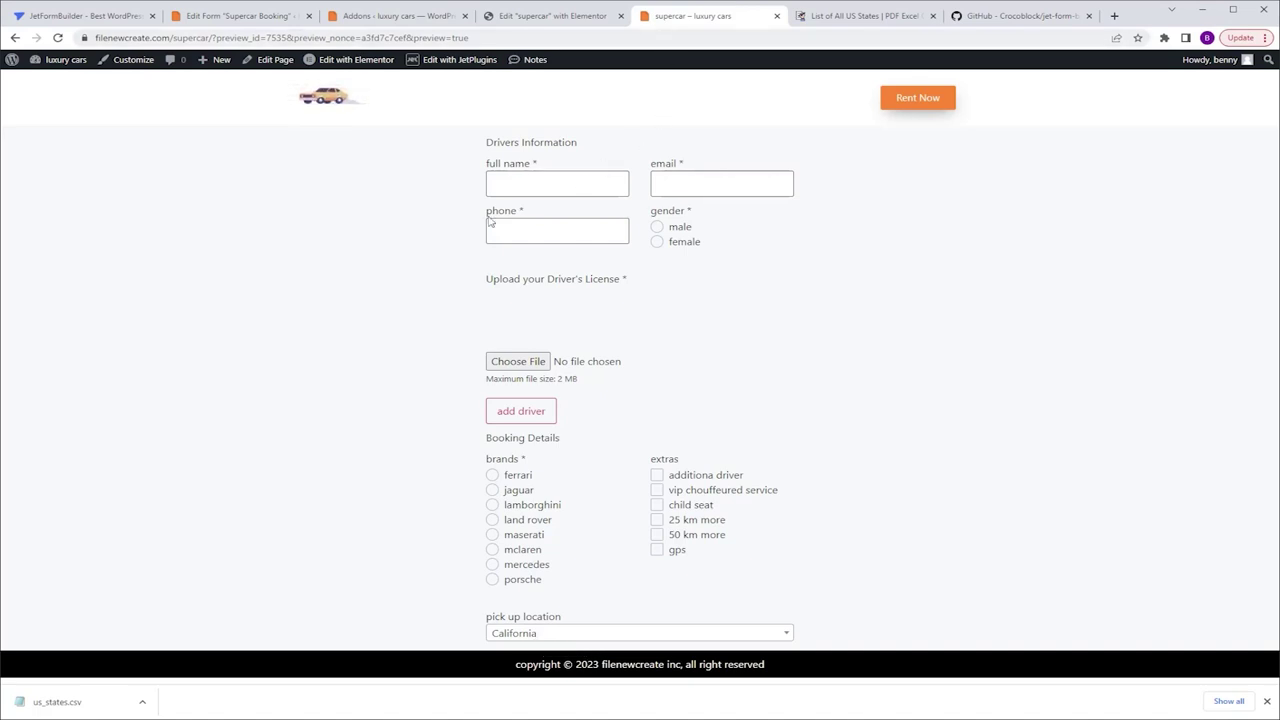
# Return to the Supercar Booking form editor and add a Checkbox Field below the pick up location field.
pyautogui.click(250, 17)
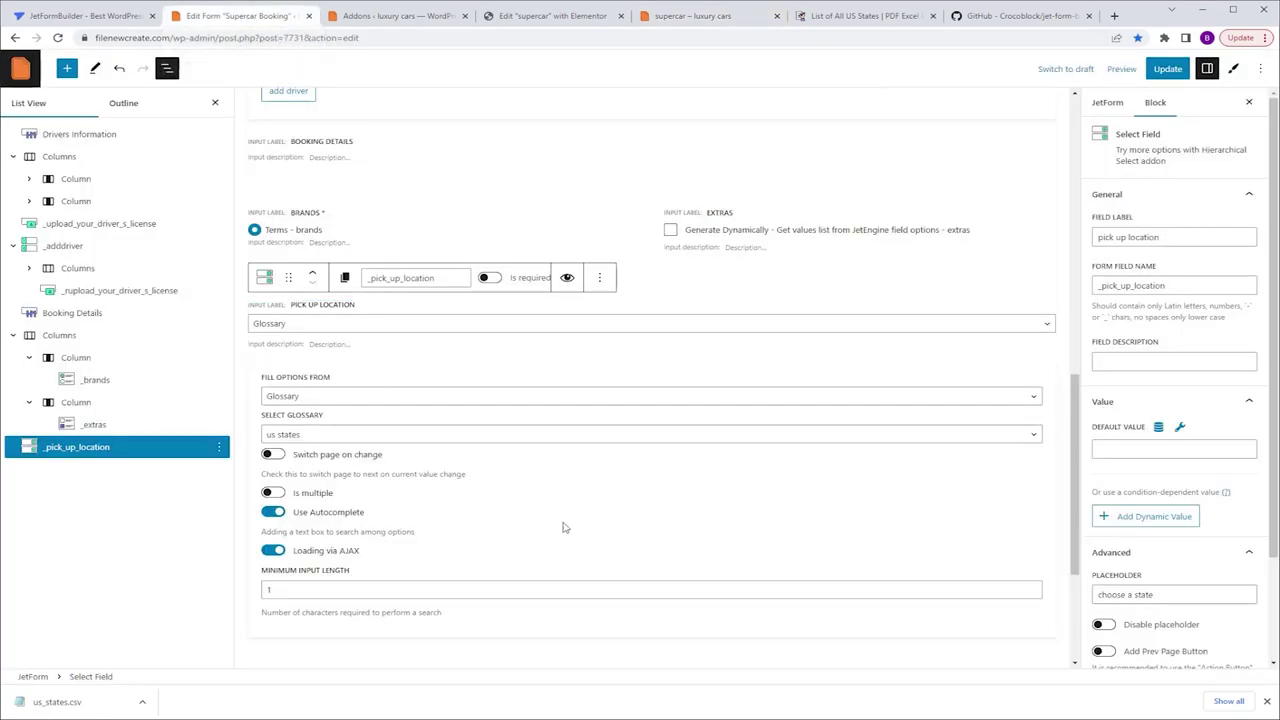
pyautogui.click(731, 655)
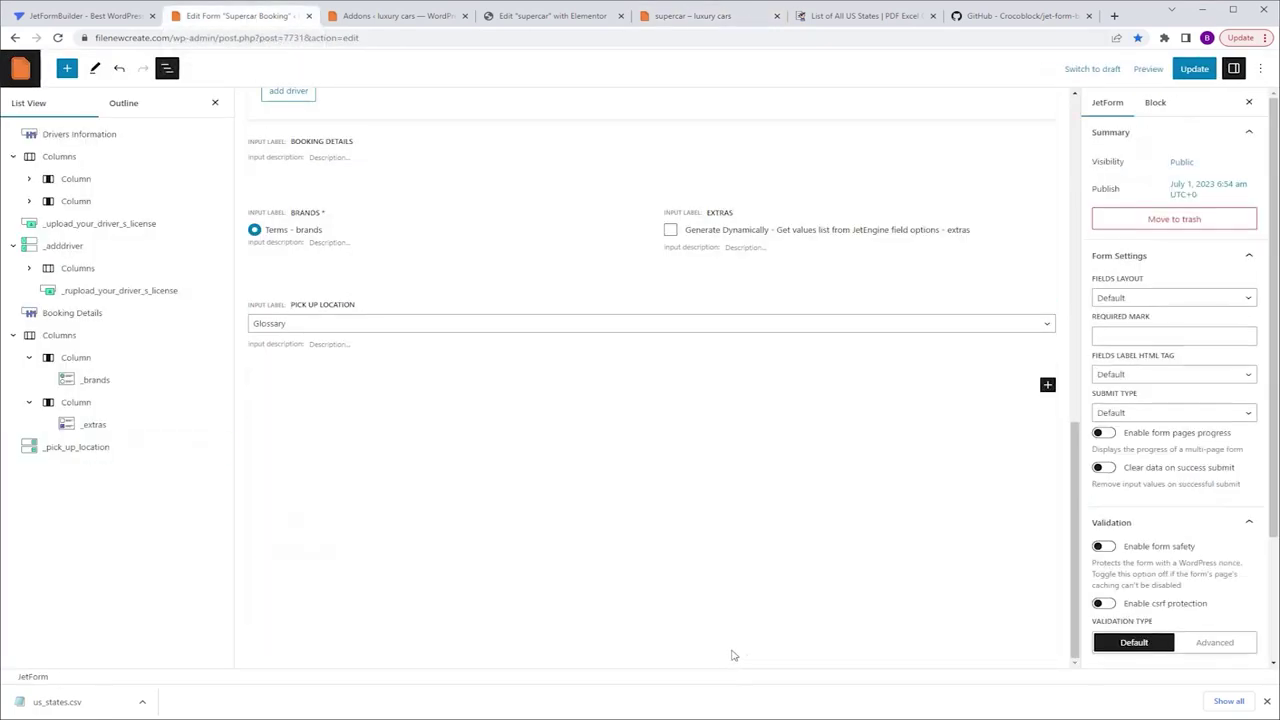
pyautogui.click(1047, 385)
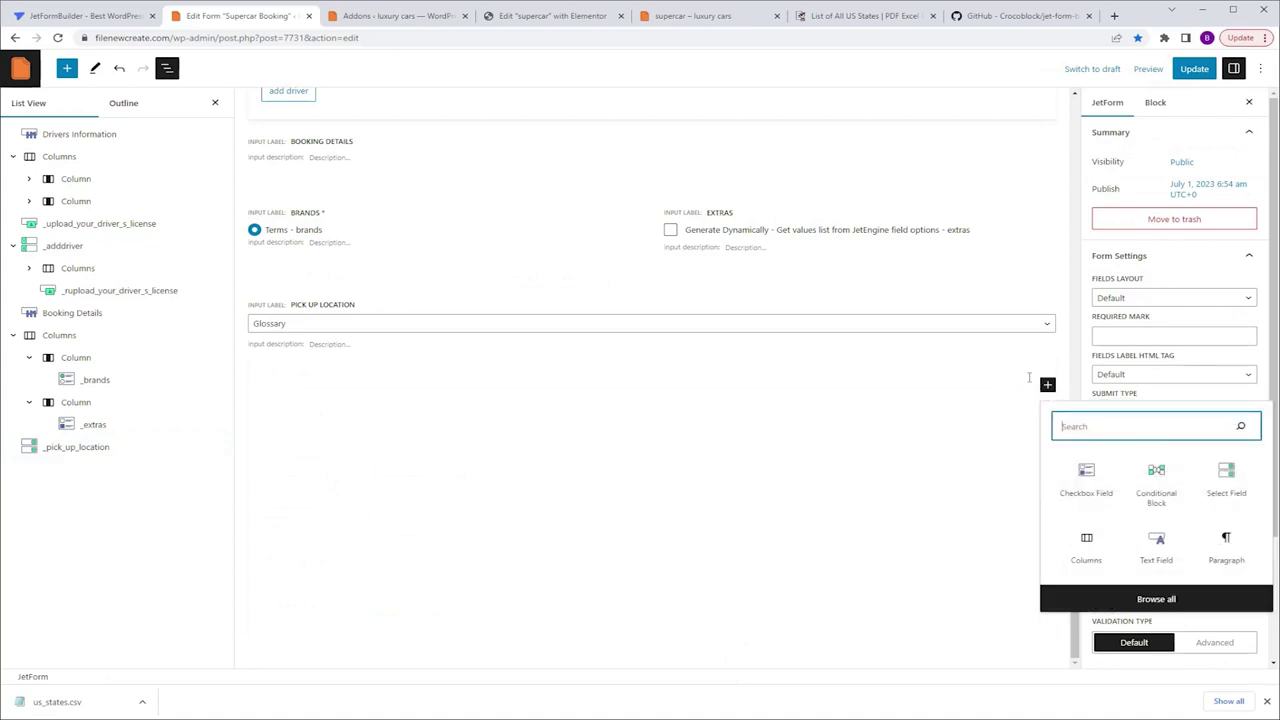
pyautogui.click(1088, 478)
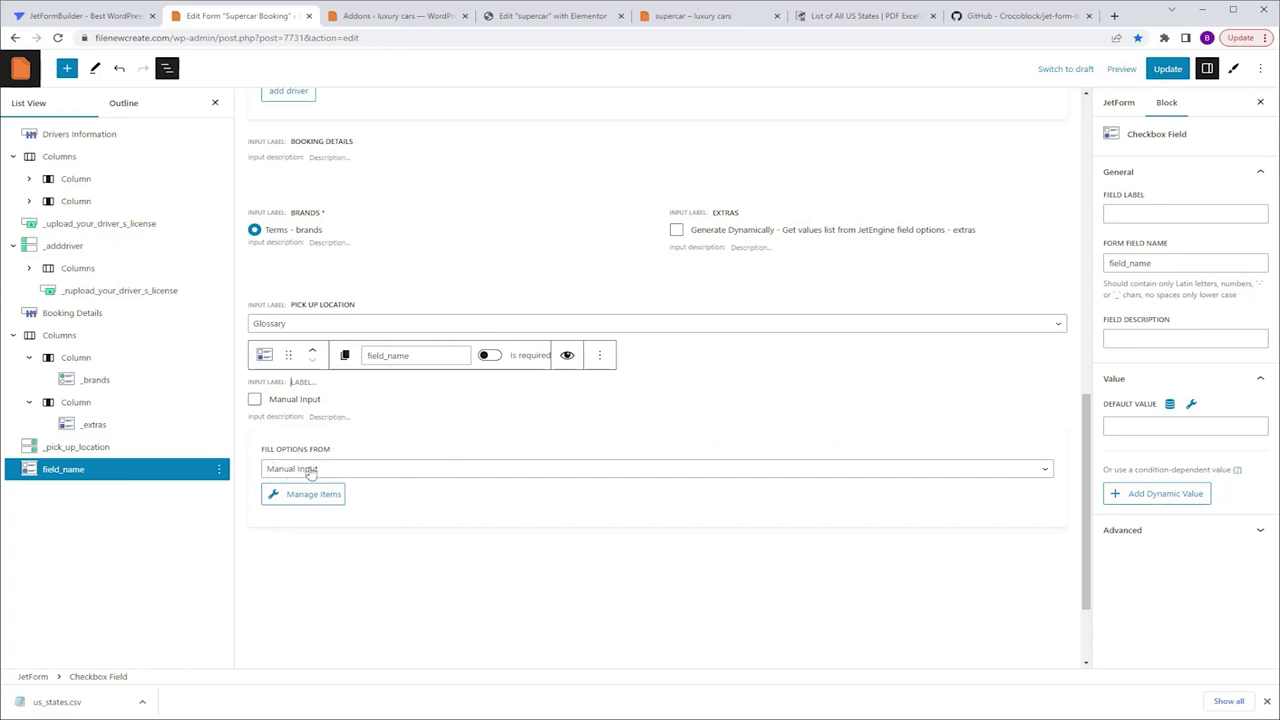
# Give the checkbox field a manual option with "Drop off car at different location" as both label and value.
pyautogui.click(307, 503)
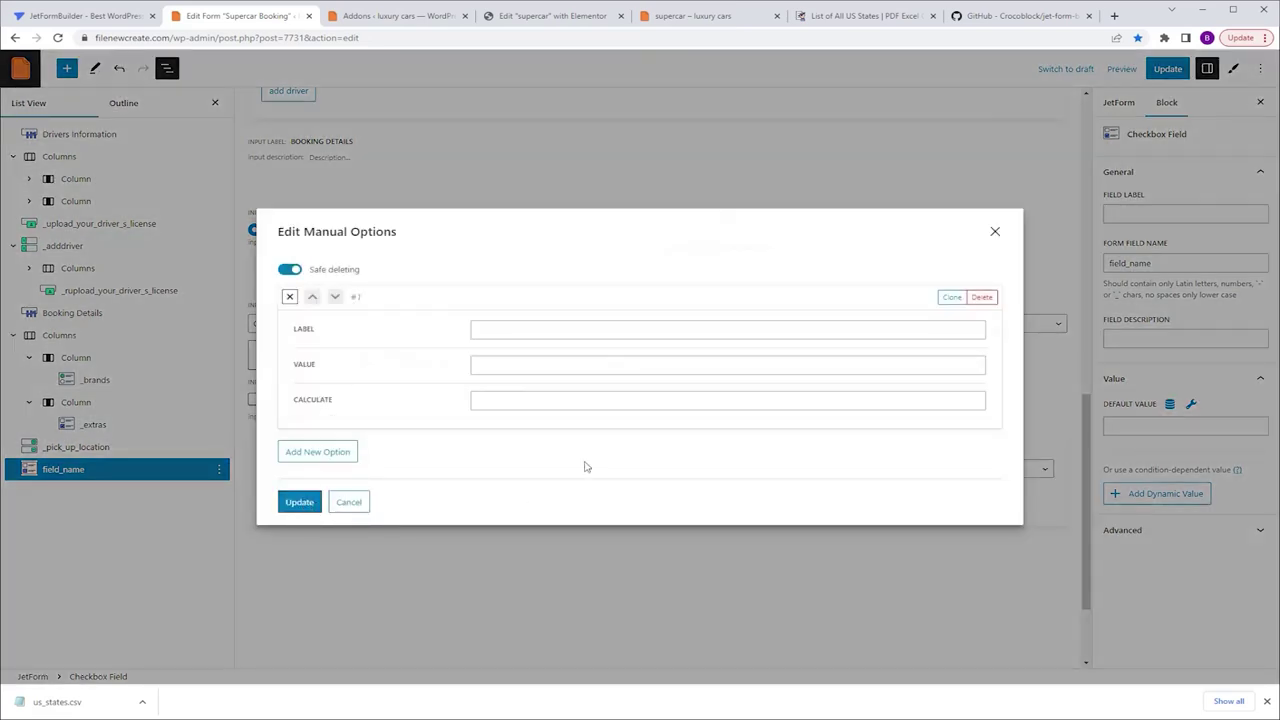
pyautogui.click(543, 331)
pyautogui.write('Drop off car at different location')
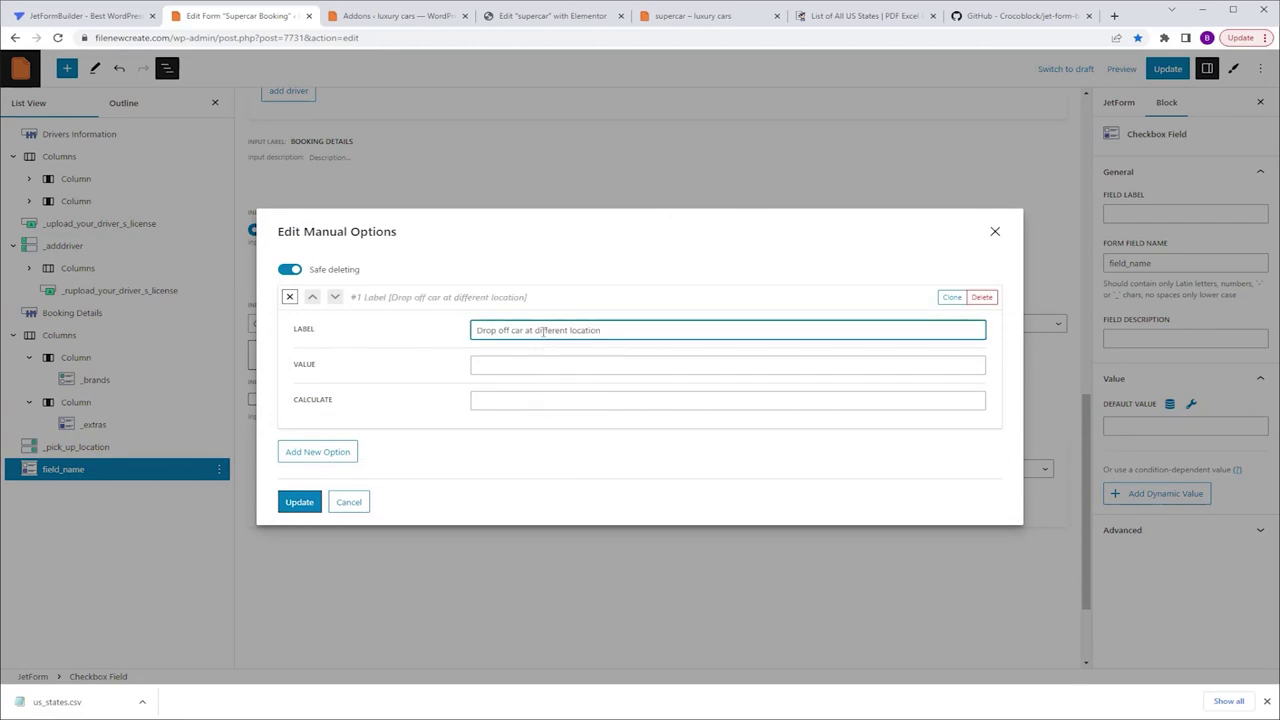
pyautogui.click(528, 369)
pyautogui.write('Drop off car at different location')
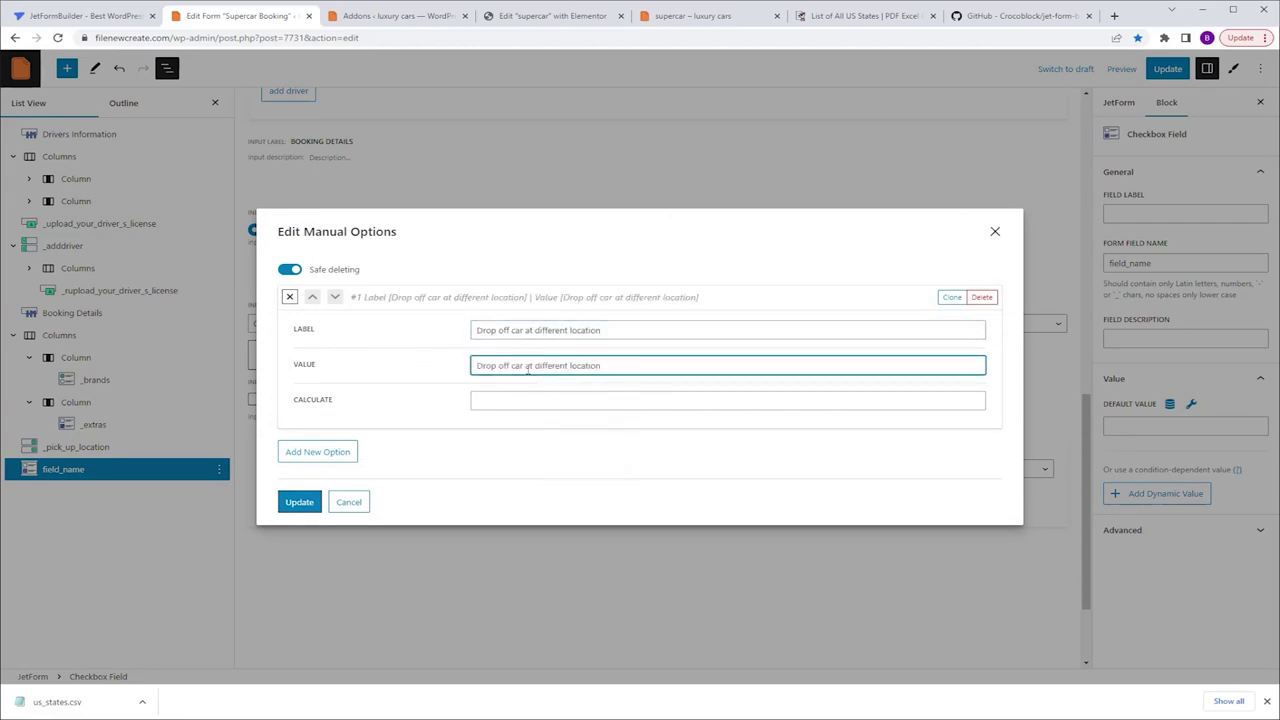
pyautogui.click(303, 504)
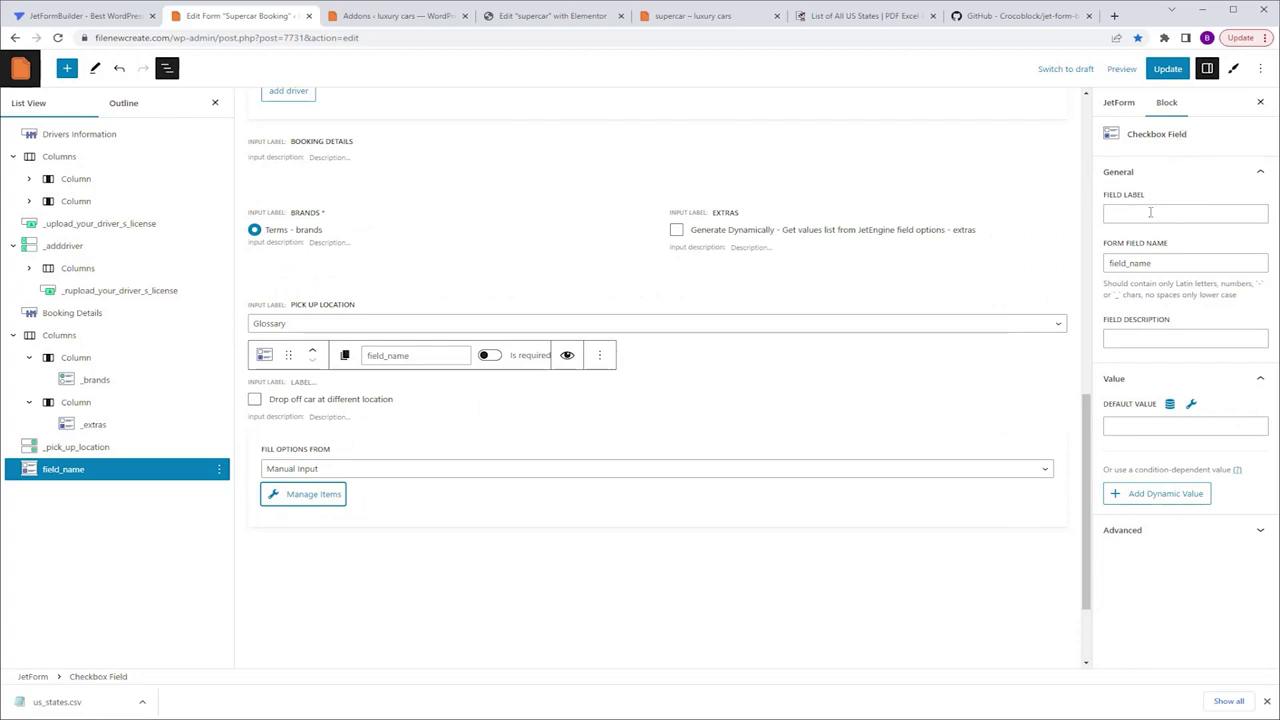
# Set the drop-off checkbox field's form field name to "_Dropoffcaratdifferentlocation".
pyautogui.doubleClick(1172, 265)
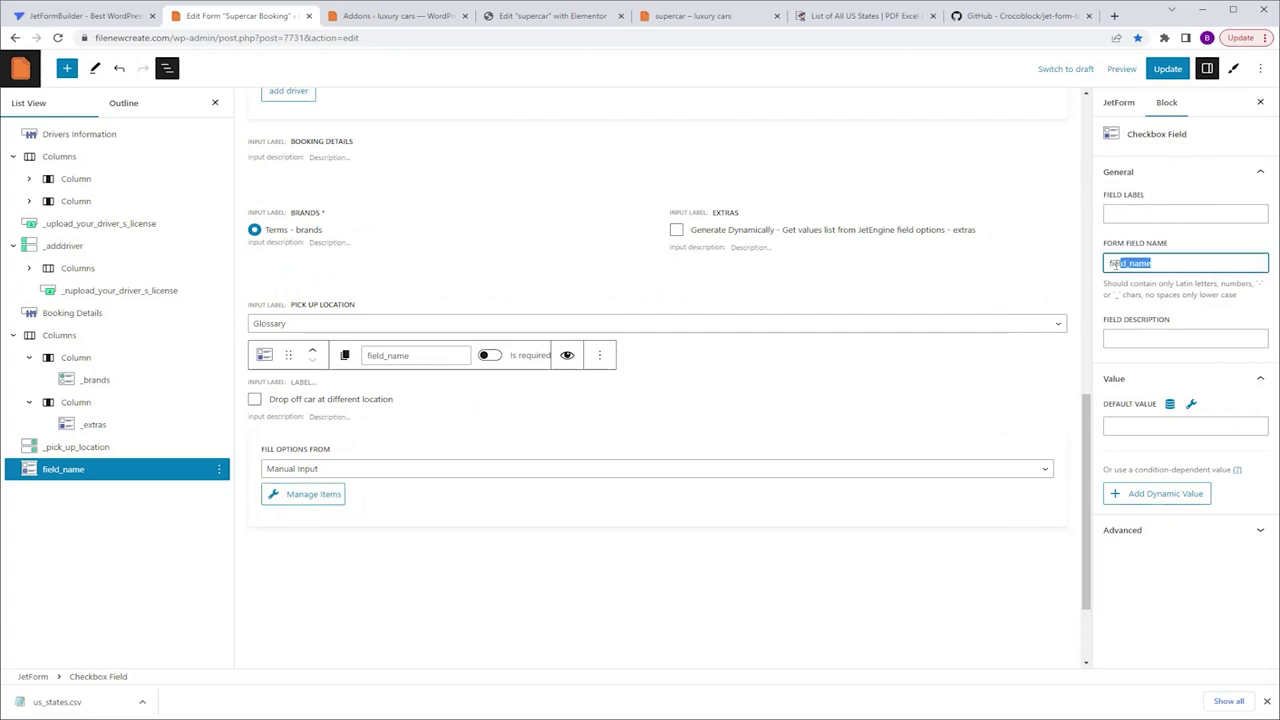
pyautogui.write('Dropoffcaratdifferentlocation')
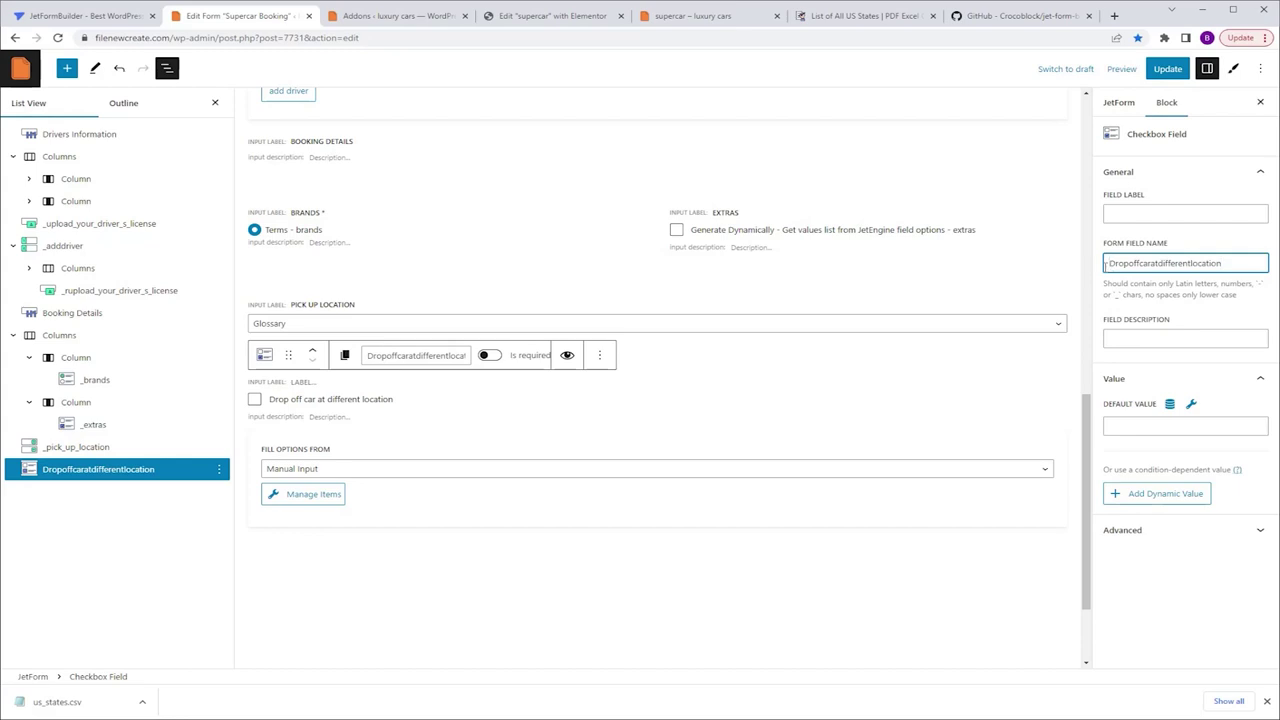
pyautogui.write('_')
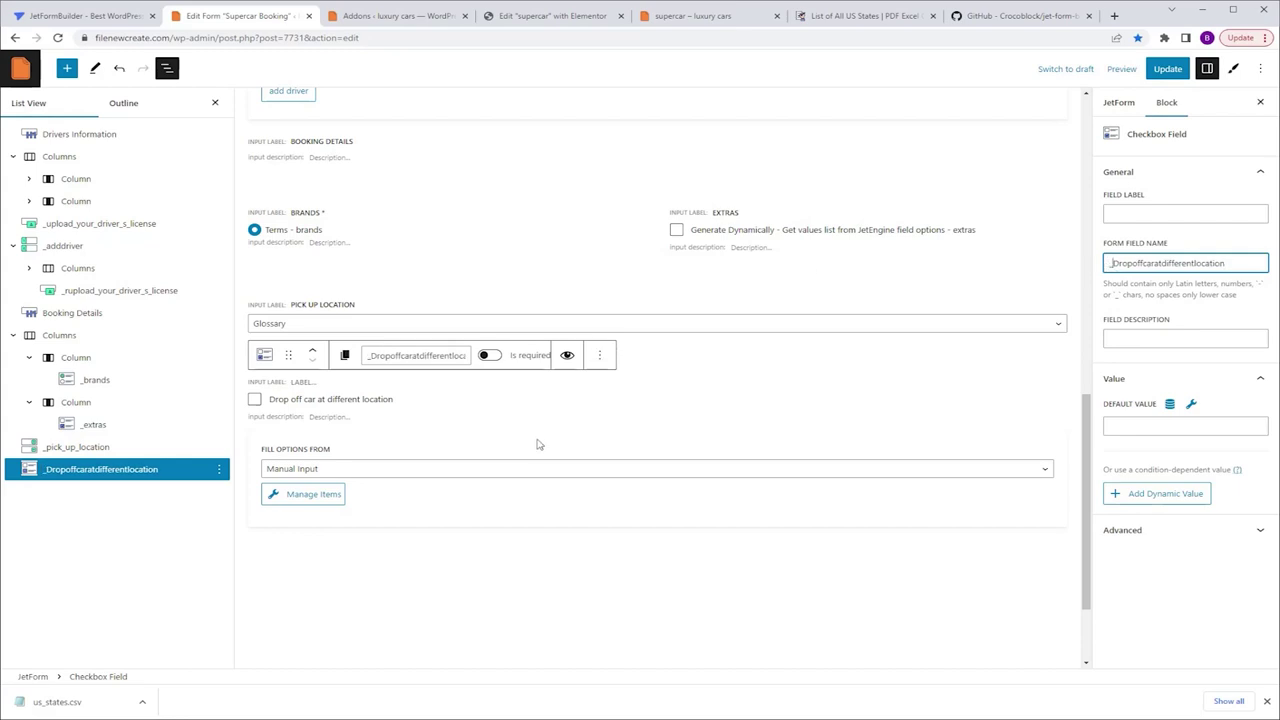
# Add a Conditional Block below the drop-off checkbox field, finding it with the search term "con".
pyautogui.click(628, 571)
pyautogui.click(1046, 456)
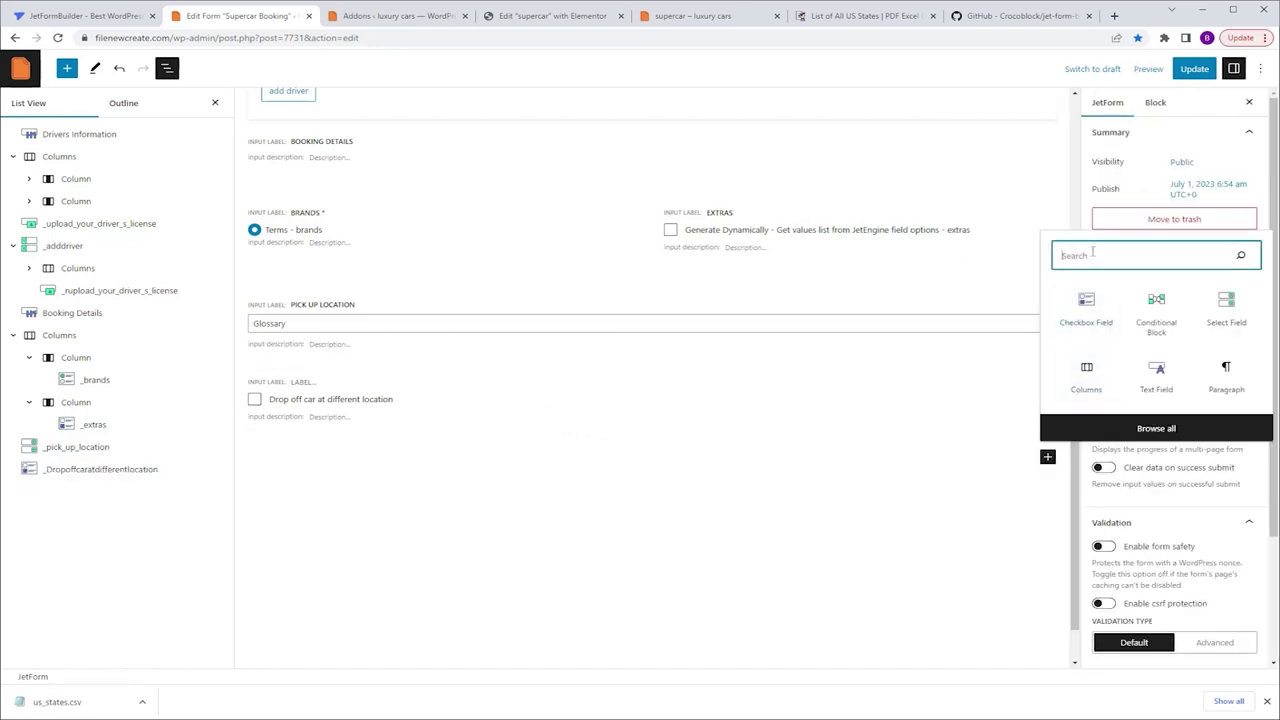
pyautogui.write('con')
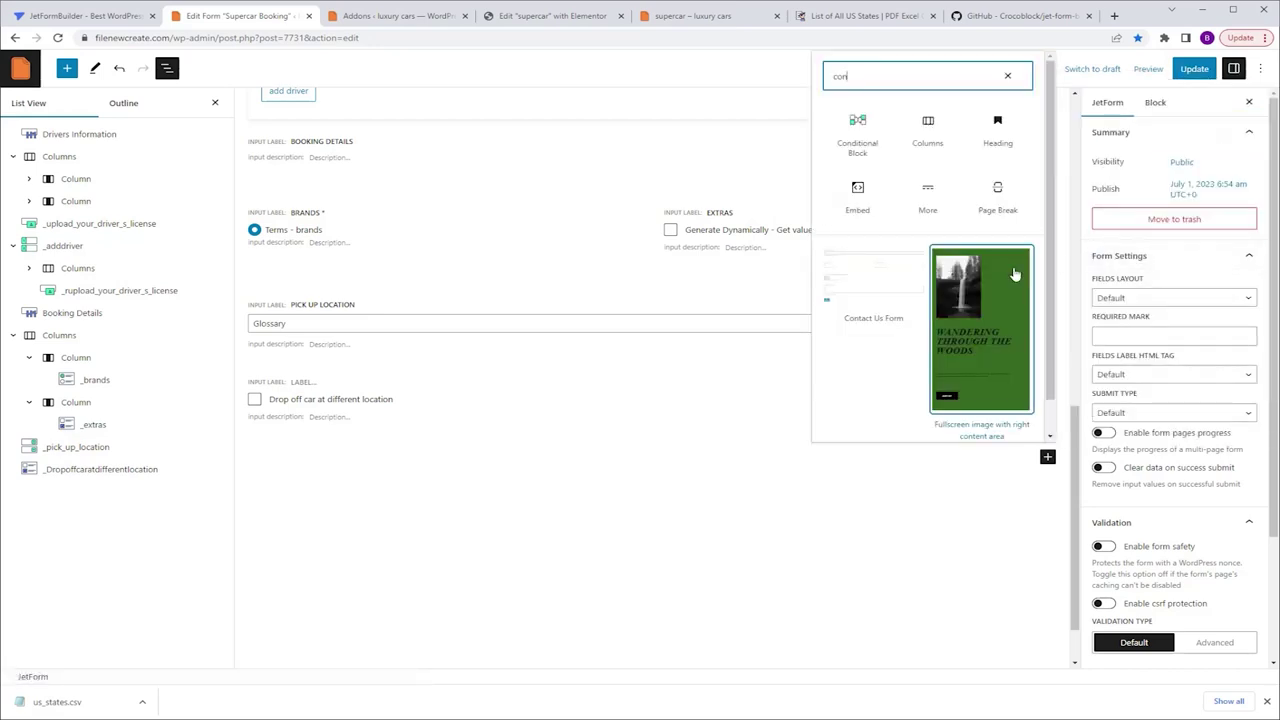
pyautogui.click(858, 135)
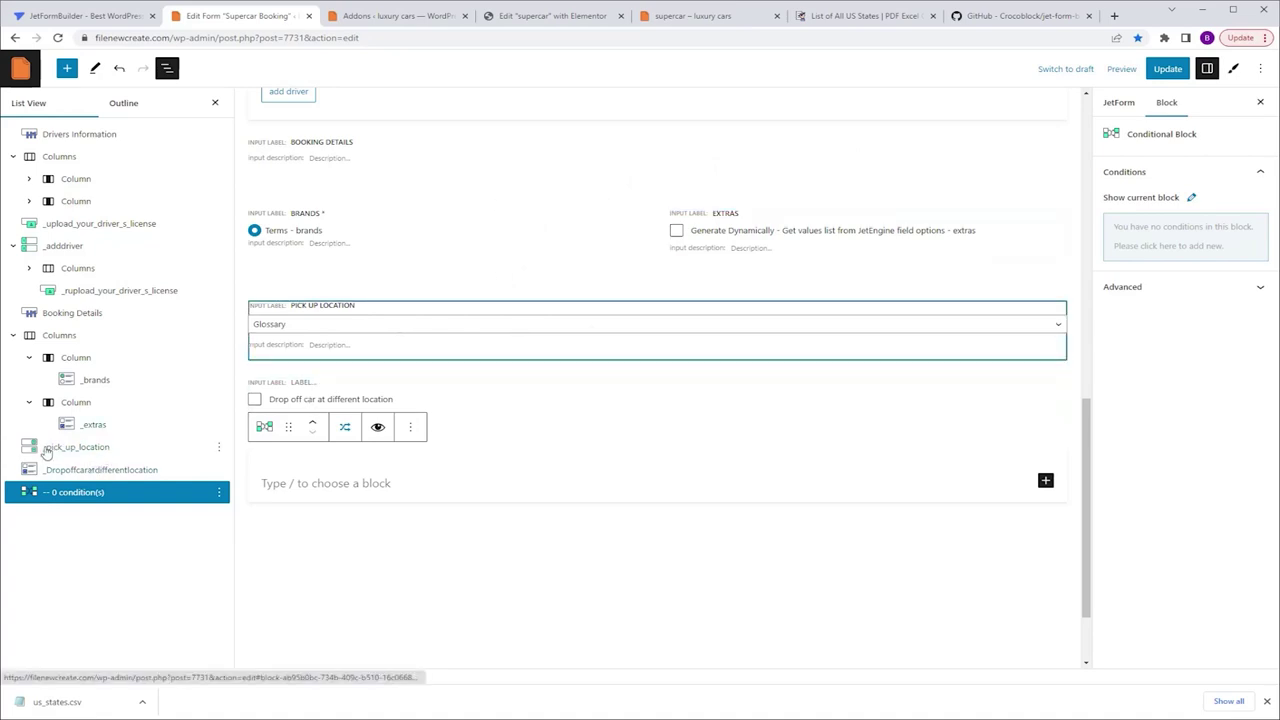
# Duplicate the pick up location select field and move the copy inside the Conditional Block.
pyautogui.click(99, 449)
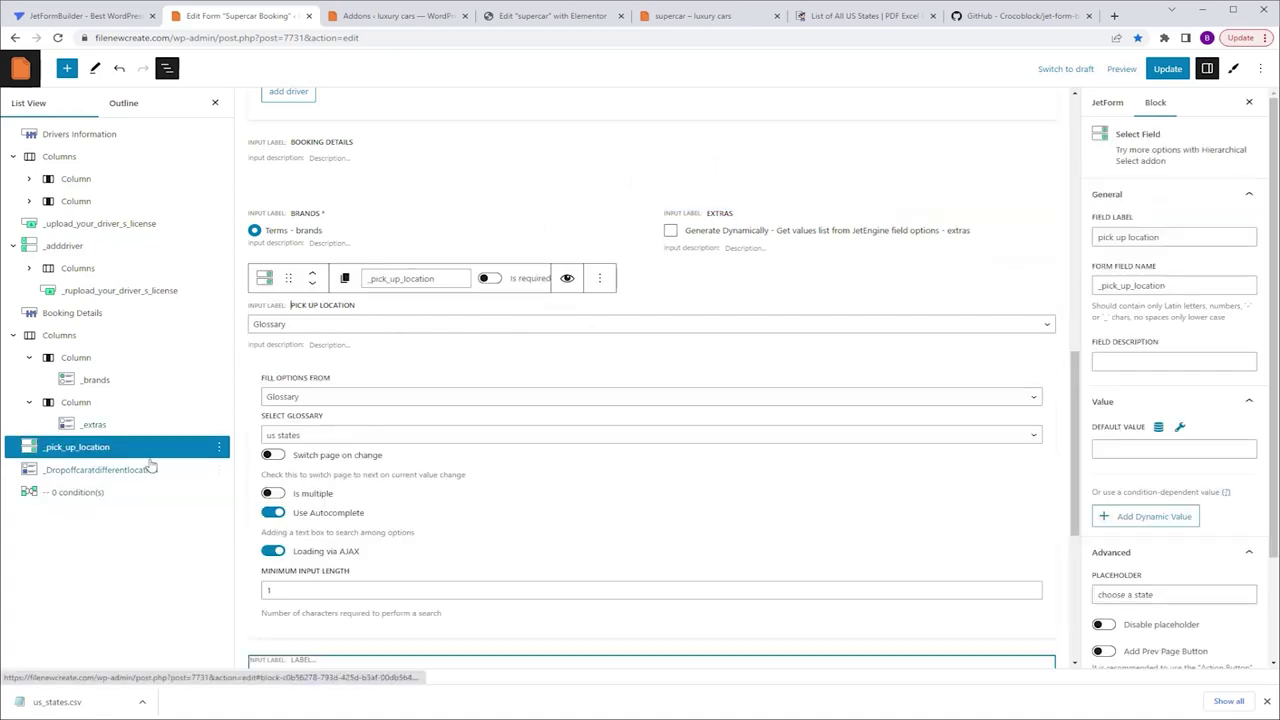
pyautogui.click(219, 447)
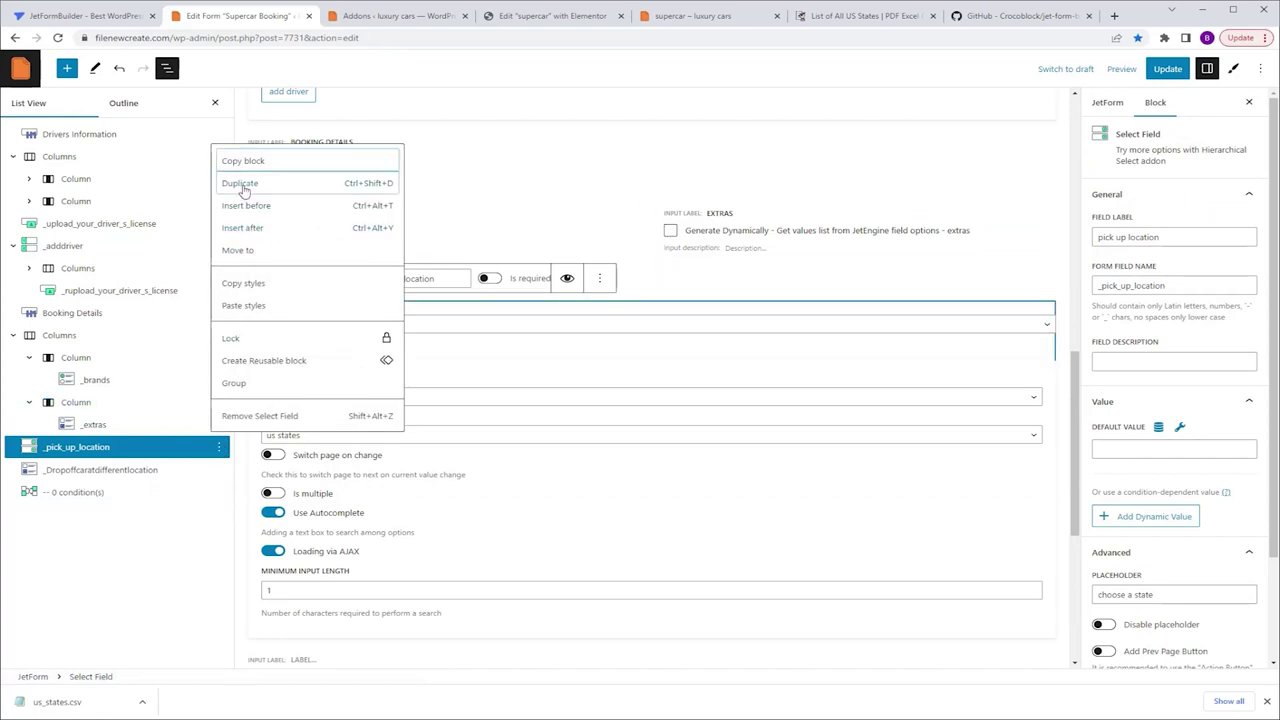
pyautogui.click(246, 185)
pyautogui.moveTo(58, 474); pyautogui.dragTo(163, 509)
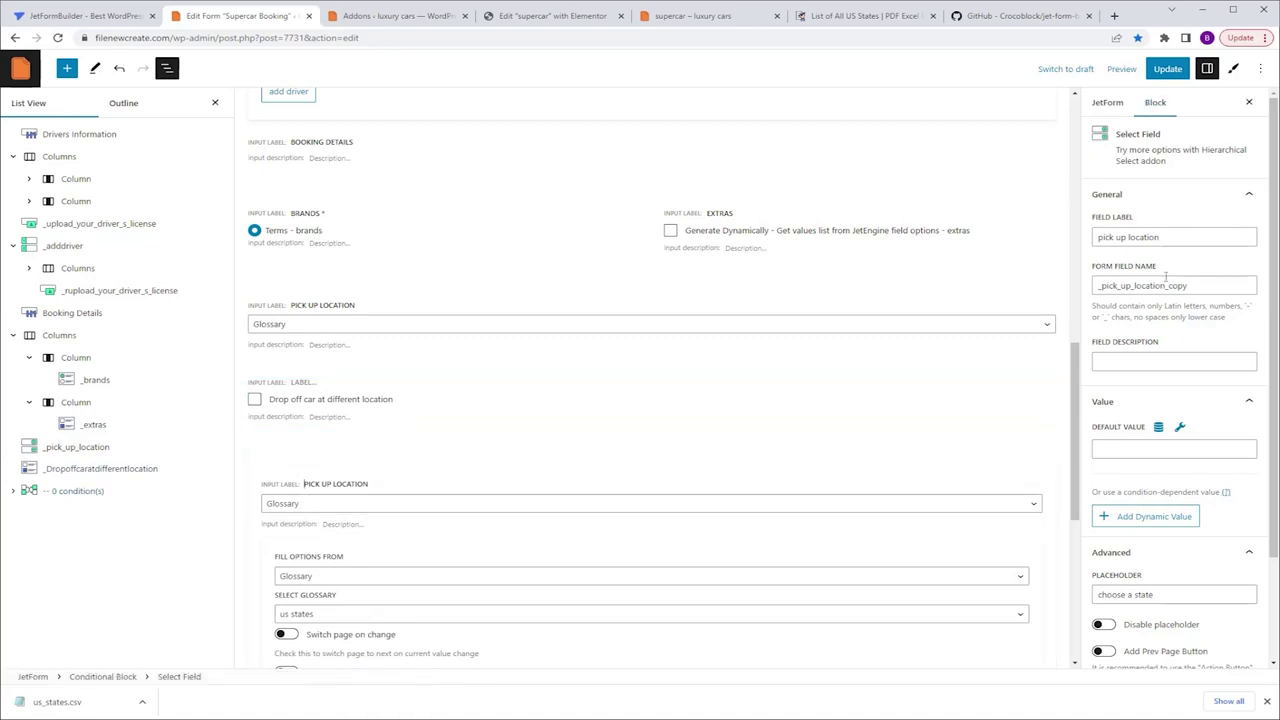
# Clear the copied select field's form field name and change its label to "drop off location".
pyautogui.doubleClick(1196, 289)
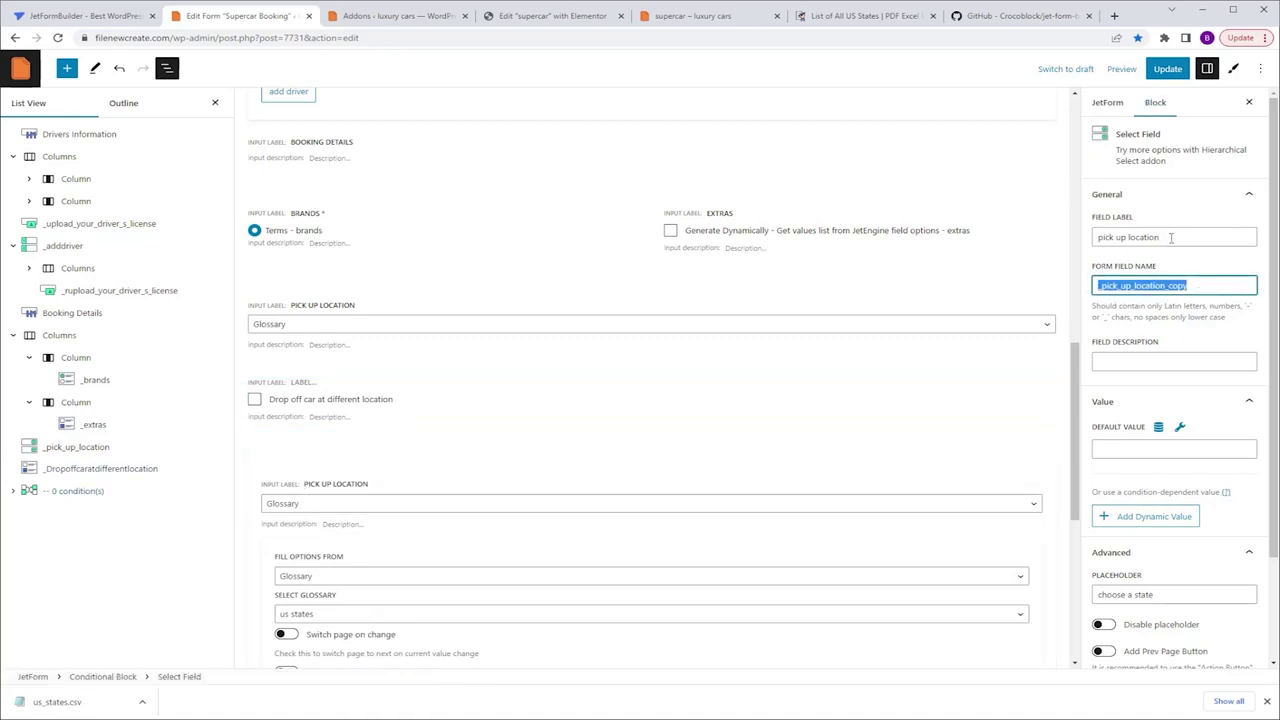
pyautogui.press('BackSpace')
pyautogui.hotkey('shift', 'Tab')
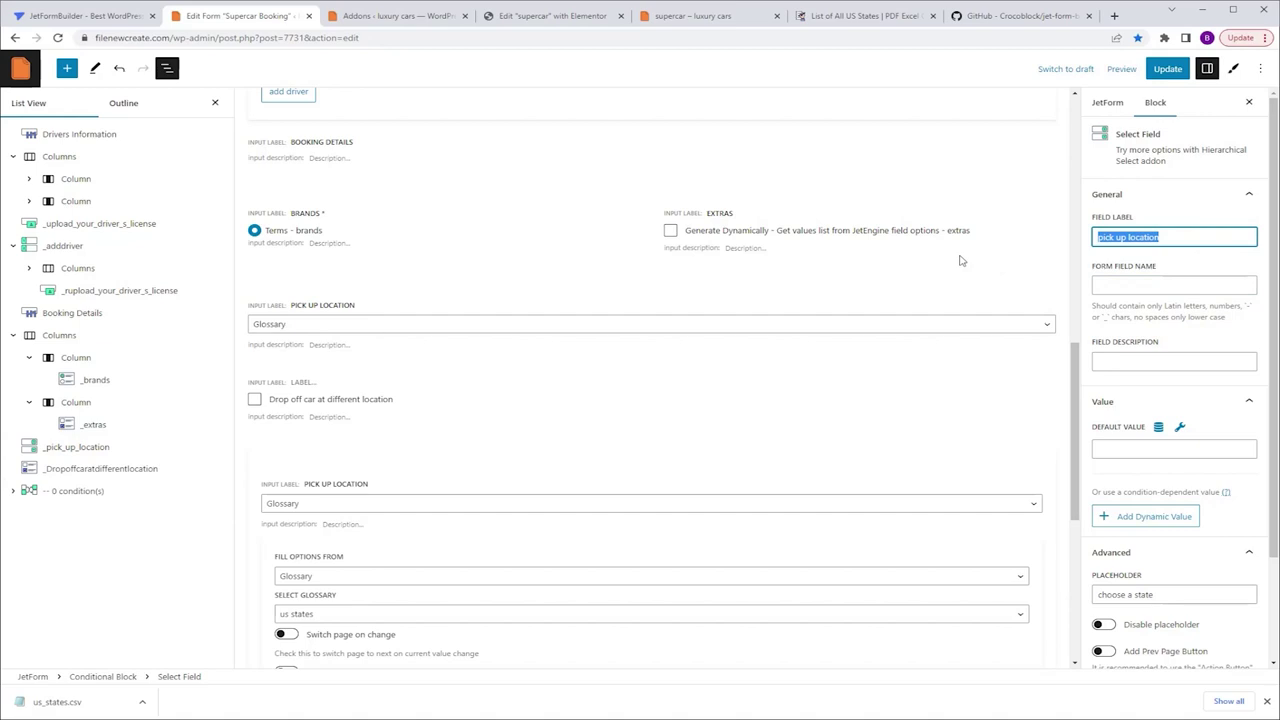
pyautogui.write('drop off location')
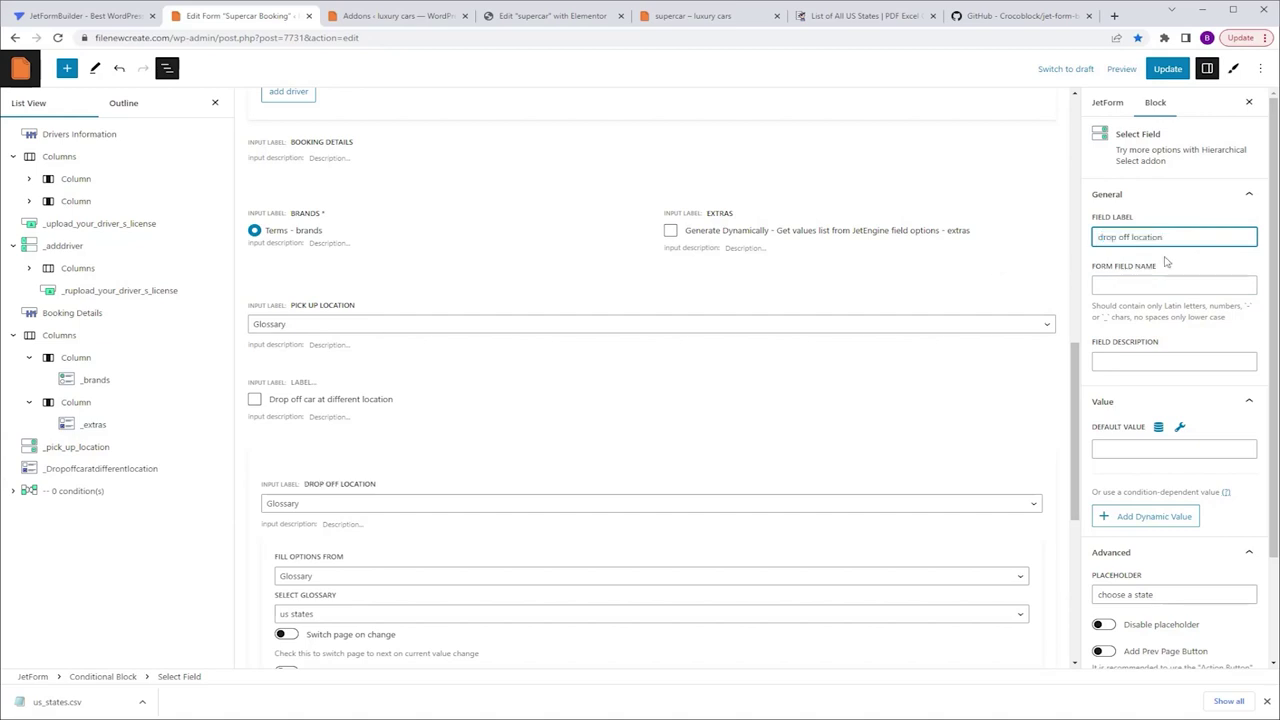
# Set the form field name of the drop off location select field to _drop_off_location.
pyautogui.click(1125, 268)
pyautogui.click(1097, 287)
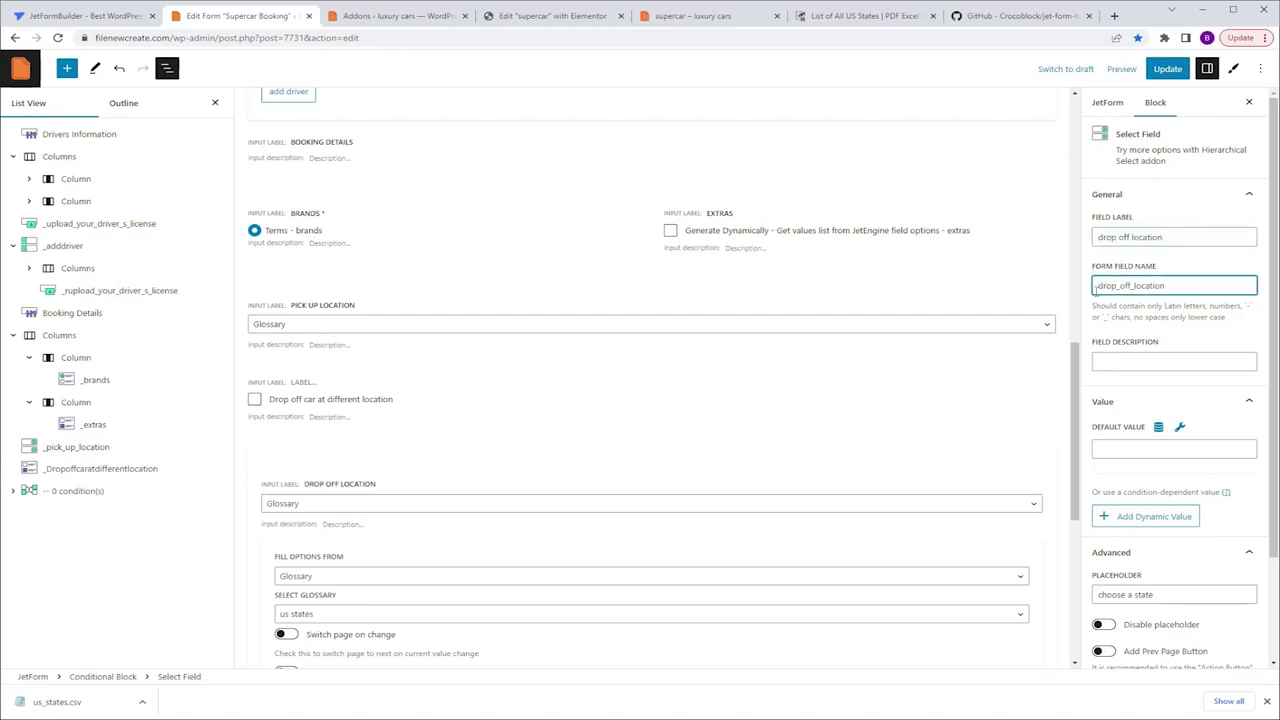
pyautogui.write('_')
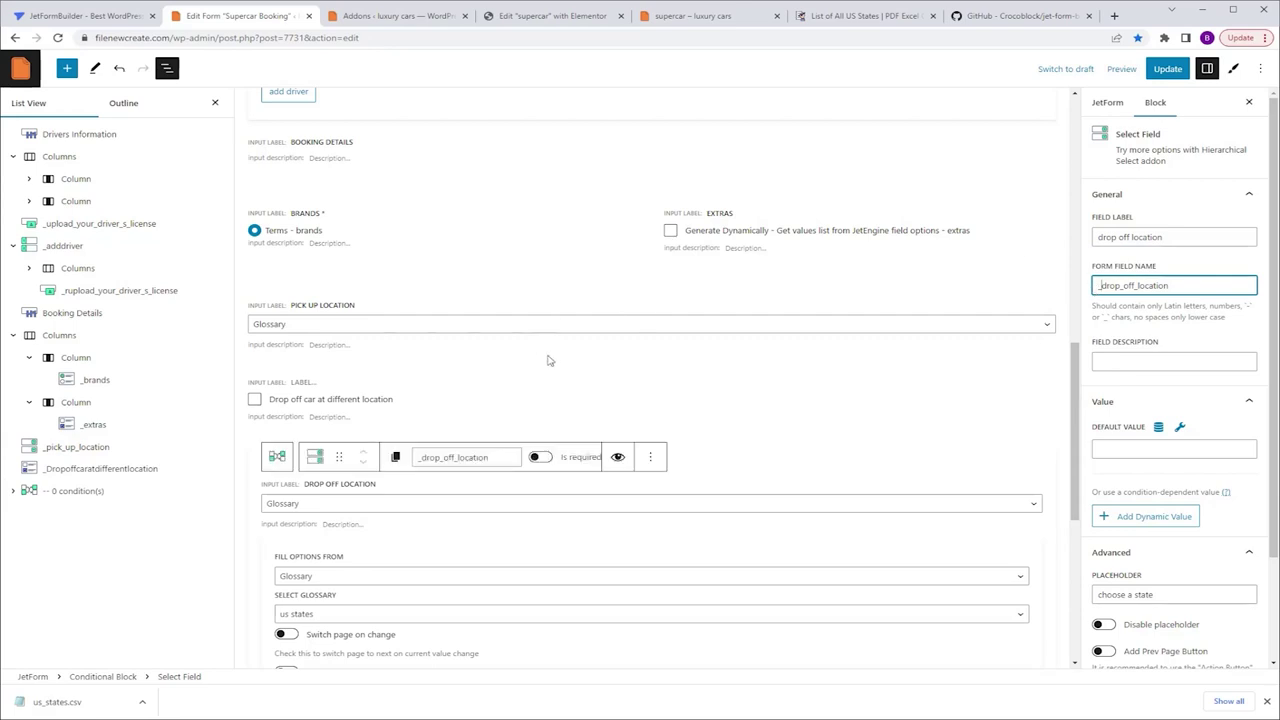
# Set the conditional logic of the block around the drop off location field to "Show if..." and add a condition.
pyautogui.click(89, 492)
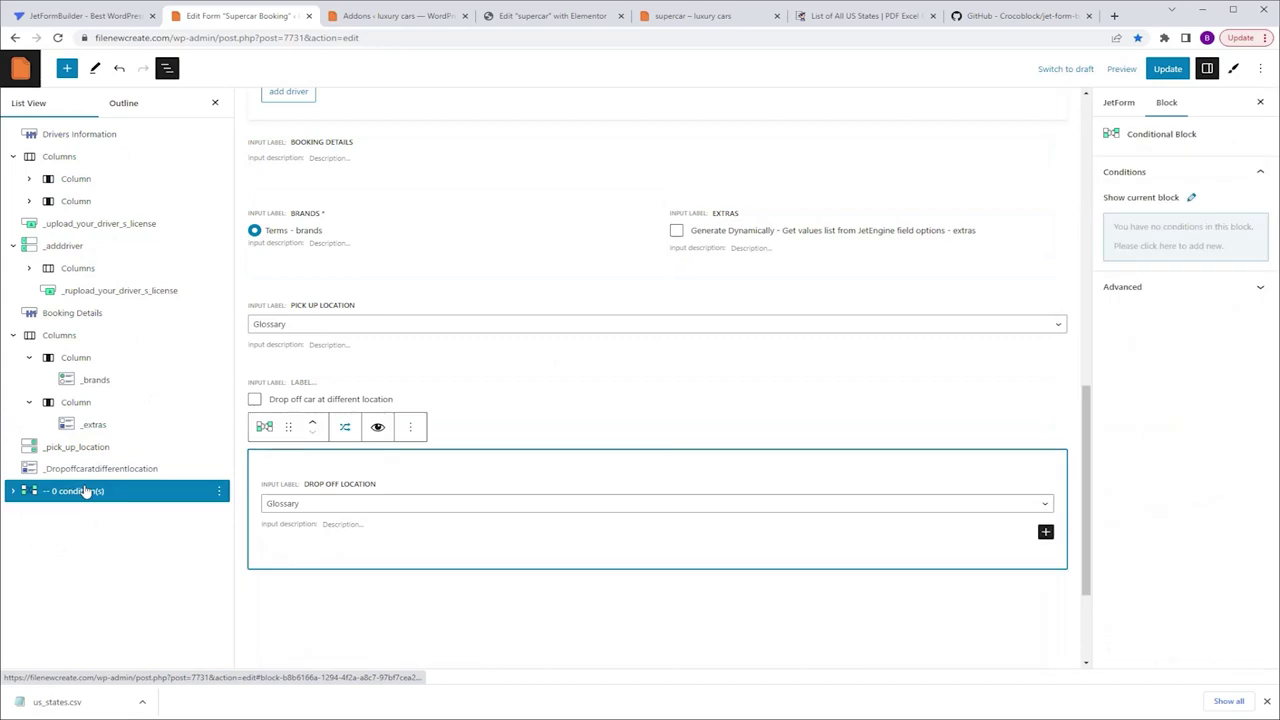
pyautogui.click(345, 427)
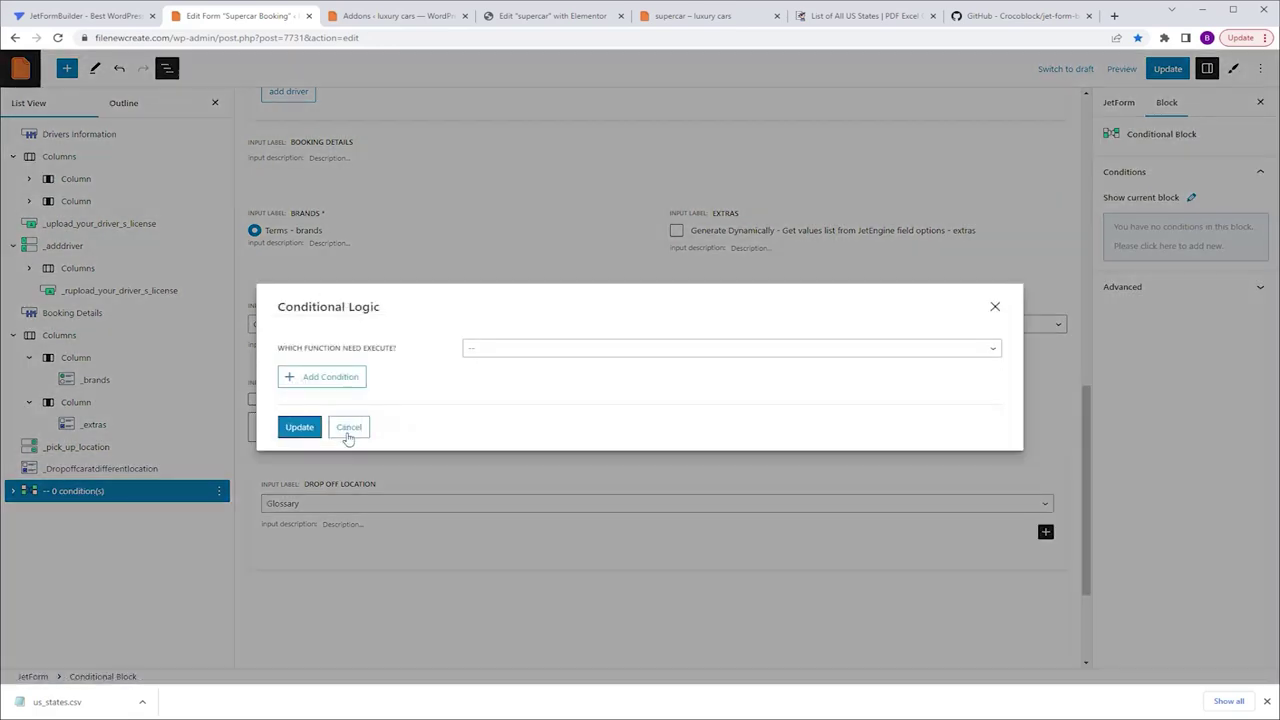
pyautogui.click(535, 355)
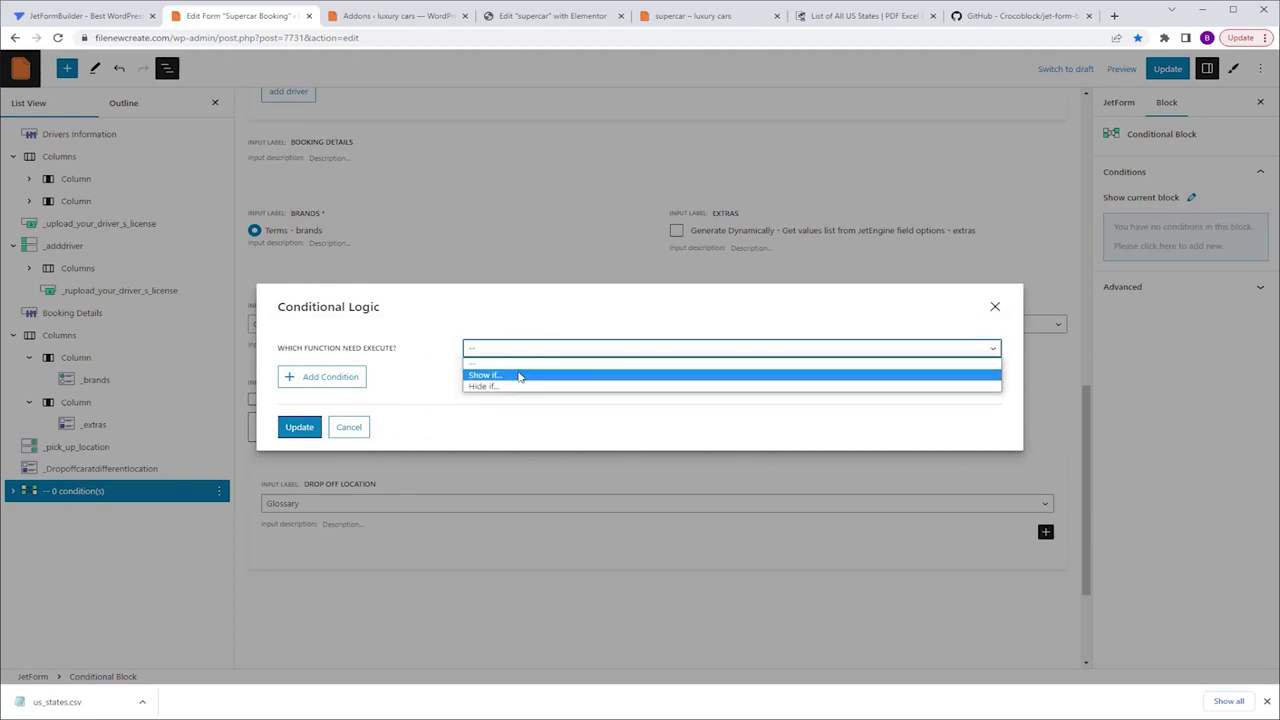
pyautogui.click(518, 376)
pyautogui.click(339, 397)
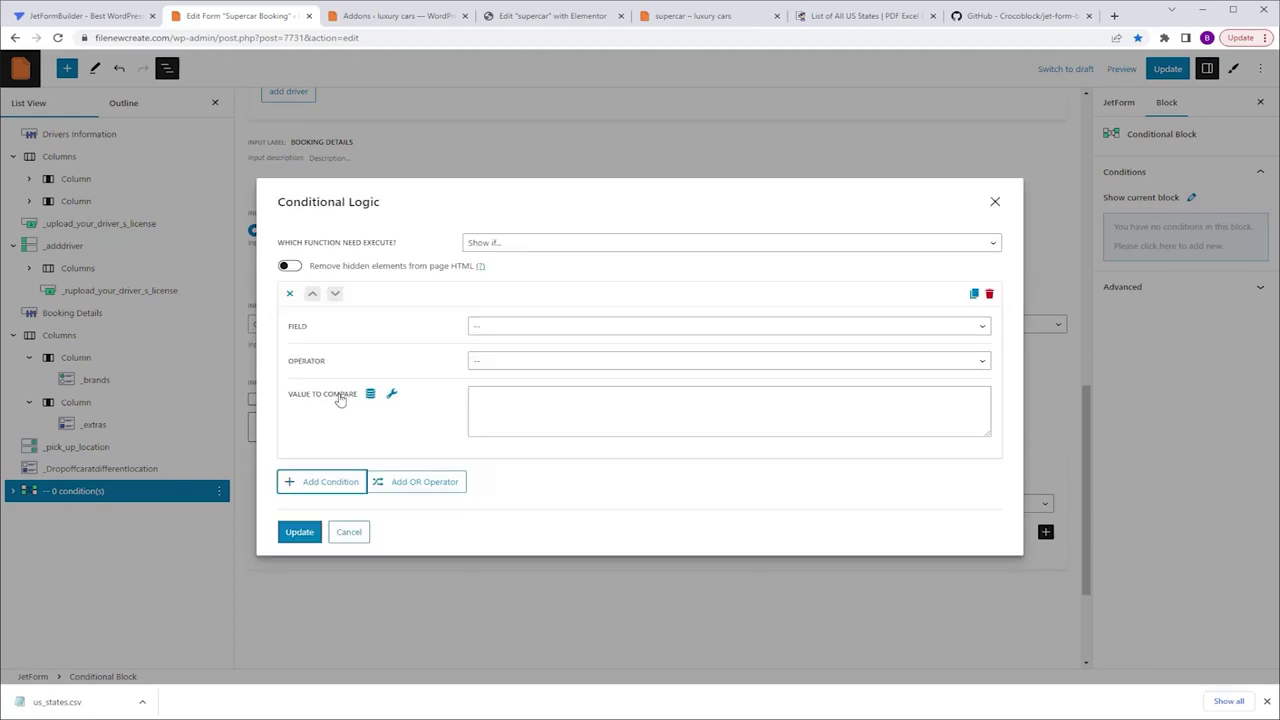
# Define the condition as _Dropoffcaratdifferentlocation, In the list, "Drop off car at different location", apply it and update the form.
pyautogui.click(567, 330)
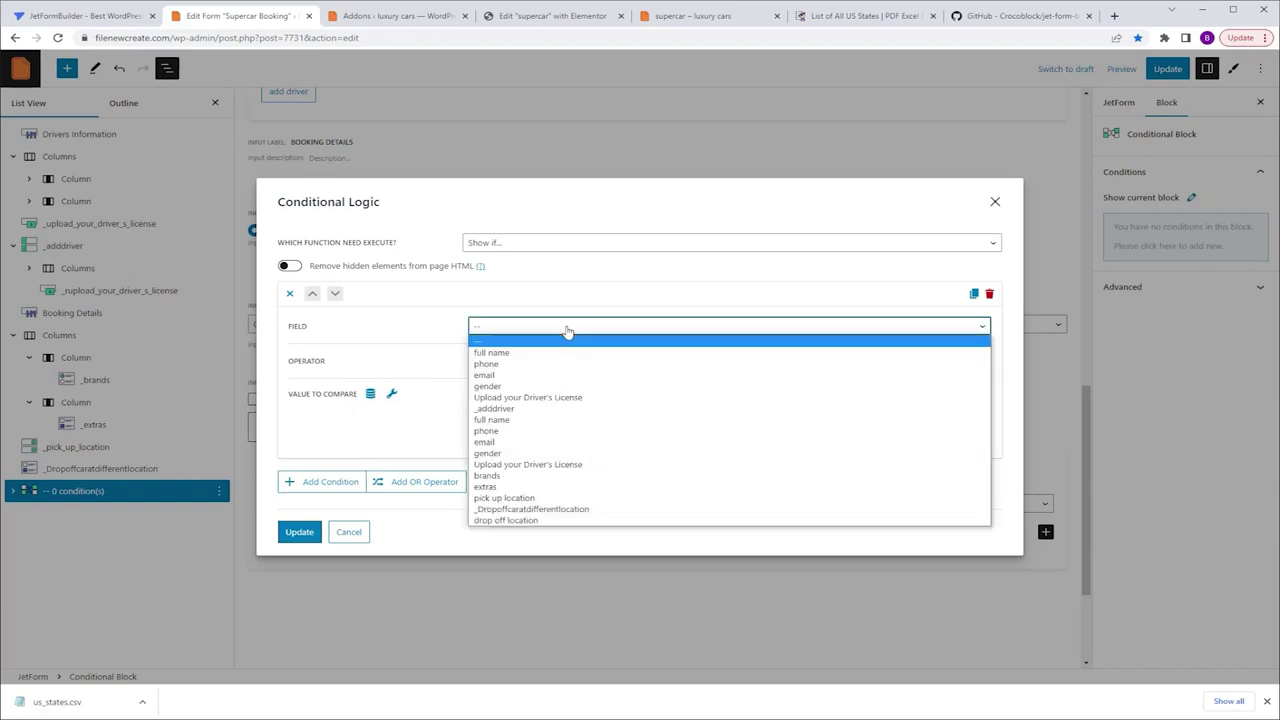
pyautogui.click(576, 511)
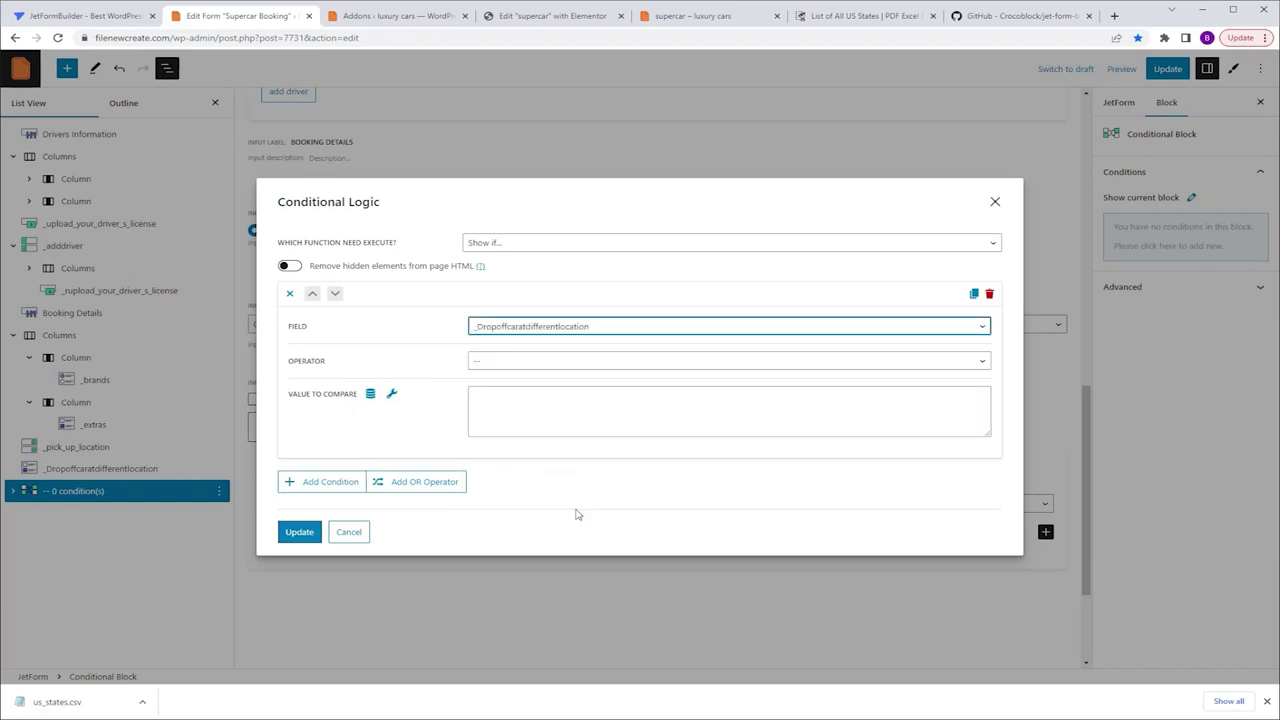
pyautogui.click(535, 362)
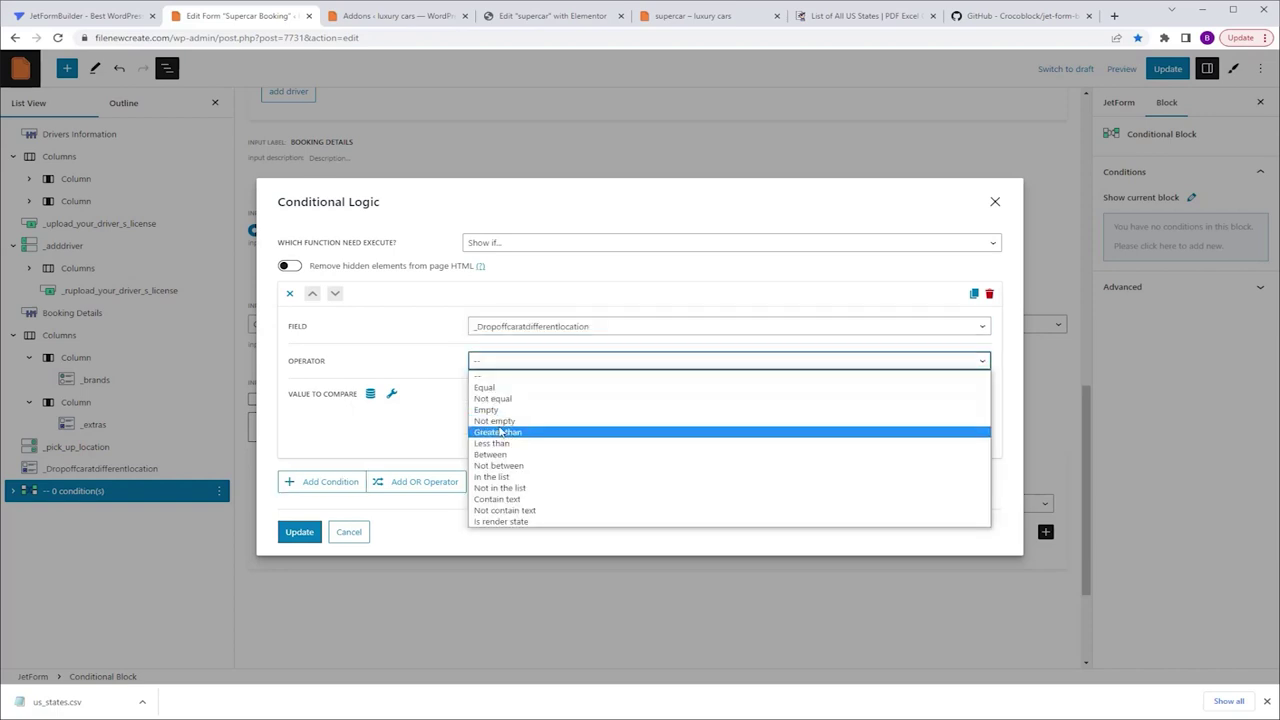
pyautogui.click(522, 478)
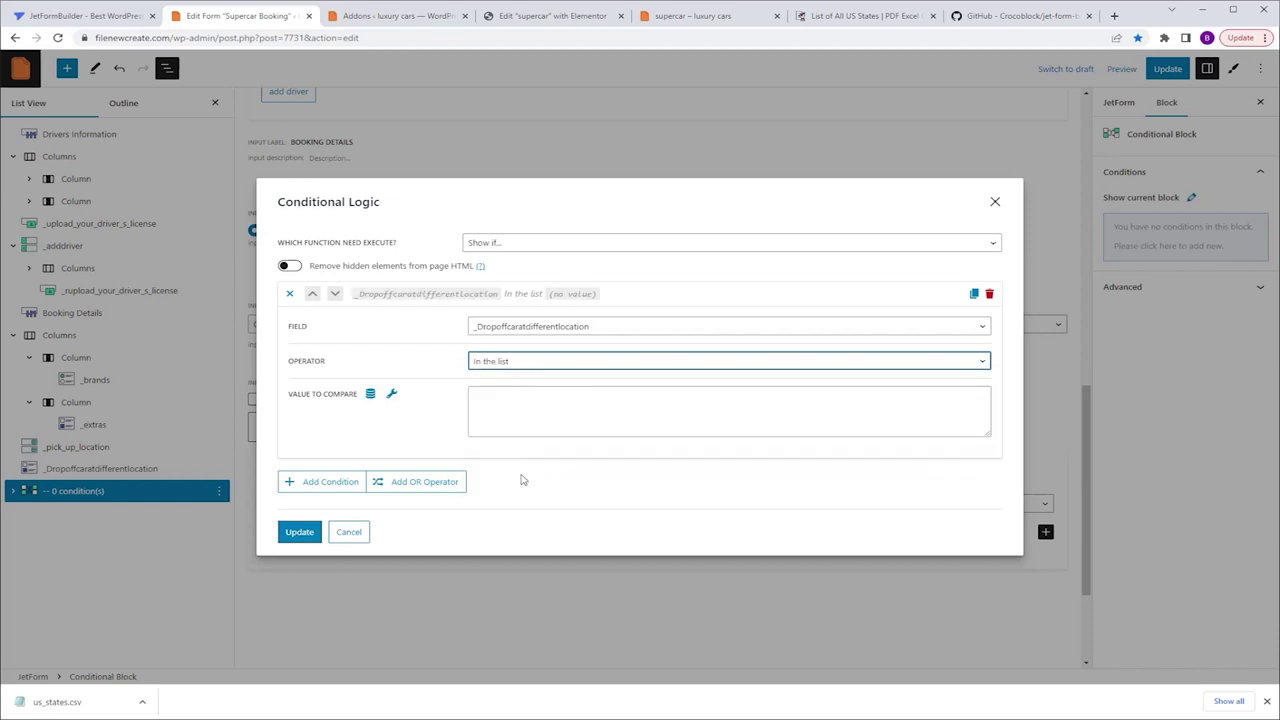
pyautogui.click(505, 406)
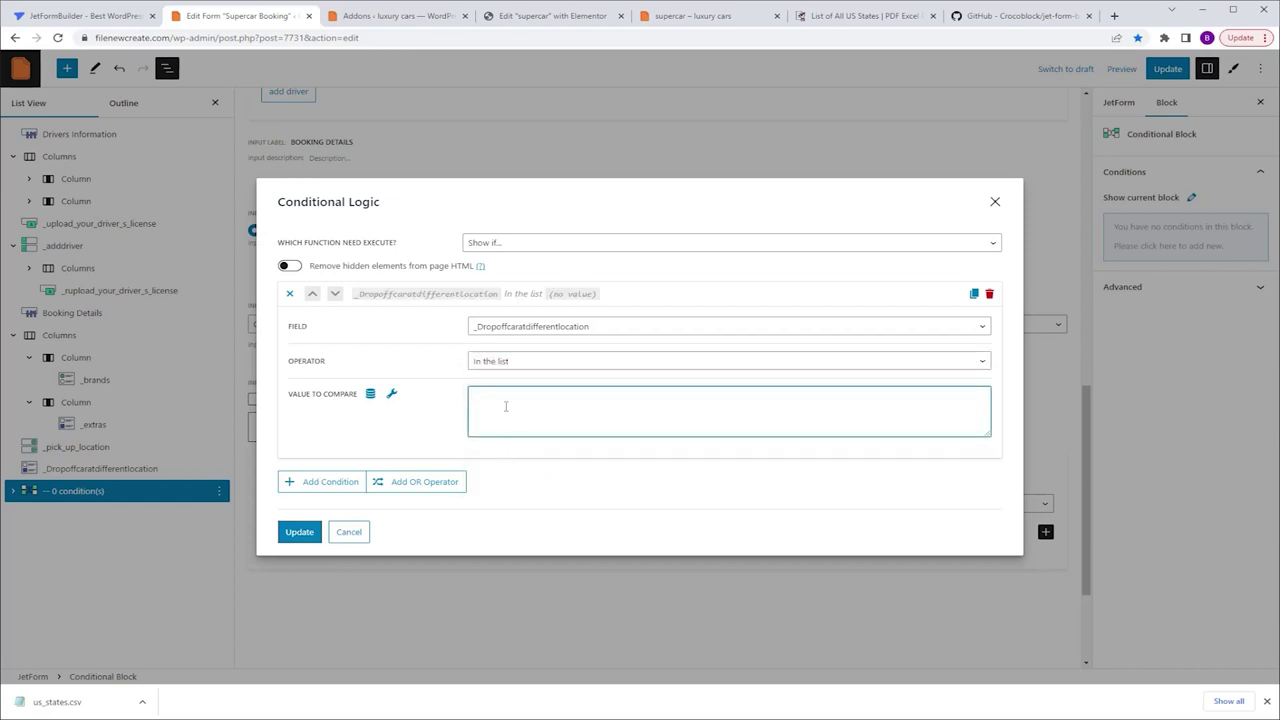
pyautogui.write('Drop off car at different location')
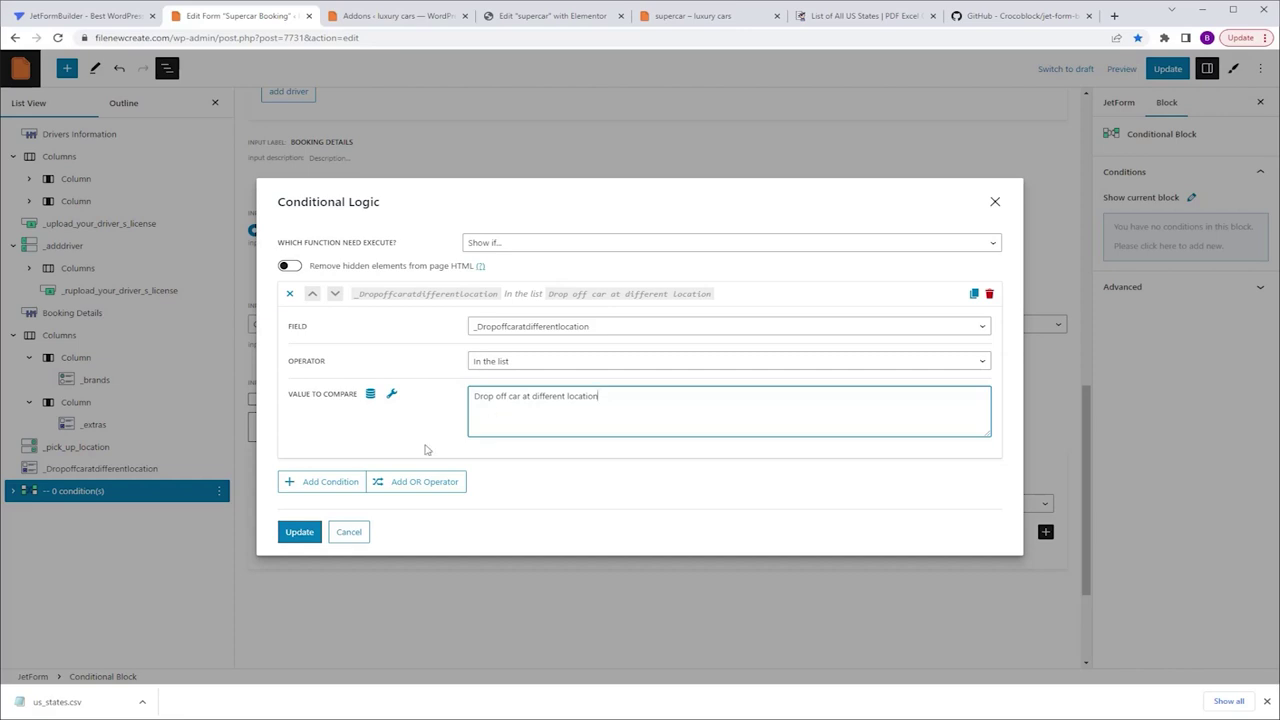
pyautogui.click(300, 532)
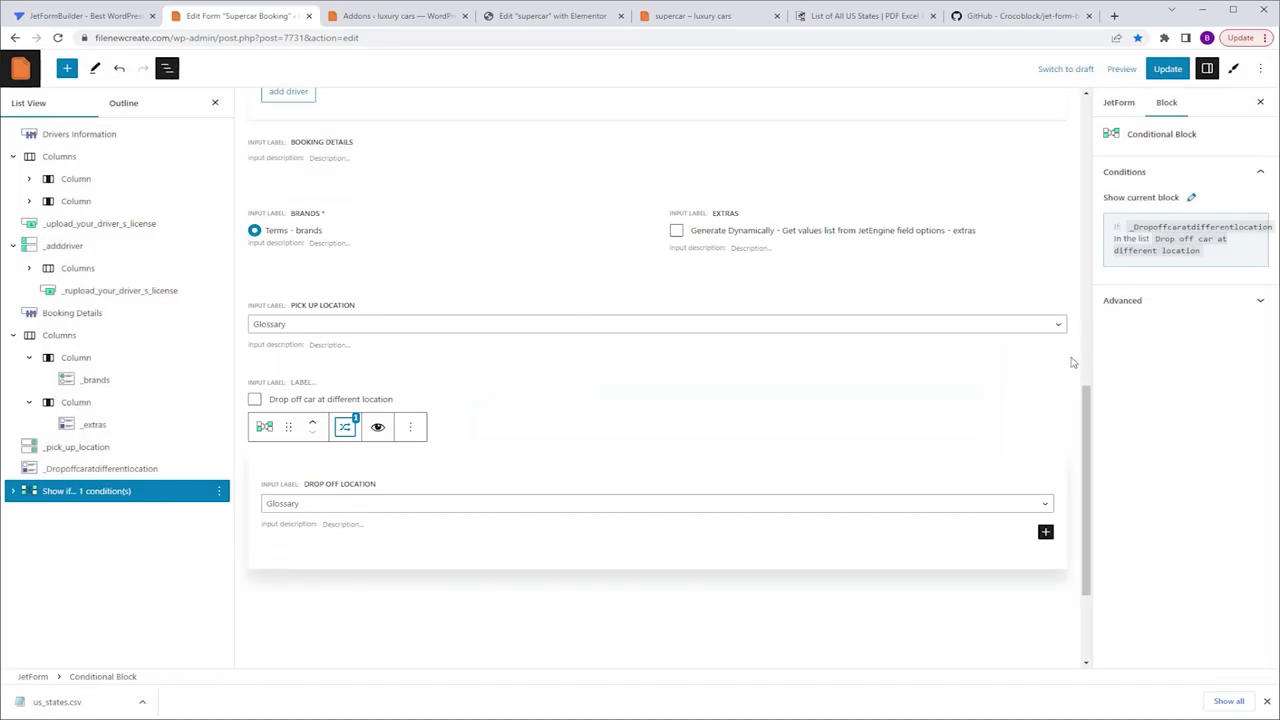
pyautogui.click(1163, 69)
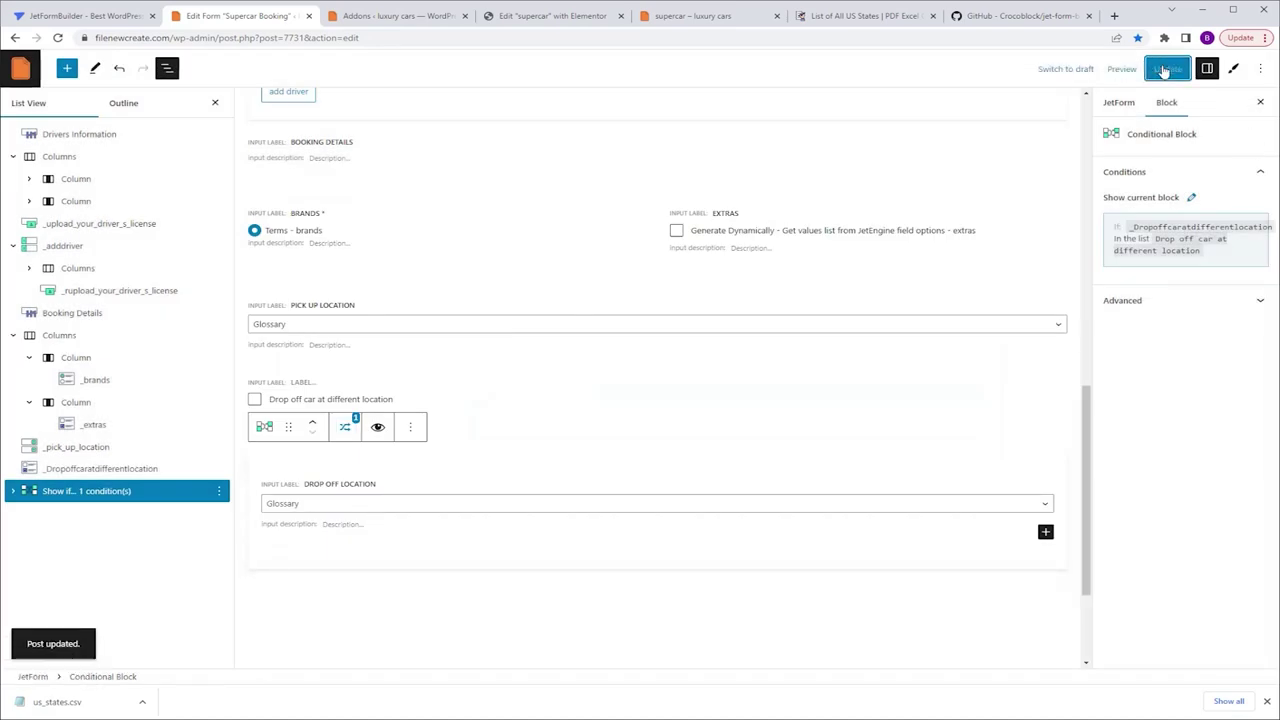
# Reload the supercar page in Elementor, preview it and test the "Drop off car at different location" checkbox on and off.
pyautogui.click(585, 18)
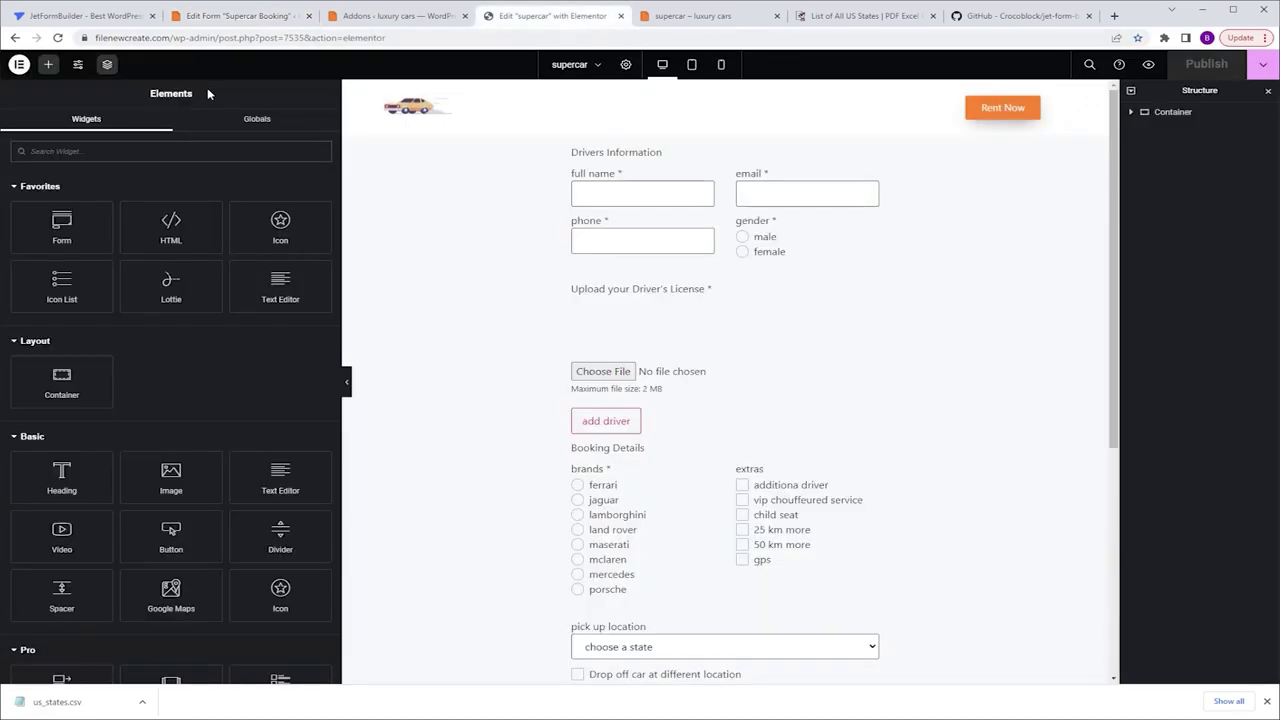
pyautogui.press('F5')
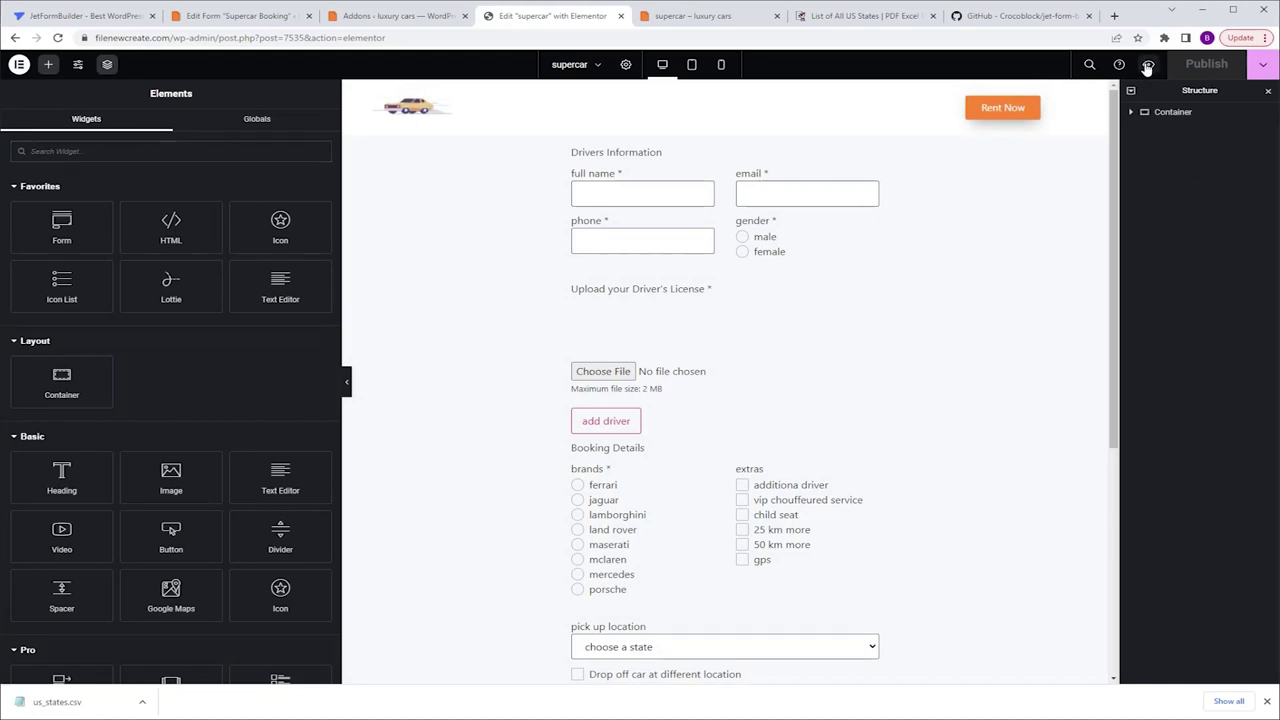
pyautogui.click(1148, 66)
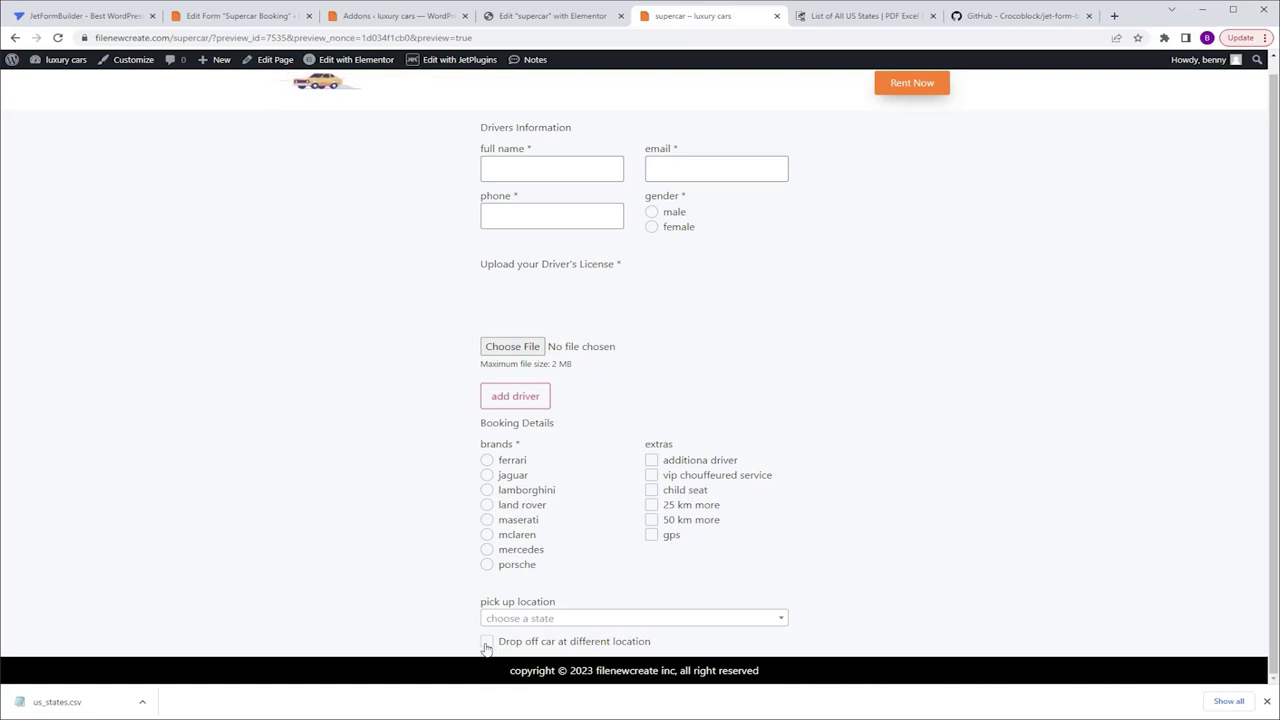
pyautogui.click(486, 642)
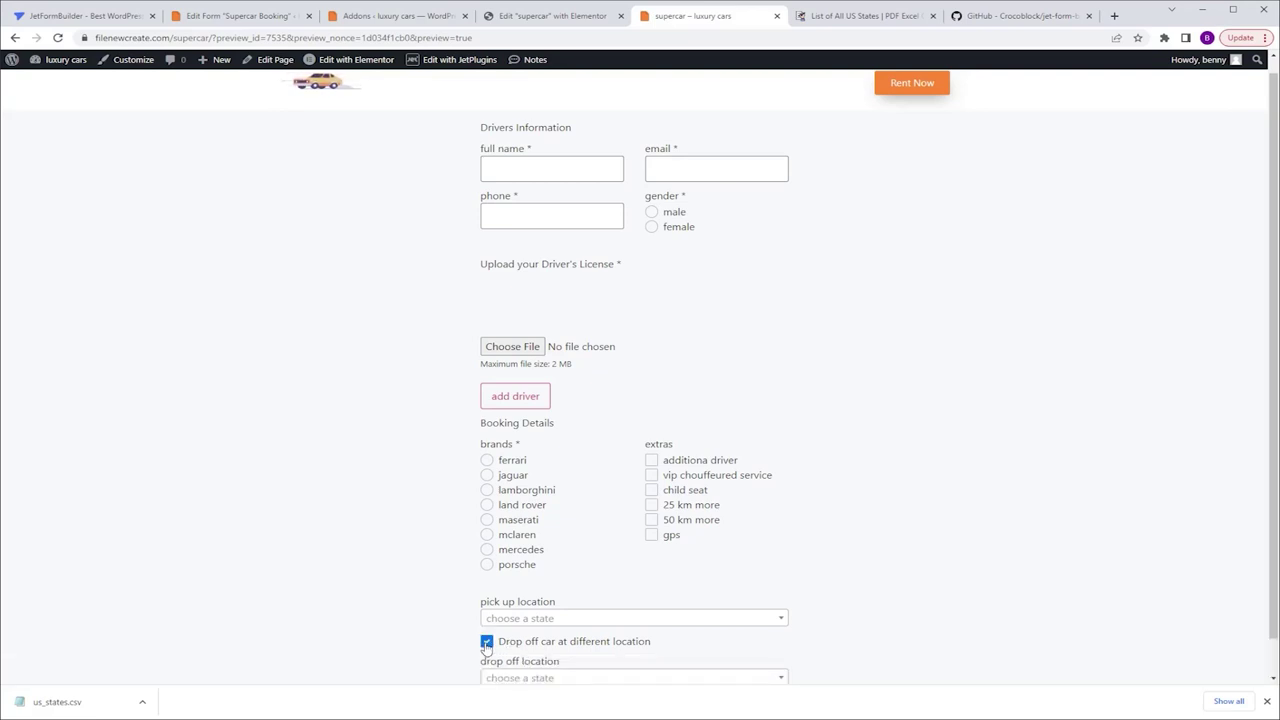
pyautogui.click(486, 642)
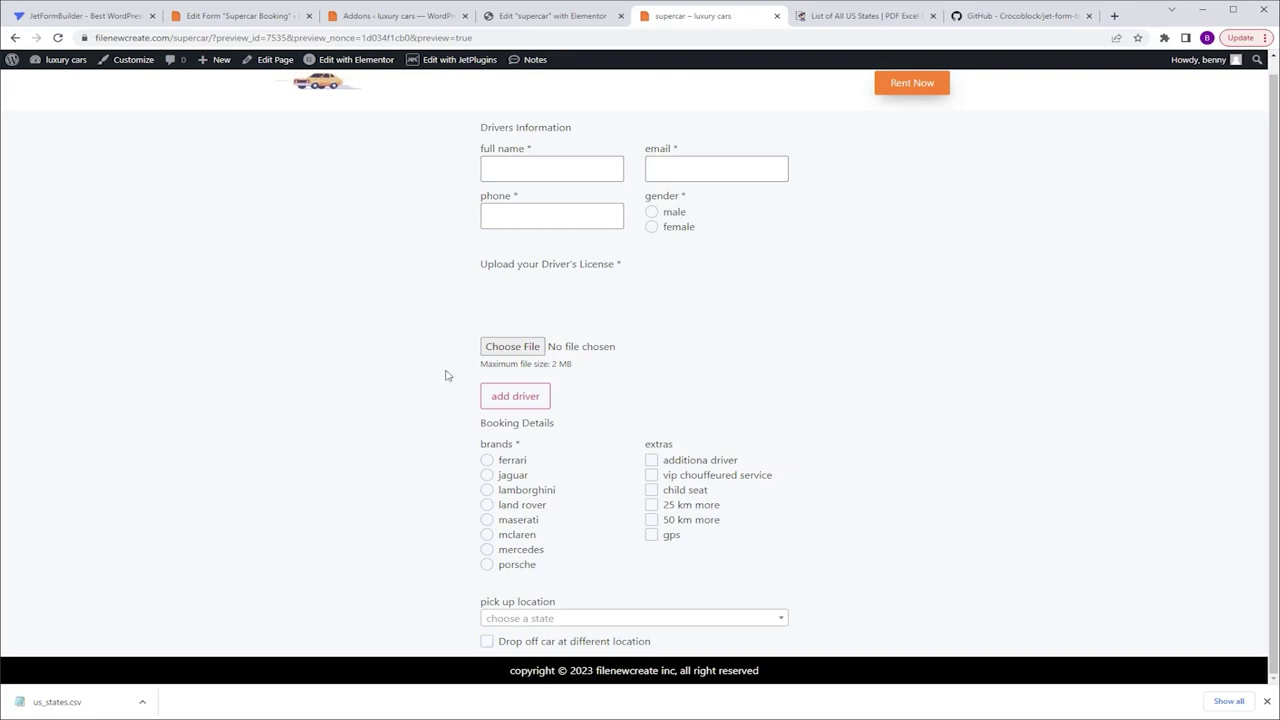
# Switch back to the Supercar Booking form editor and insert a 50 / 50 Columns block below the conditional block.
pyautogui.click(238, 17)
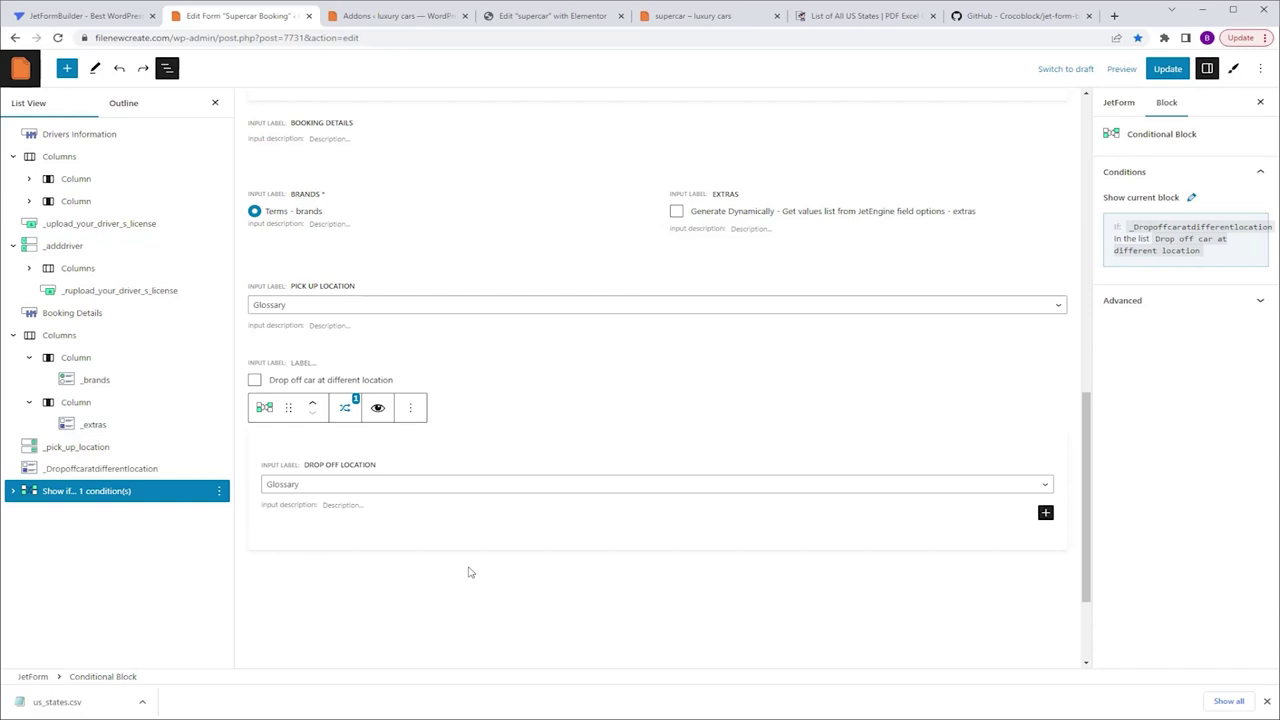
pyautogui.click(694, 632)
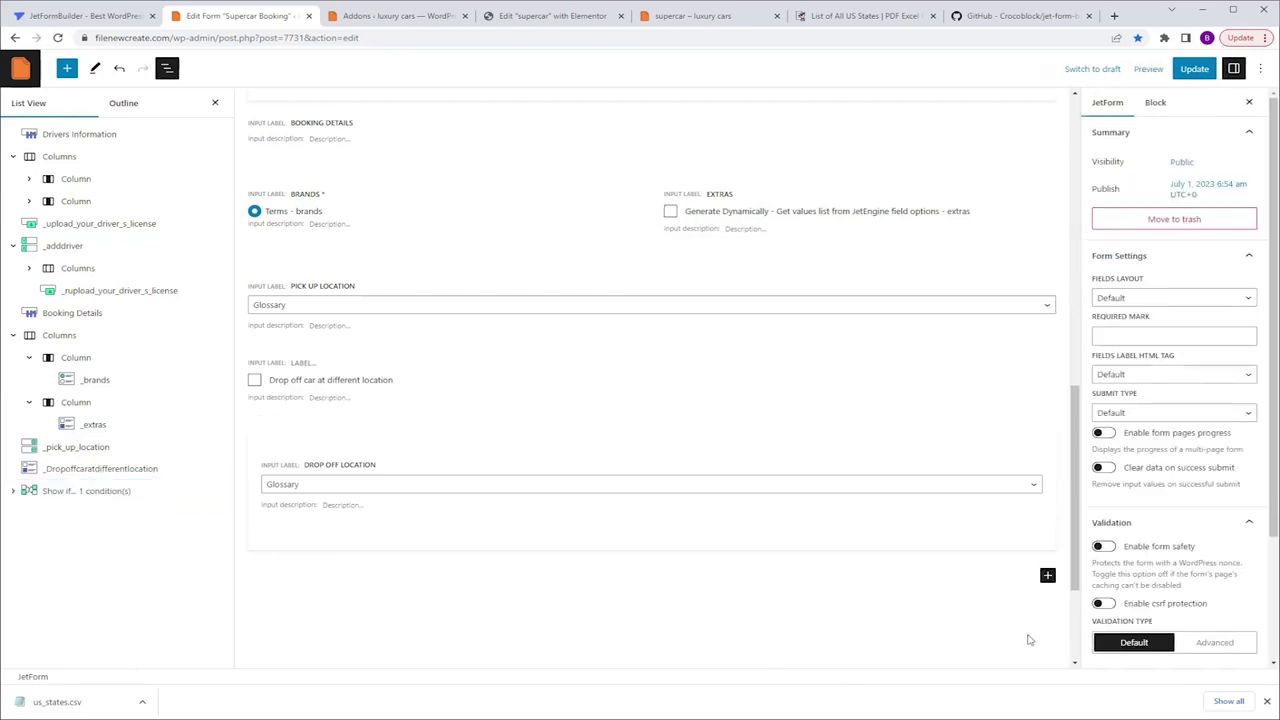
pyautogui.click(1046, 579)
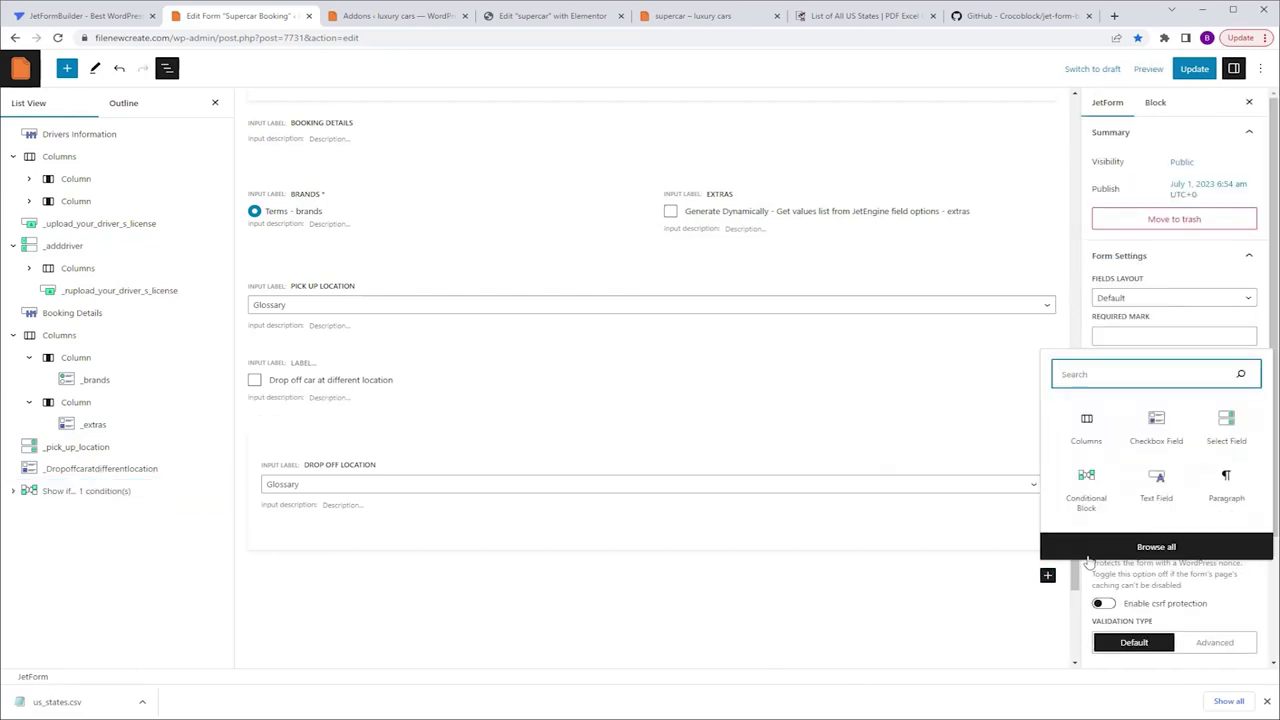
pyautogui.click(1084, 430)
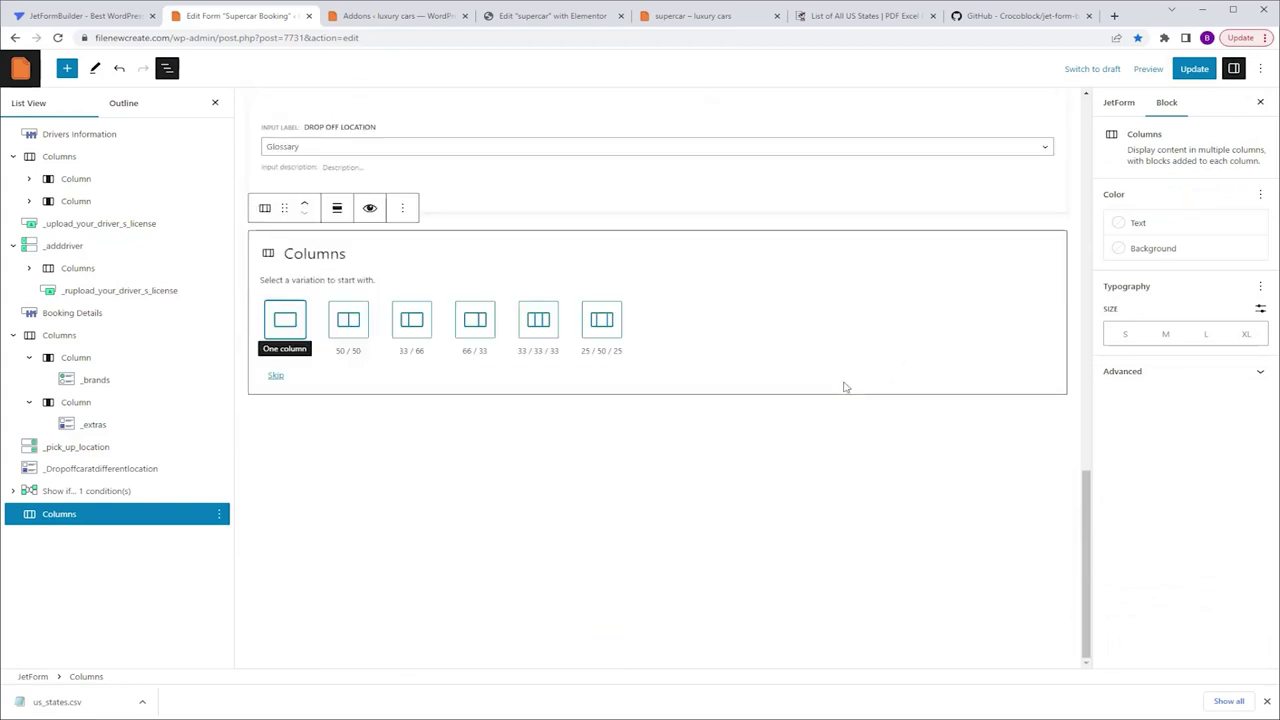
pyautogui.click(351, 324)
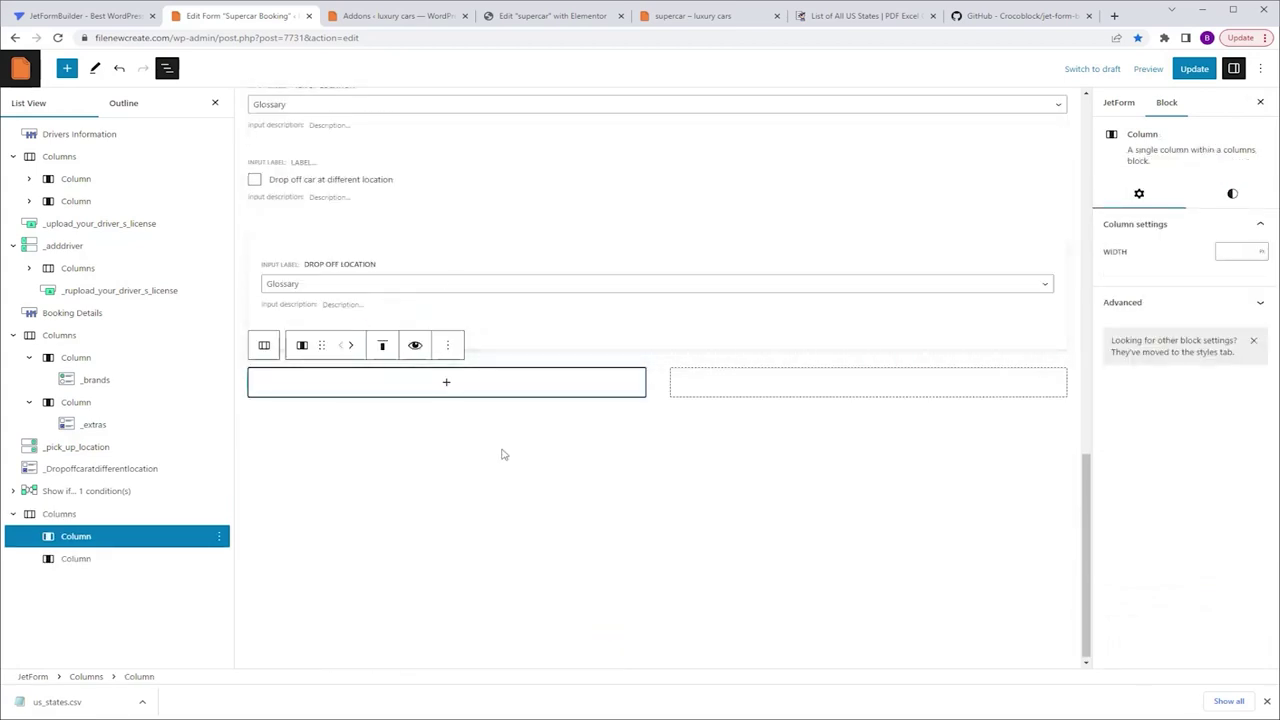
# Insert a Date Field into the first column of the new Columns block.
pyautogui.click(446, 382)
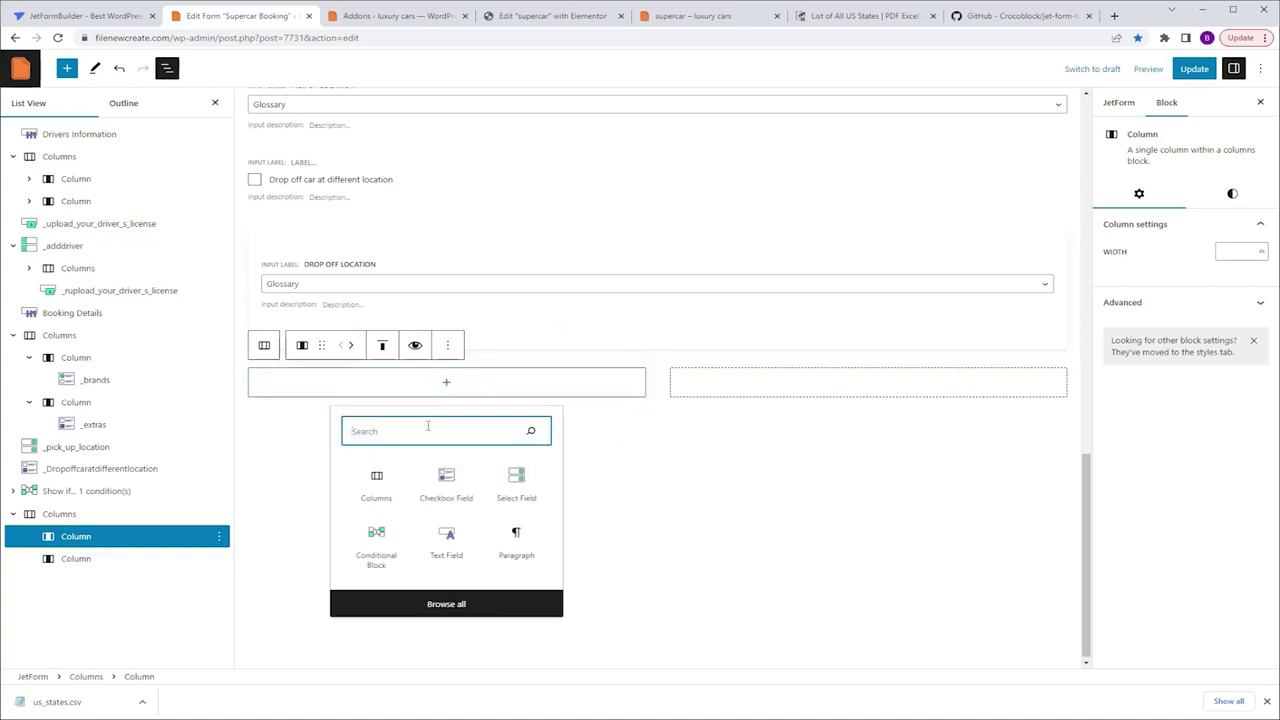
pyautogui.write('date')
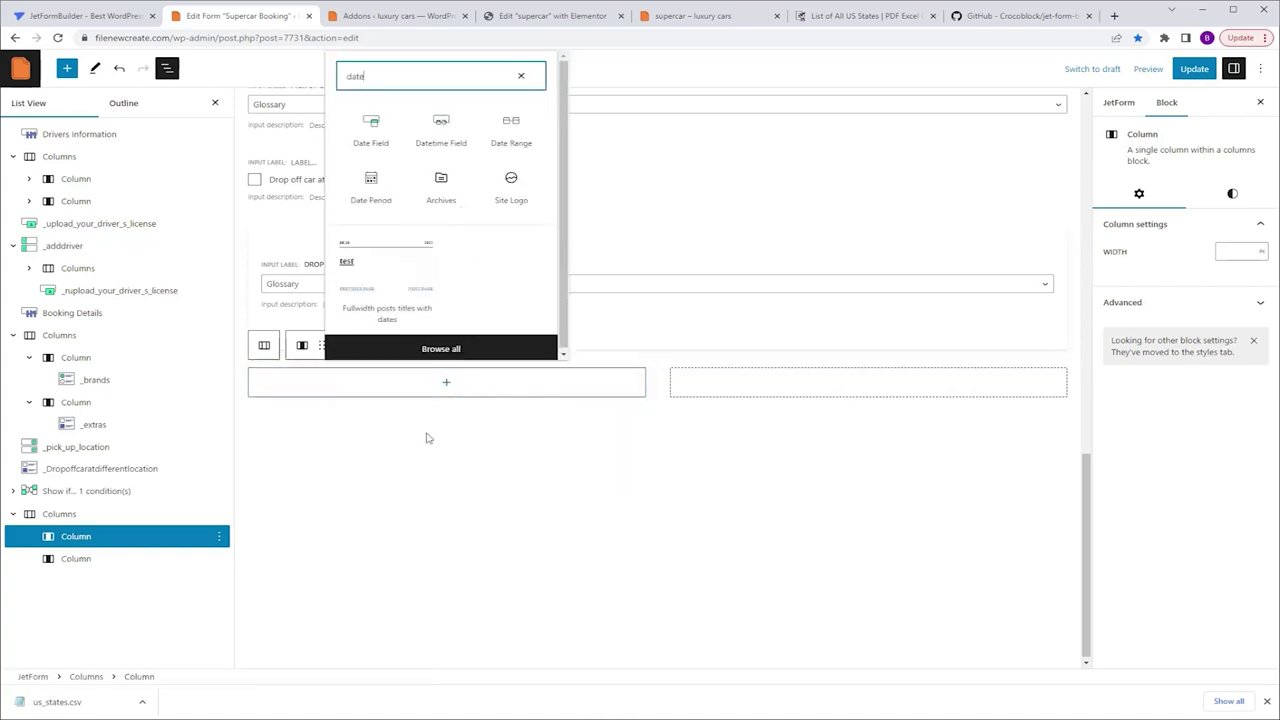
pyautogui.click(371, 135)
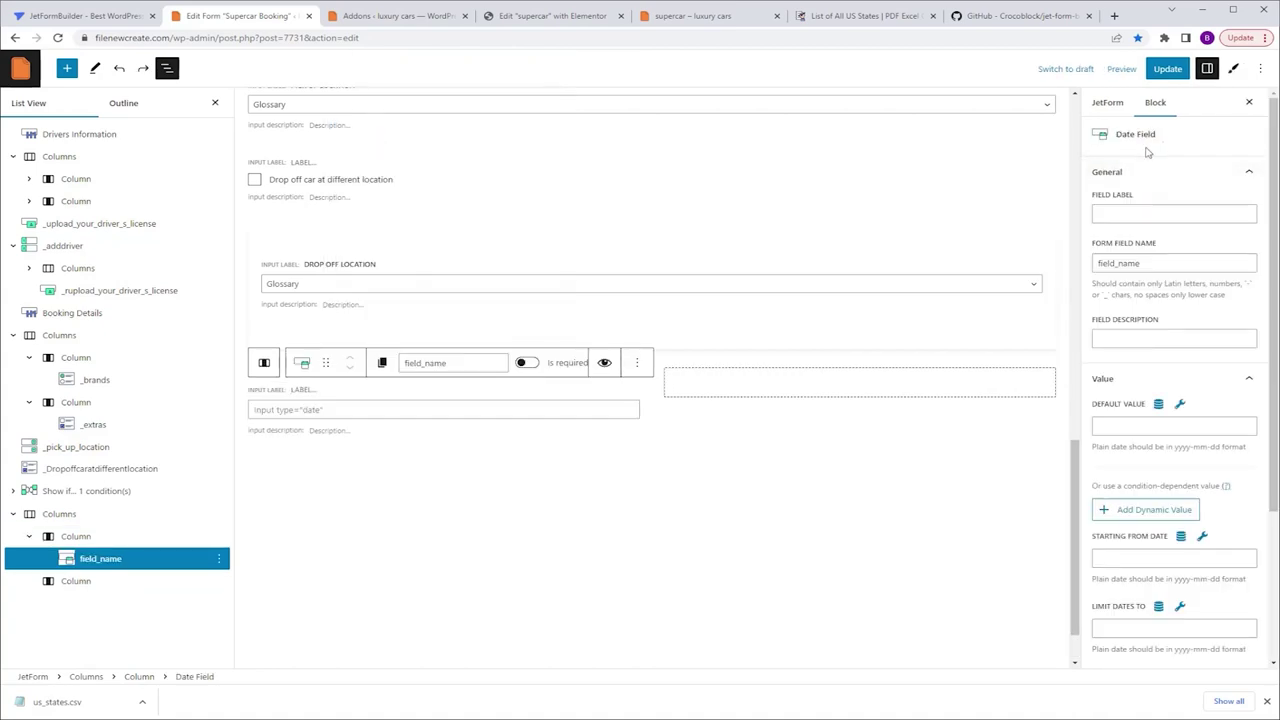
# Label the date field "pickup date", set its form field name to _pickup_date and enable Is Timestamp.
pyautogui.click(1117, 218)
pyautogui.write('pickup date')
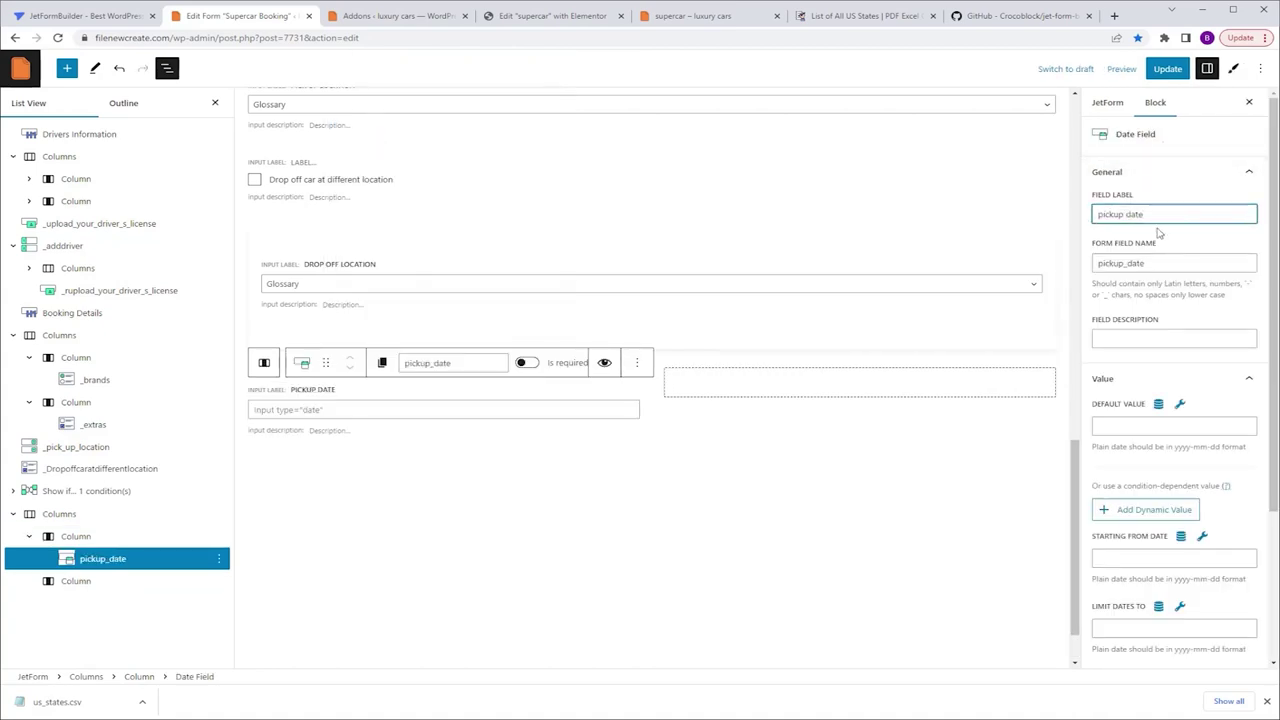
pyautogui.click(1099, 263)
pyautogui.write('_')
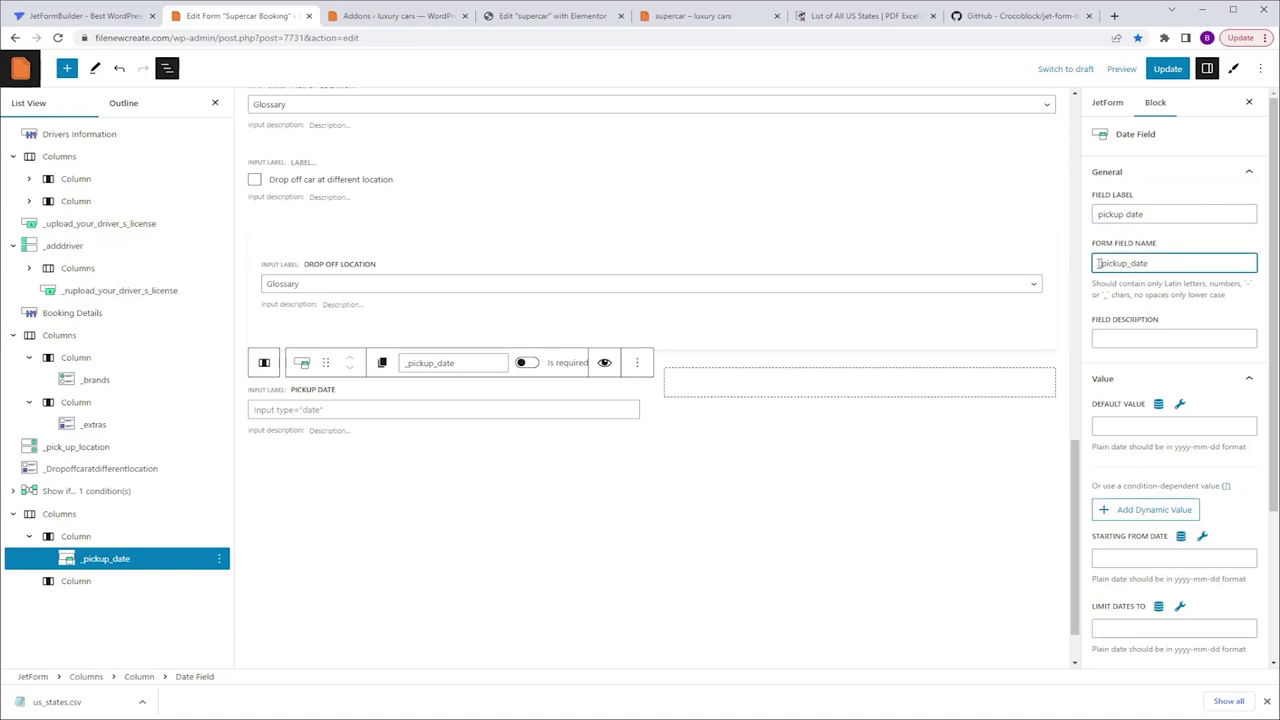
pyautogui.moveTo(1272, 240); pyautogui.dragTo(1272, 387)
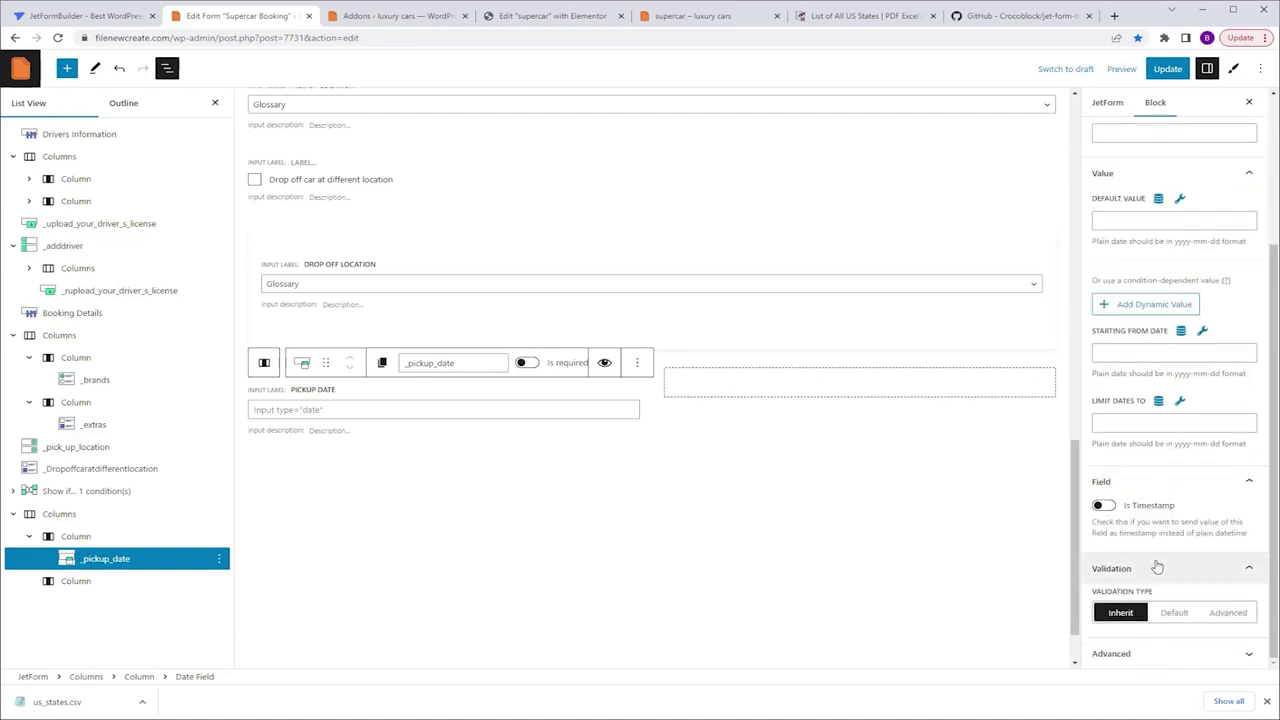
pyautogui.click(1105, 507)
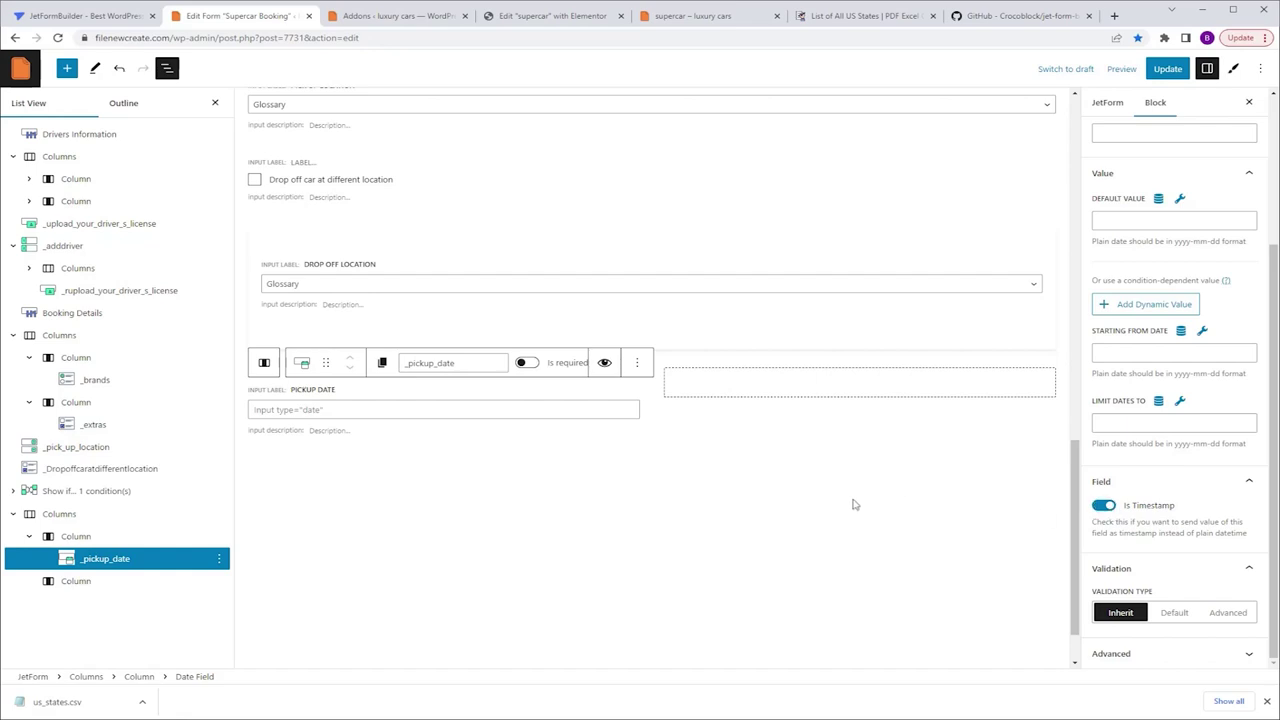
# Insert a Time Field into the empty second column next to the pickup date field.
pyautogui.click(890, 386)
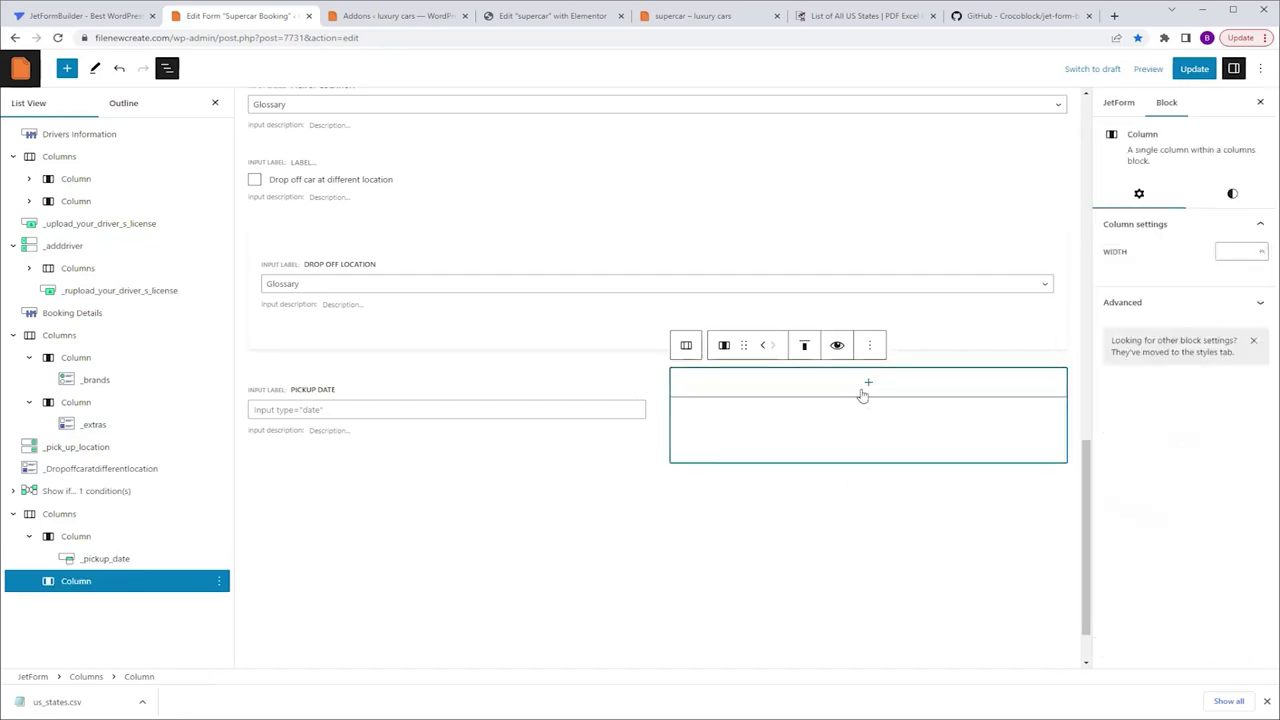
pyautogui.click(868, 386)
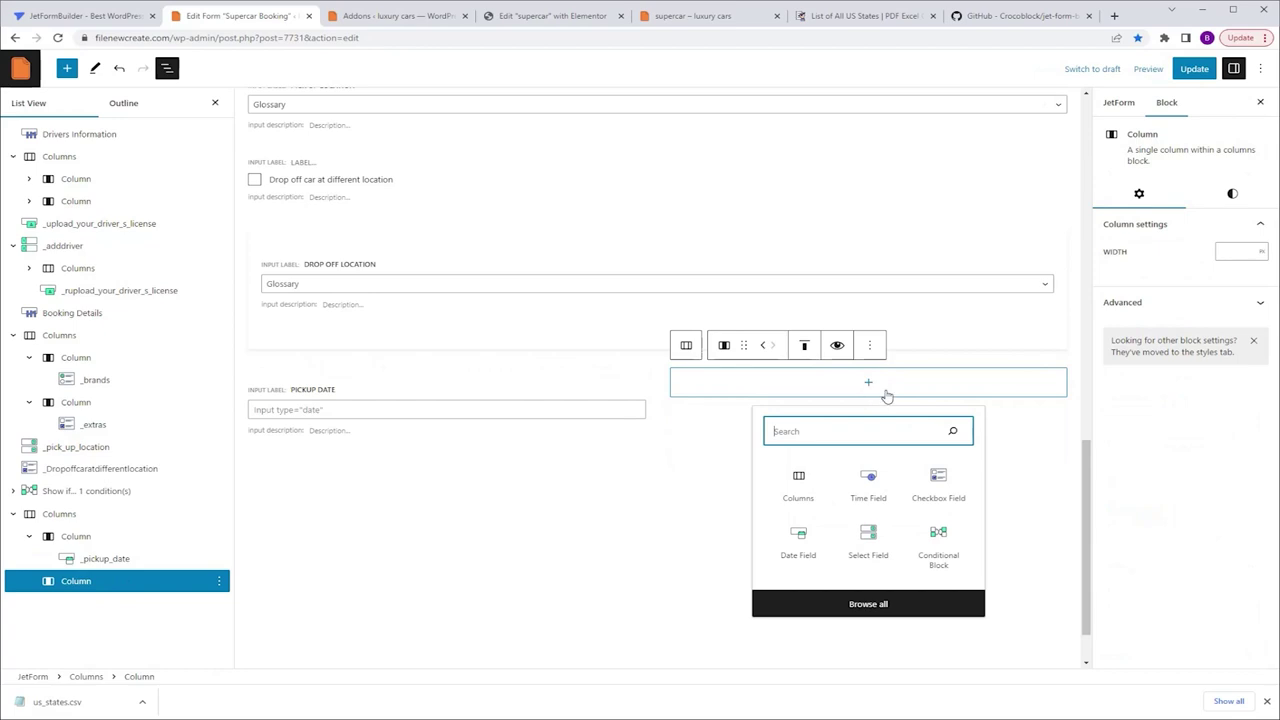
pyautogui.click(876, 487)
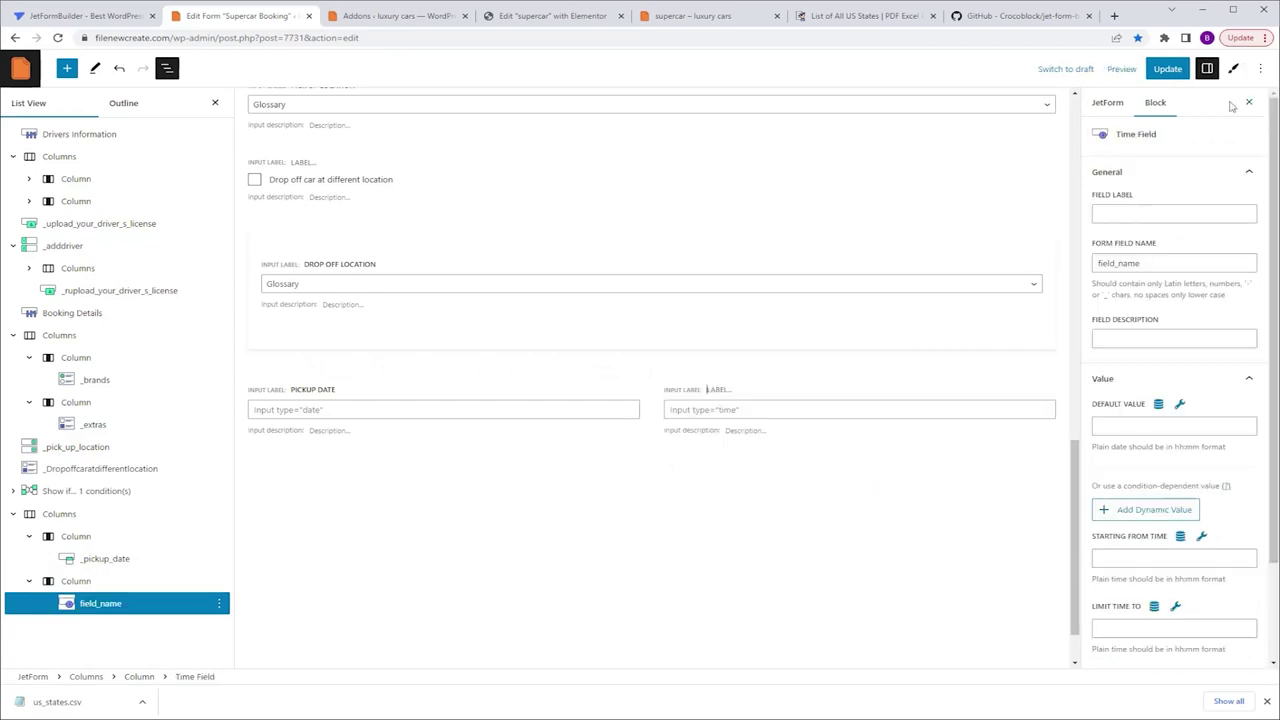
# Label the time field "pickup time", set its form field name to _pickup_time and save the form.
pyautogui.click(1153, 212)
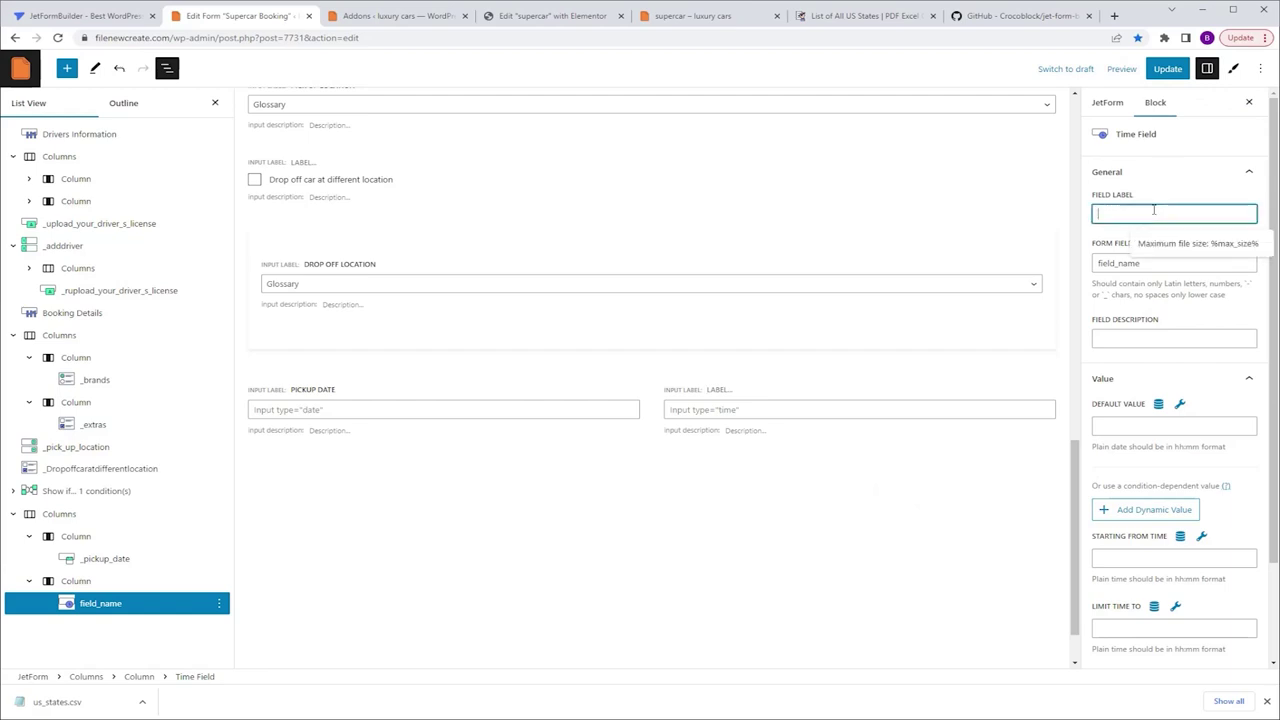
pyautogui.write('pickup time')
pyautogui.click(1171, 238)
pyautogui.click(1099, 262)
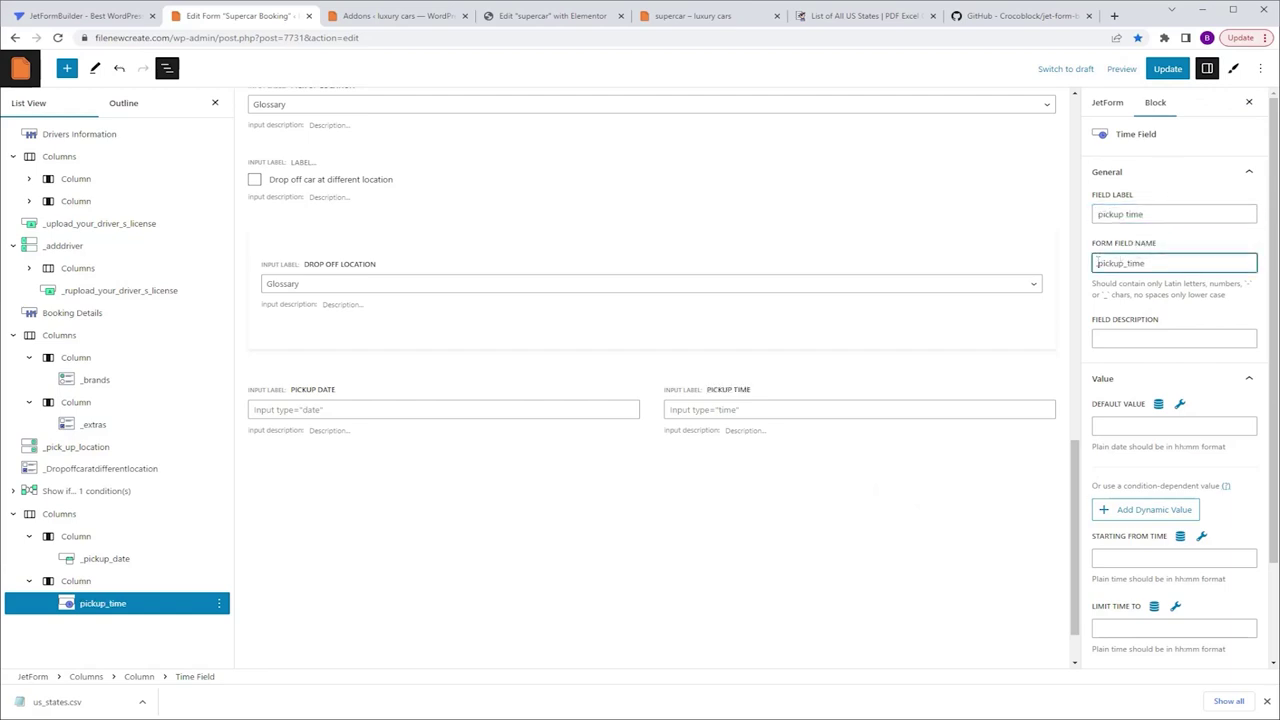
pyautogui.write('_')
pyautogui.click(1168, 68)
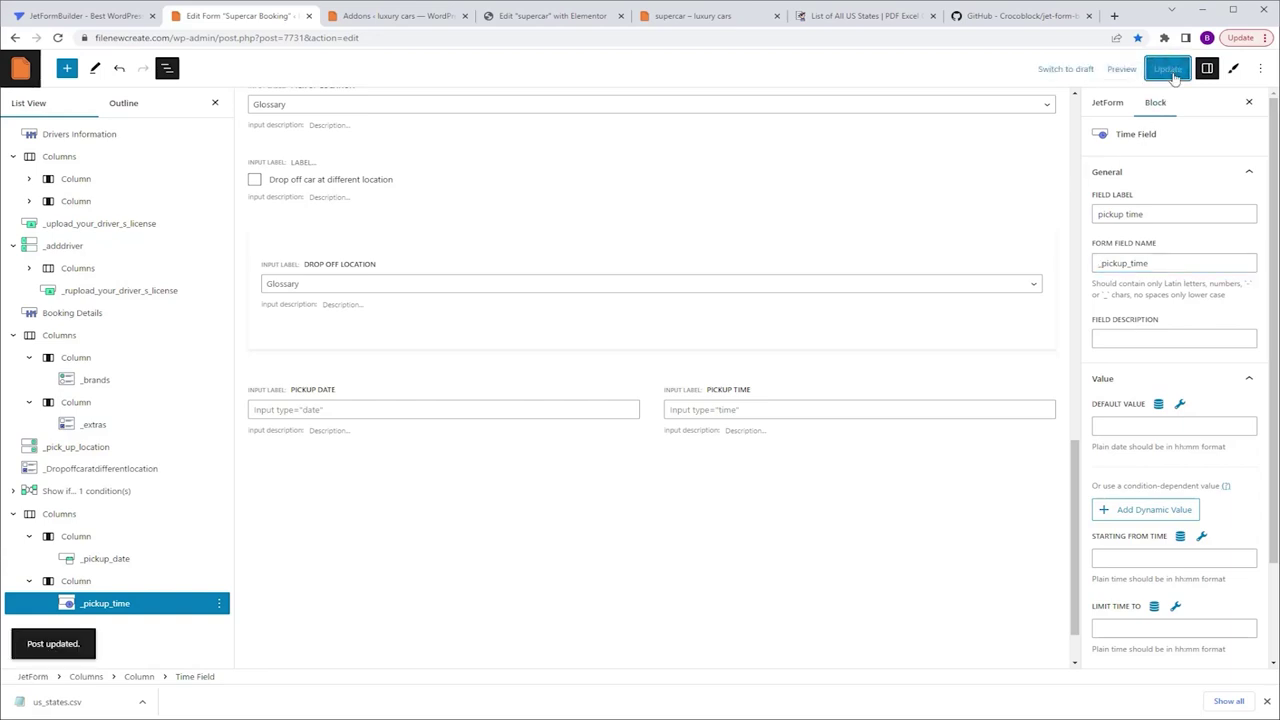
# Switch to the supercar page in Elementor, reload it and check the pickup date and pickup time fields.
pyautogui.click(540, 16)
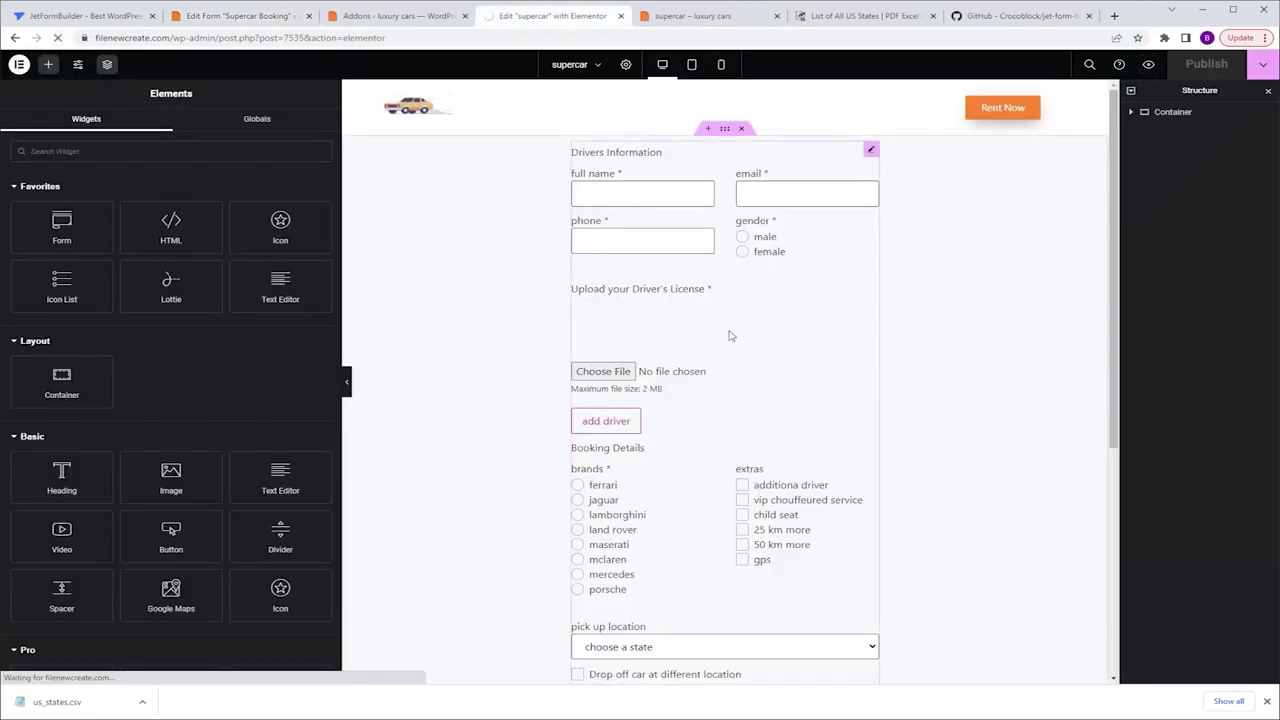
pyautogui.press('F5')
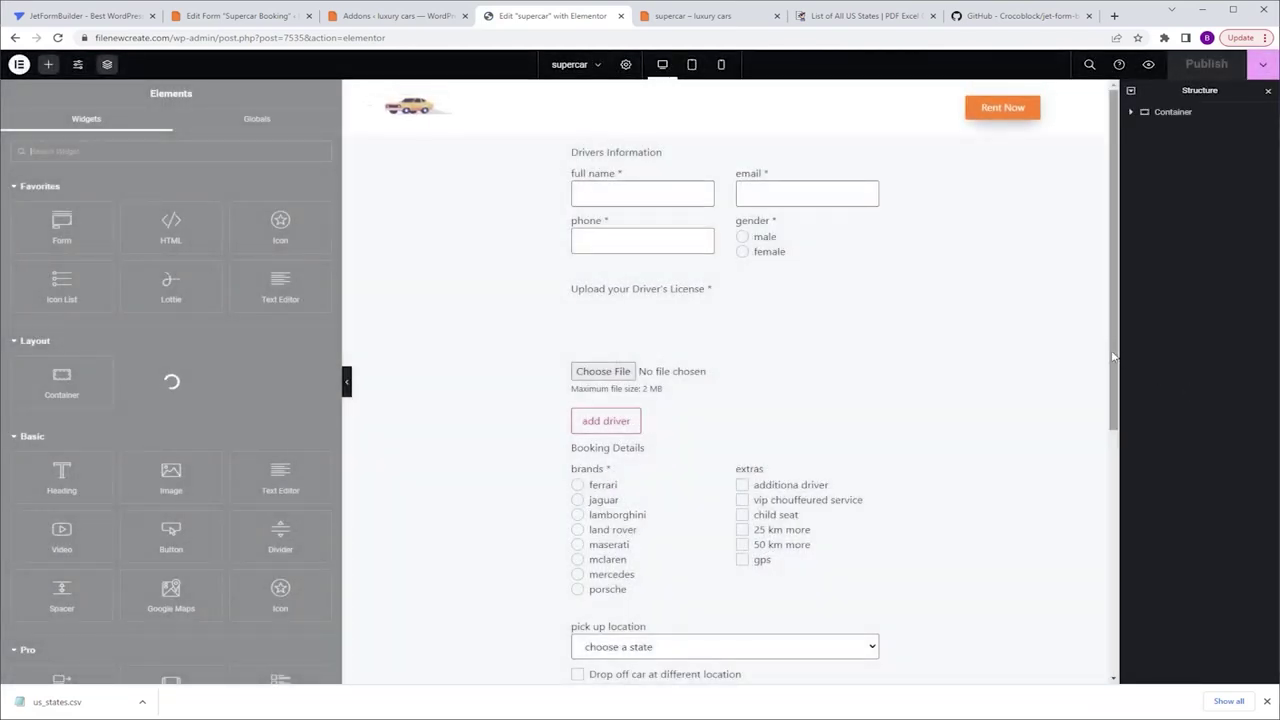
pyautogui.scroll(-1, 1113, 408)
pyautogui.moveTo(1113, 408); pyautogui.dragTo(1117, 517)
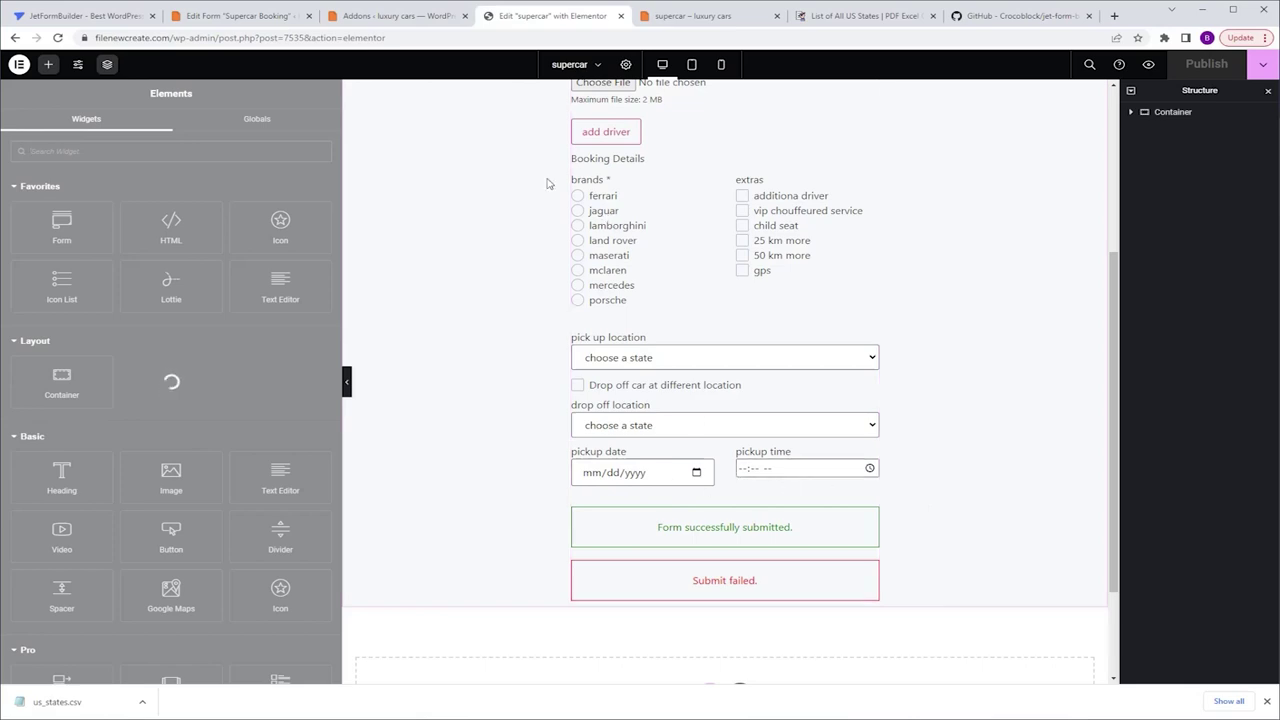
# Return to the Supercar Booking form editor and set the pickup date field's default value to '%CT::CurrentDate|toDate%'.
pyautogui.click(241, 17)
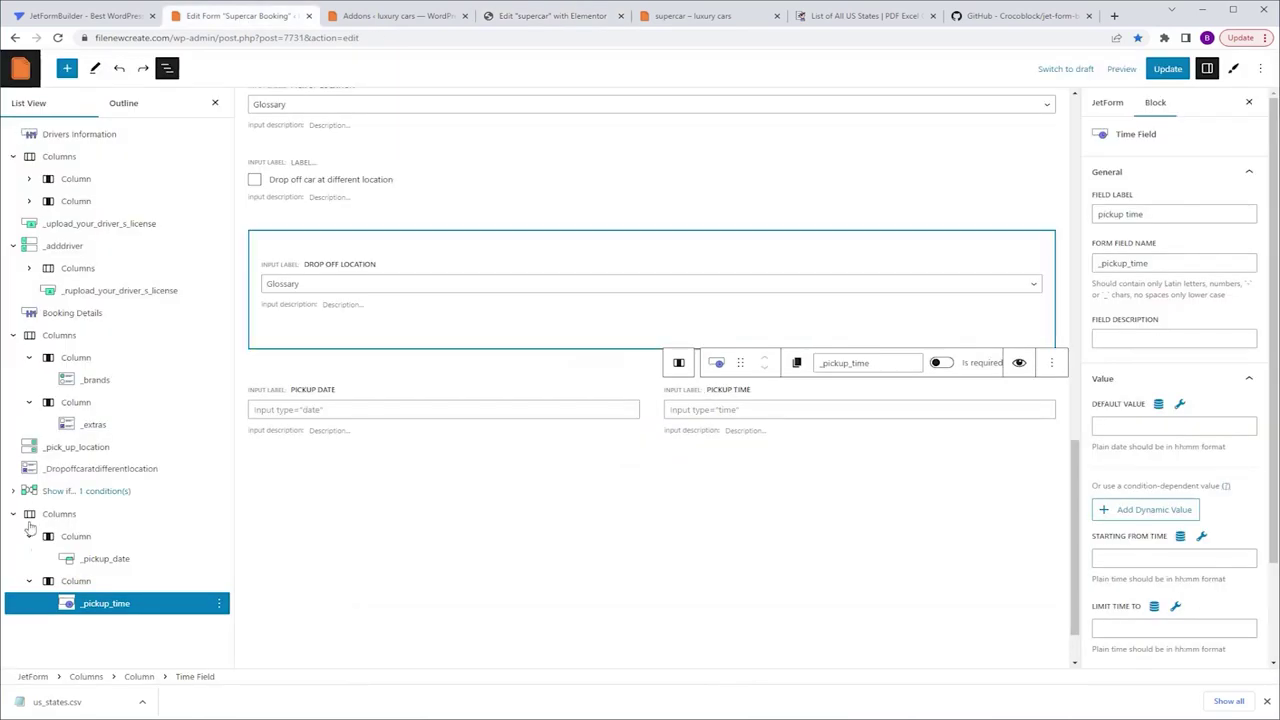
pyautogui.click(92, 560)
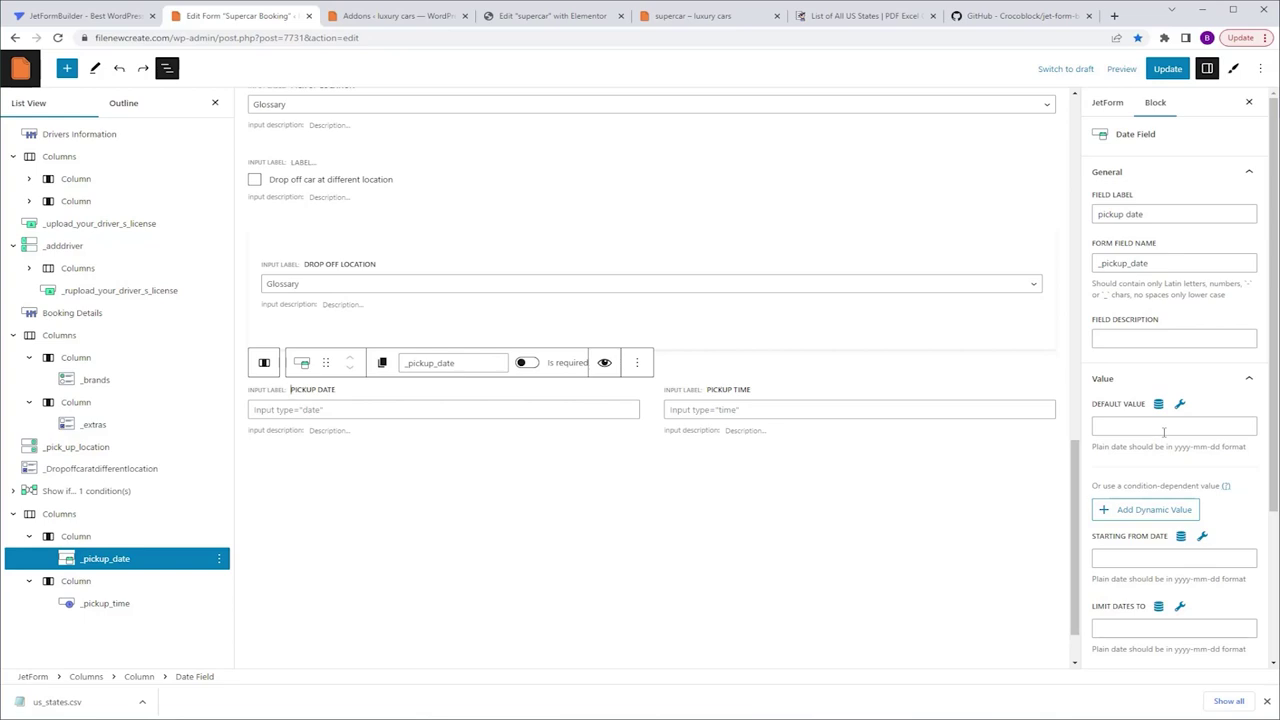
pyautogui.click(1164, 428)
pyautogui.write('%CT::CurrentDate|toDate%')
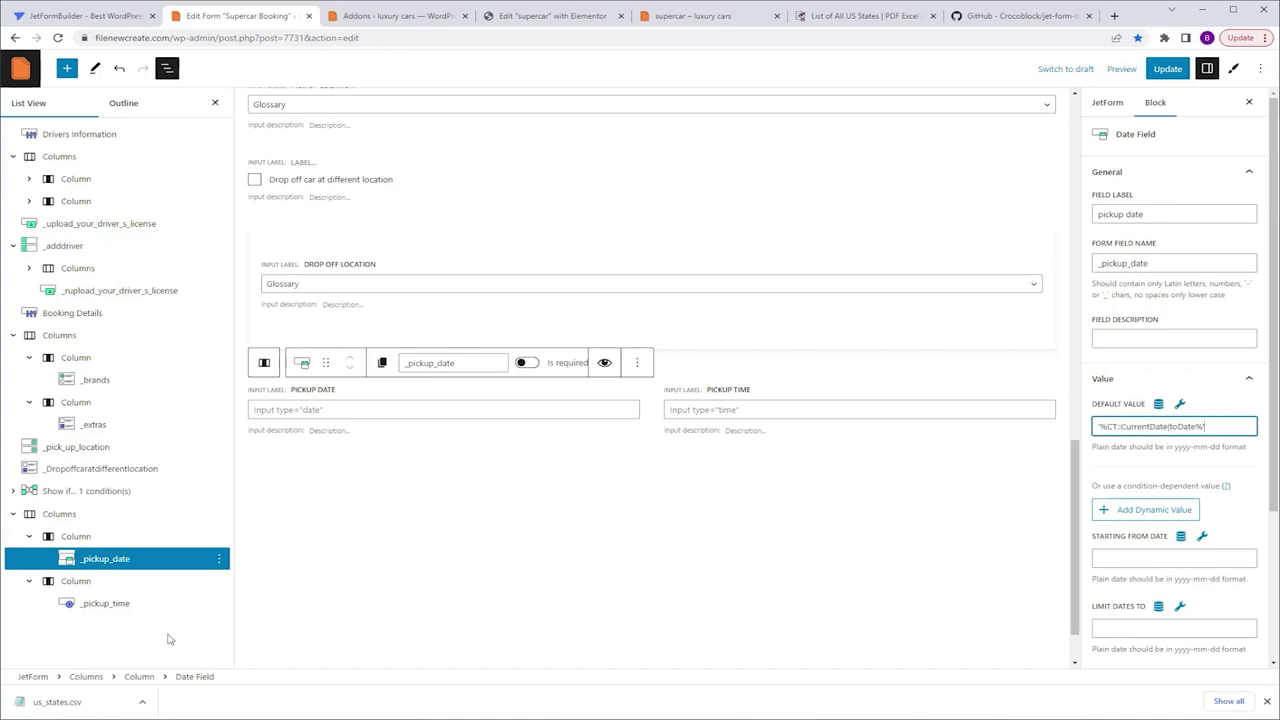
# Set the pickup time field's default value to 12:00 and save the form.
pyautogui.click(112, 605)
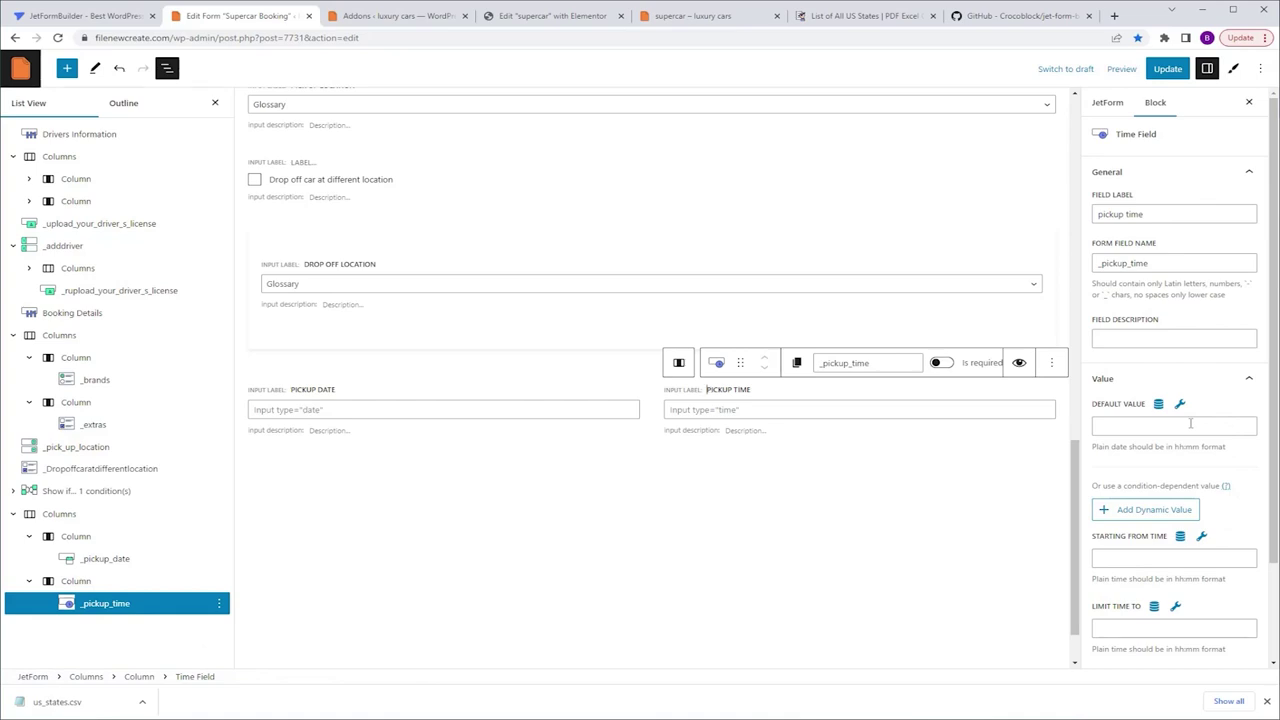
pyautogui.click(1190, 424)
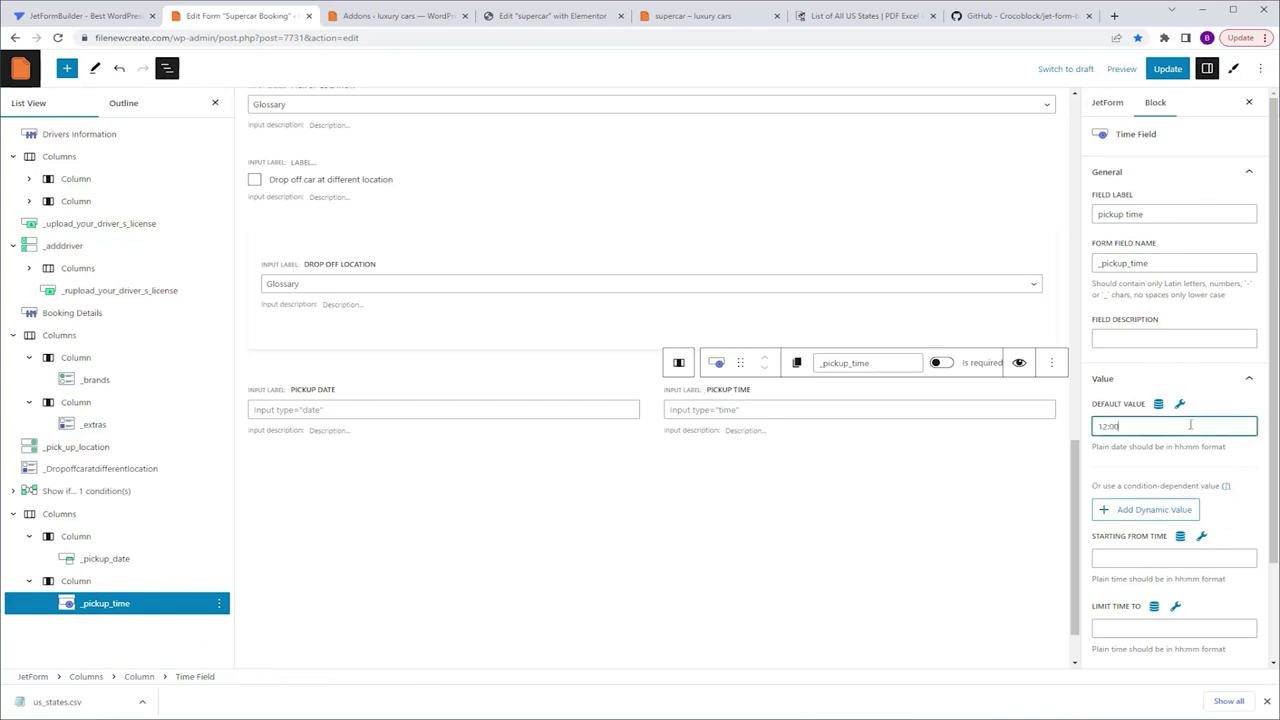
pyautogui.write('12:00')
pyautogui.click(1162, 68)
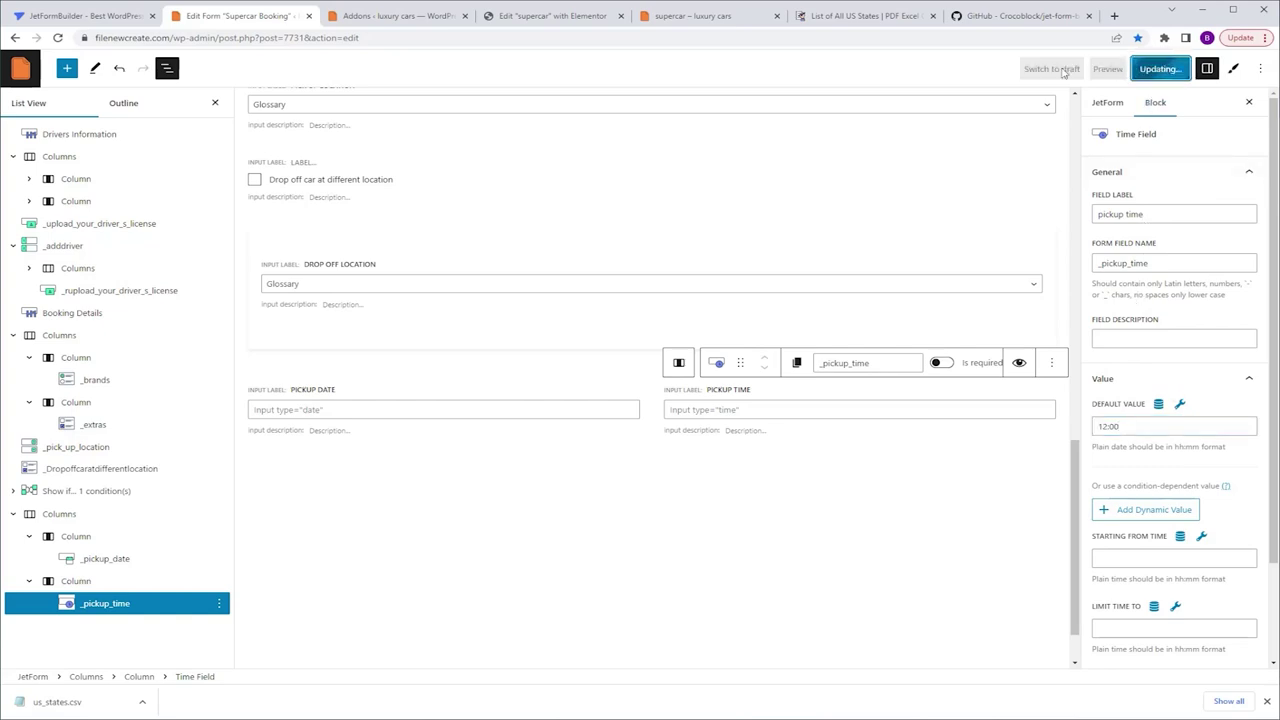
# Reload the supercar page in Elementor and preview it to check the default pickup date and time.
pyautogui.click(538, 17)
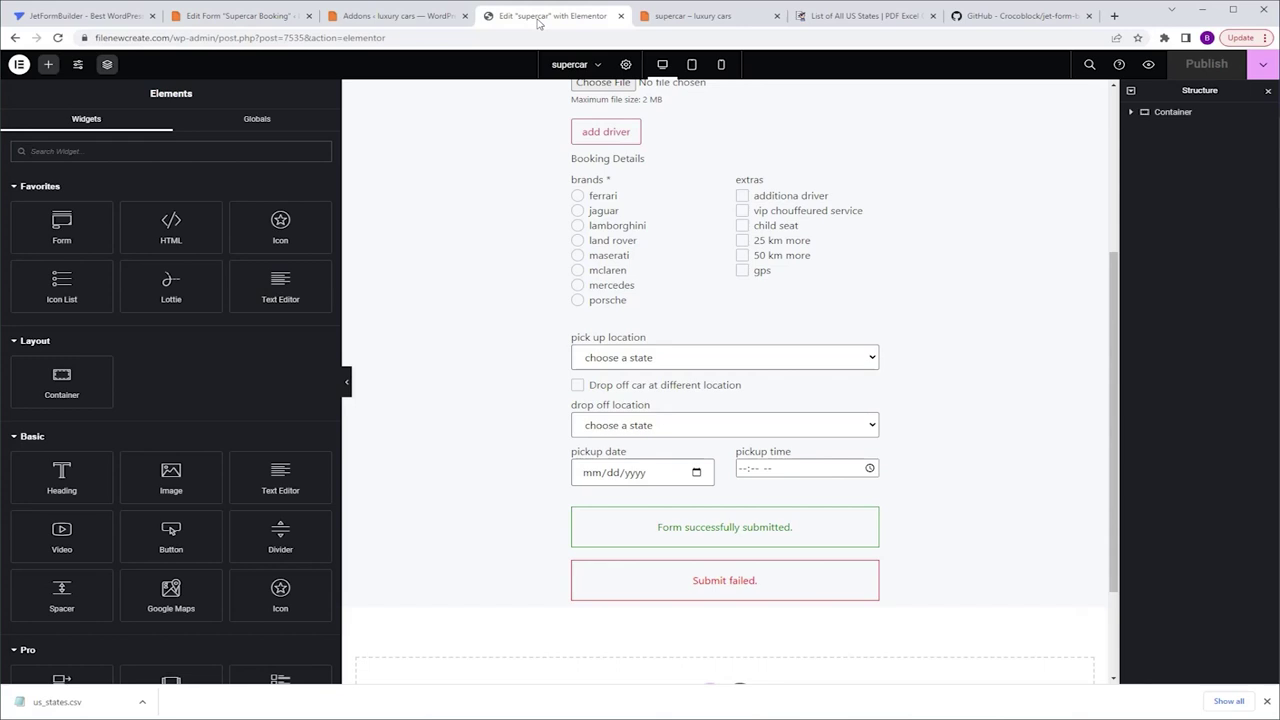
pyautogui.click(58, 37)
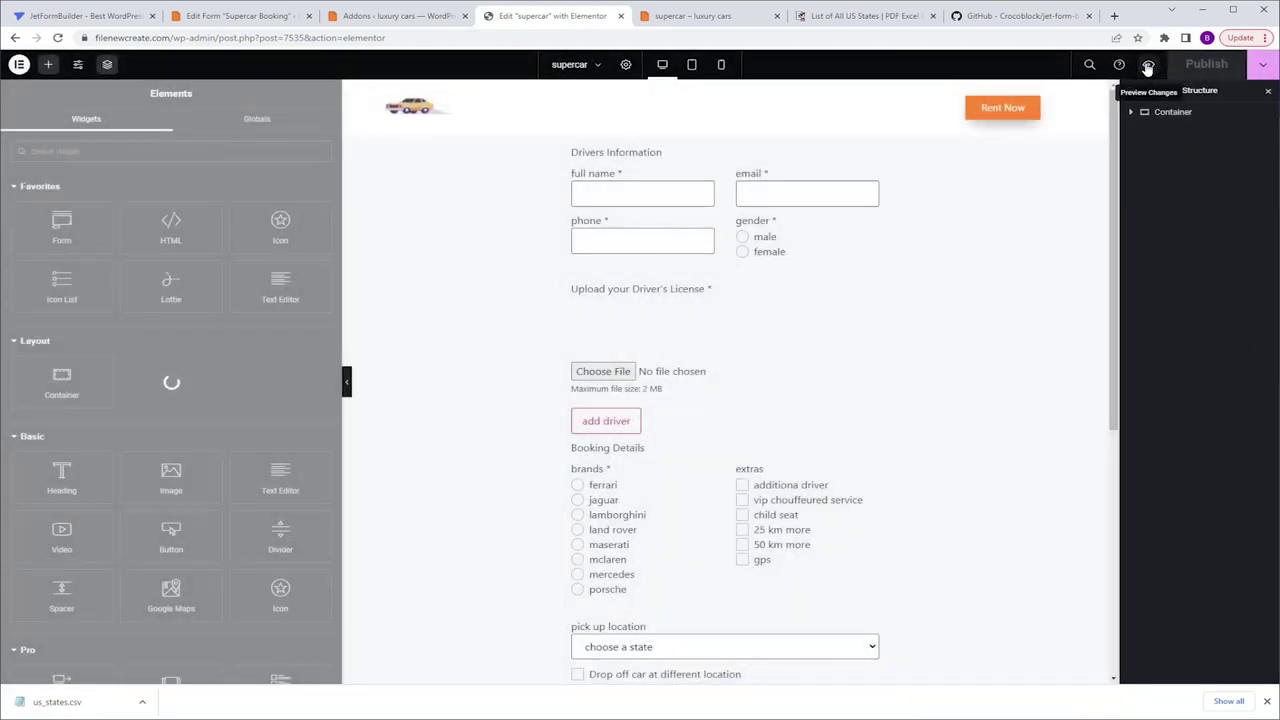
pyautogui.click(1148, 64)
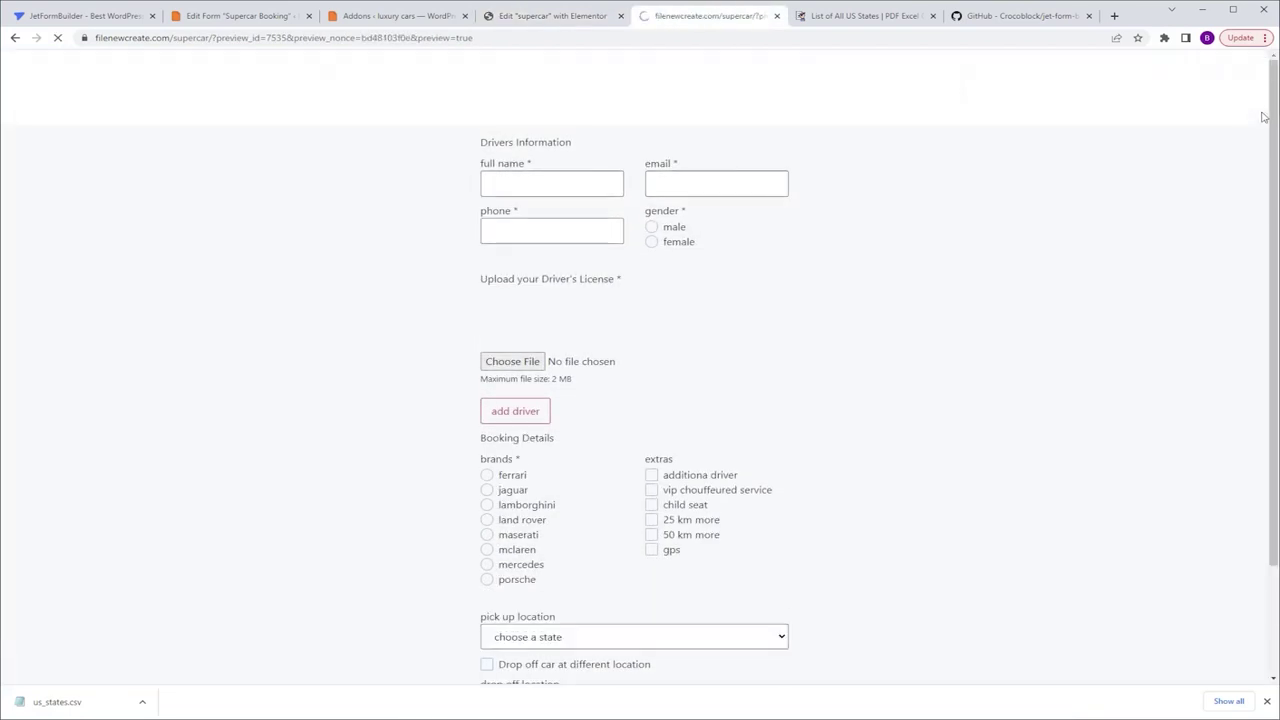
pyautogui.scroll(-1, 1275, 145)
pyautogui.scroll(-1, 1275, 145)
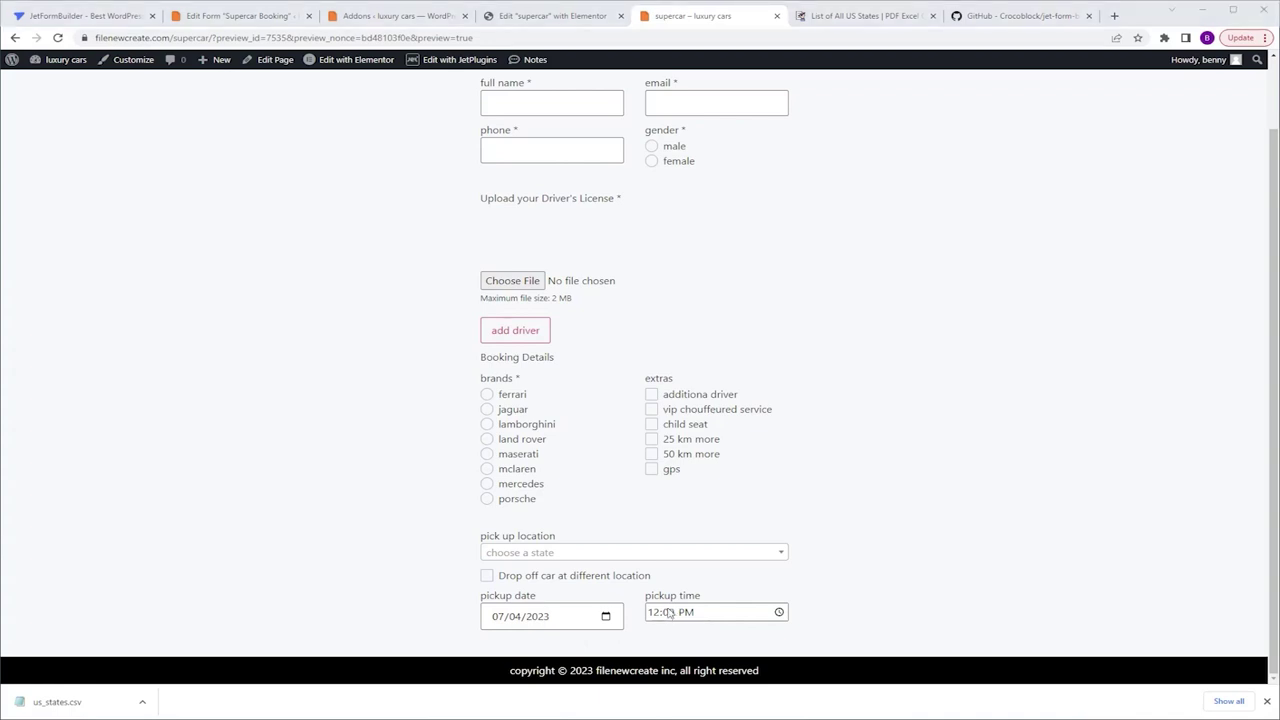
# Switch back to the Supercar Booking form editor and insert a Textarea Field below the pickup date and time columns.
pyautogui.click(232, 15)
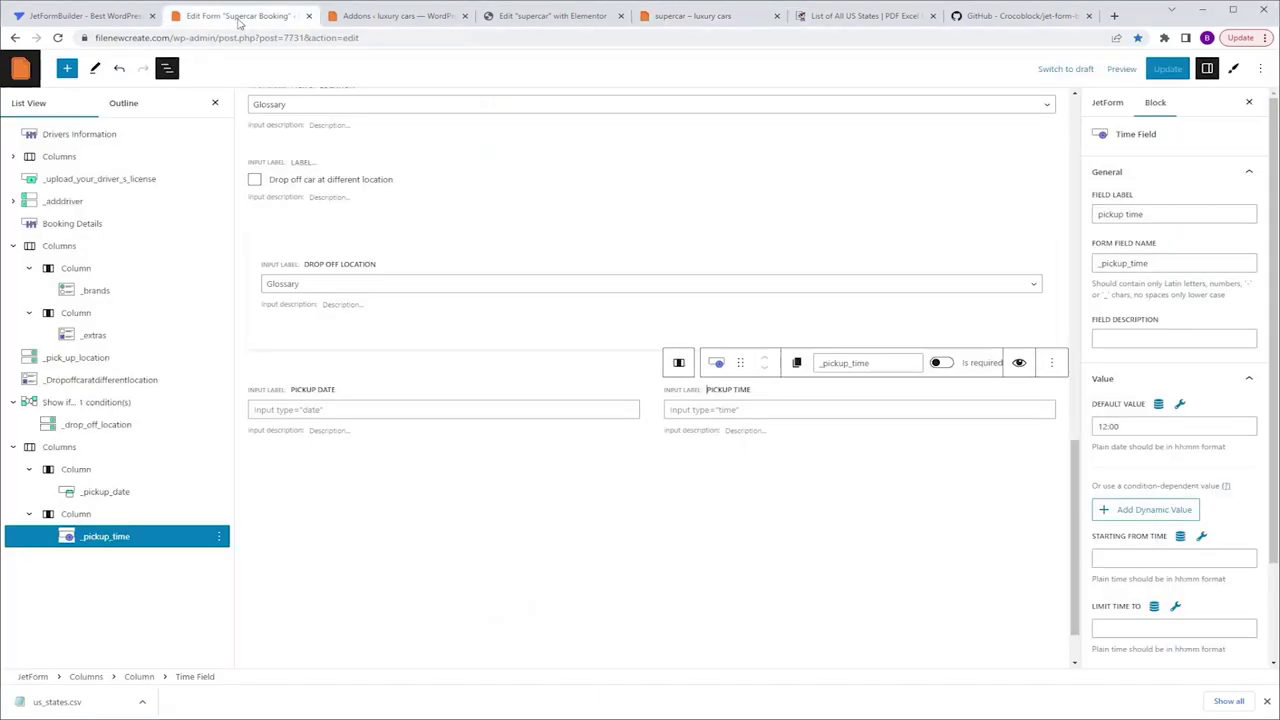
pyautogui.click(880, 575)
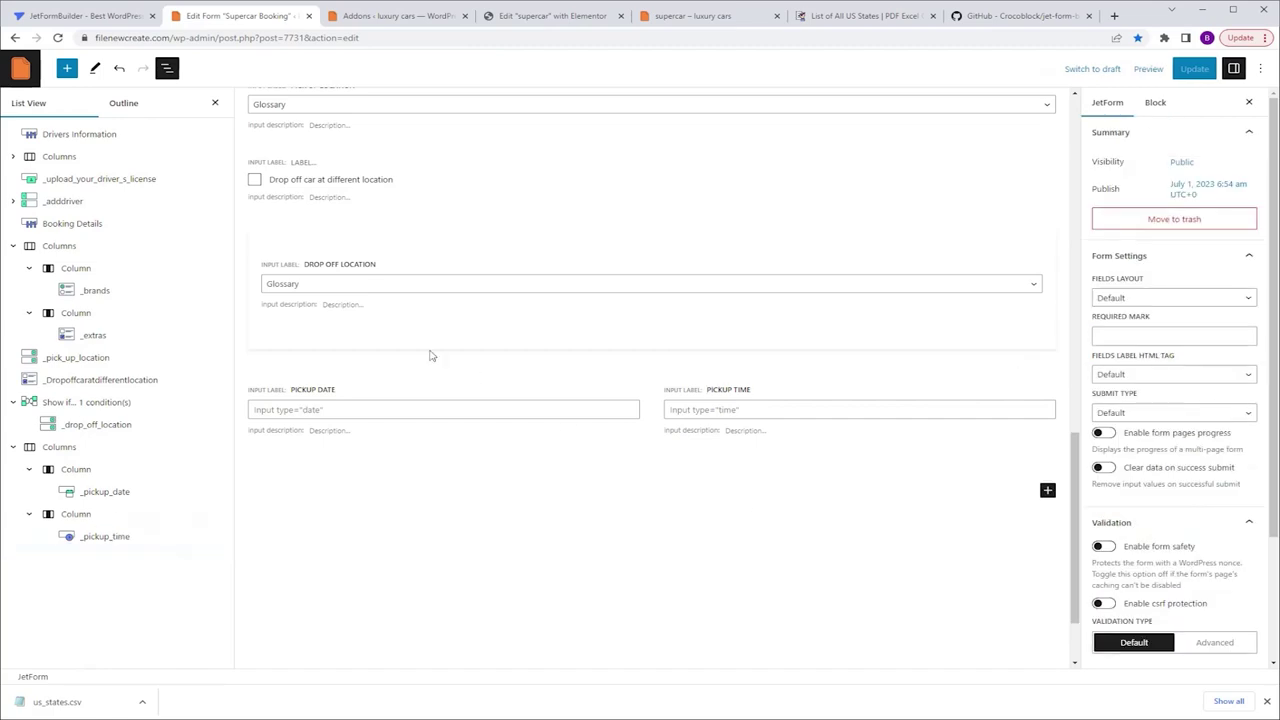
pyautogui.click(67, 68)
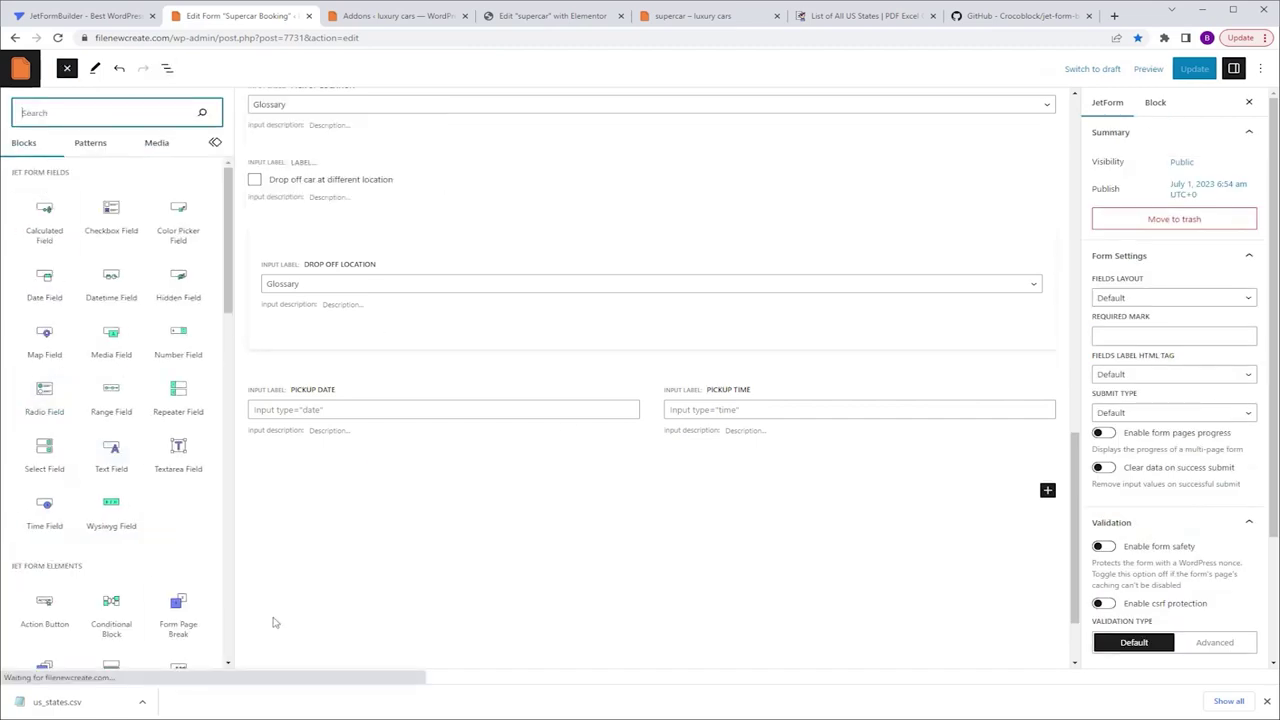
pyautogui.moveTo(177, 450)
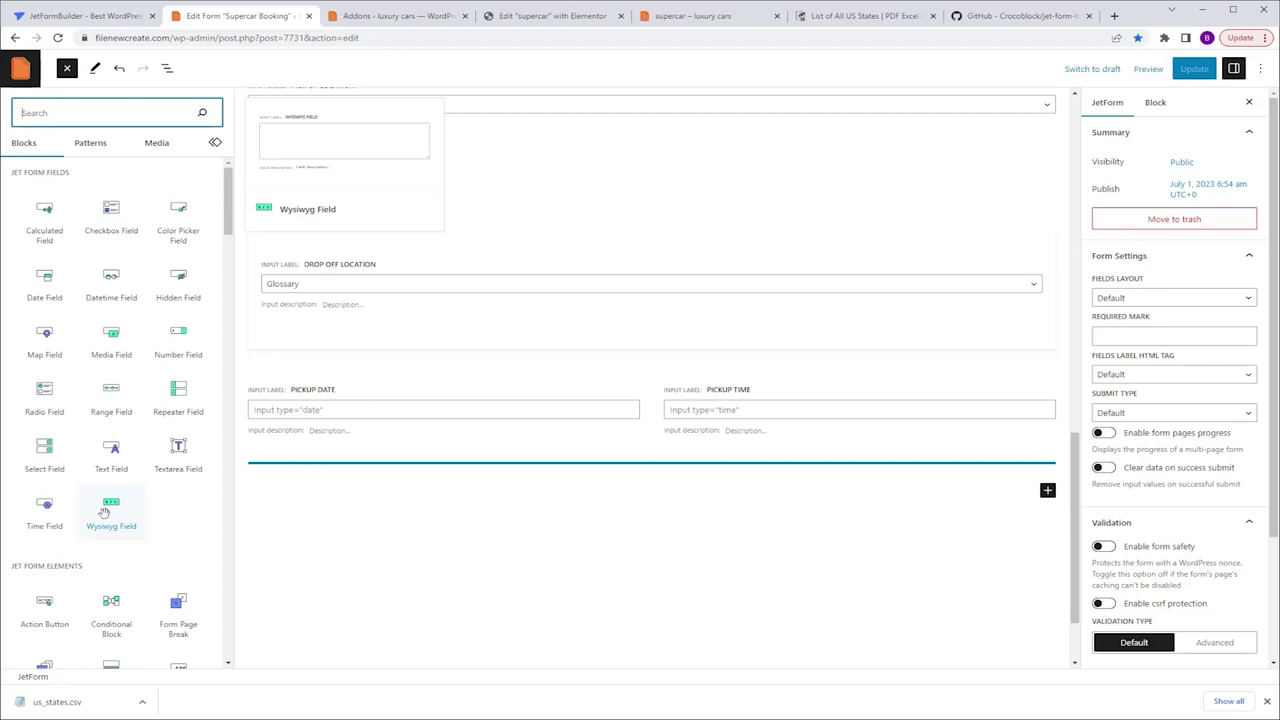
pyautogui.click(177, 452)
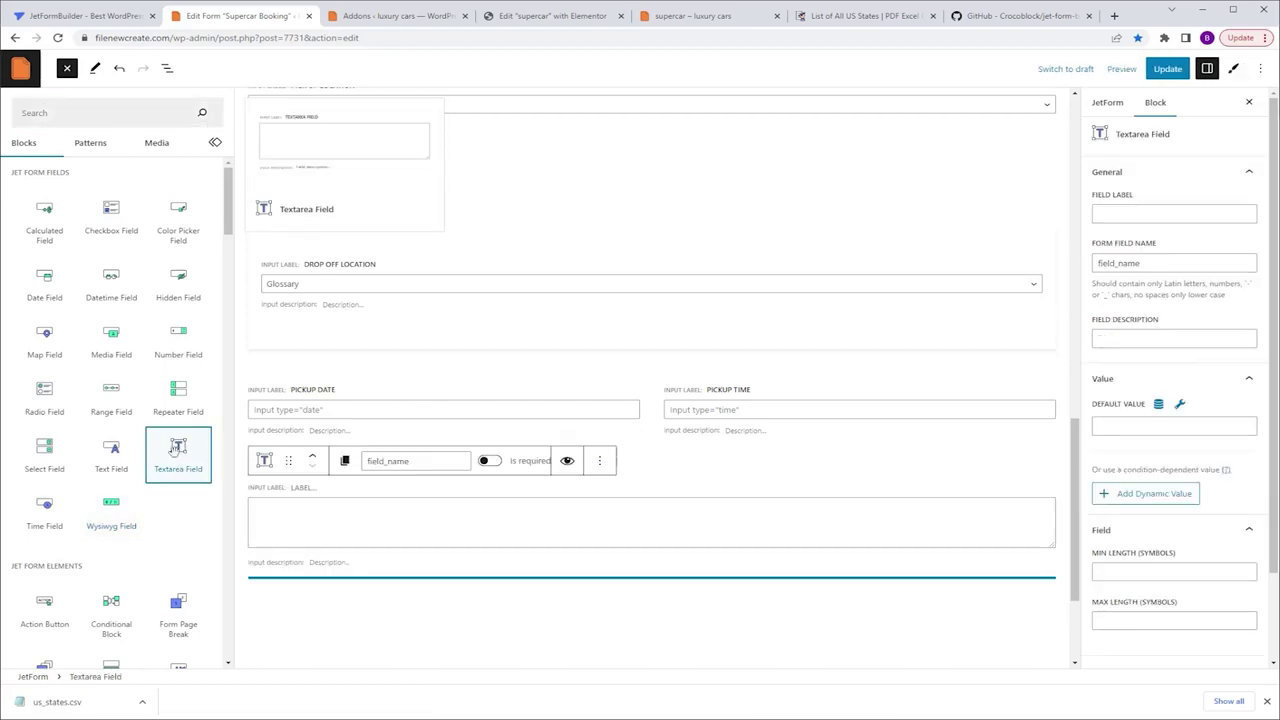
# Label the textarea field "any special requests" and set its form field name to _any_special_requests.
pyautogui.click(1124, 214)
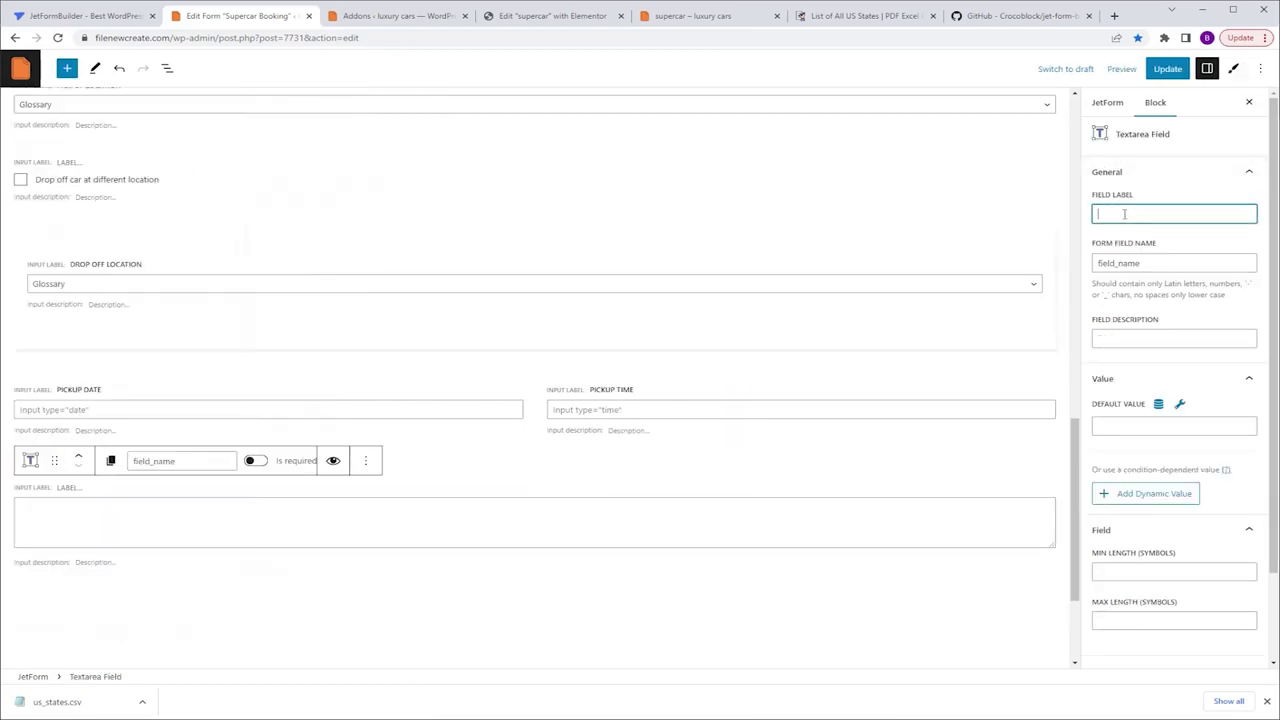
pyautogui.write('any special requests')
pyautogui.click(1098, 263)
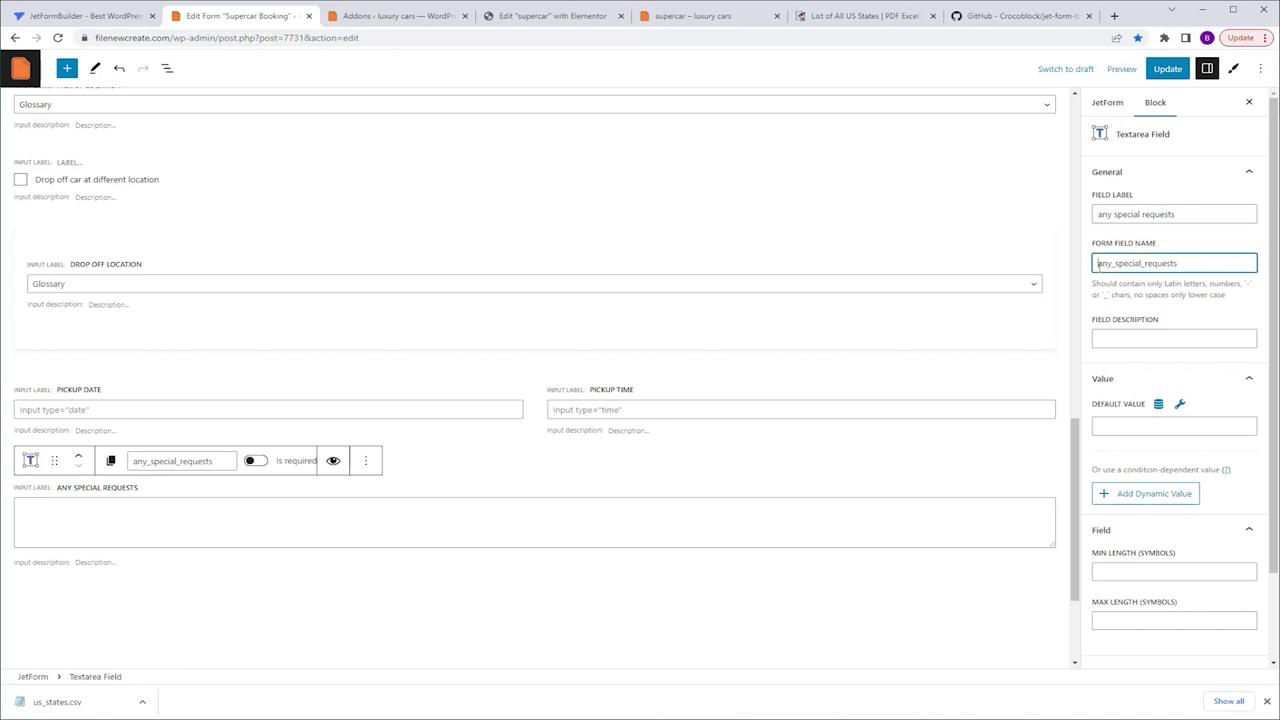
pyautogui.write('_')
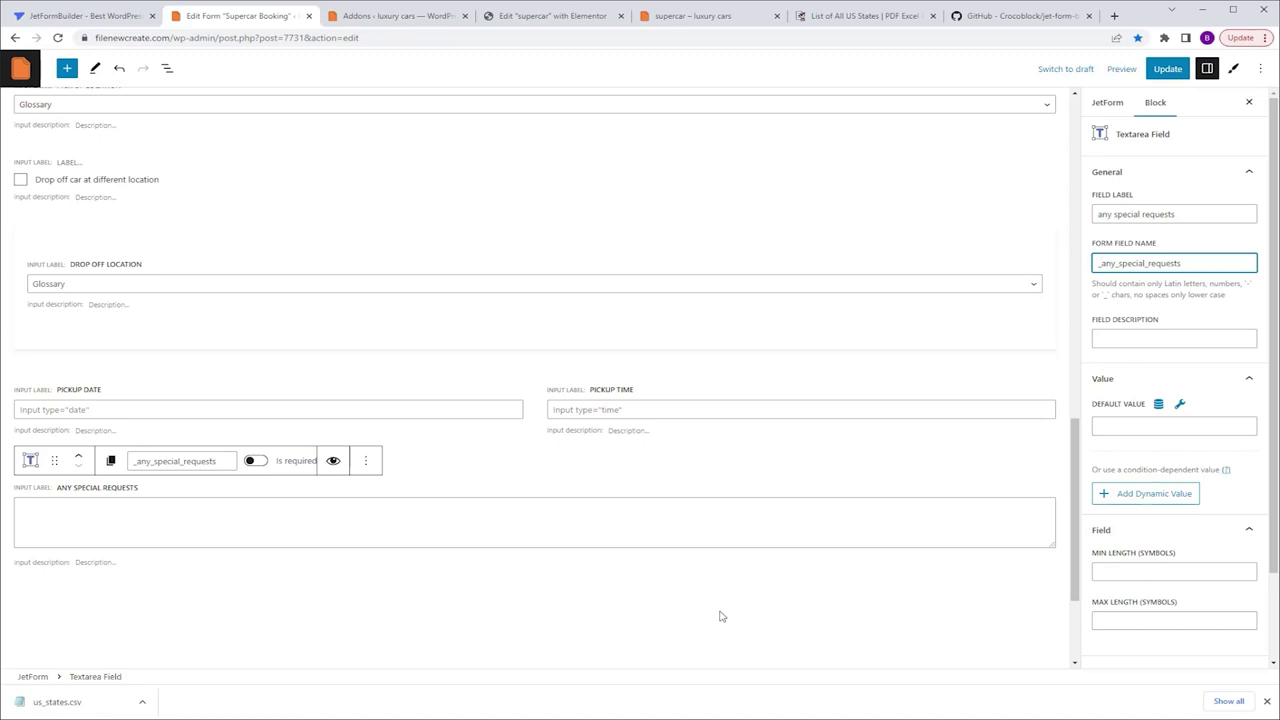
# Insert a Checkbox Field below the special requests textarea.
pyautogui.click(819, 623)
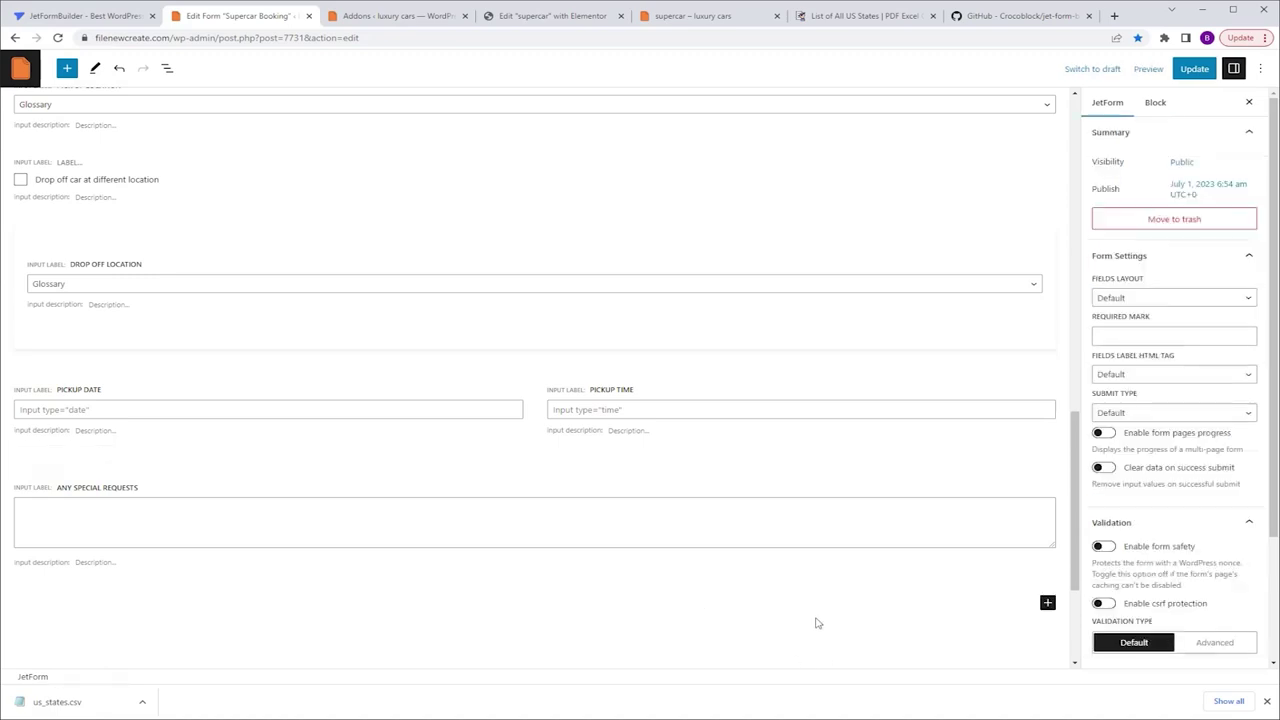
pyautogui.click(1047, 603)
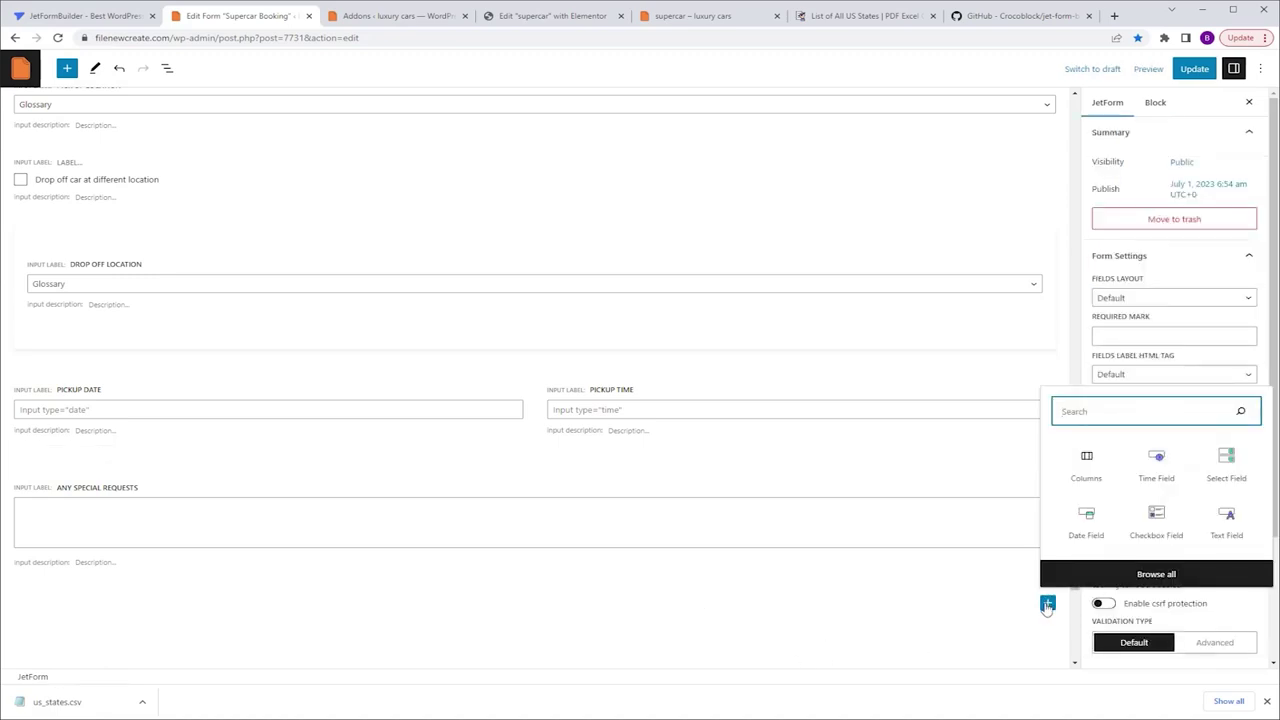
pyautogui.click(1156, 518)
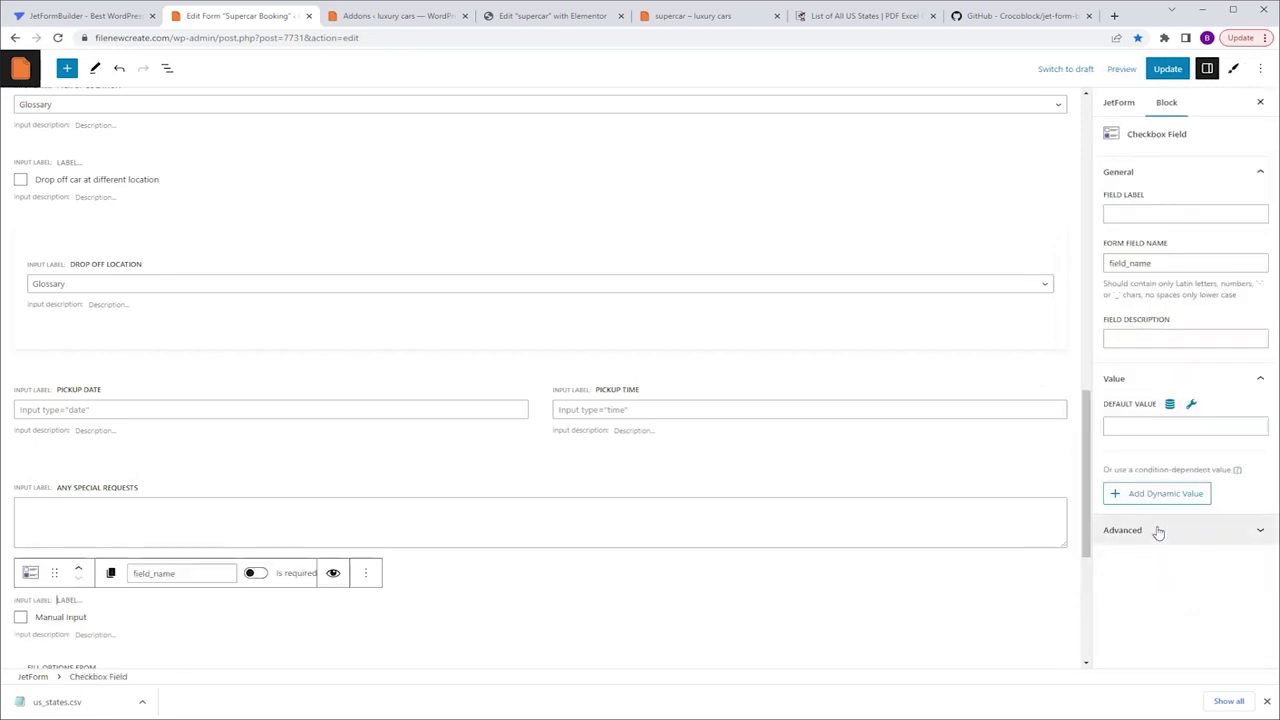
# Give the checkbox field a manual option with both label and value "Sign up for our Newsletter".
pyautogui.scroll(-3, 1092, 457)
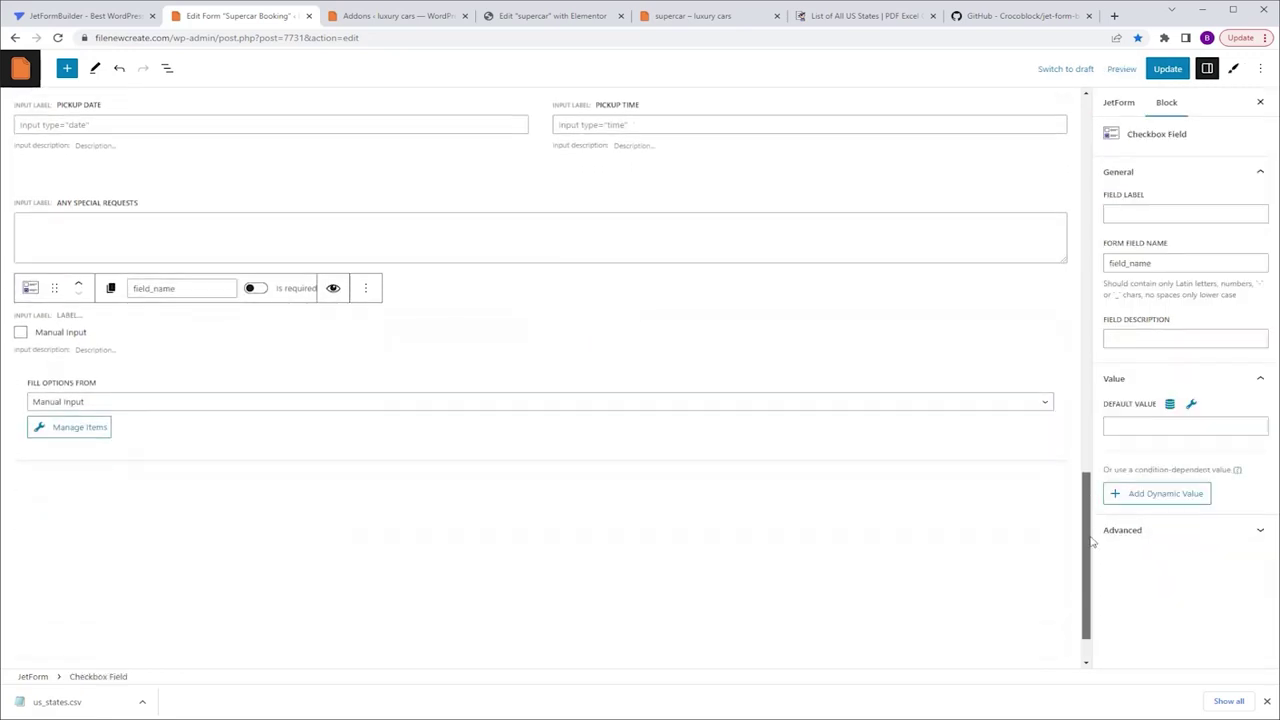
pyautogui.click(90, 428)
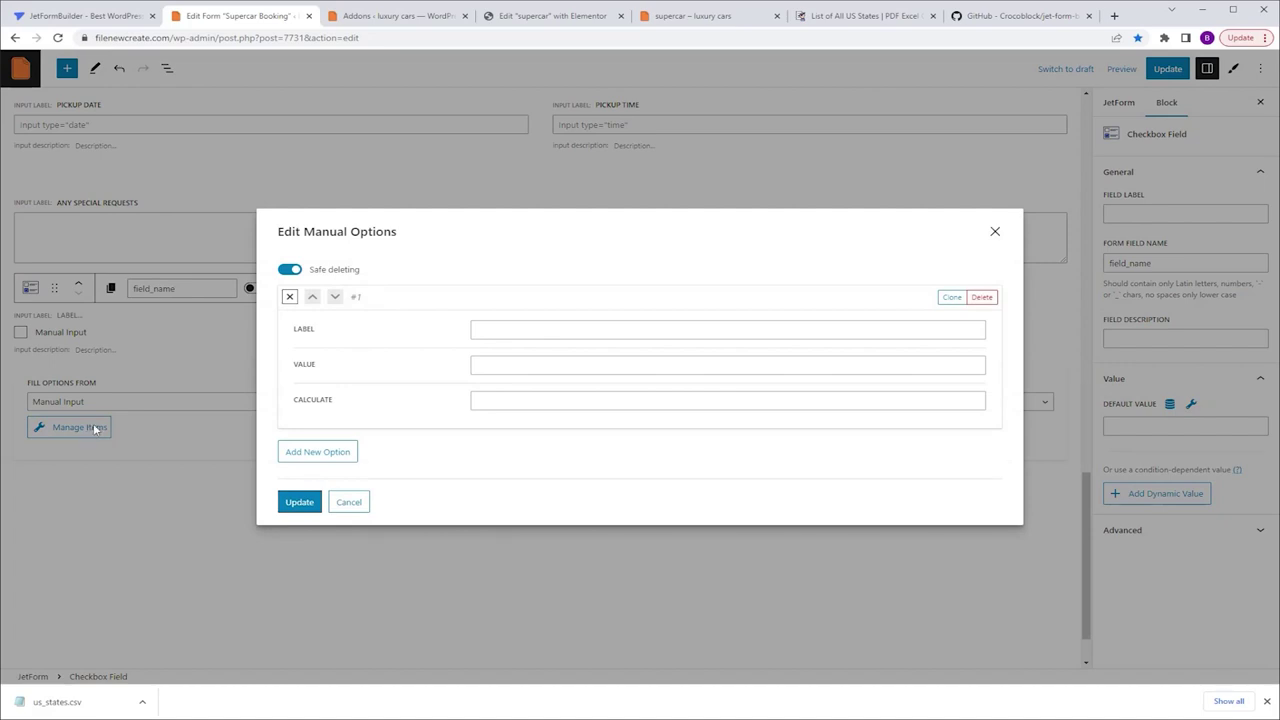
pyautogui.click(516, 326)
pyautogui.write('Sign up for our Newsletter')
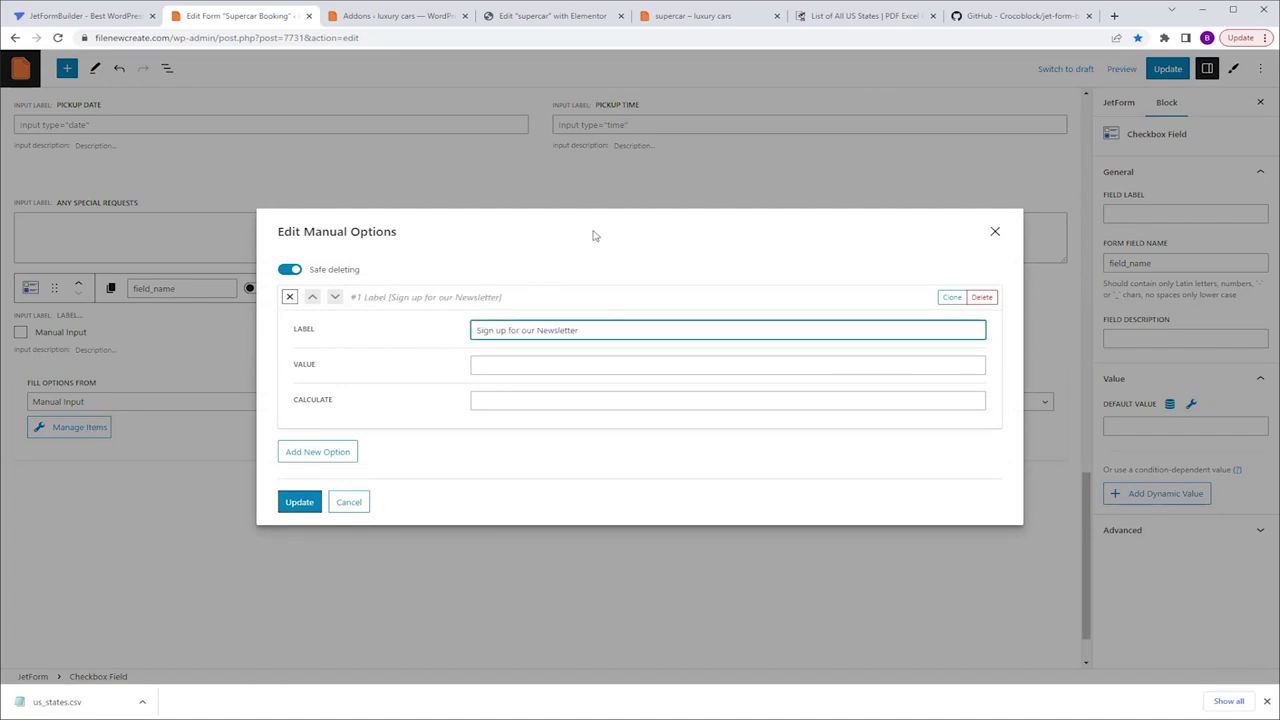
pyautogui.click(572, 372)
pyautogui.write('Sign up for our Newsletter')
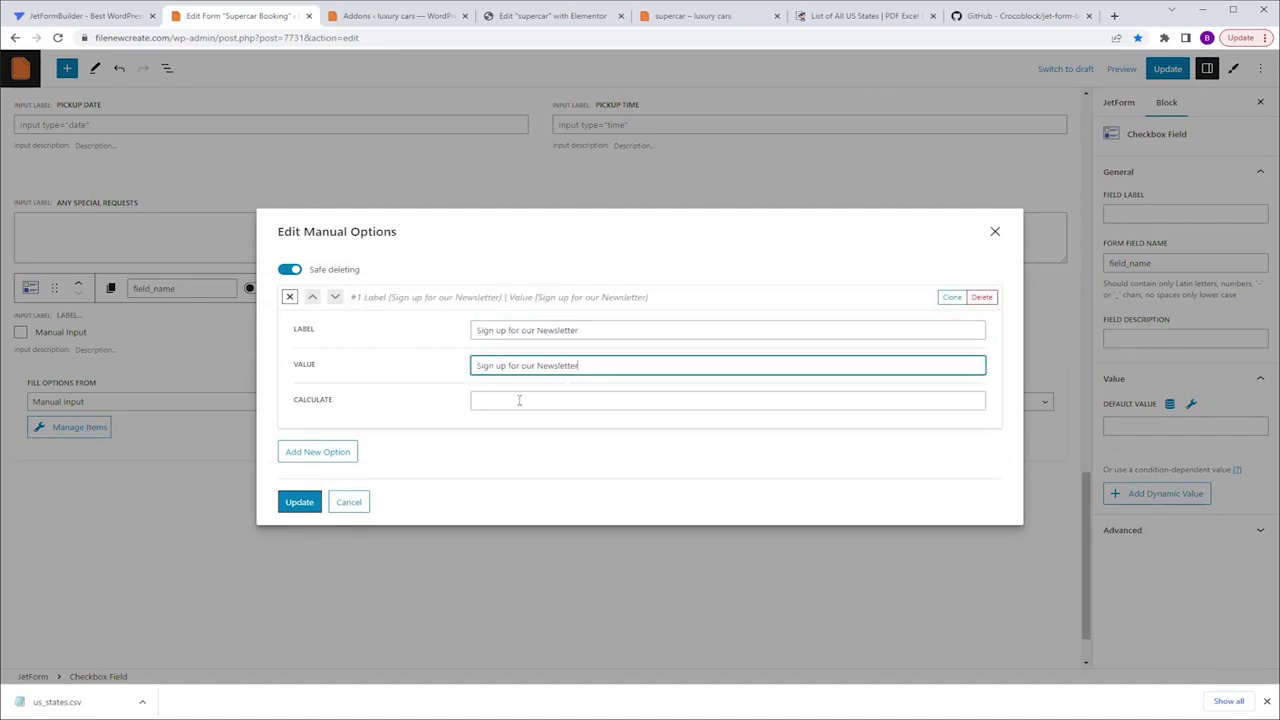
pyautogui.click(299, 503)
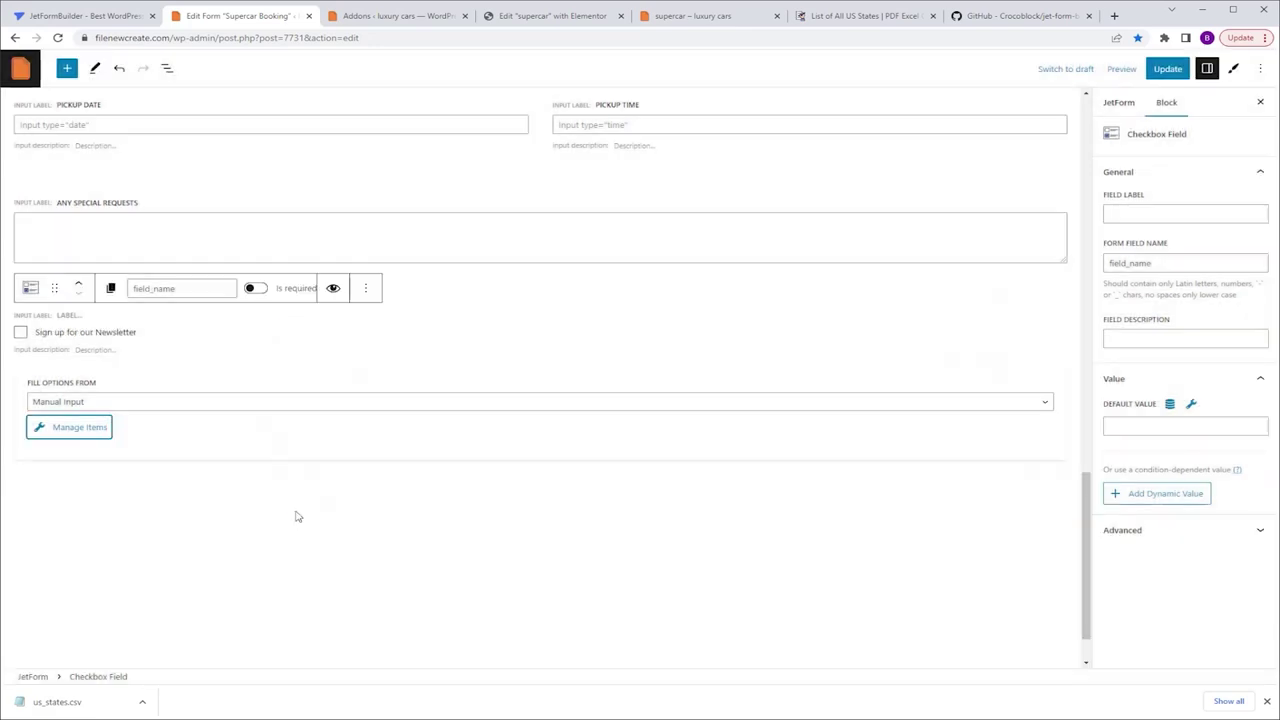
# Set the newsletter checkbox's form field name to _SignupforourNewsletter.
pyautogui.click(1153, 263)
pyautogui.moveTo(1153, 263); pyautogui.dragTo(1062, 277)
pyautogui.write('SignupforourNewsletter')
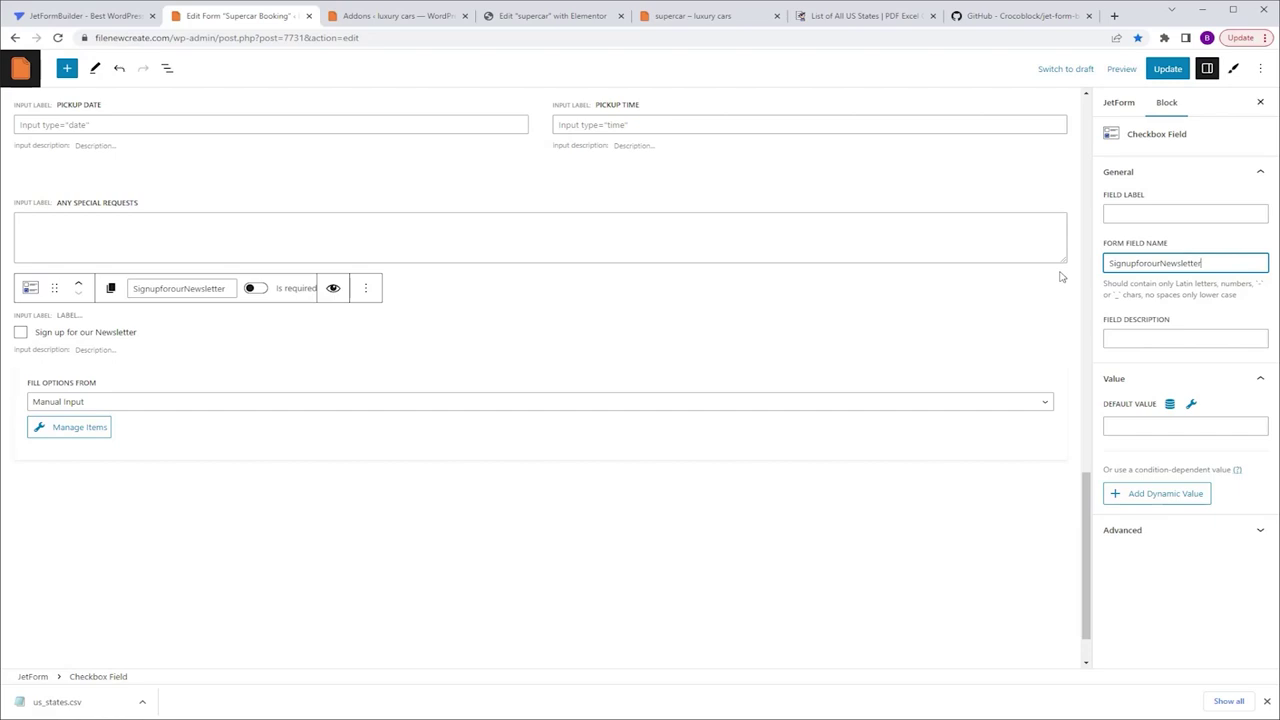
pyautogui.press('Home')
pyautogui.write('_')
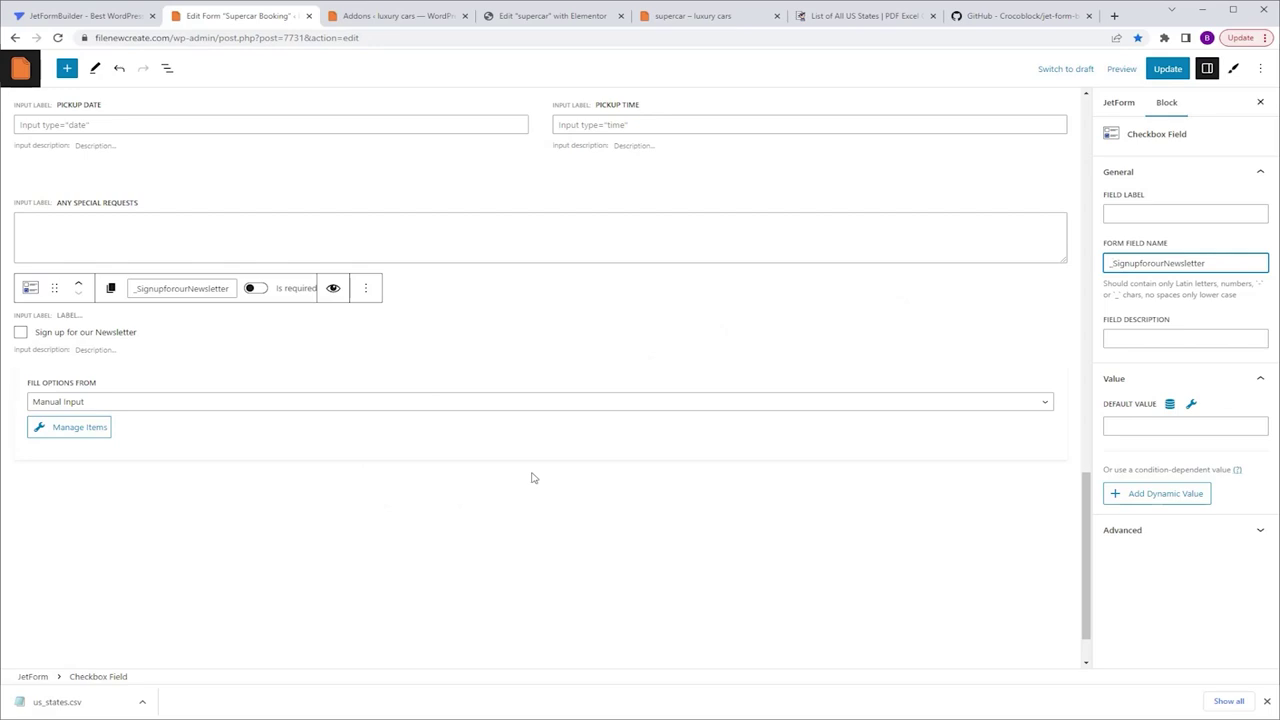
# Duplicate the newsletter checkbox and give the copy's manual option the label "I agree to the terms and conditions" and value 1.
pyautogui.click(366, 288)
pyautogui.click(400, 358)
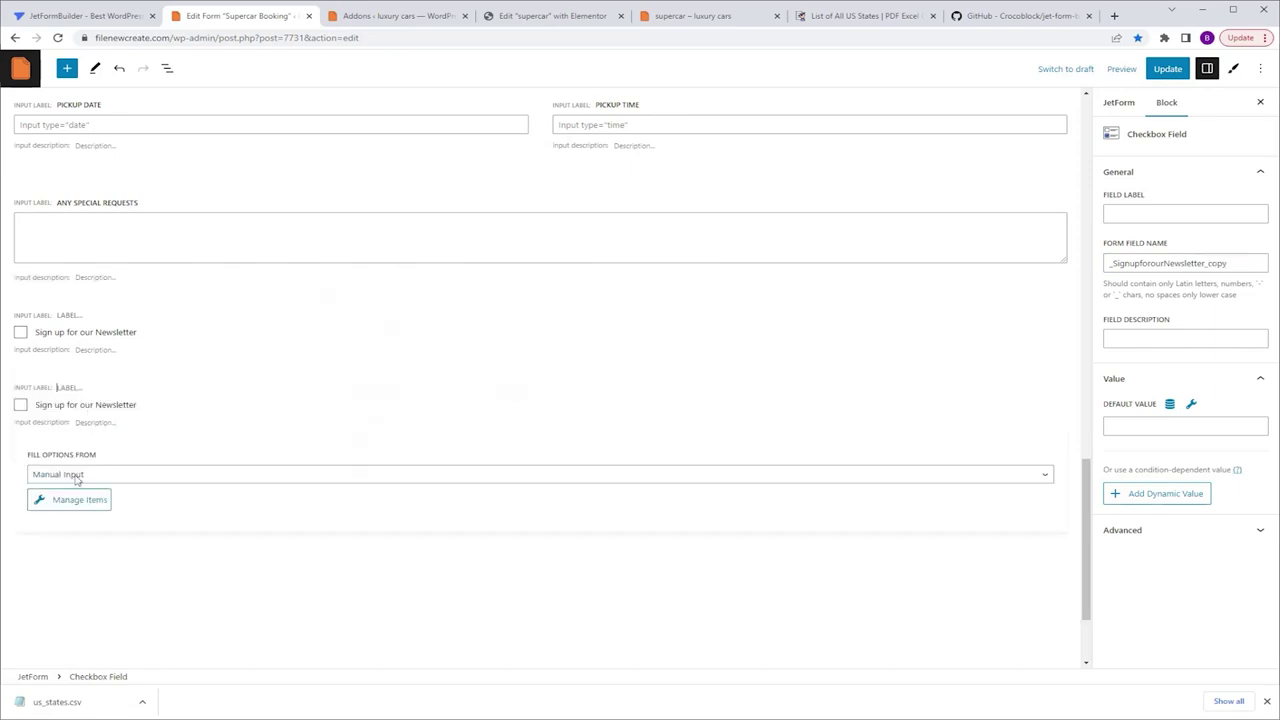
pyautogui.click(75, 505)
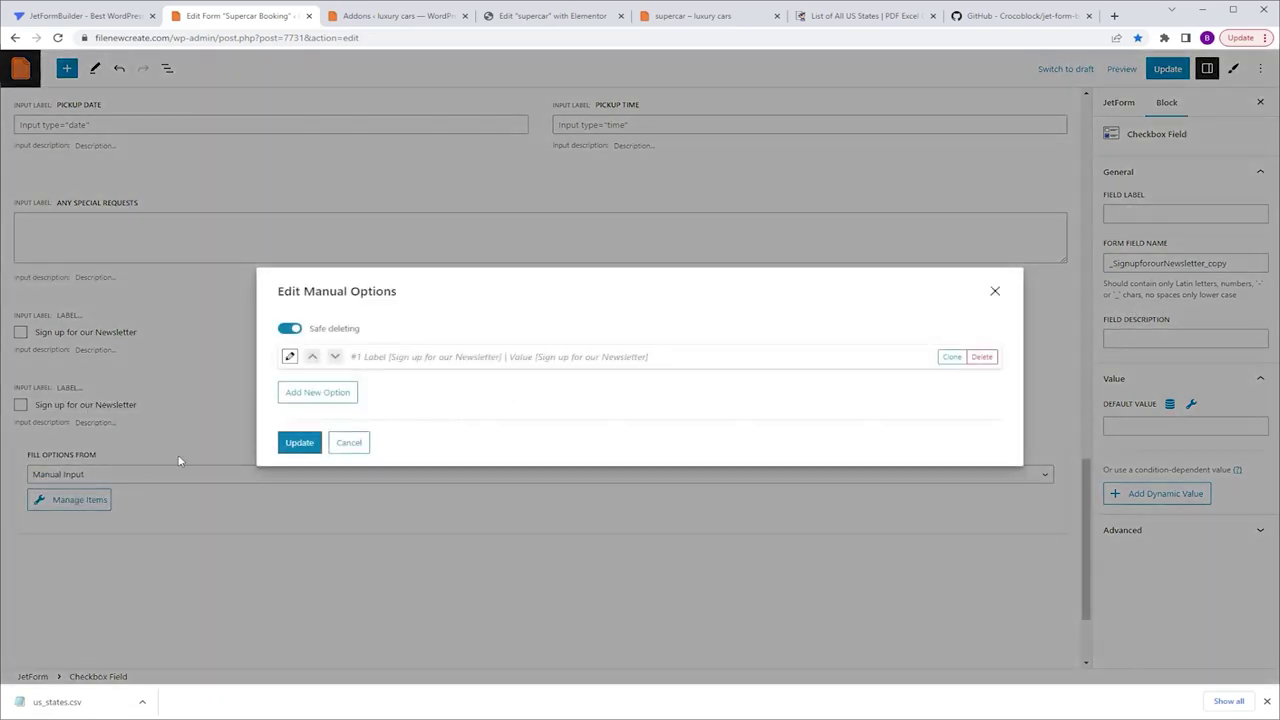
pyautogui.click(287, 355)
pyautogui.tripleClick(605, 364)
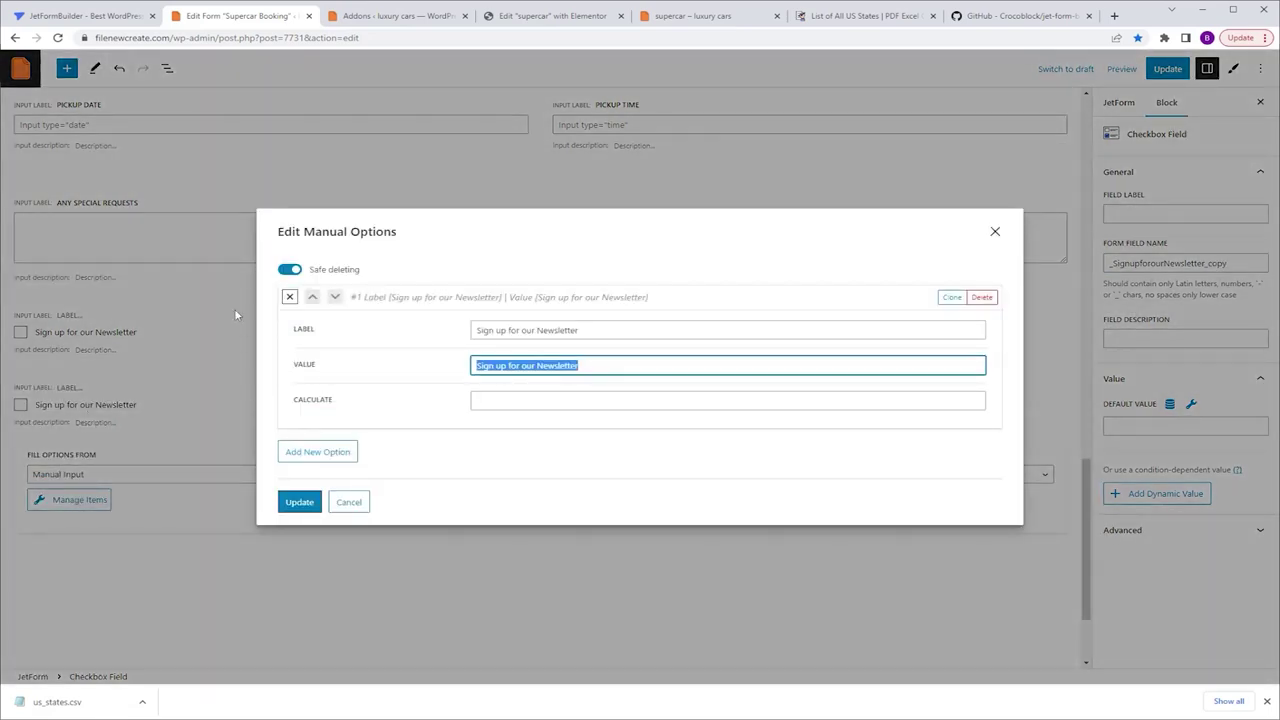
pyautogui.write('1')
pyautogui.tripleClick(581, 333)
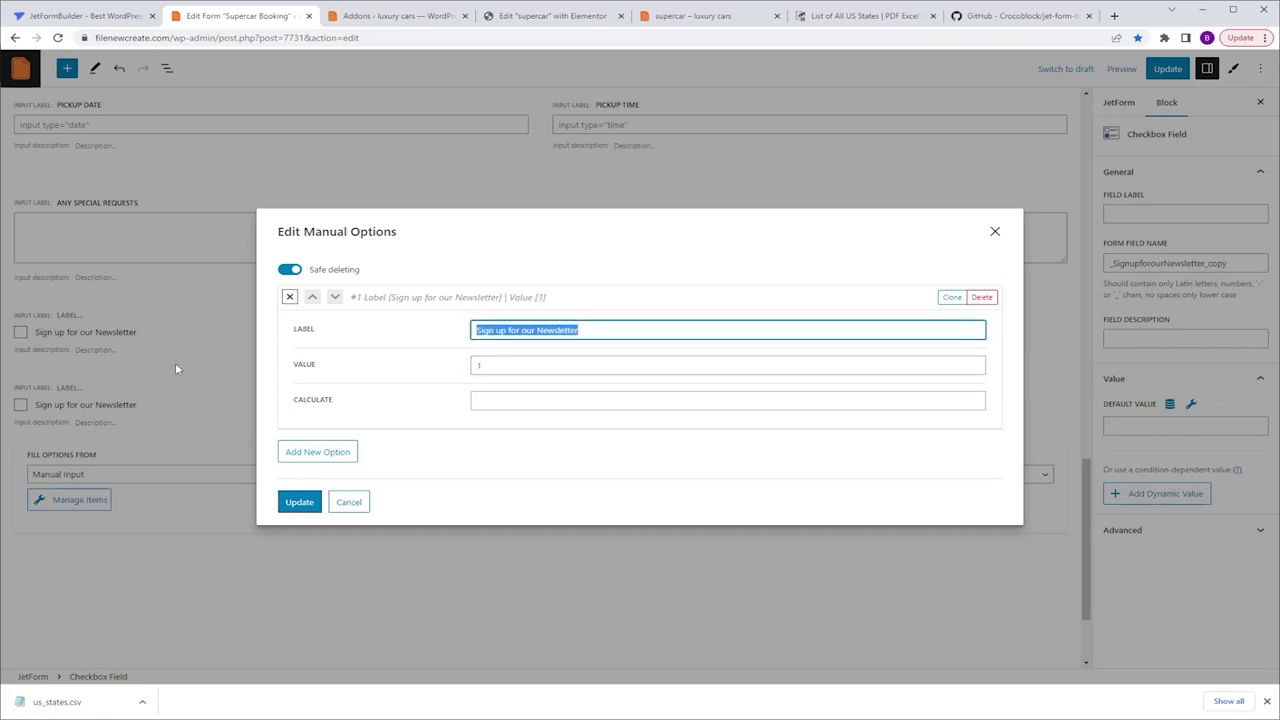
pyautogui.write('I agree to the terms and conditions')
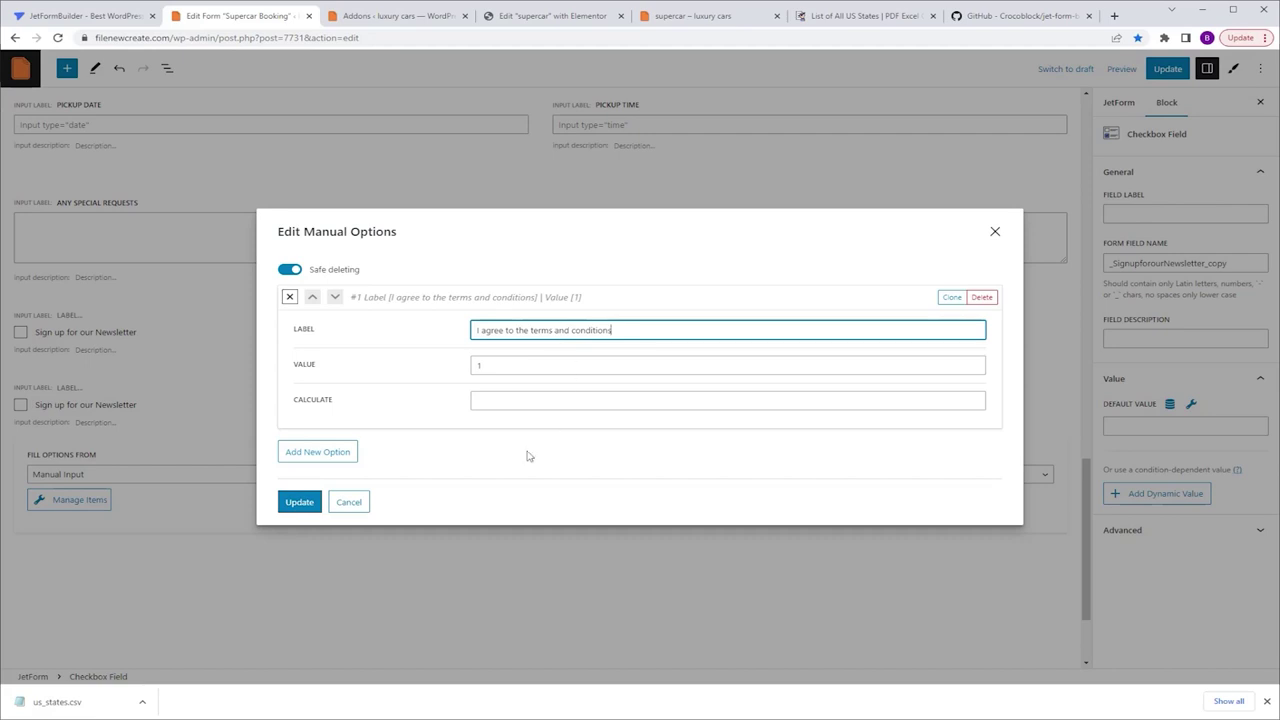
pyautogui.click(312, 508)
pyautogui.scroll(1, 226, 665)
pyautogui.click(210, 643)
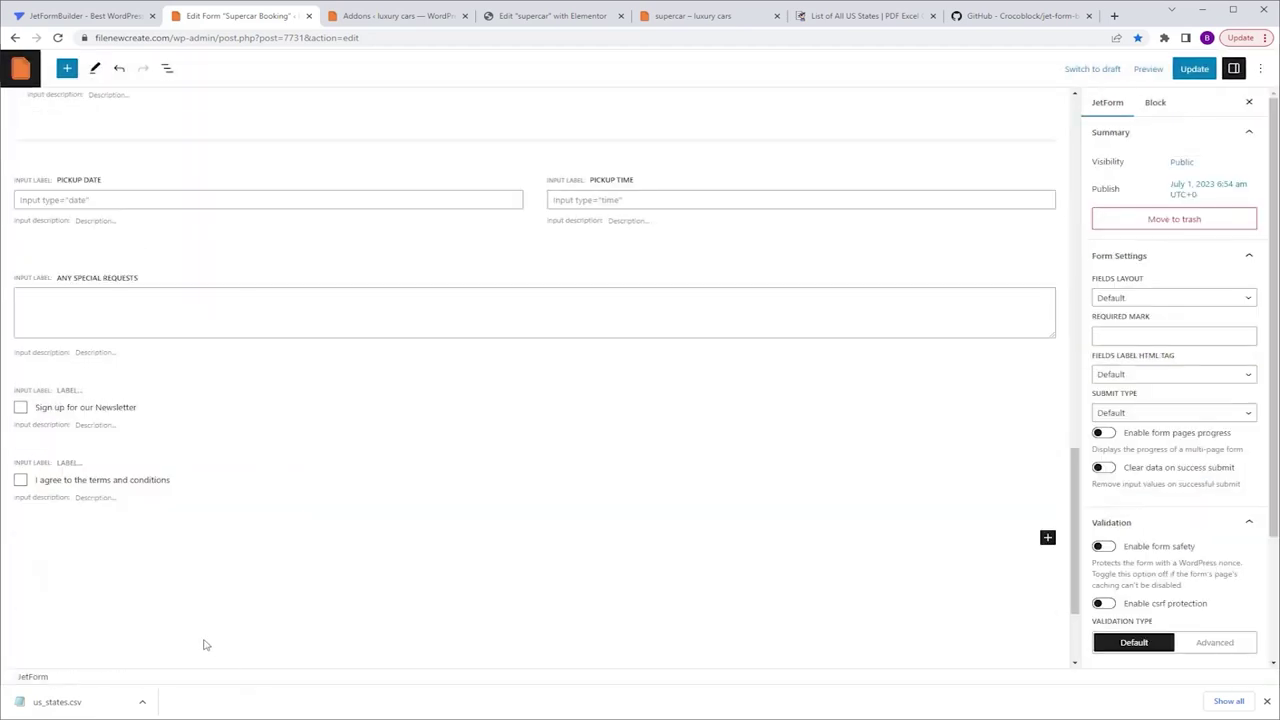
# Add a paragraph reading "I agree to the terms and conditions" below the two checkboxes.
pyautogui.click(85, 535)
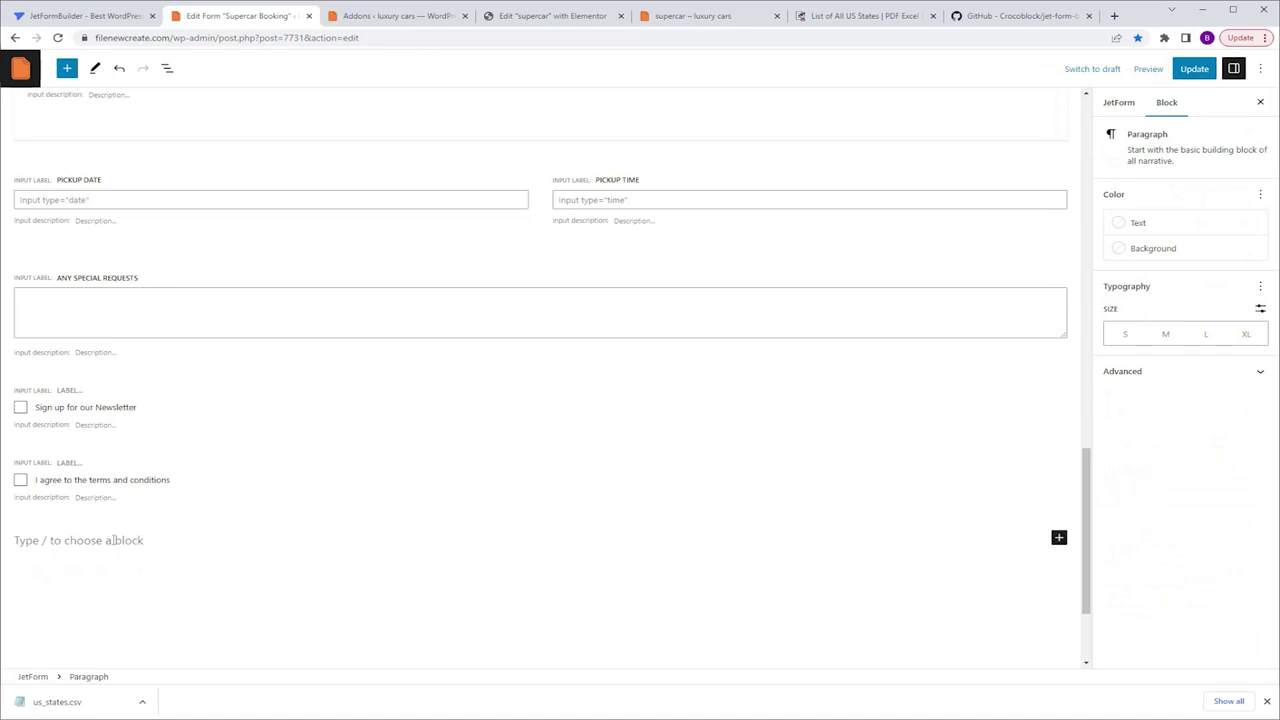
pyautogui.click(167, 68)
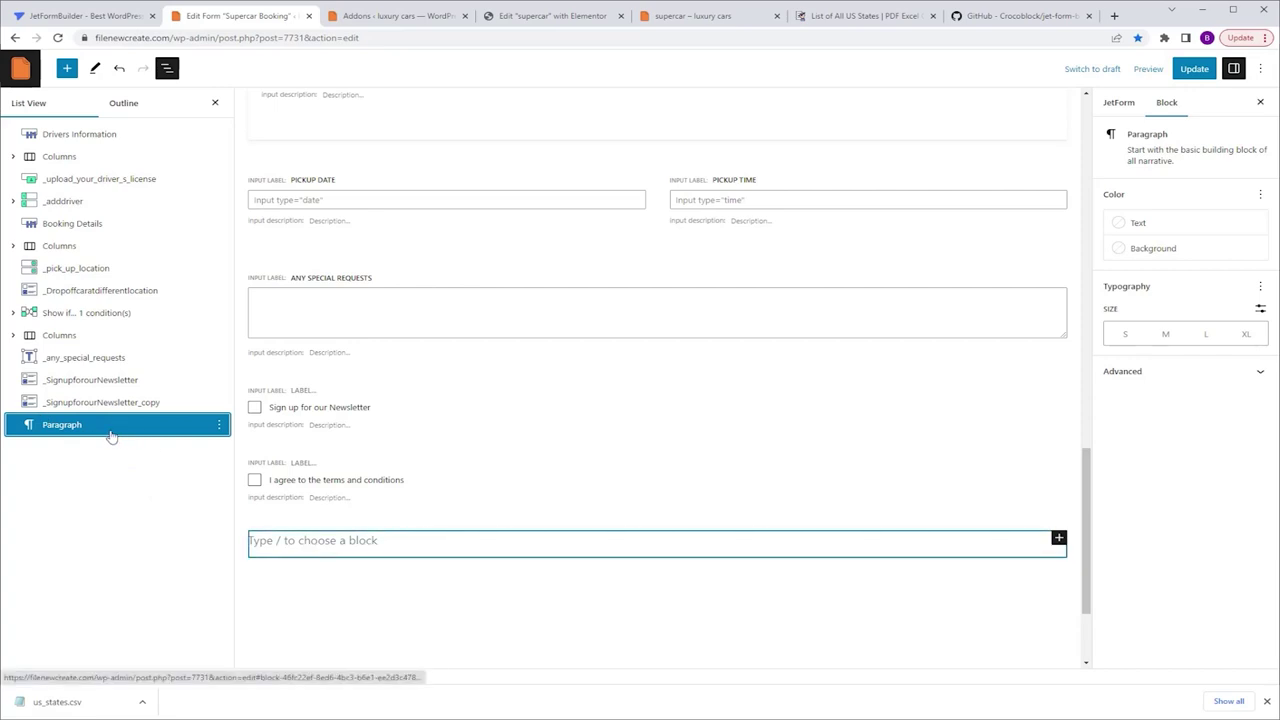
pyautogui.click(268, 541)
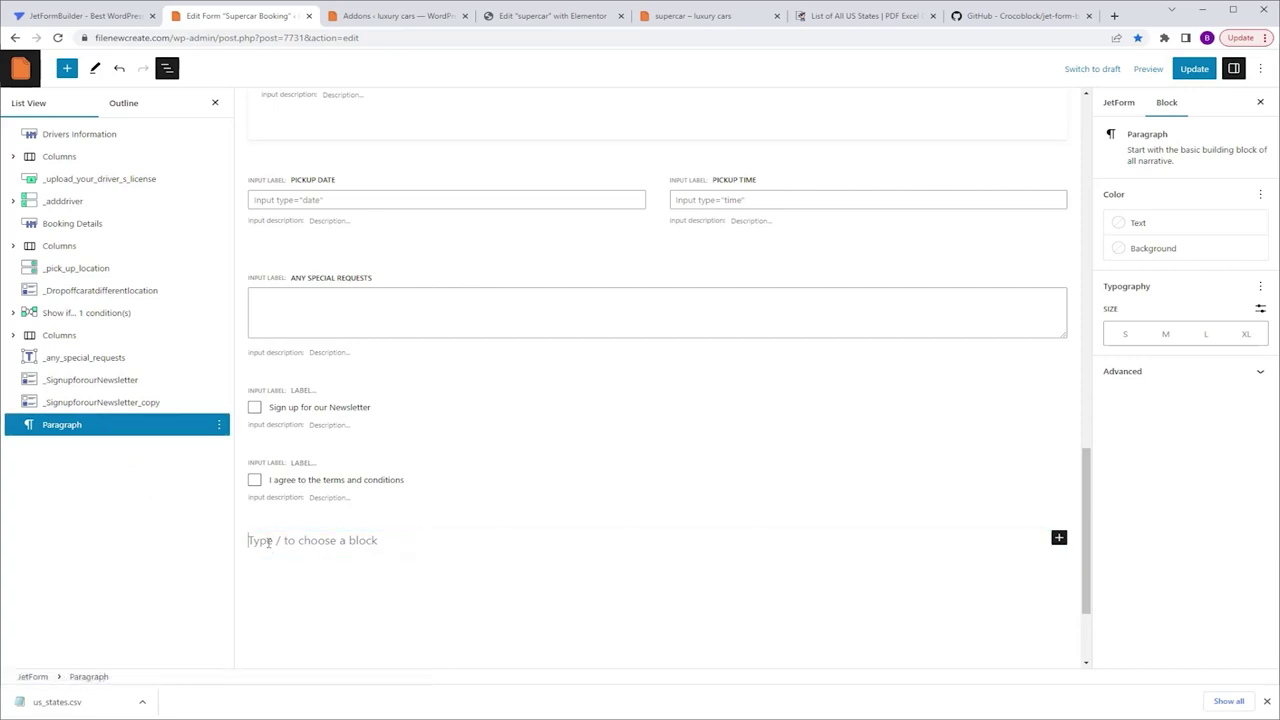
pyautogui.write('I agree to the terms and conditions')
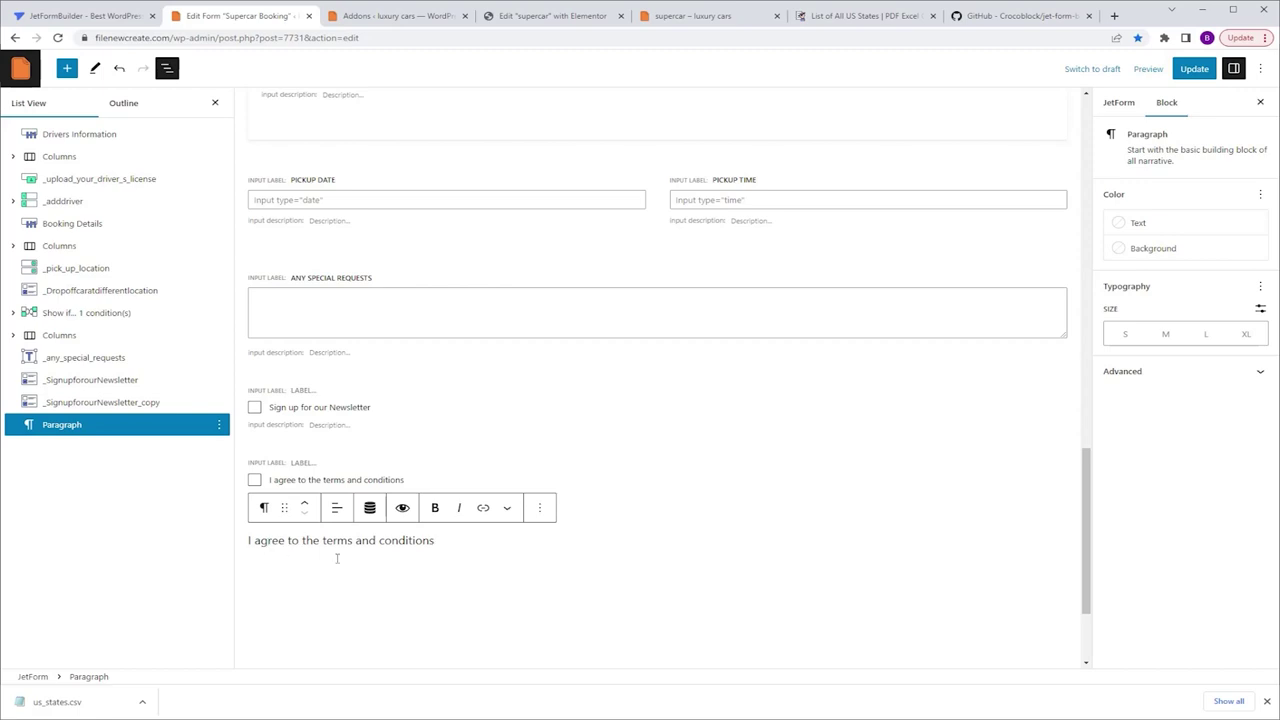
# Link the words "terms and conditions" in the paragraph to the site's terms and conditions page.
pyautogui.moveTo(324, 541); pyautogui.dragTo(440, 540)
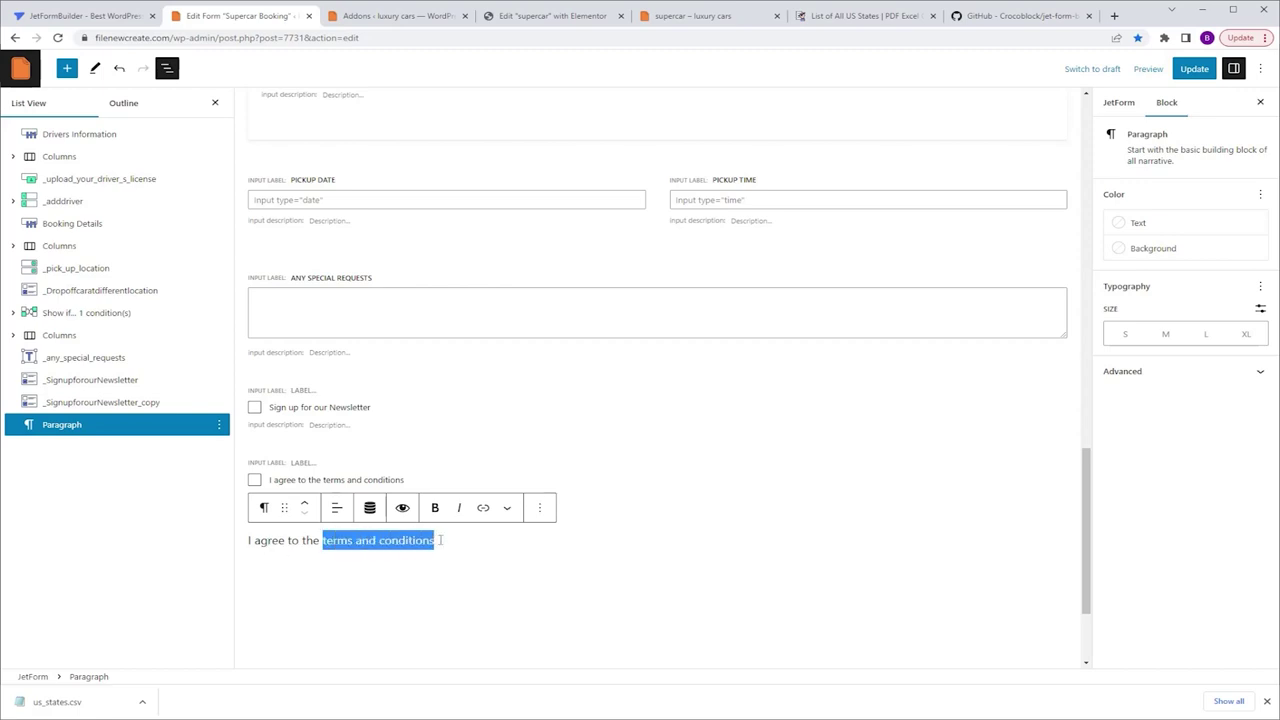
pyautogui.click(483, 508)
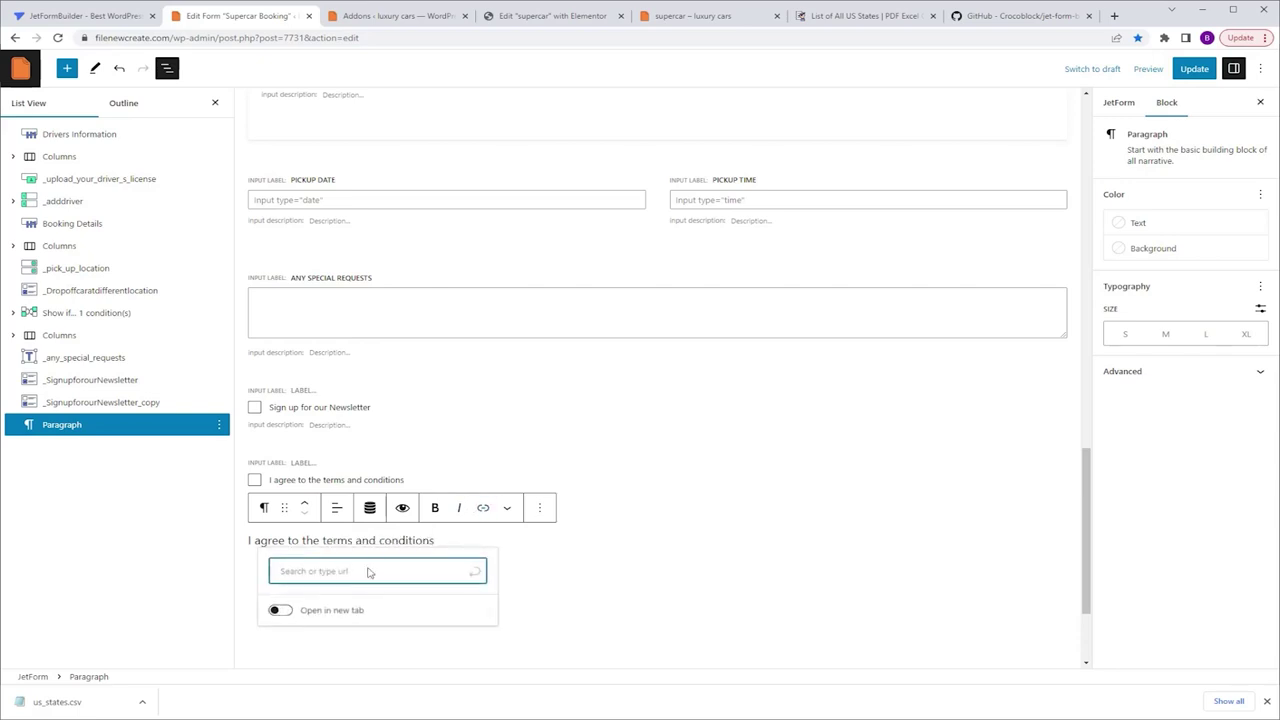
pyautogui.write('term')
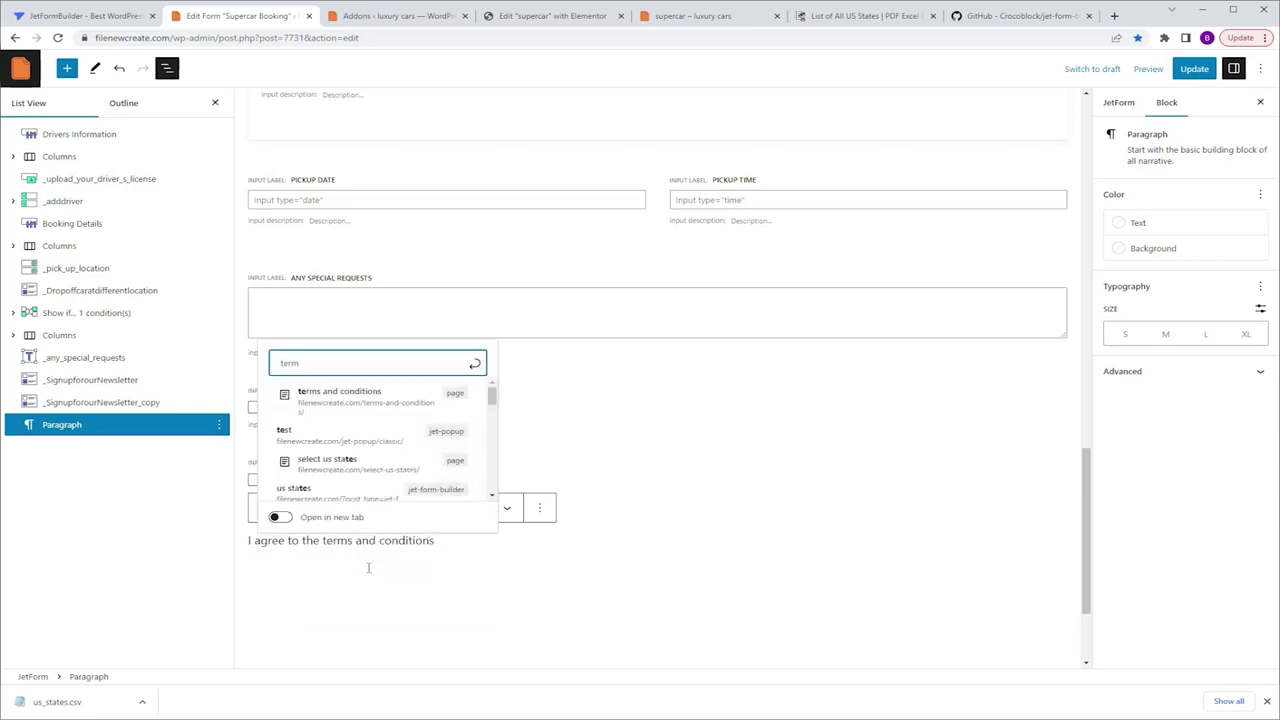
pyautogui.write('s an')
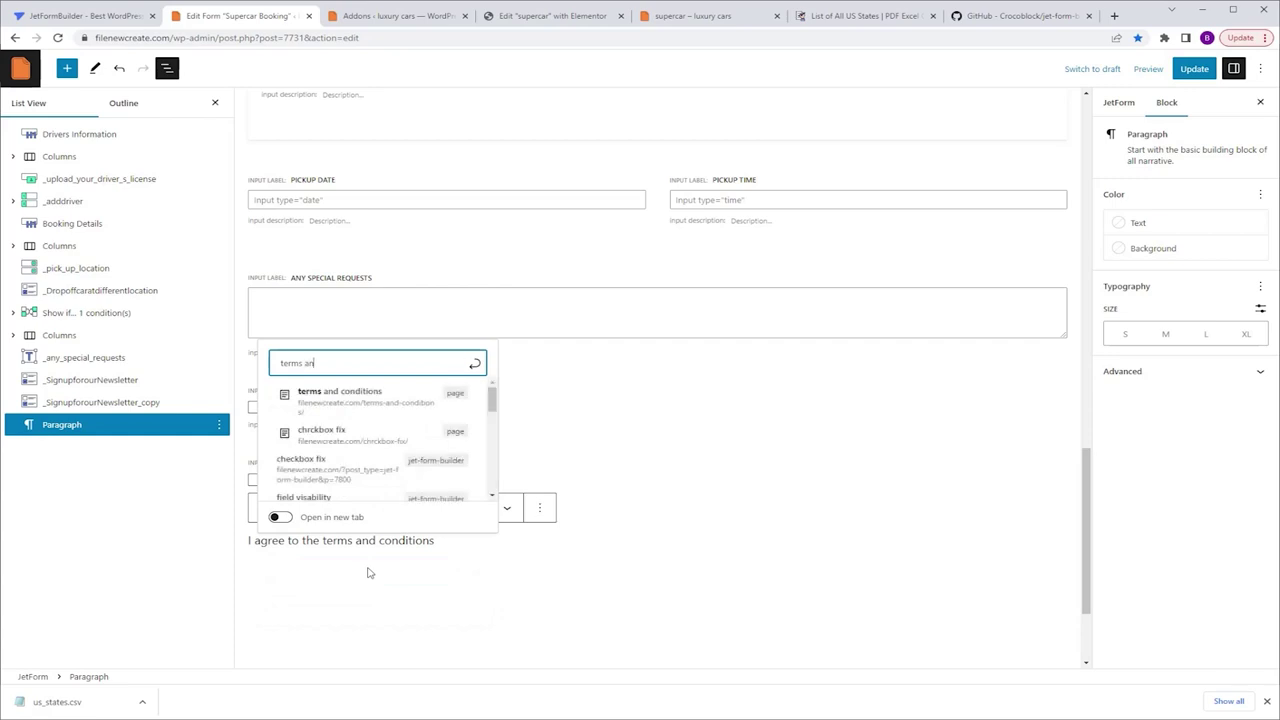
pyautogui.write('d')
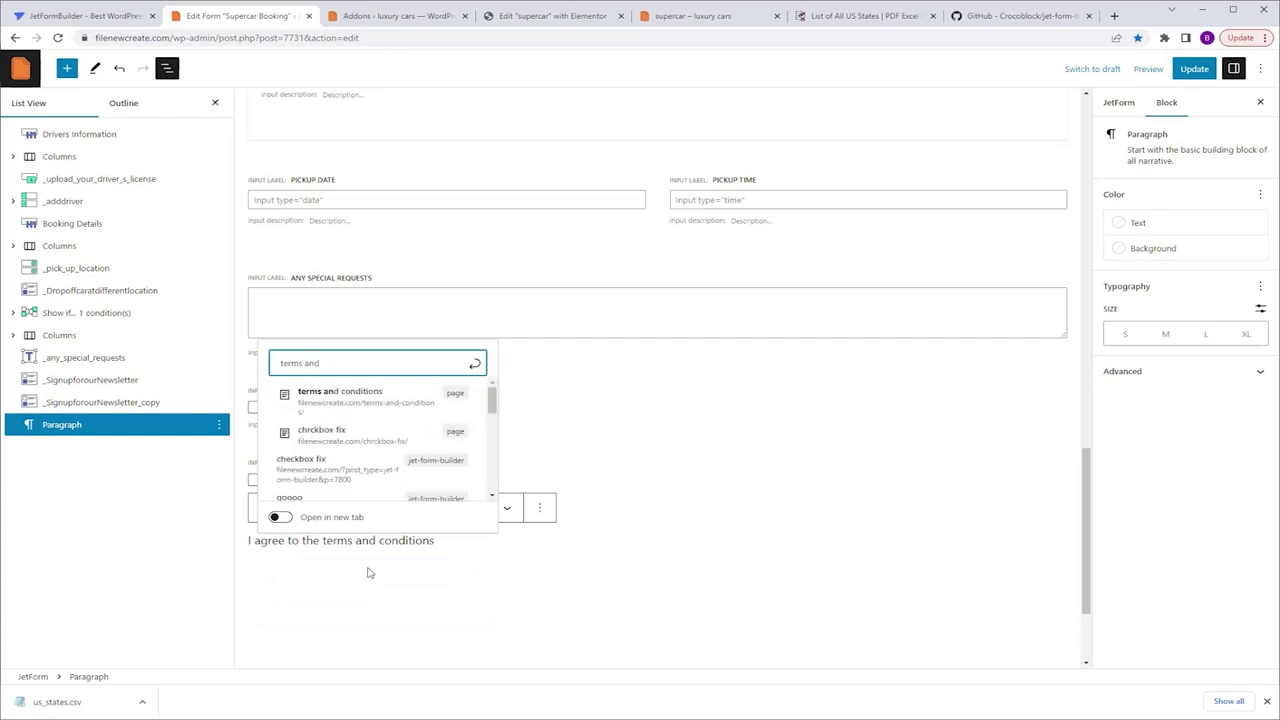
pyautogui.click(380, 400)
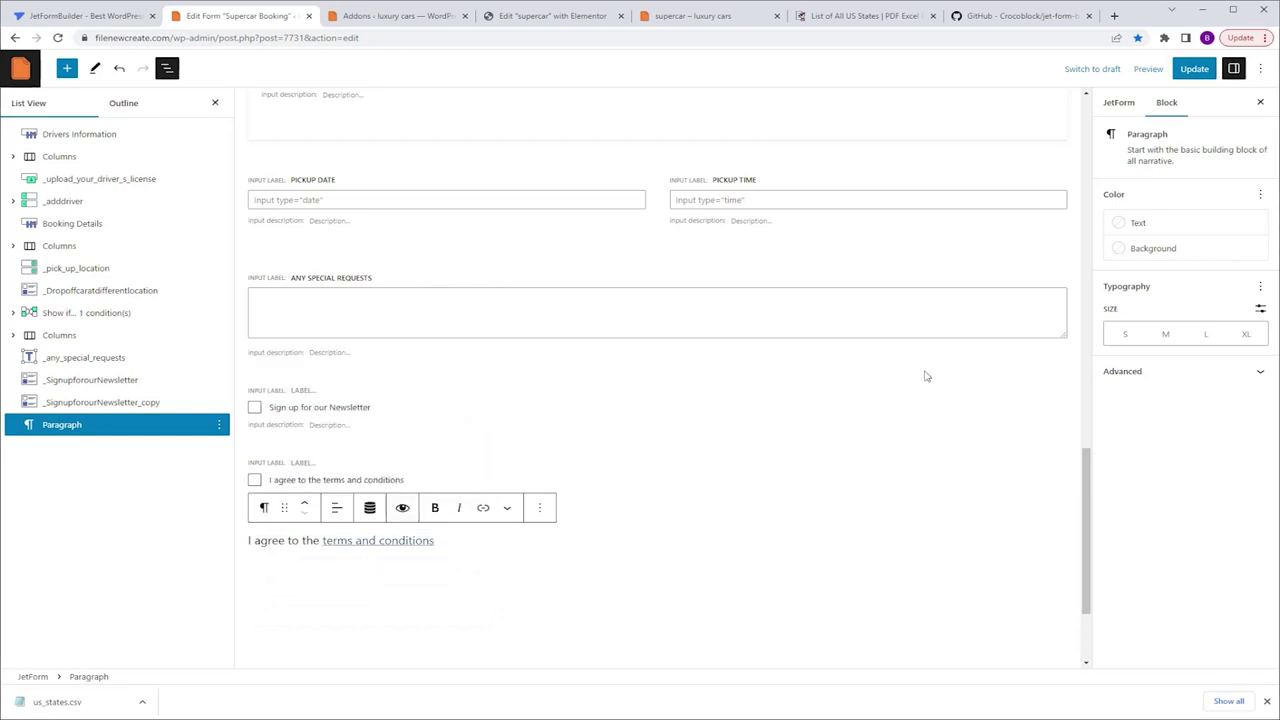
# In the form's code view, insert &nbsp; before the linked "terms" text and copy the paragraph's inner HTML, including the link.
pyautogui.click(1261, 69)
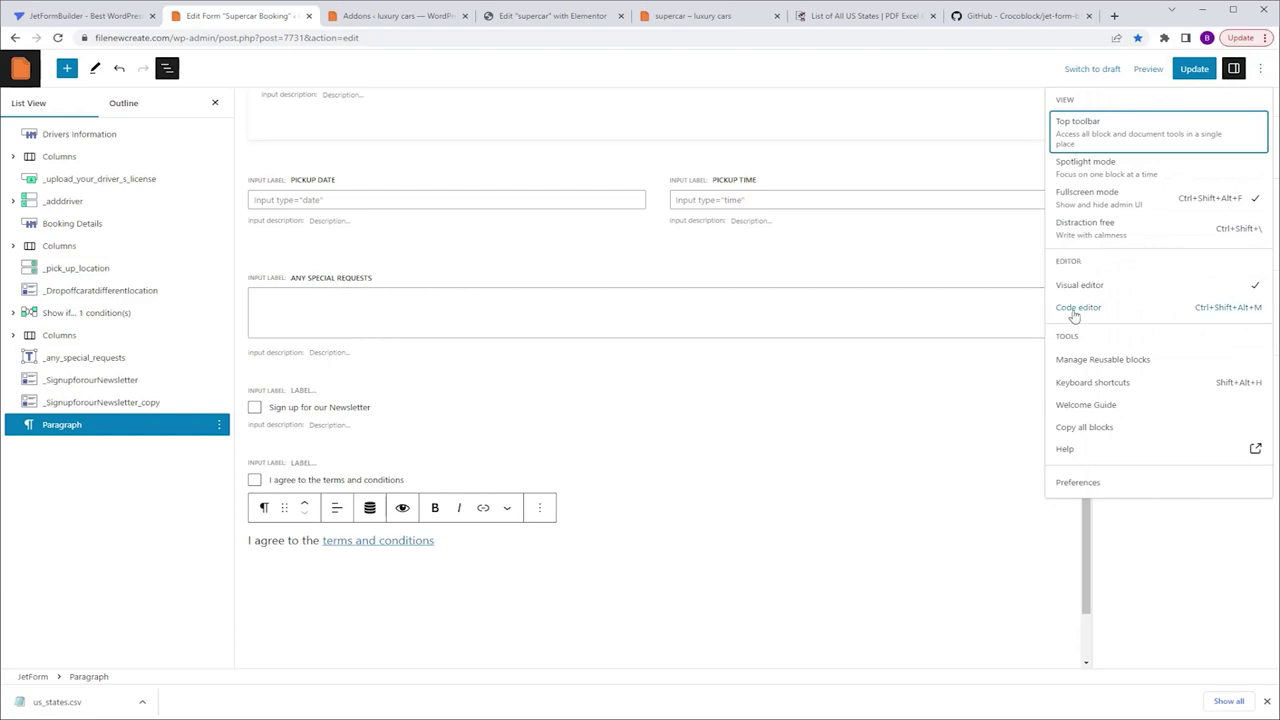
pyautogui.click(1078, 308)
pyautogui.scroll(-10, 832, 343)
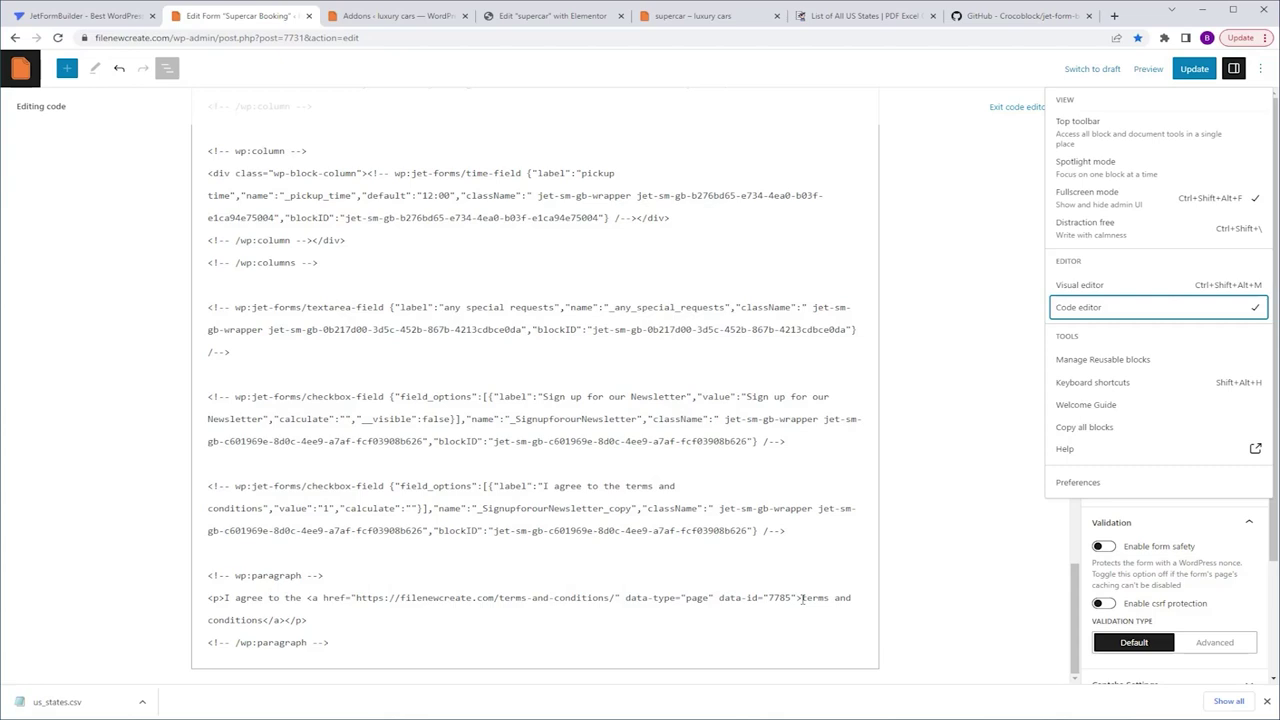
pyautogui.click(802, 598)
pyautogui.write('&nbsp;')
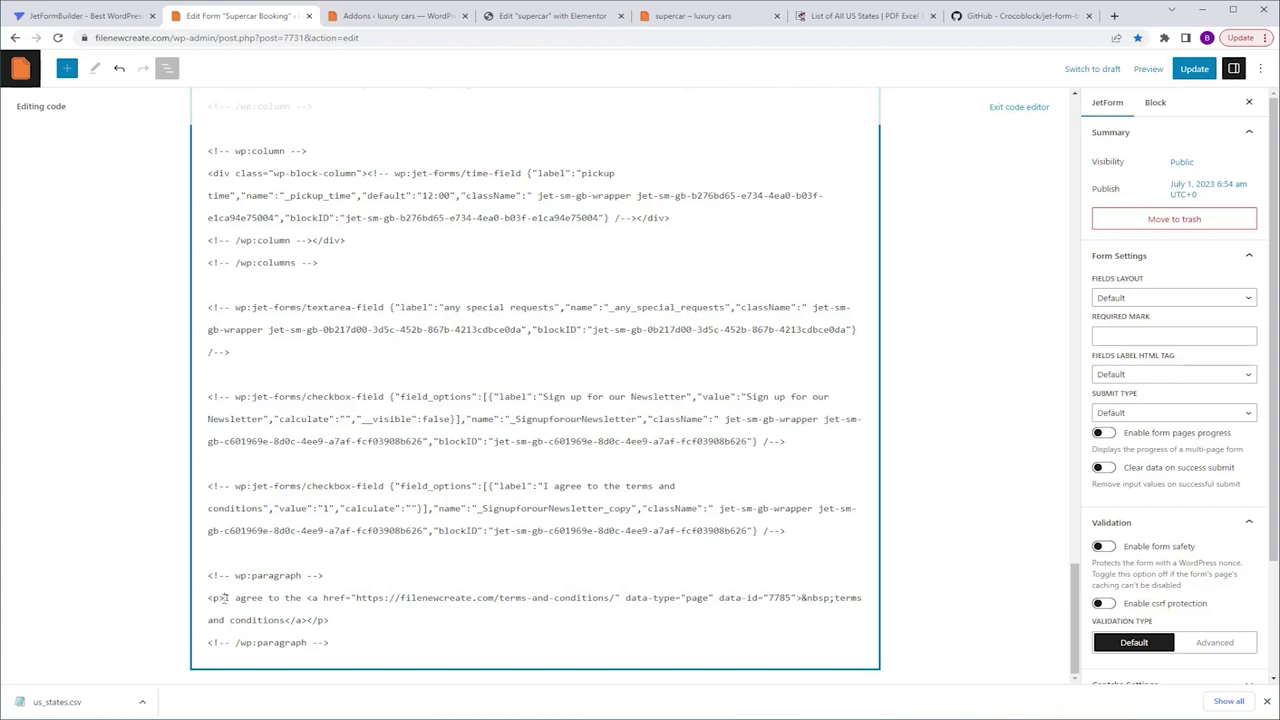
pyautogui.moveTo(224, 599); pyautogui.dragTo(307, 624)
pyautogui.hotkey('ctrl', 'c')
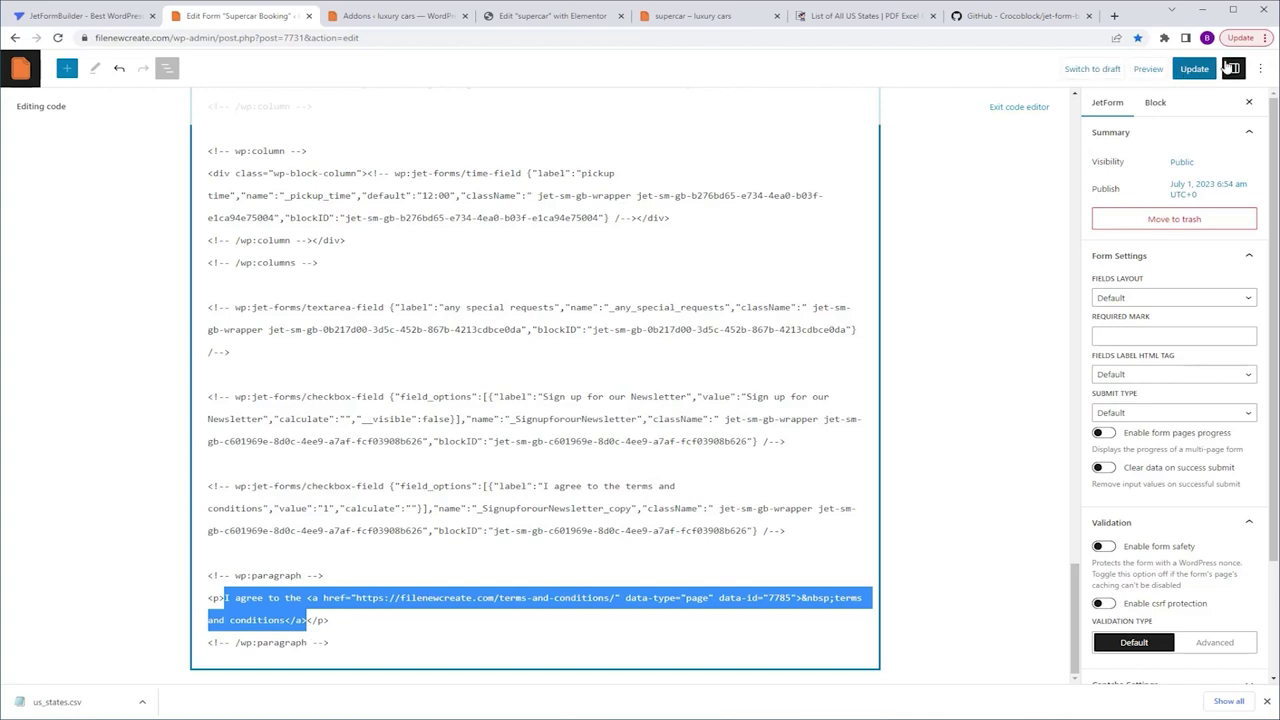
# Return to the visual editor and remove the terms and conditions paragraph block.
pyautogui.click(1260, 68)
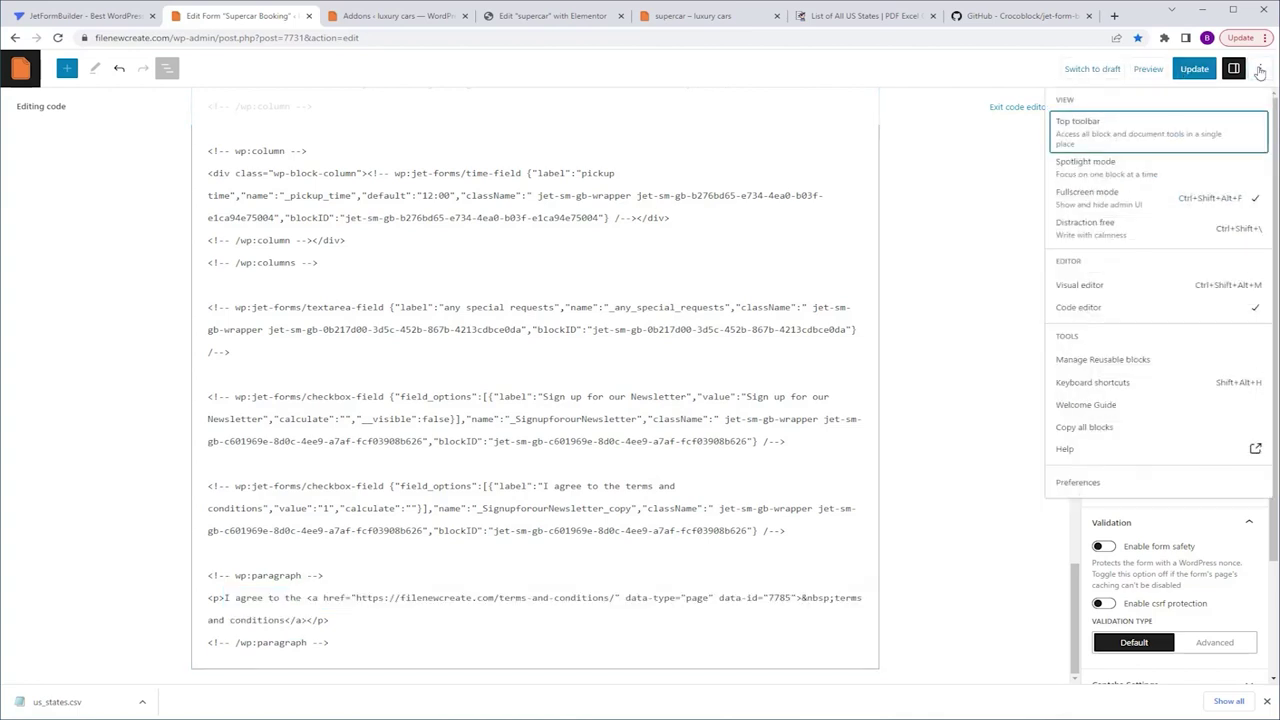
pyautogui.click(1068, 288)
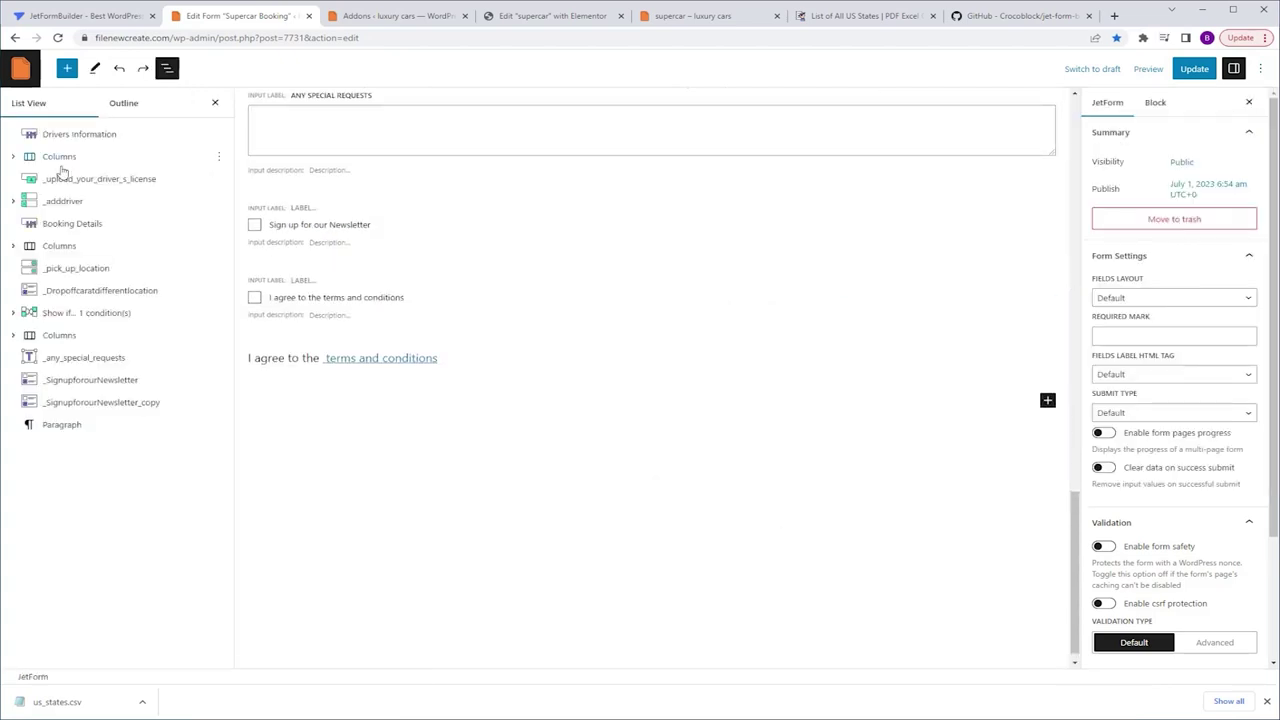
pyautogui.click(139, 428)
pyautogui.click(218, 424)
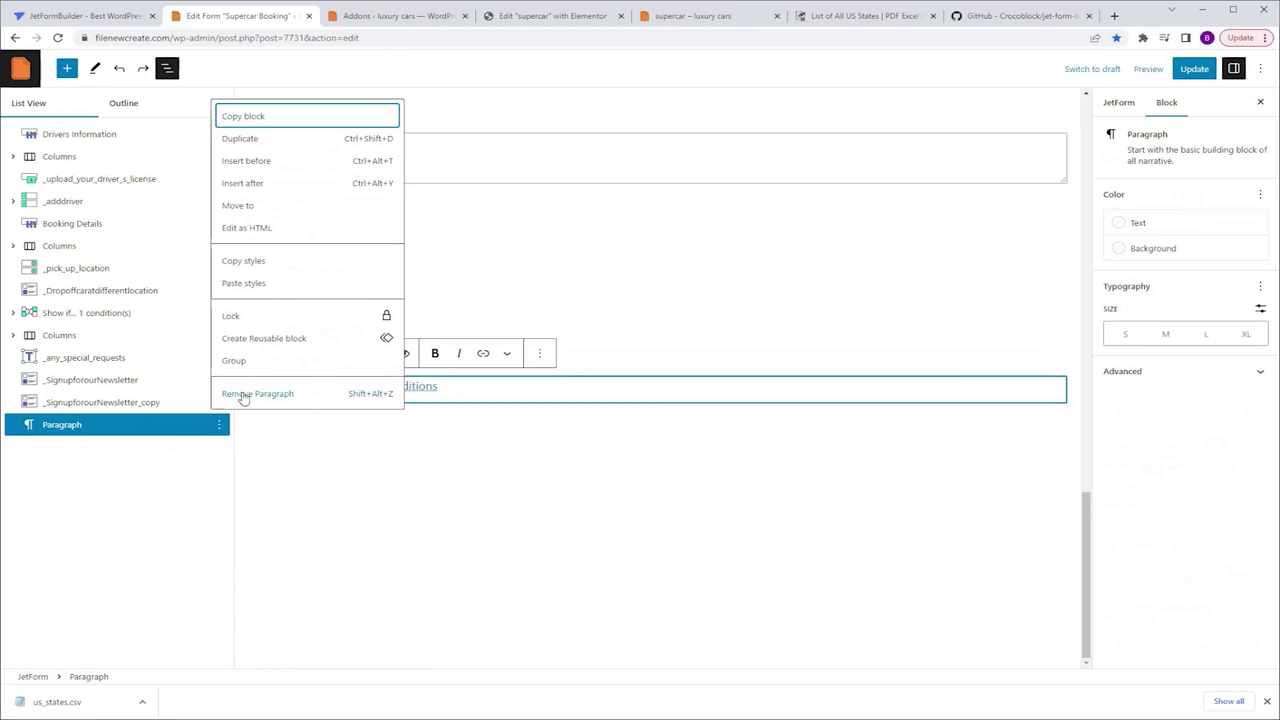
pyautogui.click(243, 394)
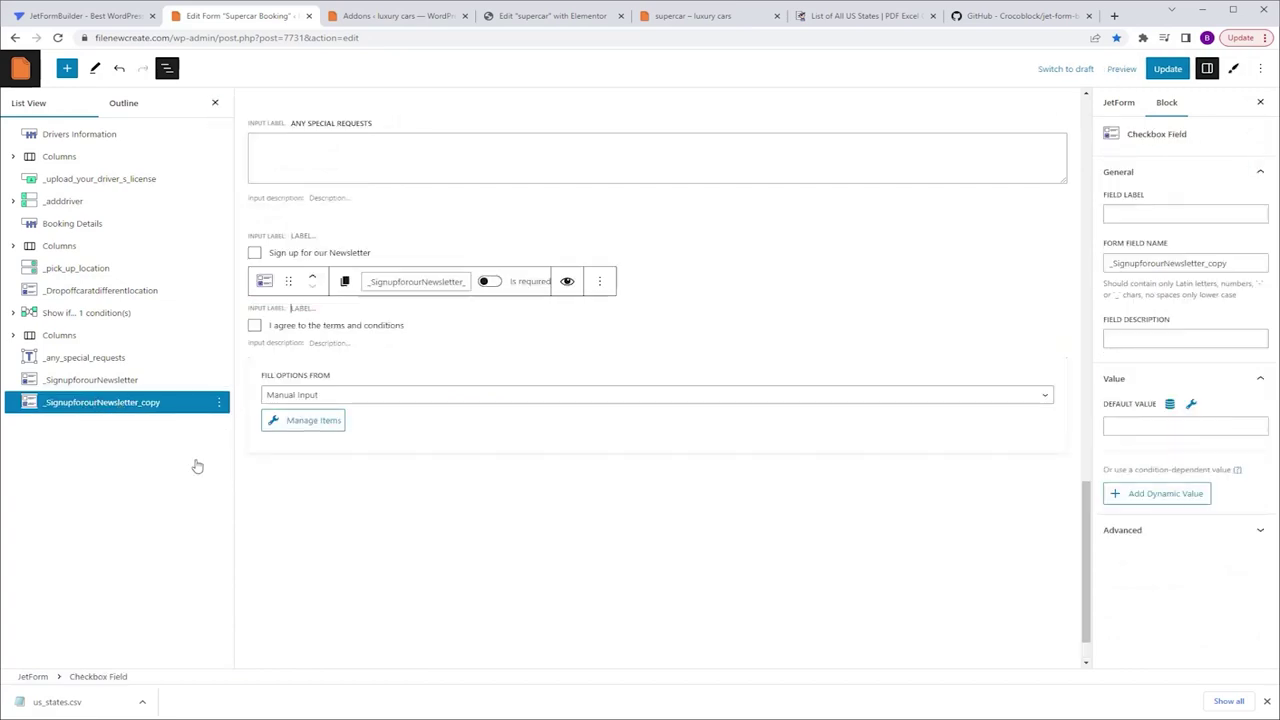
# Replace the label of the terms checkbox's manual option with the copied HTML link text and save the options.
pyautogui.click(316, 427)
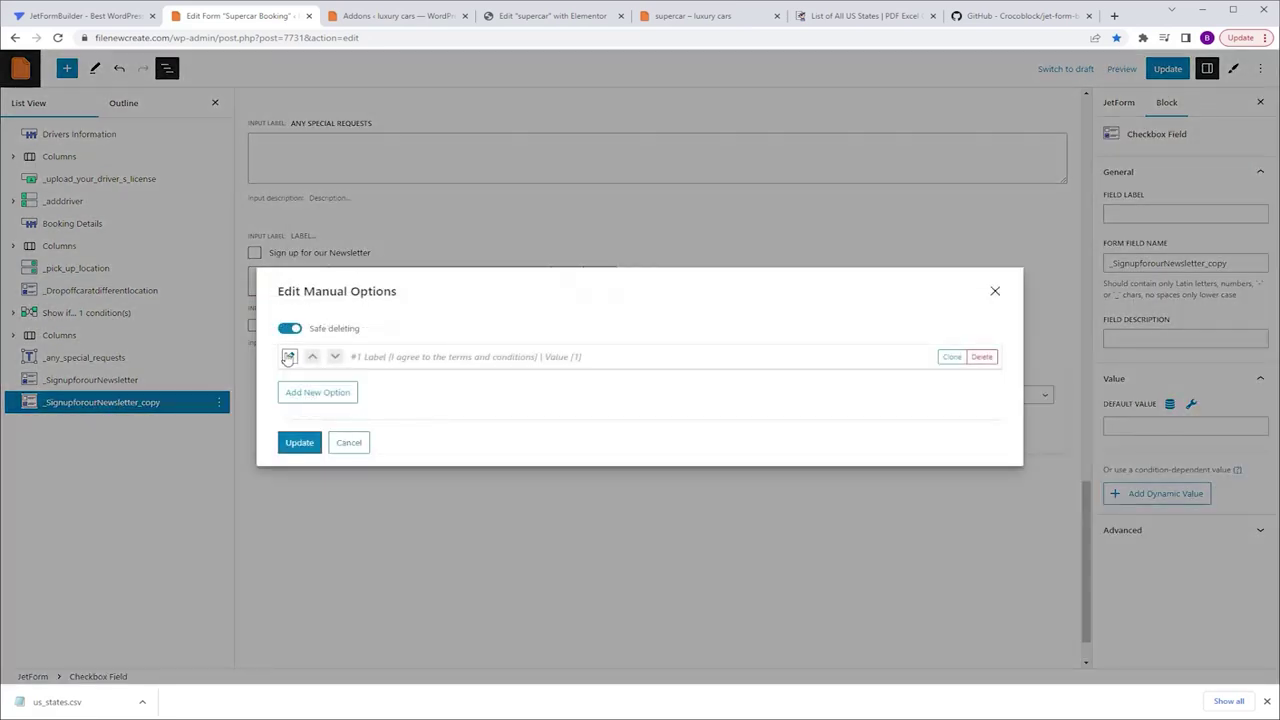
pyautogui.click(288, 357)
pyautogui.moveTo(614, 330); pyautogui.dragTo(362, 302)
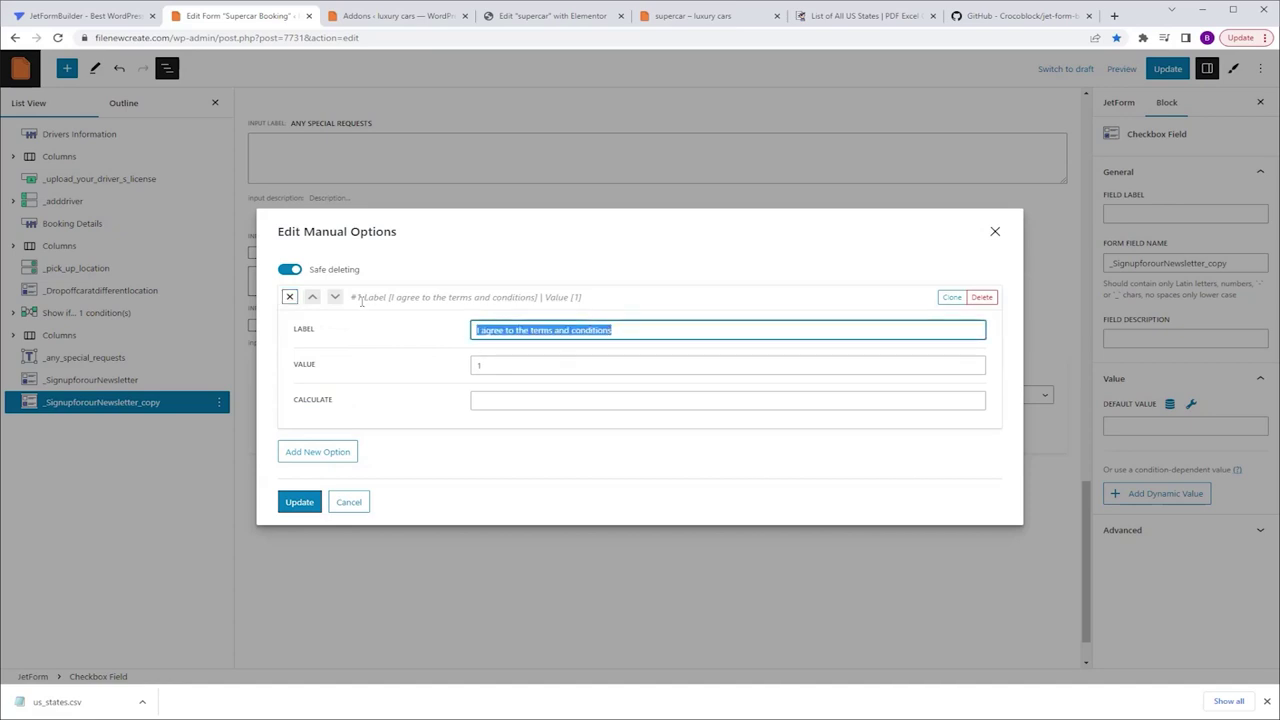
pyautogui.press('BackSpace')
pyautogui.hotkey('ctrl', 'v')
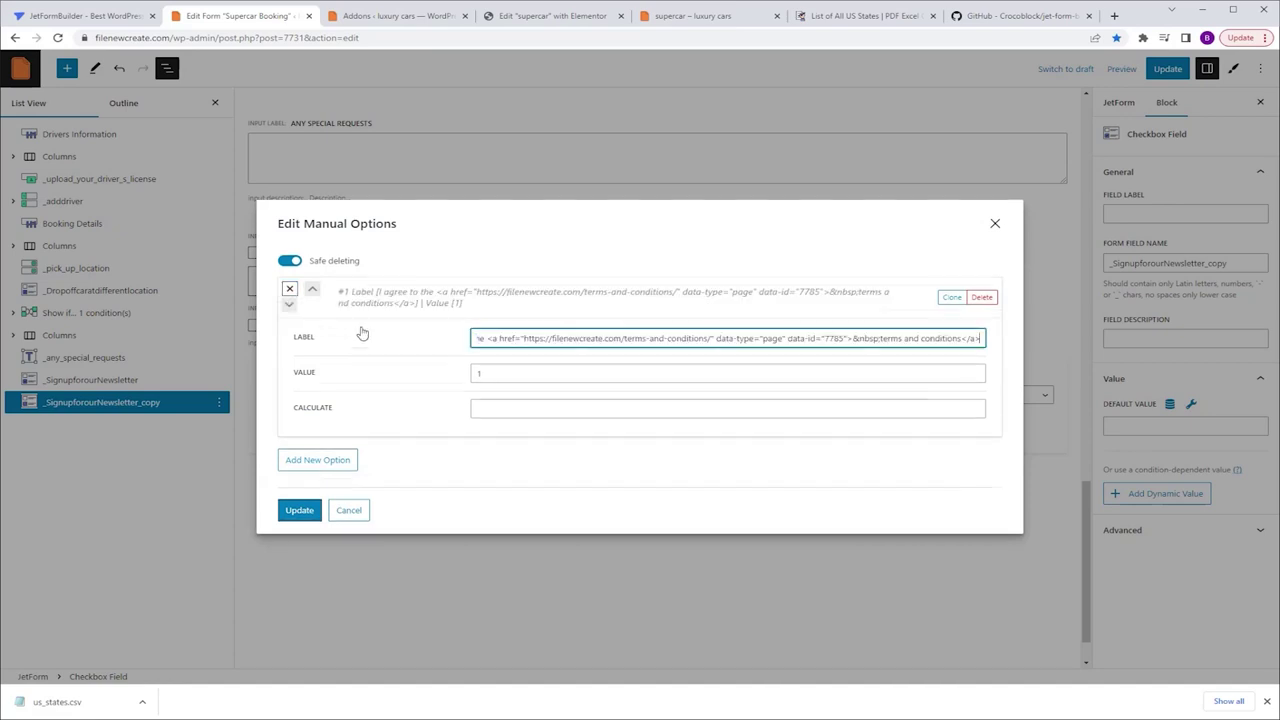
pyautogui.click(305, 513)
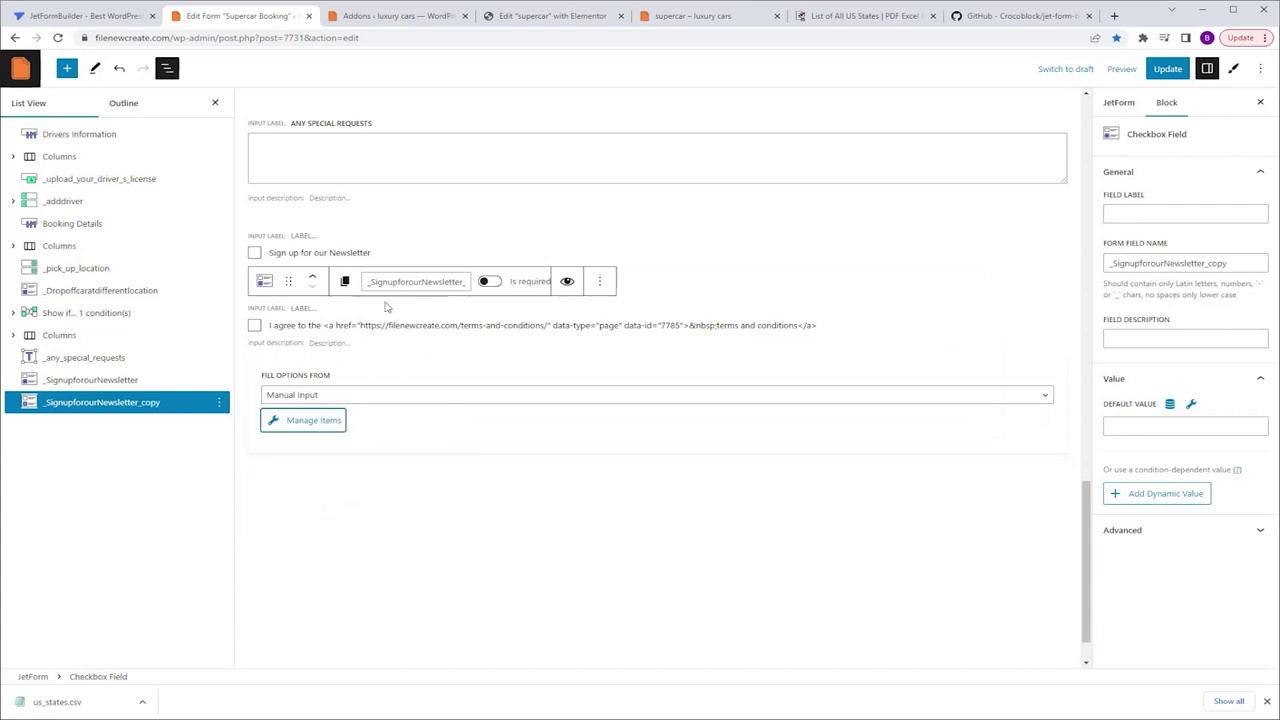
# Rename the terms and conditions checkbox's form field to _terms.
pyautogui.moveTo(372, 284); pyautogui.dragTo(580, 312)
pyautogui.write('_terms')
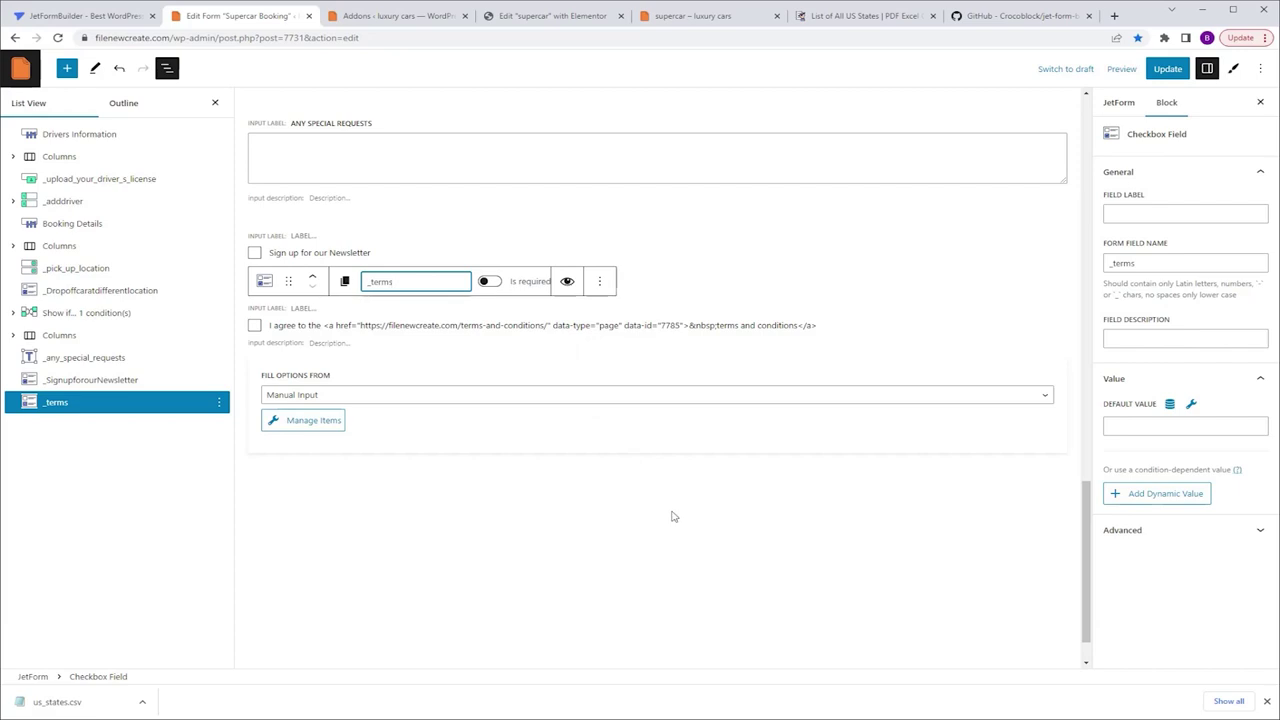
pyautogui.click(760, 501)
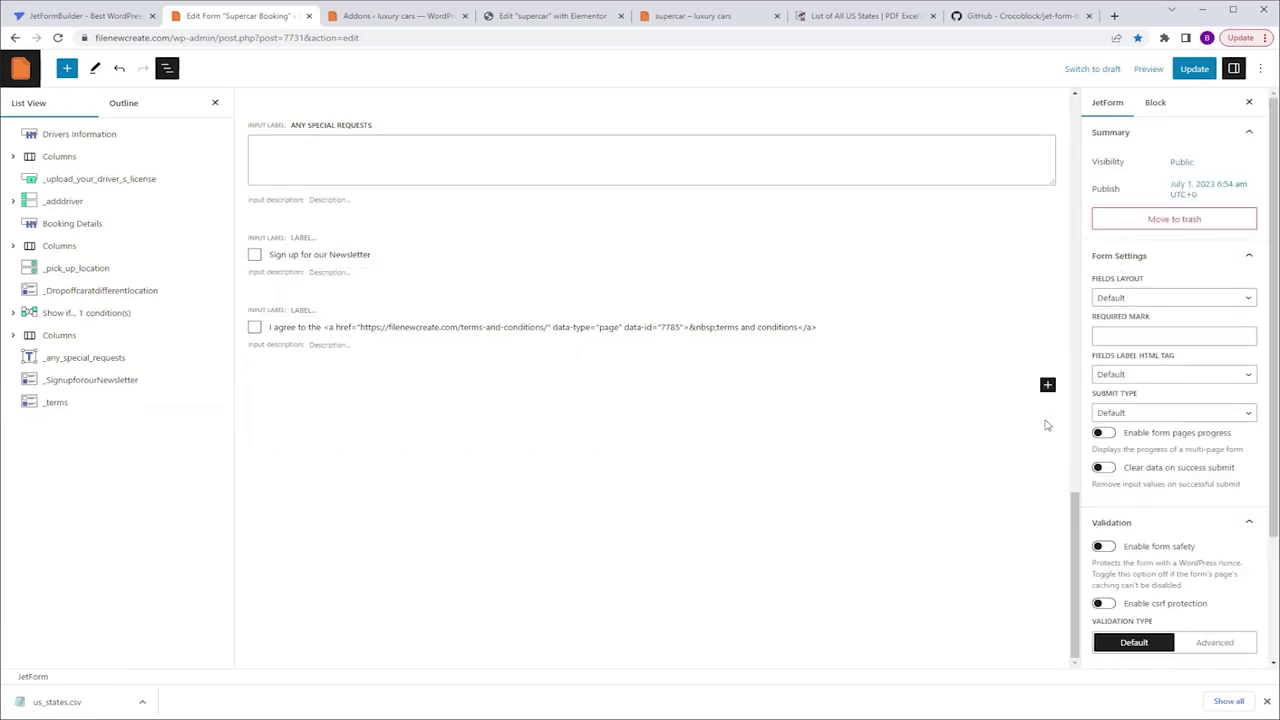
# Insert an Action Button block below the terms and conditions checkbox.
pyautogui.click(1047, 385)
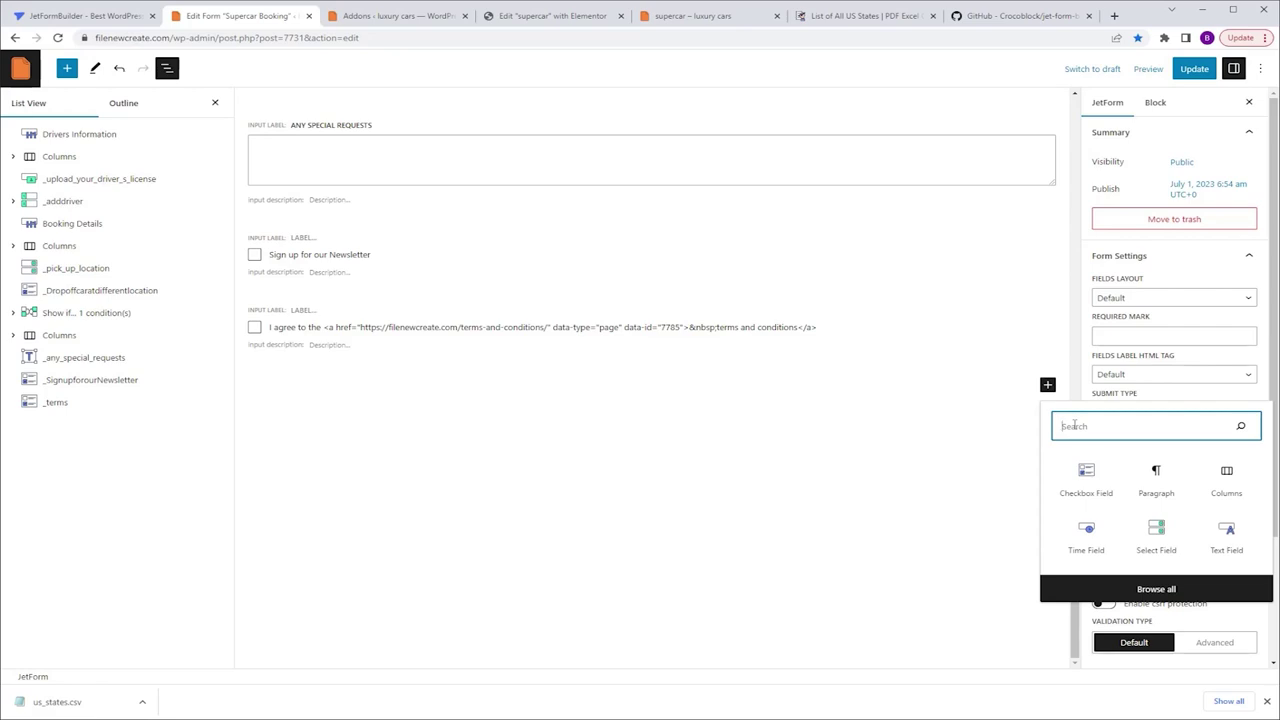
pyautogui.write('ac')
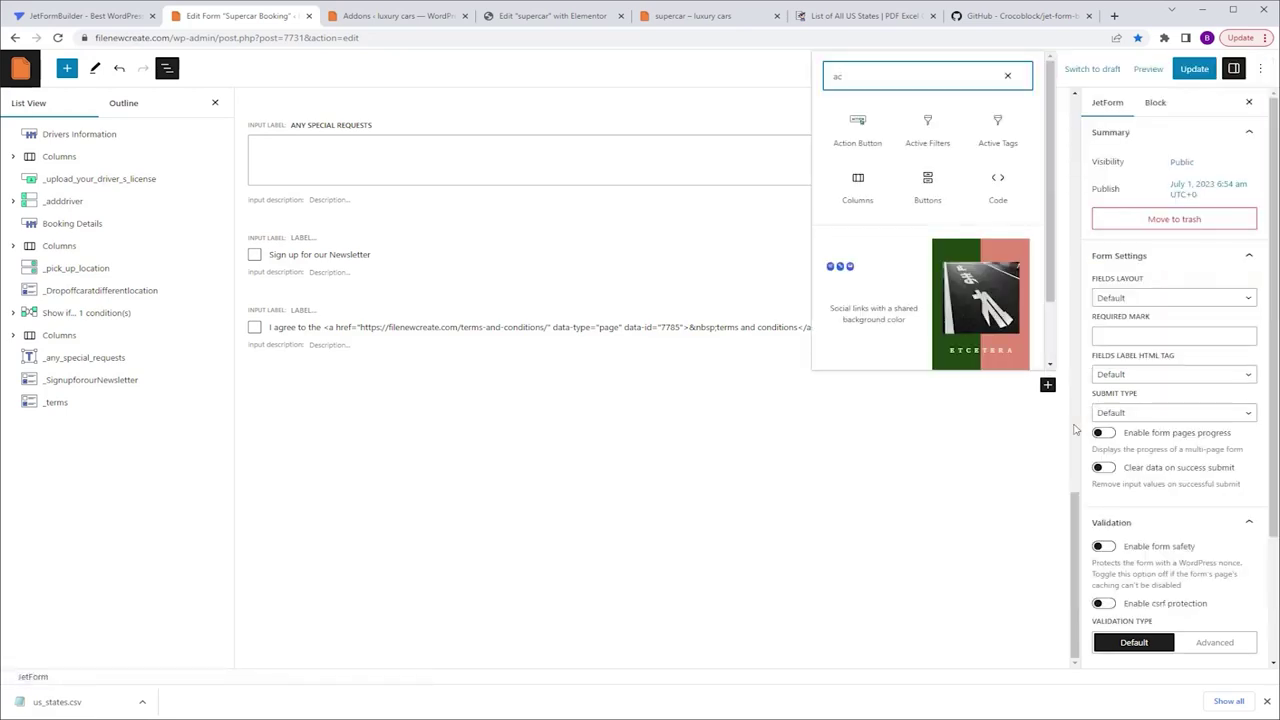
pyautogui.click(856, 128)
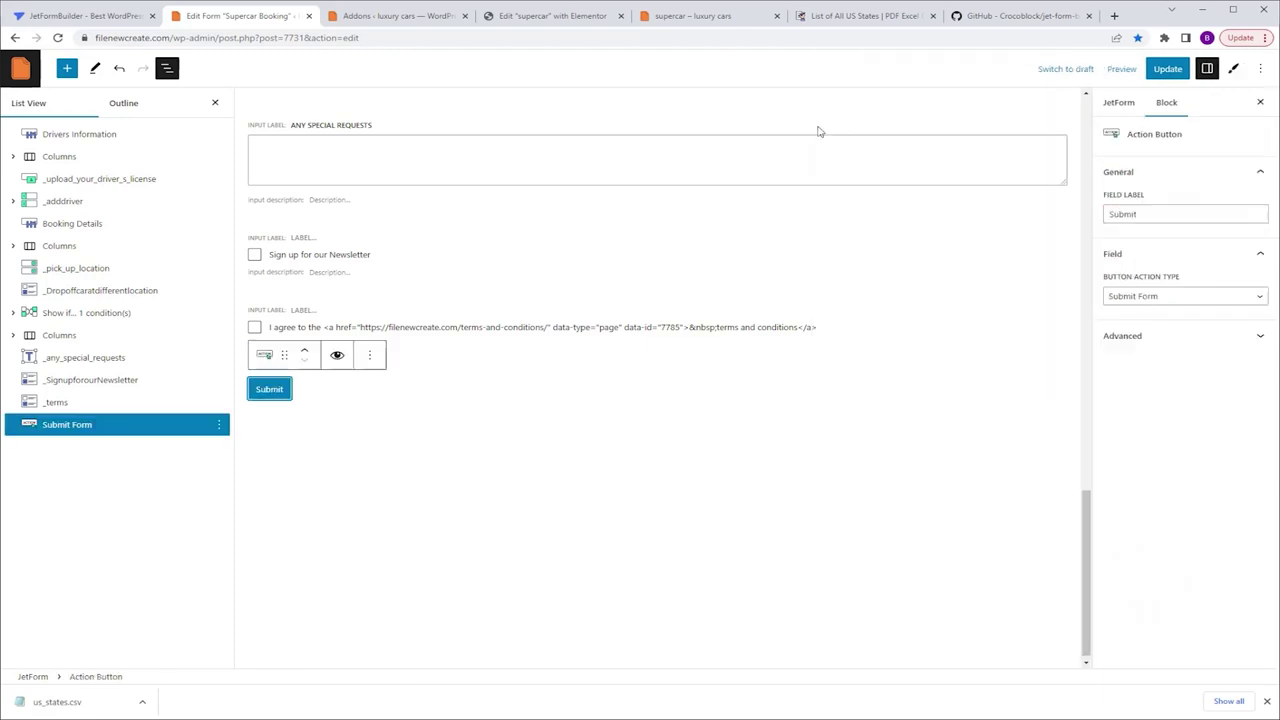
# Update the Supercar Booking form, then switch to the supercar page in Elementor and reload it.
pyautogui.moveTo(786, 297)
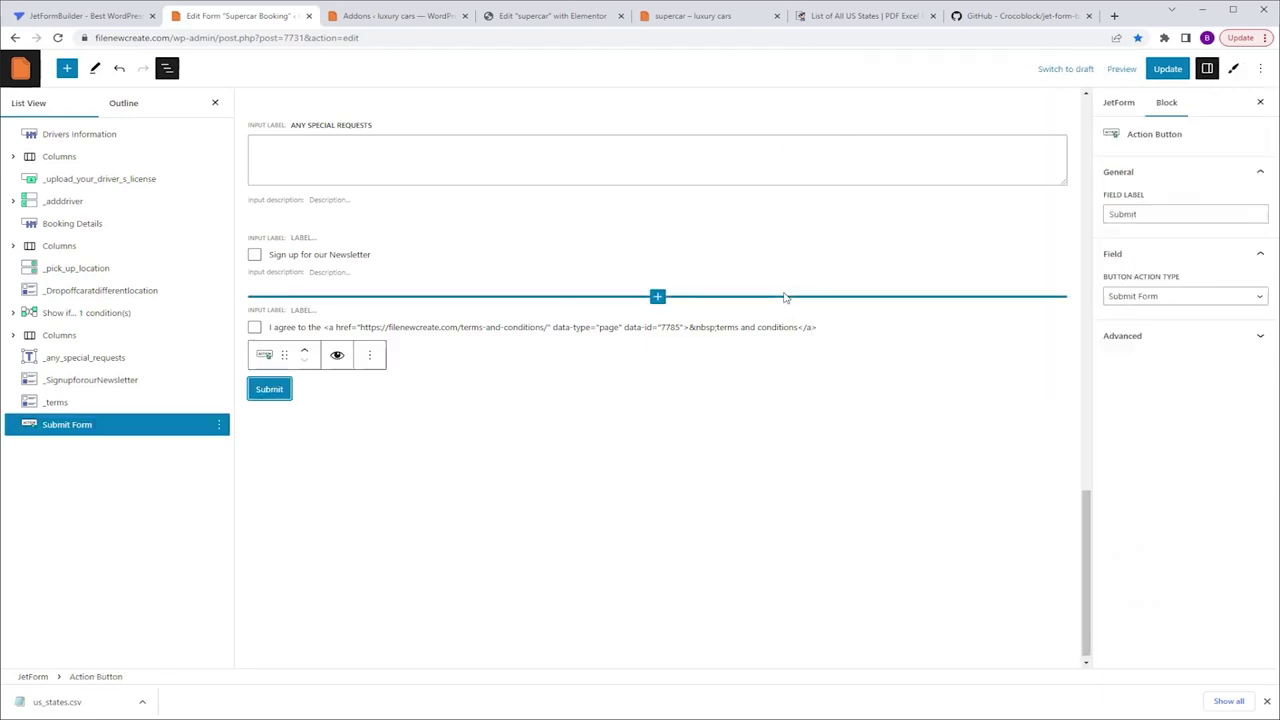
pyautogui.click(1167, 68)
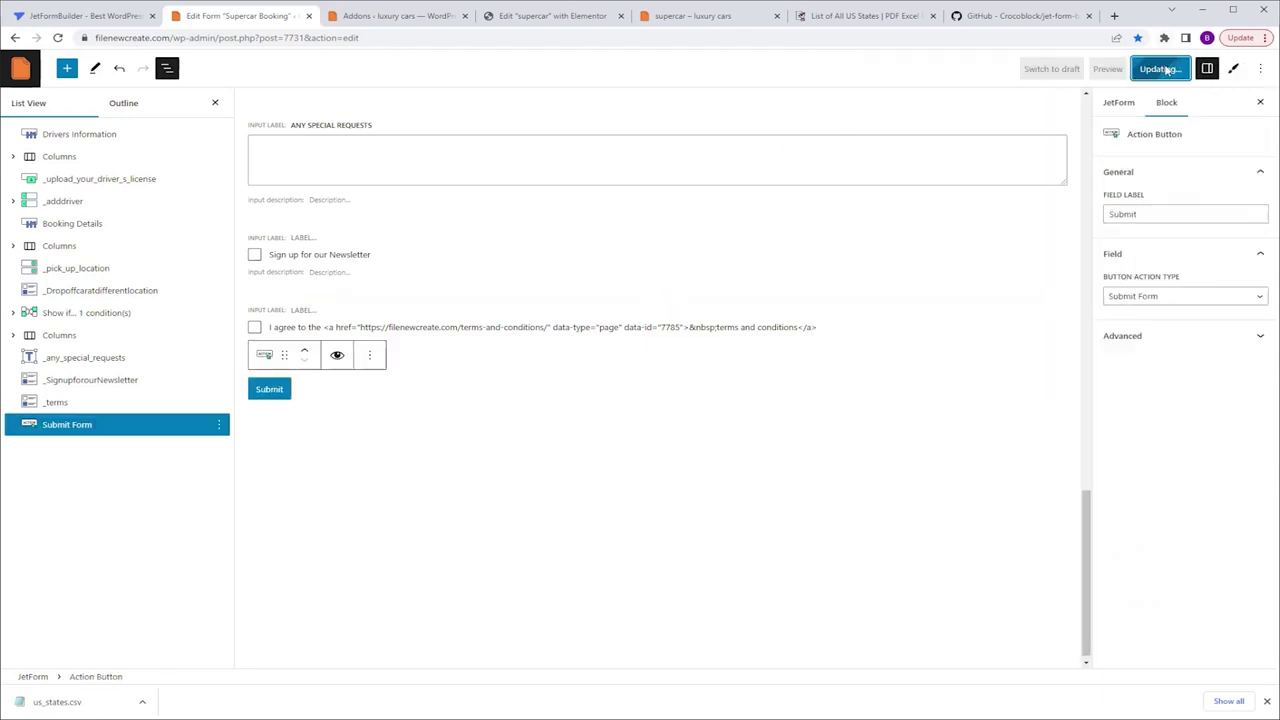
pyautogui.click(570, 16)
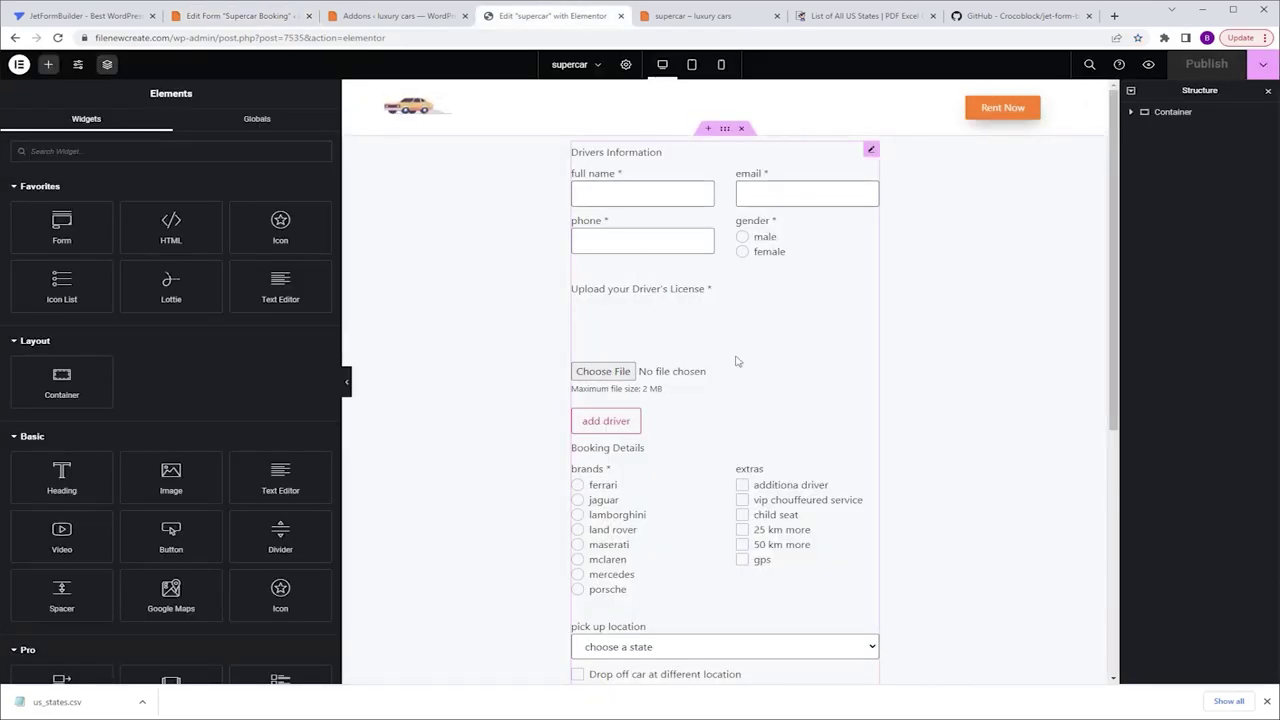
pyautogui.click(58, 38)
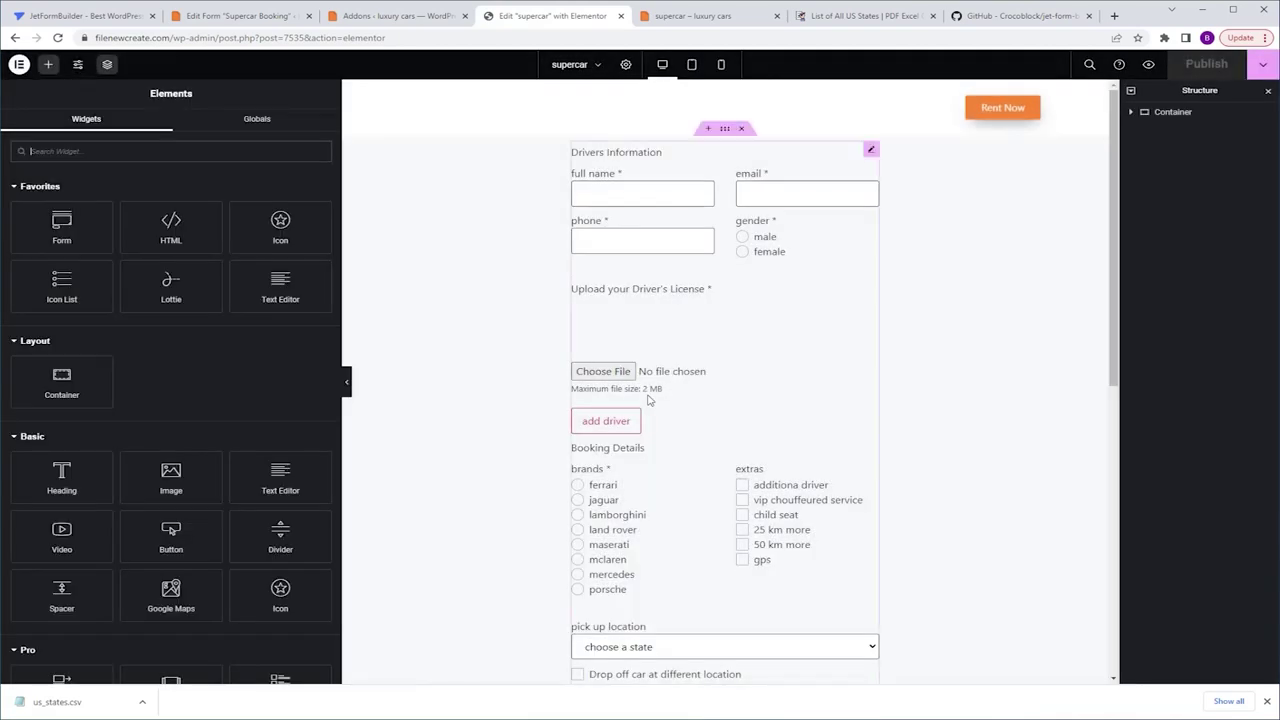
# Set the JetForm widget's heading typography to size 20 px, weight 700 (Bold) and transform Capitalize.
pyautogui.click(740, 323)
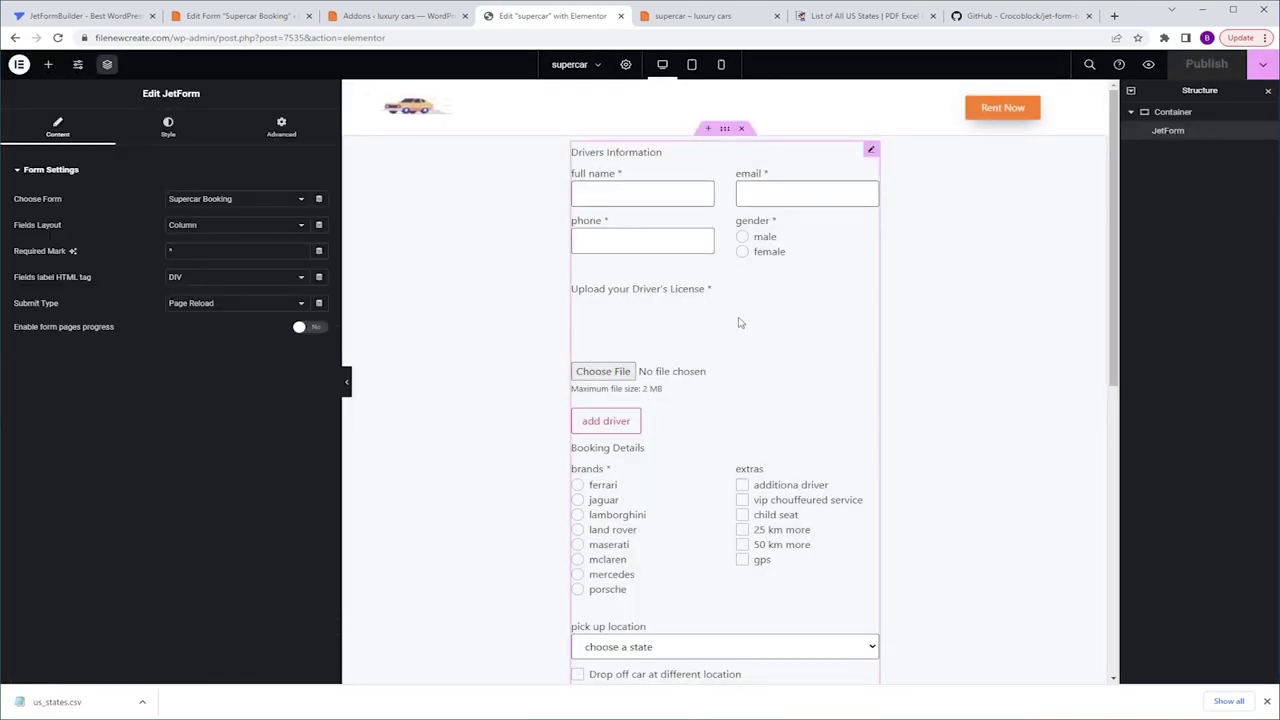
pyautogui.click(168, 125)
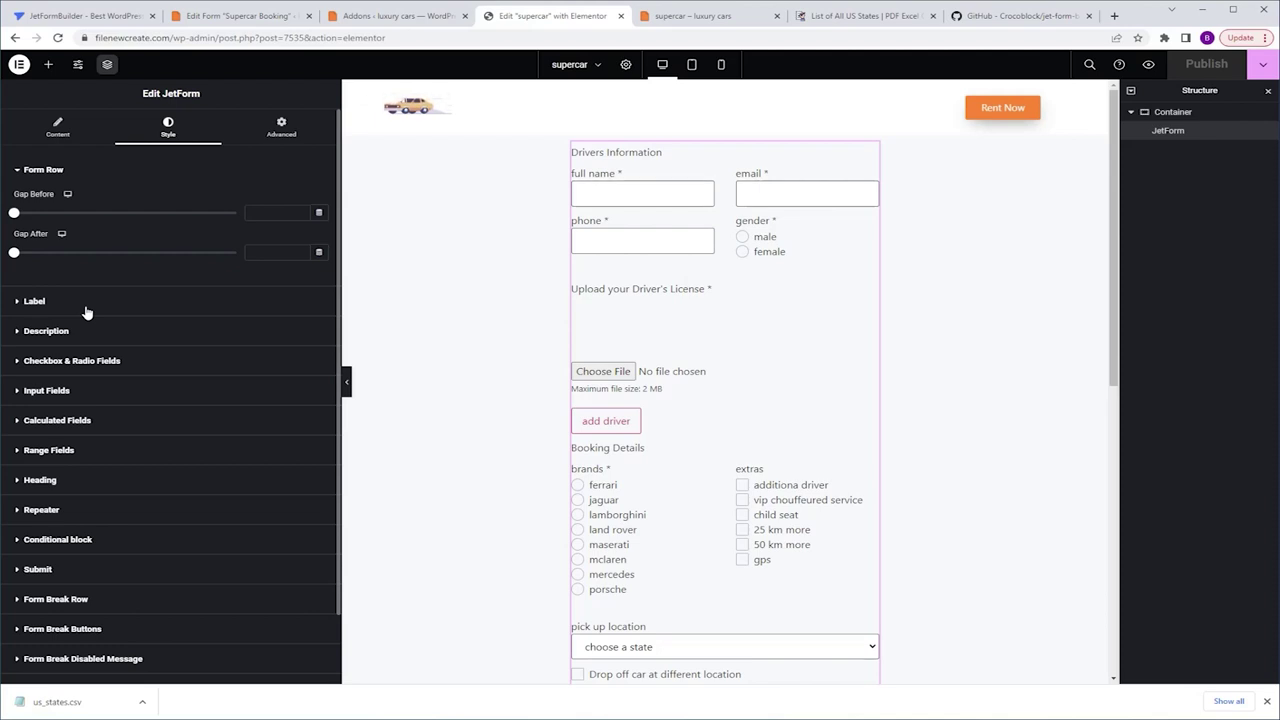
pyautogui.click(77, 425)
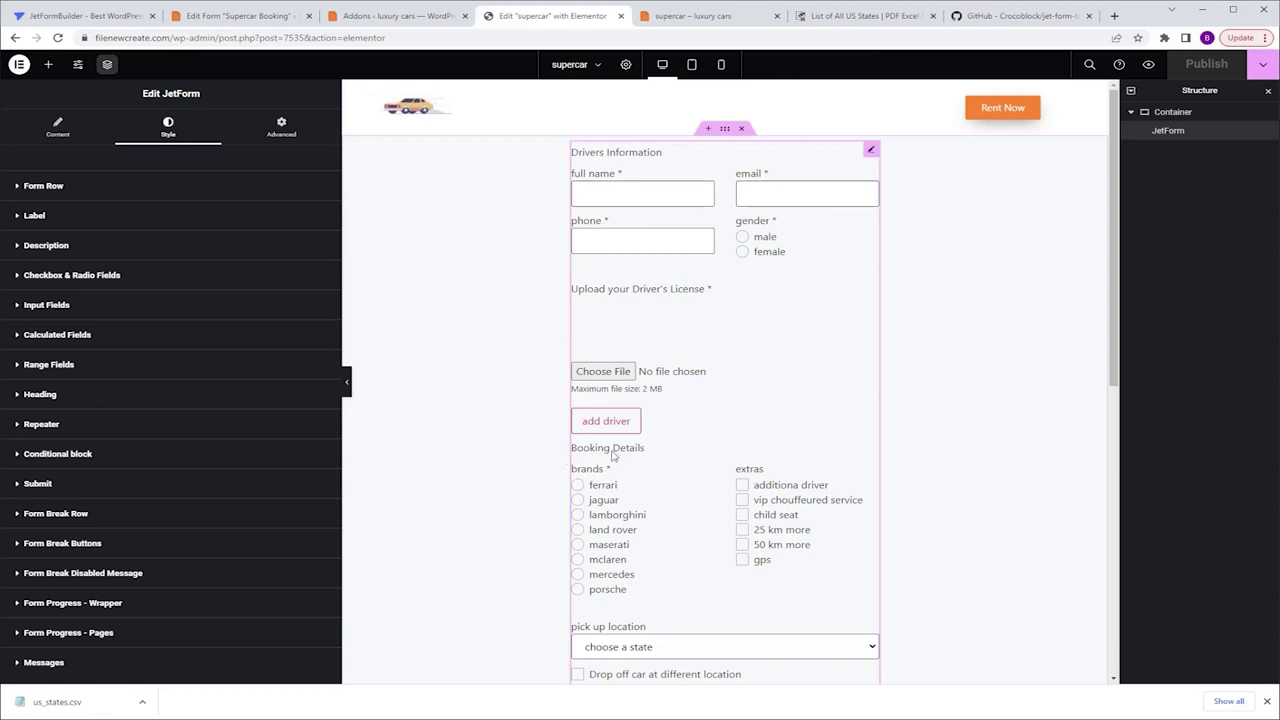
pyautogui.click(66, 397)
pyautogui.click(319, 452)
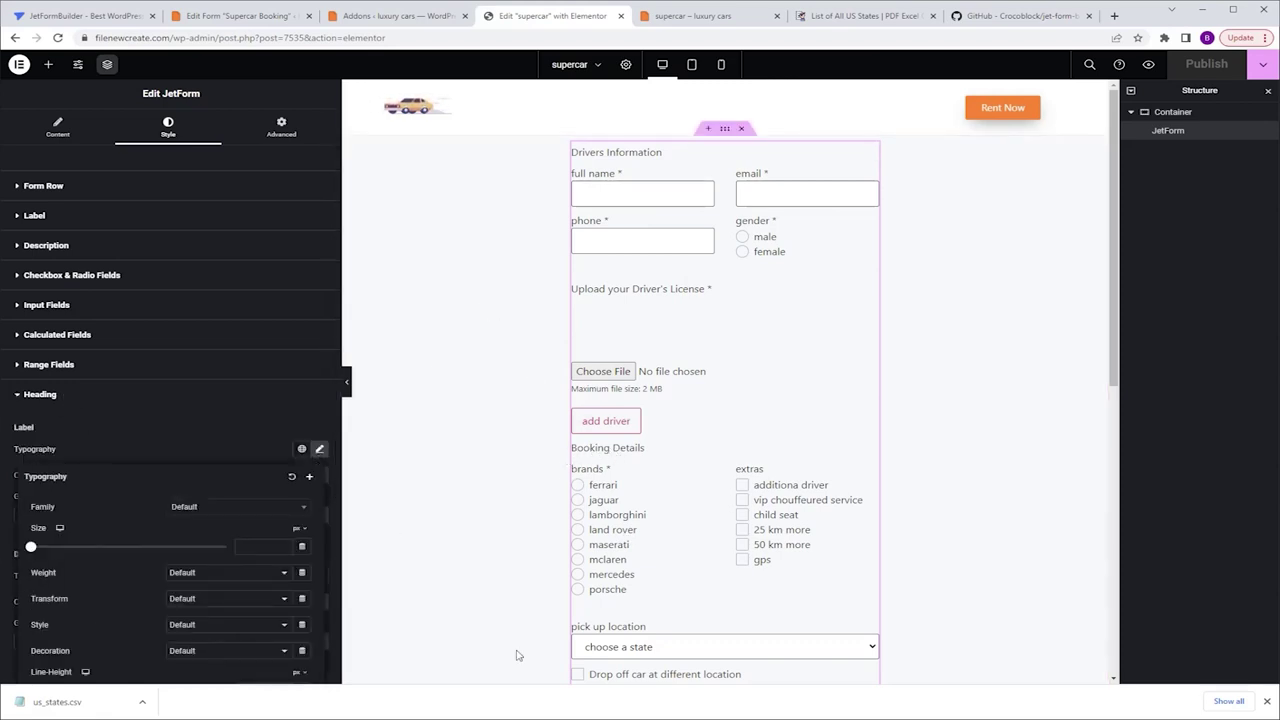
pyautogui.click(258, 547)
pyautogui.write('20')
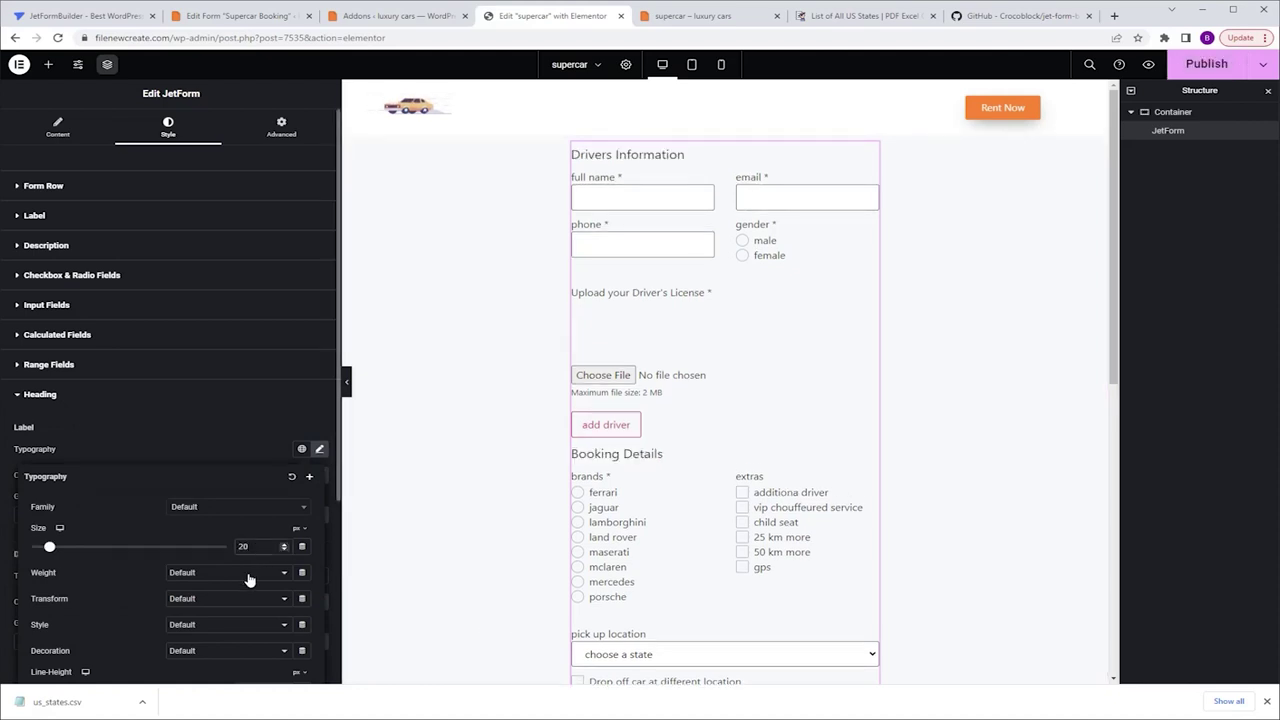
pyautogui.click(245, 573)
pyautogui.click(228, 643)
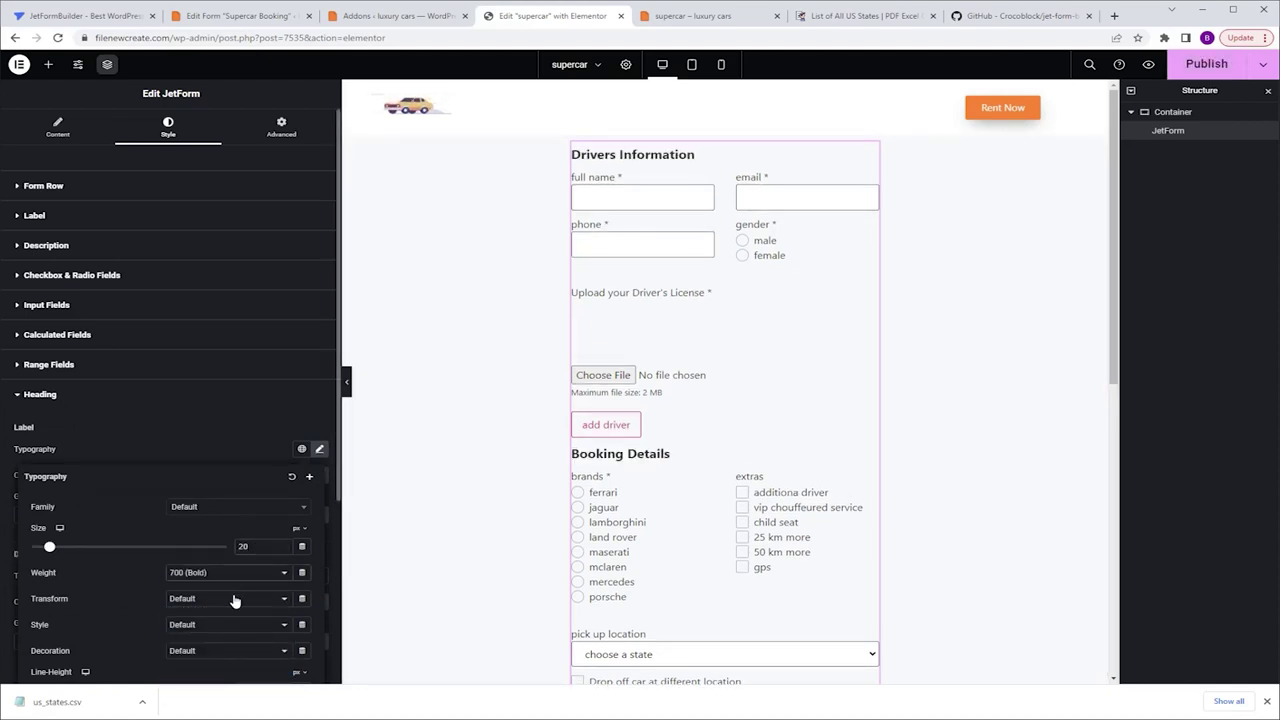
pyautogui.click(234, 598)
pyautogui.click(221, 637)
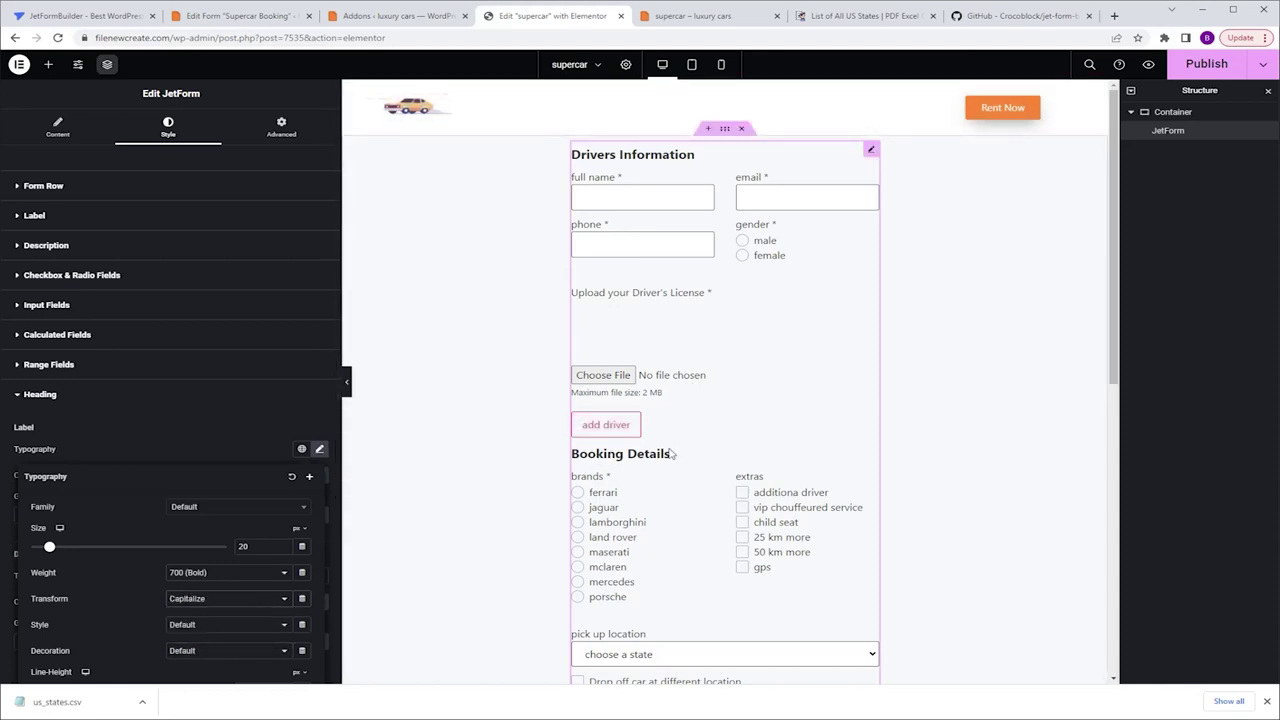
# Set the JetForm widget's label typography weight to 700 (Bold).
pyautogui.click(48, 216)
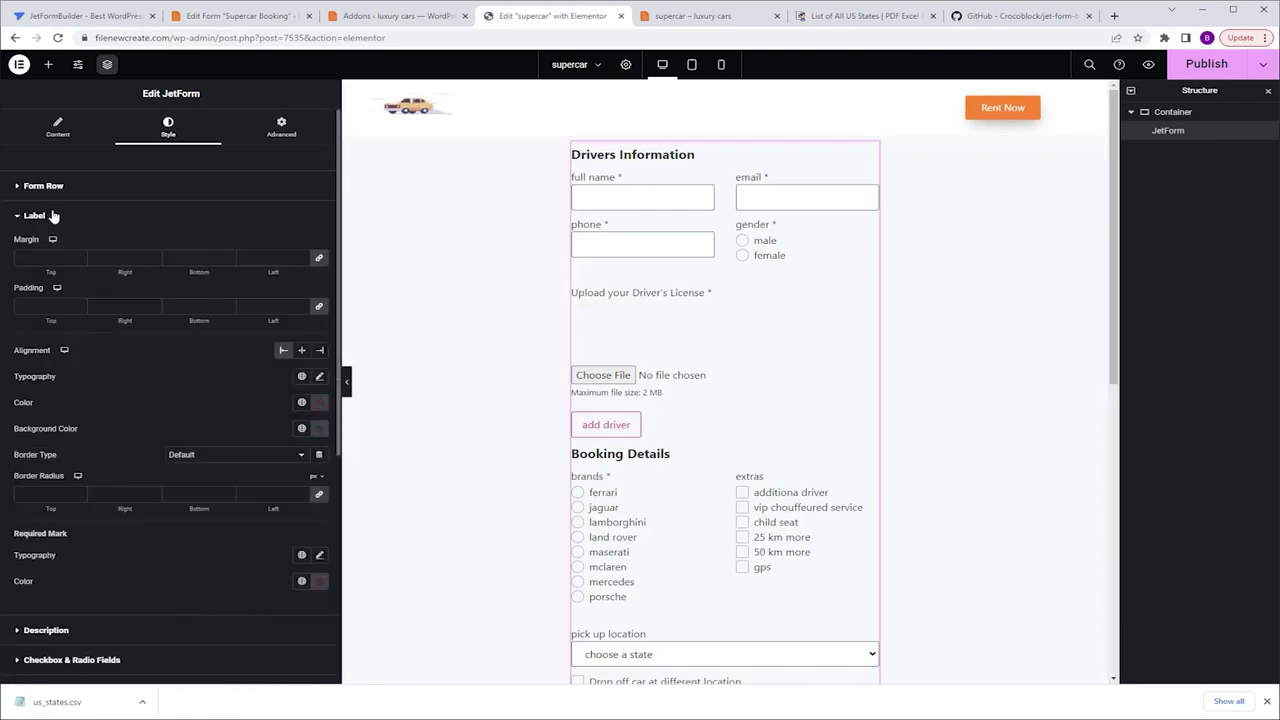
pyautogui.click(319, 377)
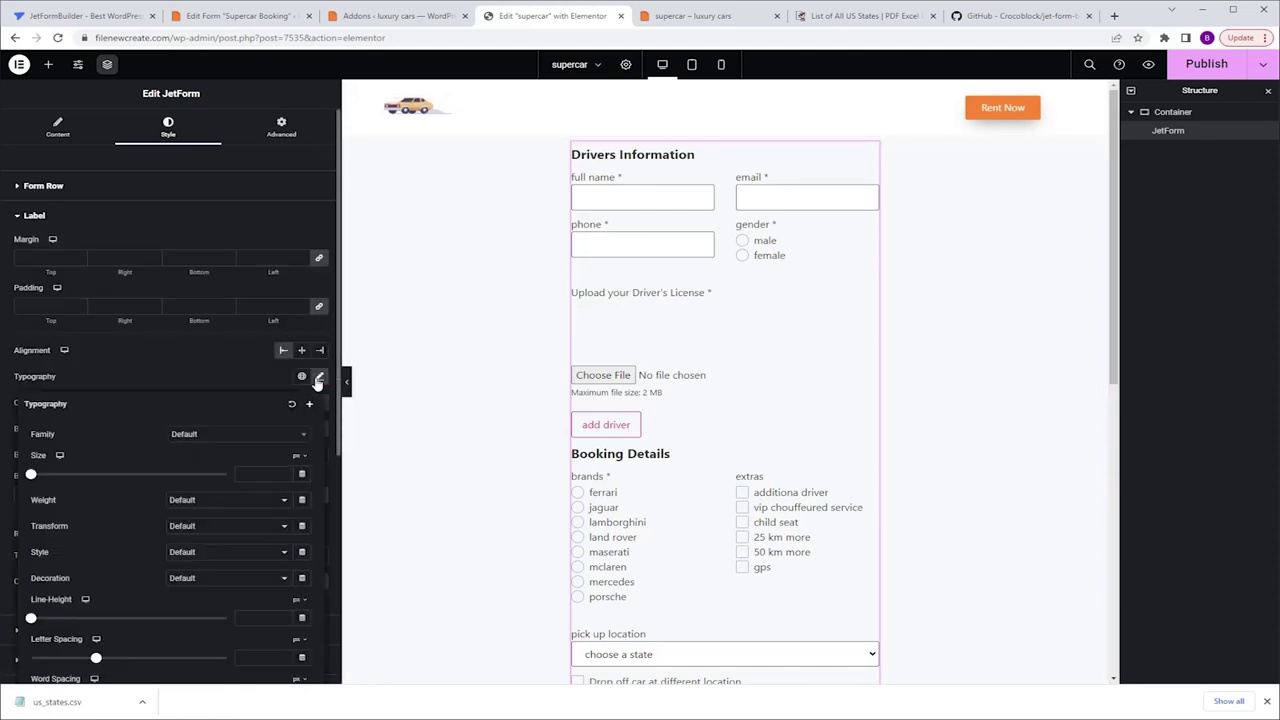
pyautogui.click(229, 506)
pyautogui.click(200, 581)
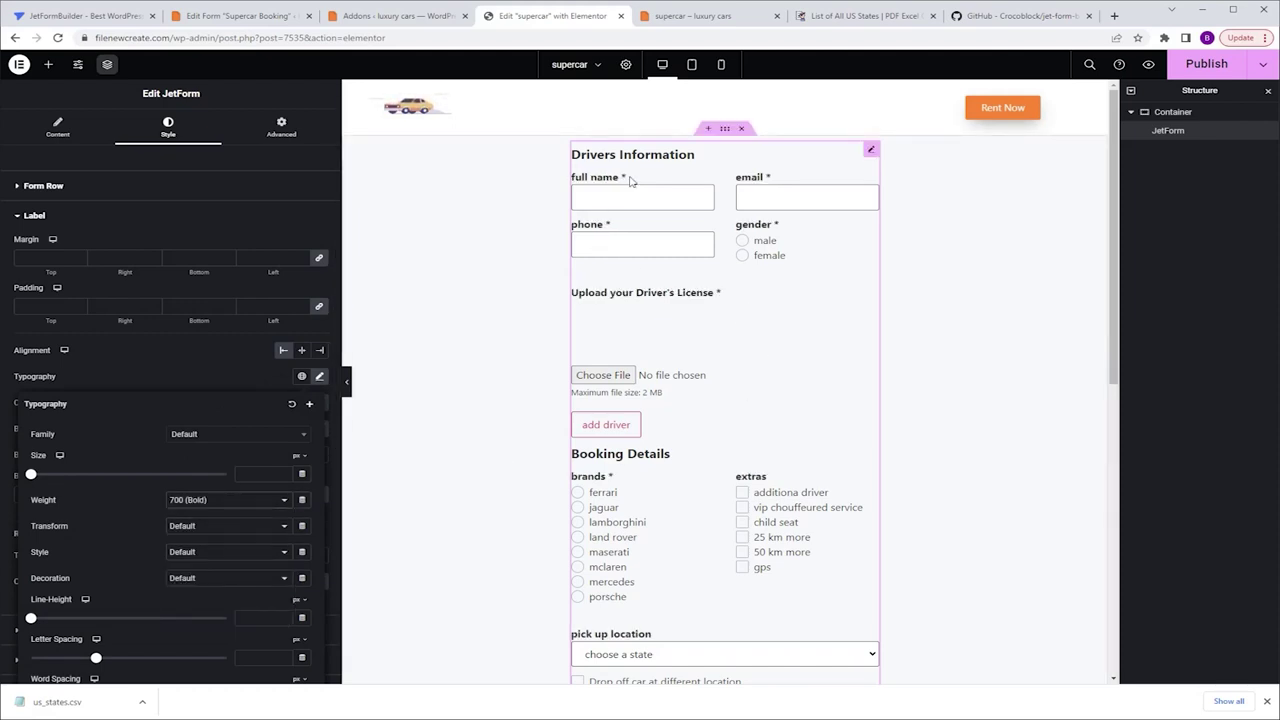
pyautogui.click(618, 464)
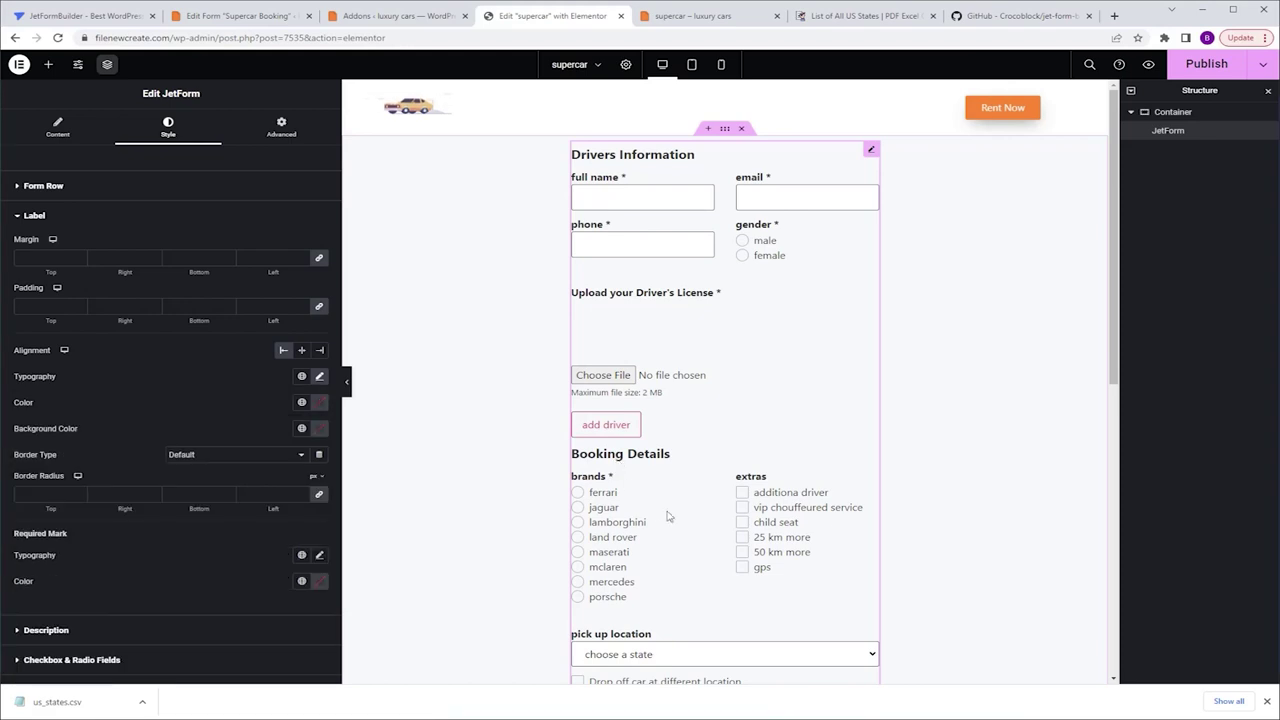
# Check the lower part of the booking form and open the style settings for its input fields.
pyautogui.scroll(-5, 1080, 450)
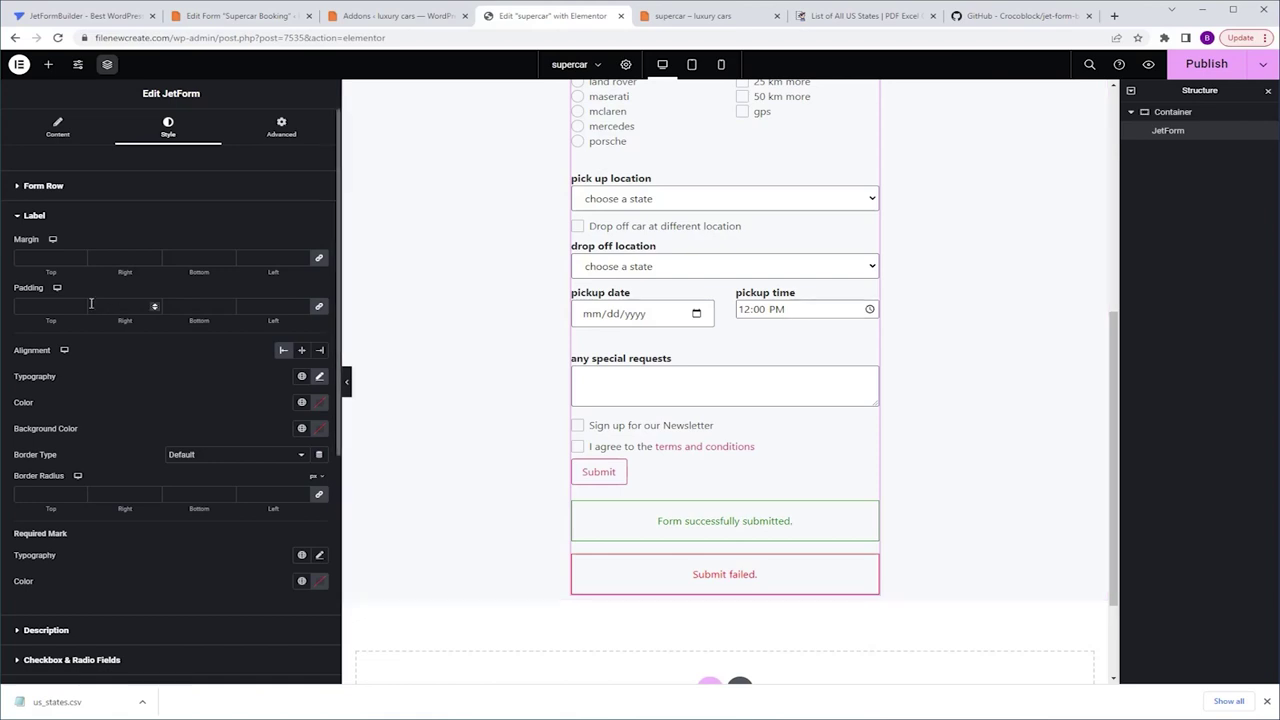
pyautogui.click(68, 217)
pyautogui.click(87, 303)
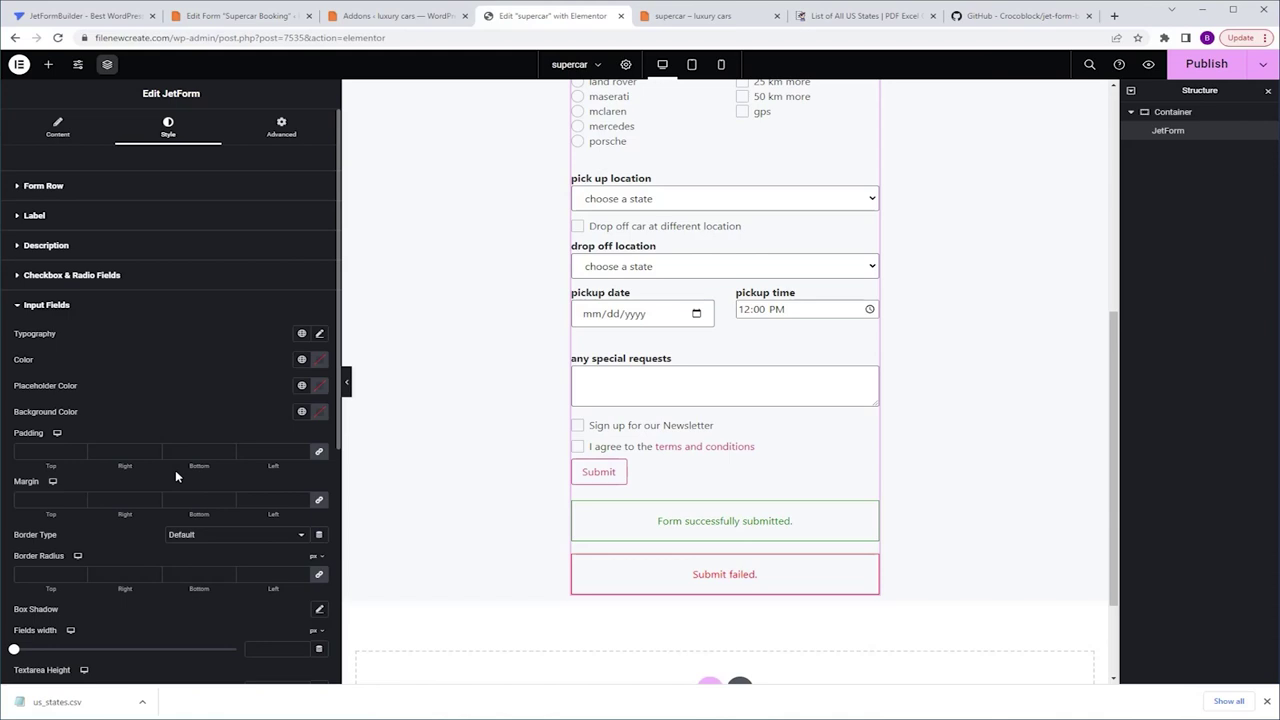
# Return to the form editor, set the pickup time field's padding to 6 in its block style and update the form.
pyautogui.click(234, 18)
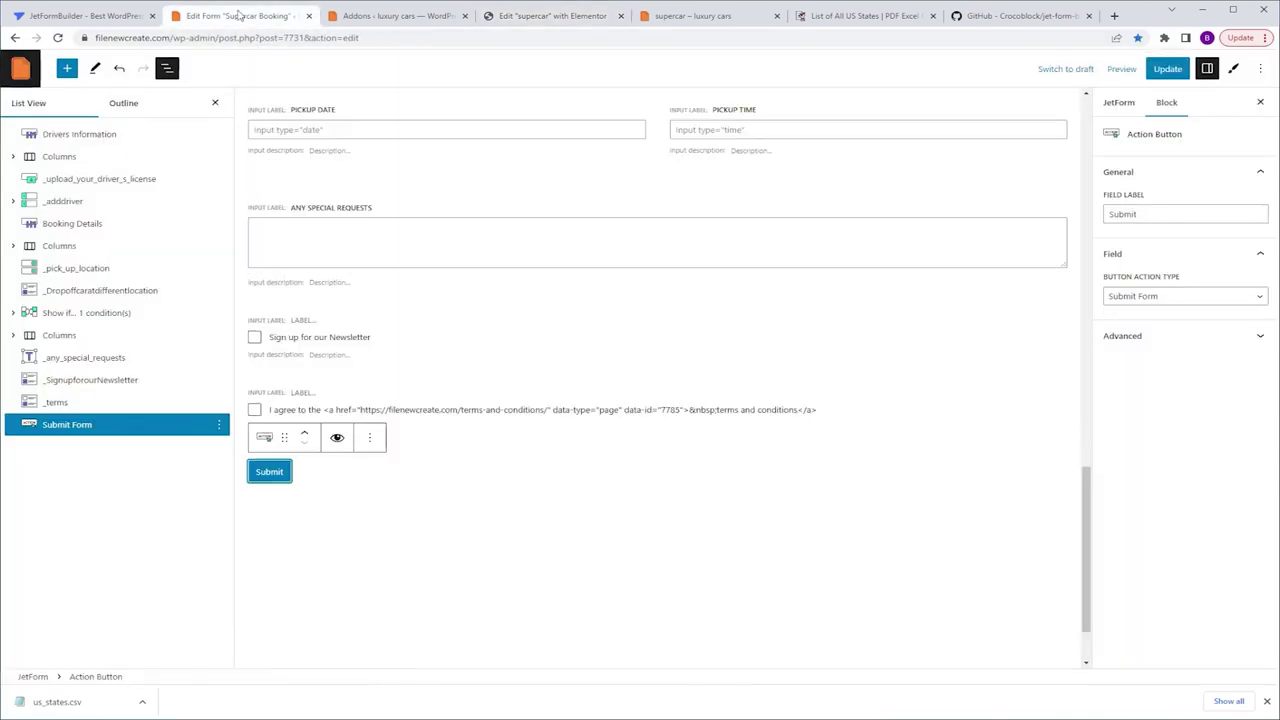
pyautogui.click(13, 335)
pyautogui.click(29, 380)
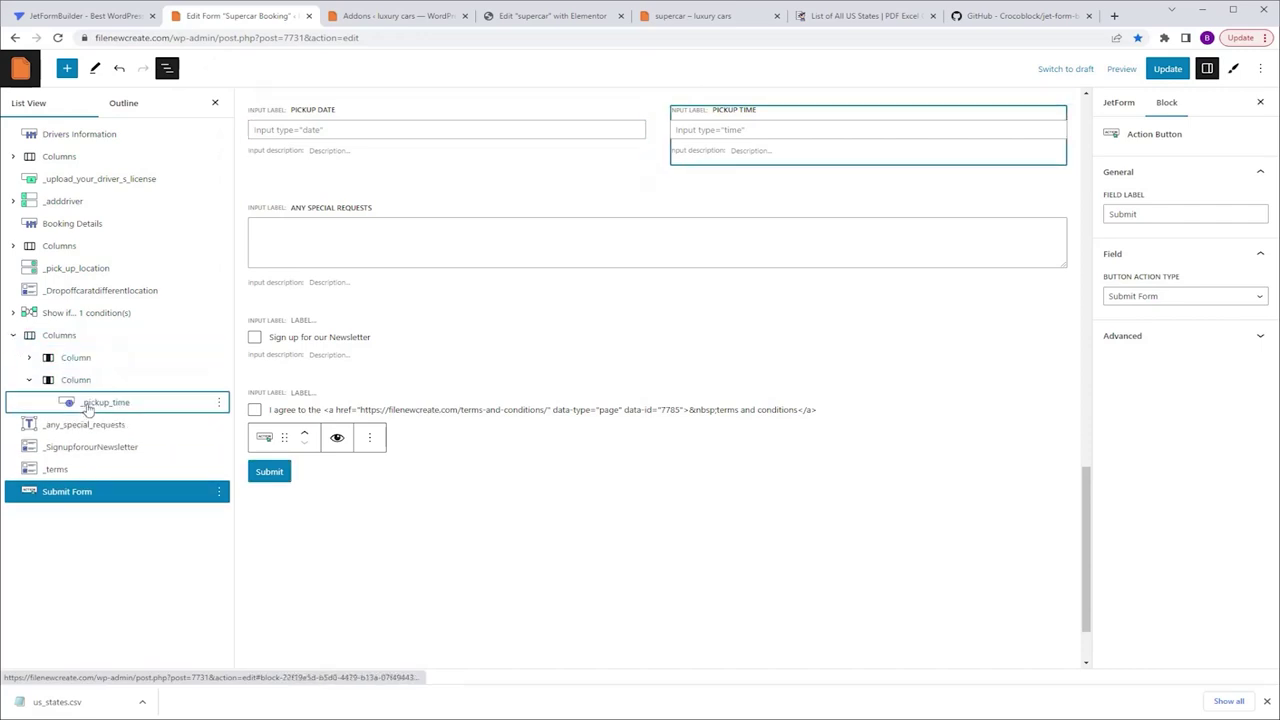
pyautogui.click(88, 405)
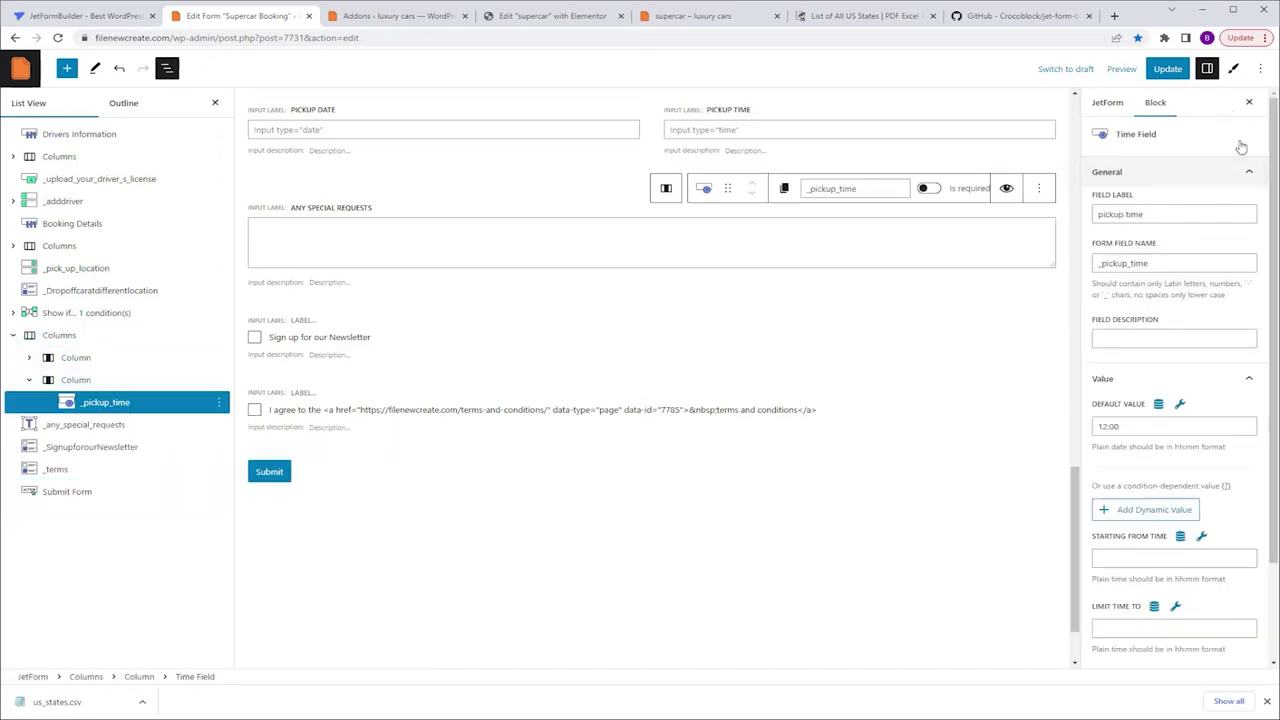
pyautogui.click(1236, 70)
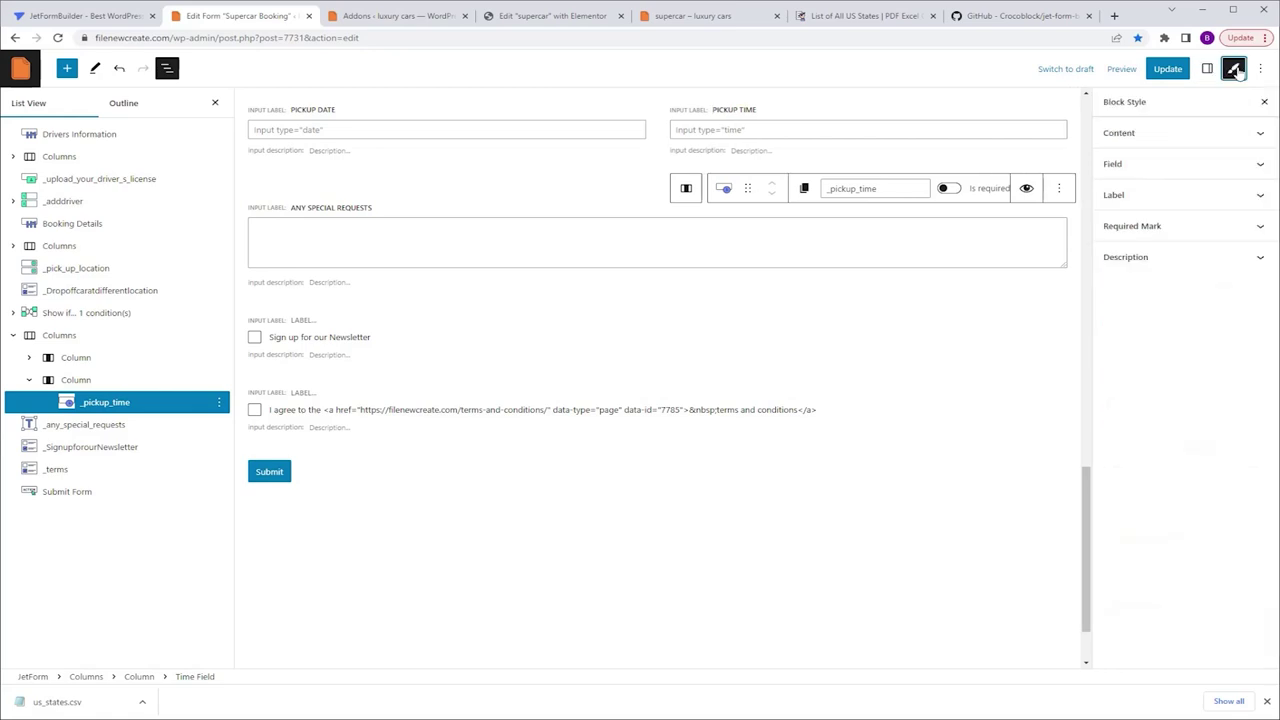
pyautogui.click(1184, 175)
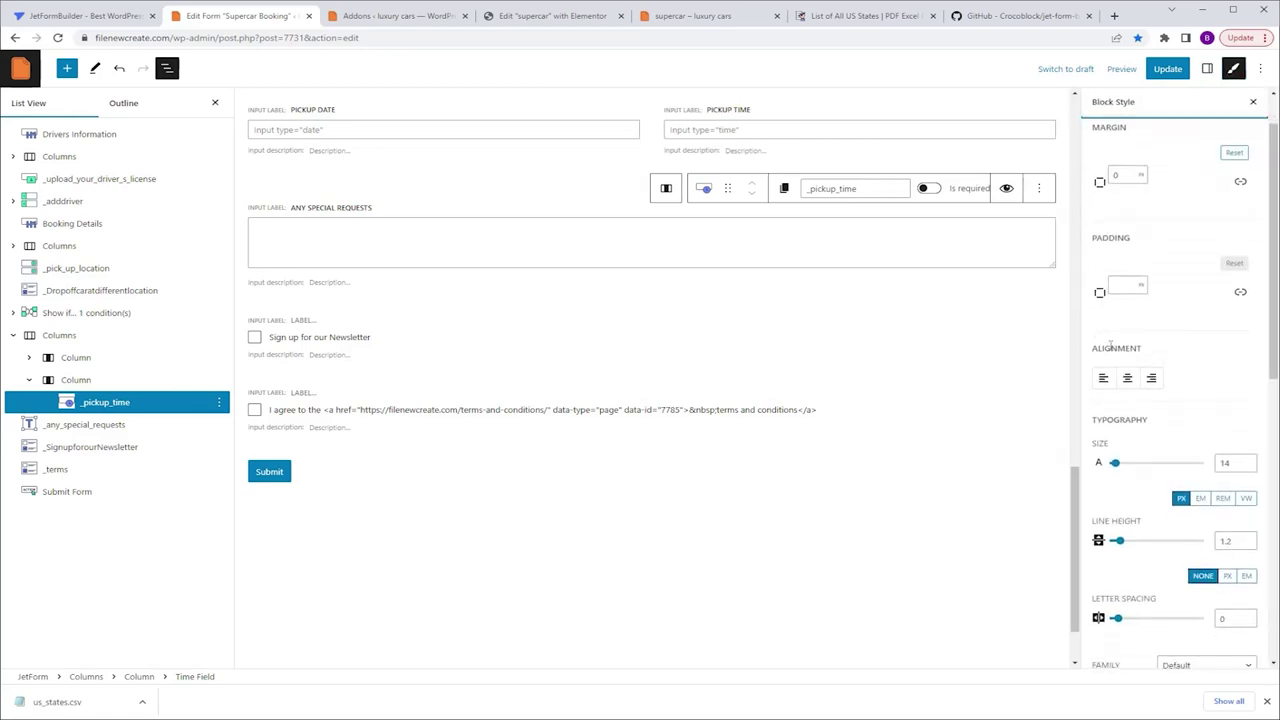
pyautogui.click(1127, 288)
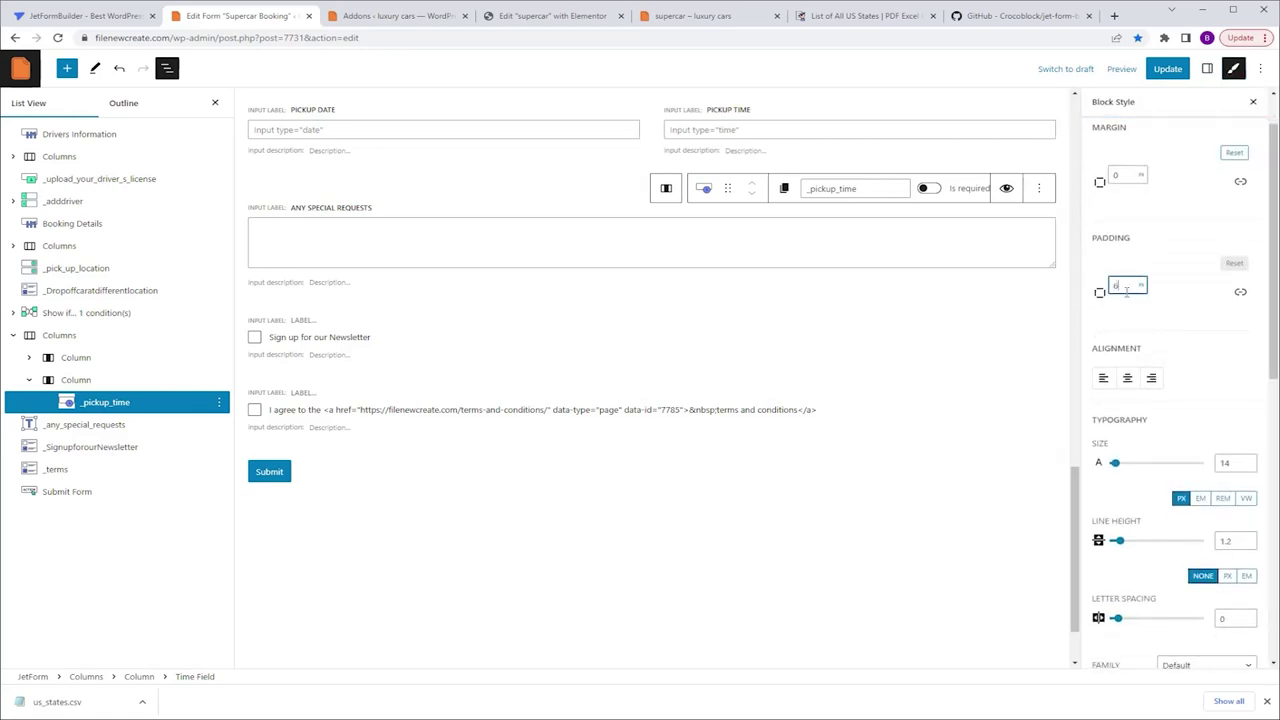
pyautogui.click(1162, 70)
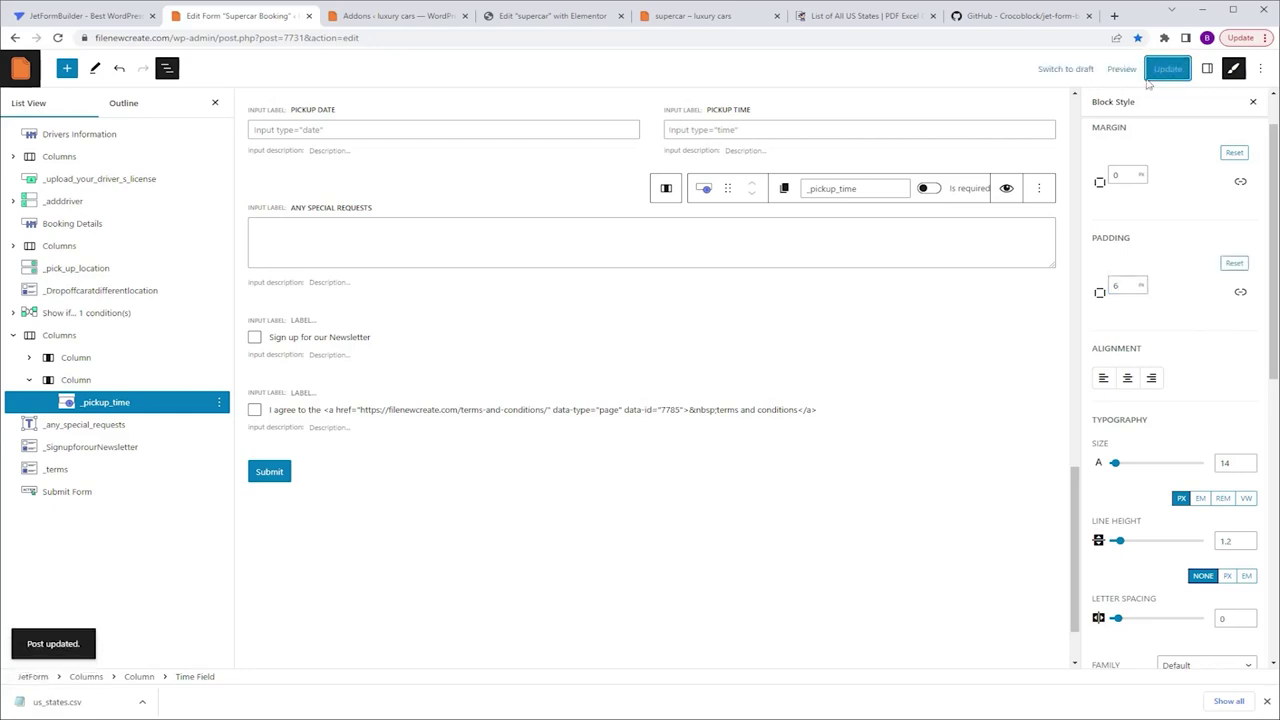
# Reload the supercar page in Elementor and preview it to examine the booking form's fields from heading to submit button.
pyautogui.click(560, 16)
pyautogui.click(58, 37)
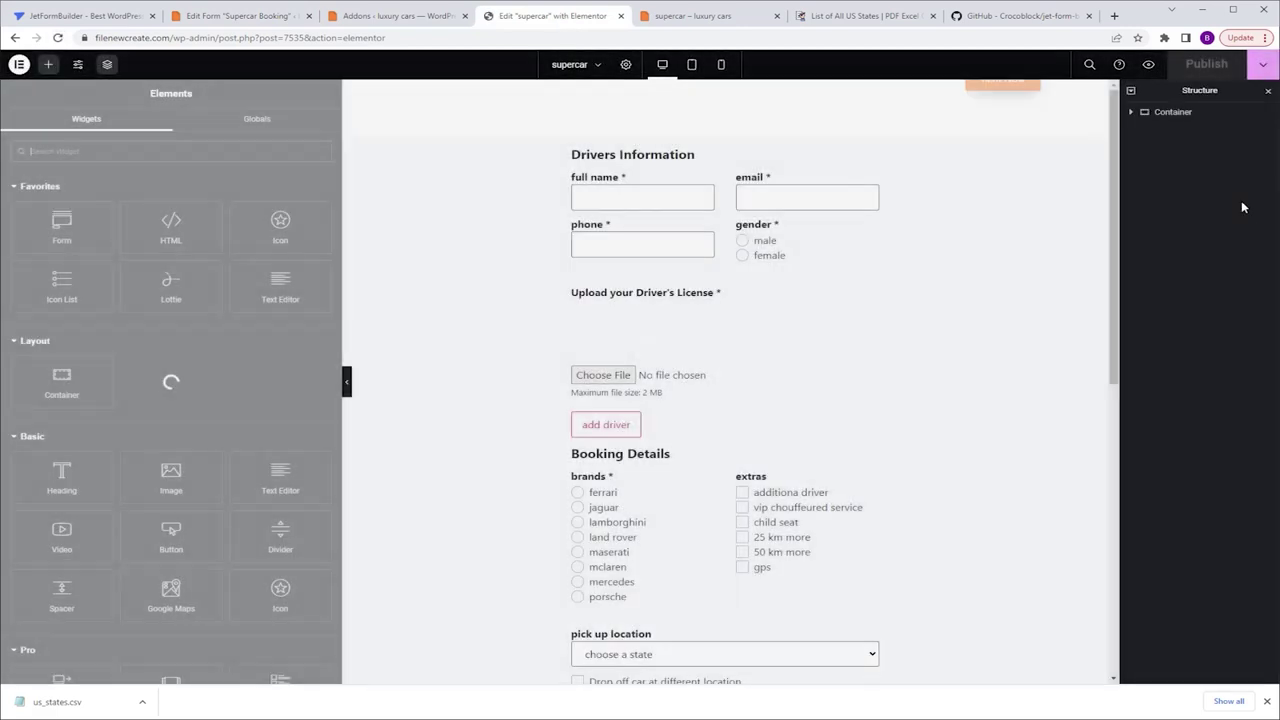
pyautogui.click(1149, 65)
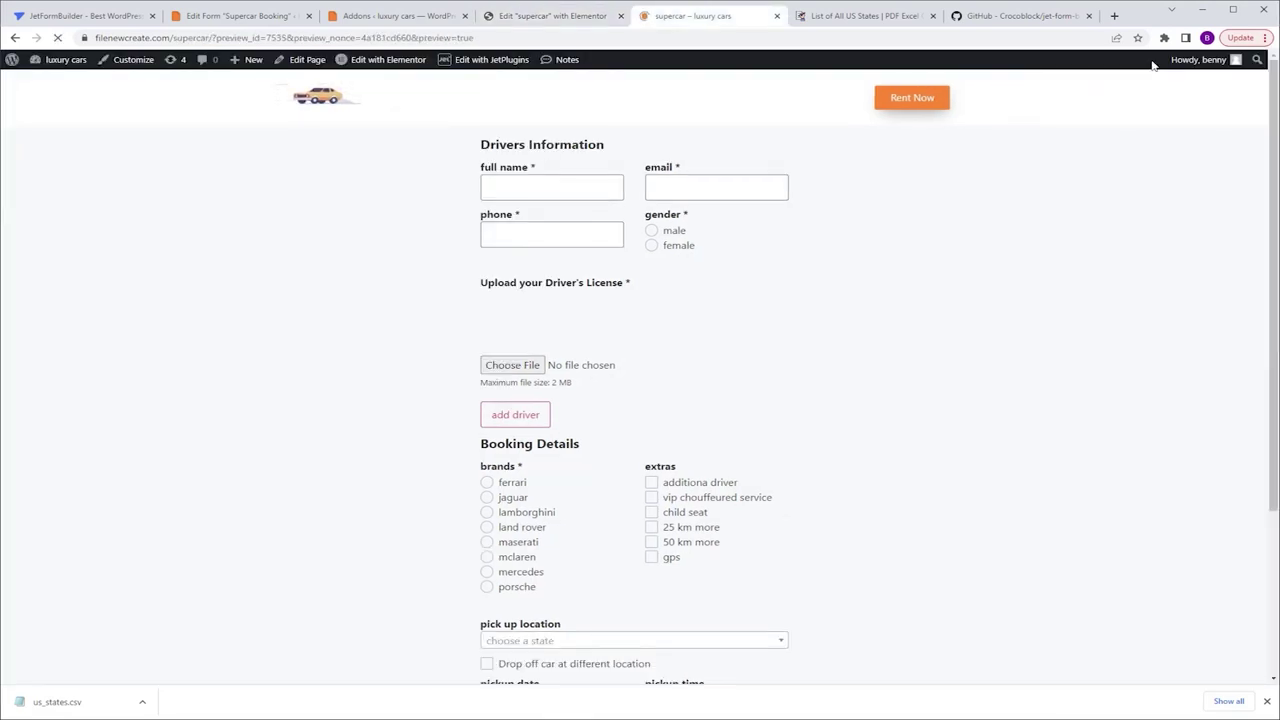
pyautogui.scroll(-3, 1153, 70)
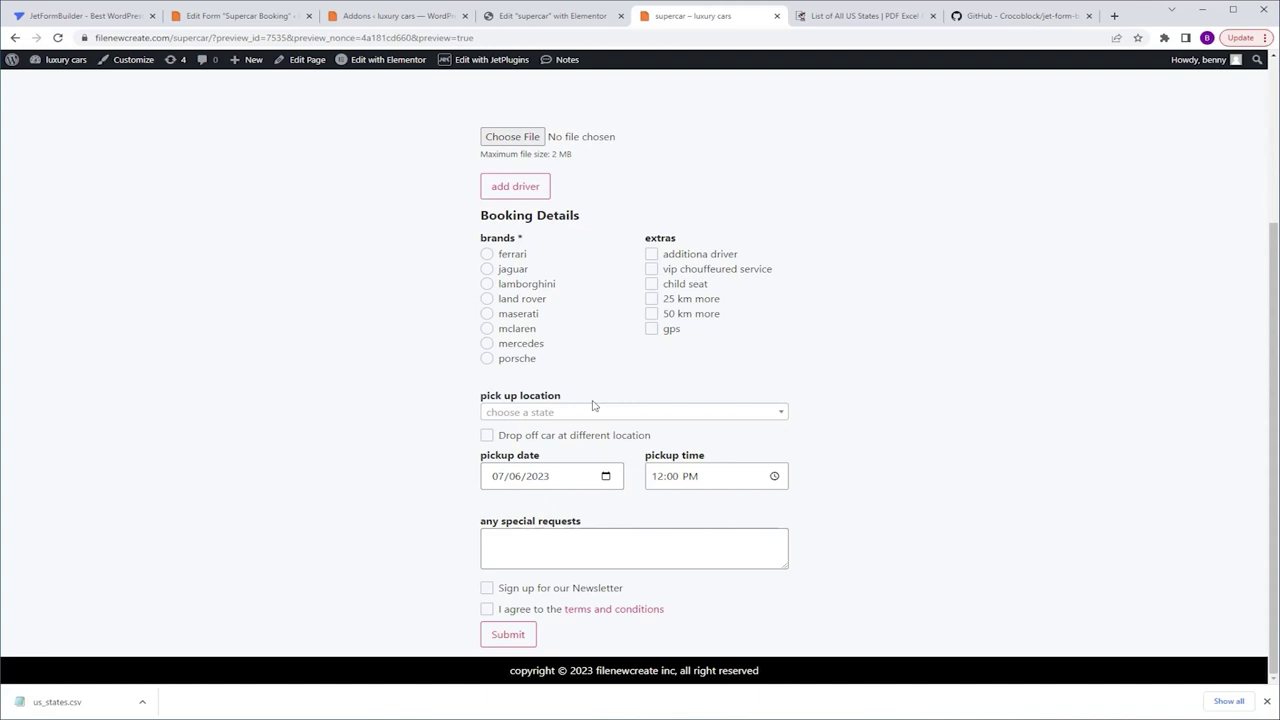
pyautogui.scroll(3, 600, 400)
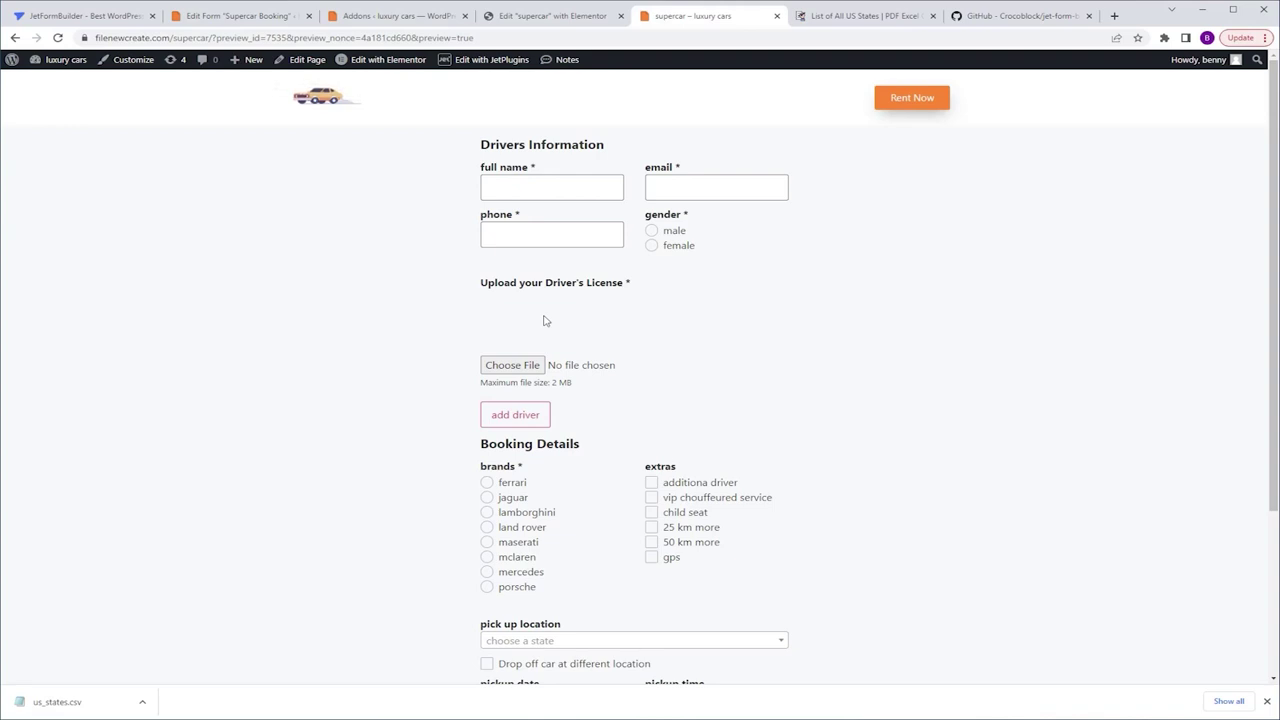
# Load filenewcreate.com/elemento-code/ in the US states list's browser tab and copy the Jet Form Builder select field CSS.
pyautogui.click(868, 17)
pyautogui.click(847, 38)
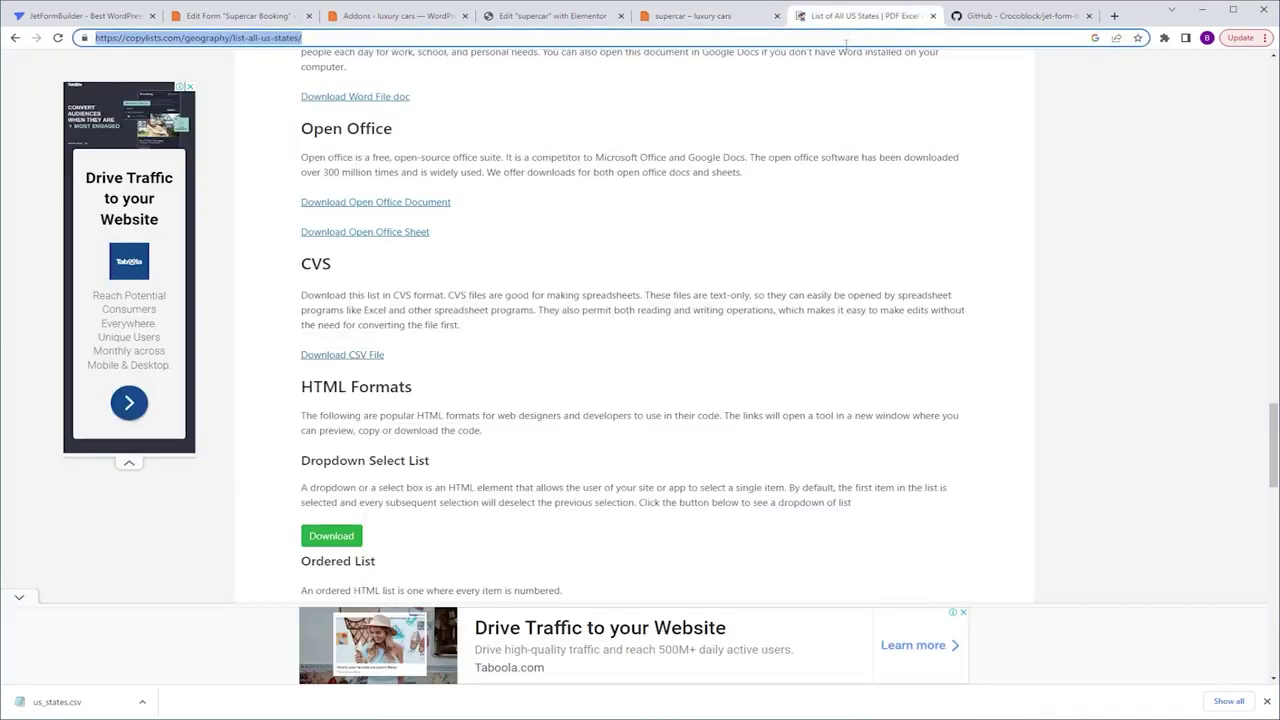
pyautogui.write('https://filenewcreate.com/elemento-code/')
pyautogui.press('Return')
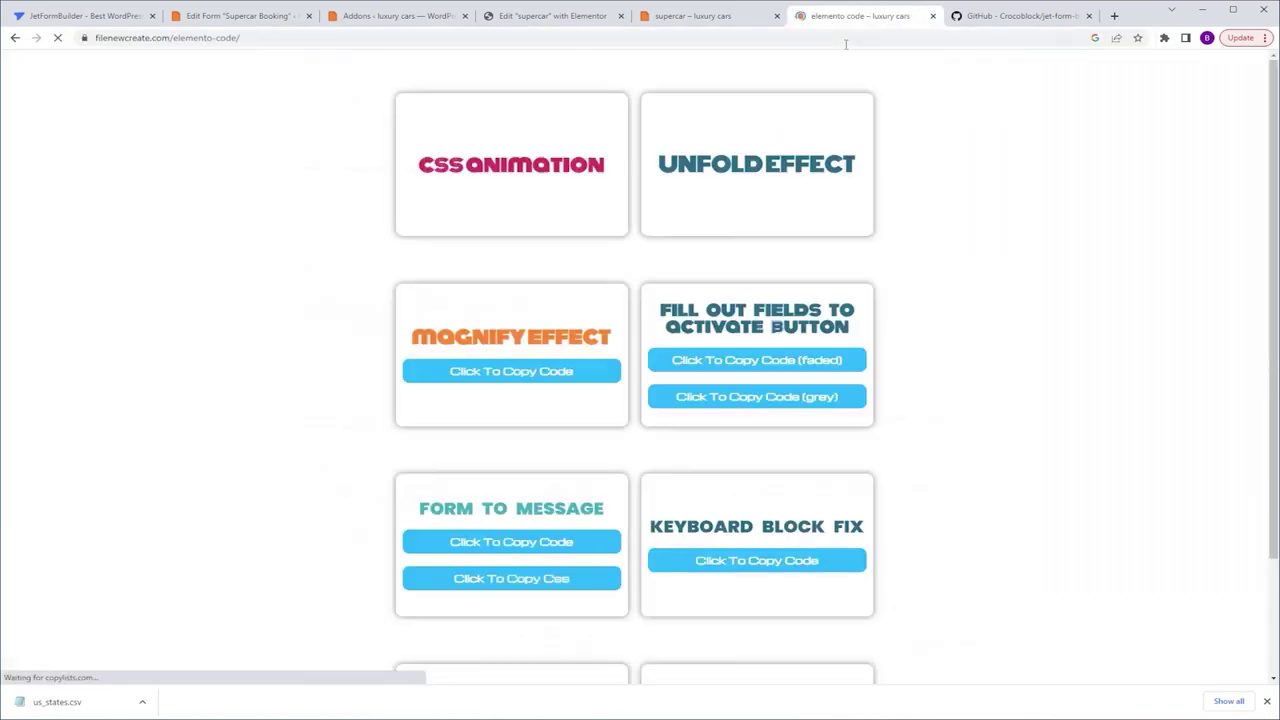
pyautogui.scroll(-2, 877, 155)
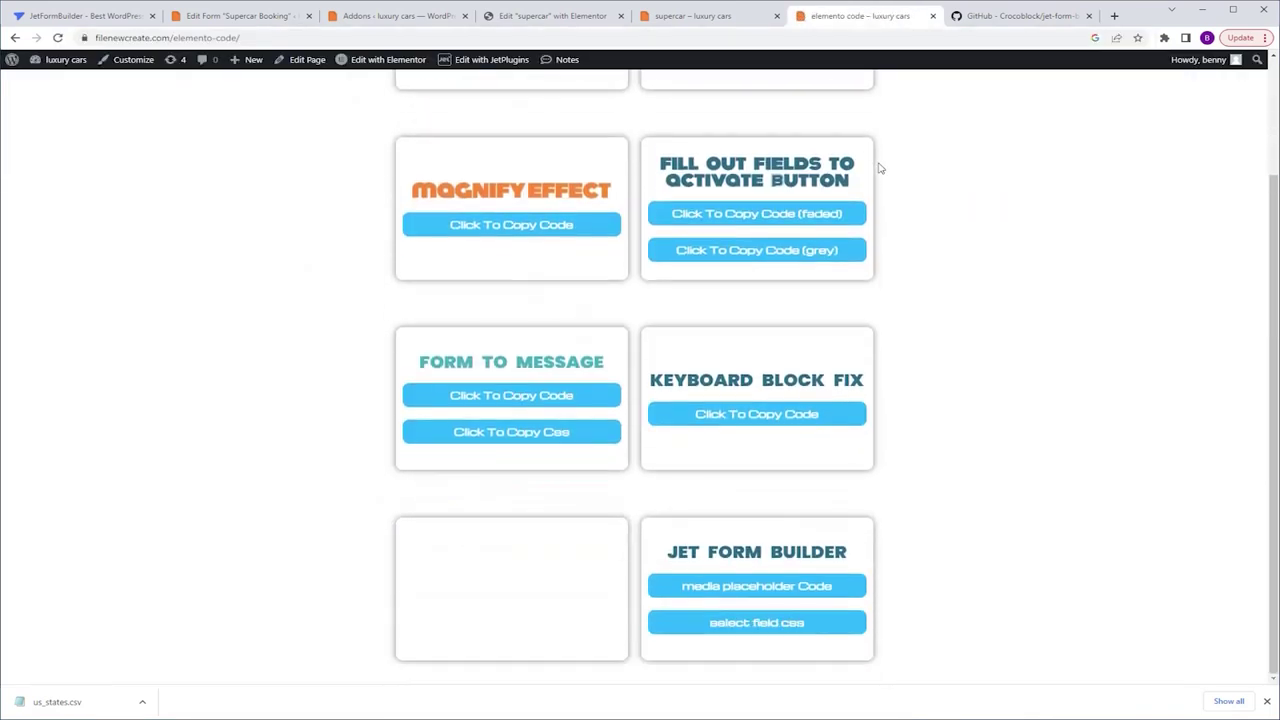
pyautogui.click(757, 624)
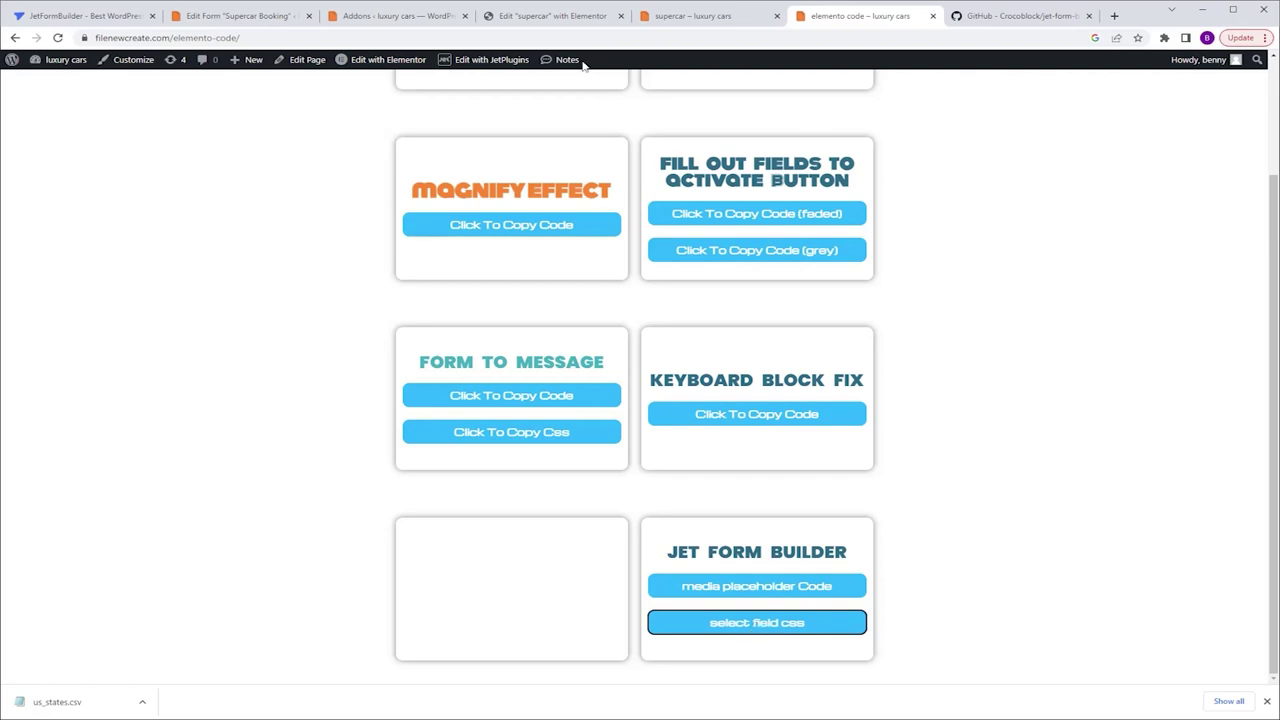
# On the supercar page in Elementor, paste the copied select field CSS into the JetForm widget's custom CSS.
pyautogui.click(558, 18)
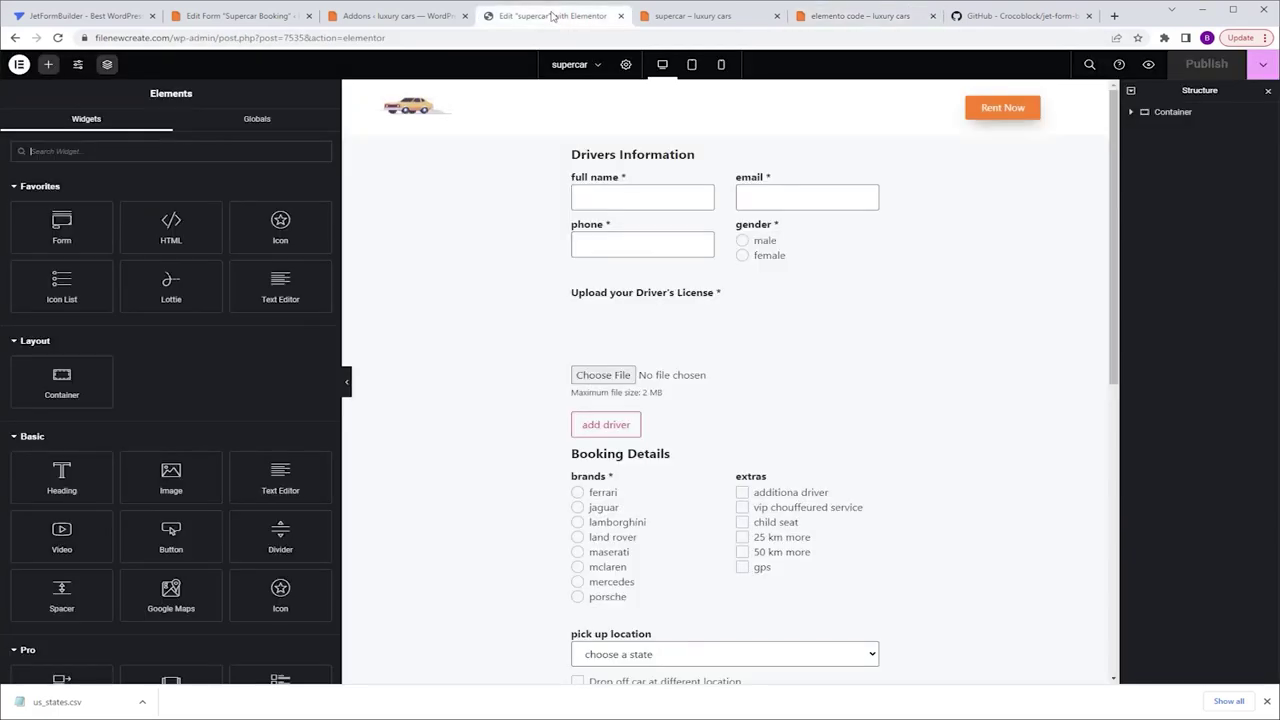
pyautogui.click(763, 334)
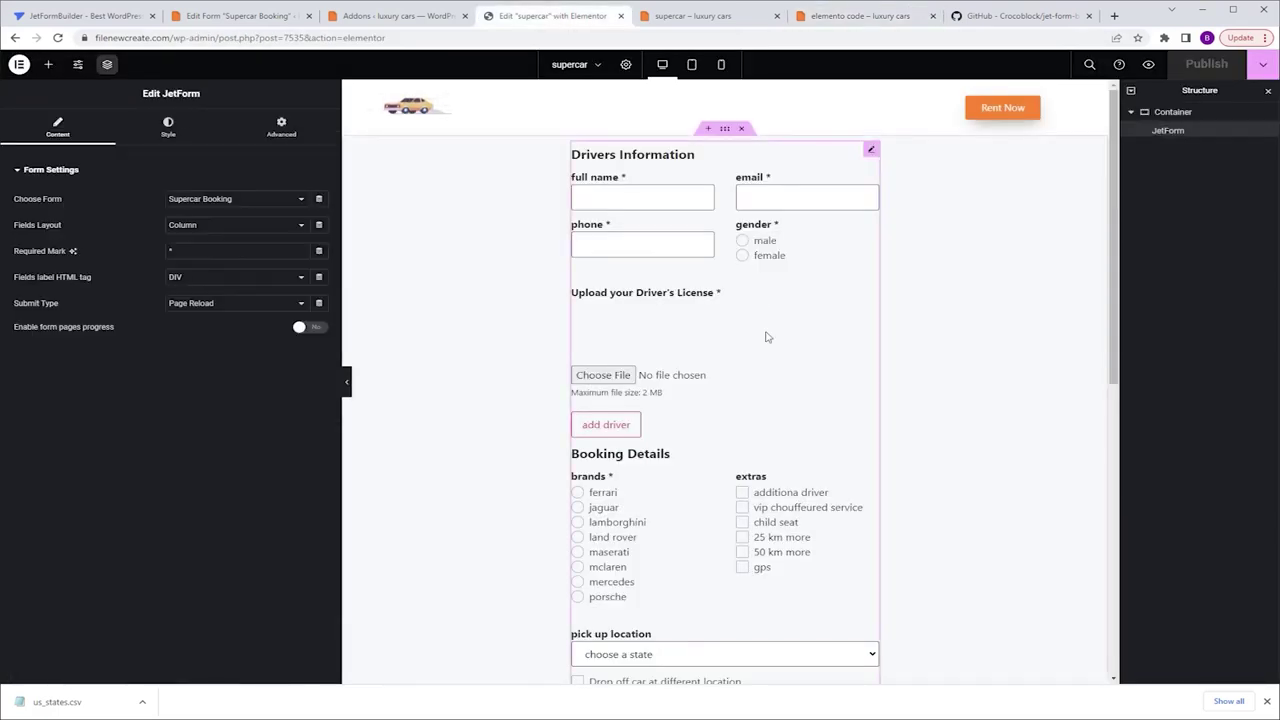
pyautogui.click(281, 126)
pyautogui.scroll(-3, 240, 406)
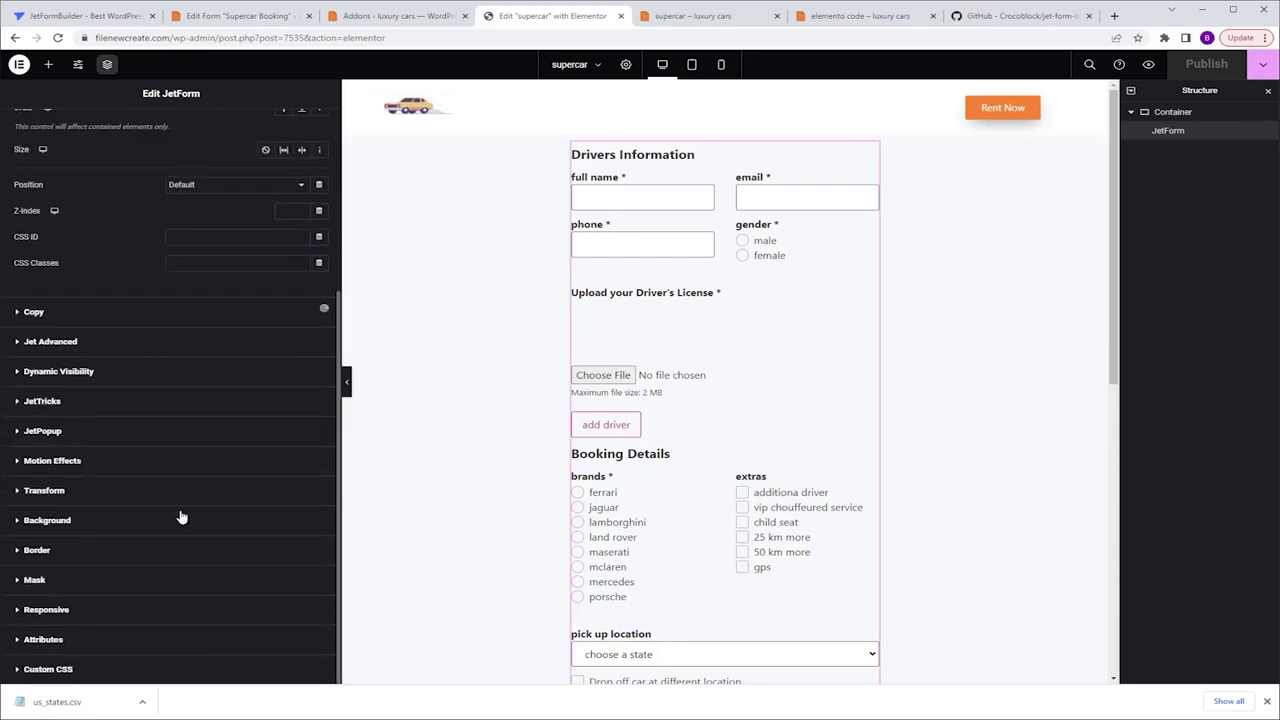
pyautogui.click(129, 669)
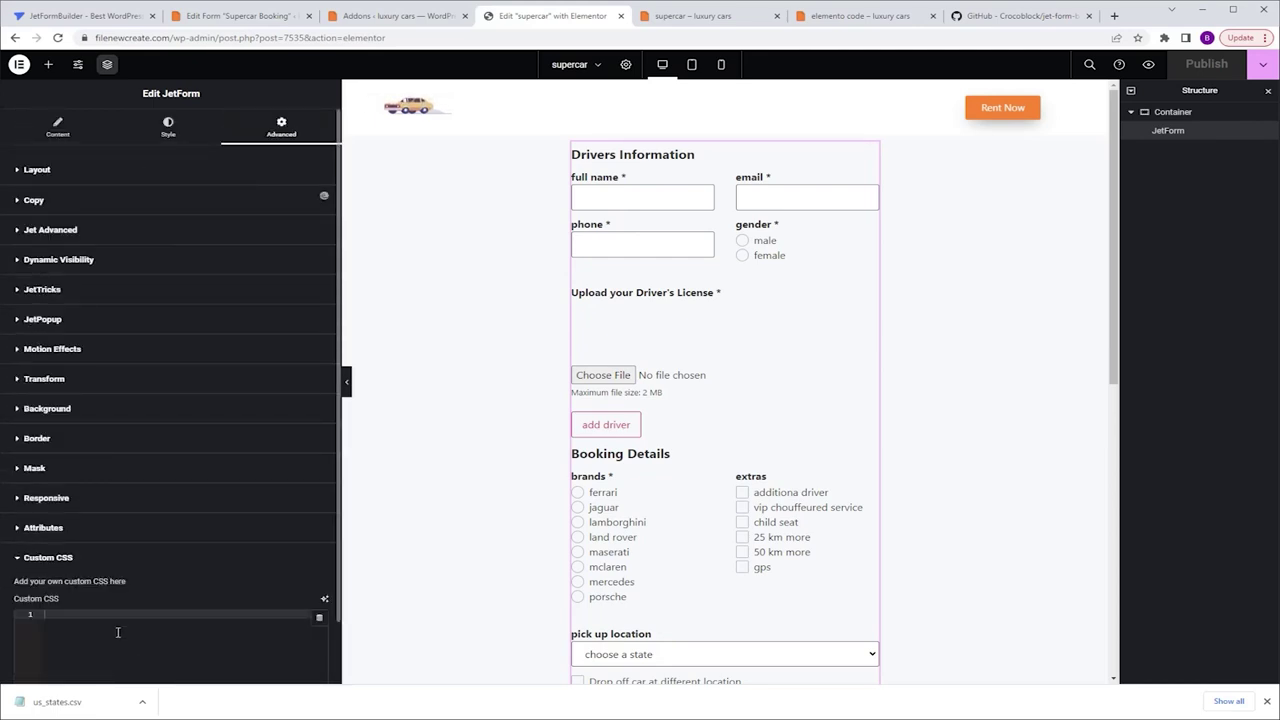
pyautogui.hotkey('ctrl', 'v')
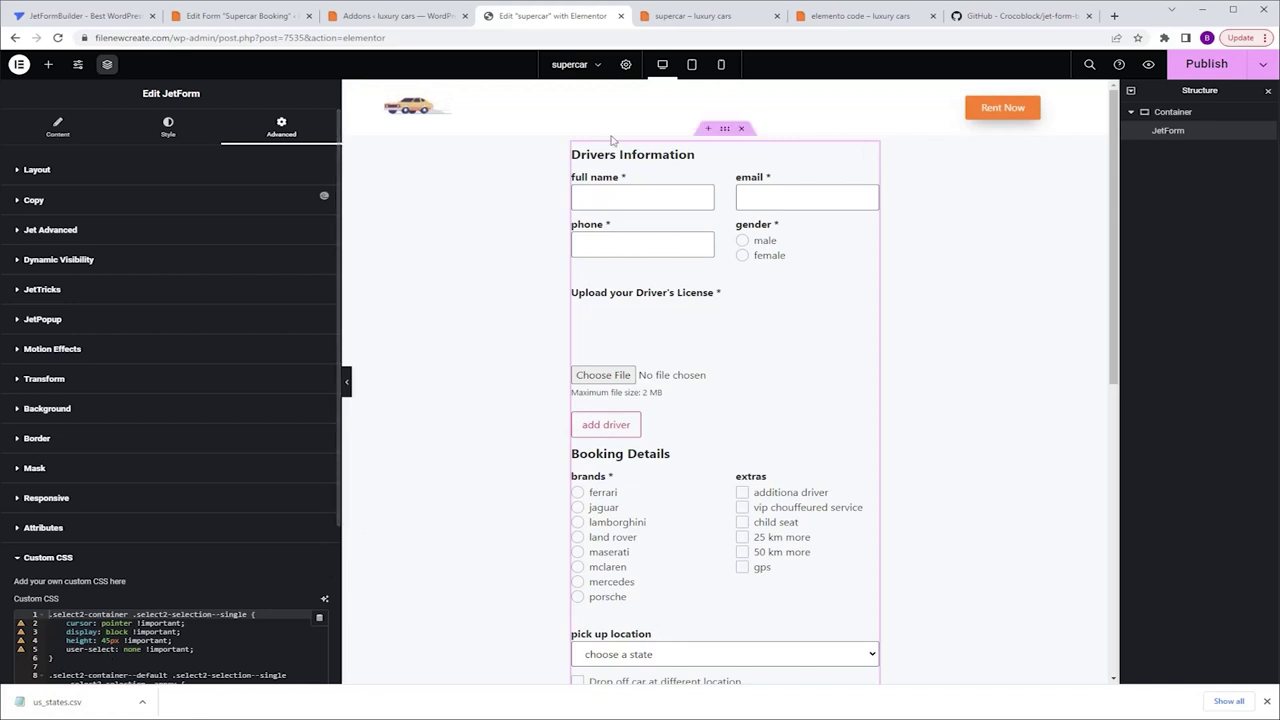
# Place the Jet Form Builder media placeholder code from the elemento code page in an HTML widget below the booking form, publish and preview.
pyautogui.click(860, 16)
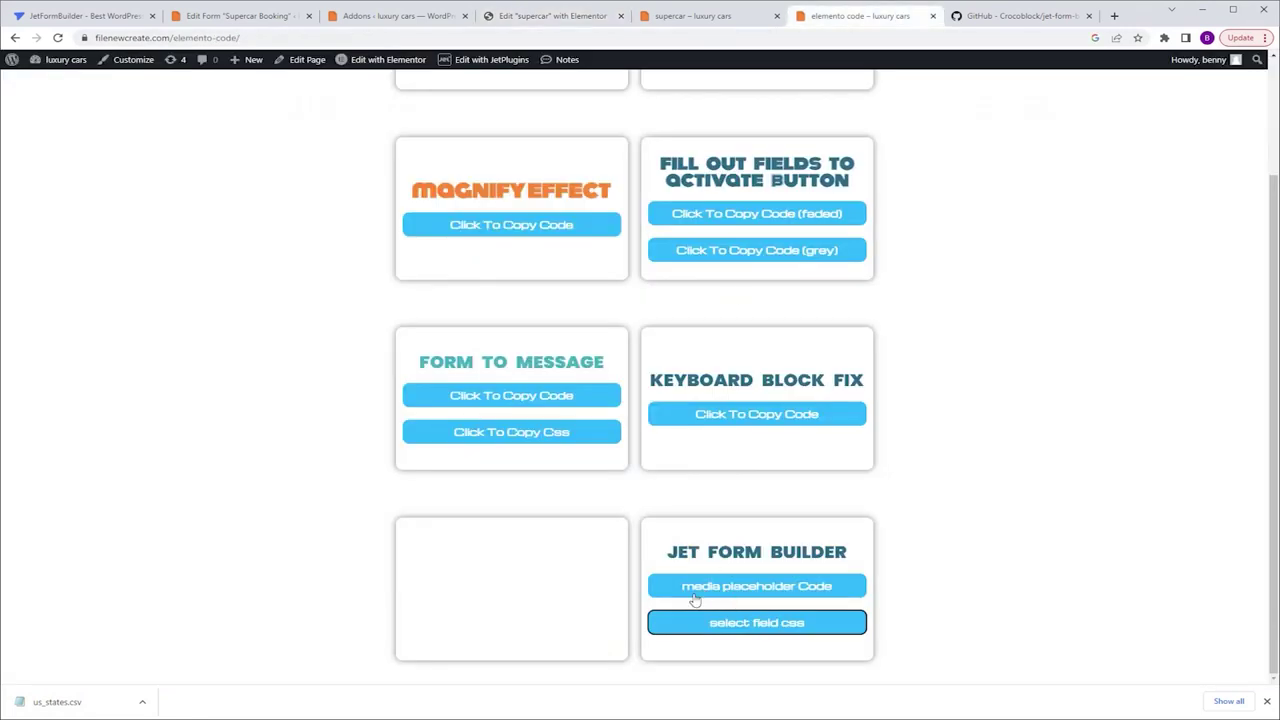
pyautogui.click(762, 585)
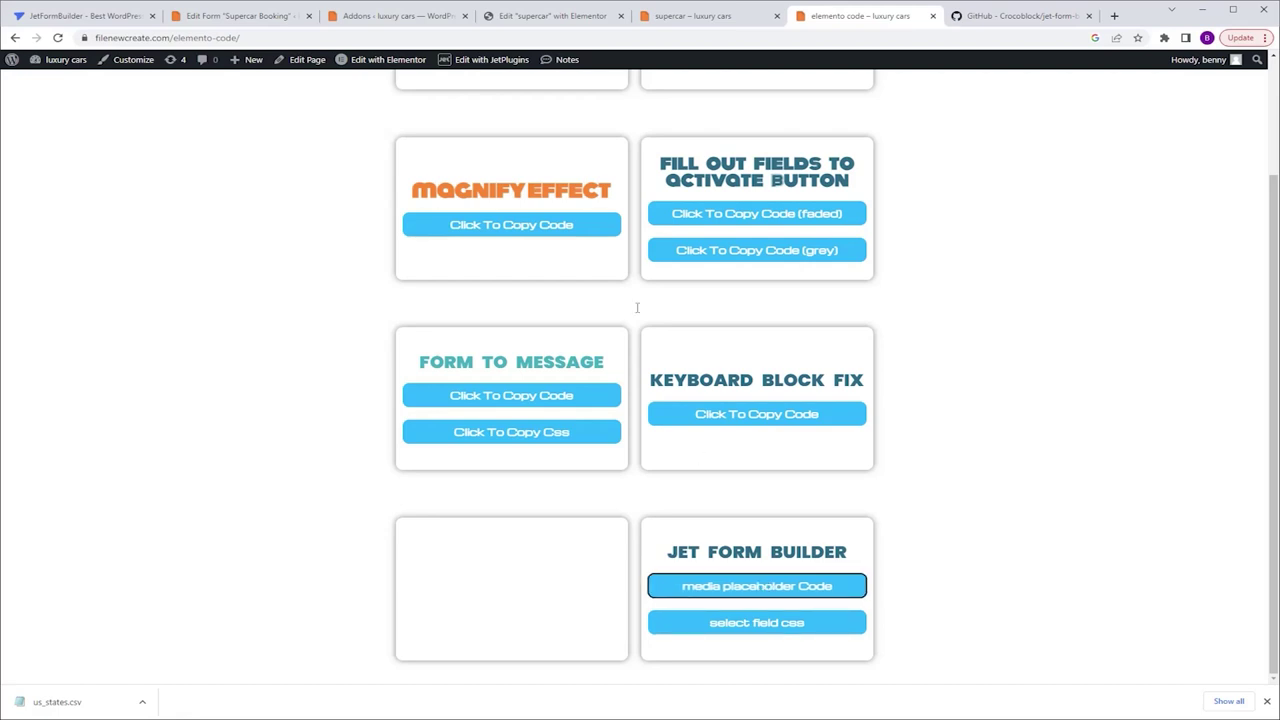
pyautogui.click(523, 16)
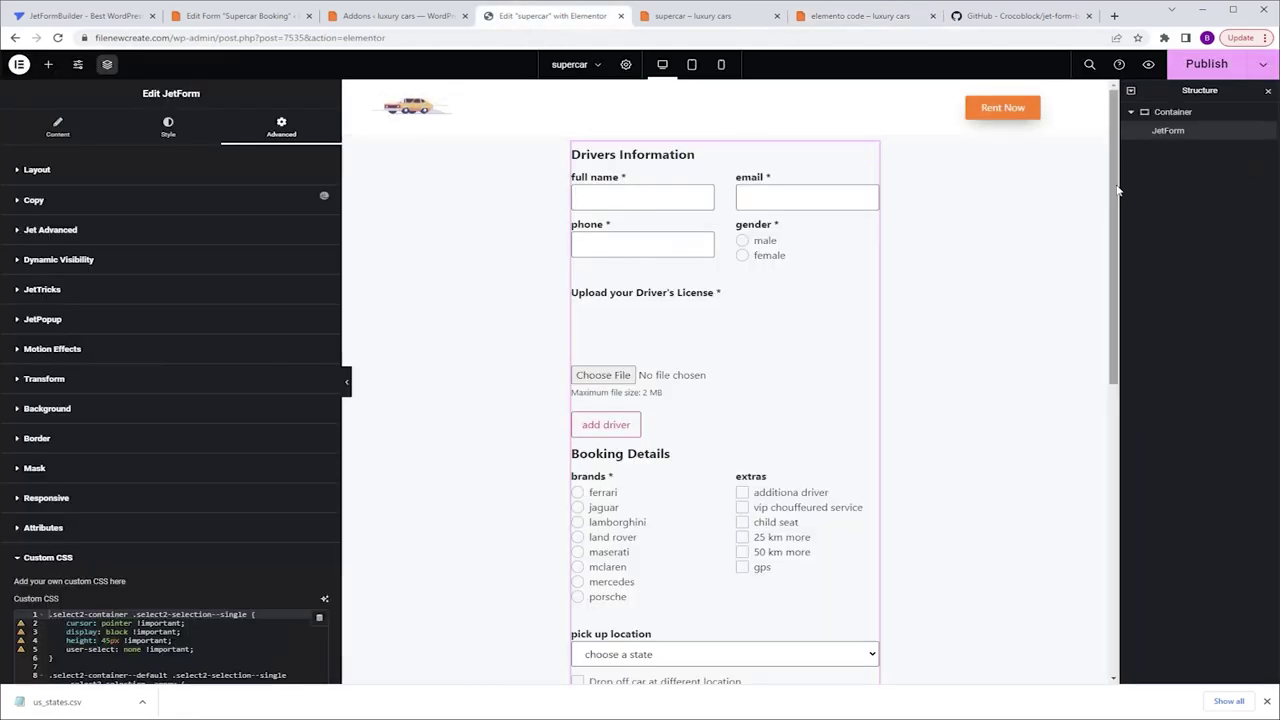
pyautogui.moveTo(1117, 191); pyautogui.dragTo(1091, 594)
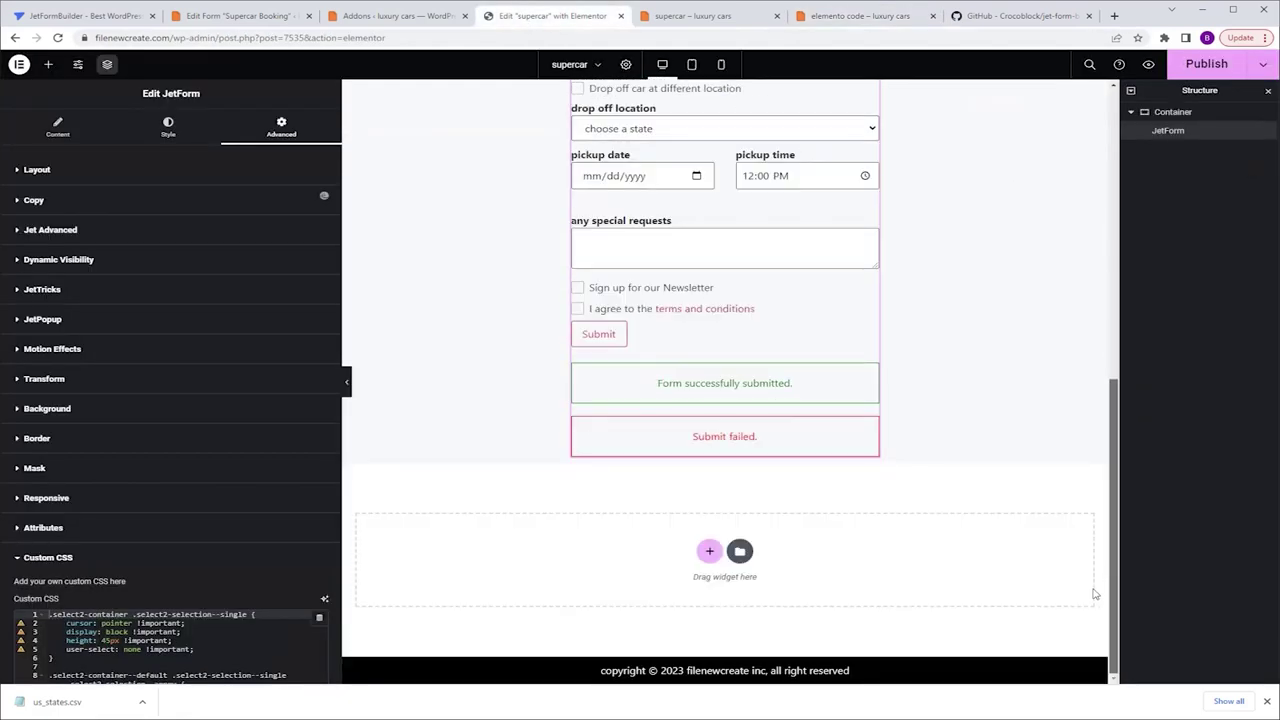
pyautogui.click(47, 64)
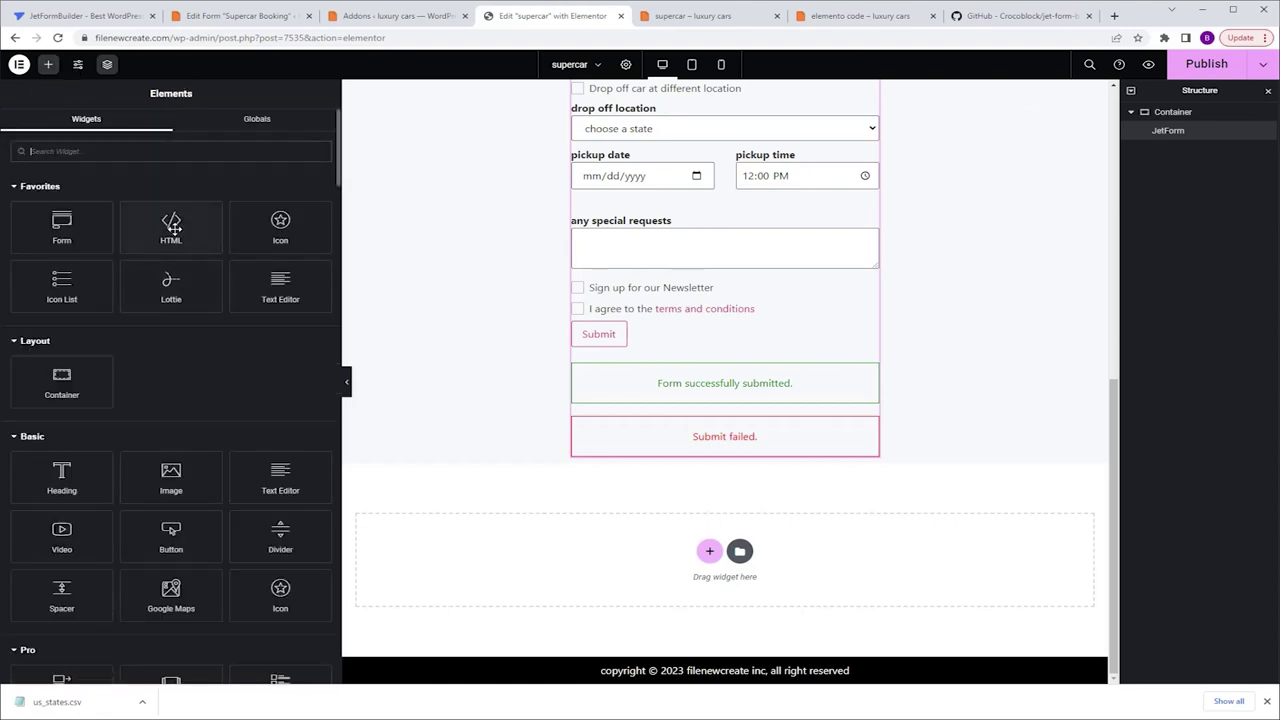
pyautogui.moveTo(171, 228); pyautogui.dragTo(752, 460)
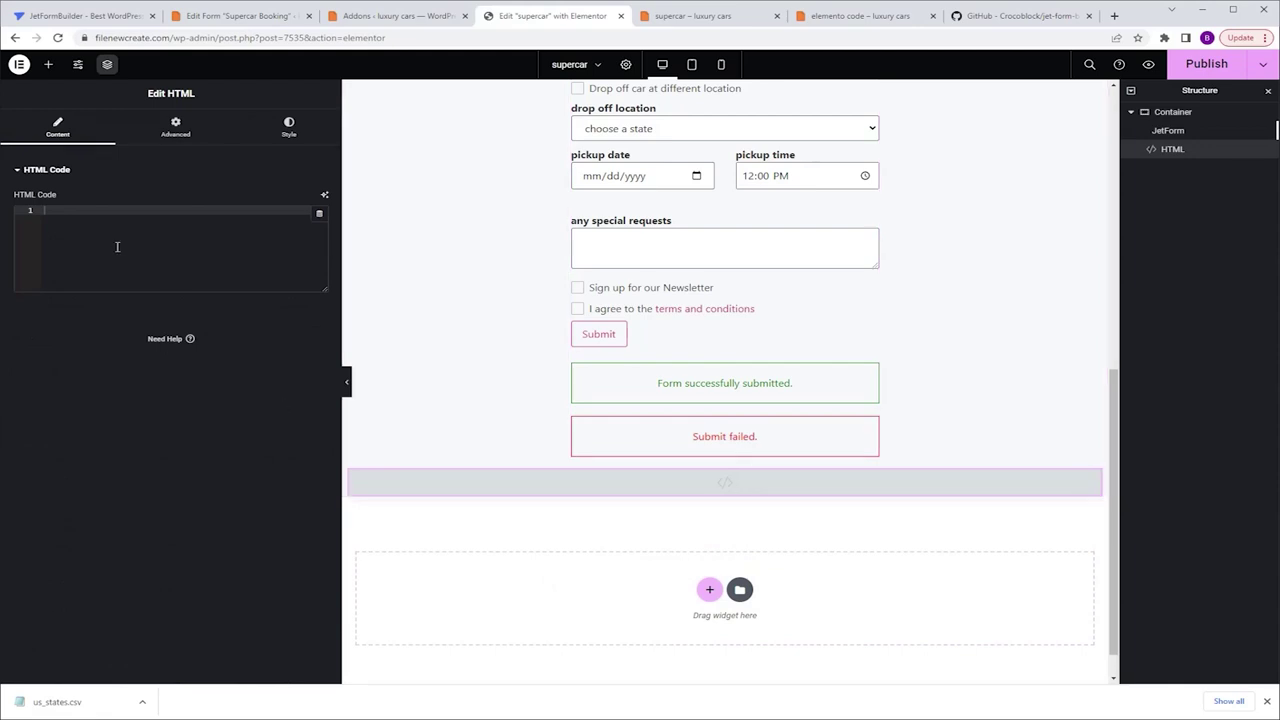
pyautogui.hotkey('ctrl', 'v')
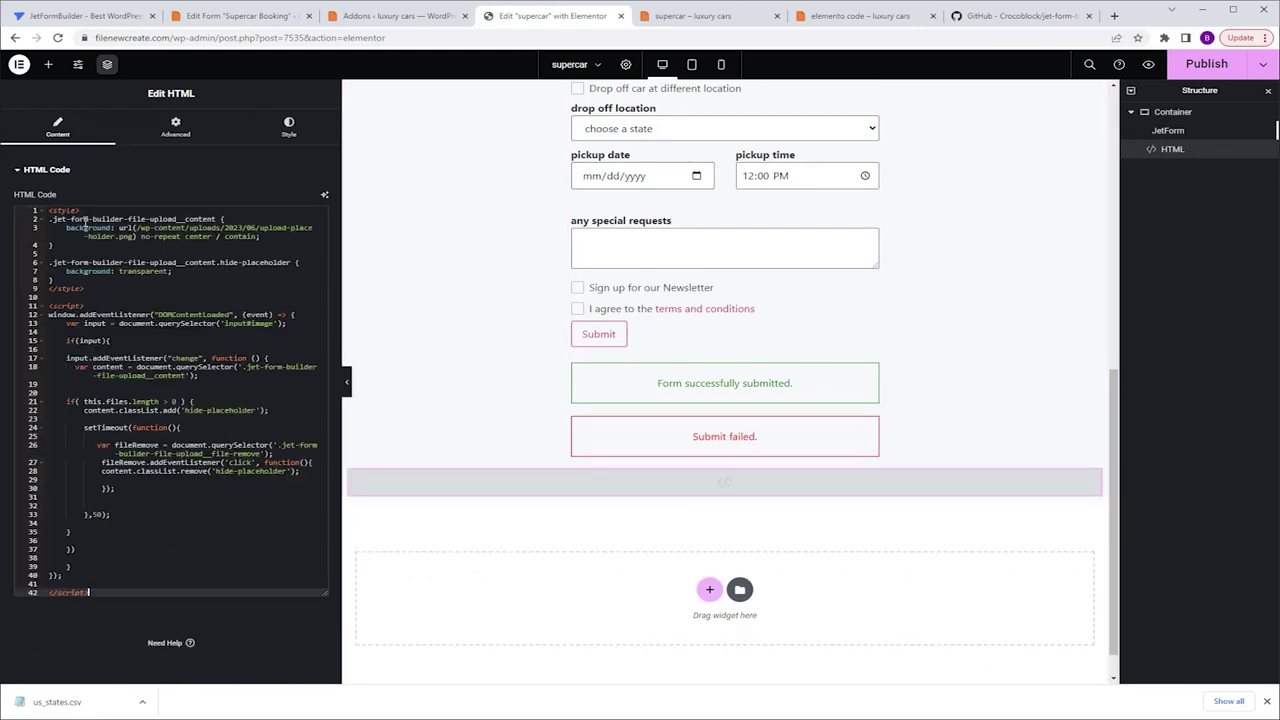
pyautogui.click(1206, 64)
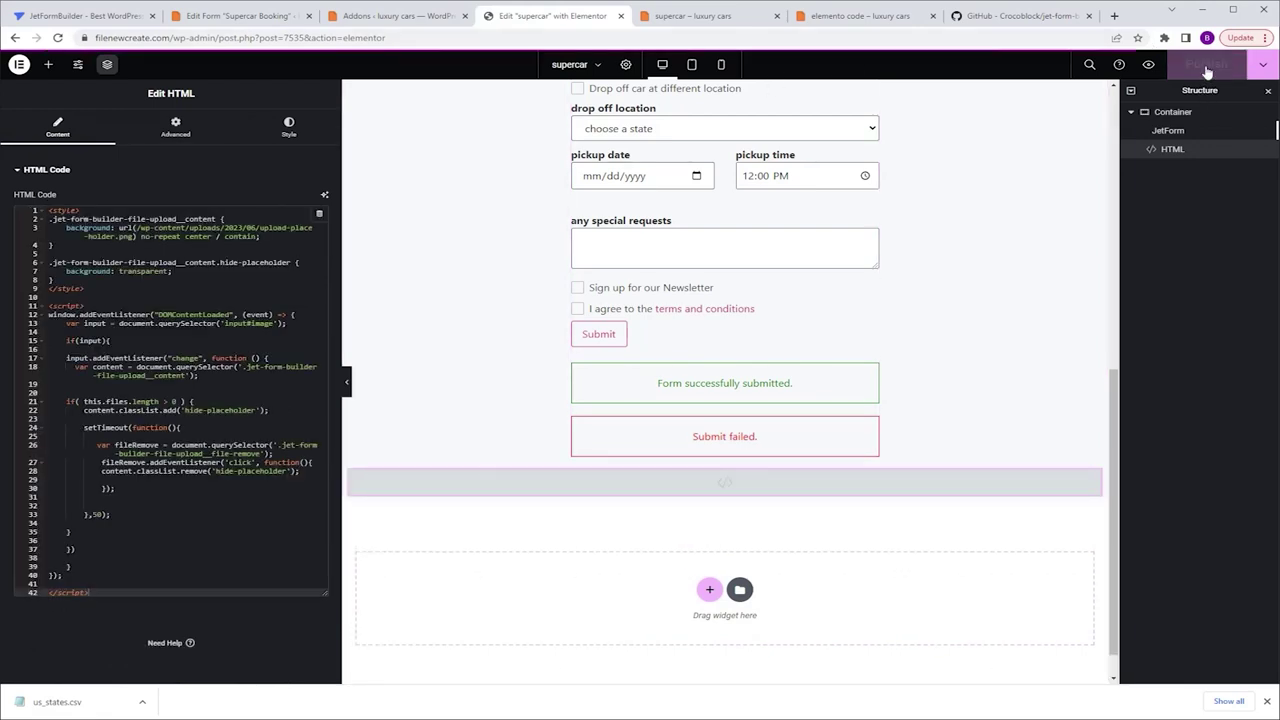
pyautogui.click(1146, 64)
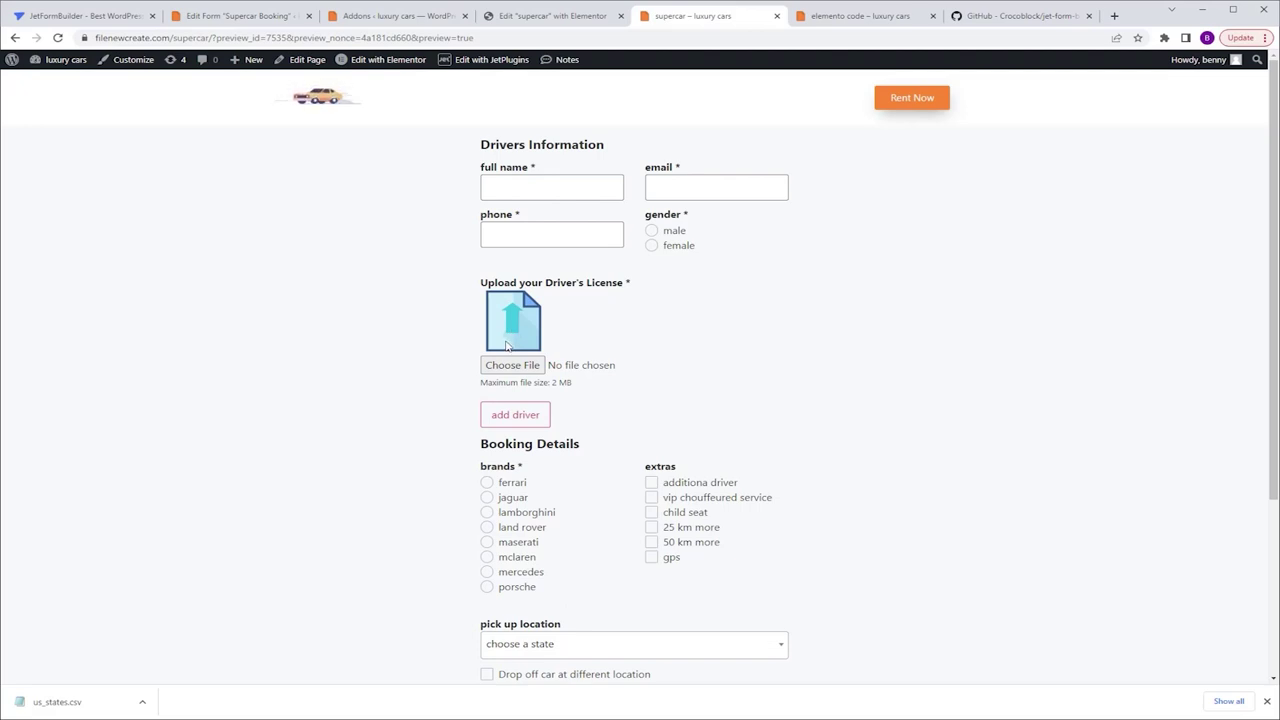
# Open placeholder-icon-15.png in the WordPress media library and copy its file path from /wp-content onward.
pyautogui.click(378, 18)
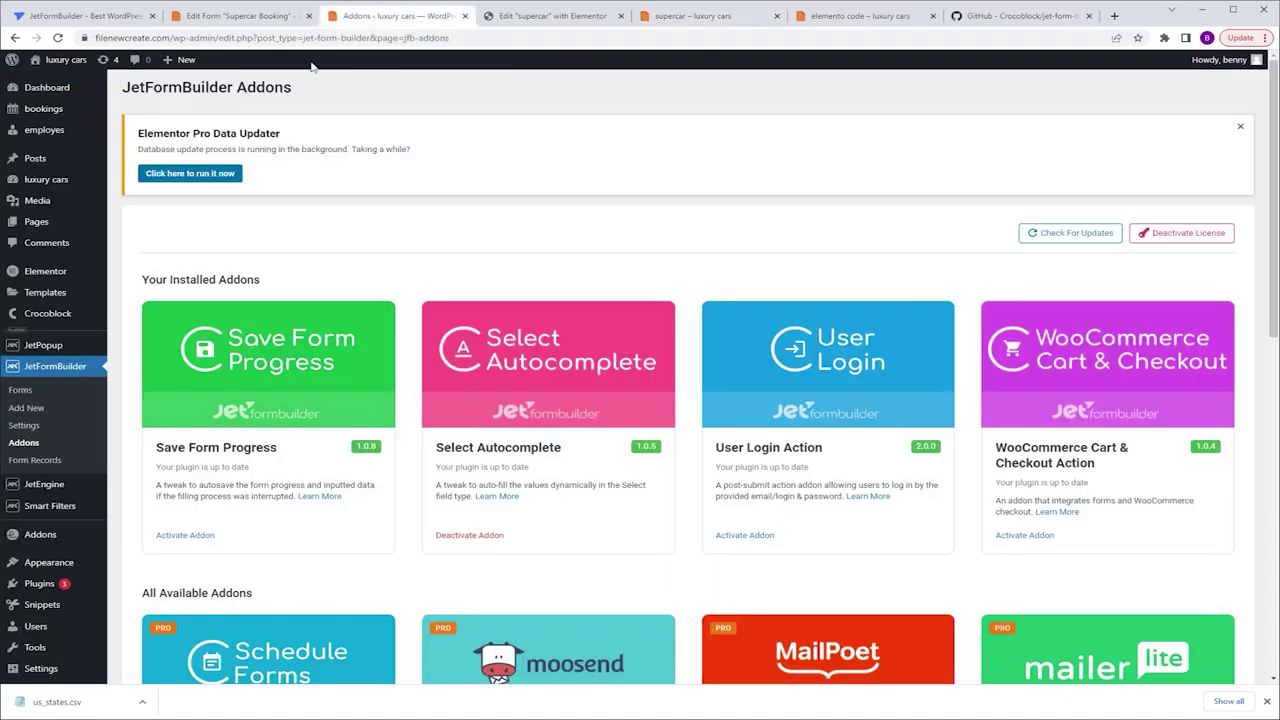
pyautogui.moveTo(40, 204)
pyautogui.click(133, 204)
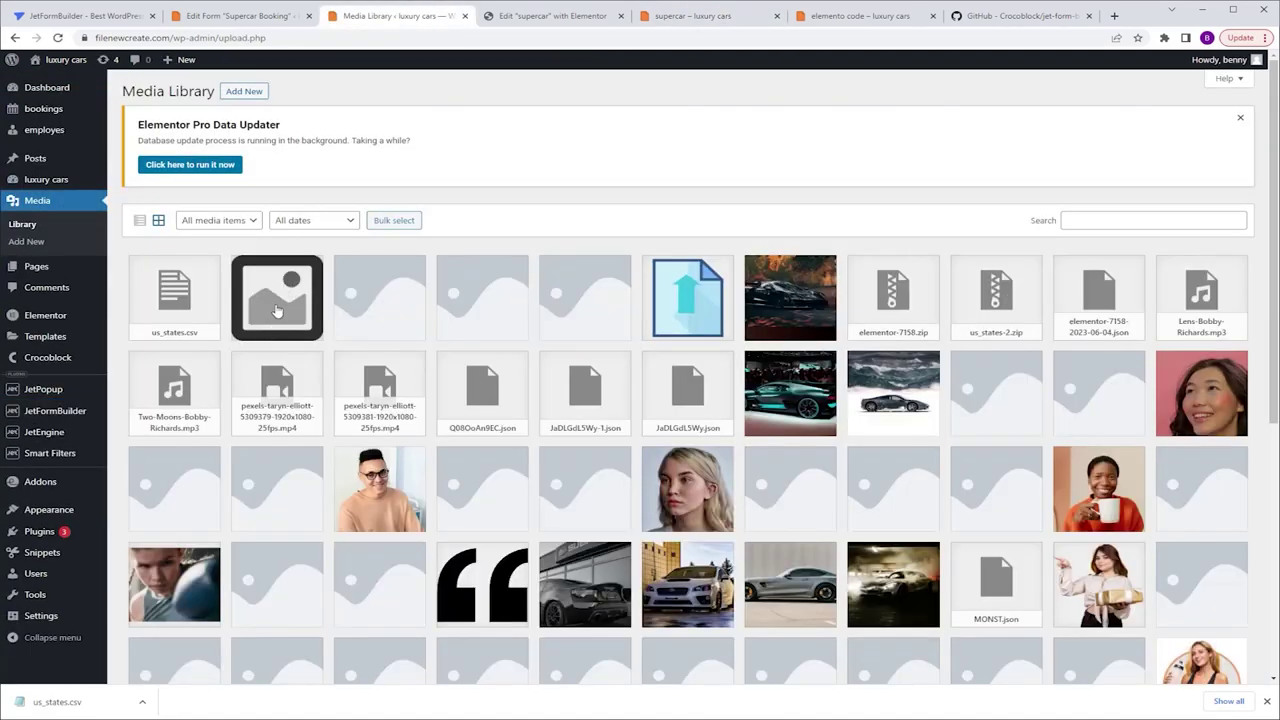
pyautogui.click(272, 304)
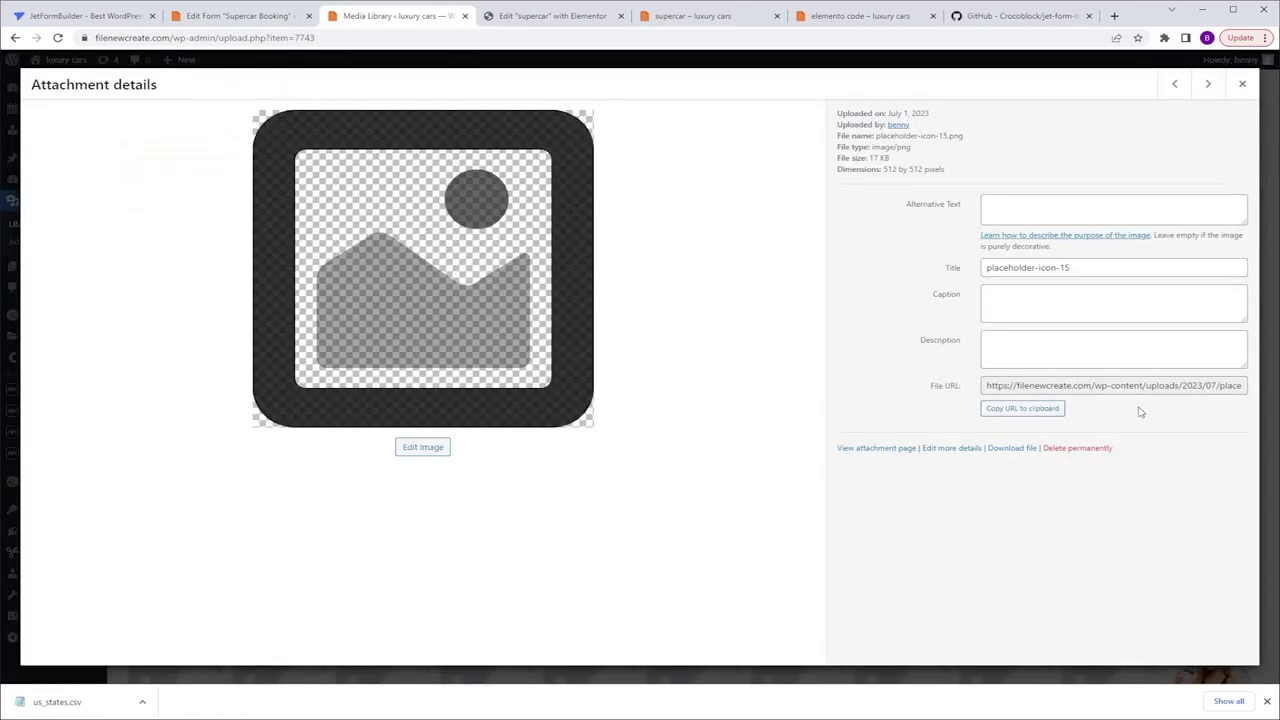
pyautogui.moveTo(1092, 385); pyautogui.dragTo(1245, 385)
pyautogui.hotkey('ctrl', 'c')
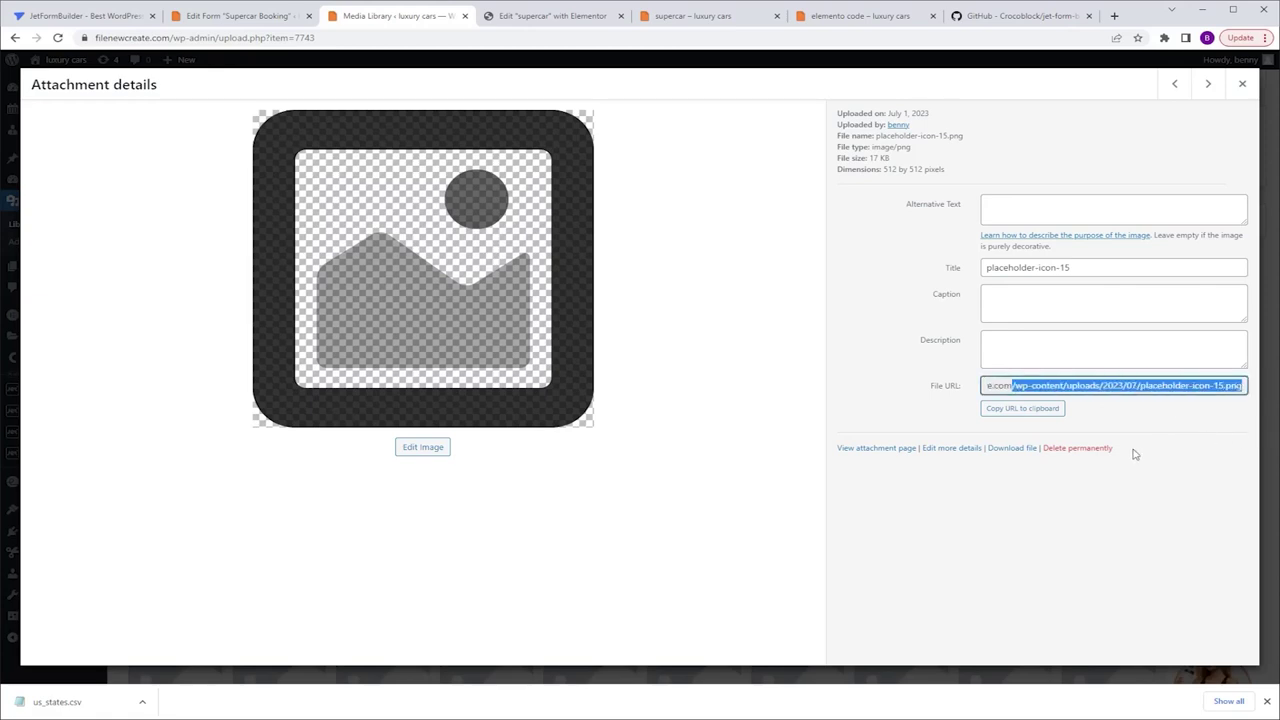
# Replace the background image URL in the HTML widget's code with /wp-content/uploads/2023/07/placeholder-icon-15.png.
pyautogui.click(560, 16)
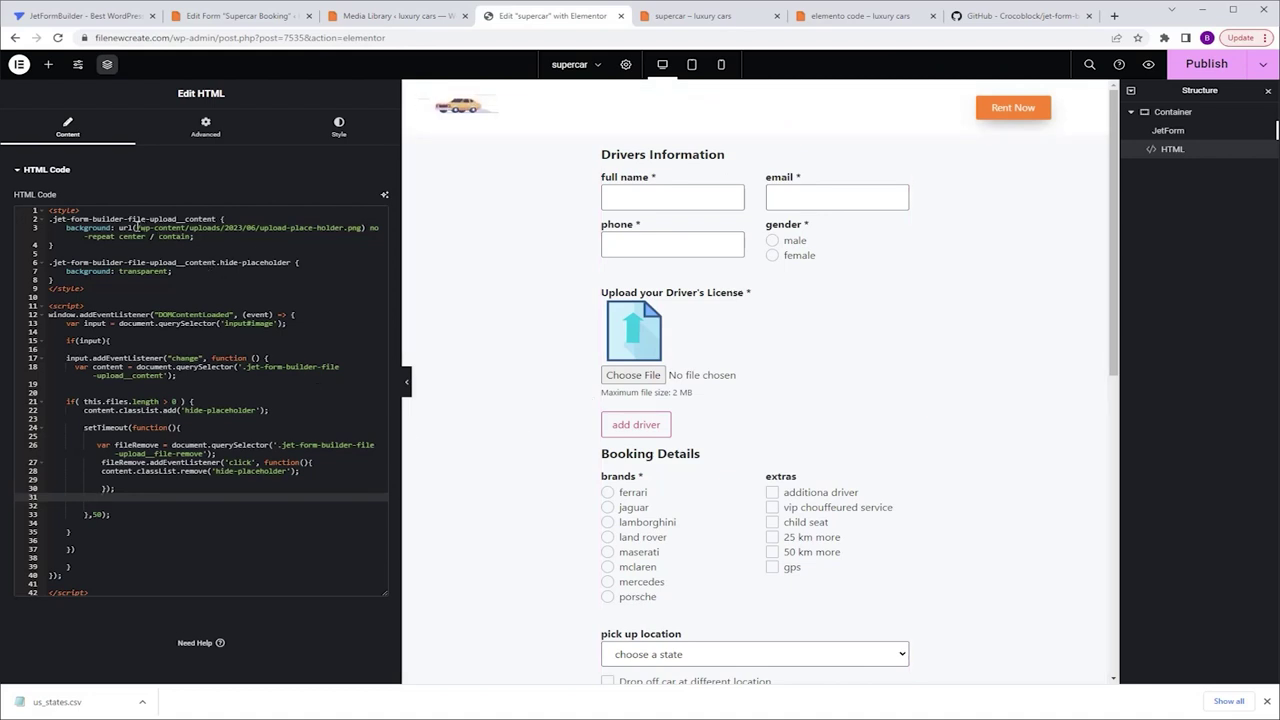
pyautogui.moveTo(136, 227); pyautogui.dragTo(362, 228)
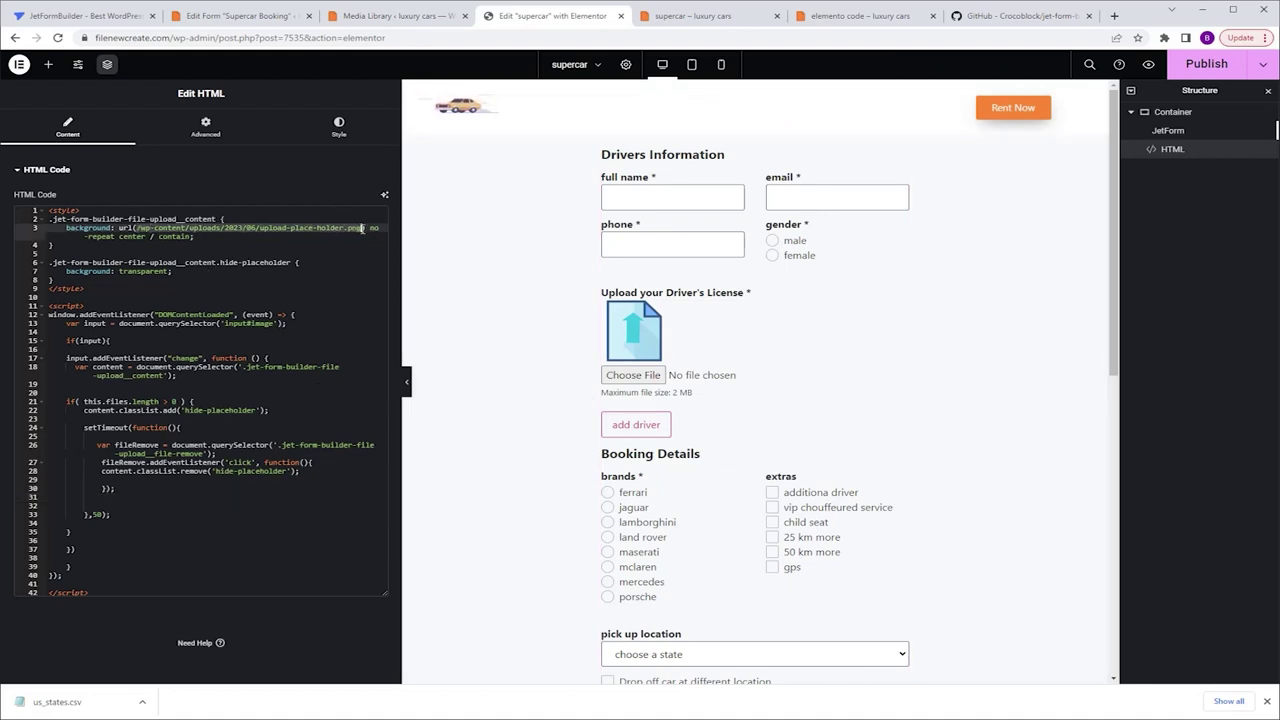
pyautogui.hotkey('ctrl', 'v')
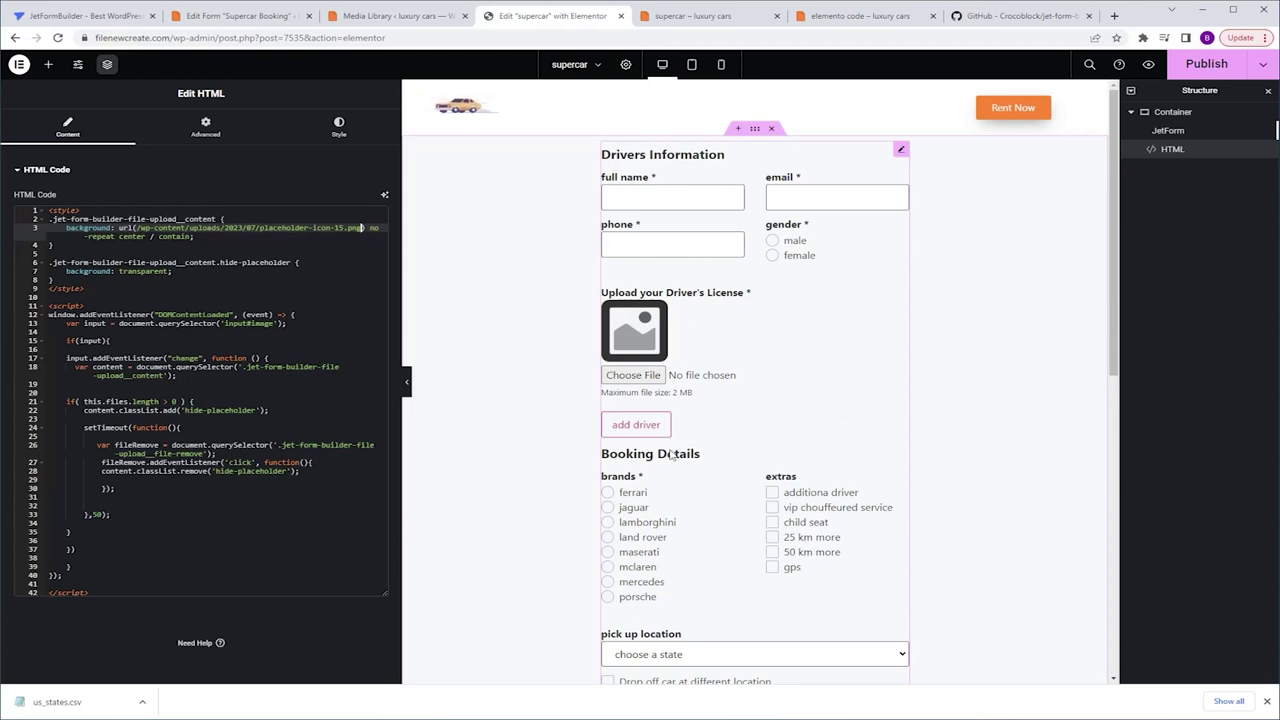
pyautogui.scroll(-3, 675, 435)
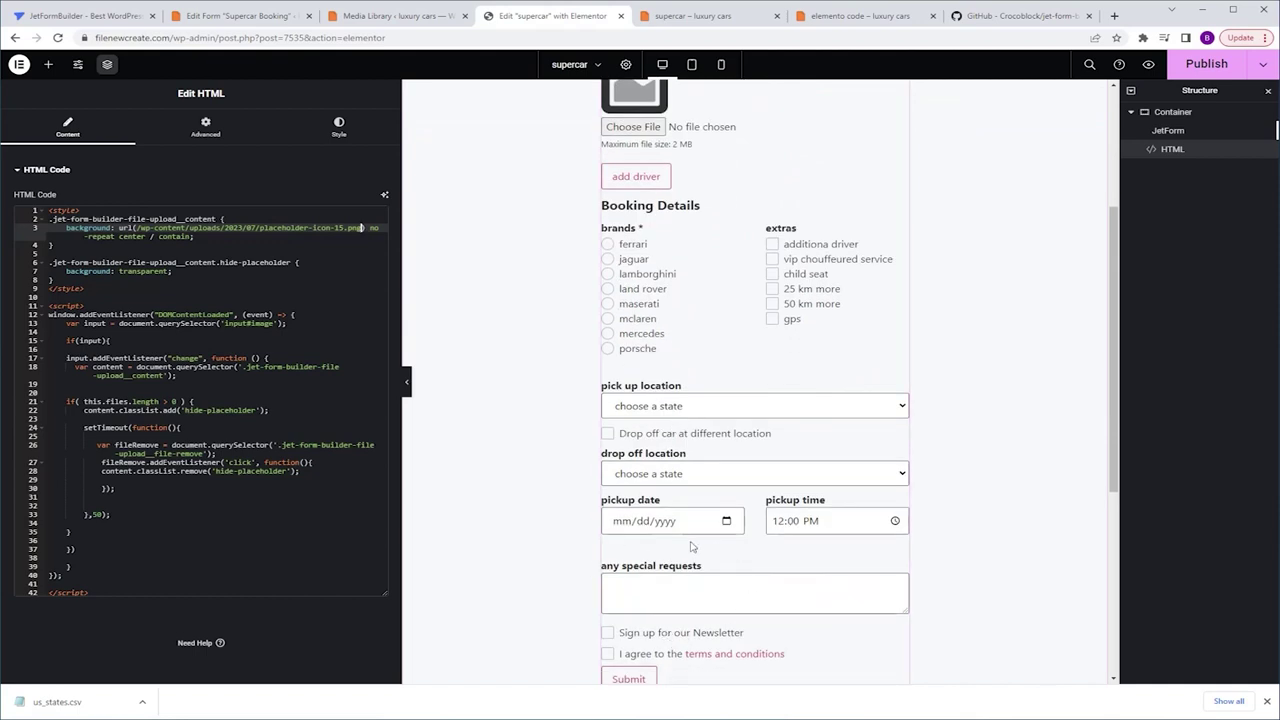
# In the Supercar Booking form editor, insert a Form Page Break after the _adddriver repeater and show its block settings.
pyautogui.click(274, 18)
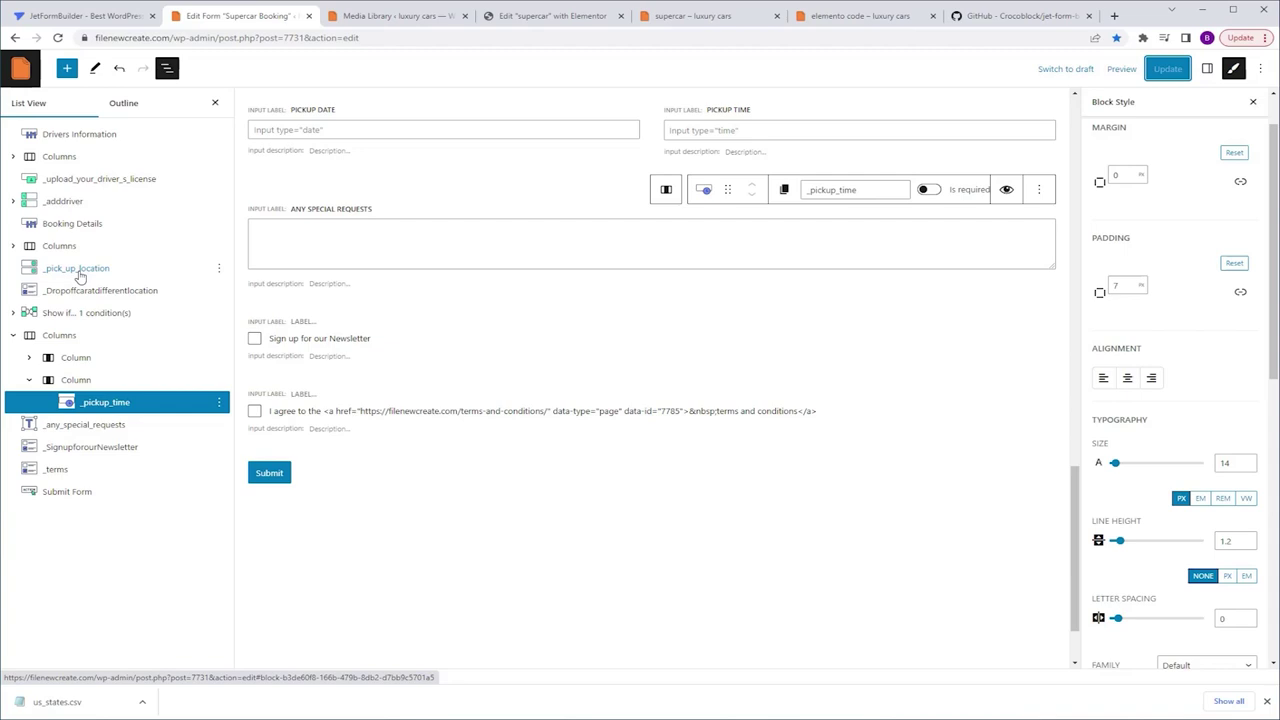
pyautogui.click(68, 201)
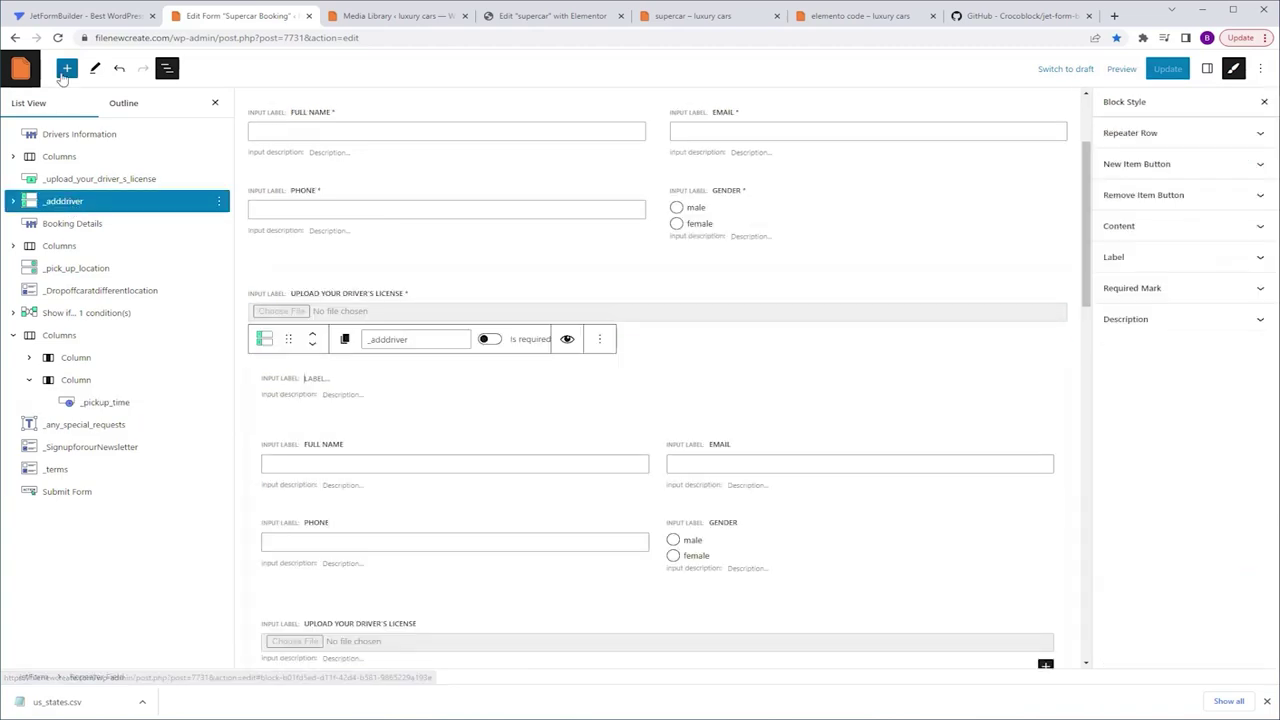
pyautogui.click(64, 72)
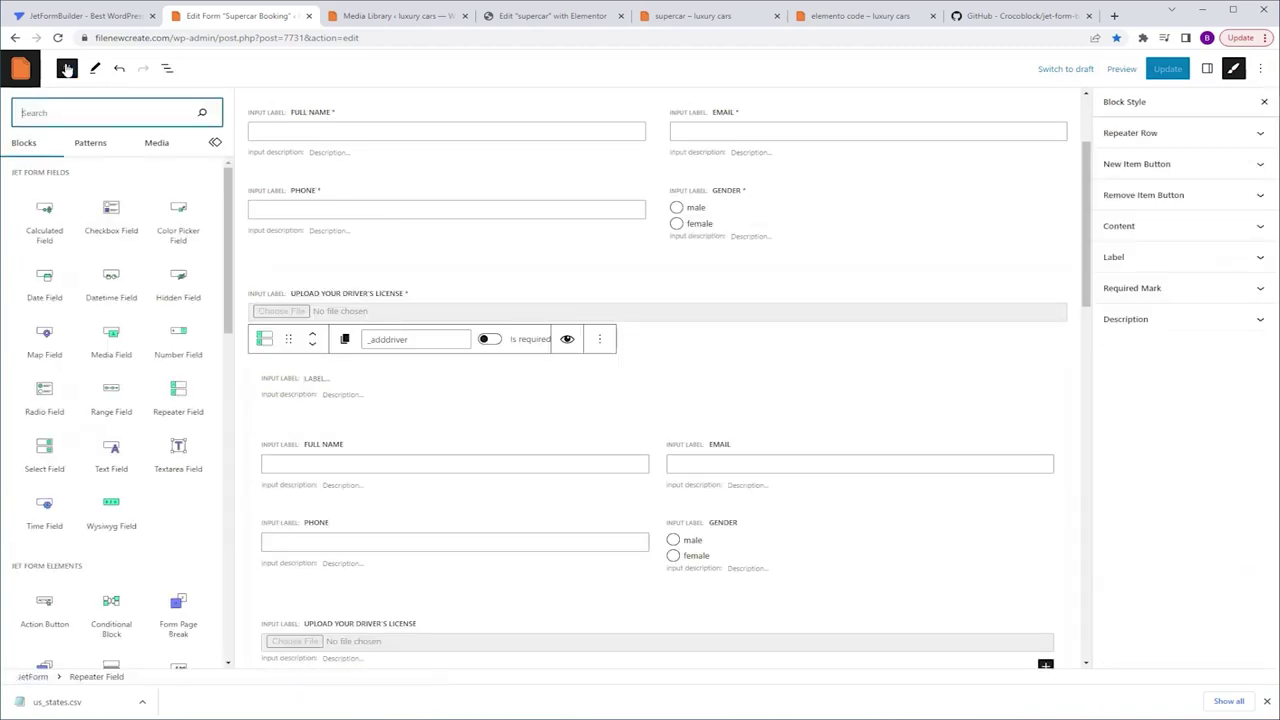
pyautogui.click(176, 604)
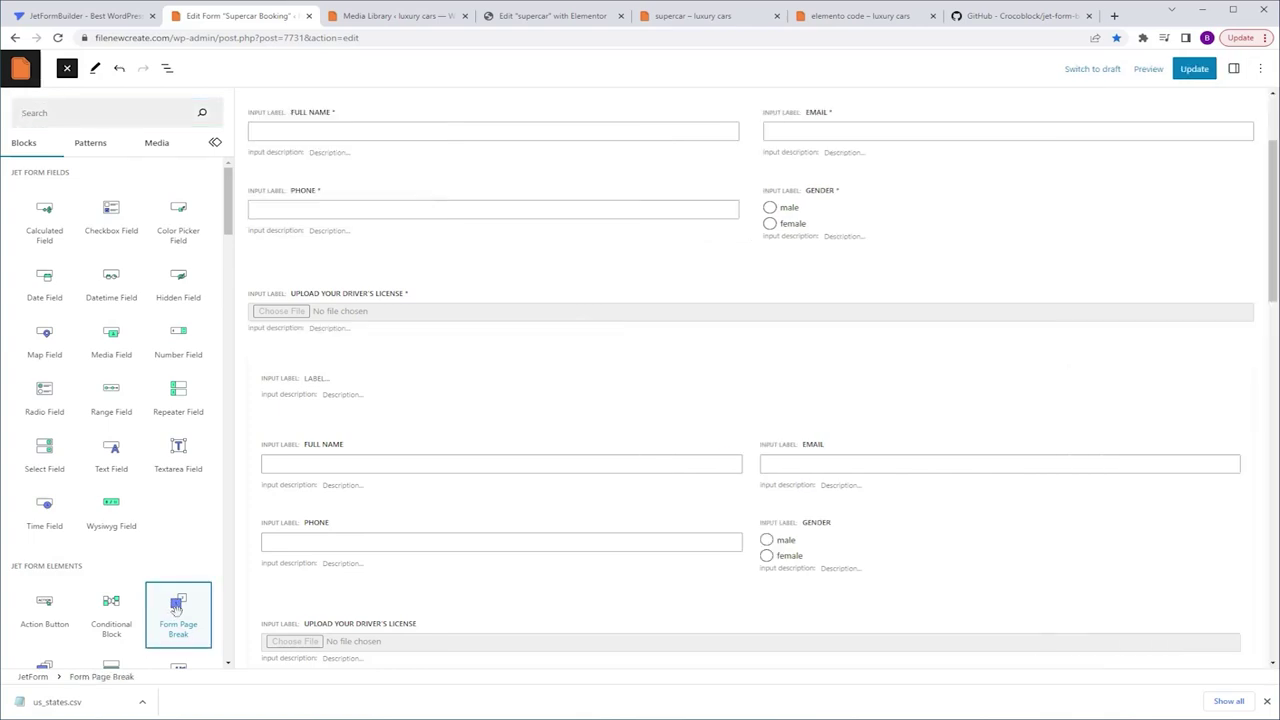
pyautogui.click(167, 69)
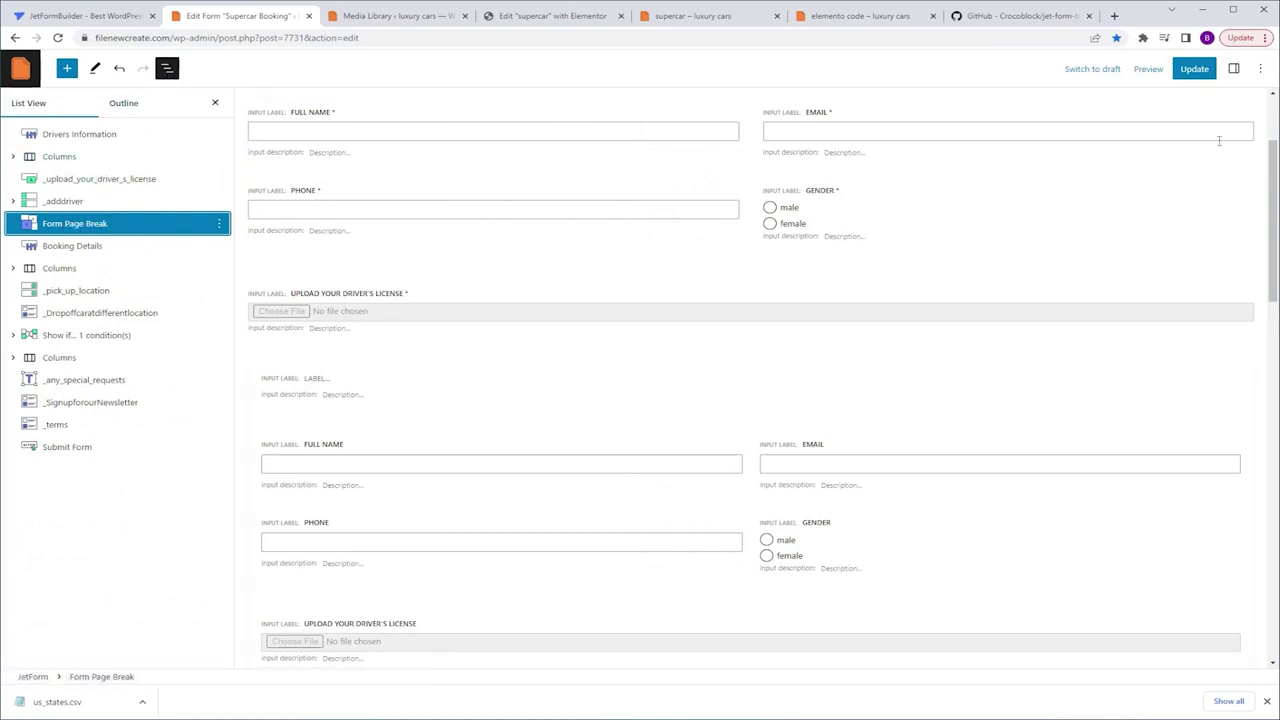
pyautogui.click(1233, 68)
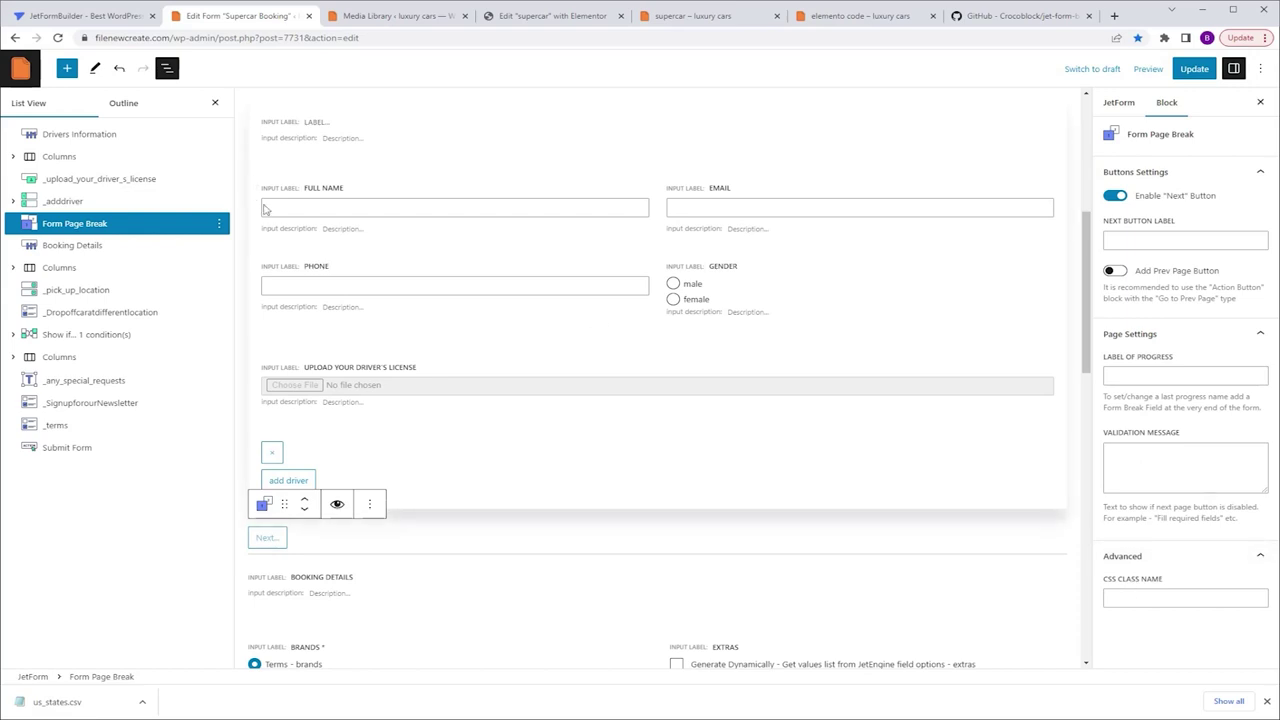
# Duplicate the Form Page Break, move the copy between the pickup date/time columns and _any_special_requests, and enable its previous page button.
pyautogui.click(219, 223)
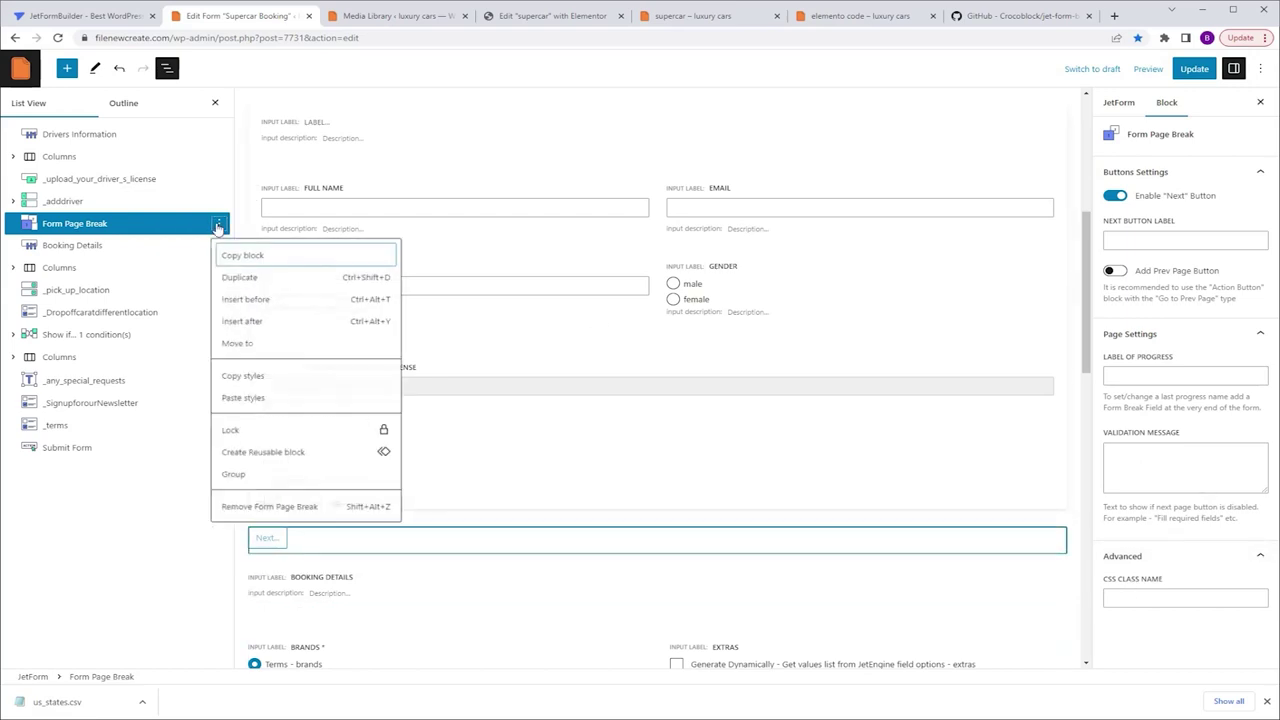
pyautogui.click(240, 279)
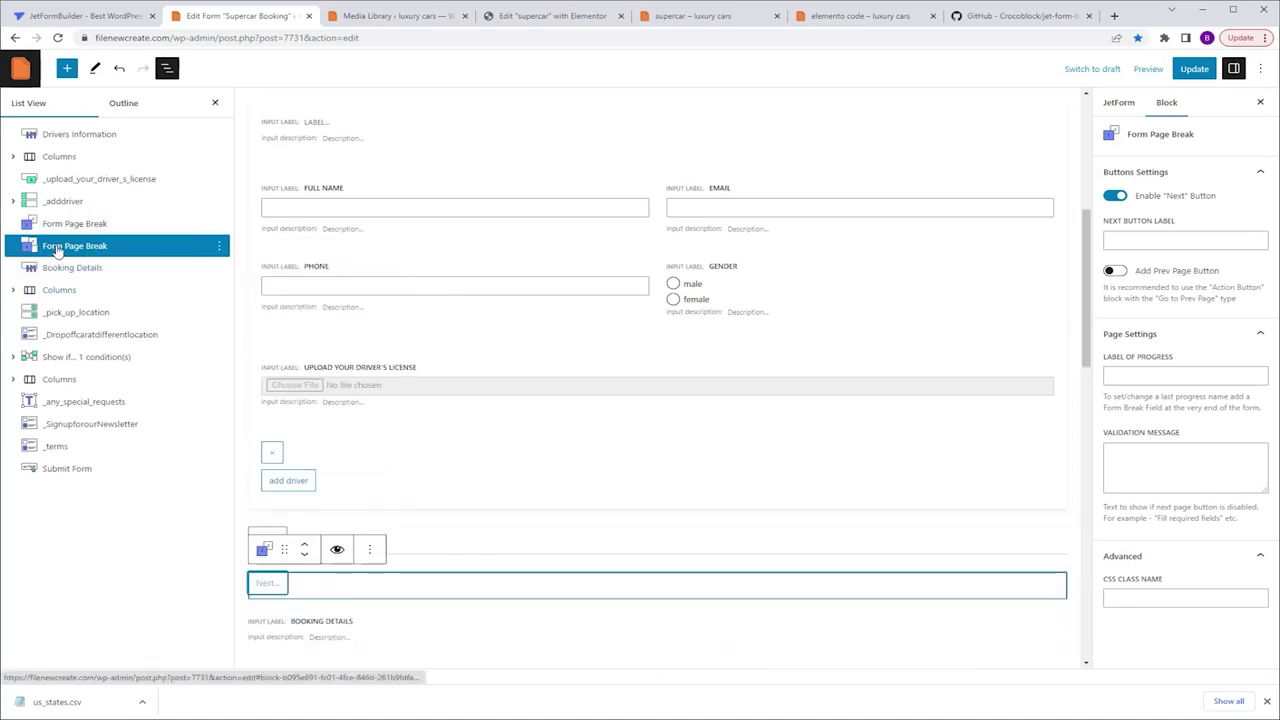
pyautogui.moveTo(88, 245); pyautogui.dragTo(66, 372)
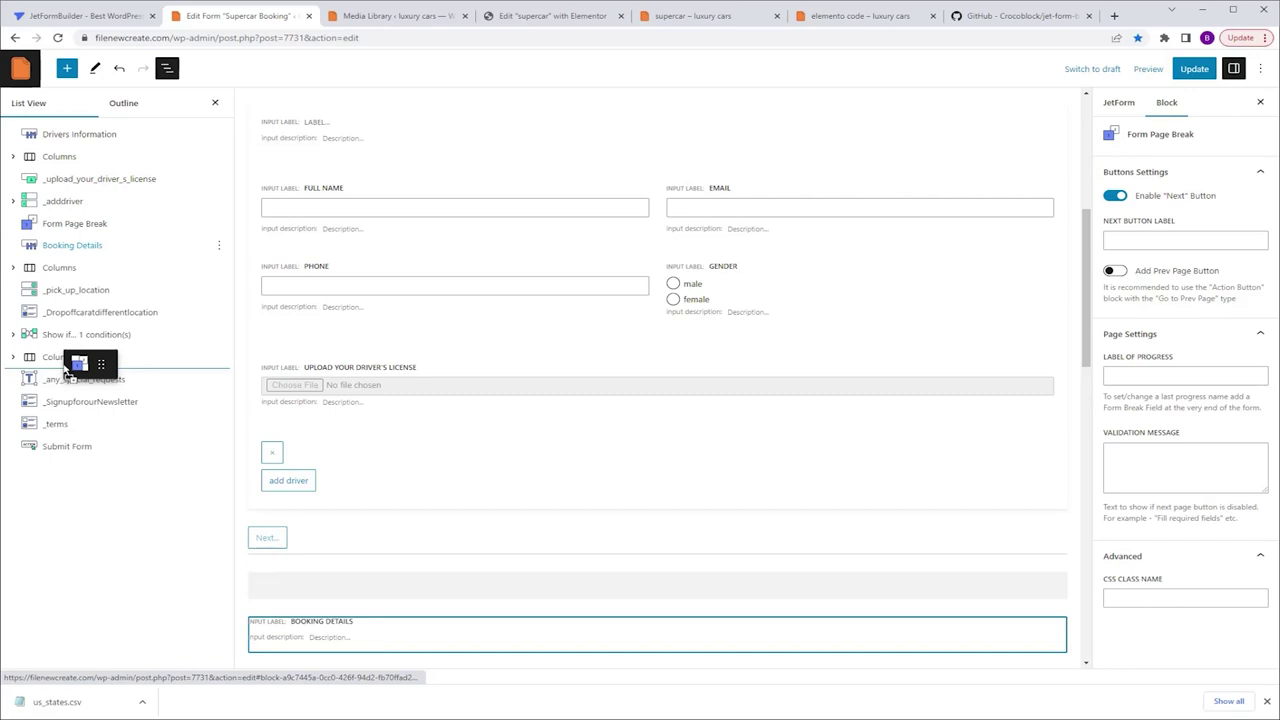
pyautogui.moveTo(66, 372); pyautogui.dragTo(66, 370)
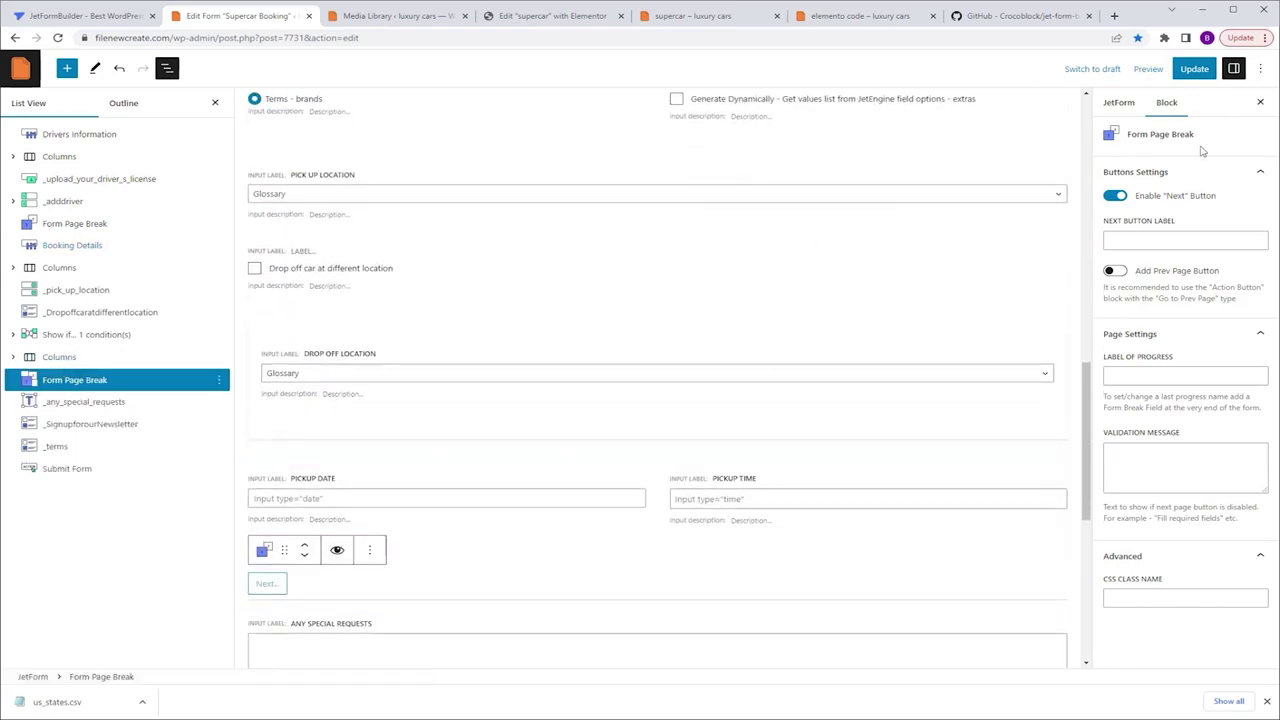
pyautogui.click(1116, 271)
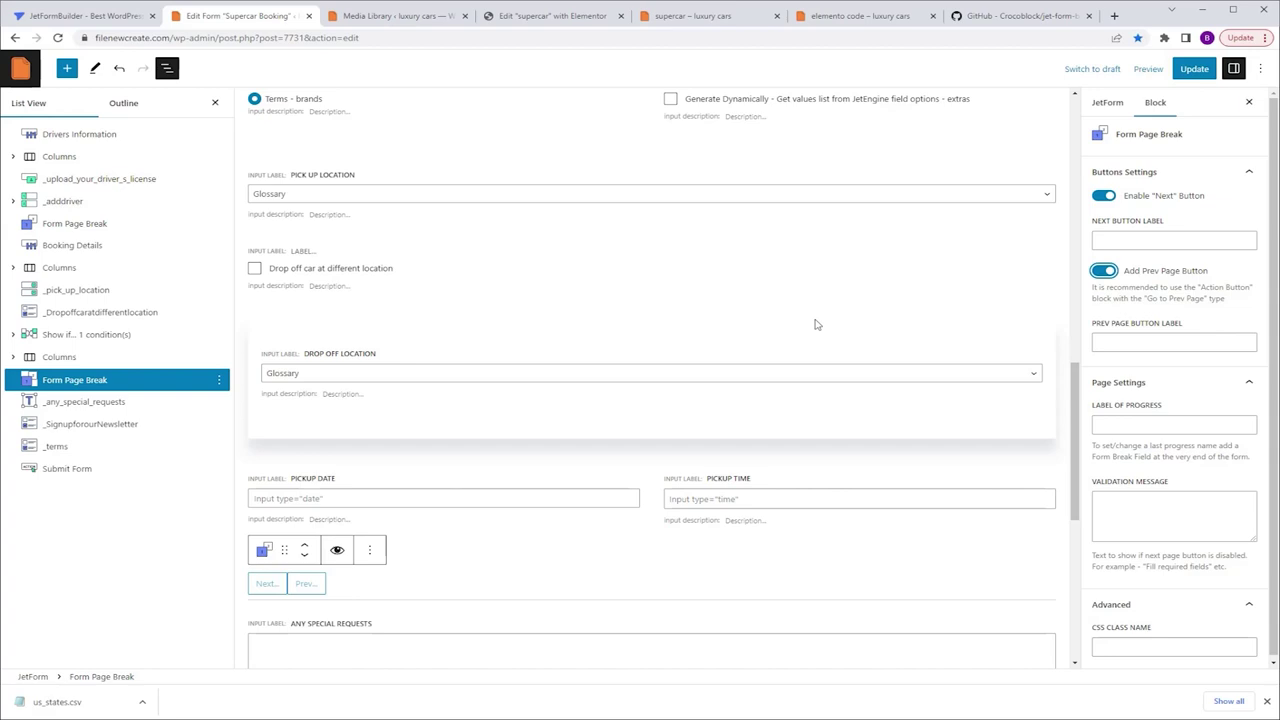
# Enable the previous page button on the Submit Form action button and update the form.
pyautogui.click(72, 472)
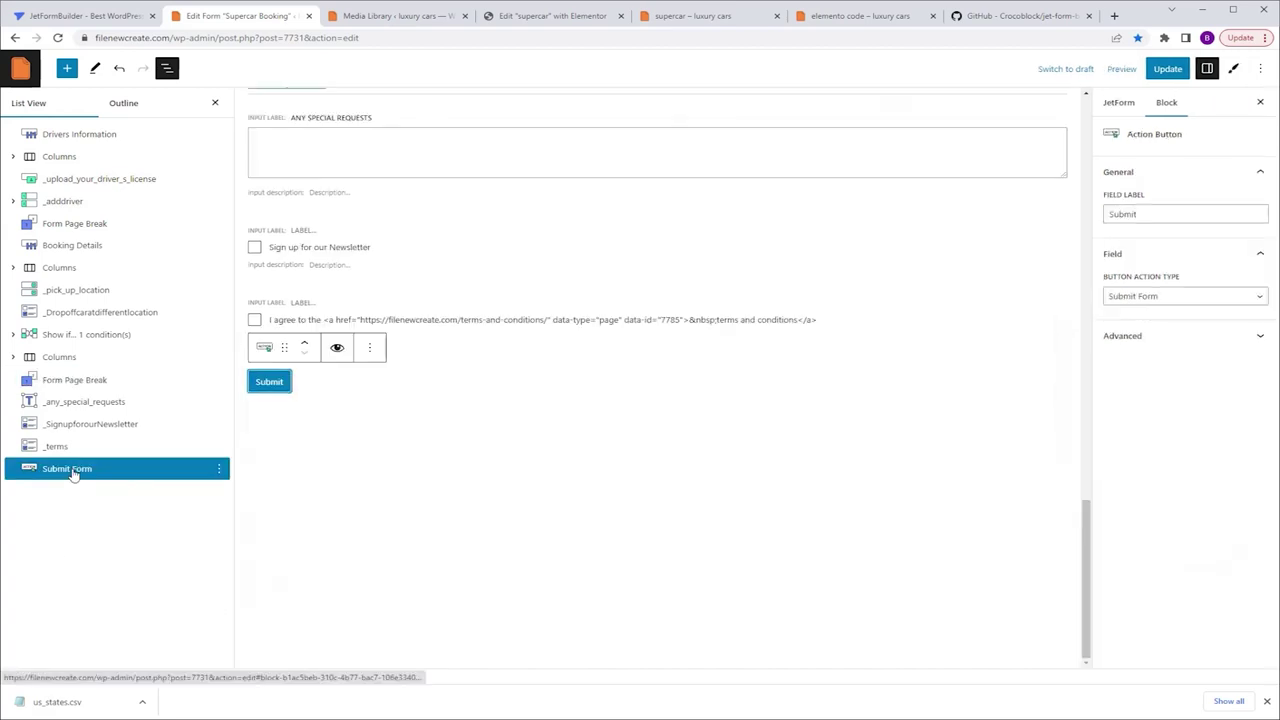
pyautogui.click(1170, 336)
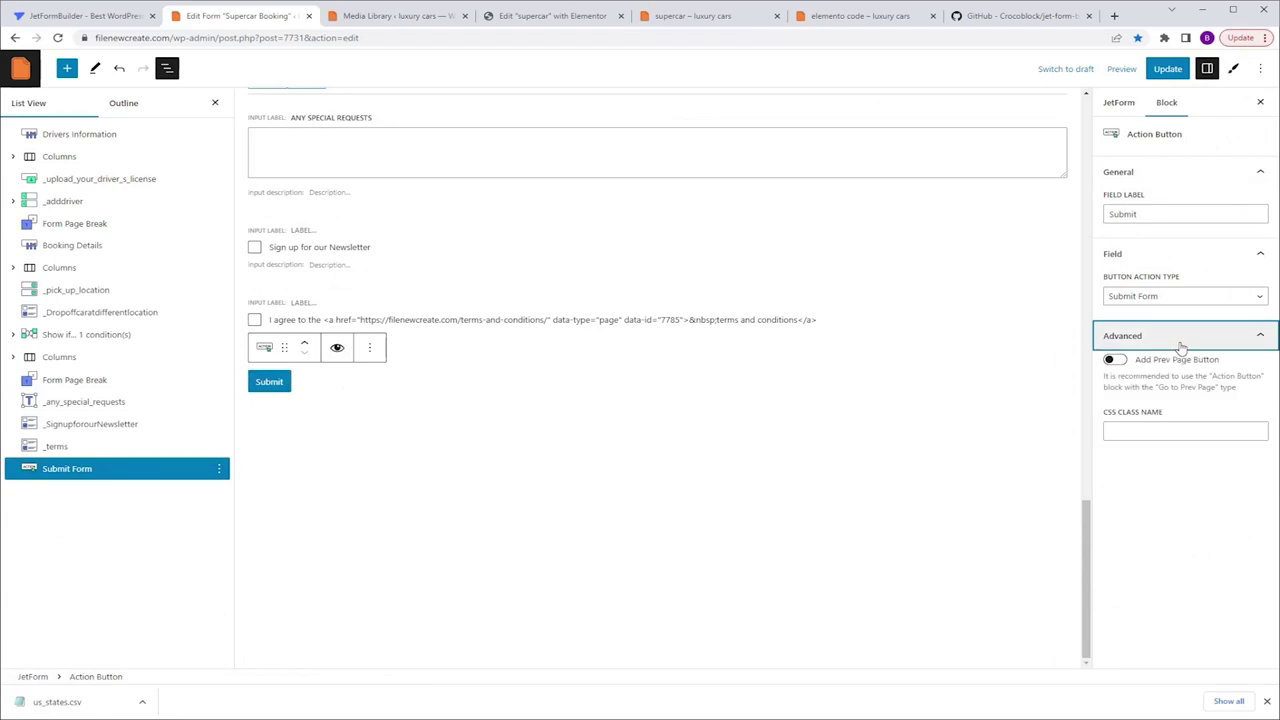
pyautogui.click(1121, 361)
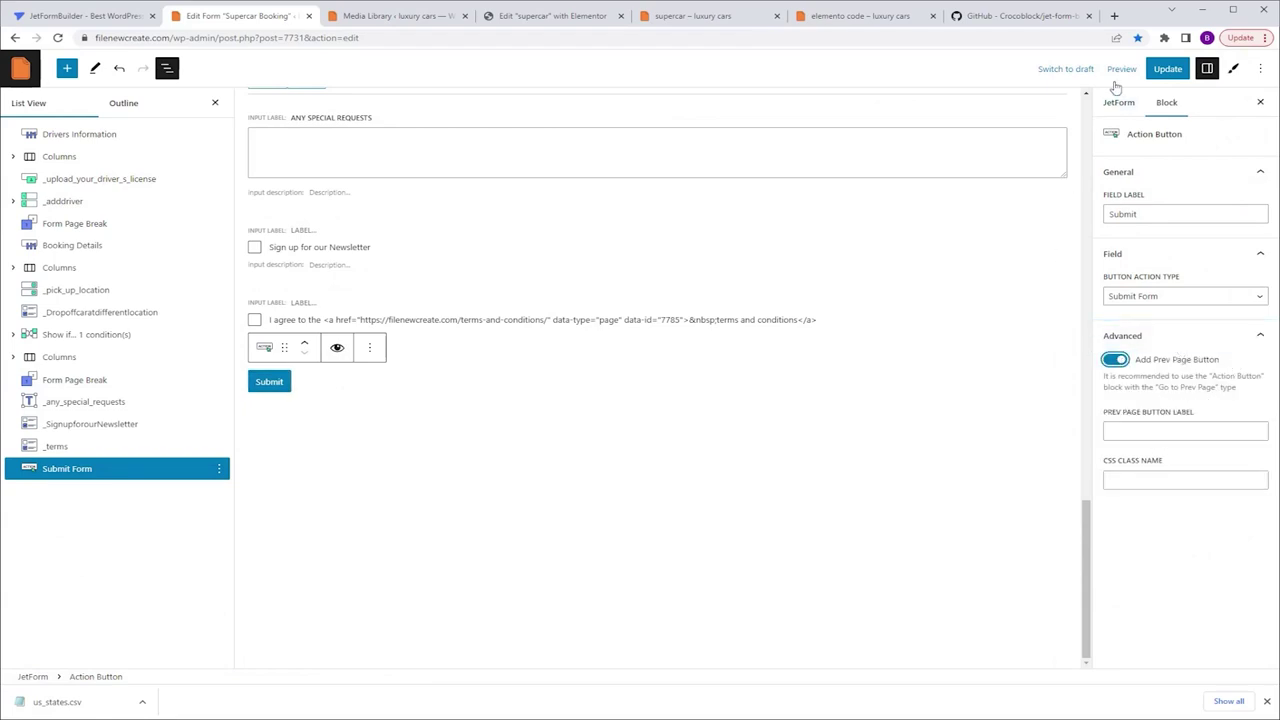
pyautogui.click(1165, 70)
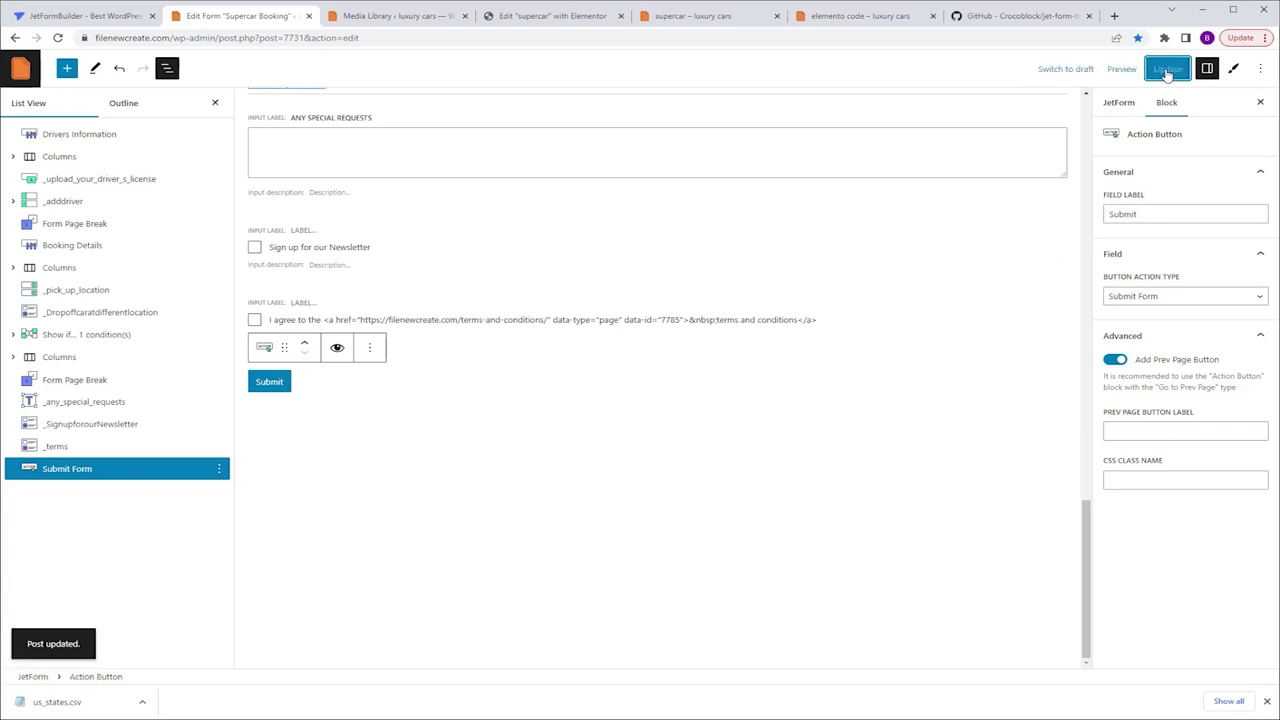
# Reload the supercar page in the Elementor editor and open its preview.
pyautogui.click(535, 16)
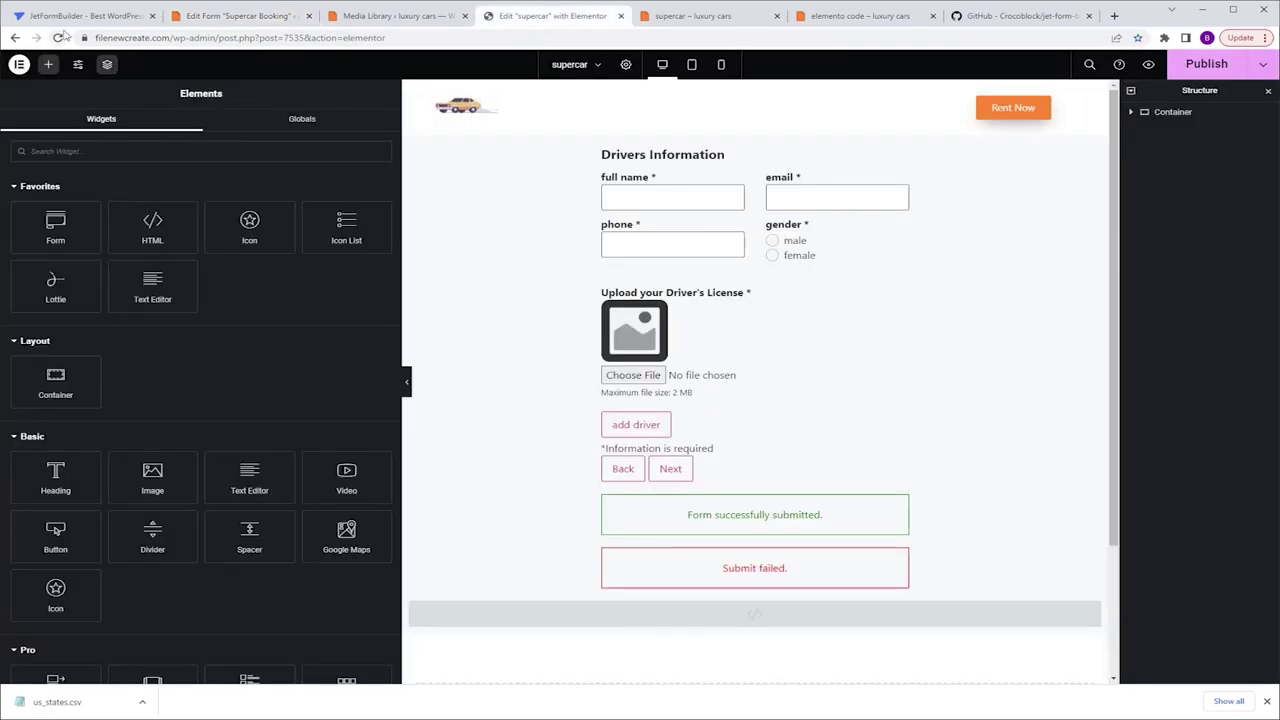
pyautogui.click(58, 37)
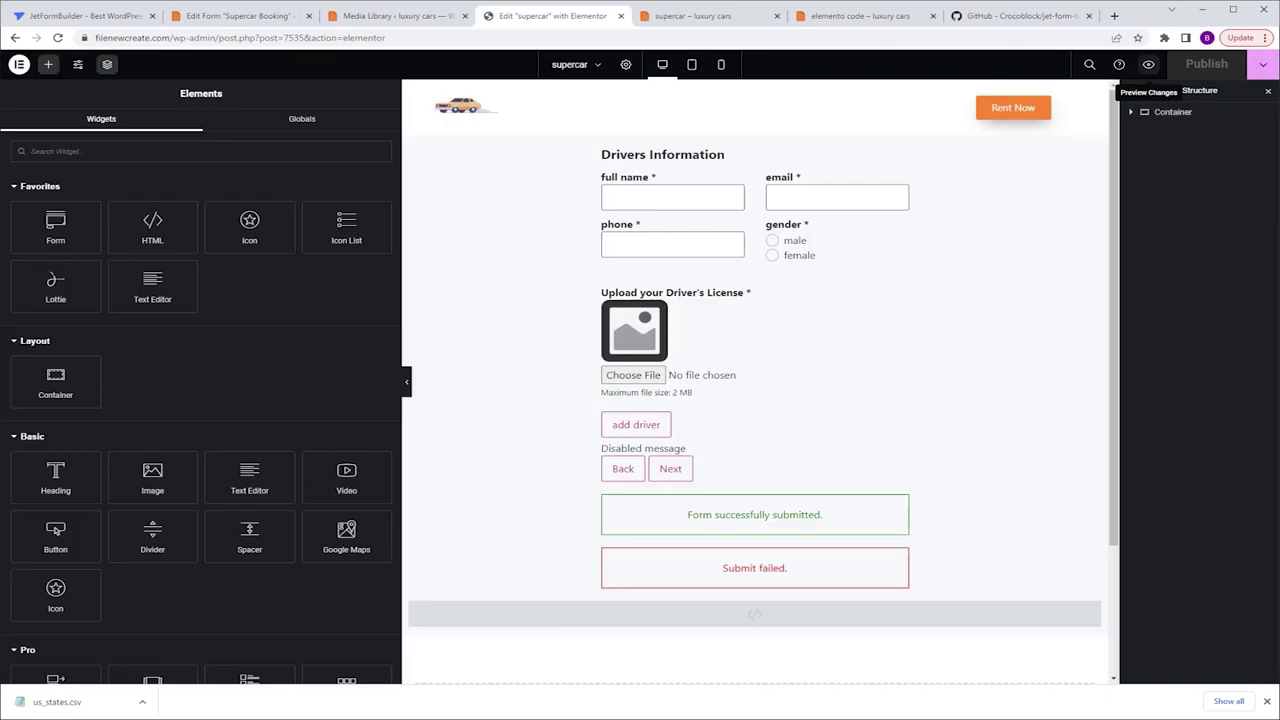
pyautogui.click(1149, 64)
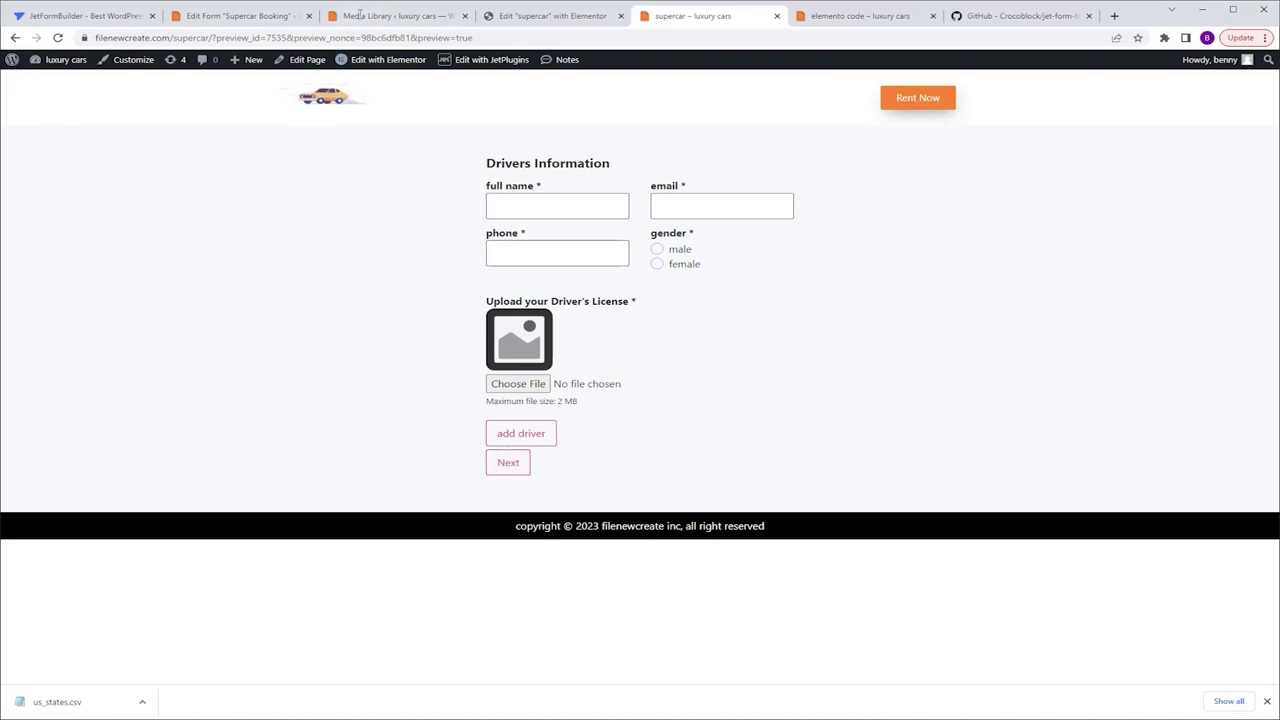
# In the JetFormBuilder settings, turn off the Disable "Next" button option under Form Accessibility.
pyautogui.click(395, 16)
pyautogui.click(140, 448)
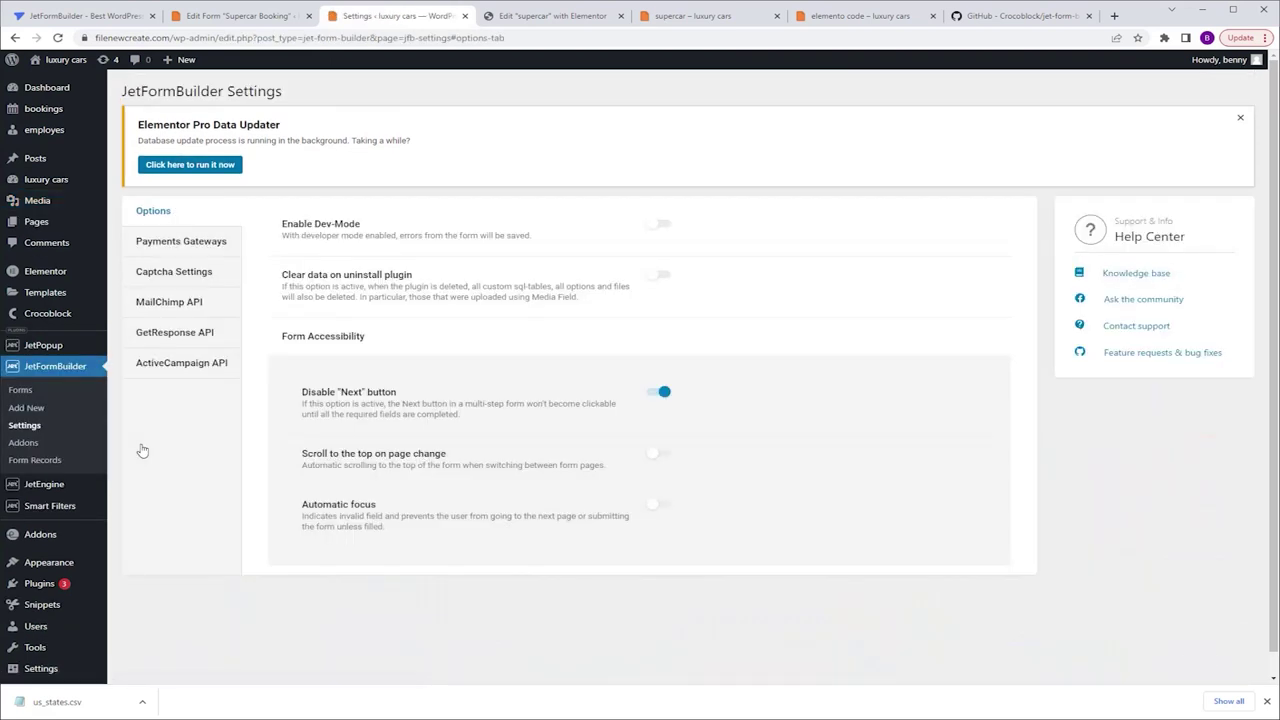
pyautogui.click(660, 394)
# Reload the supercar page preview and test the form's Next button with the required fields empty.
pyautogui.click(693, 15)
pyautogui.click(58, 37)
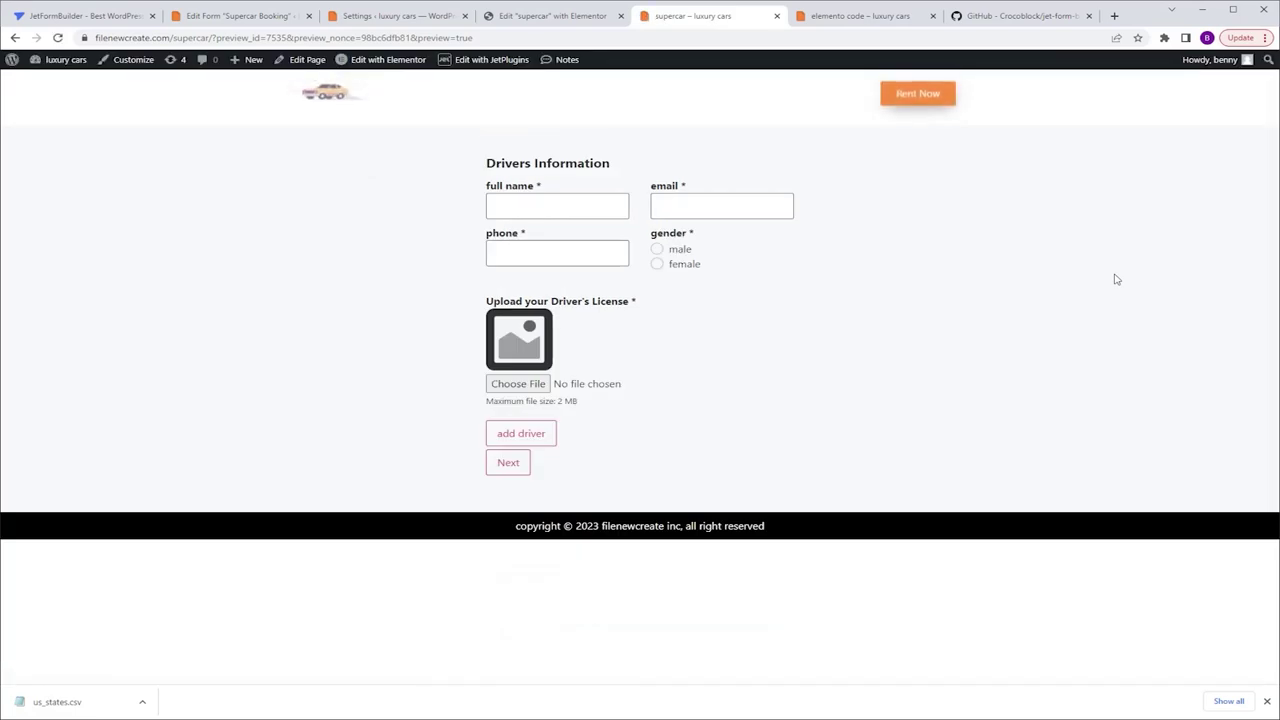
pyautogui.click(505, 465)
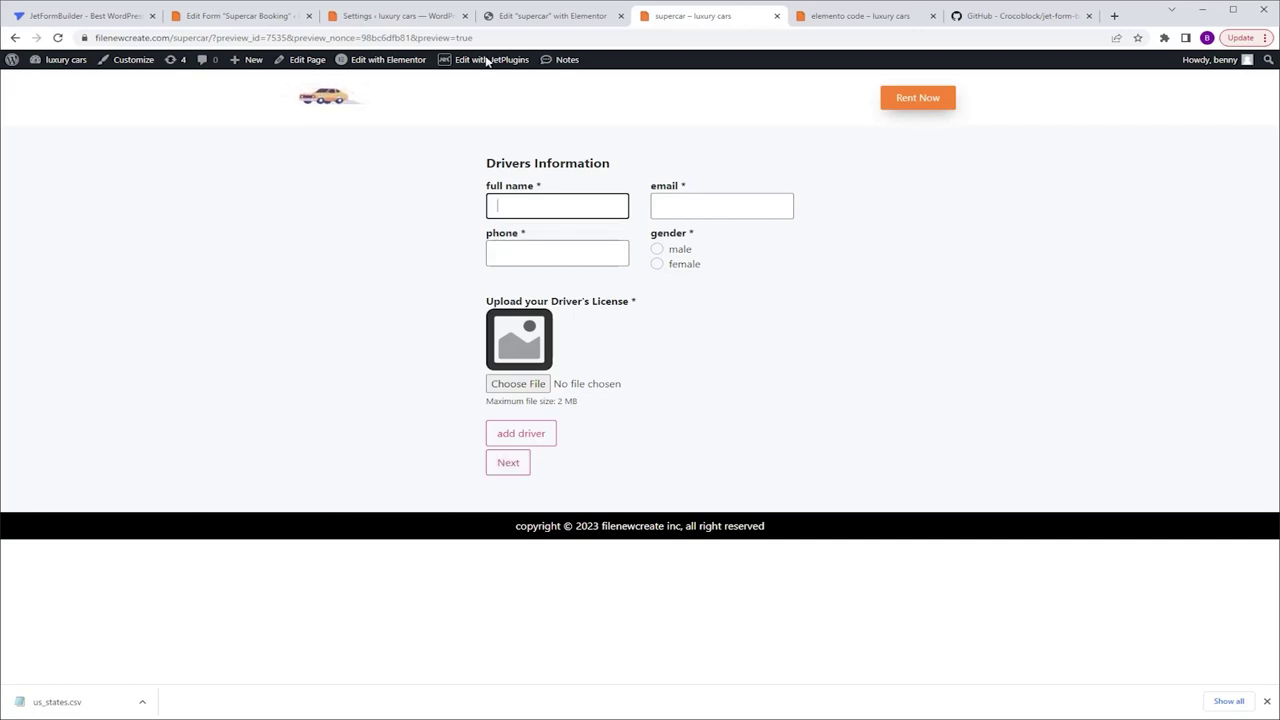
# In Elementor, set the JetForm widget's Form Break Row alignment to right.
pyautogui.click(535, 18)
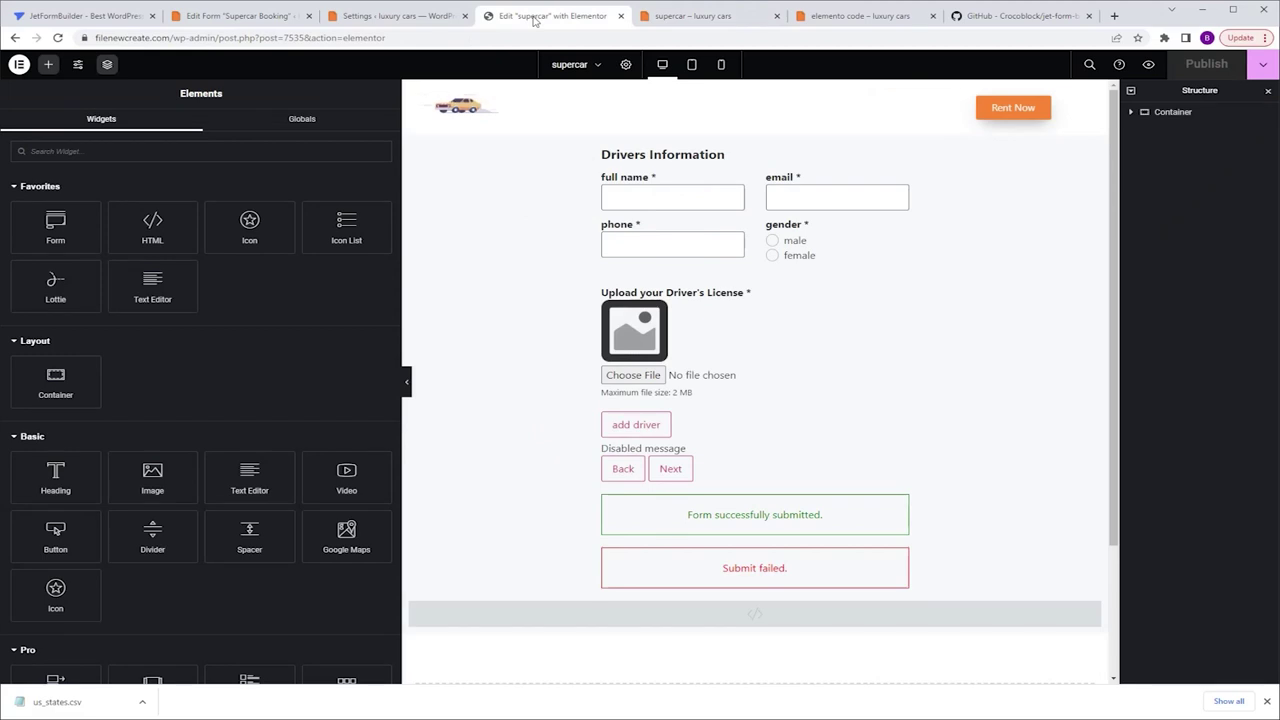
pyautogui.click(880, 334)
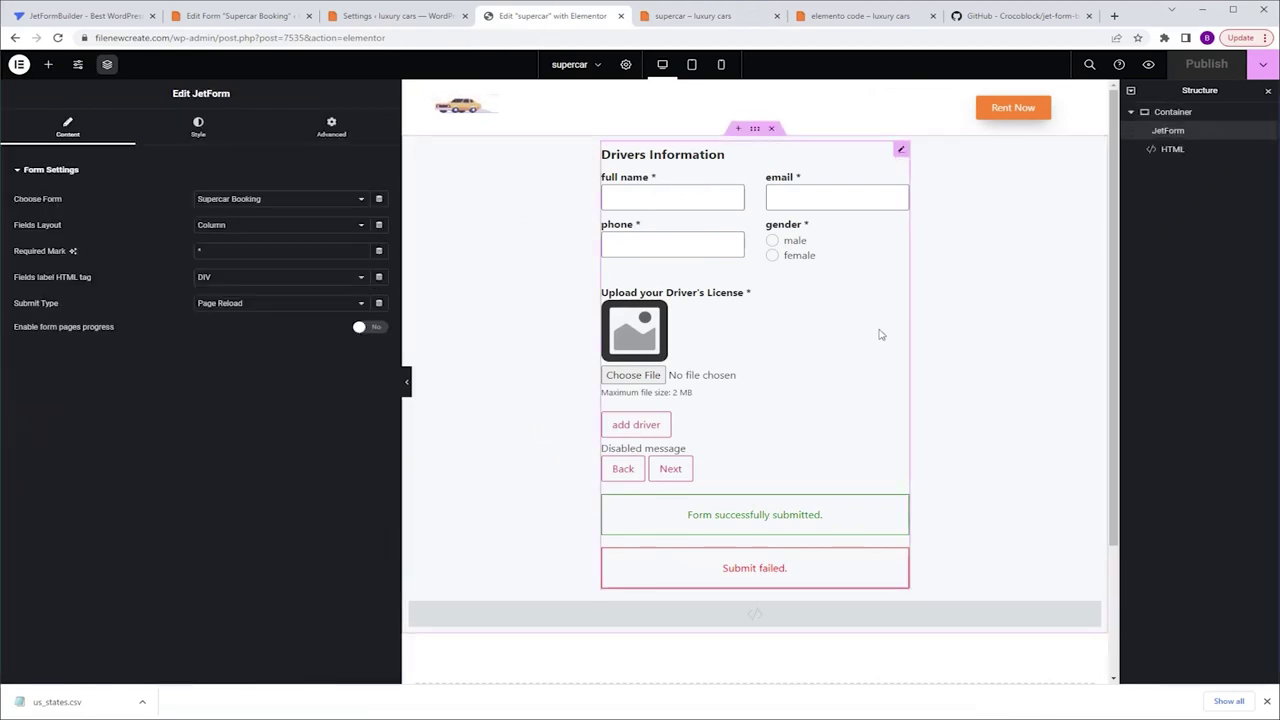
pyautogui.click(200, 124)
pyautogui.click(77, 603)
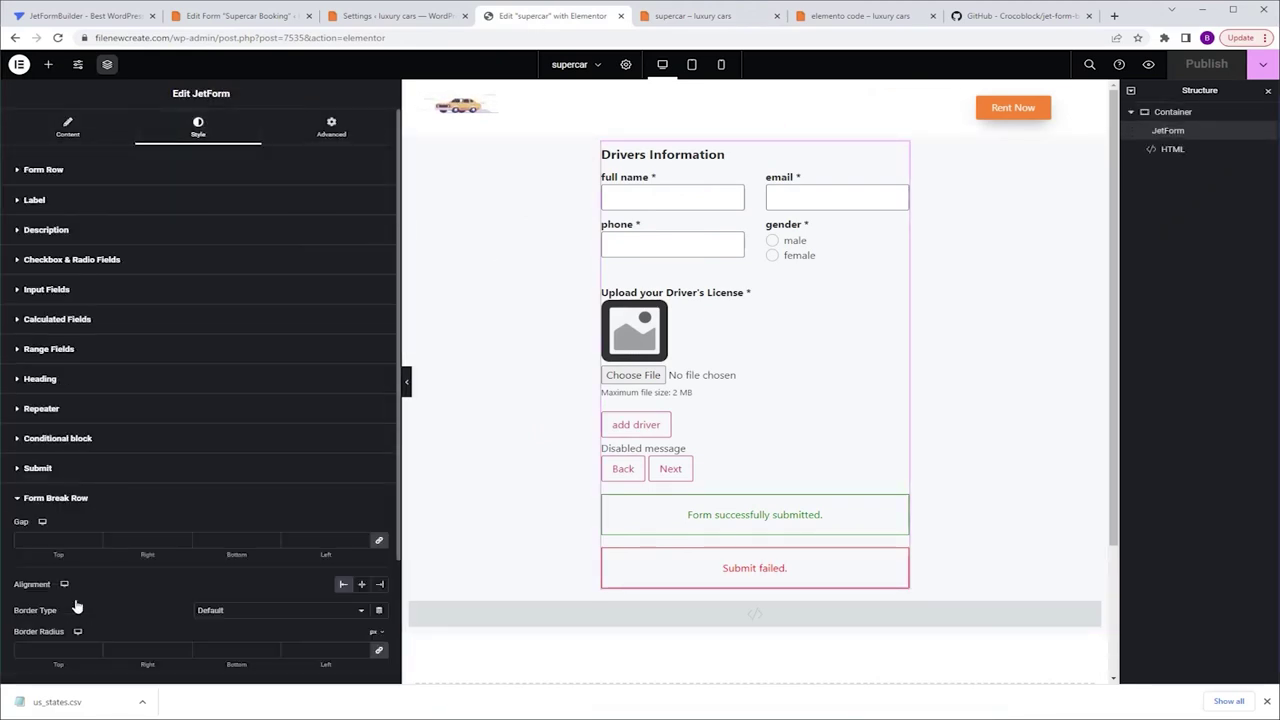
pyautogui.click(384, 587)
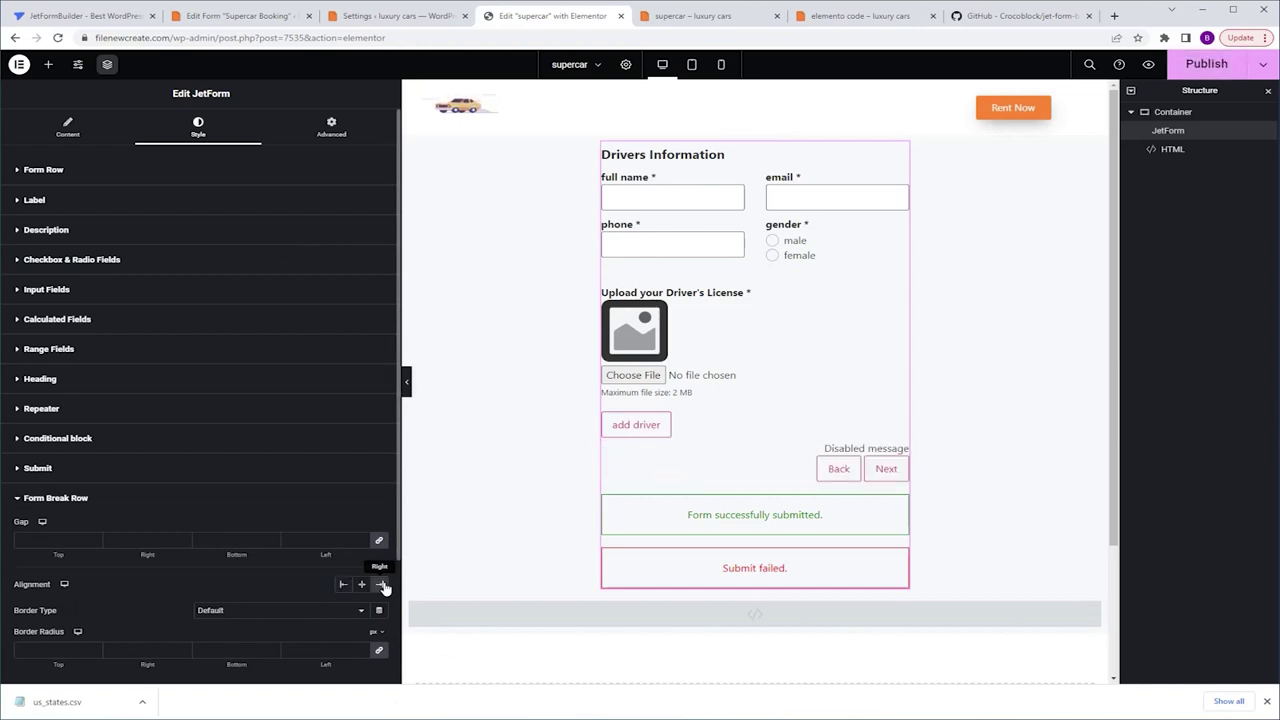
pyautogui.click(38, 499)
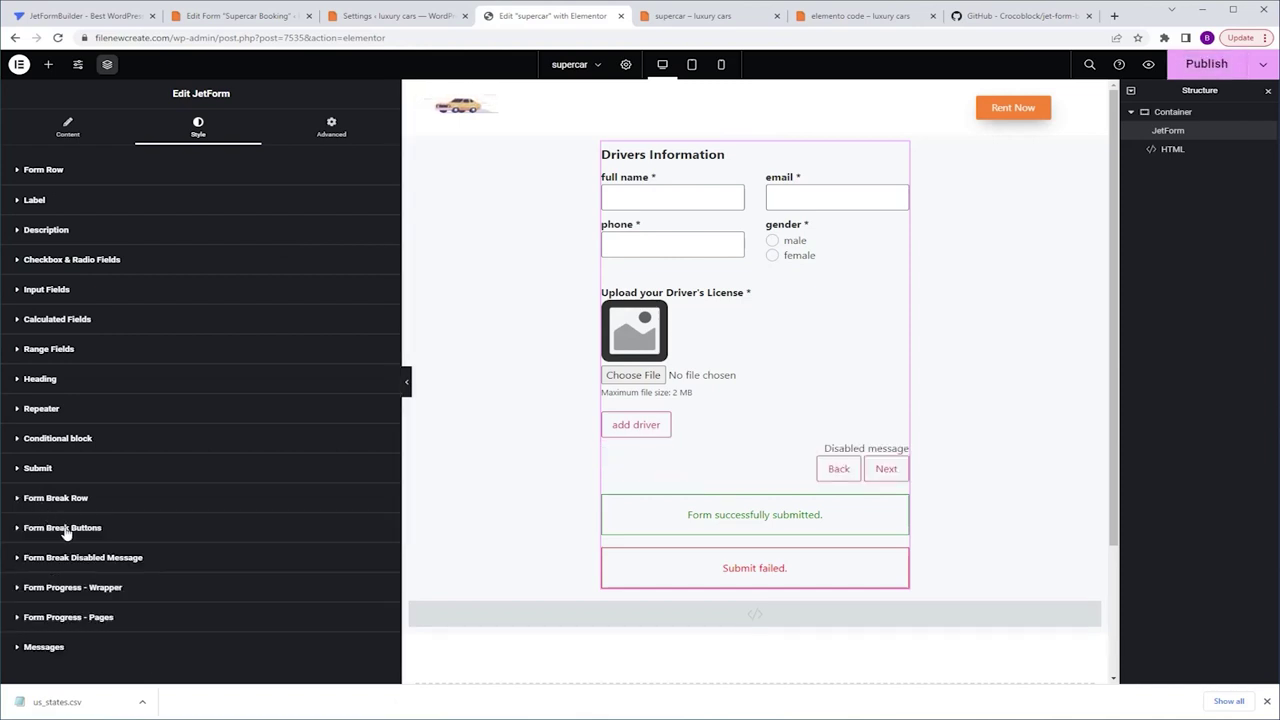
# Style the form break Next button's normal state with border type None, the Primary global background color and white text.
pyautogui.click(63, 528)
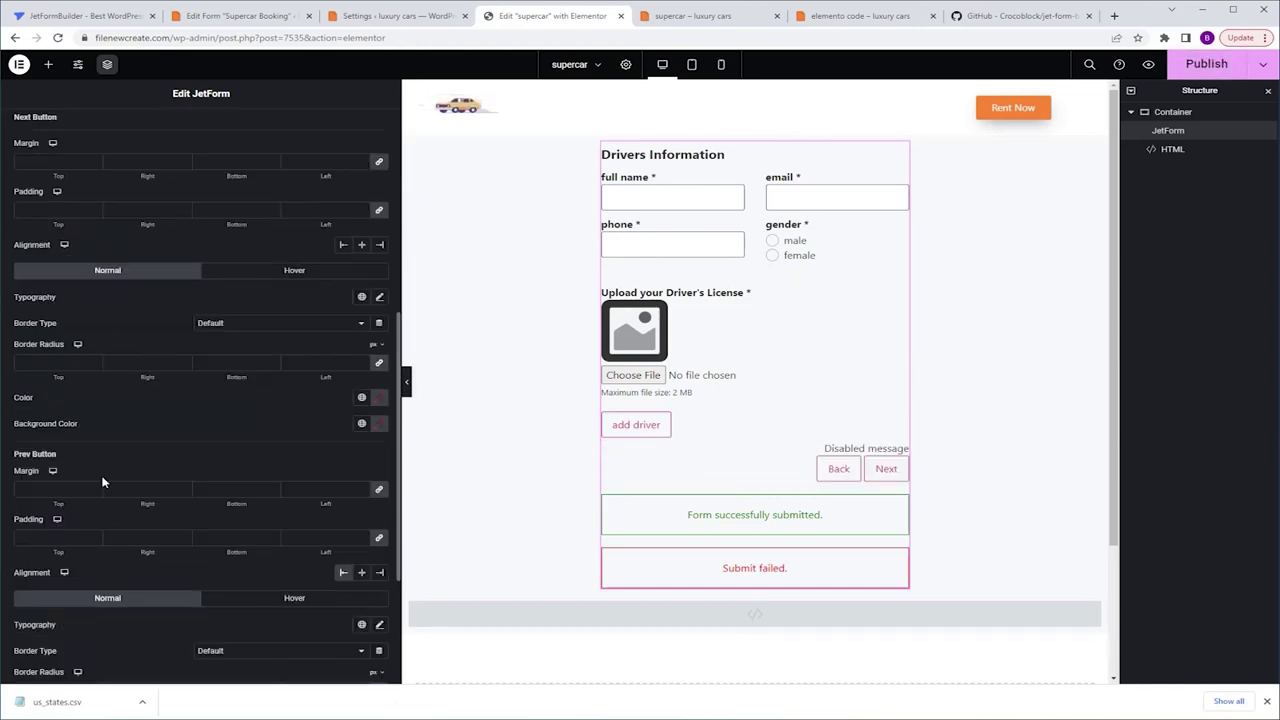
pyautogui.click(250, 325)
pyautogui.click(243, 347)
pyautogui.click(360, 424)
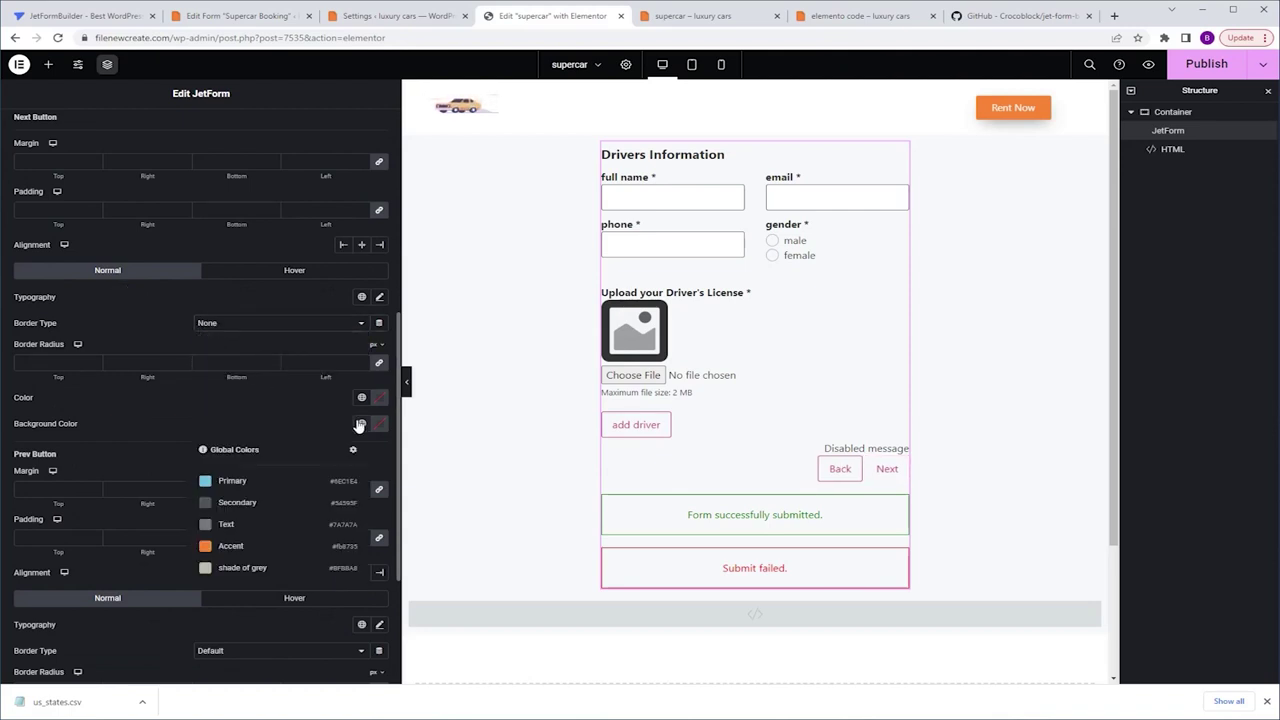
pyautogui.click(263, 481)
pyautogui.click(379, 423)
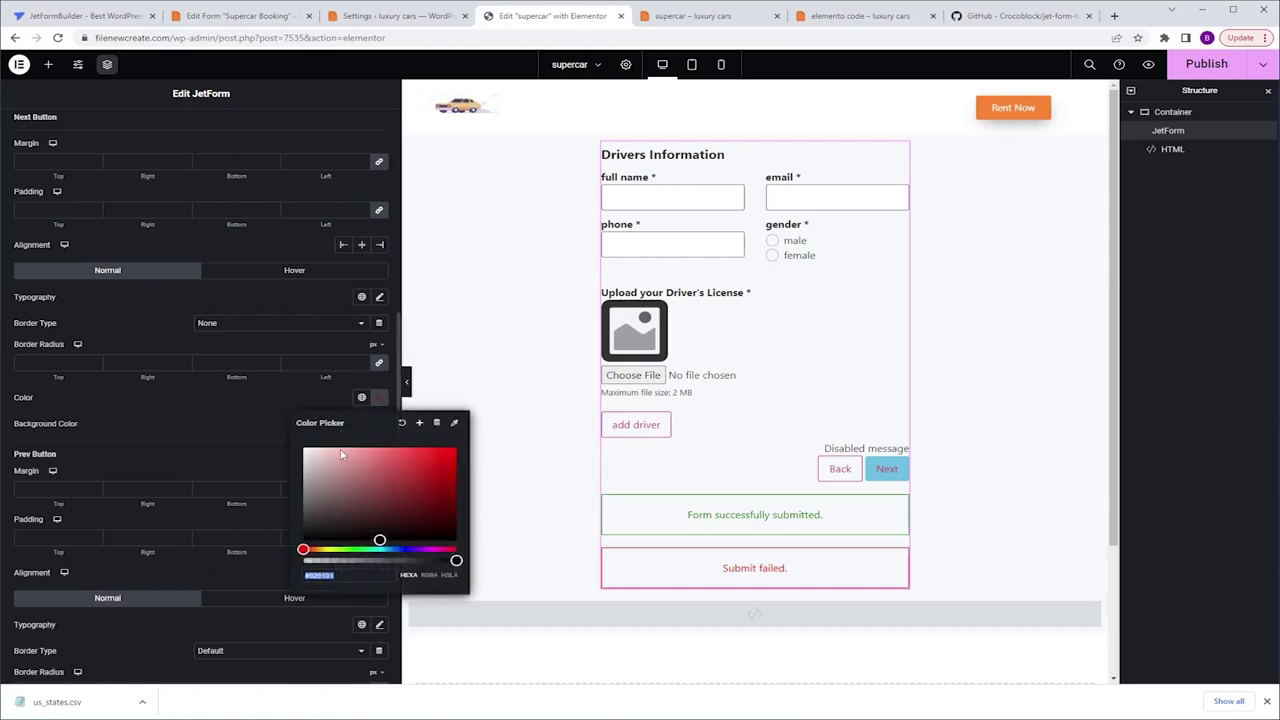
pyautogui.click(304, 449)
pyautogui.click(237, 417)
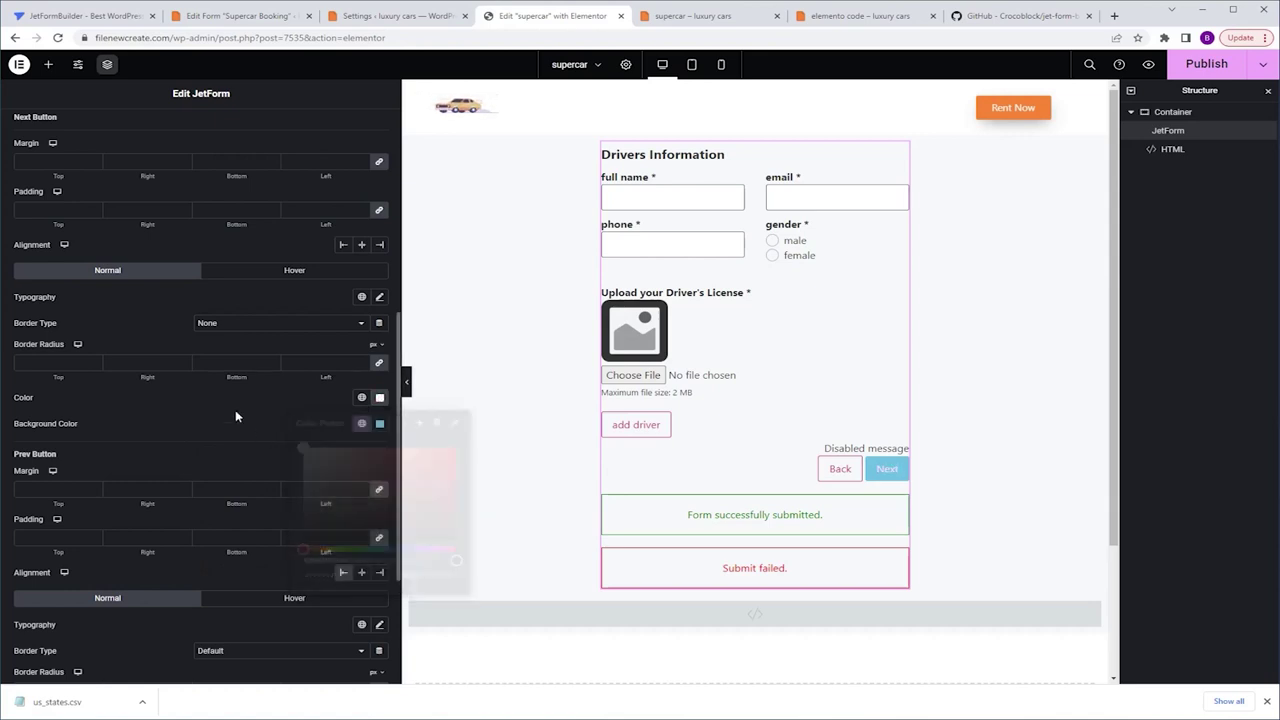
# Style the Next button's hover state with a solid 1 px Primary border, white background and black text (#000000).
pyautogui.click(293, 272)
pyautogui.click(262, 325)
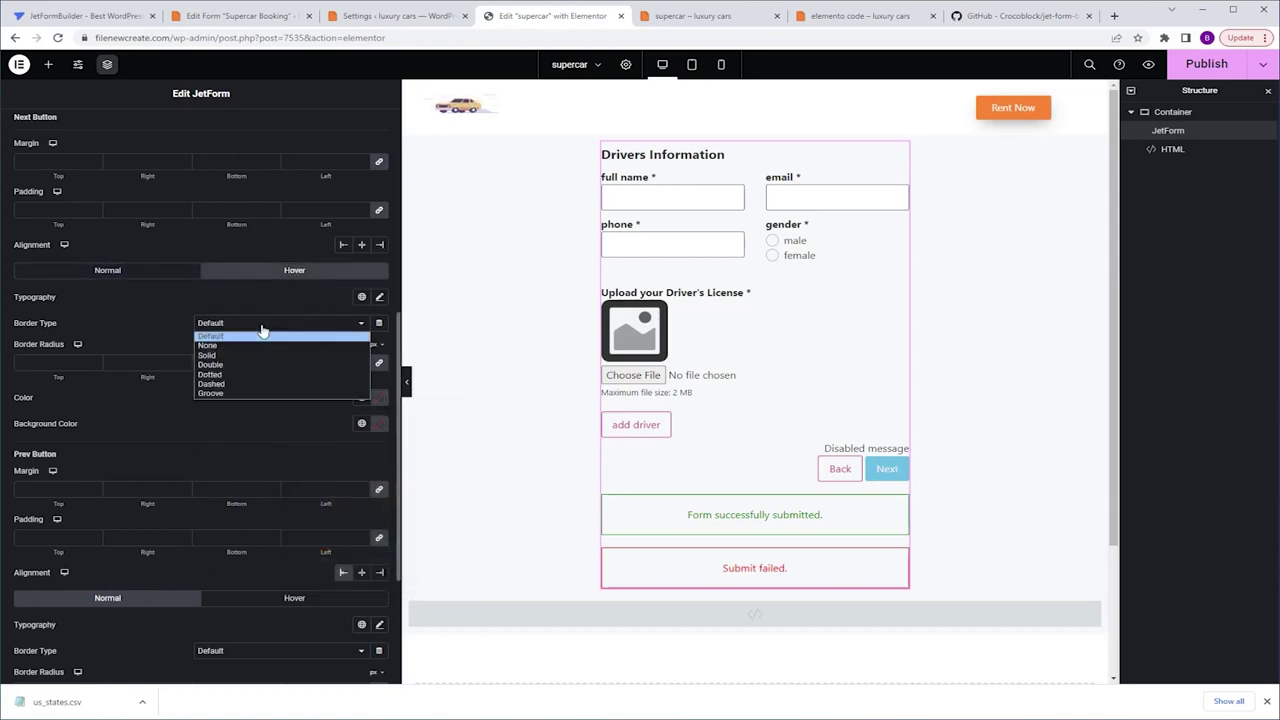
pyautogui.click(240, 357)
pyautogui.click(314, 365)
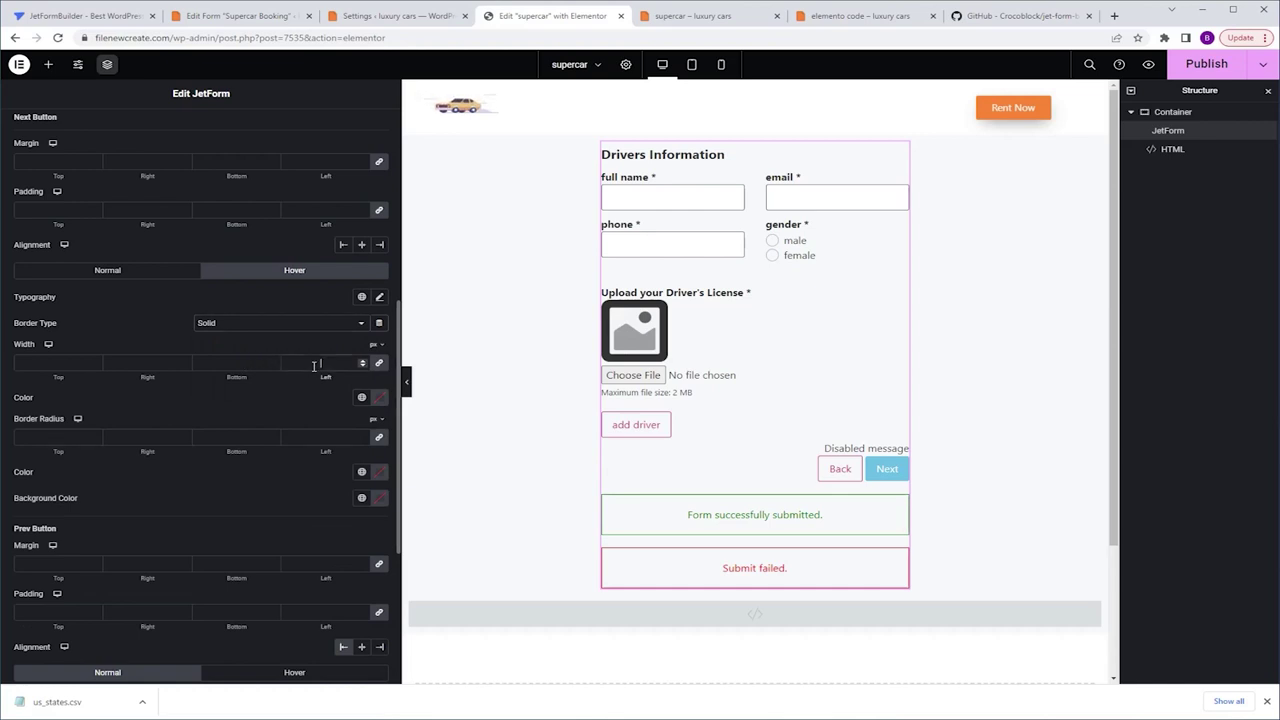
pyautogui.click(363, 397)
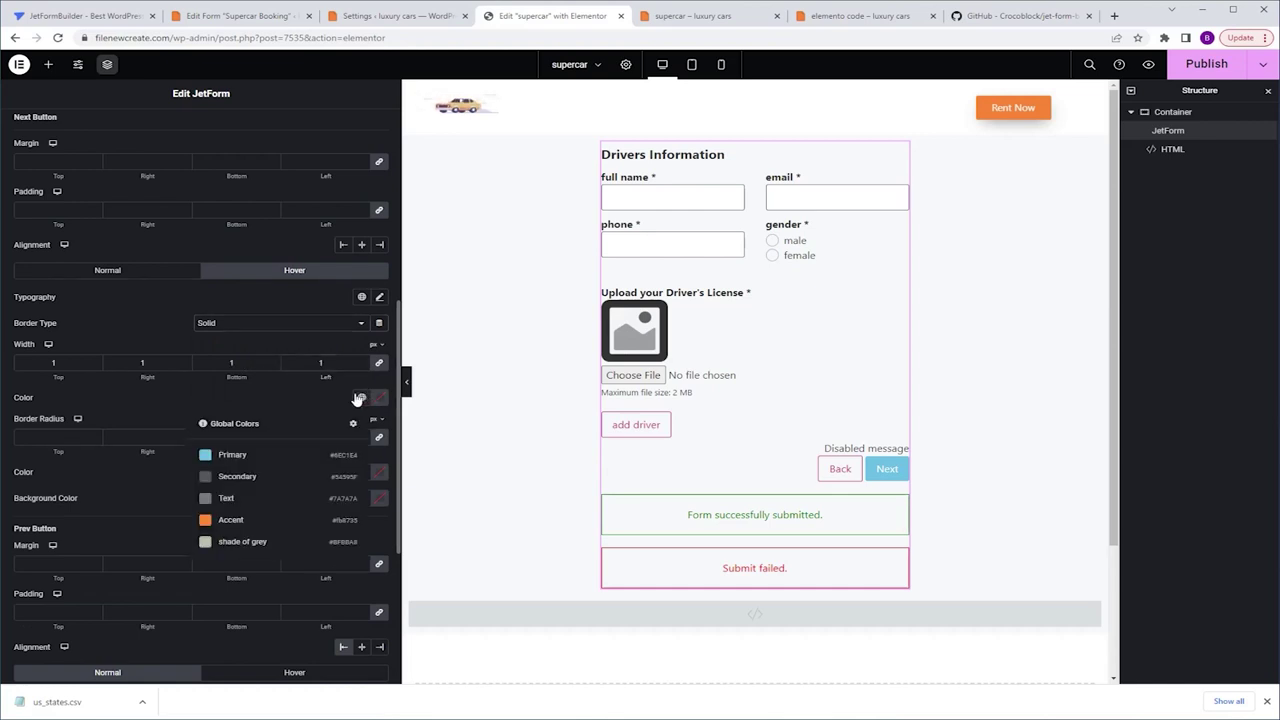
pyautogui.click(269, 452)
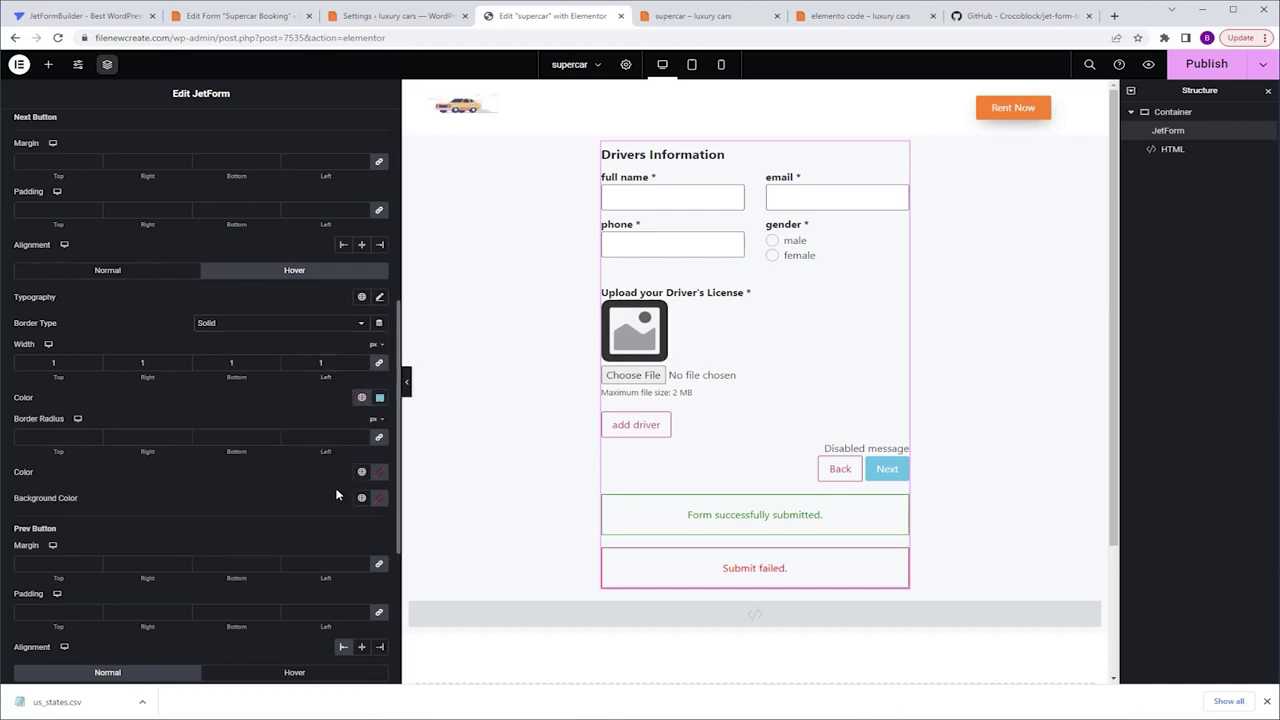
pyautogui.click(379, 498)
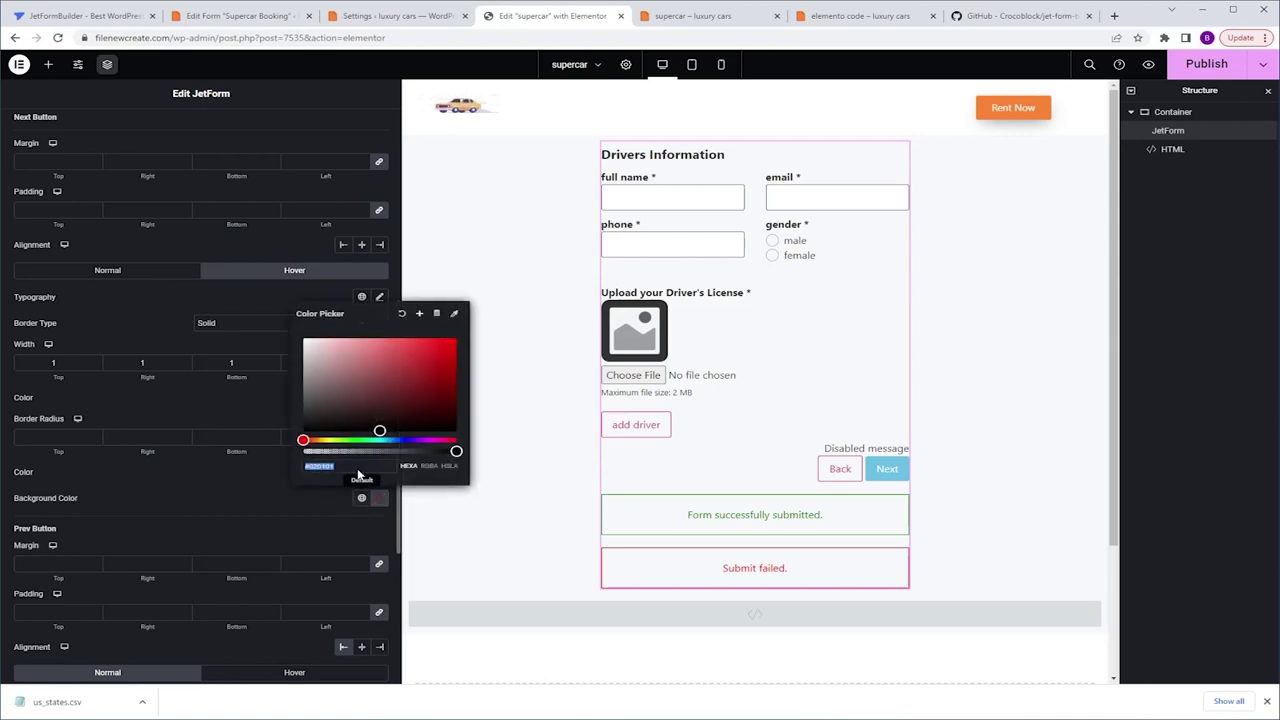
pyautogui.click(243, 294)
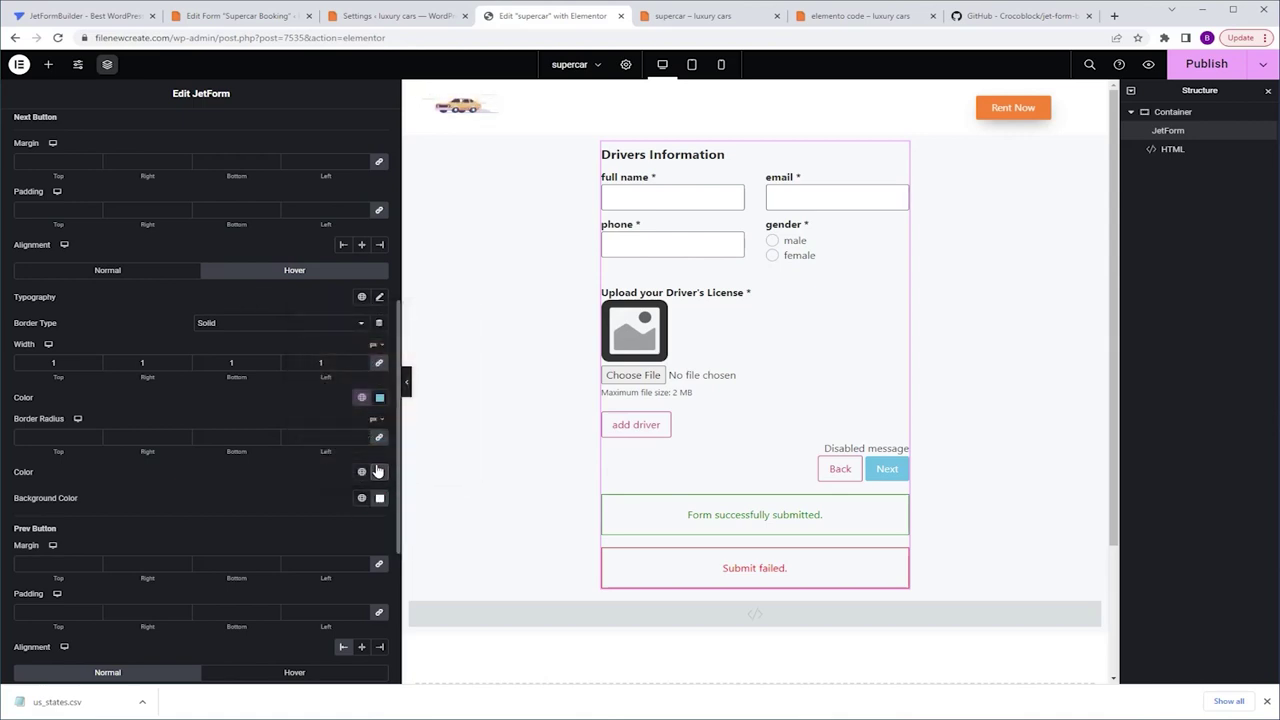
pyautogui.click(379, 472)
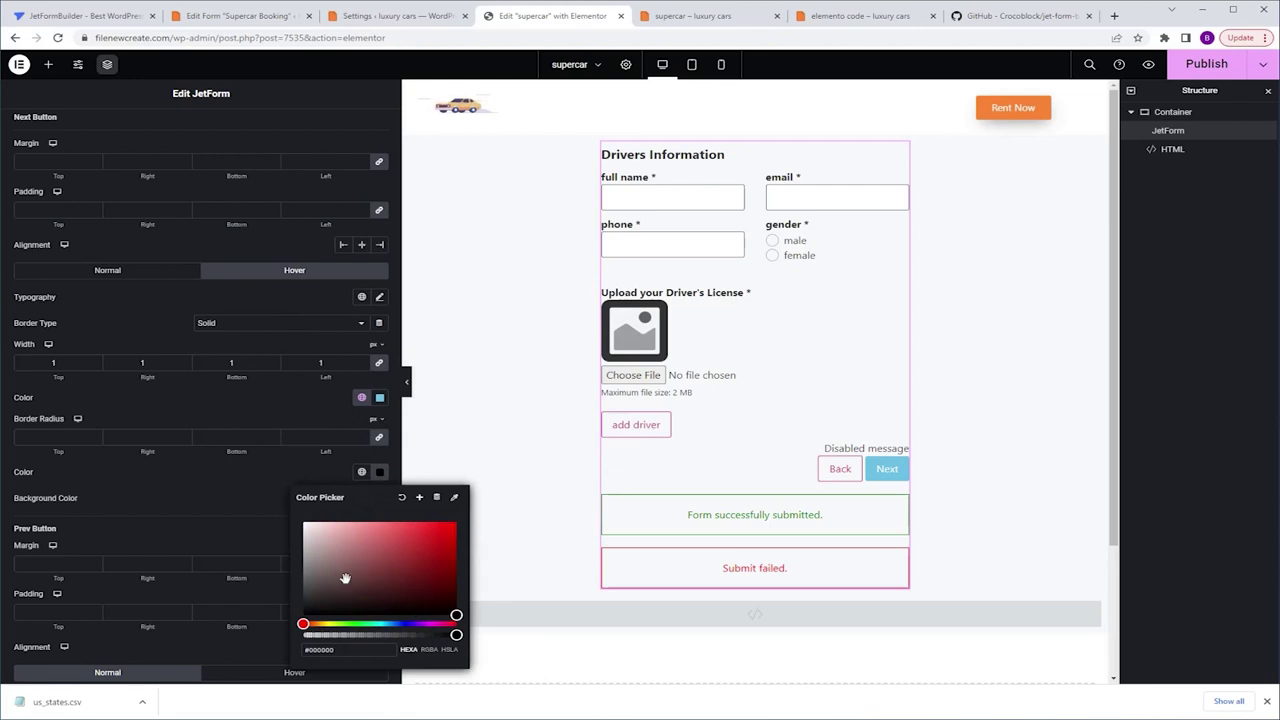
pyautogui.click(221, 515)
# Style the Prev button's normal state with border type None, the Primary global background color and white text.
pyautogui.scroll(-1, 116, 530)
pyautogui.scroll(-2, 116, 530)
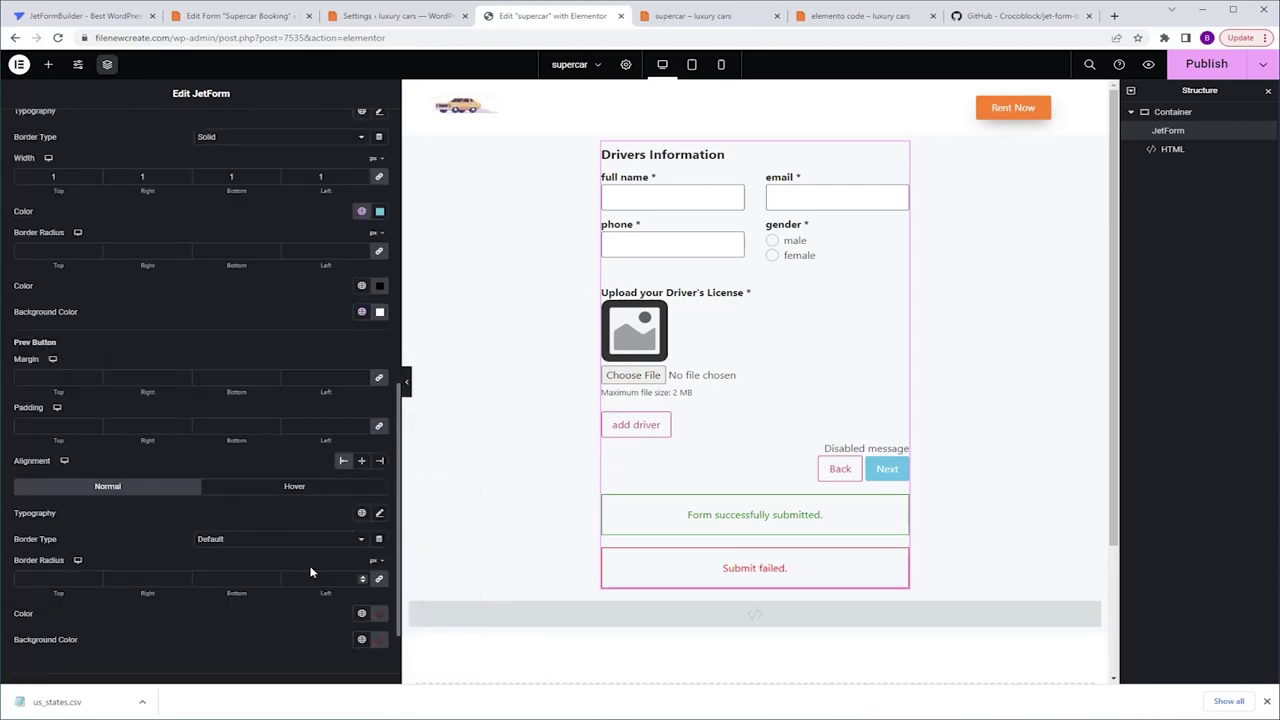
pyautogui.click(276, 541)
pyautogui.click(272, 556)
pyautogui.click(362, 614)
pyautogui.click(224, 522)
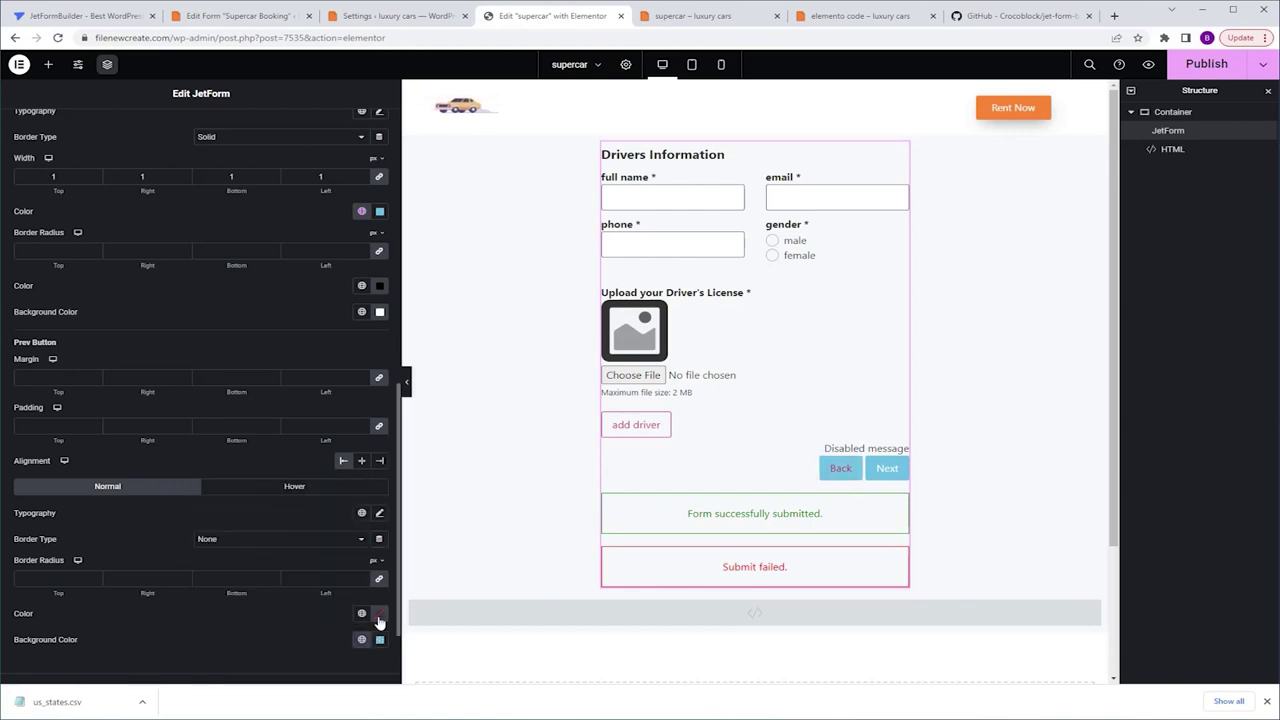
pyautogui.click(376, 613)
# Style the Prev button's hover state with a solid 1 px Primary border, white background and black text.
pyautogui.click(288, 488)
pyautogui.click(265, 541)
pyautogui.click(240, 571)
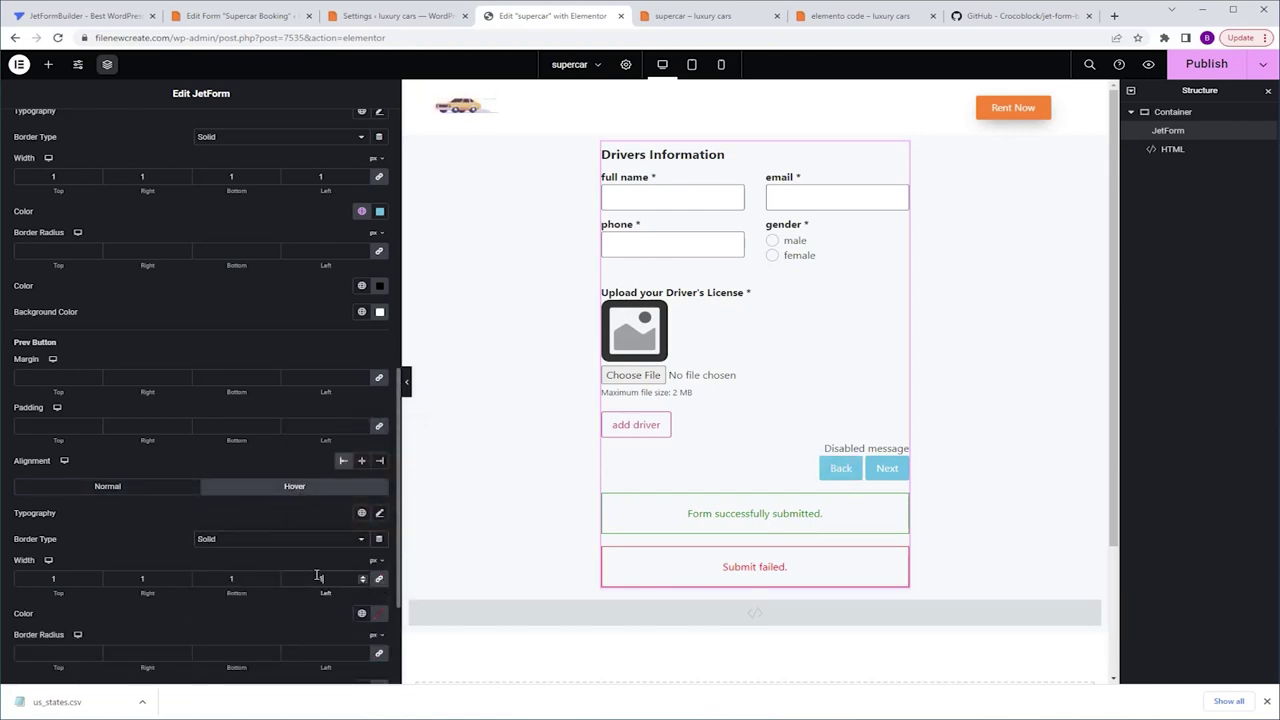
pyautogui.click(362, 613)
pyautogui.click(254, 494)
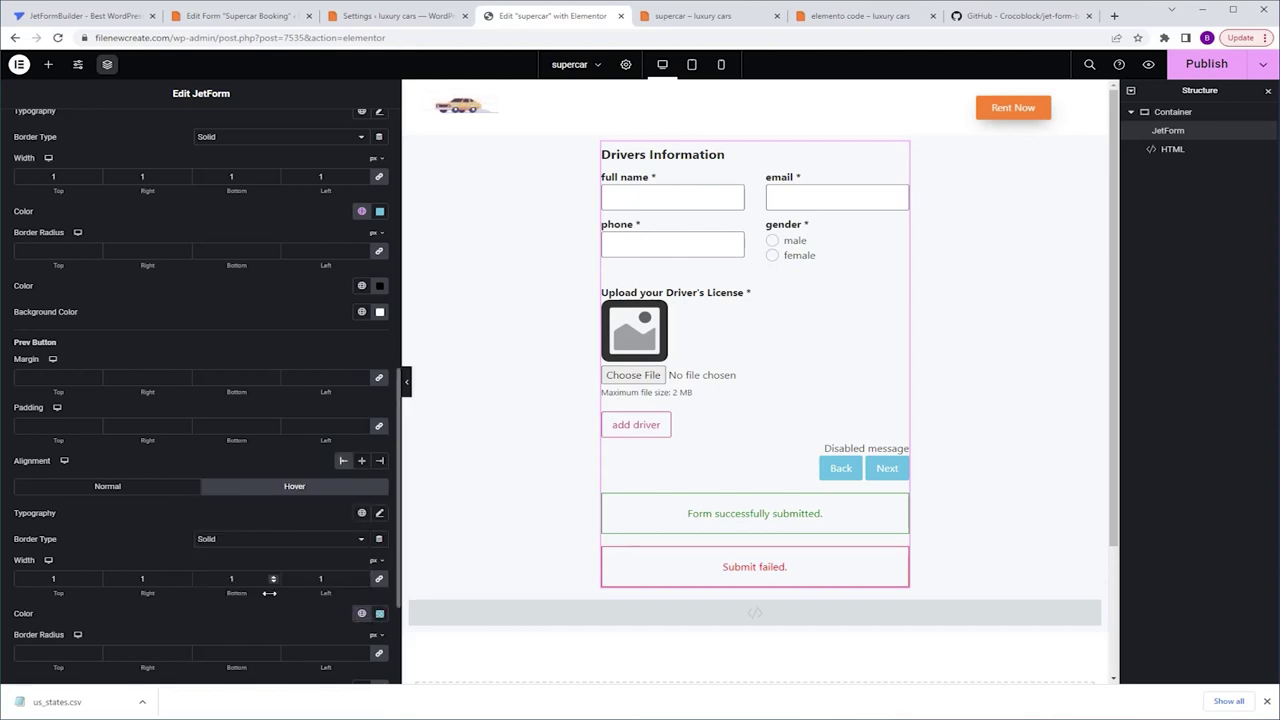
pyautogui.scroll(-2, 269, 593)
pyautogui.click(380, 590)
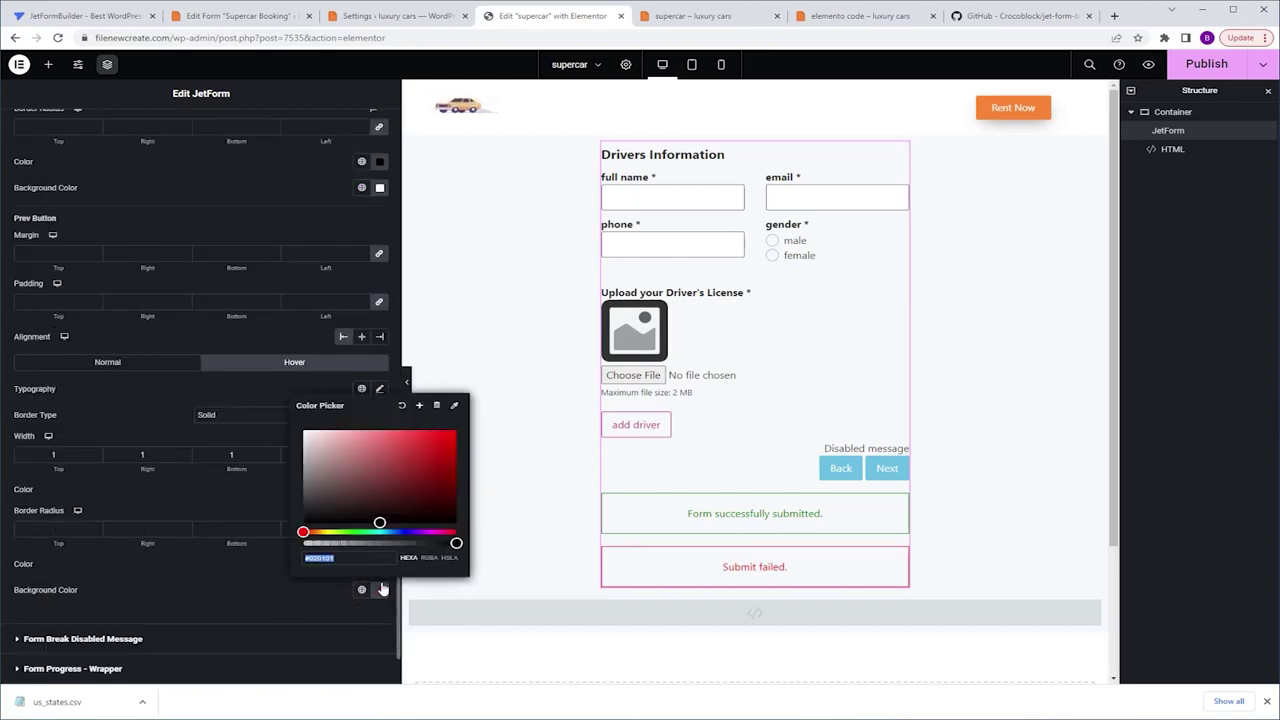
pyautogui.click(288, 428)
pyautogui.click(380, 564)
pyautogui.click(309, 589)
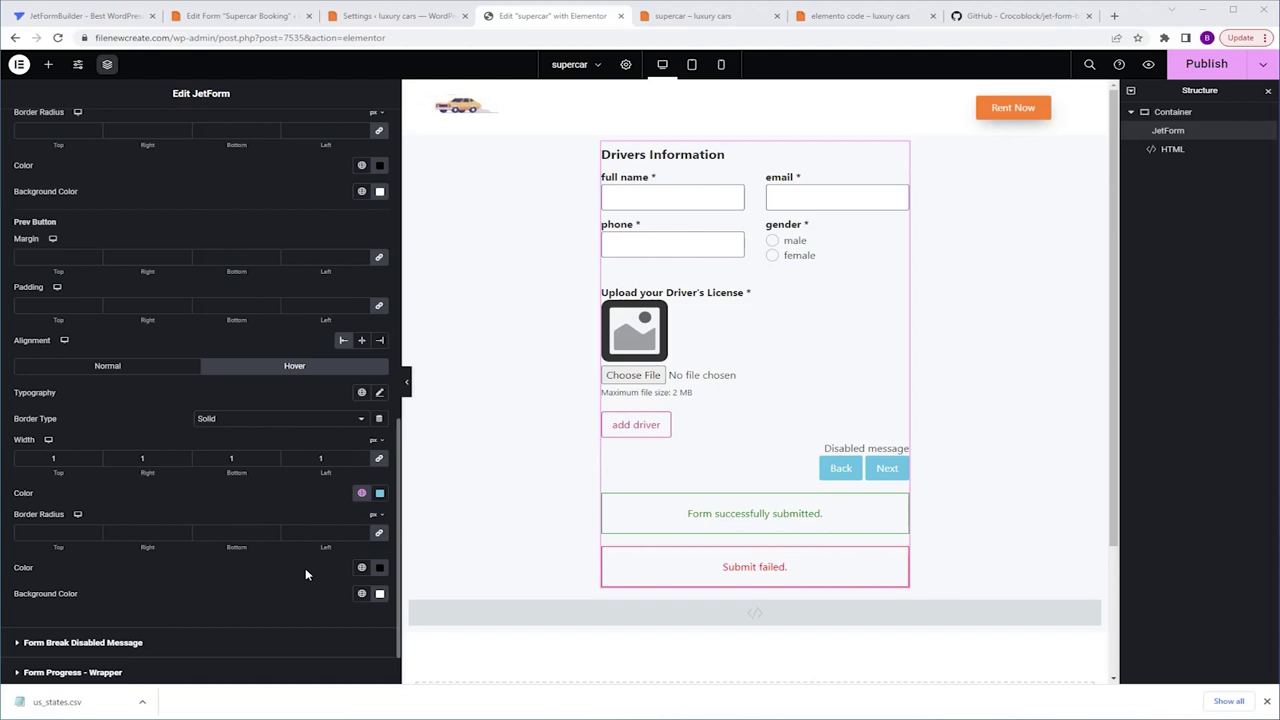
# Enable the form pages progress in the JetForm widget's form settings.
pyautogui.scroll(7, 305, 568)
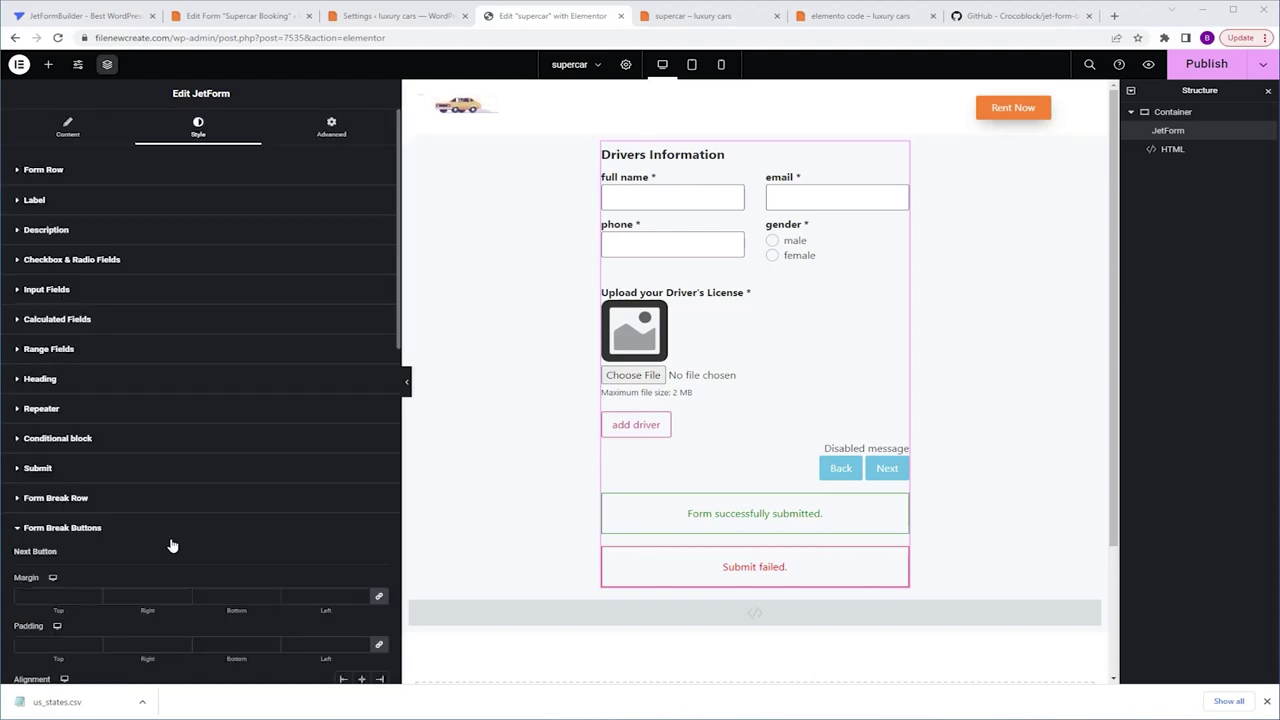
pyautogui.click(67, 135)
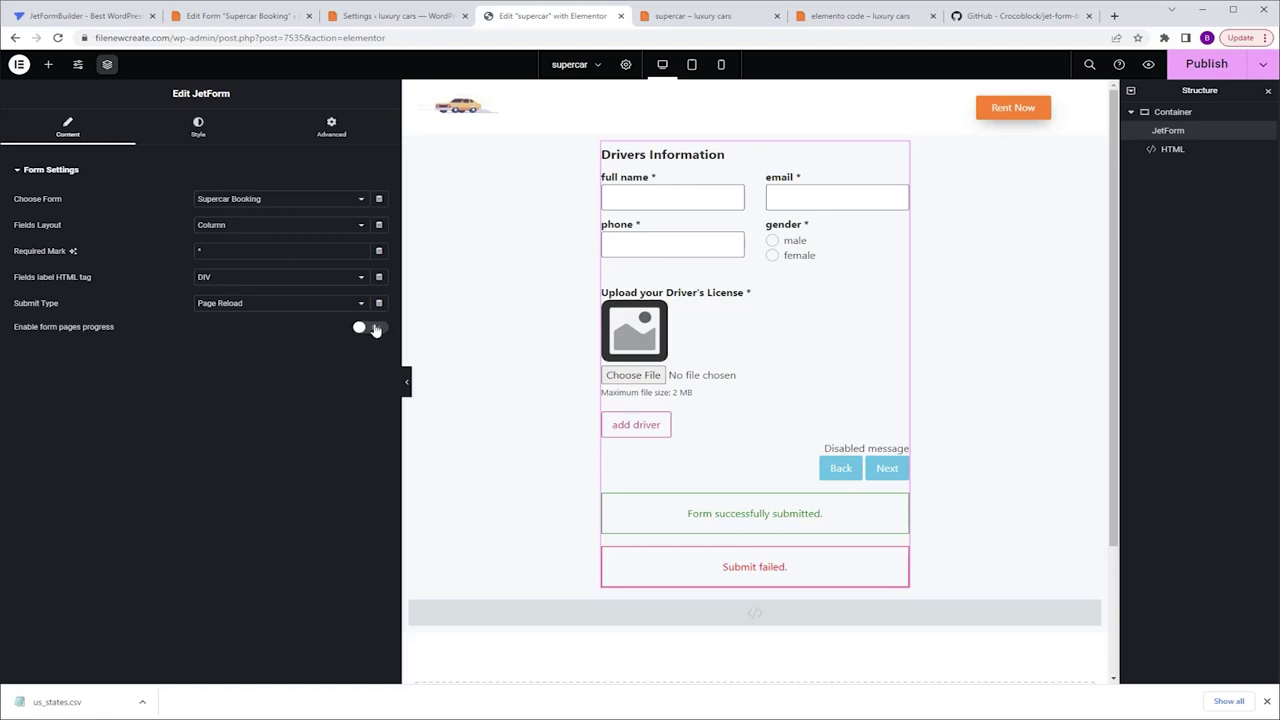
pyautogui.click(373, 328)
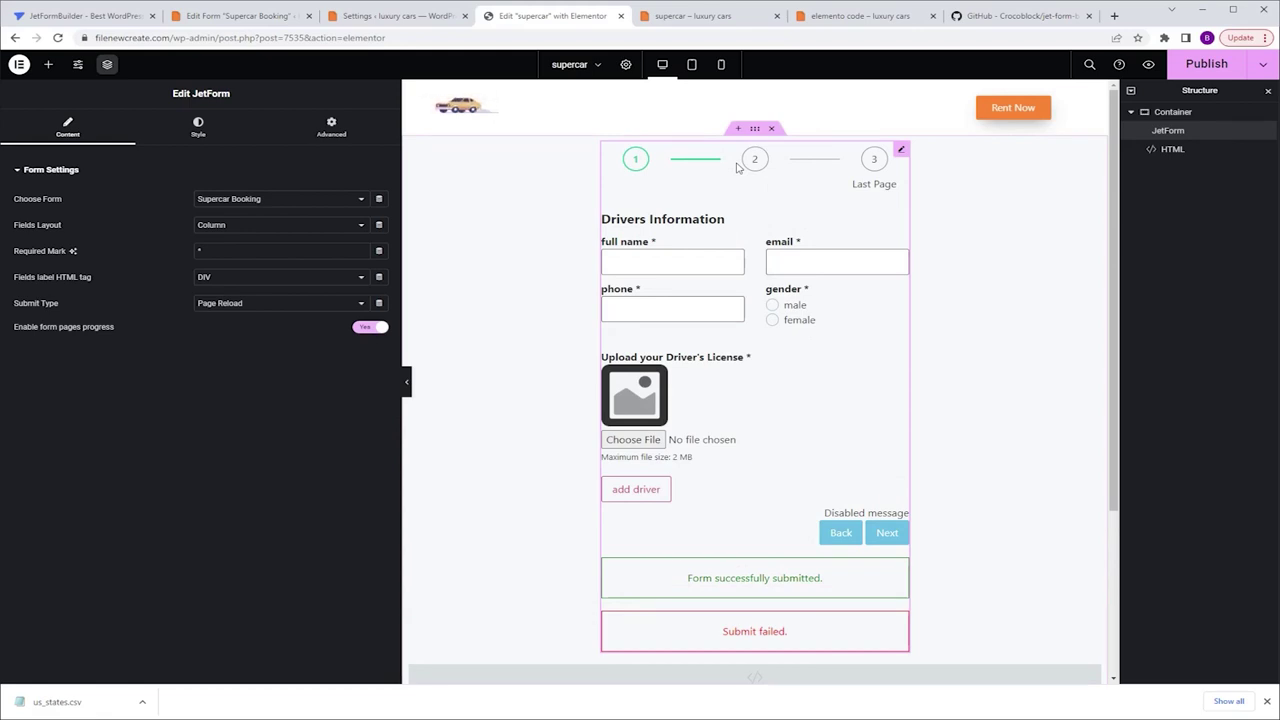
# Switch to the Supercar Booking form editor and set the first page break's label of progress to "Driver Information".
pyautogui.click(200, 130)
pyautogui.scroll(-2, 163, 503)
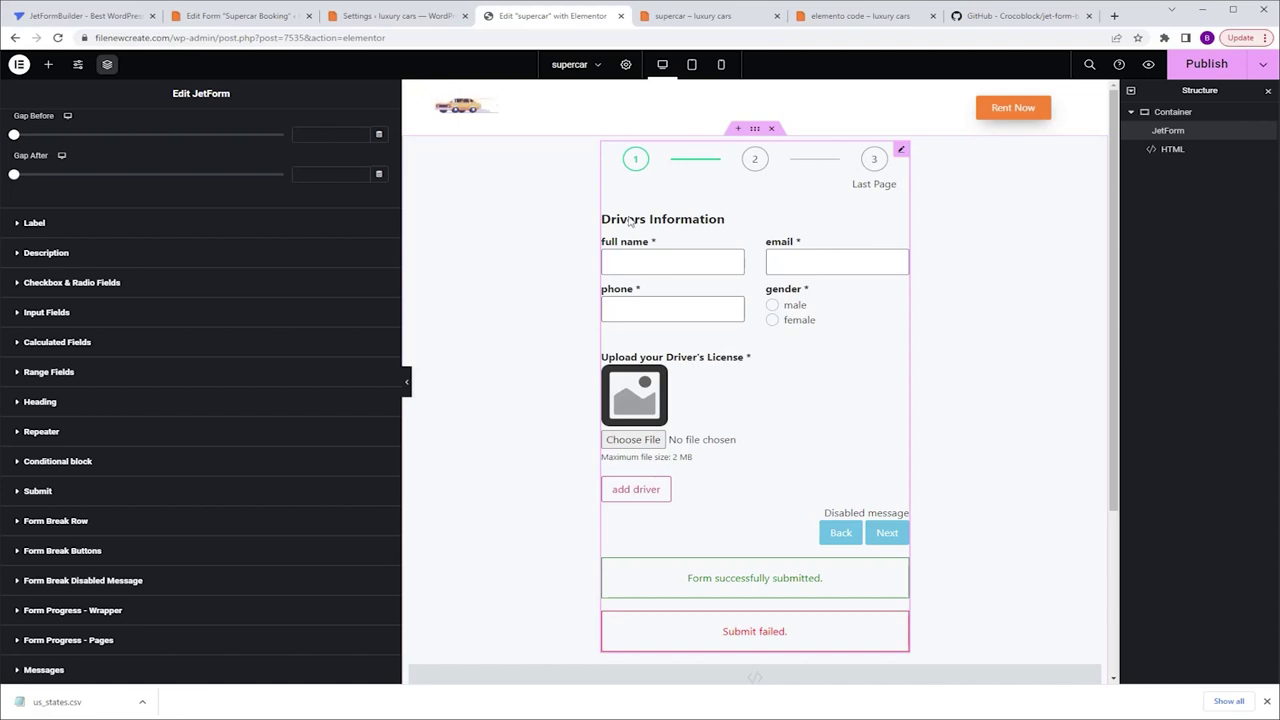
pyautogui.click(250, 20)
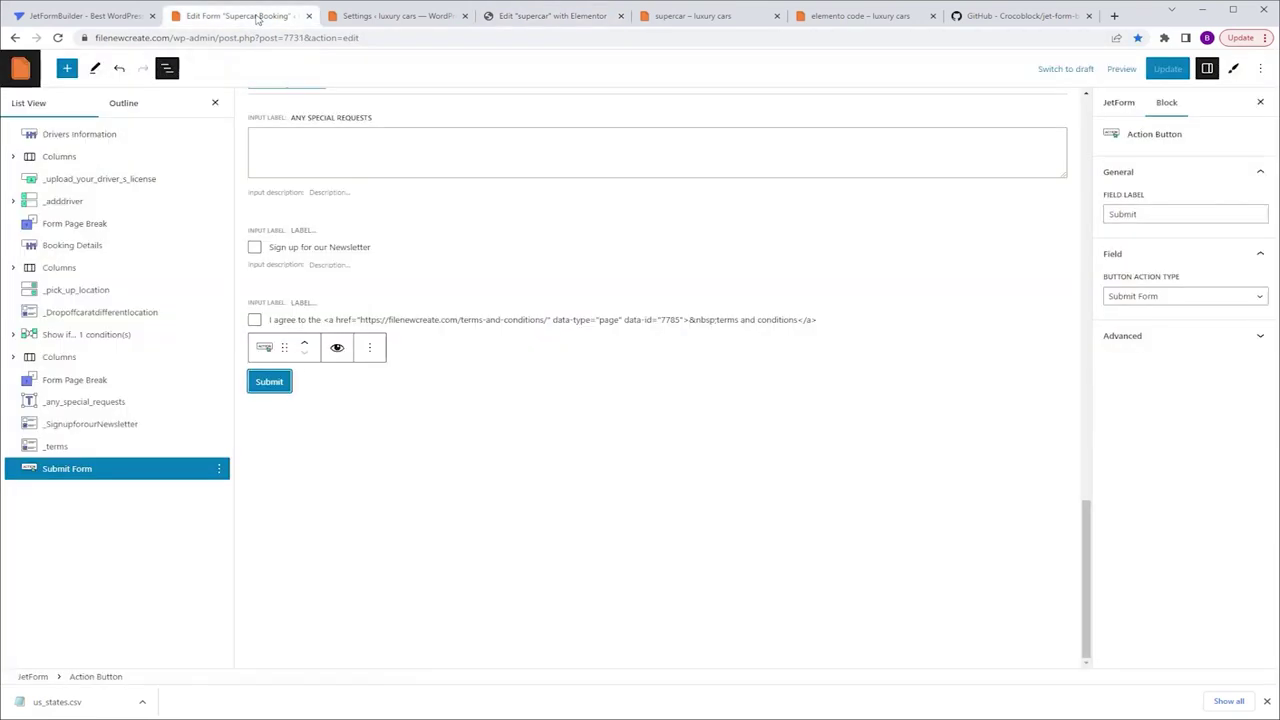
pyautogui.click(66, 228)
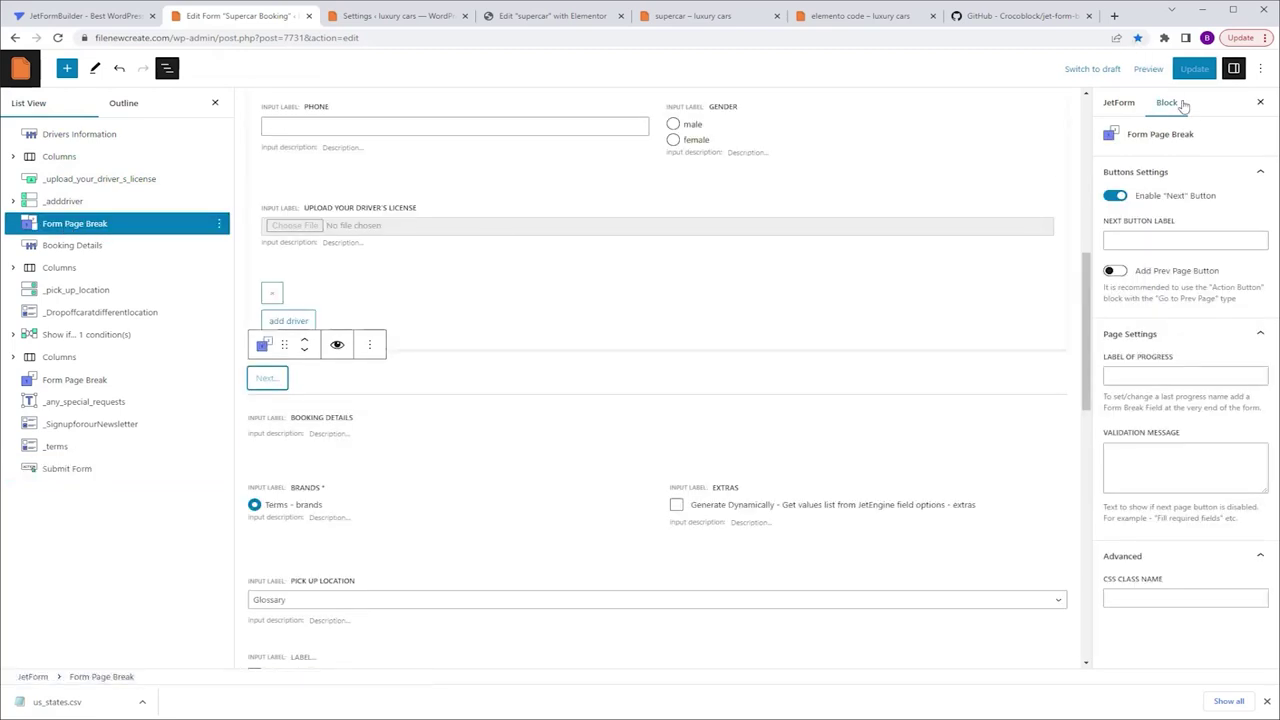
pyautogui.click(1133, 376)
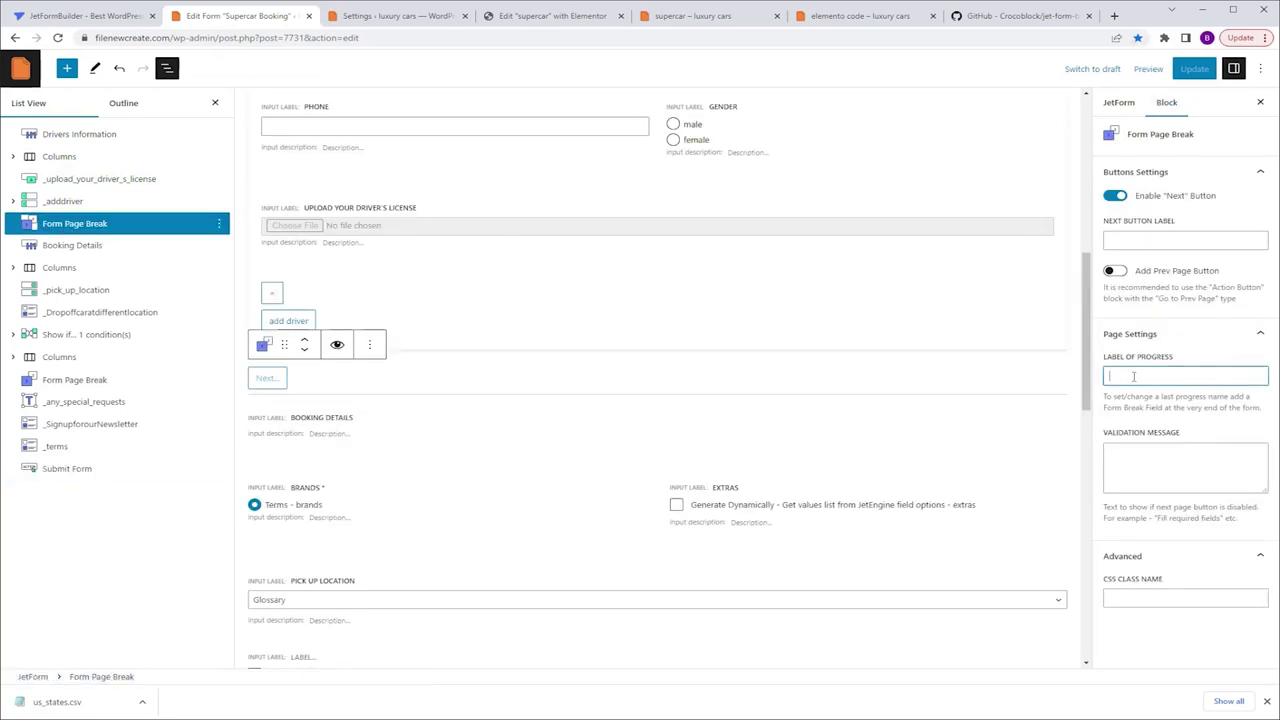
pyautogui.write('Driver Information')
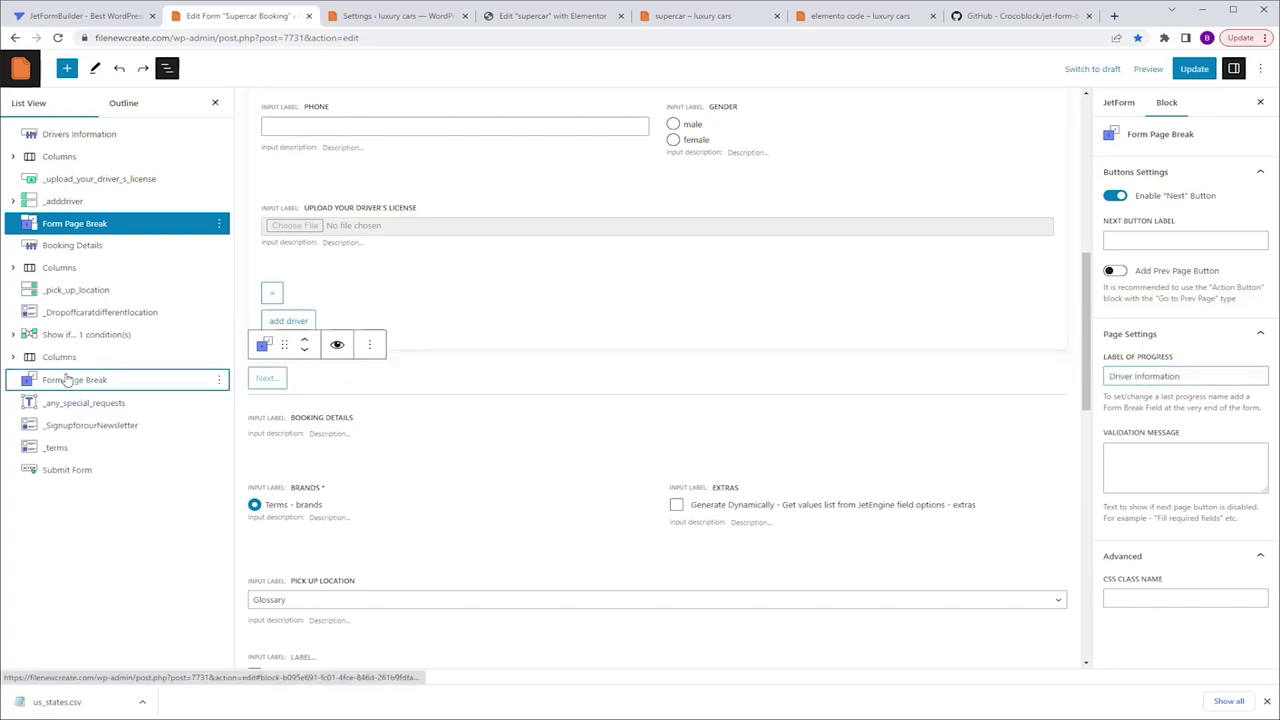
# Set the label of progress of the page break before the special requests field to "Booking Details".
pyautogui.click(65, 379)
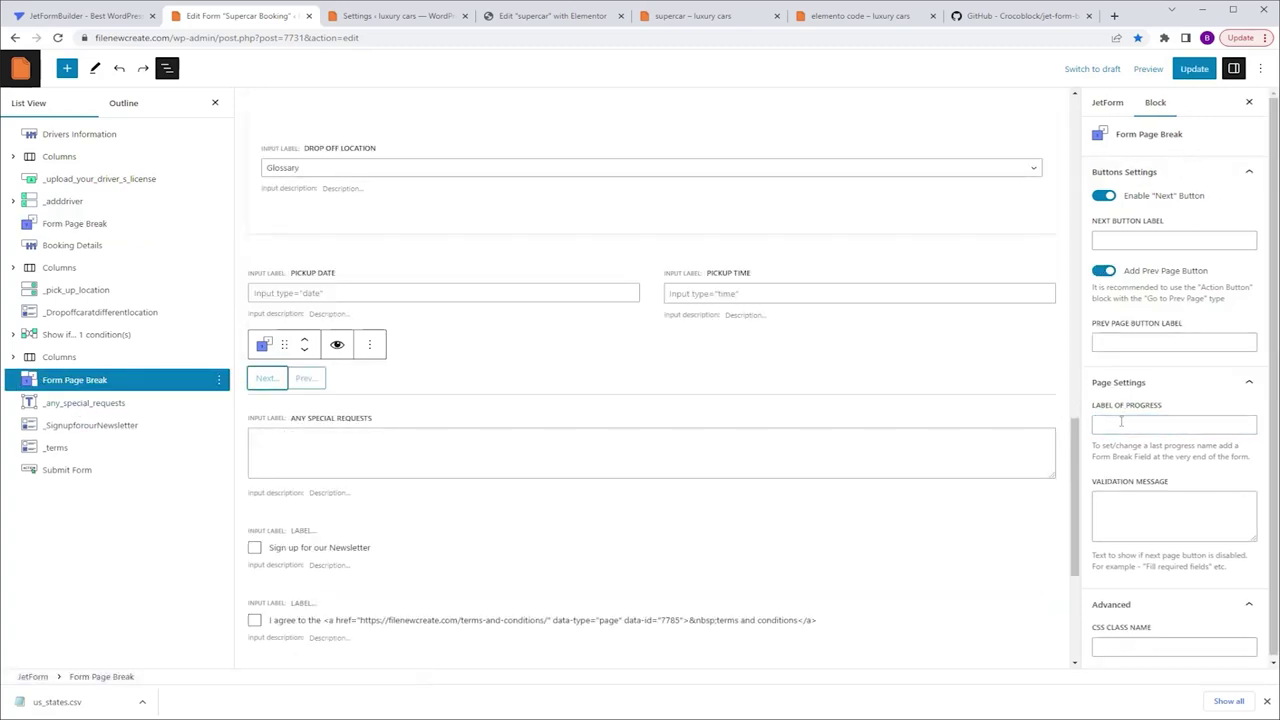
pyautogui.click(1121, 421)
pyautogui.write('Booking Details')
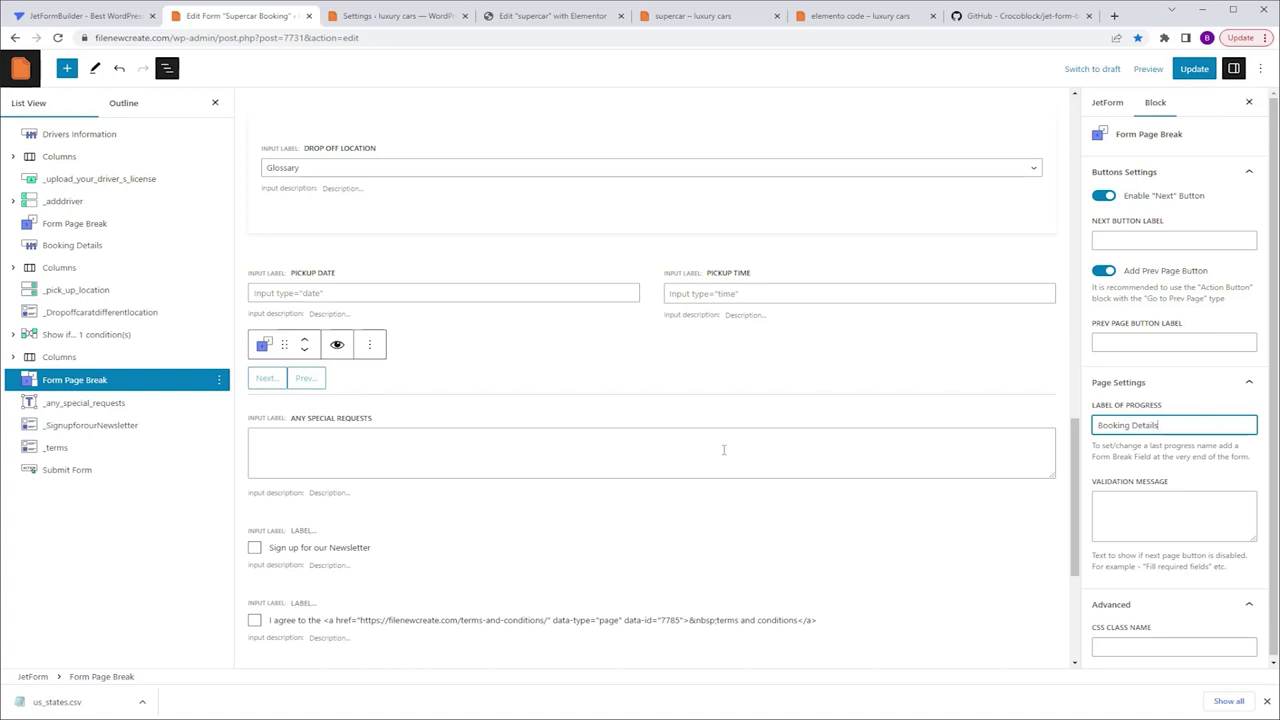
# Duplicate the second page break, move the copy below the Submit Form block, label its progress "Finish & Submit" and save the form.
pyautogui.click(219, 381)
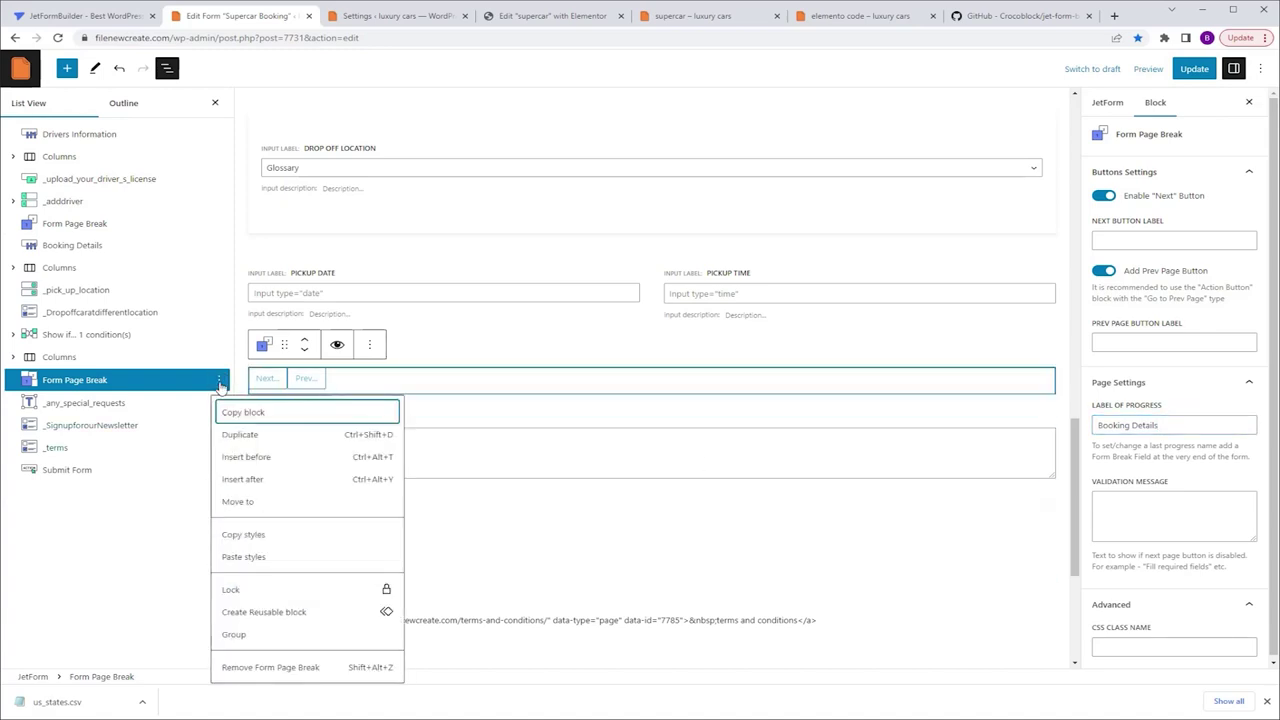
pyautogui.click(240, 434)
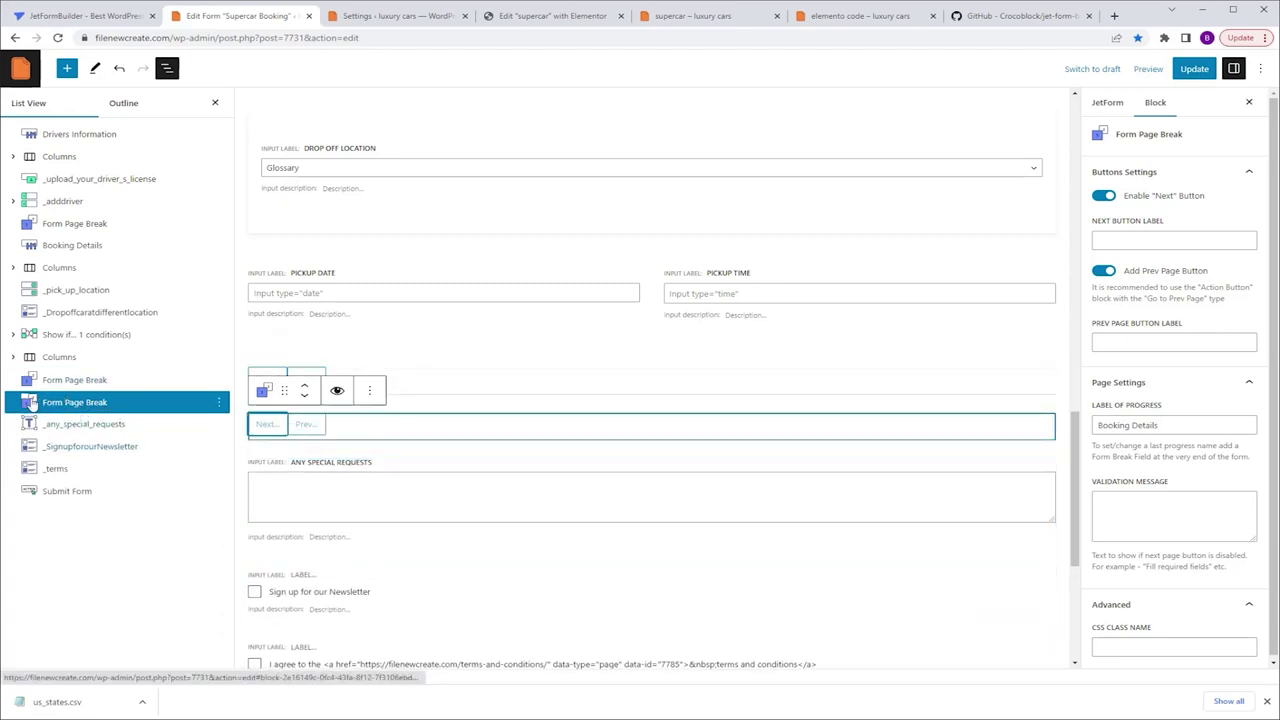
pyautogui.moveTo(32, 402); pyautogui.dragTo(64, 488)
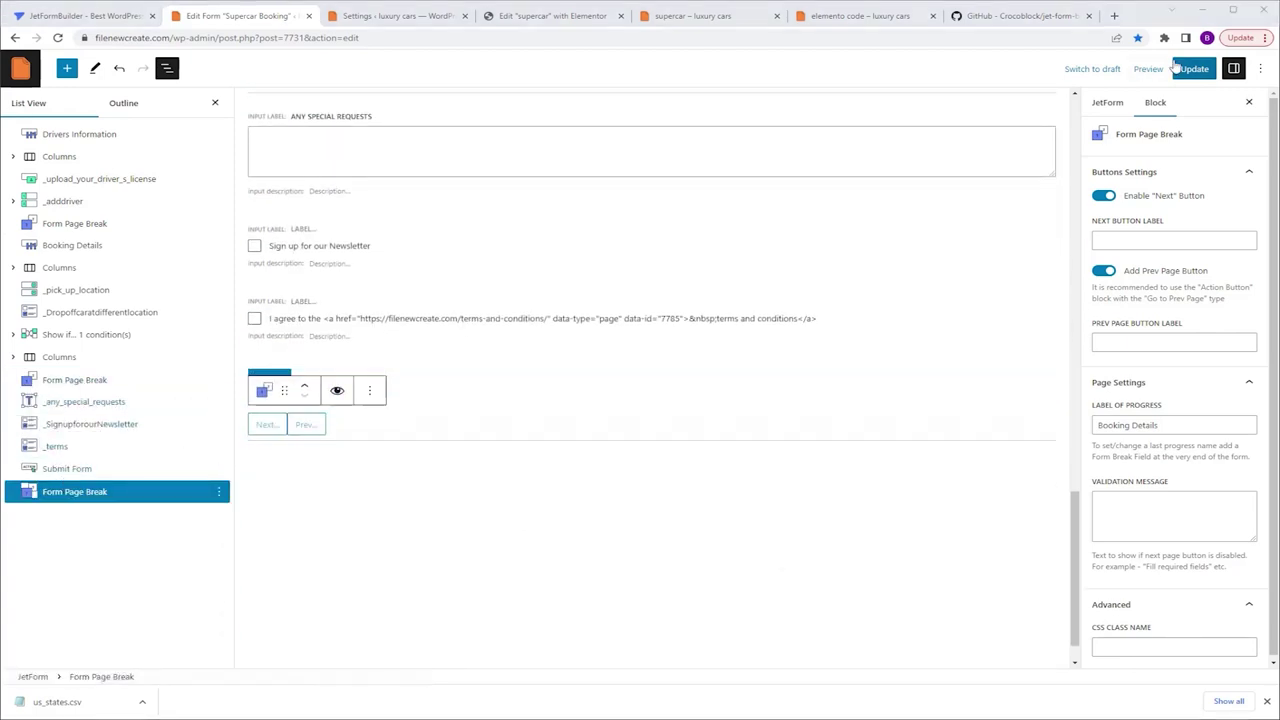
pyautogui.tripleClick(1166, 425)
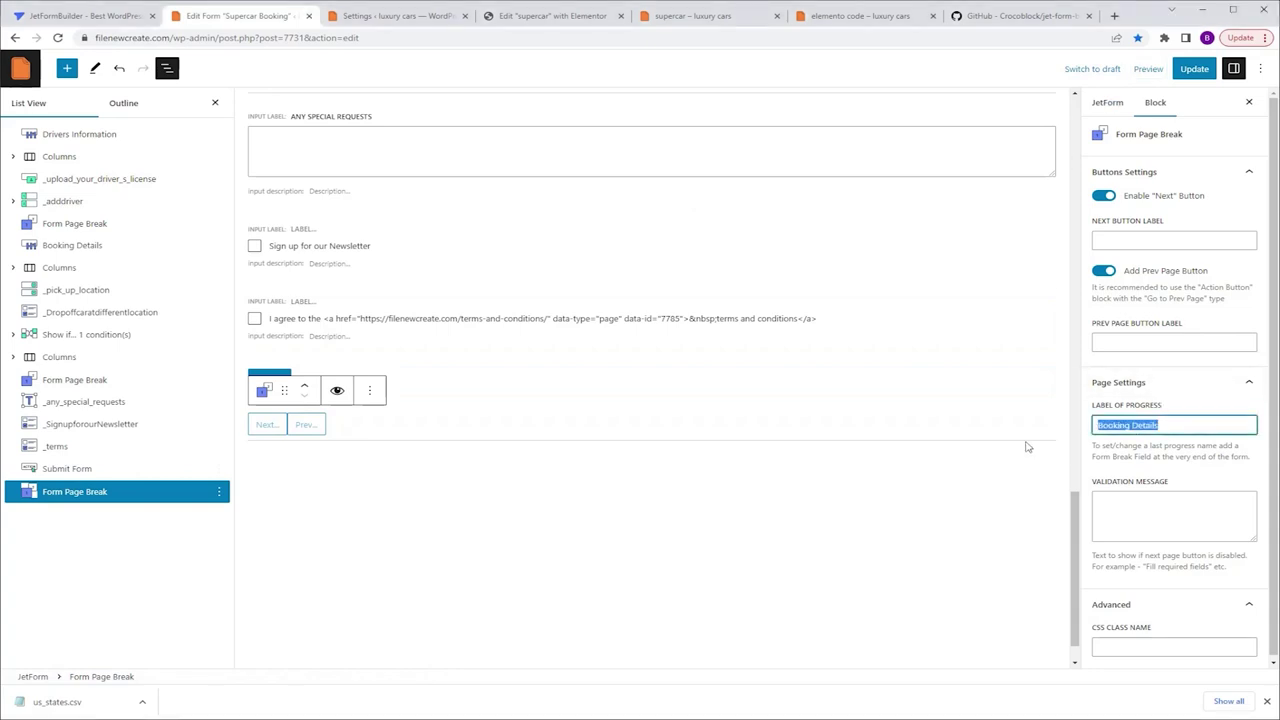
pyautogui.write('Finish & Submit')
pyautogui.click(1203, 72)
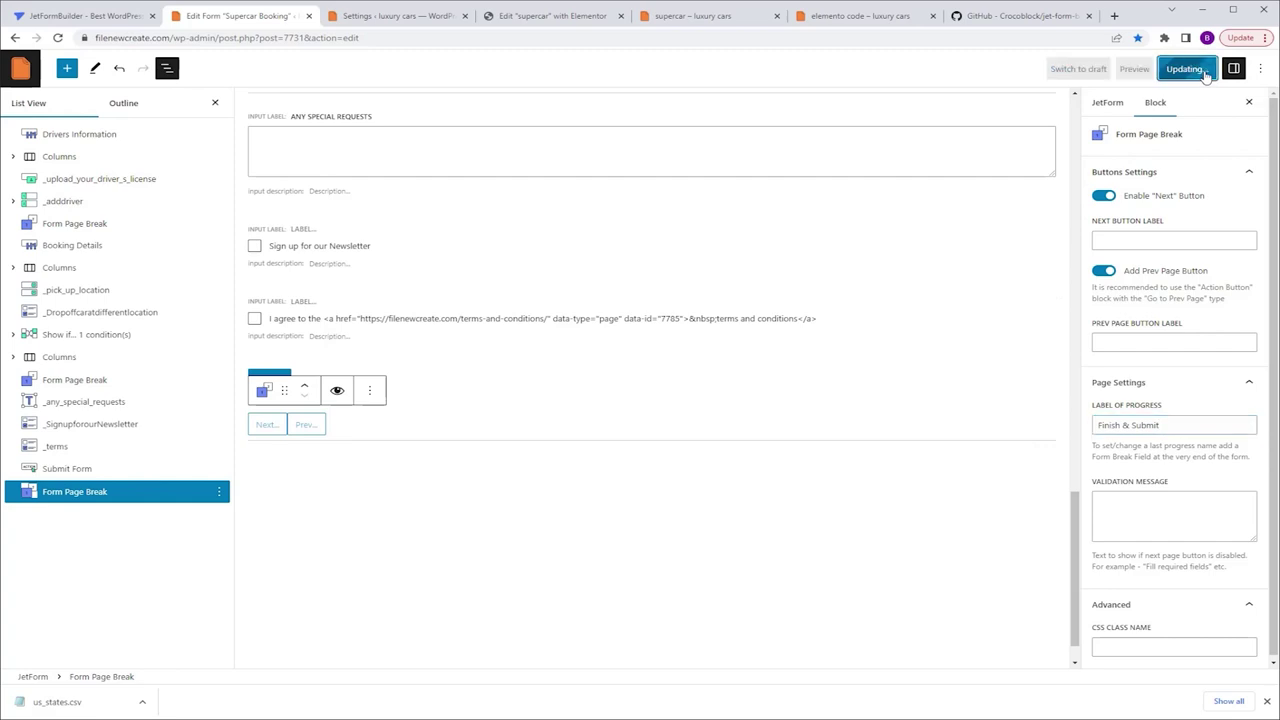
# Return to the Elementor page editor, publish the supercar page and preview it.
pyautogui.click(557, 18)
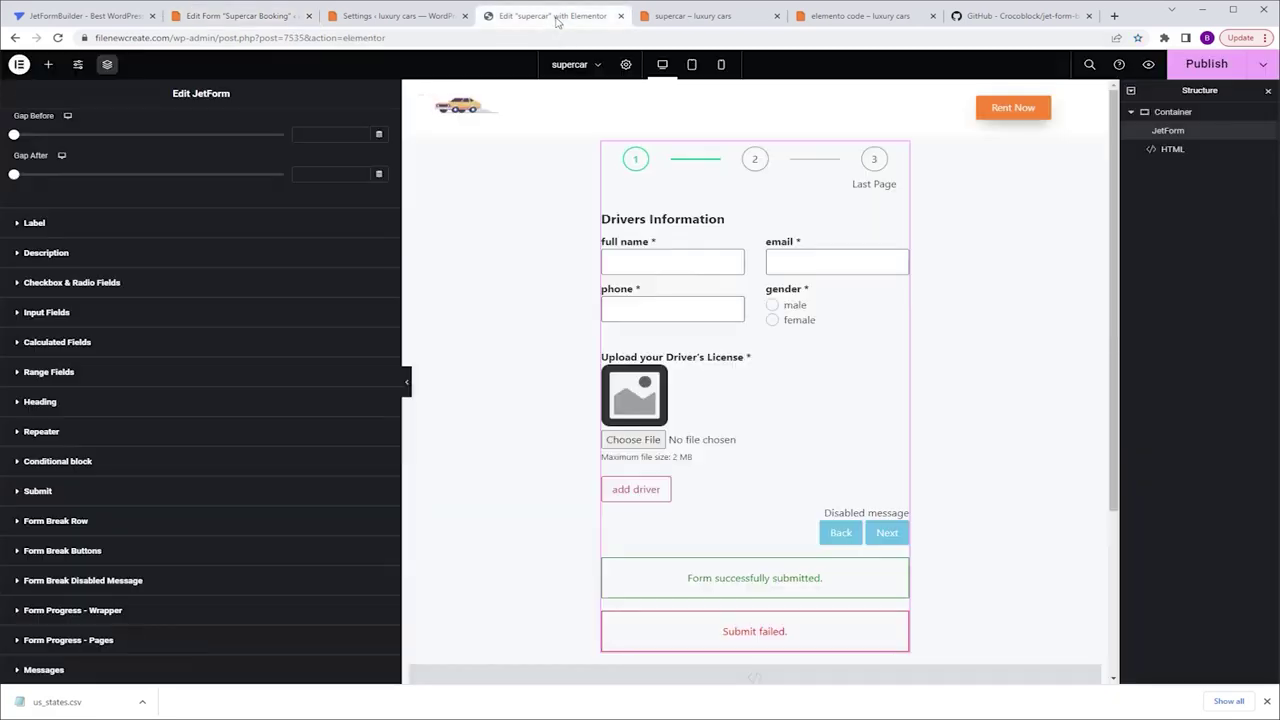
pyautogui.click(1192, 70)
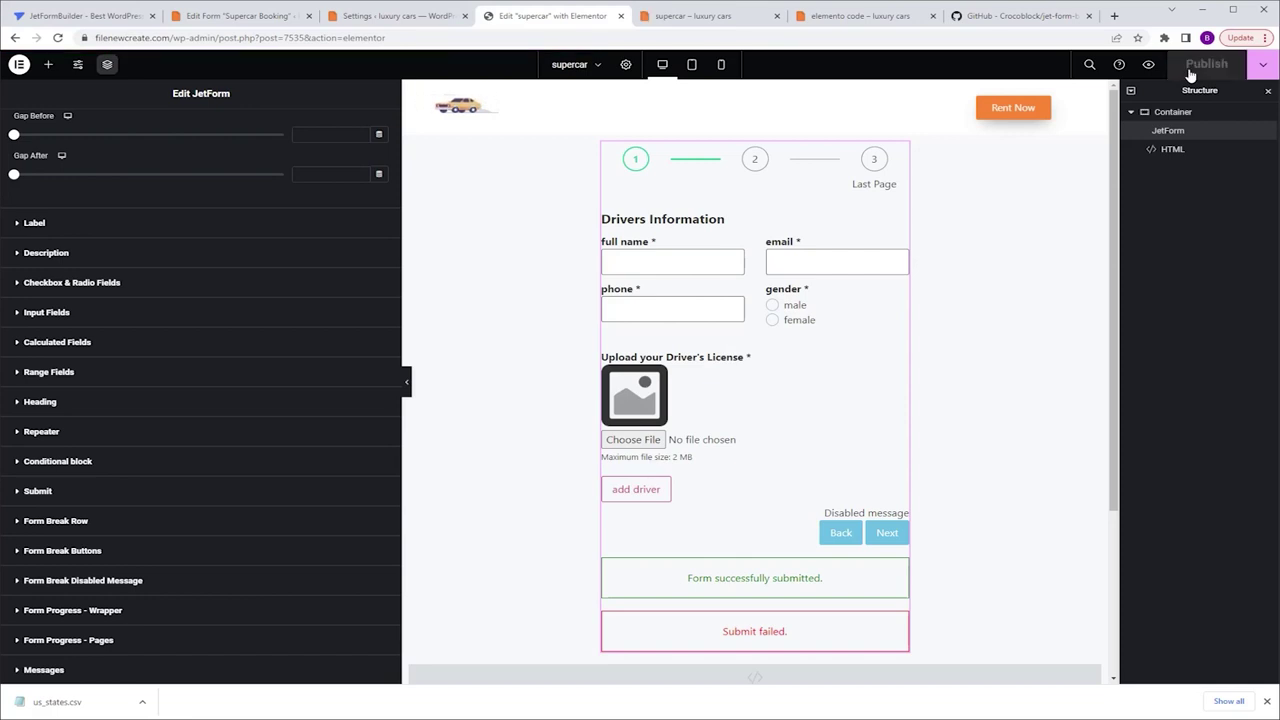
pyautogui.click(1148, 64)
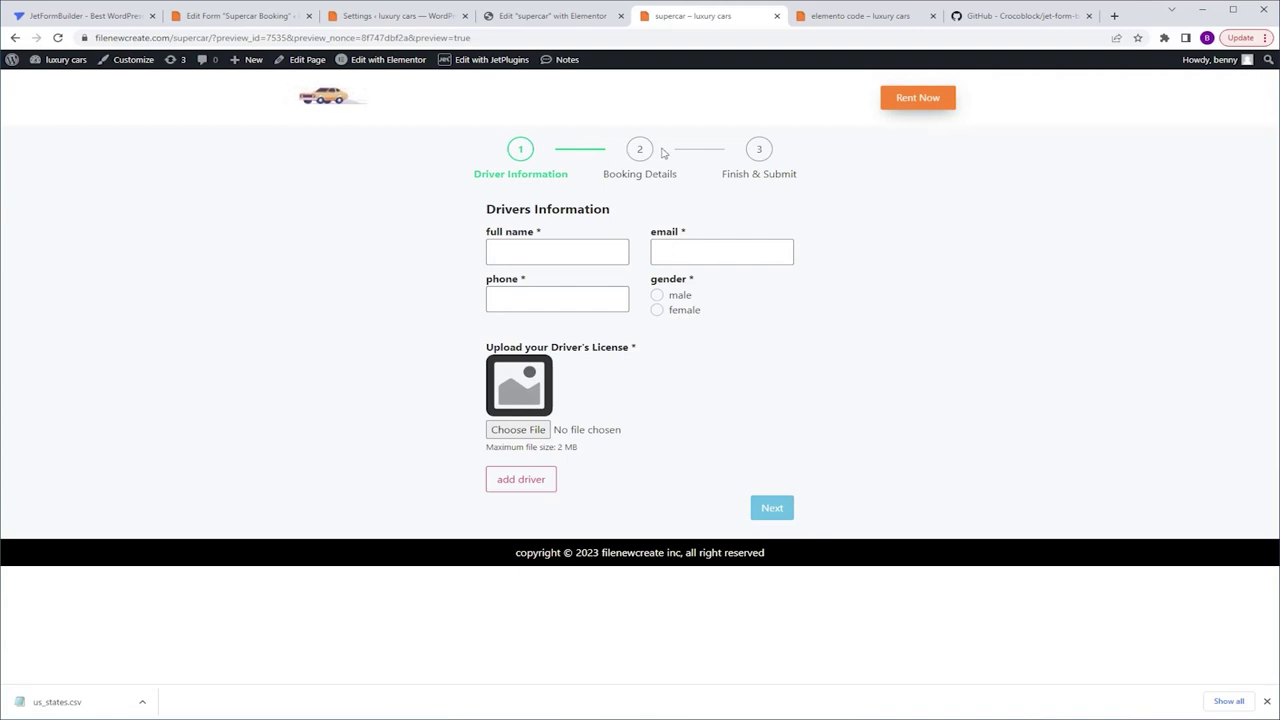
# Review the Supercar Booking form's general JetForm settings and visibility options in the form editor.
pyautogui.click(240, 16)
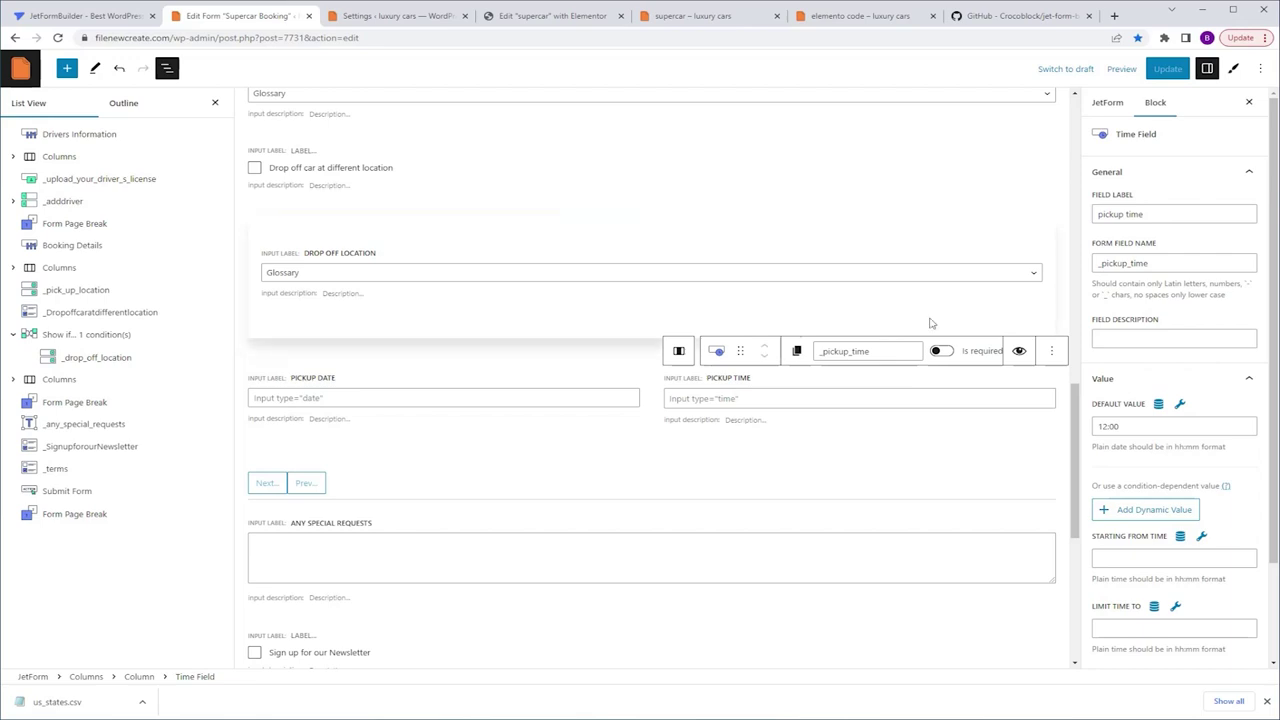
pyautogui.click(1107, 104)
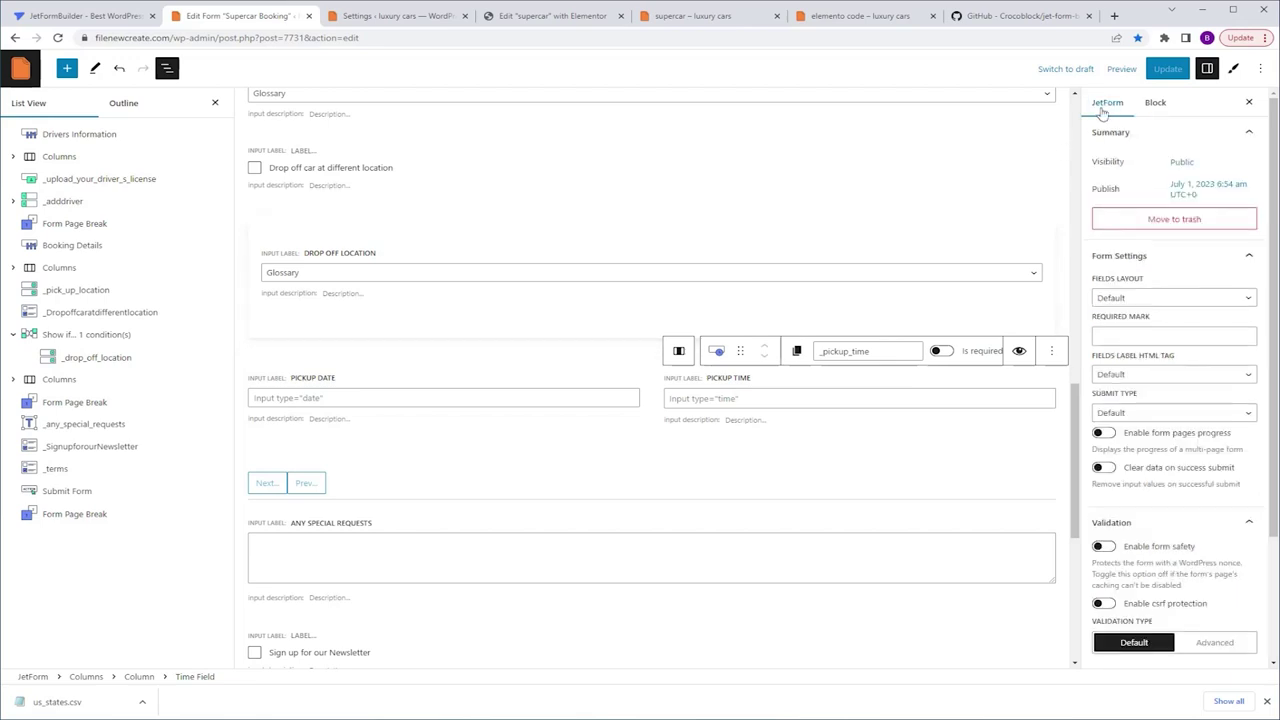
pyautogui.click(1181, 162)
pyautogui.click(1181, 162)
# In the Elementor editor, try the Row fields layout on the JetForm widget and return it to Default.
pyautogui.click(548, 16)
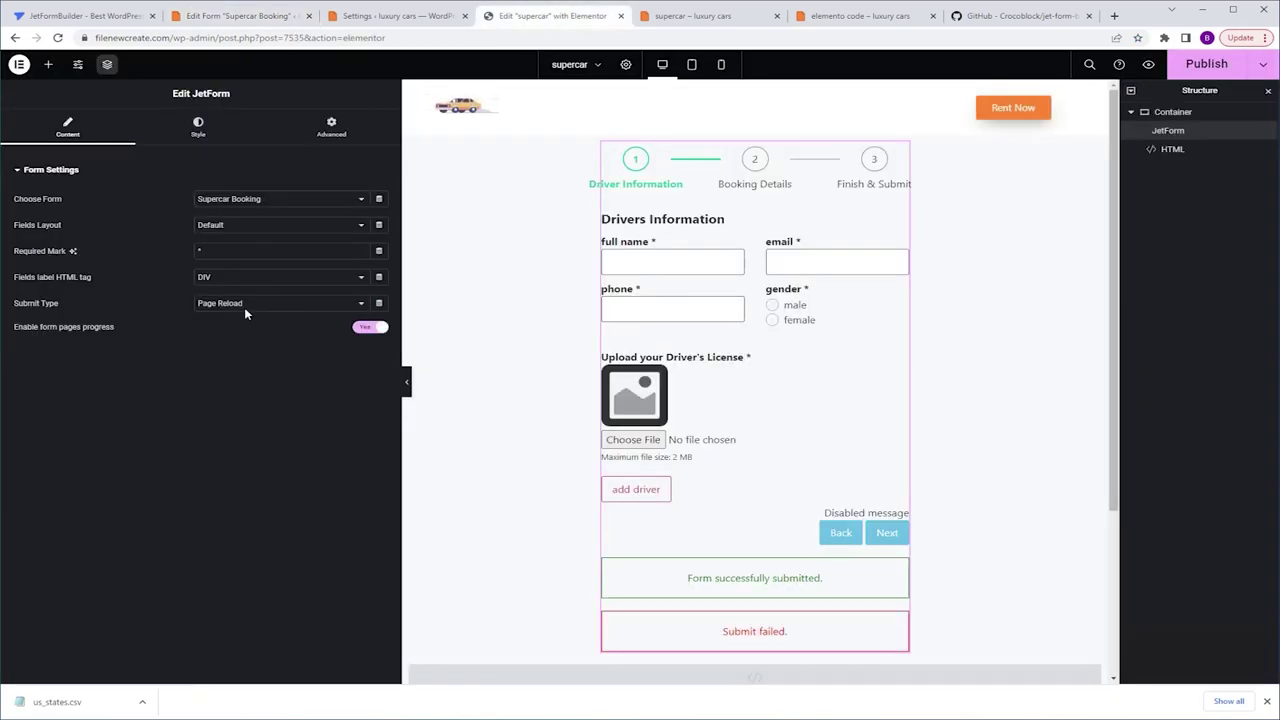
pyautogui.click(248, 229)
pyautogui.click(254, 258)
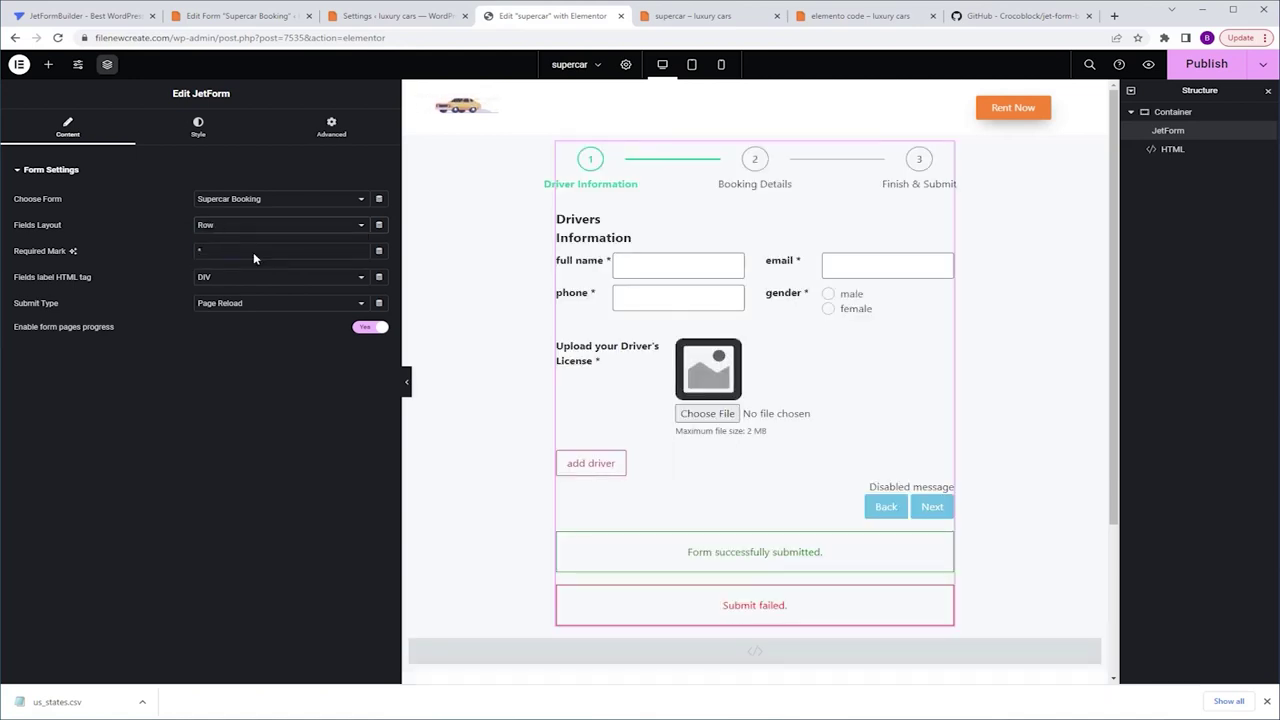
pyautogui.click(242, 228)
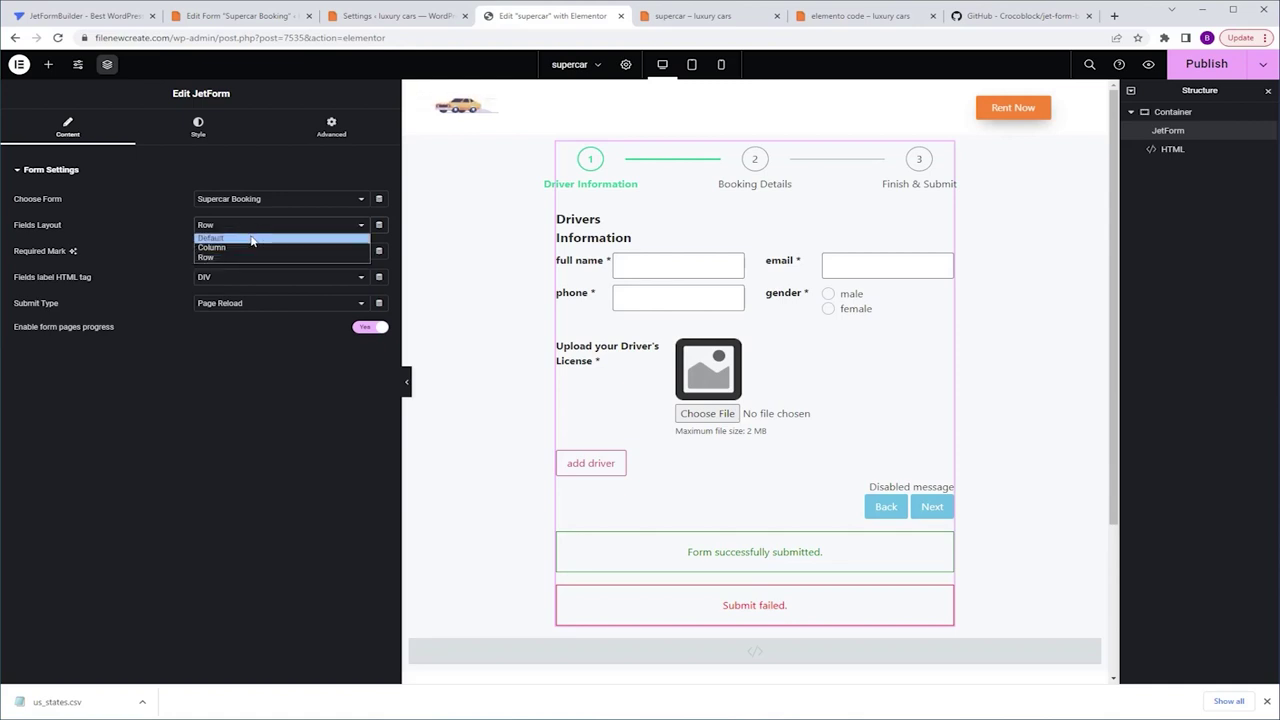
pyautogui.click(250, 234)
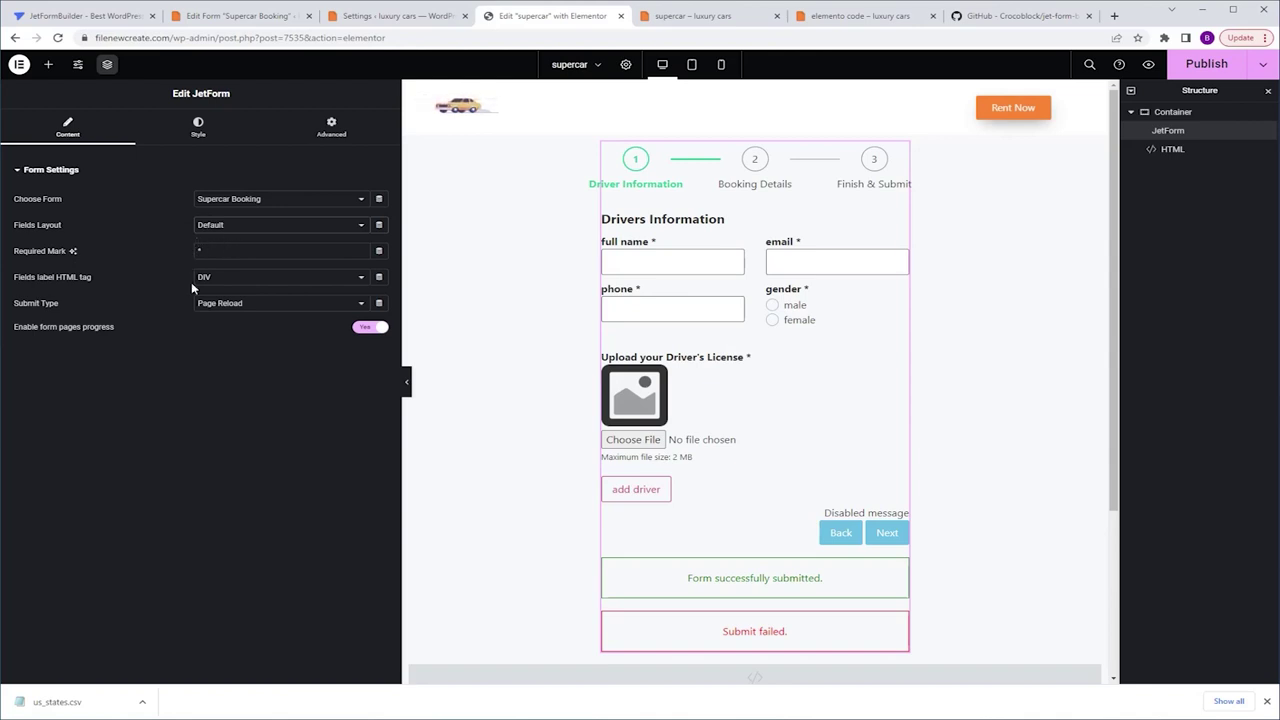
# Keep DIV as the JetForm widget's fields label HTML tag and set its submit type to AJAX.
pyautogui.click(229, 280)
pyautogui.click(229, 289)
pyautogui.click(248, 307)
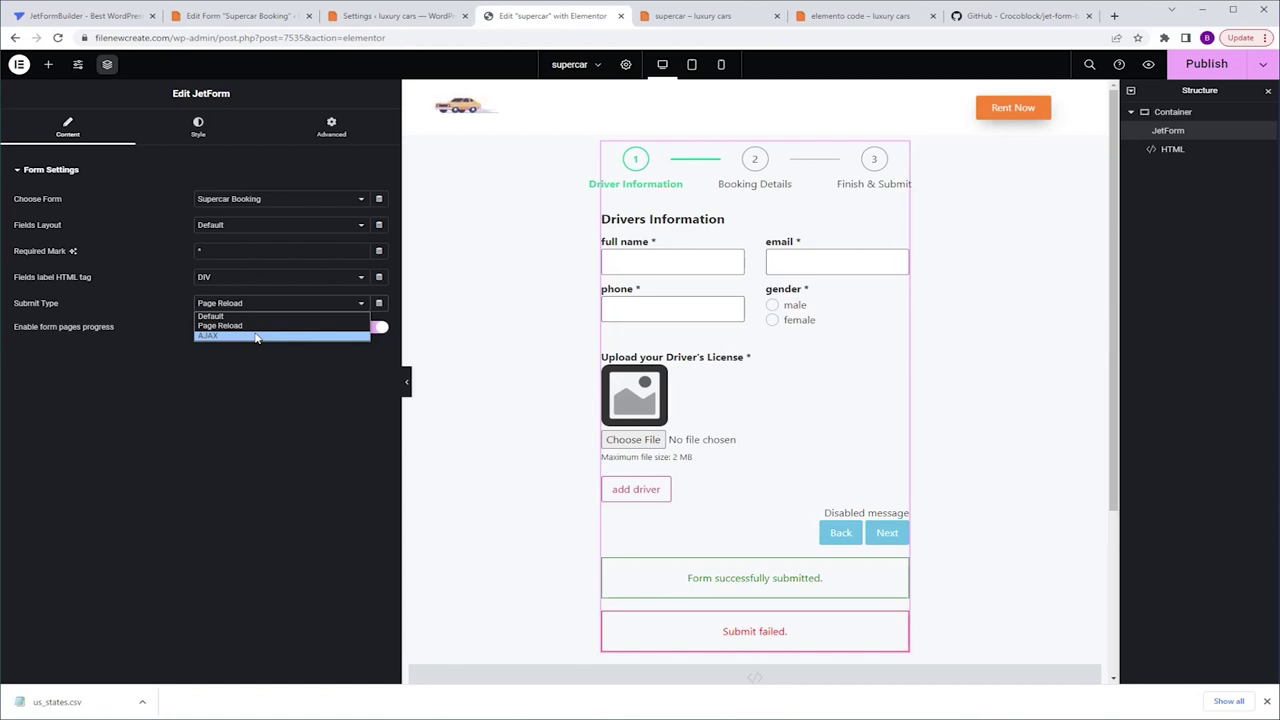
pyautogui.click(255, 336)
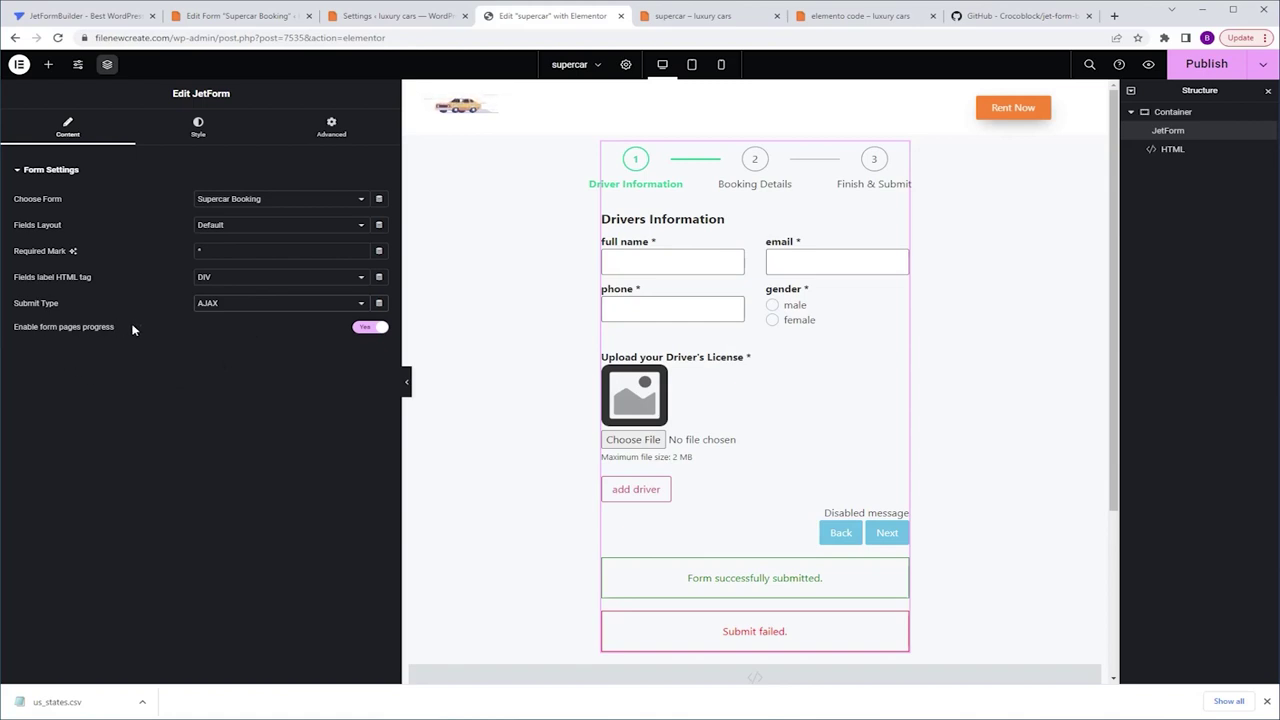
# Switch to the Supercar Booking form editor and enable form safety and csrf protection in the validation settings.
pyautogui.click(230, 17)
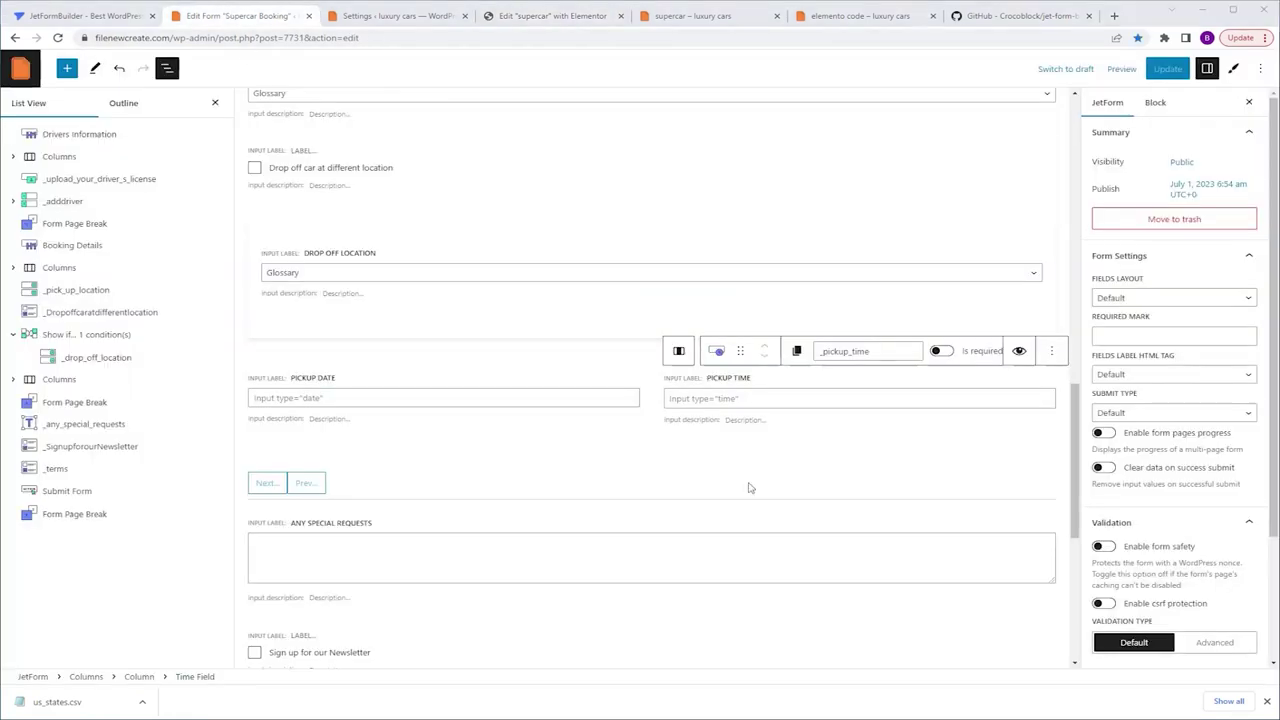
pyautogui.click(1103, 546)
pyautogui.click(1104, 603)
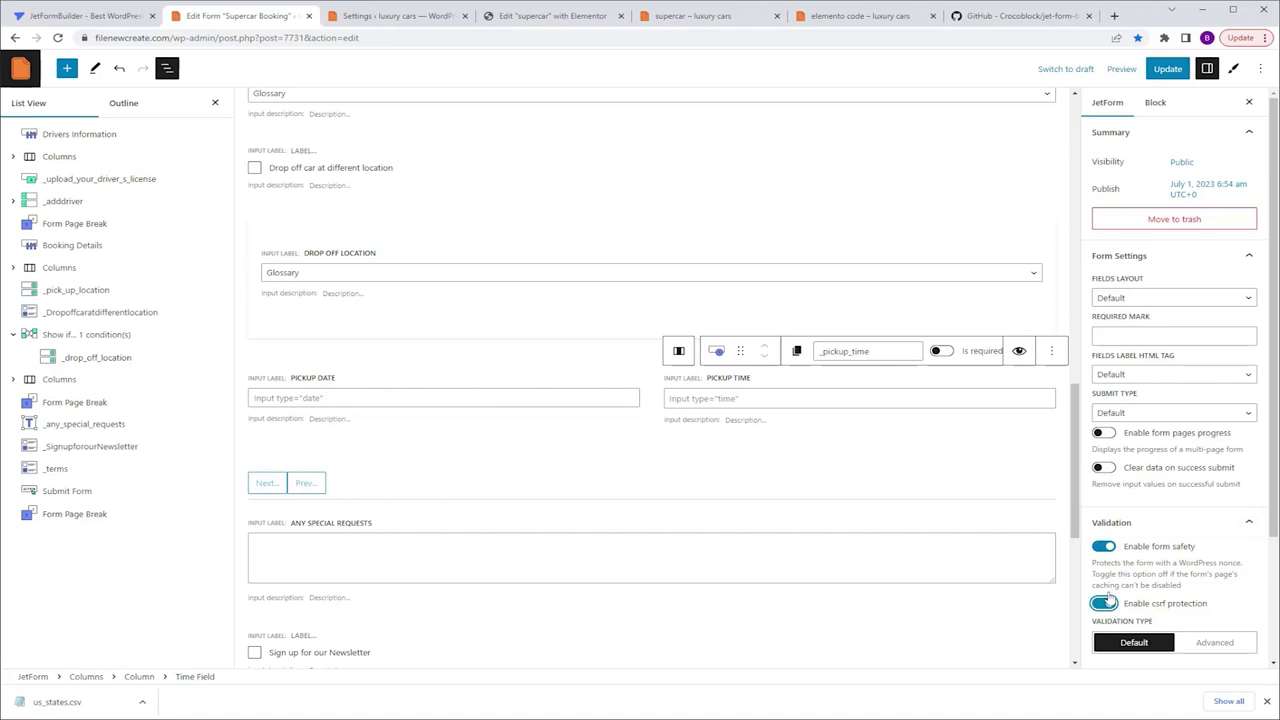
# Set the form's validation type to Advanced and check the validation messages and captcha settings.
pyautogui.scroll(-2, 1150, 570)
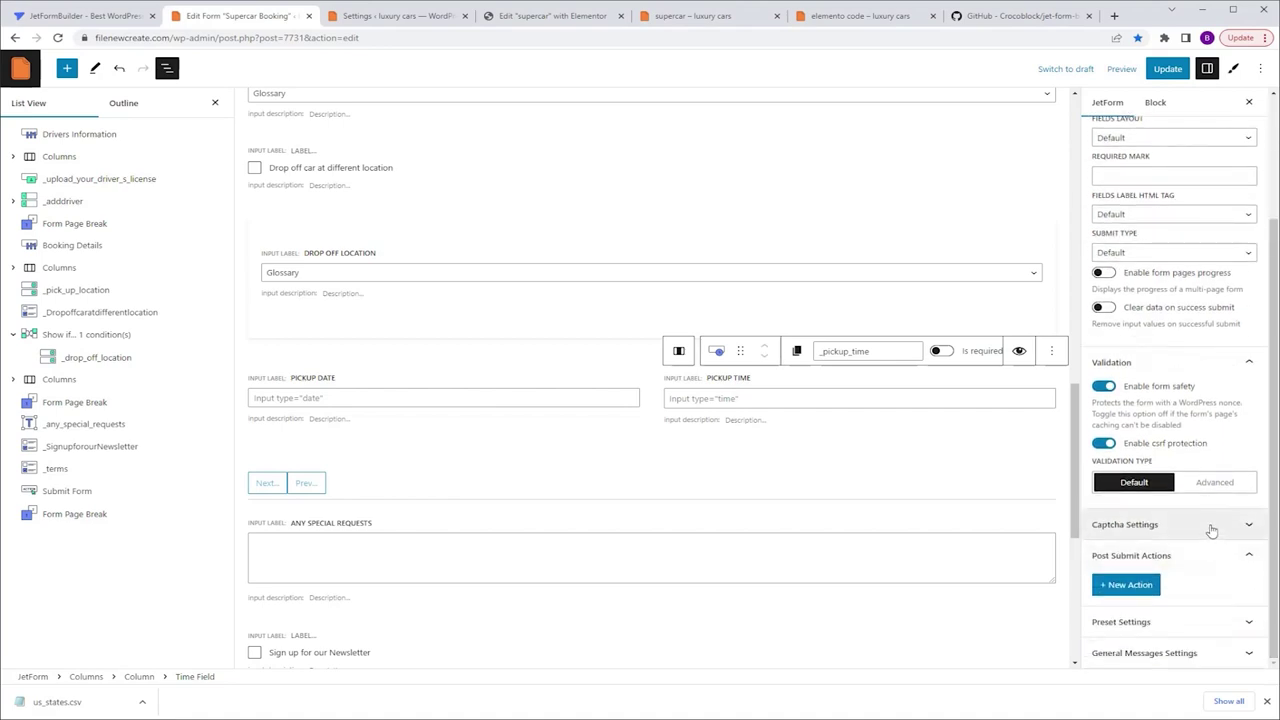
pyautogui.click(1214, 482)
pyautogui.click(1200, 507)
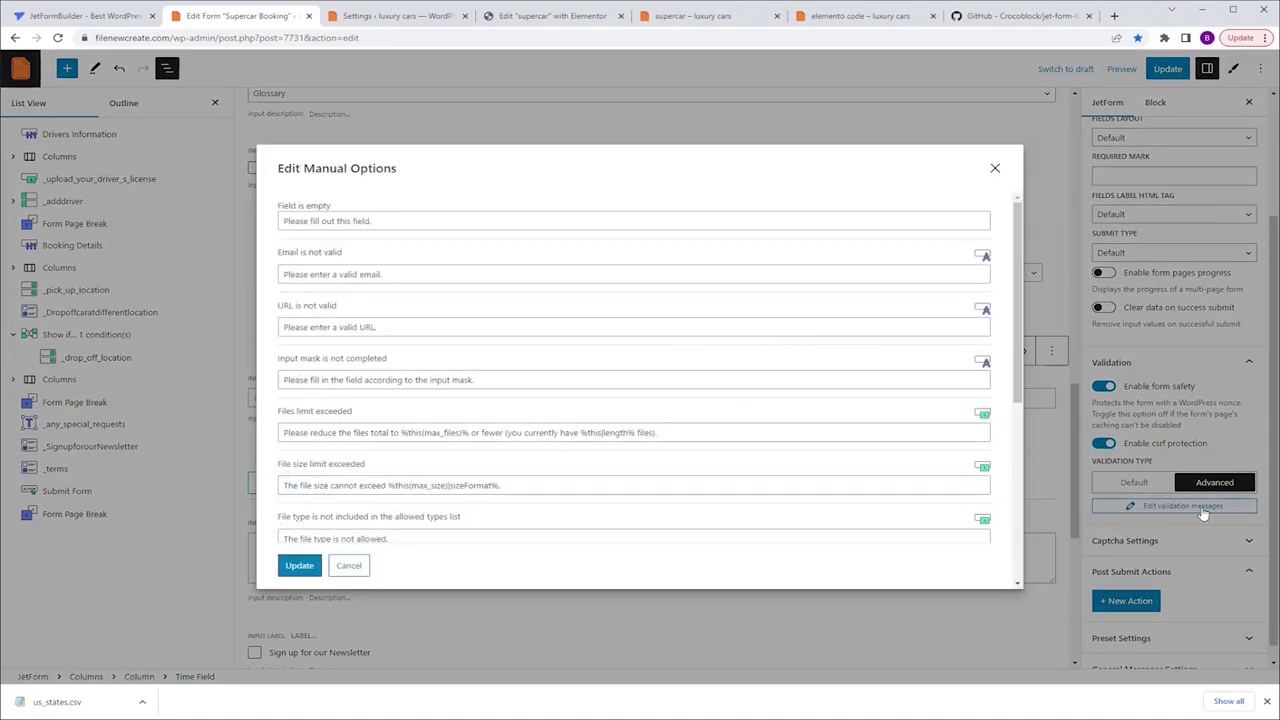
pyautogui.click(992, 168)
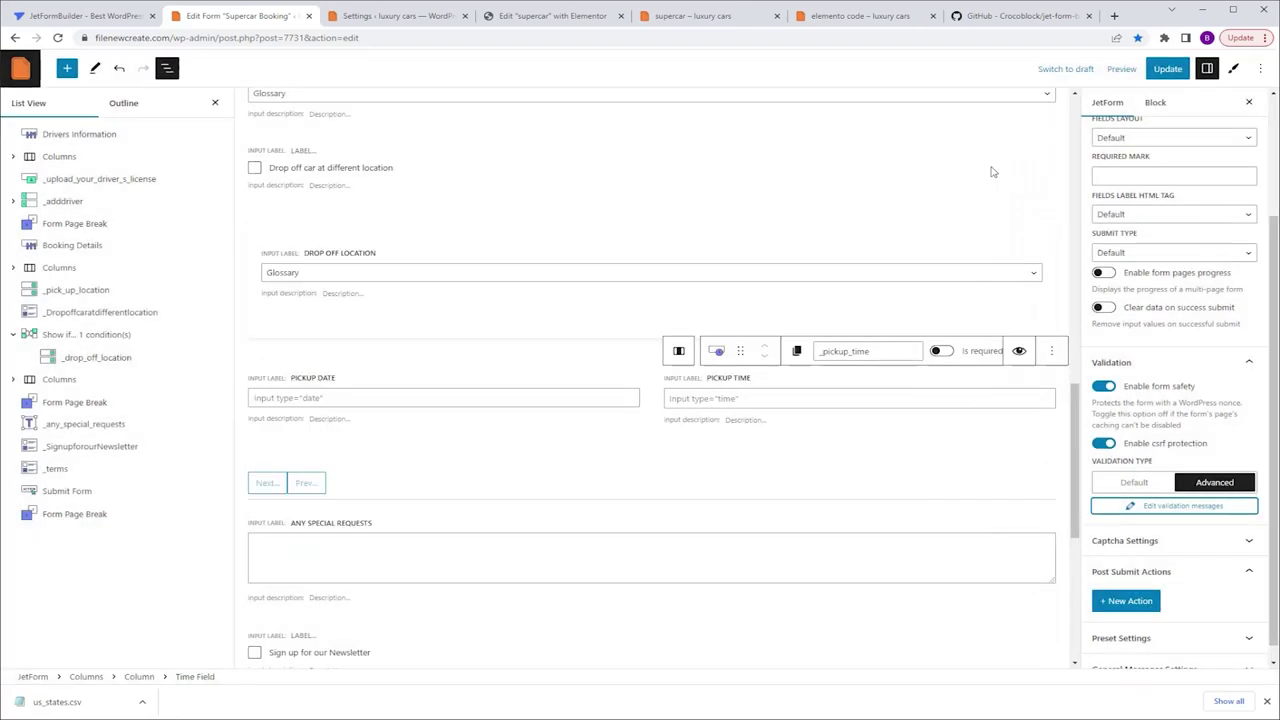
pyautogui.click(1180, 545)
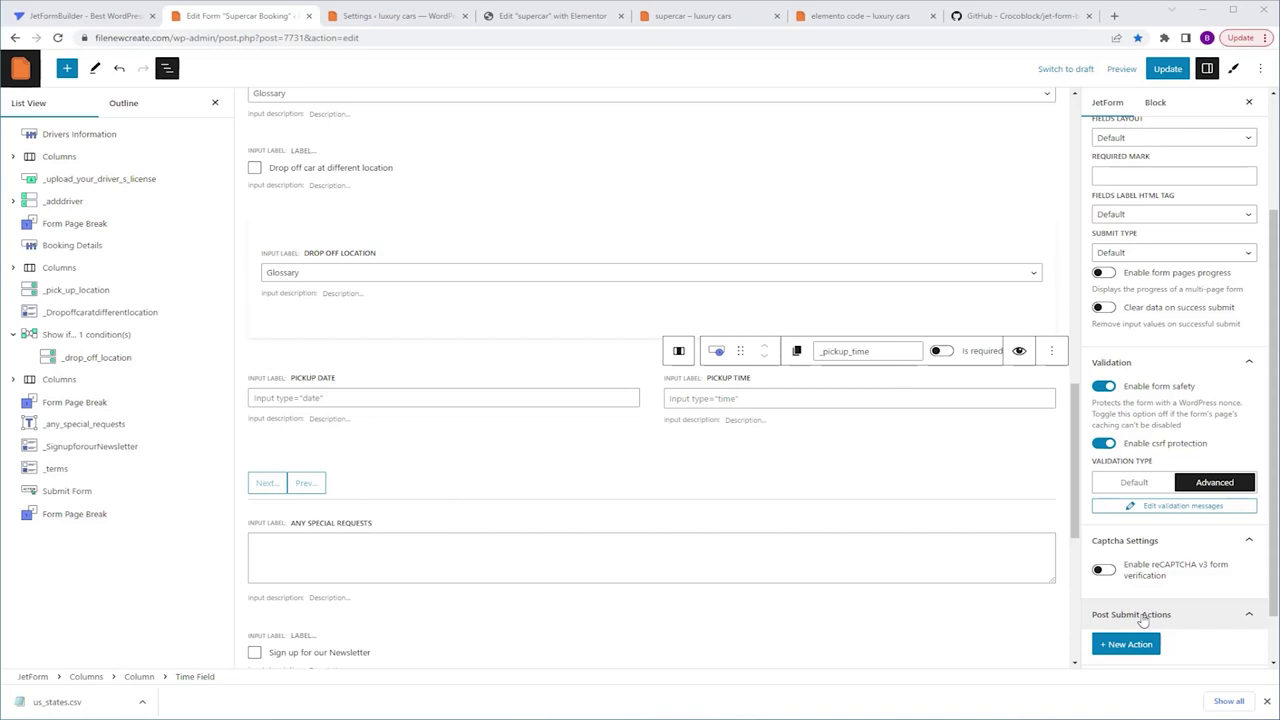
# Add a post submit action to the form and set its type to Insert/Update Post.
pyautogui.click(1122, 643)
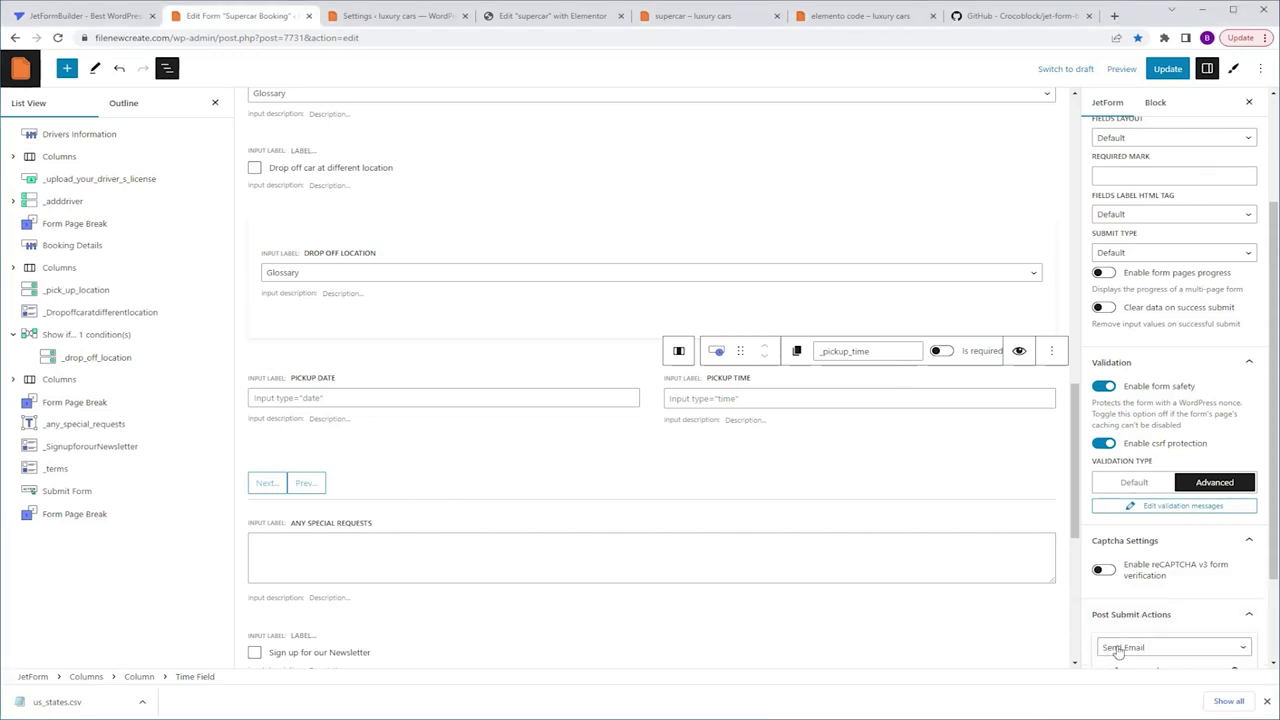
pyautogui.scroll(-2, 1118, 650)
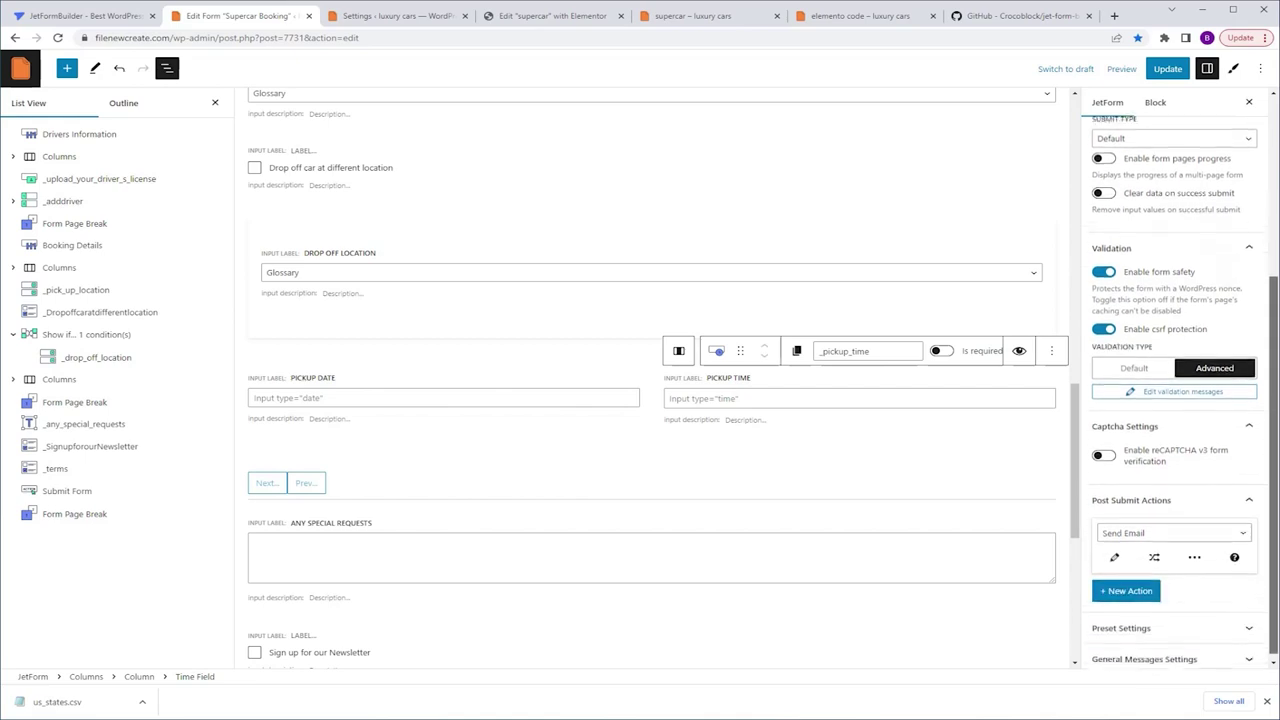
pyautogui.scroll(-1, 1170, 400)
pyautogui.click(1149, 529)
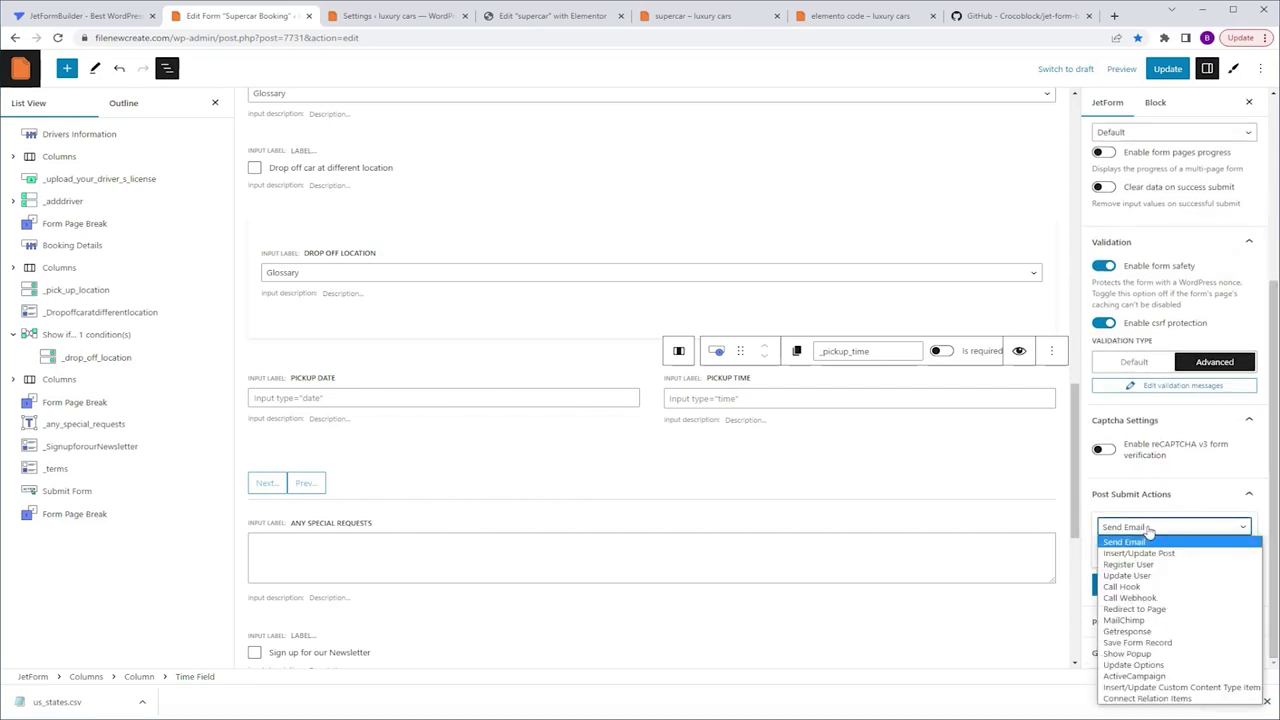
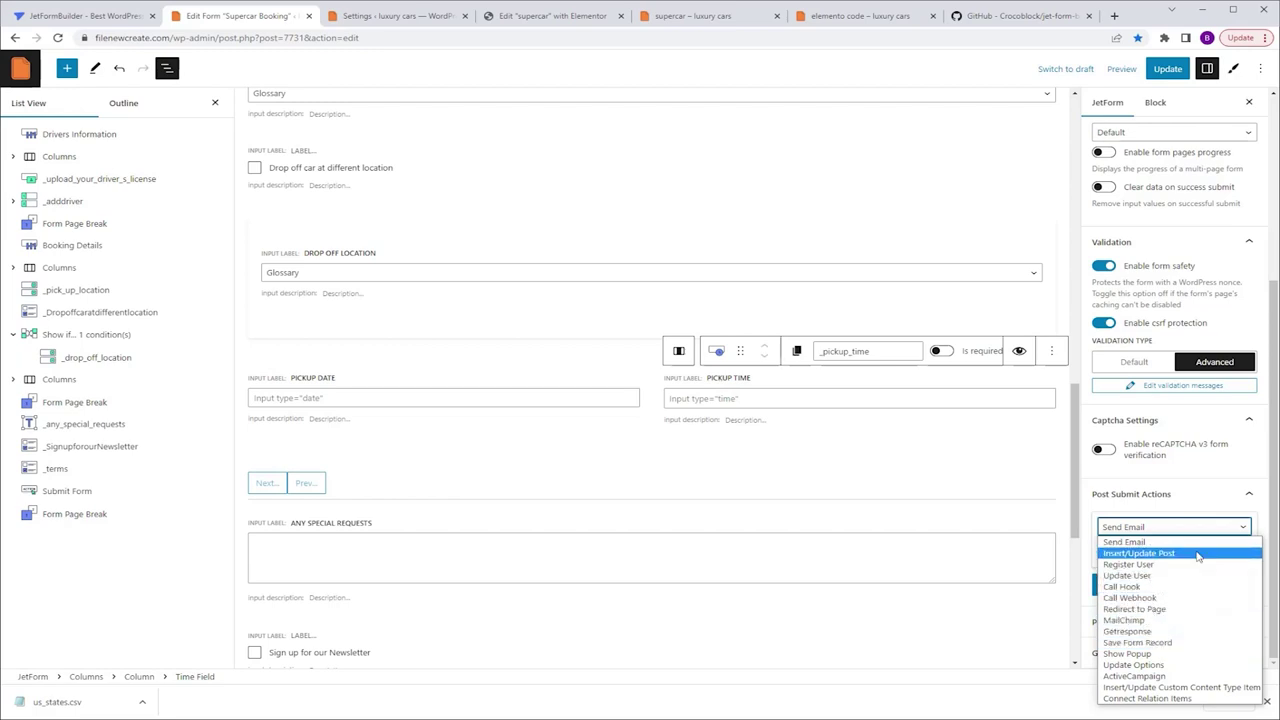
pyautogui.click(1198, 556)
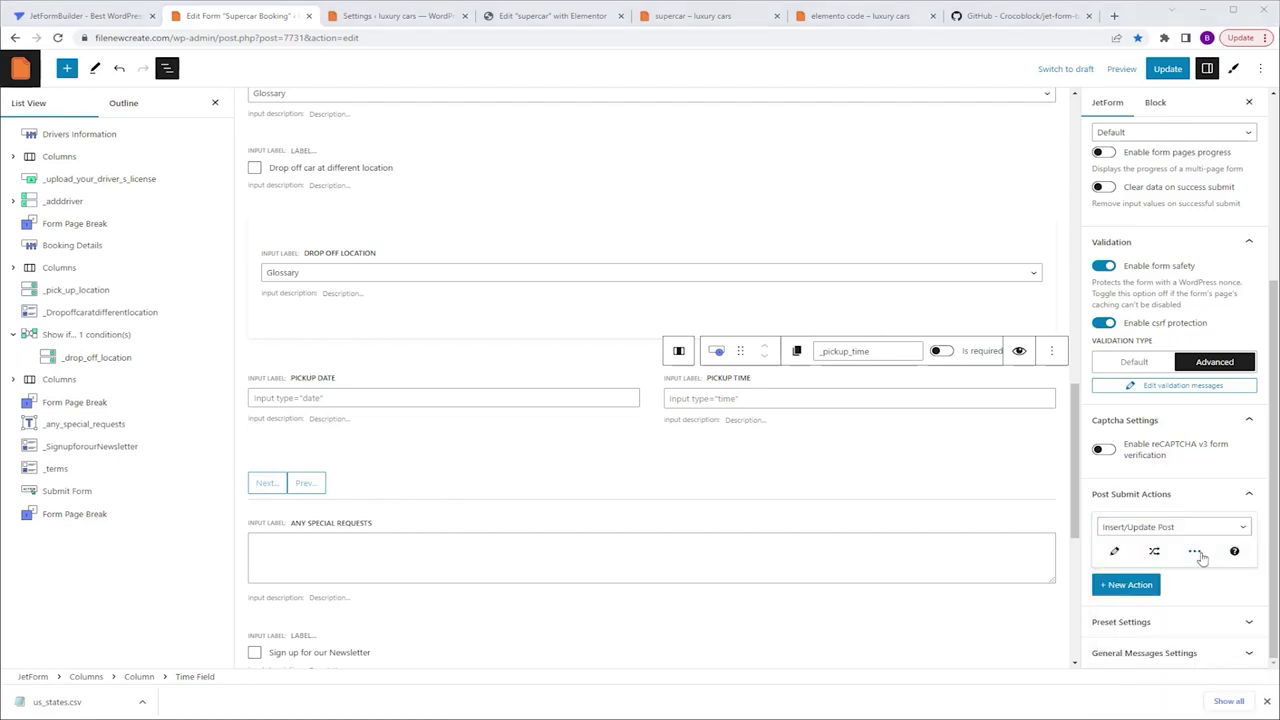
# Edit the Insert/Update Post action, setting its post type to bookings and its post status to Pending Review.
pyautogui.click(1113, 552)
pyautogui.click(557, 210)
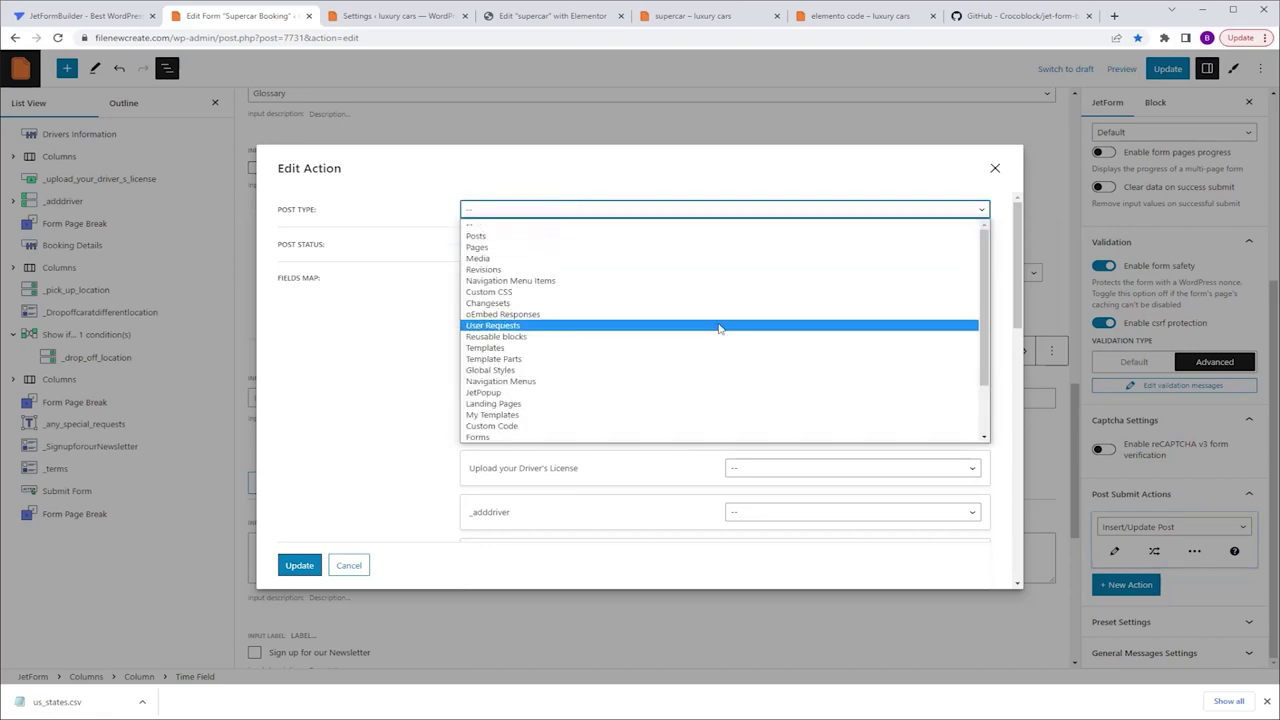
pyautogui.scroll(-2, 718, 330)
pyautogui.click(592, 403)
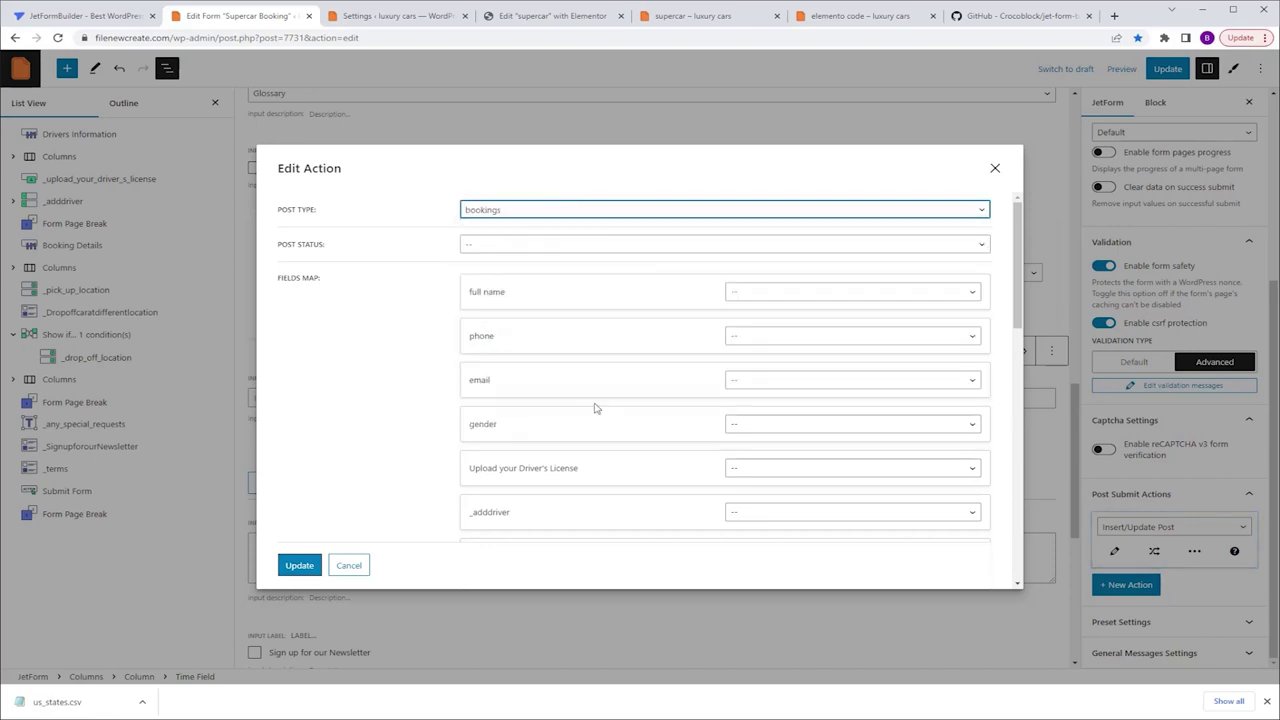
pyautogui.click(518, 247)
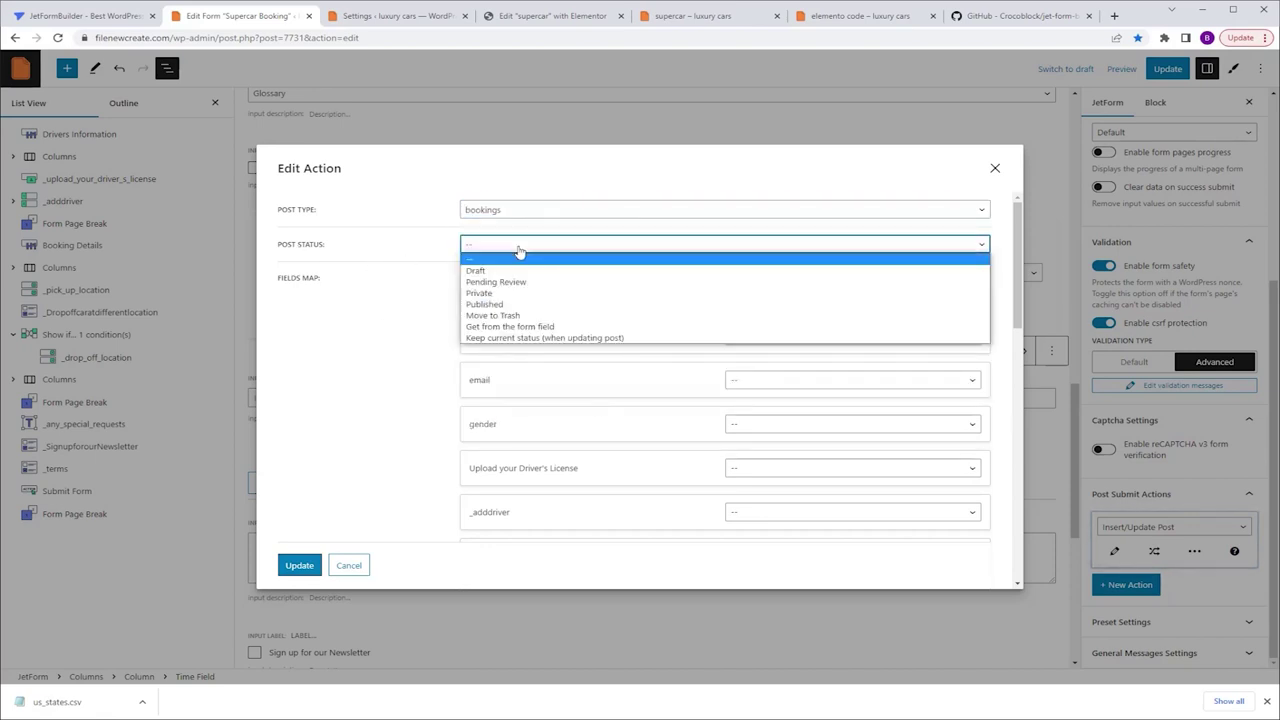
pyautogui.click(561, 281)
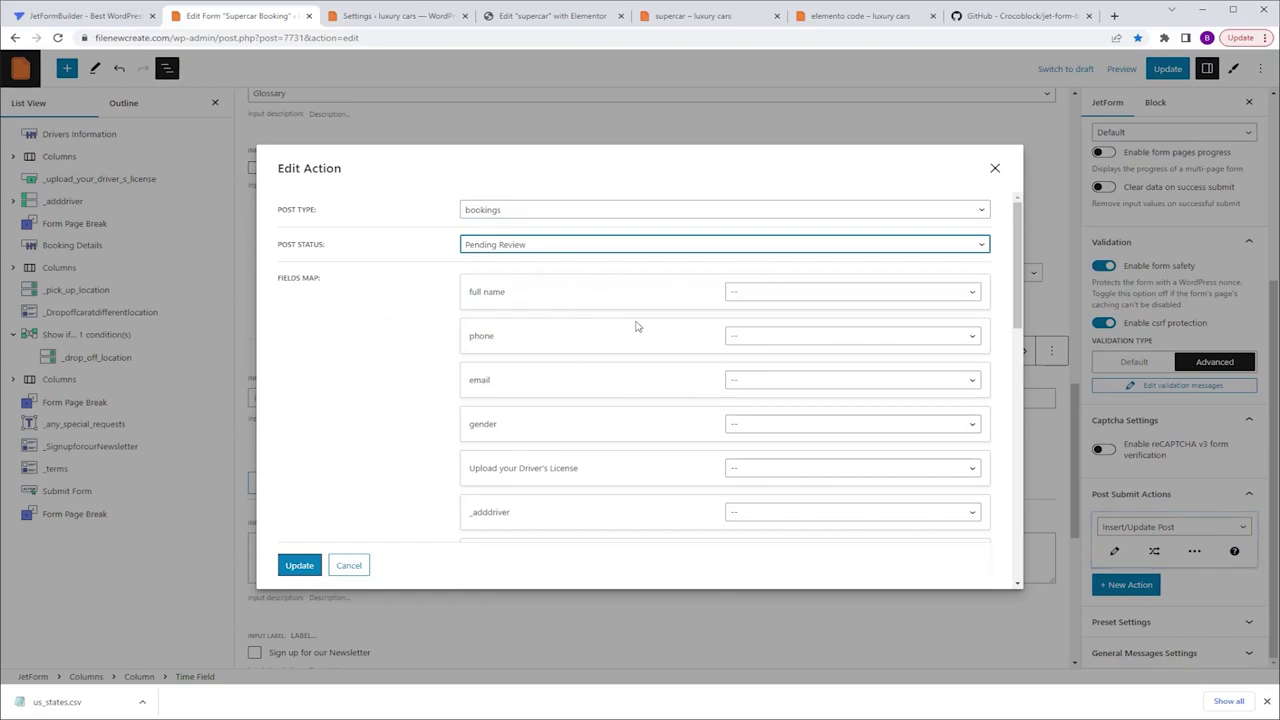
# Open a new bookings entry in the WordPress dashboard to check its meta field names, and return to the form editor.
pyautogui.click(393, 17)
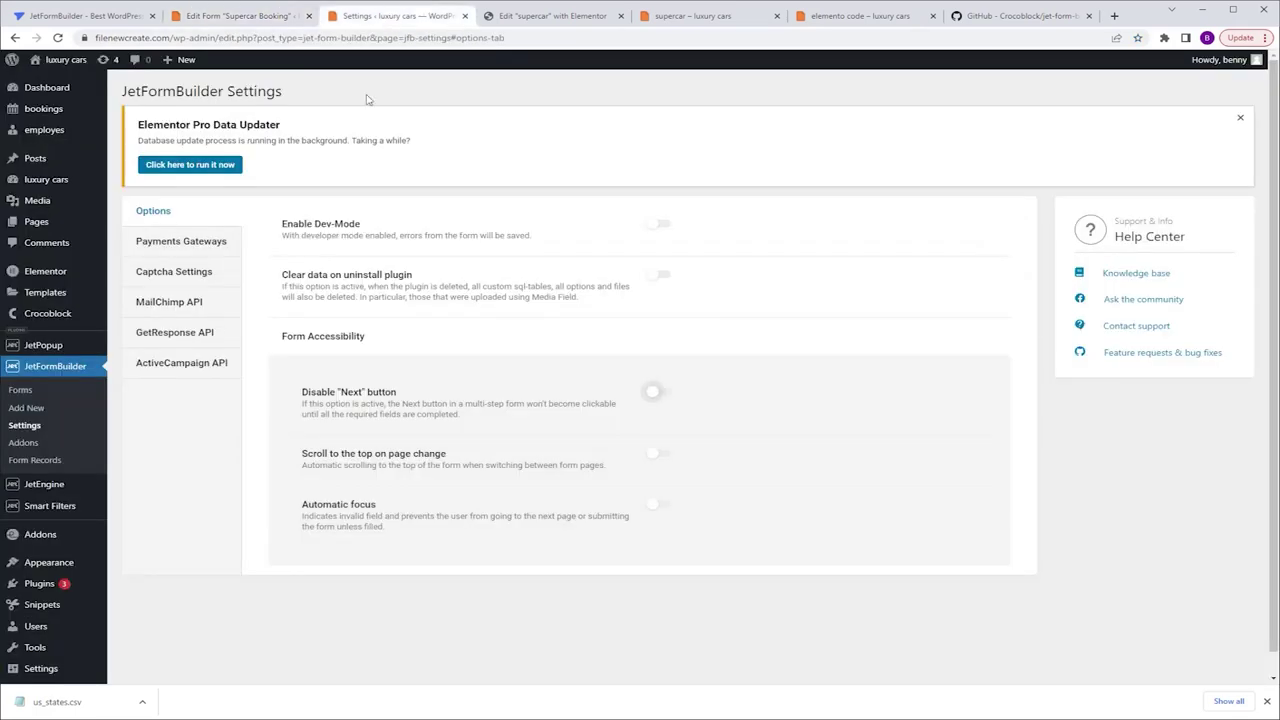
pyautogui.moveTo(44, 113)
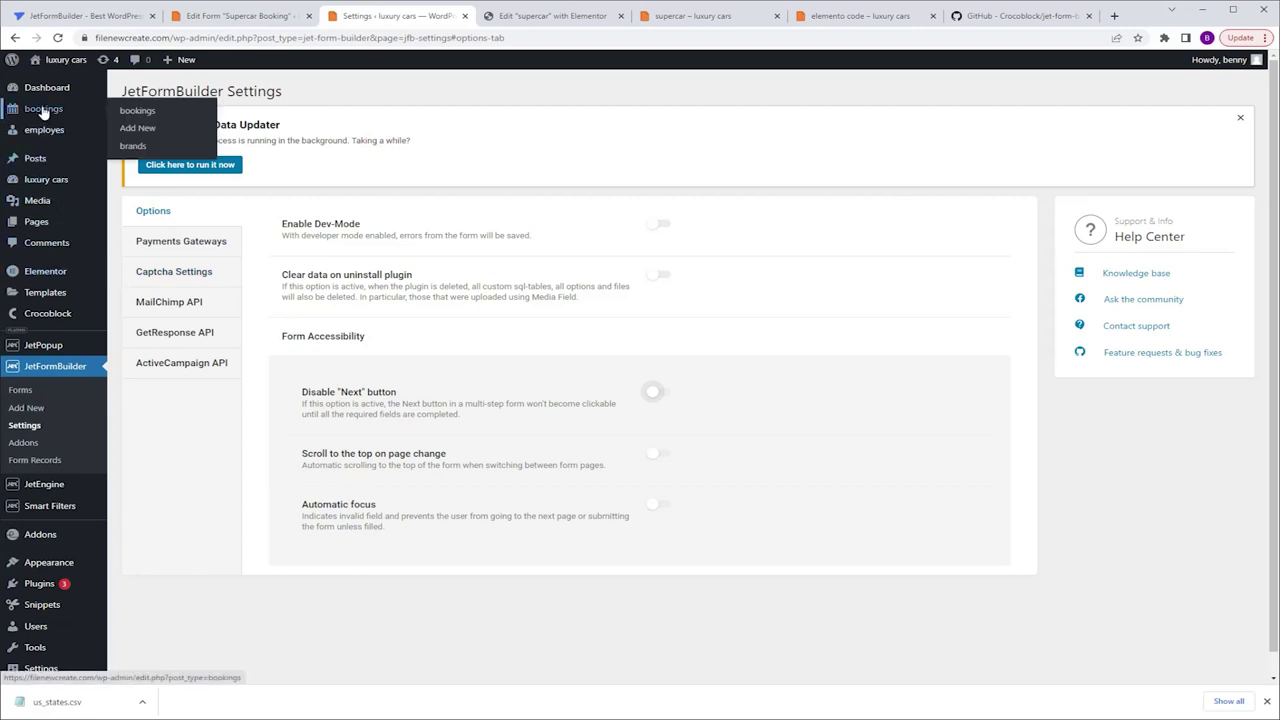
pyautogui.click(147, 130)
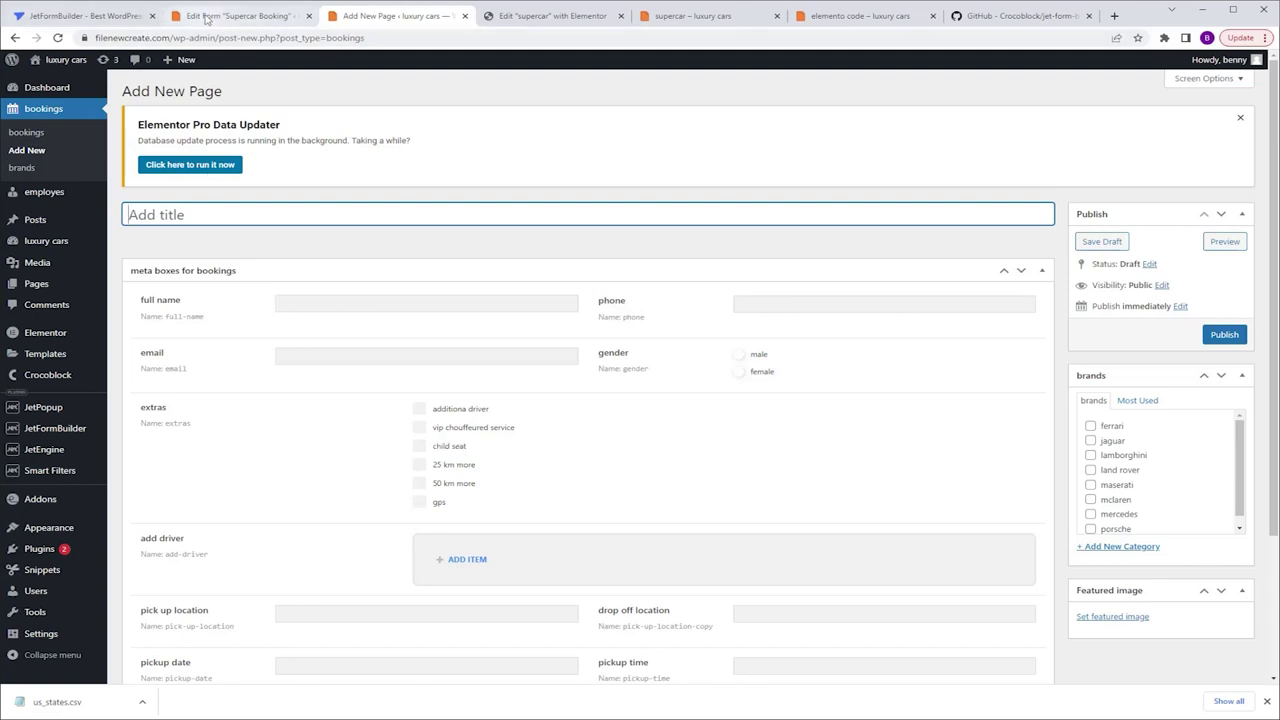
pyautogui.click(206, 15)
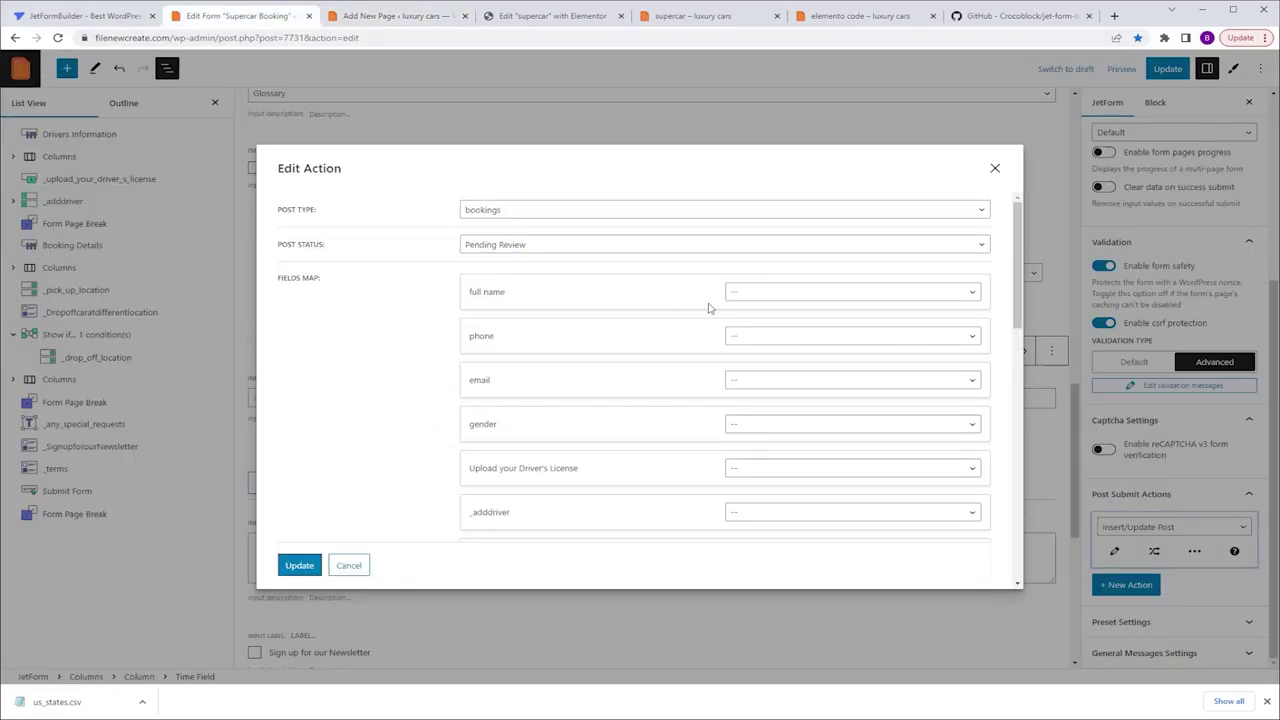
# Map the full name field to Post Title and the first phone field to the Post Meta key phone.
pyautogui.click(754, 299)
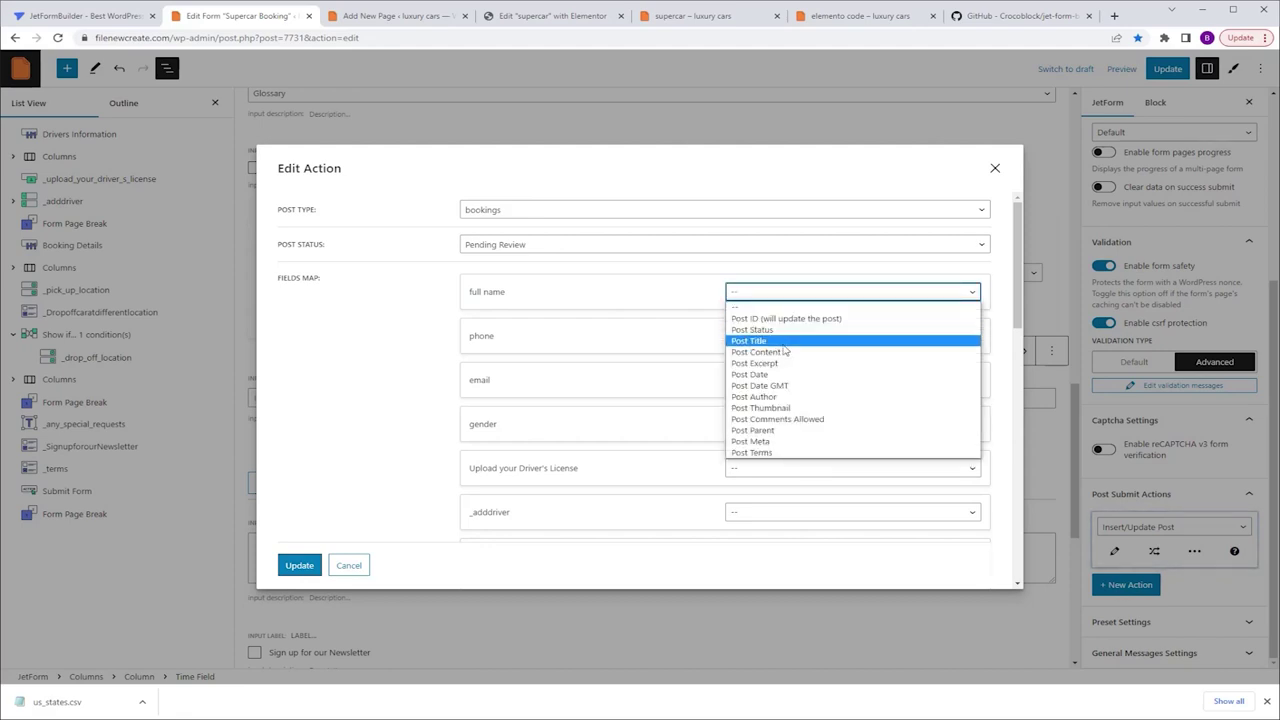
pyautogui.click(777, 342)
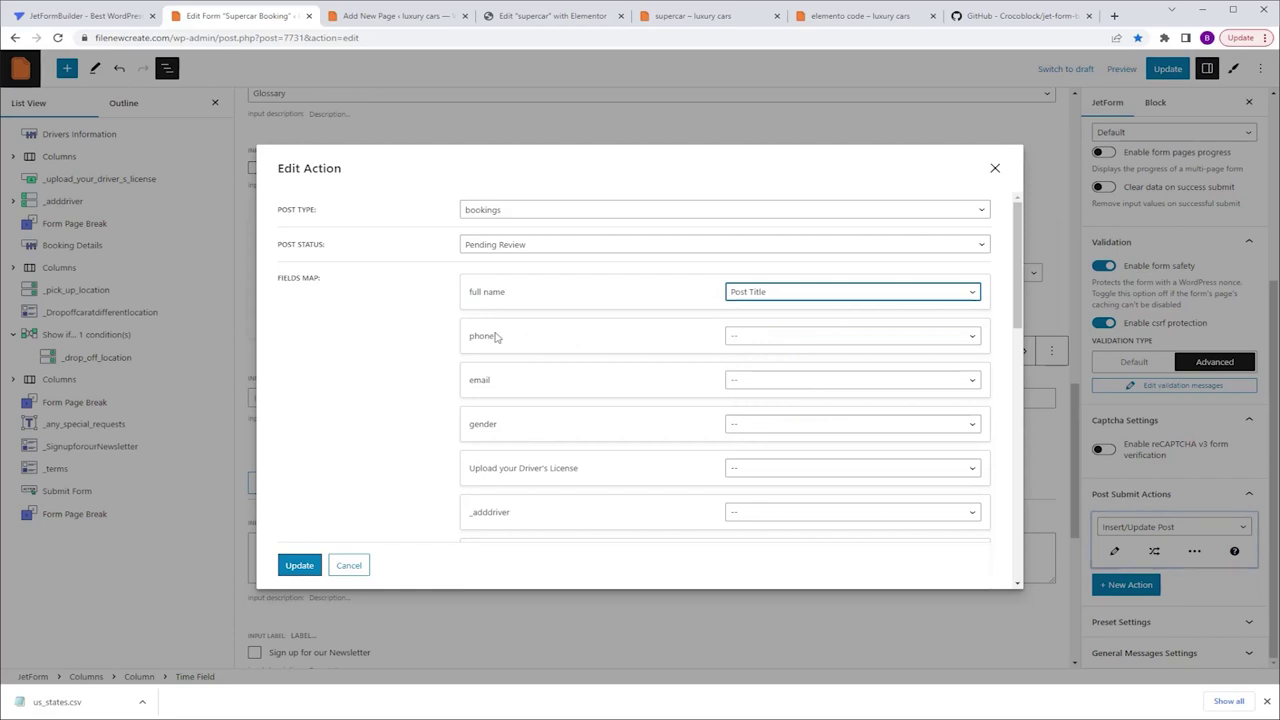
pyautogui.click(840, 342)
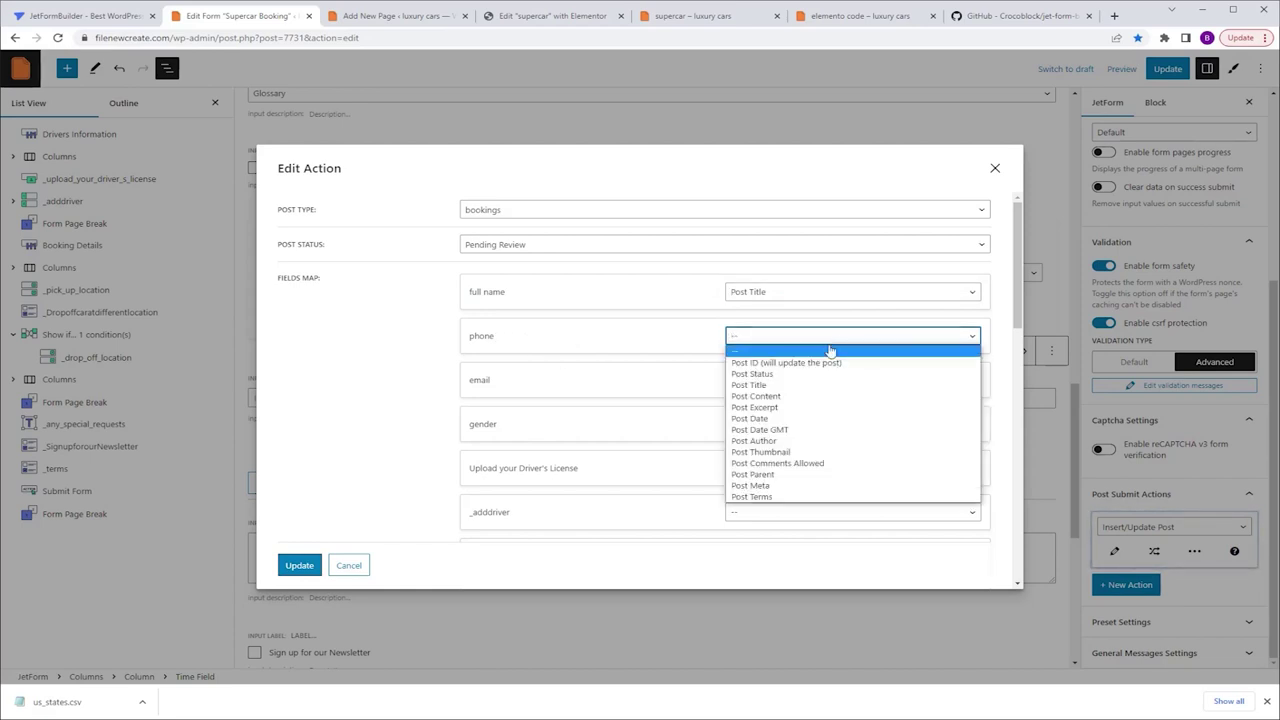
pyautogui.click(813, 486)
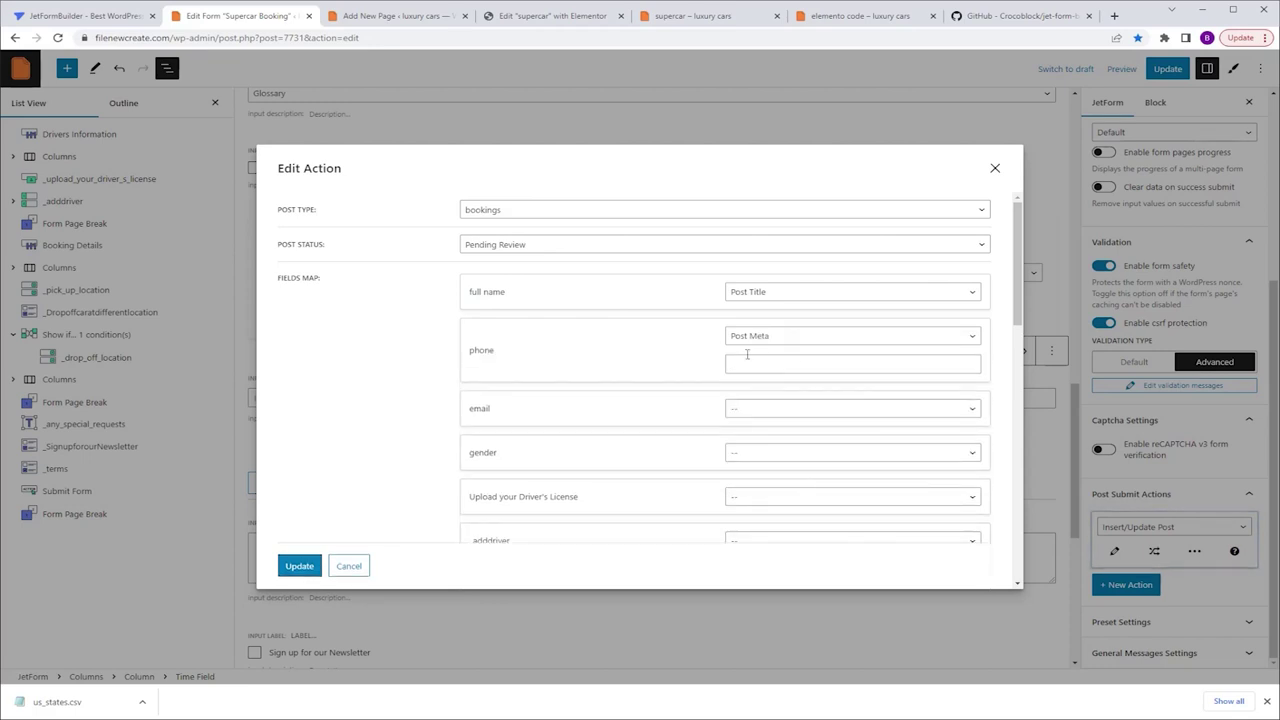
pyautogui.click(389, 15)
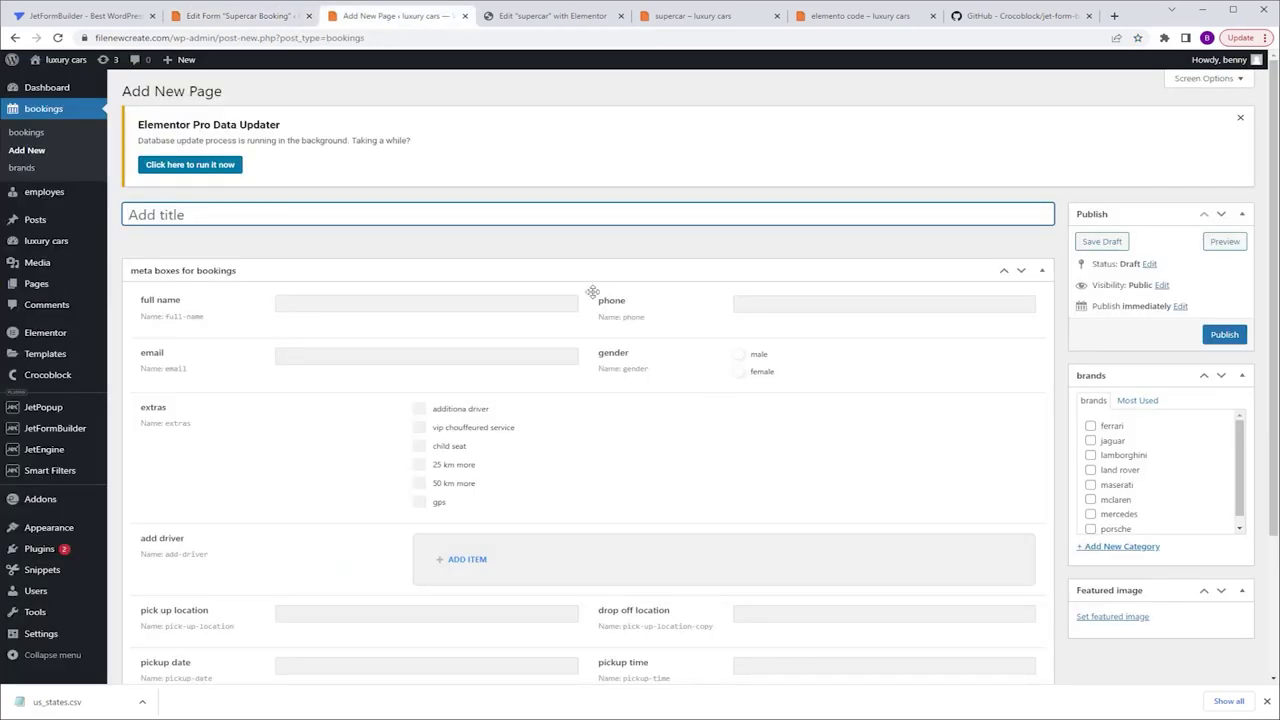
pyautogui.click(636, 322)
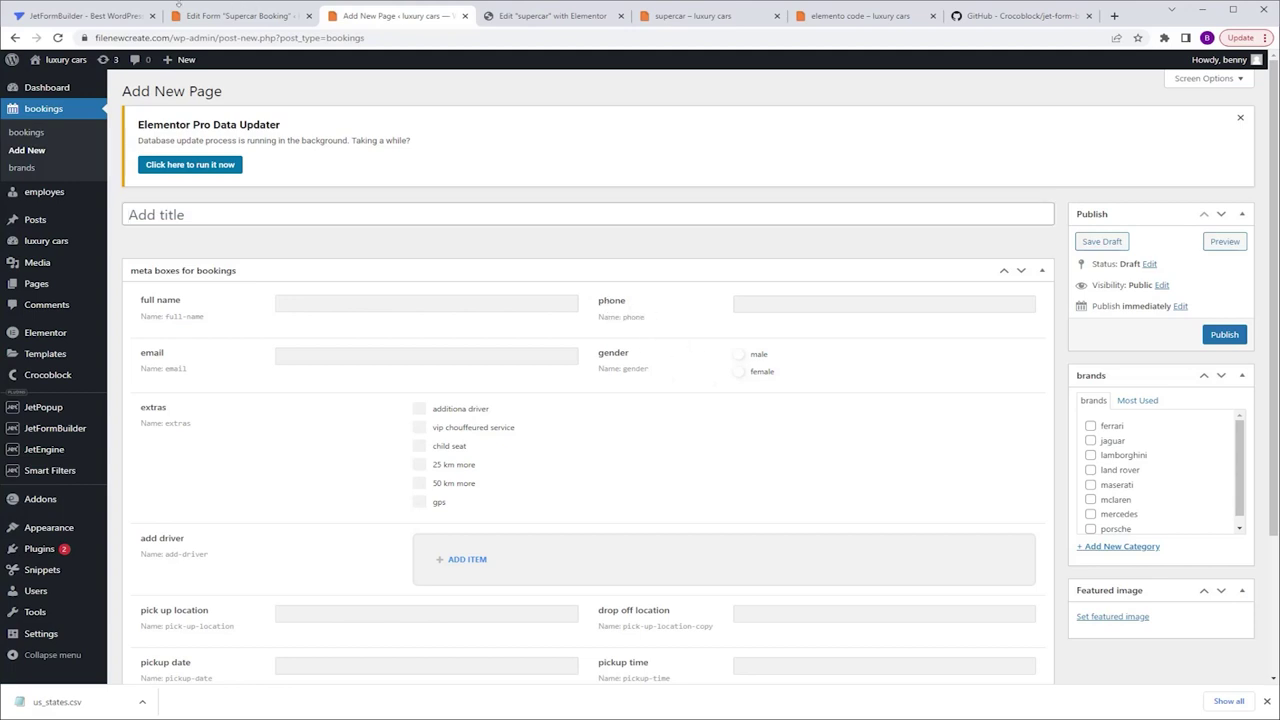
pyautogui.click(240, 16)
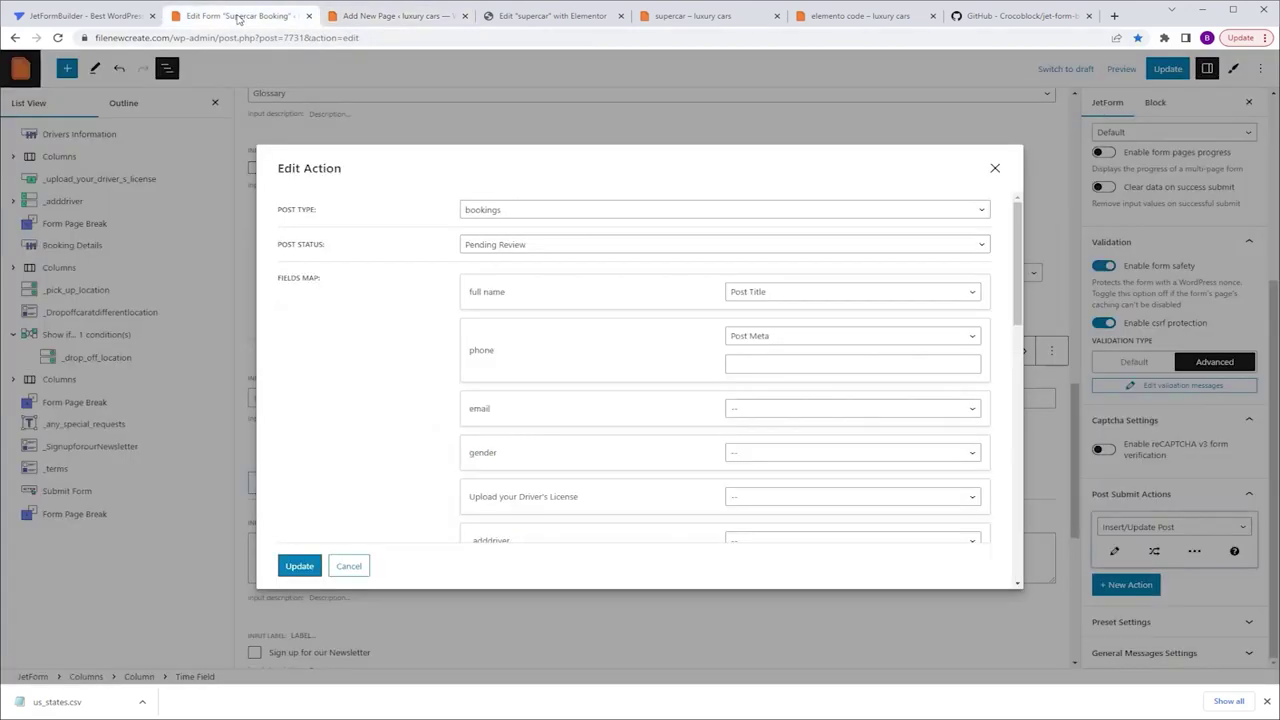
pyautogui.click(755, 363)
pyautogui.hotkey('ctrl', 'v')
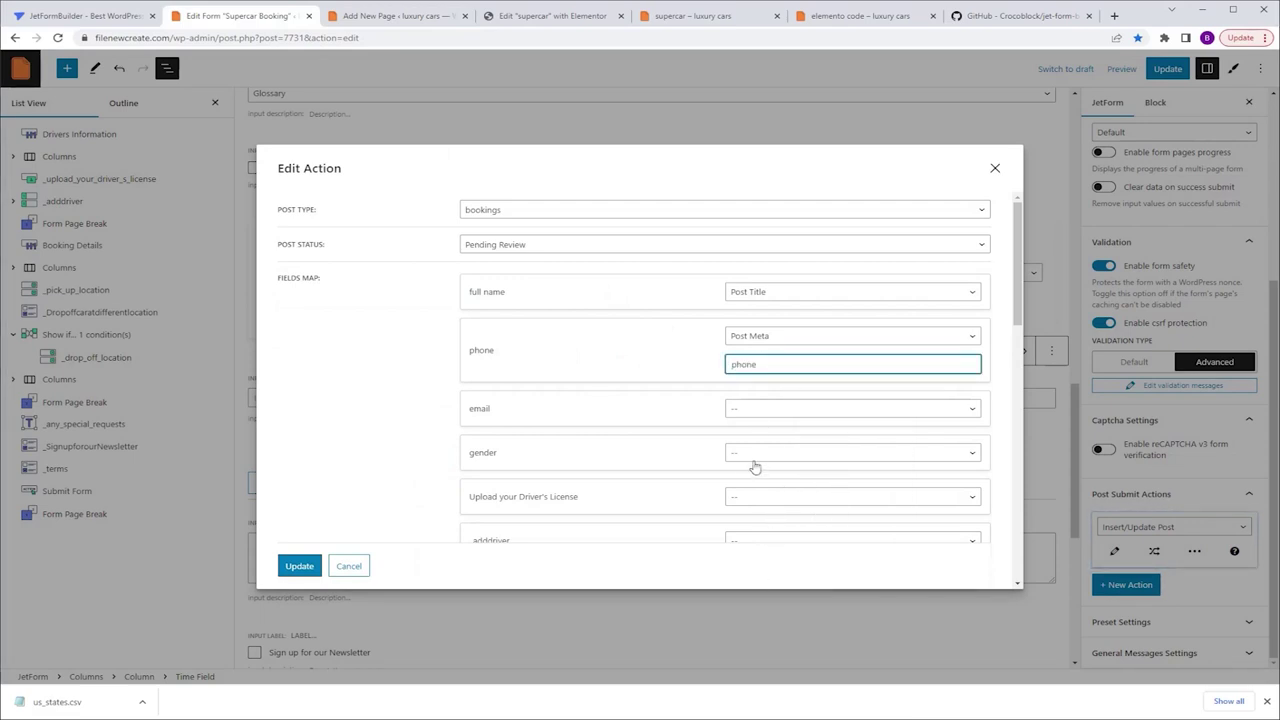
# Map the first email field to Post Meta with the bookings meta key email.
pyautogui.click(764, 410)
pyautogui.click(790, 558)
pyautogui.hotkey('ctrl', 'Tab')
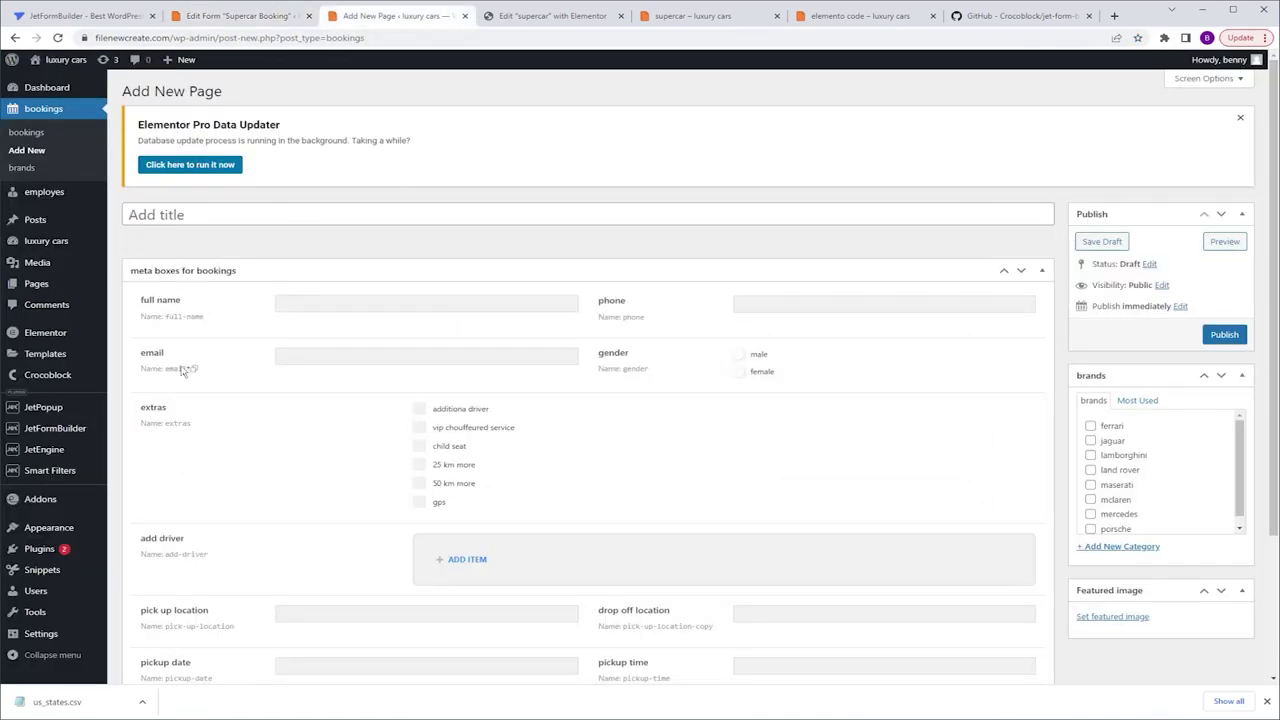
pyautogui.hotkey('ctrl', 'shift', 'Tab')
pyautogui.click(760, 437)
pyautogui.write('email')
# Map the first gender field to Post Meta with the bookings meta key gender.
pyautogui.click(778, 484)
pyautogui.click(778, 630)
pyautogui.hotkey('ctrl', 'Tab')
pyautogui.hotkey('ctrl', 'shift', 'Tab')
pyautogui.click(750, 510)
pyautogui.write('gender')
# Map the first Upload your Driver's License field to Post Meta, consulting the bookings entry for its meta key.
pyautogui.scroll(-3, 750, 400)
pyautogui.click(800, 249)
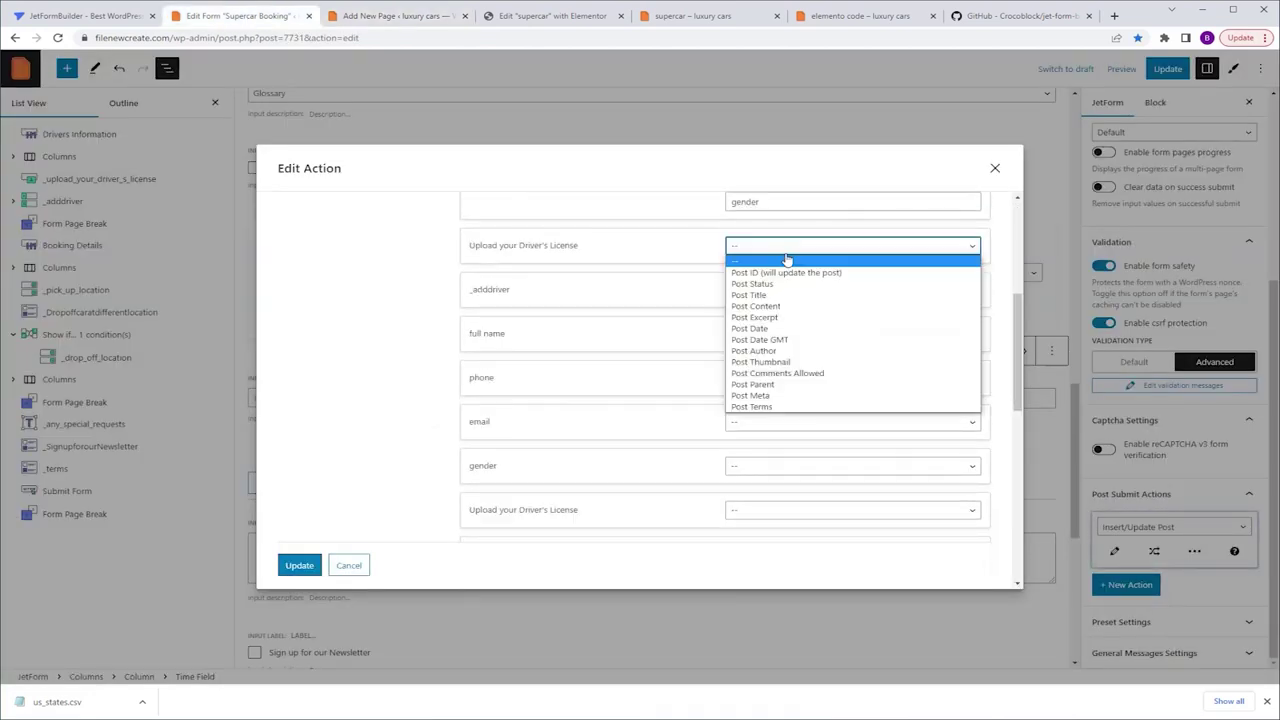
pyautogui.click(790, 393)
pyautogui.hotkey('ctrl', 'Tab')
pyautogui.hotkey('ctrl', 'shift', 'Tab')
# Map the brands field to Post Terms with the brands taxonomy.
pyautogui.scroll(-3, 546, 343)
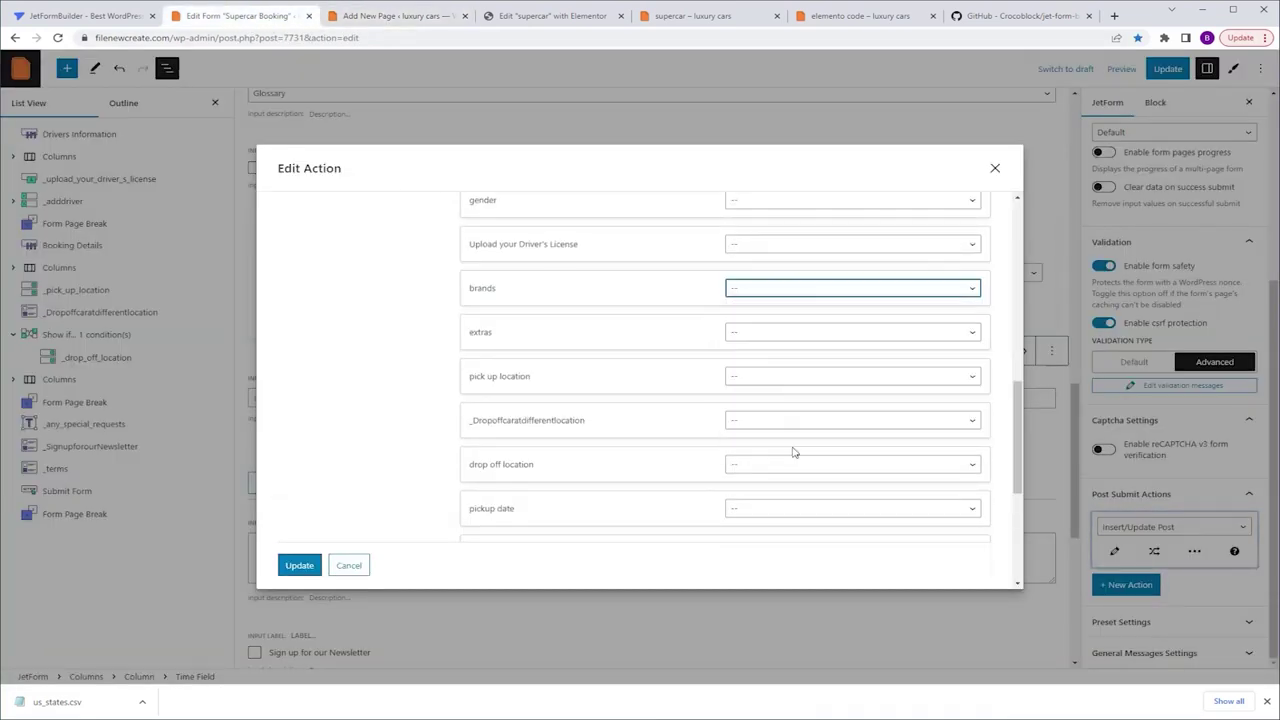
pyautogui.click(851, 316)
pyautogui.click(781, 443)
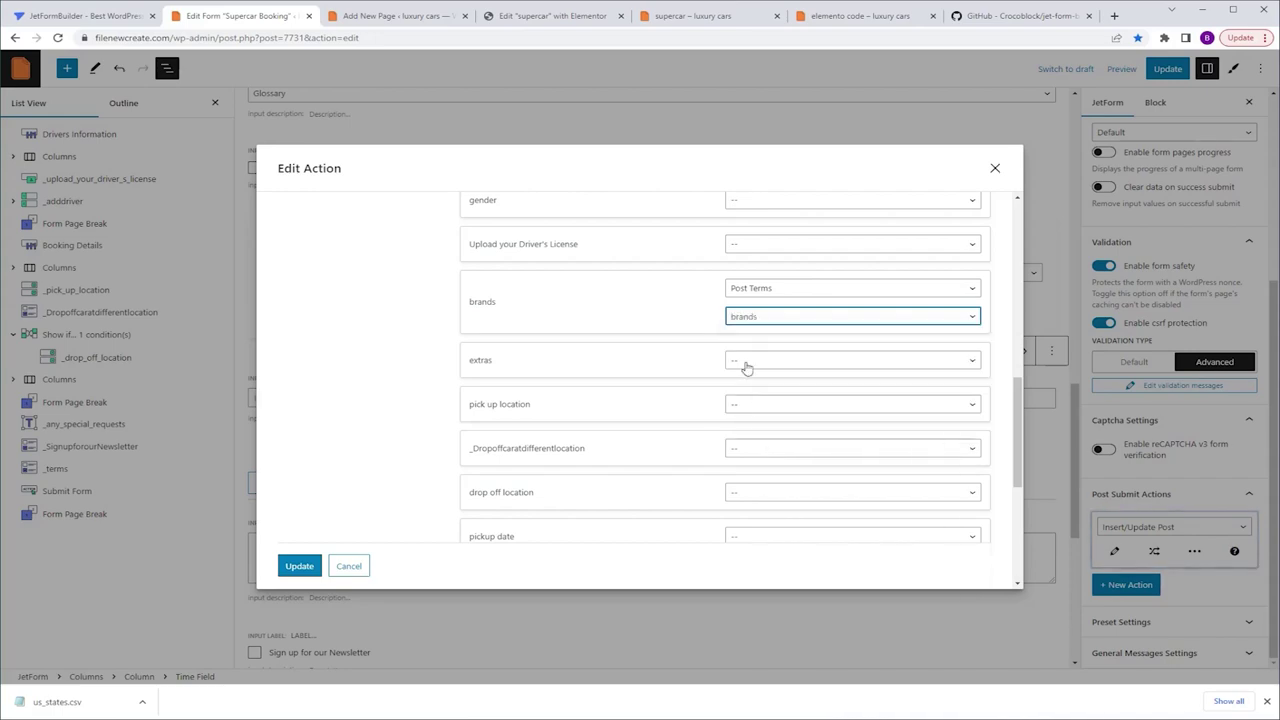
# Map the extras field to Post Meta with the bookings meta key extras.
pyautogui.click(746, 362)
pyautogui.click(383, 28)
pyautogui.hotkey('ctrl', 'shift', 'Tab')
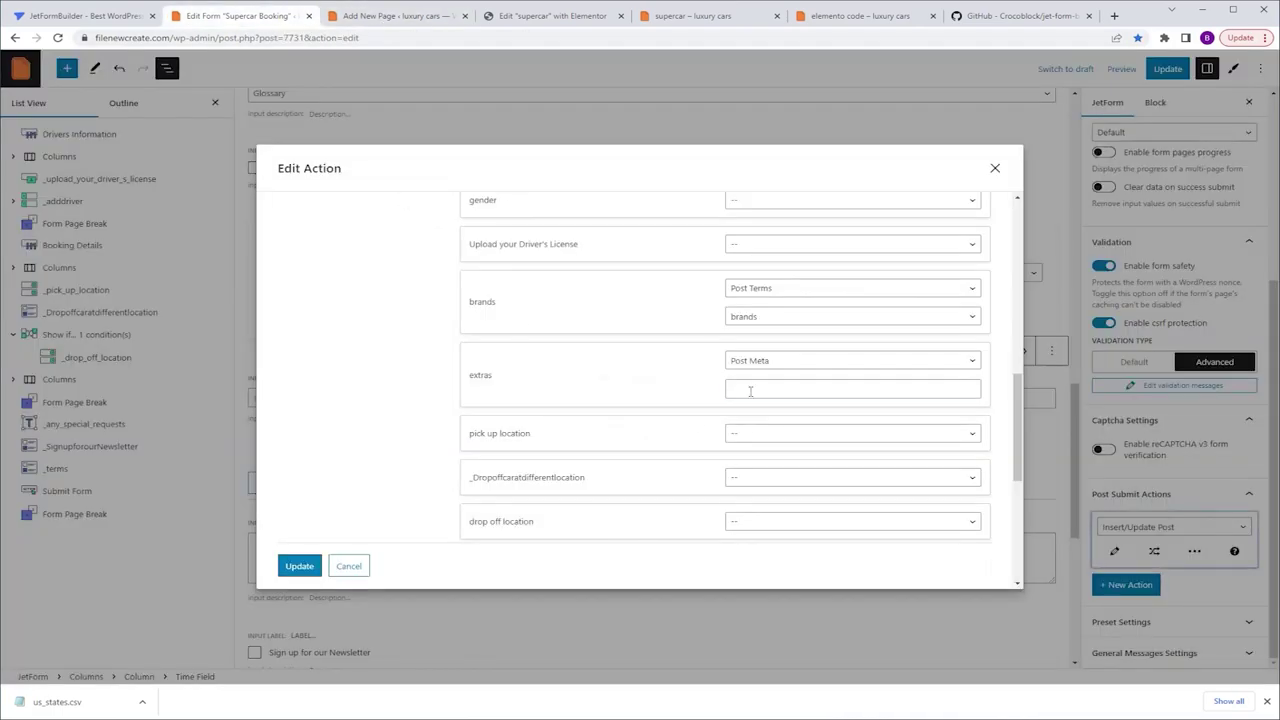
pyautogui.click(760, 389)
pyautogui.write('extras')
# Map pick up location, drop off location, pickup date and pickup time to the Post Meta keys pick-up-location, pick-up-location-copy, pickup-date and pickup-time.
pyautogui.click(762, 437)
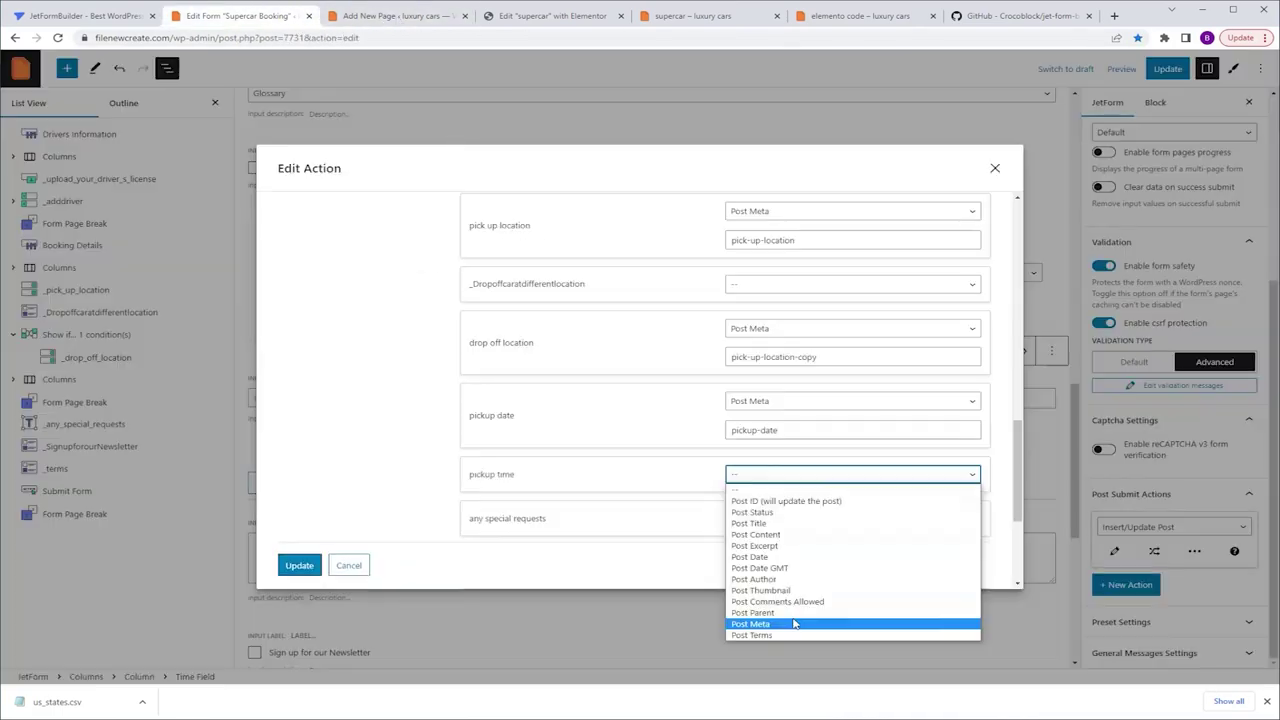
pyautogui.click(395, 16)
pyautogui.hotkey('ctrl', 'shift', 'Tab')
pyautogui.click(760, 497)
pyautogui.write('pickup-time')
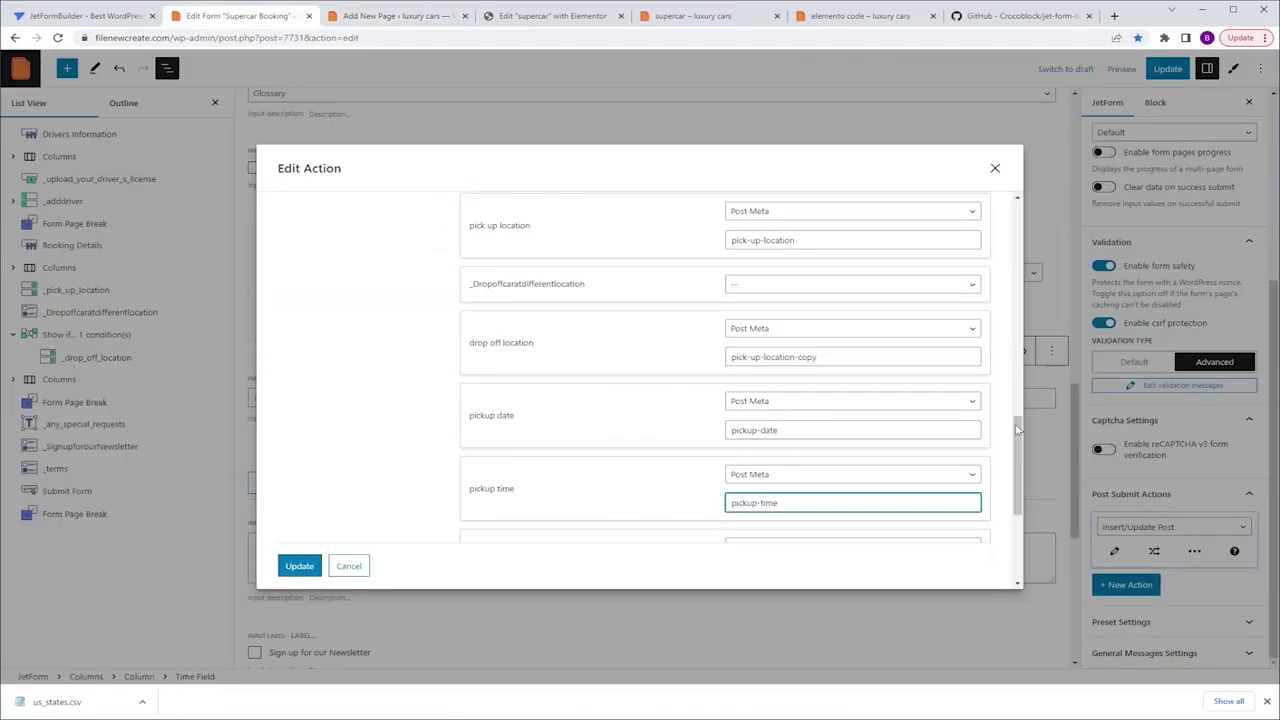
# Map the any special requests field to Post Excerpt and save the Insert/Update Post action.
pyautogui.scroll(-4, 760, 450)
pyautogui.click(884, 329)
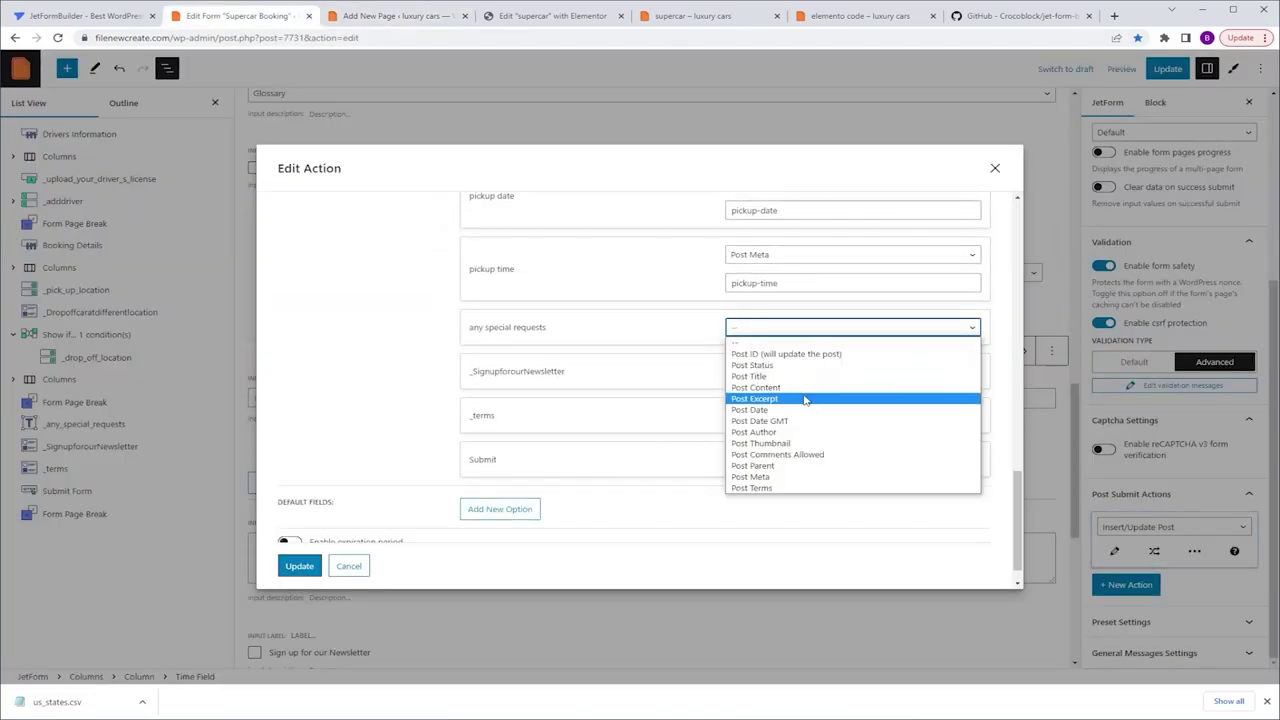
pyautogui.click(760, 398)
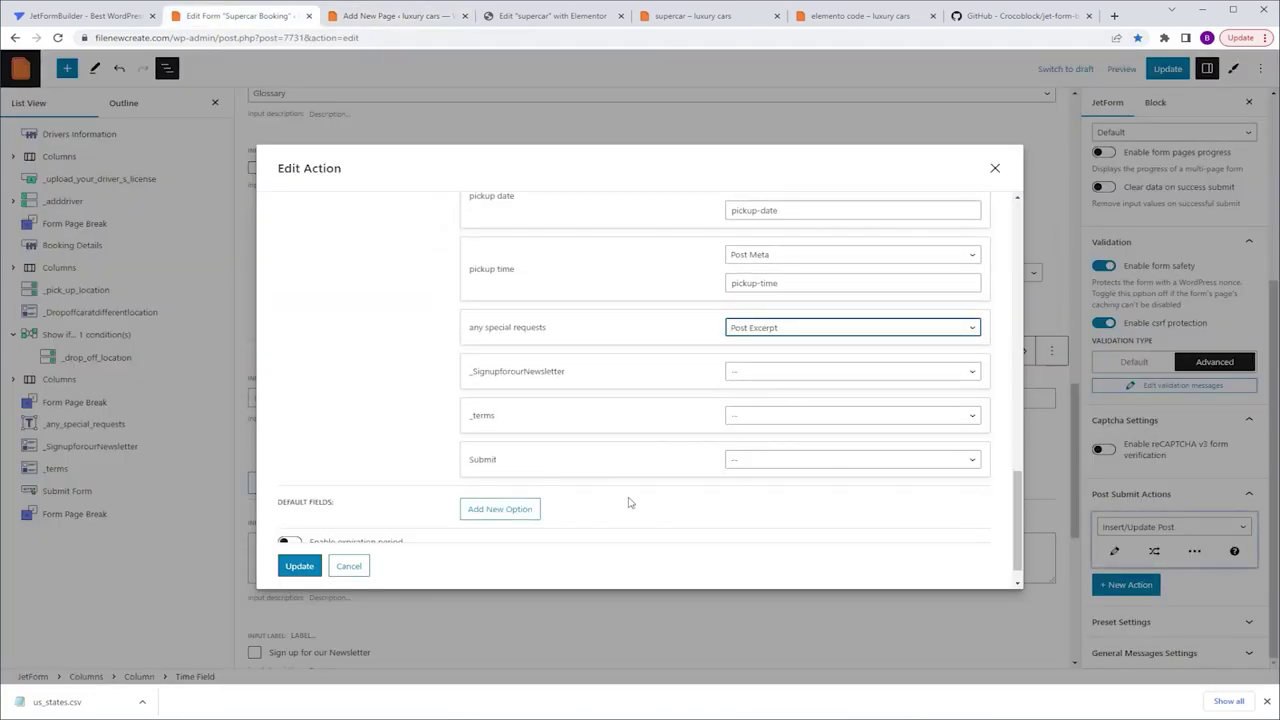
pyautogui.click(299, 566)
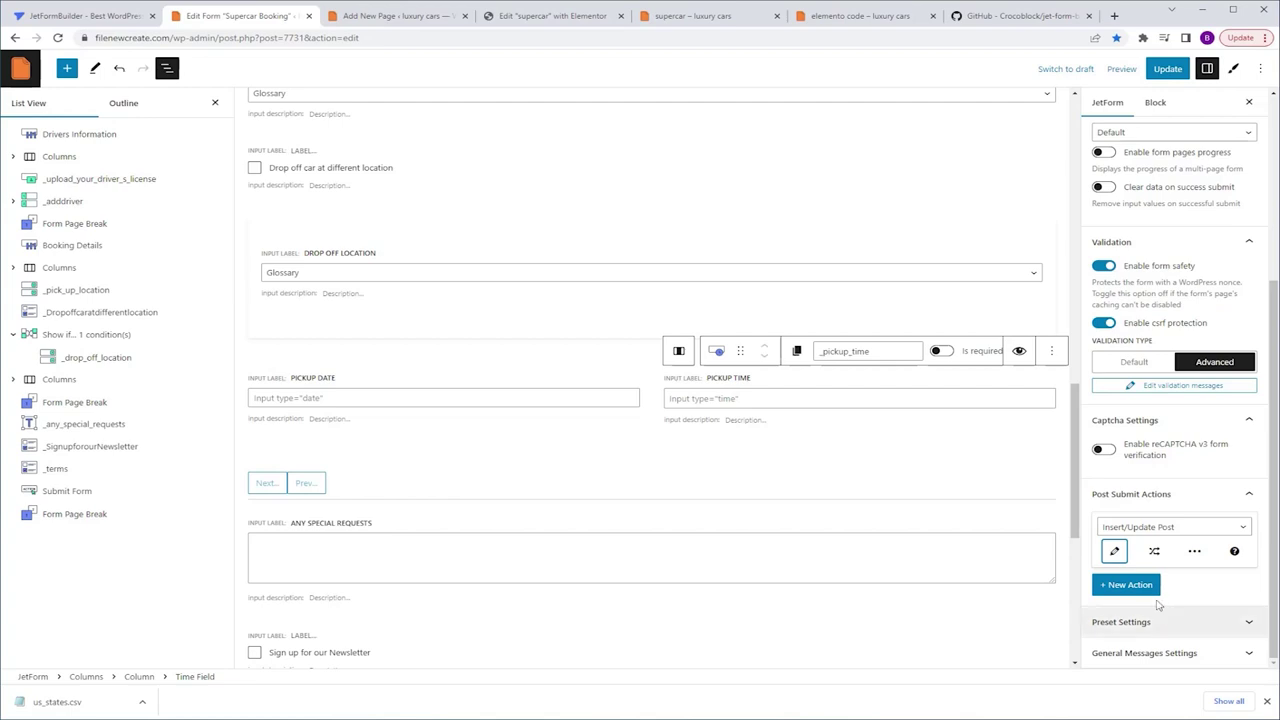
# Add a Send Email post submit action that mails to the email from a submitted form field, using the email field.
pyautogui.click(1128, 585)
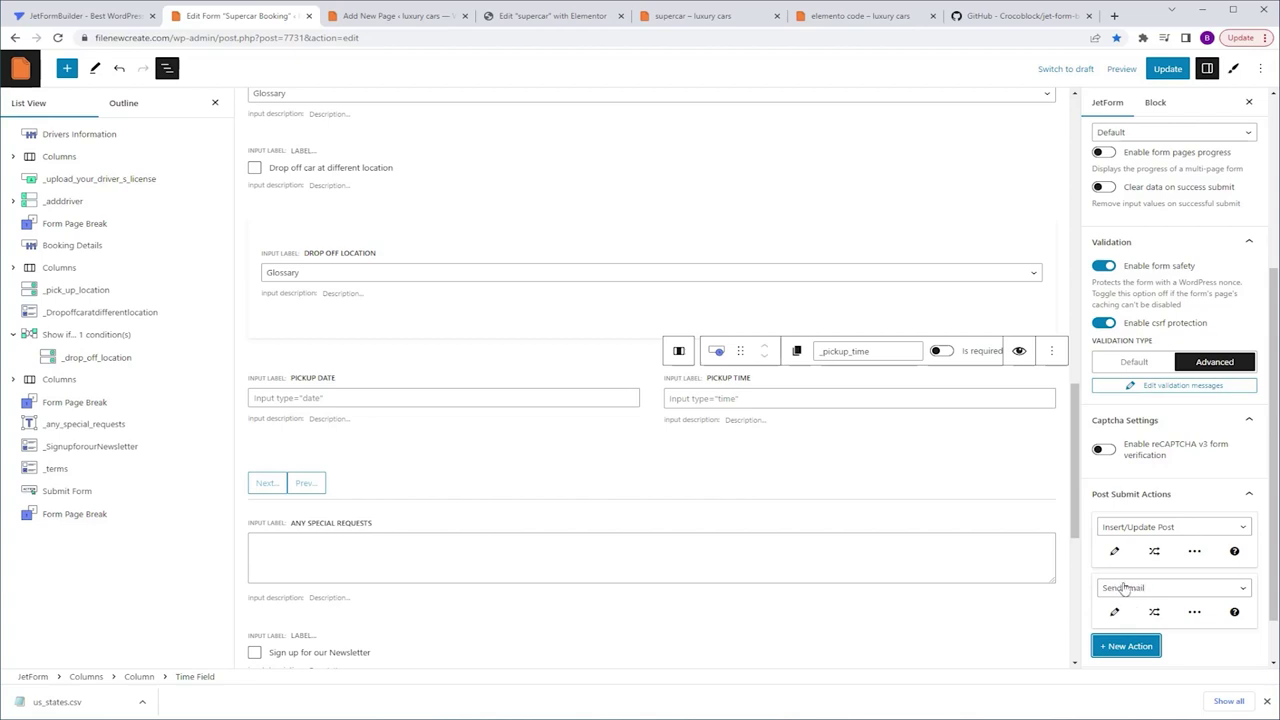
pyautogui.click(1114, 611)
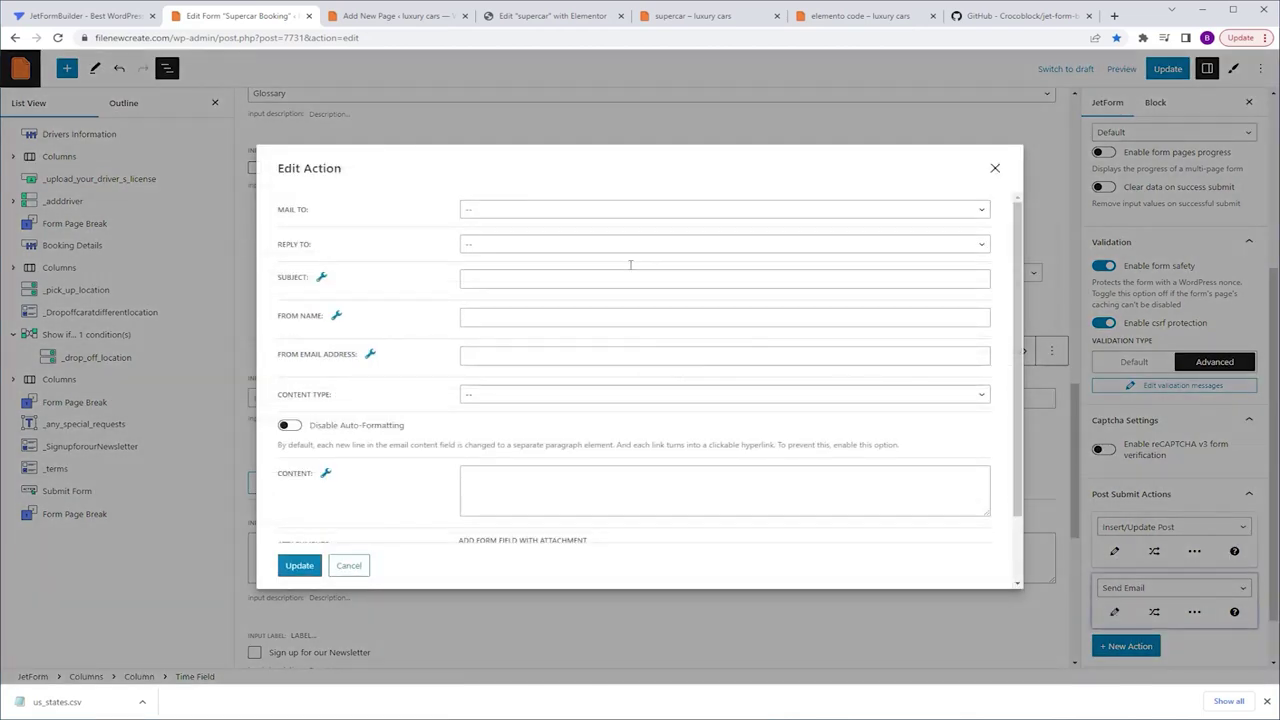
pyautogui.click(714, 213)
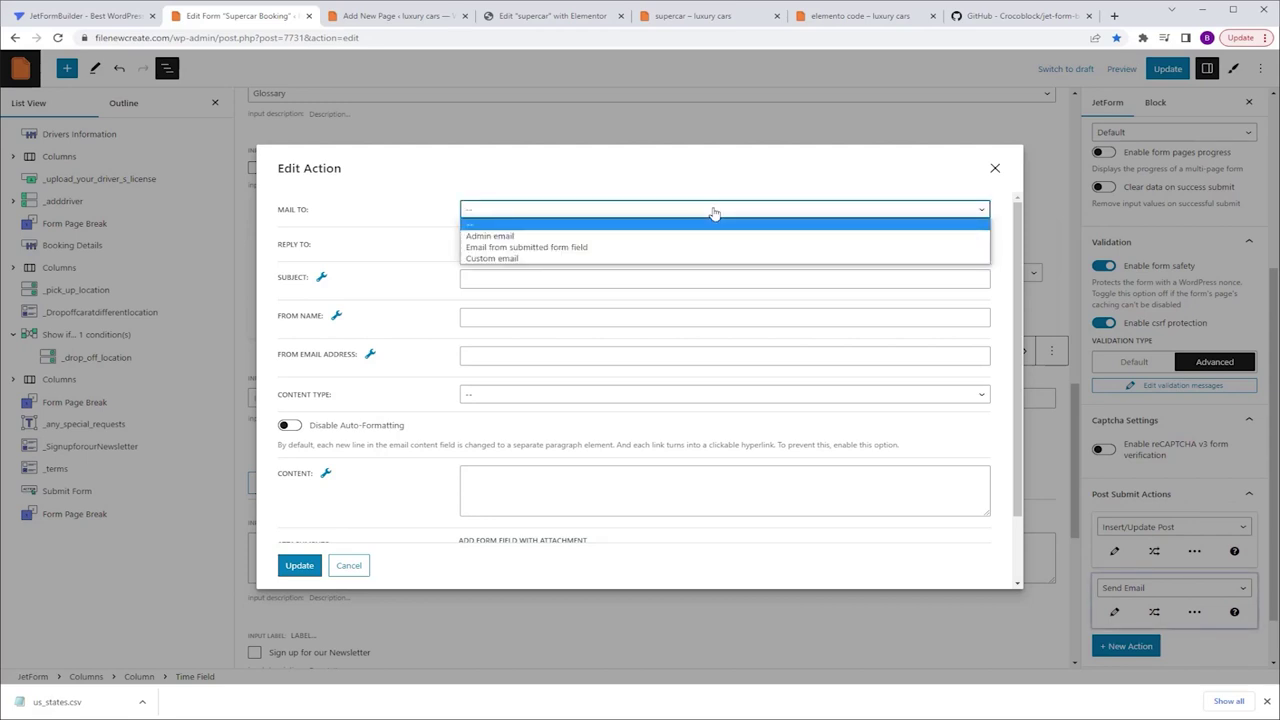
pyautogui.click(598, 252)
pyautogui.click(596, 248)
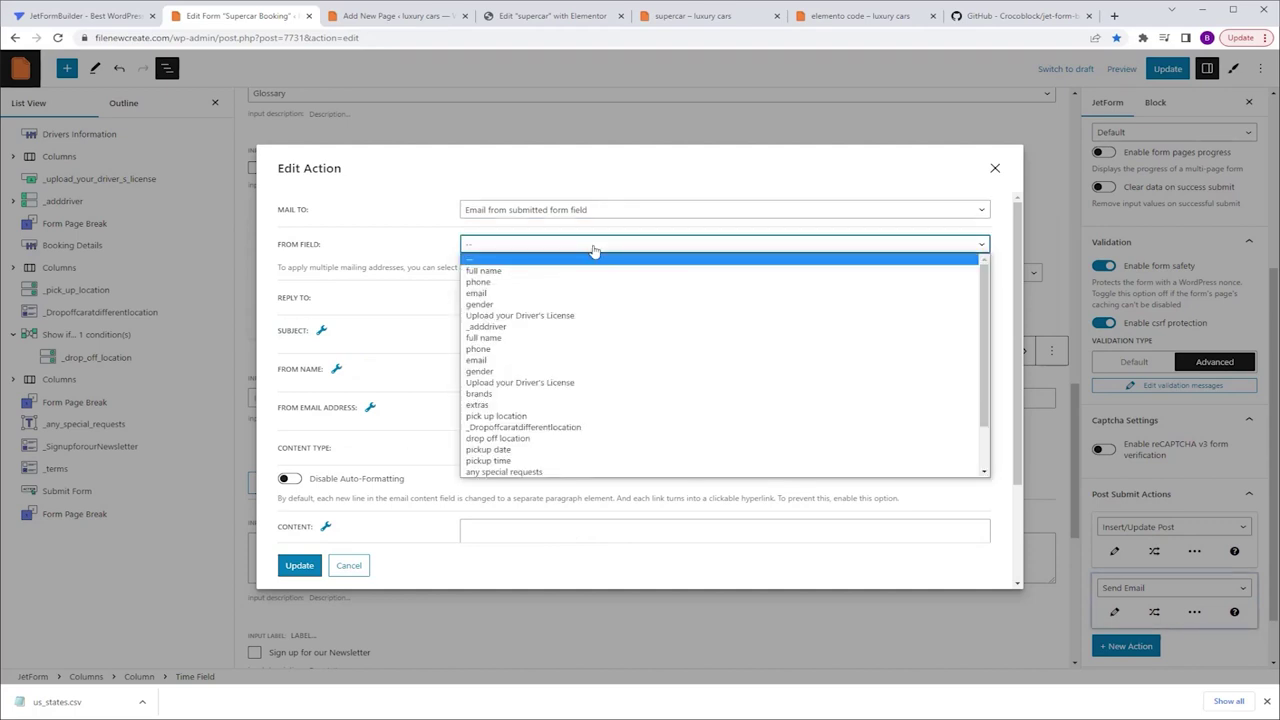
pyautogui.click(525, 293)
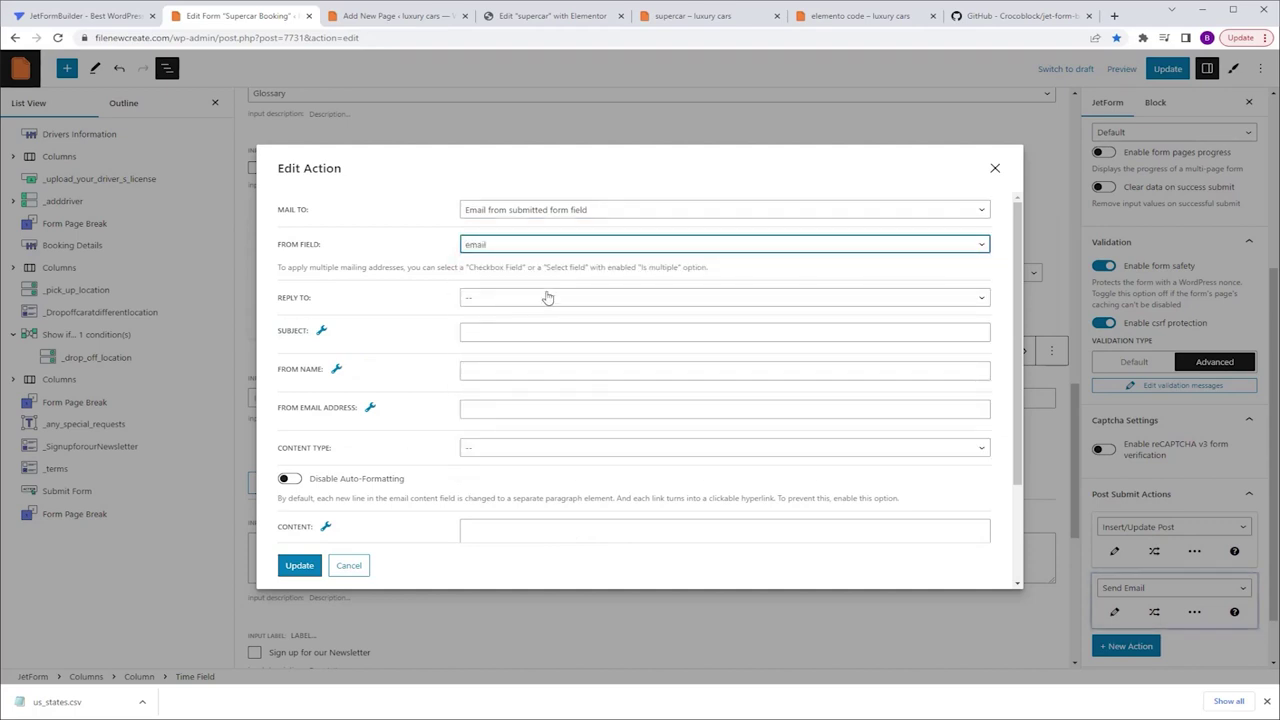
# Set the email's reply to as Custom email, fill in the reply-to email address, and enter the subject "booking confirmation".
pyautogui.click(548, 297)
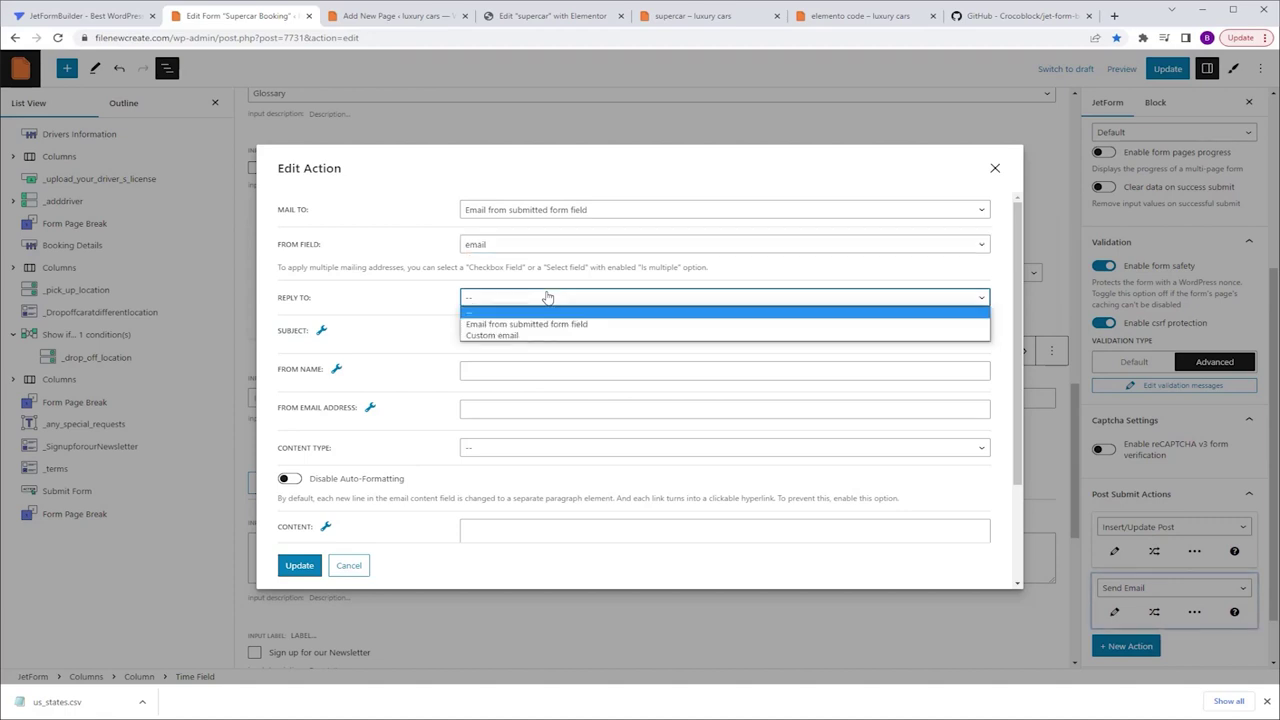
pyautogui.click(541, 334)
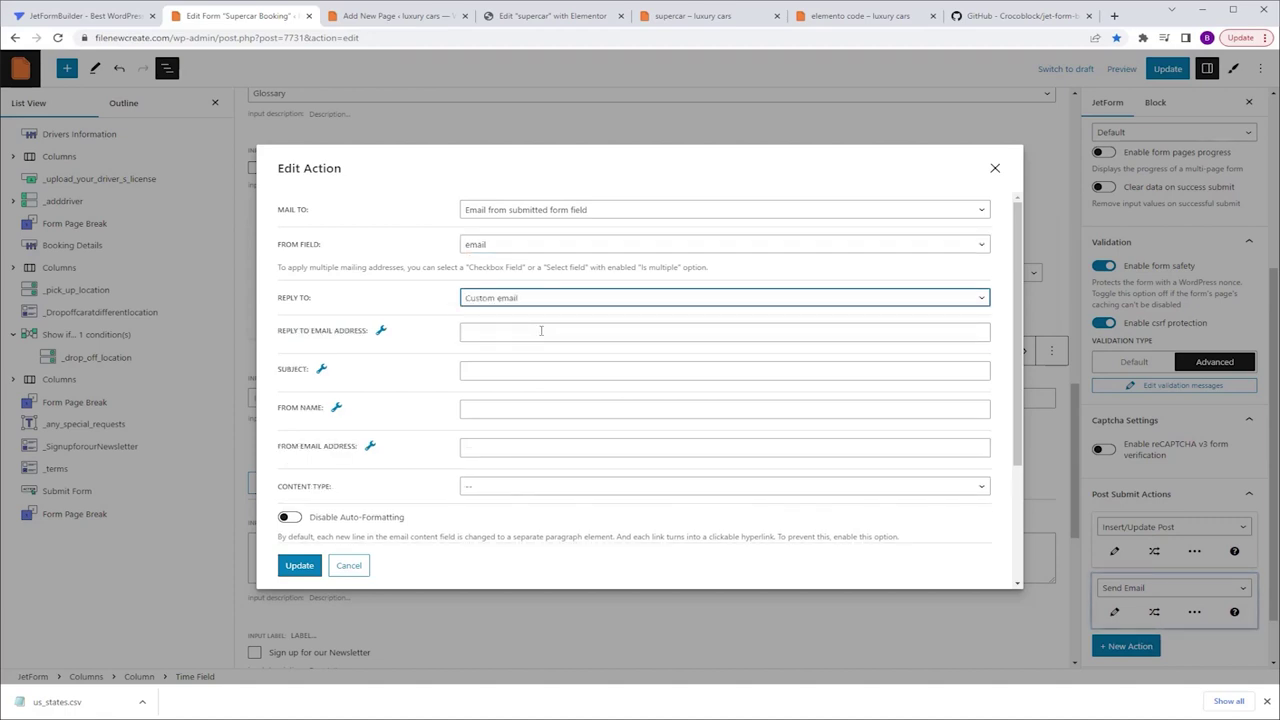
pyautogui.click(541, 331)
pyautogui.click(560, 356)
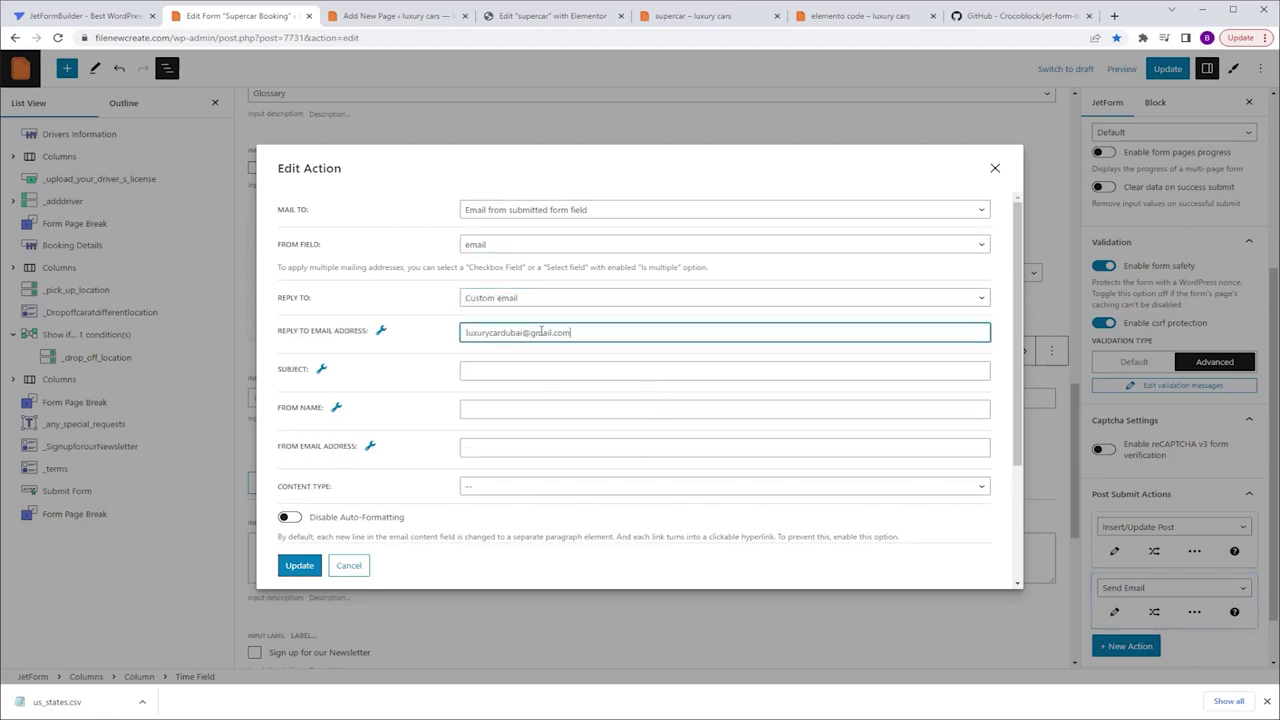
pyautogui.click(490, 369)
pyautogui.write('booking confirmation')
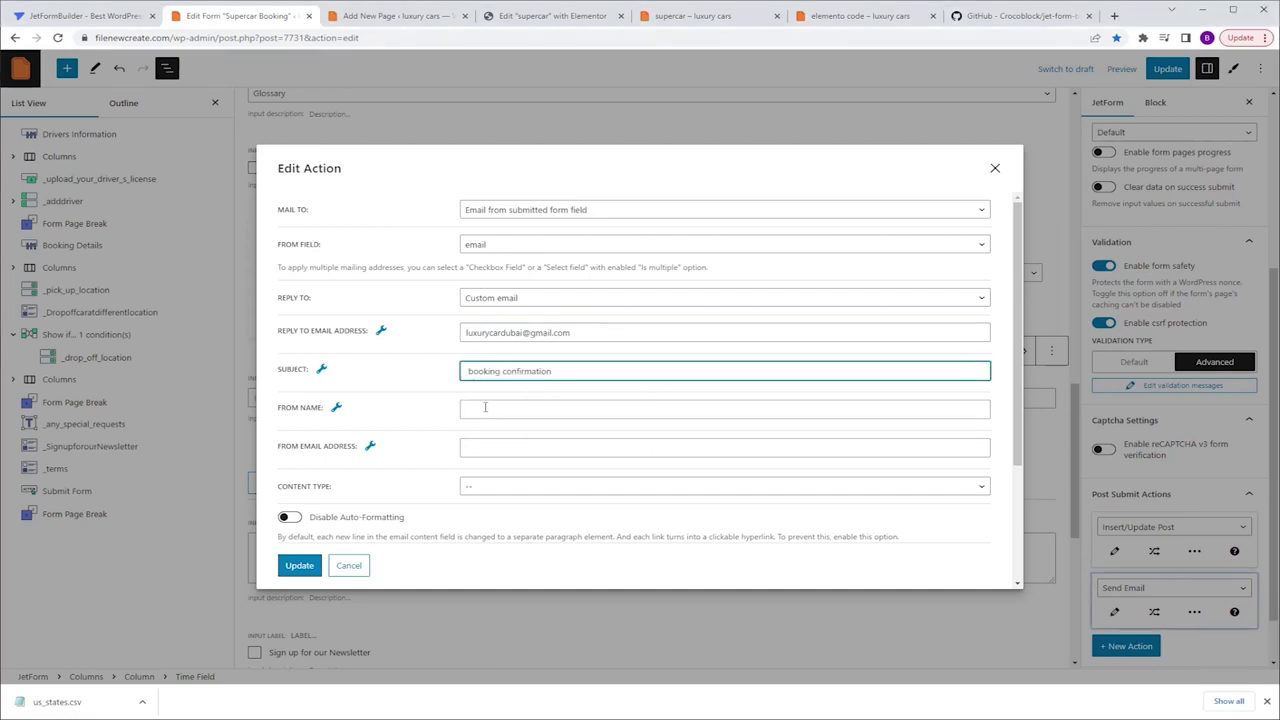
# Fill in the email action's from name, and reuse the reply-to address as the from email address.
pyautogui.click(485, 407)
pyautogui.write('benny')
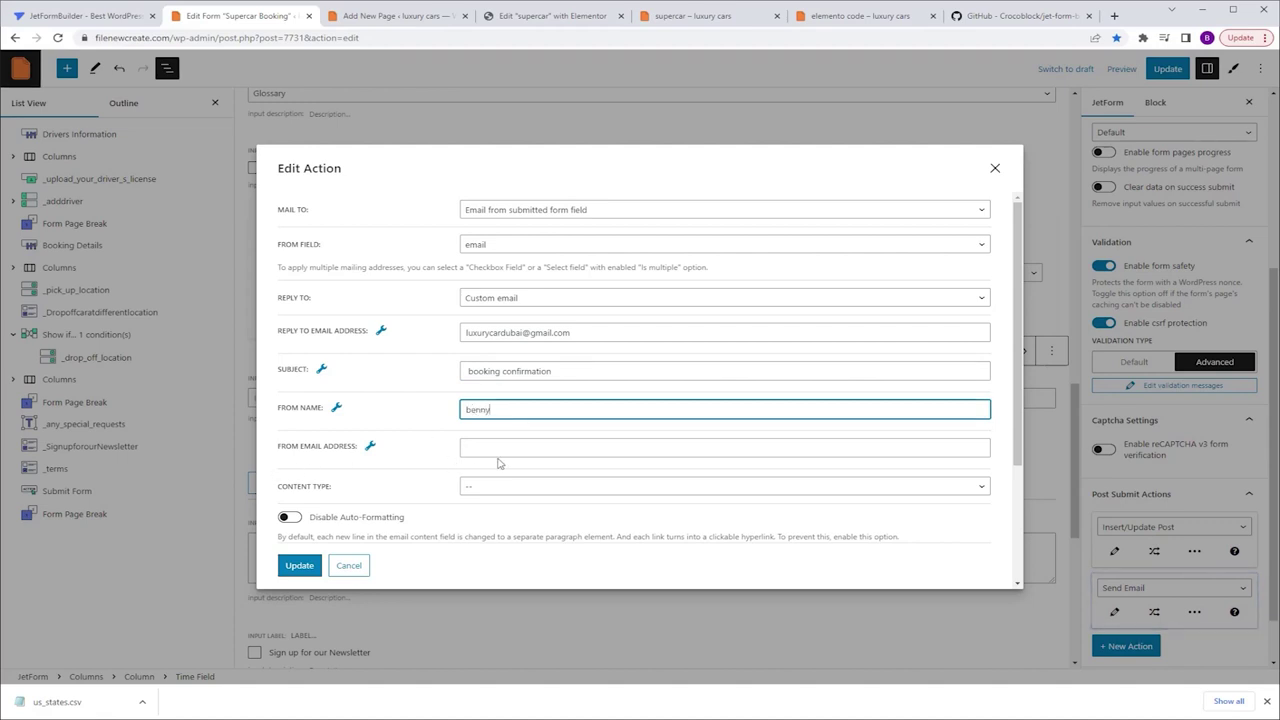
pyautogui.moveTo(568, 334); pyautogui.dragTo(405, 352)
pyautogui.hotkey('ctrl', 'c')
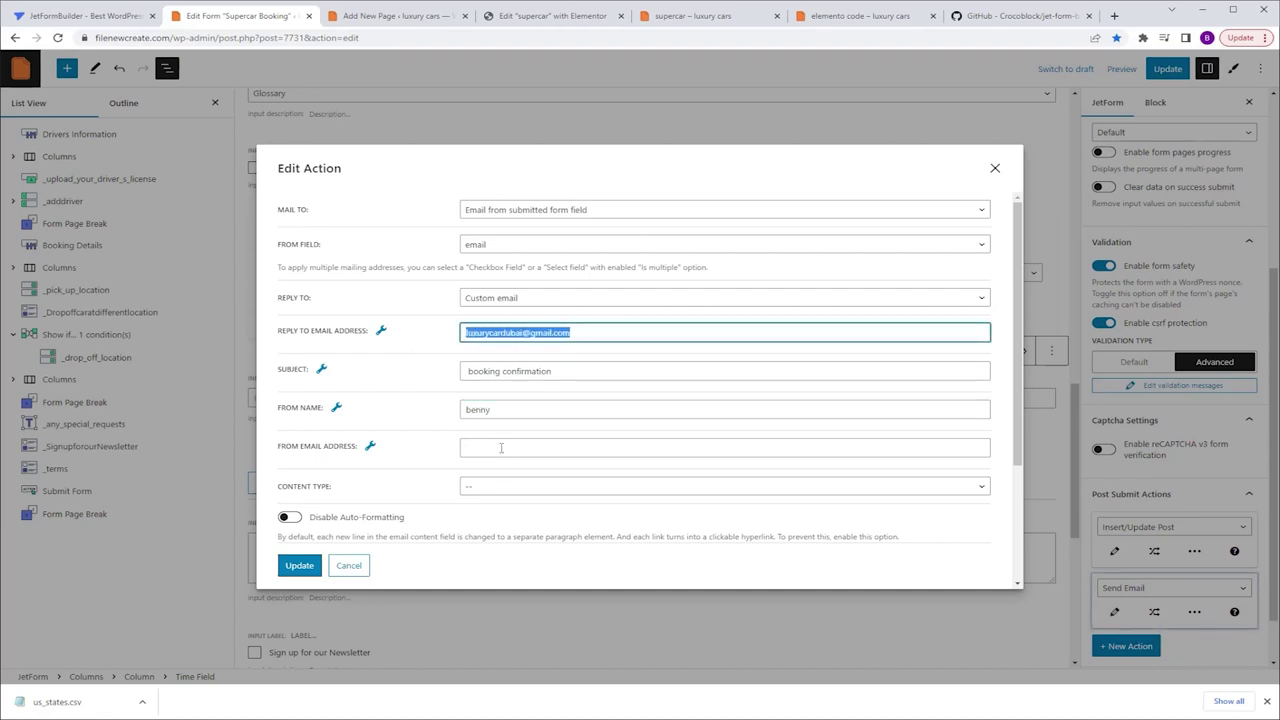
pyautogui.click(501, 448)
pyautogui.hotkey('ctrl', 'v')
# Set the confirmation email's content type to HTML.
pyautogui.scroll(-2, 505, 455)
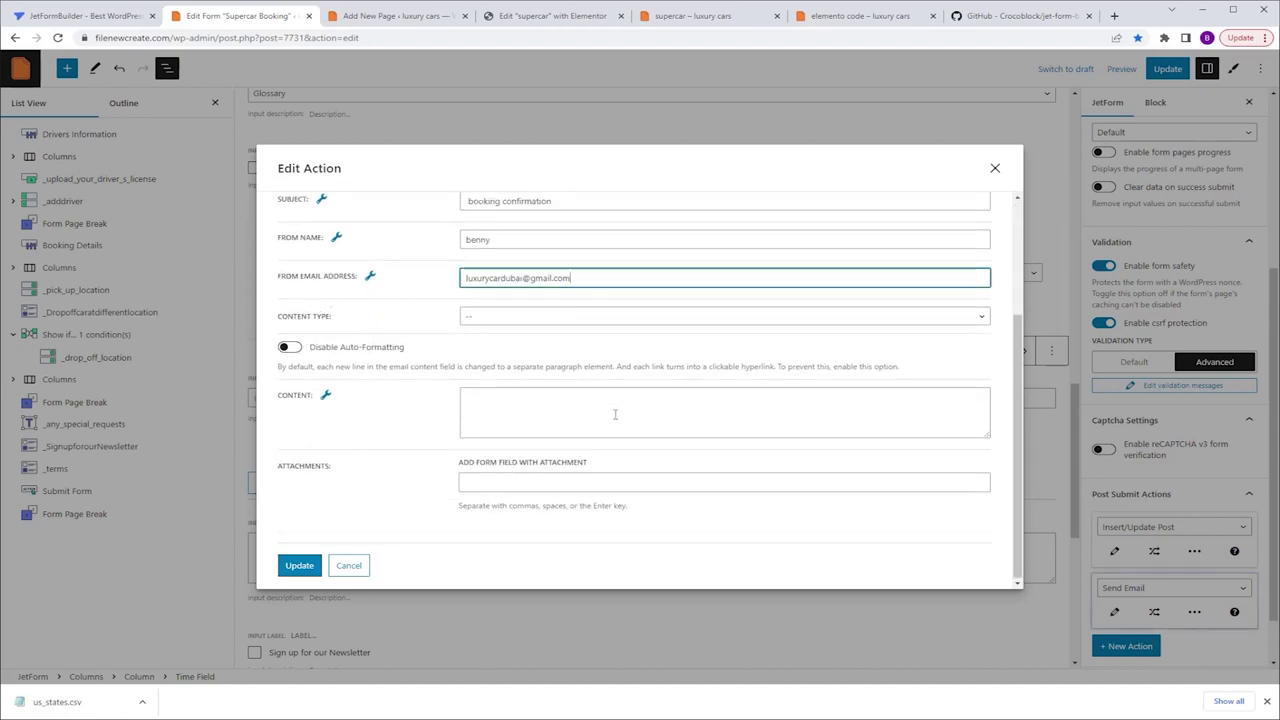
pyautogui.click(709, 316)
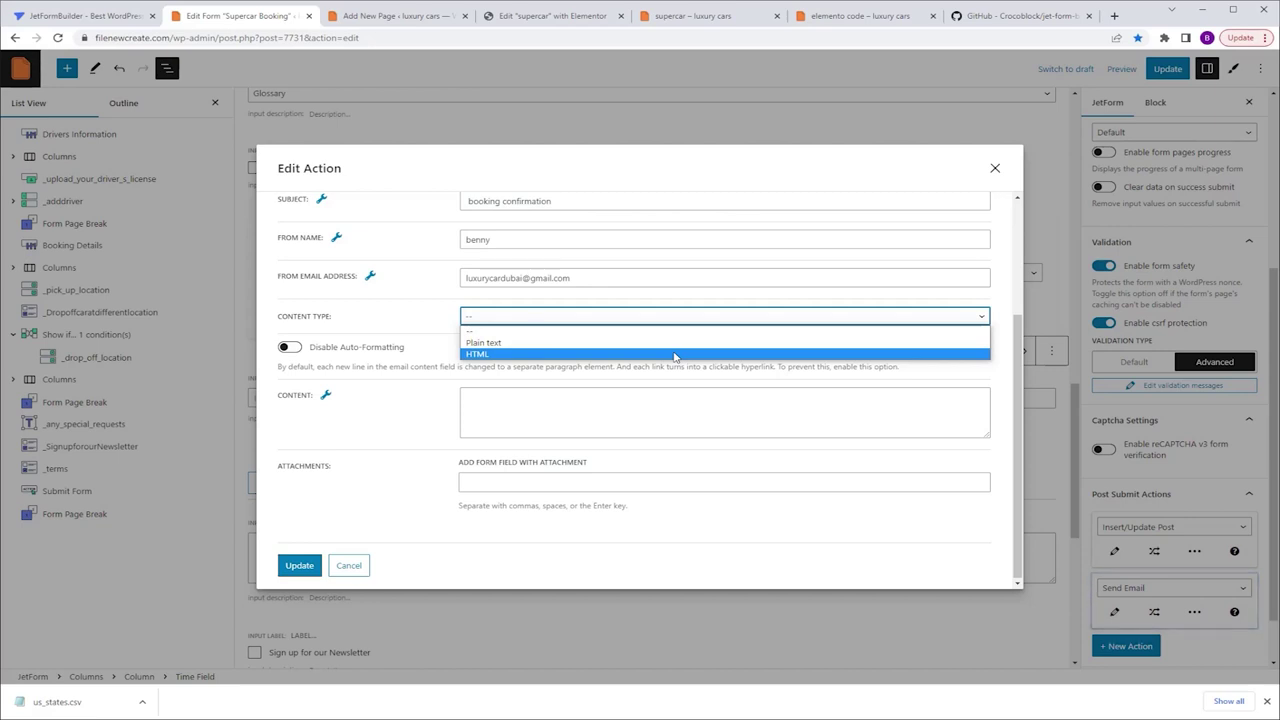
pyautogui.click(675, 354)
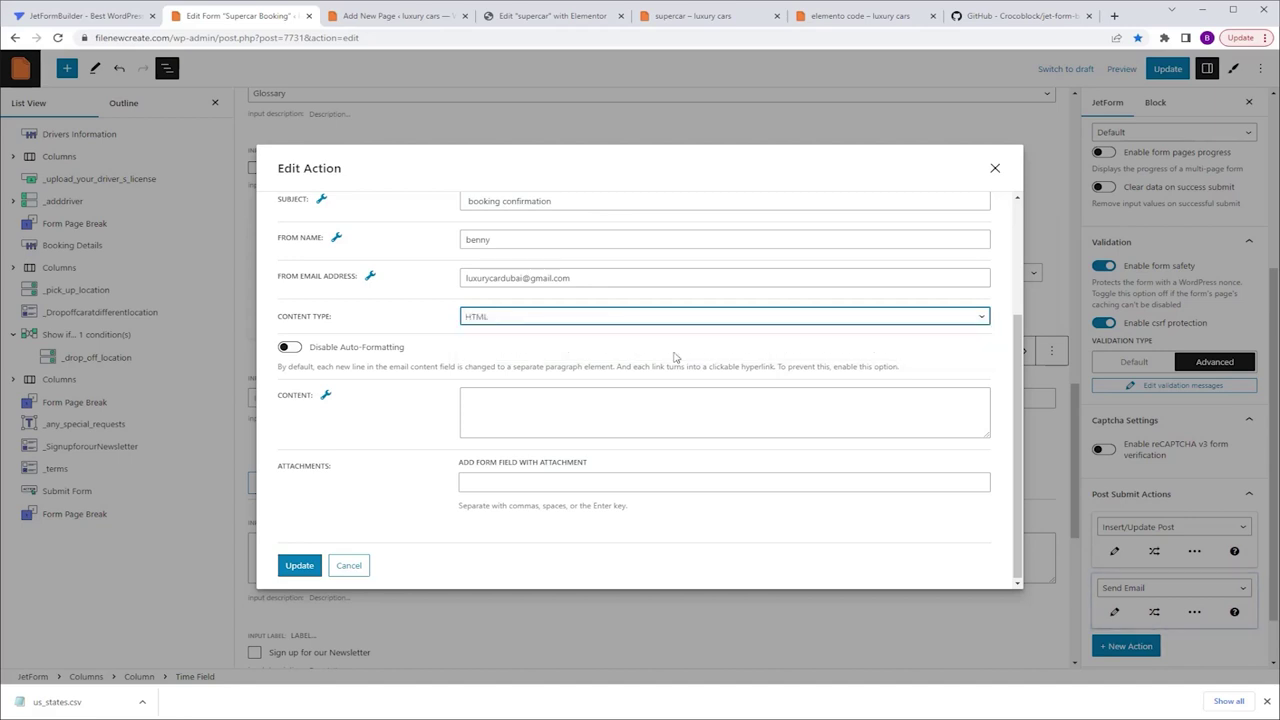
# Start the email content with the line "booking confirmation" and a greeting "hey," followed by the %_full_name% field macro.
pyautogui.click(325, 395)
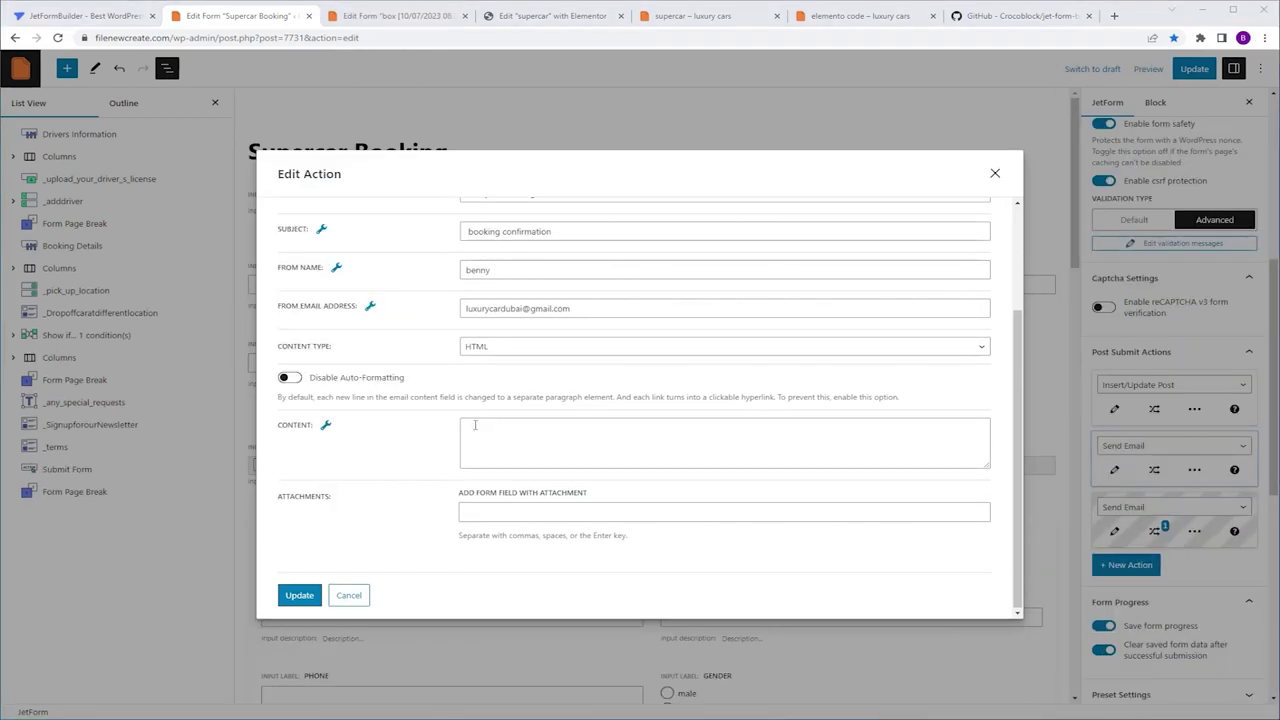
pyautogui.click(475, 425)
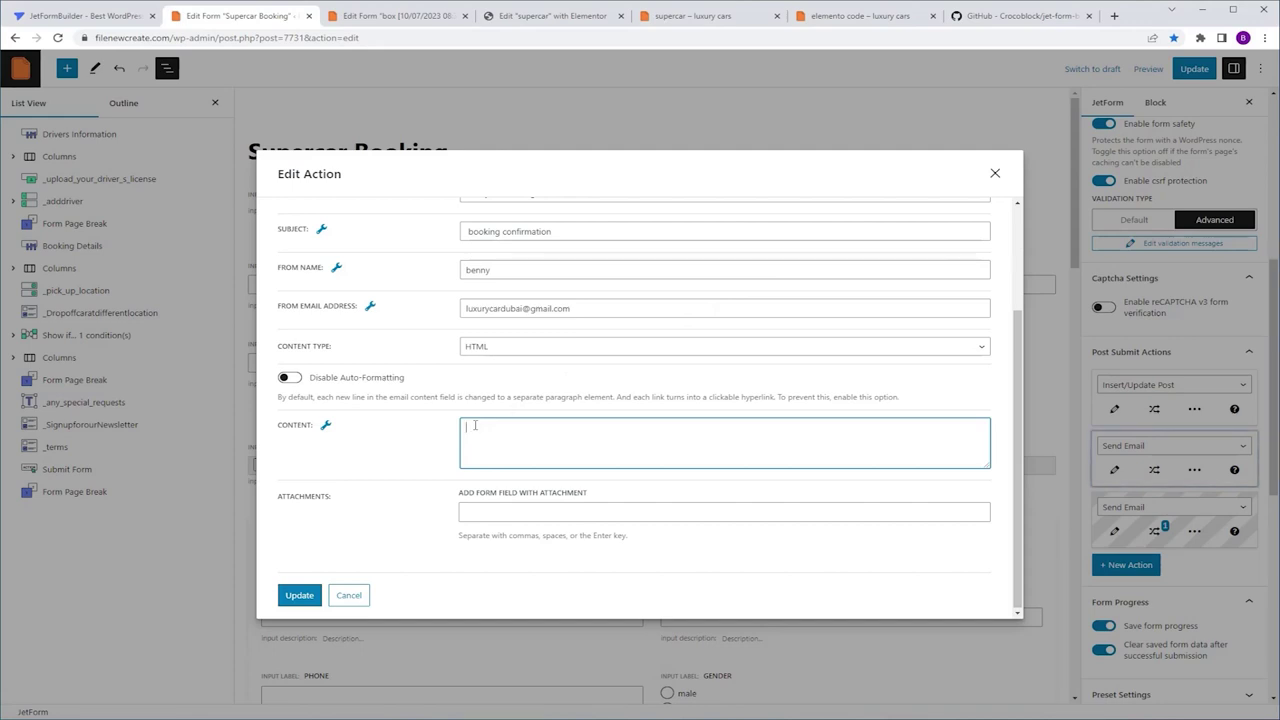
pyautogui.write('booking confirmation')
pyautogui.write('hey,')
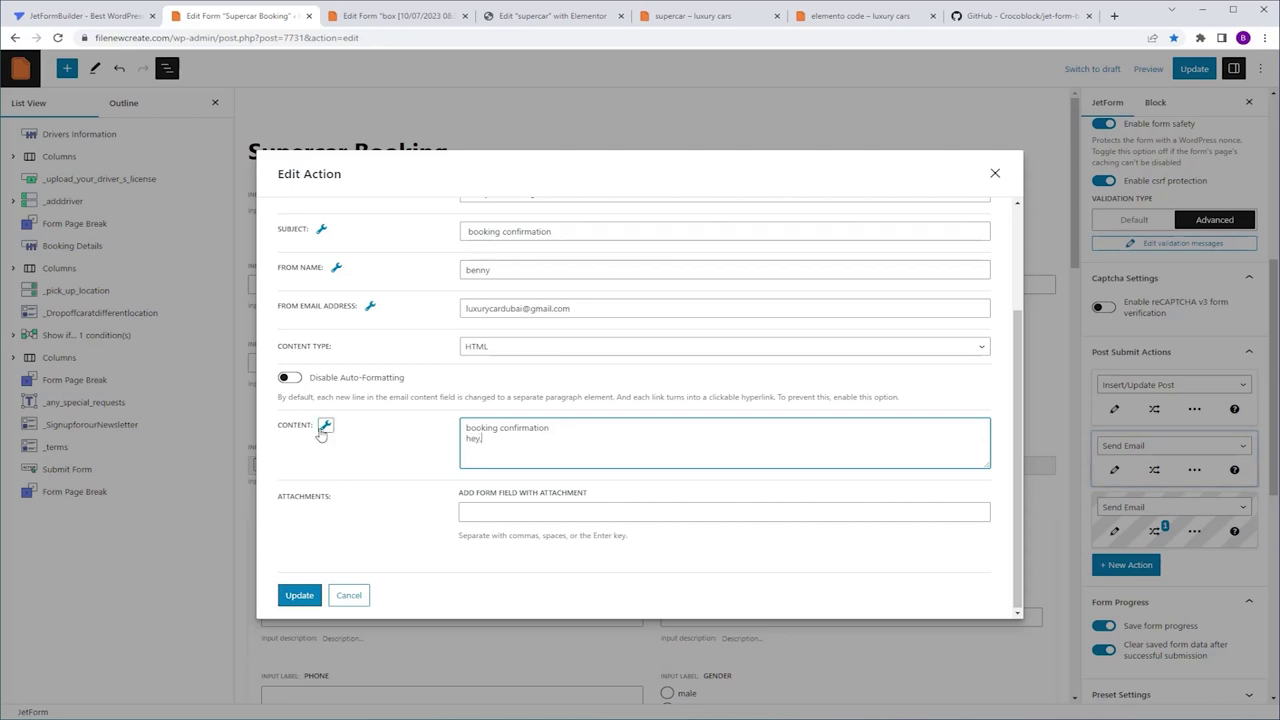
pyautogui.click(325, 425)
pyautogui.click(284, 95)
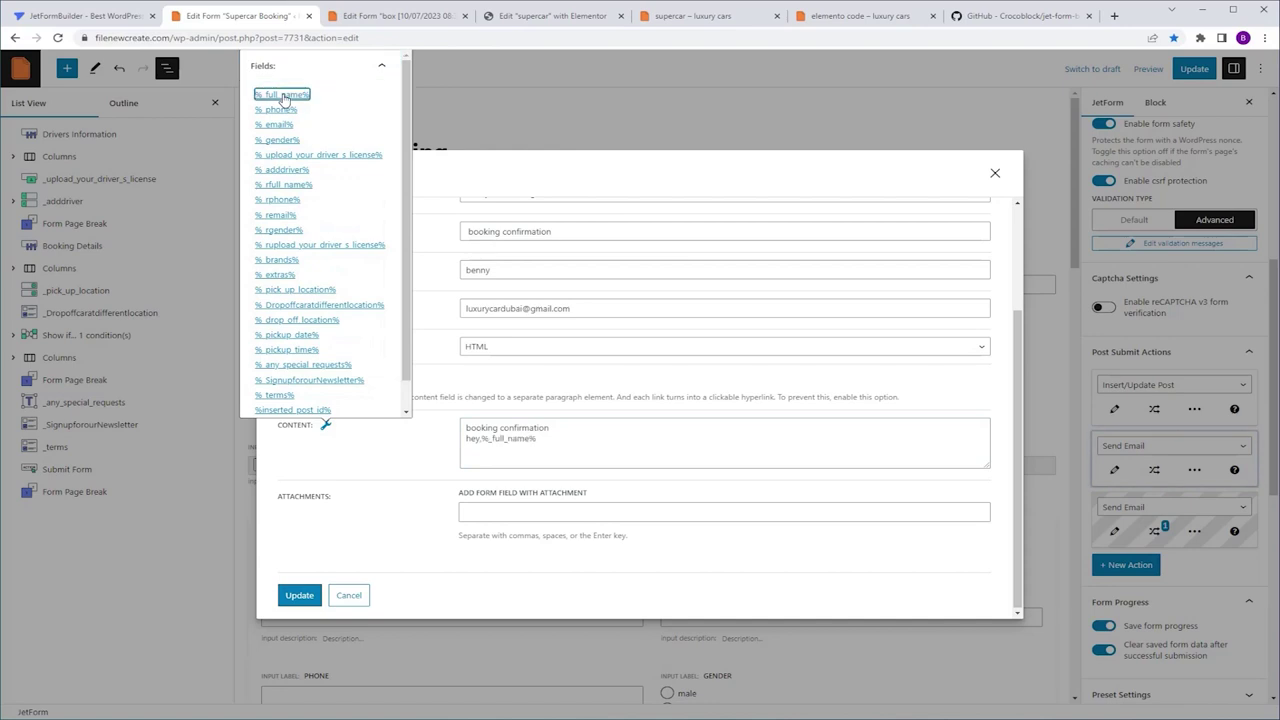
# Add "These are your booking details" and a car brand line with the %_brands% macro to the content, and save the action.
pyautogui.click(548, 438)
pyautogui.write('These are your booking details')
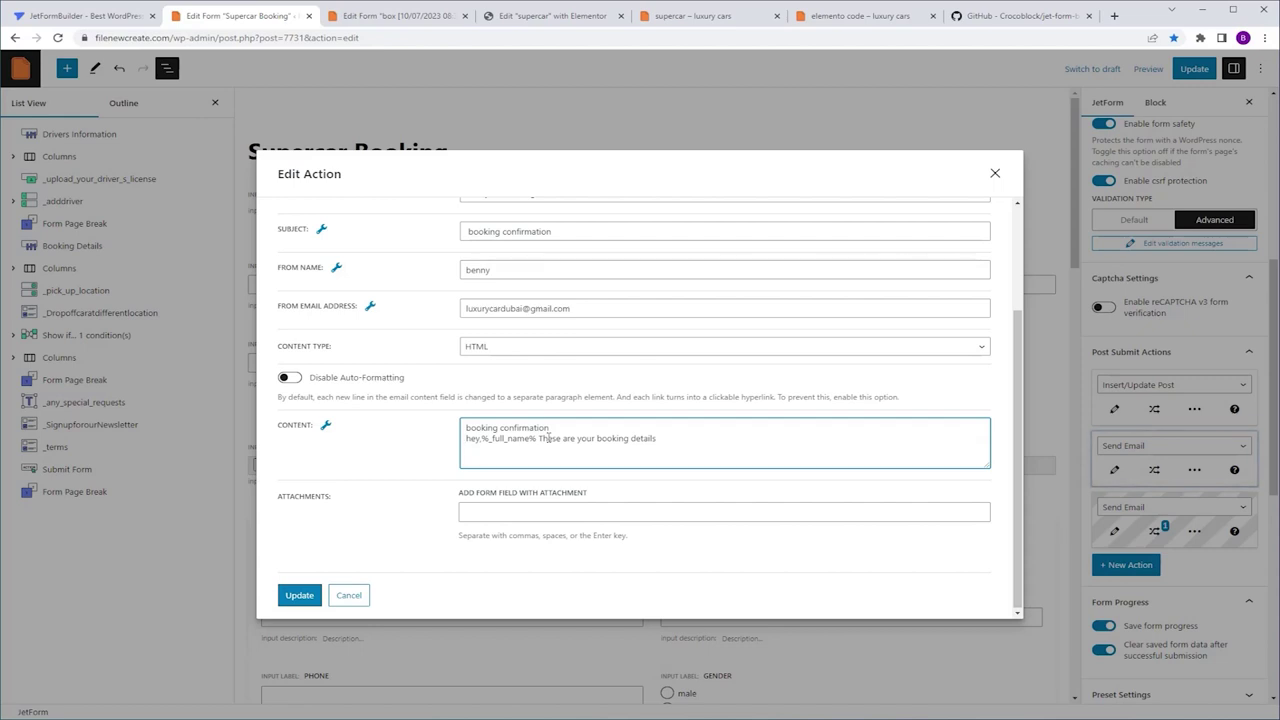
pyautogui.write('car brand:')
pyautogui.click(326, 427)
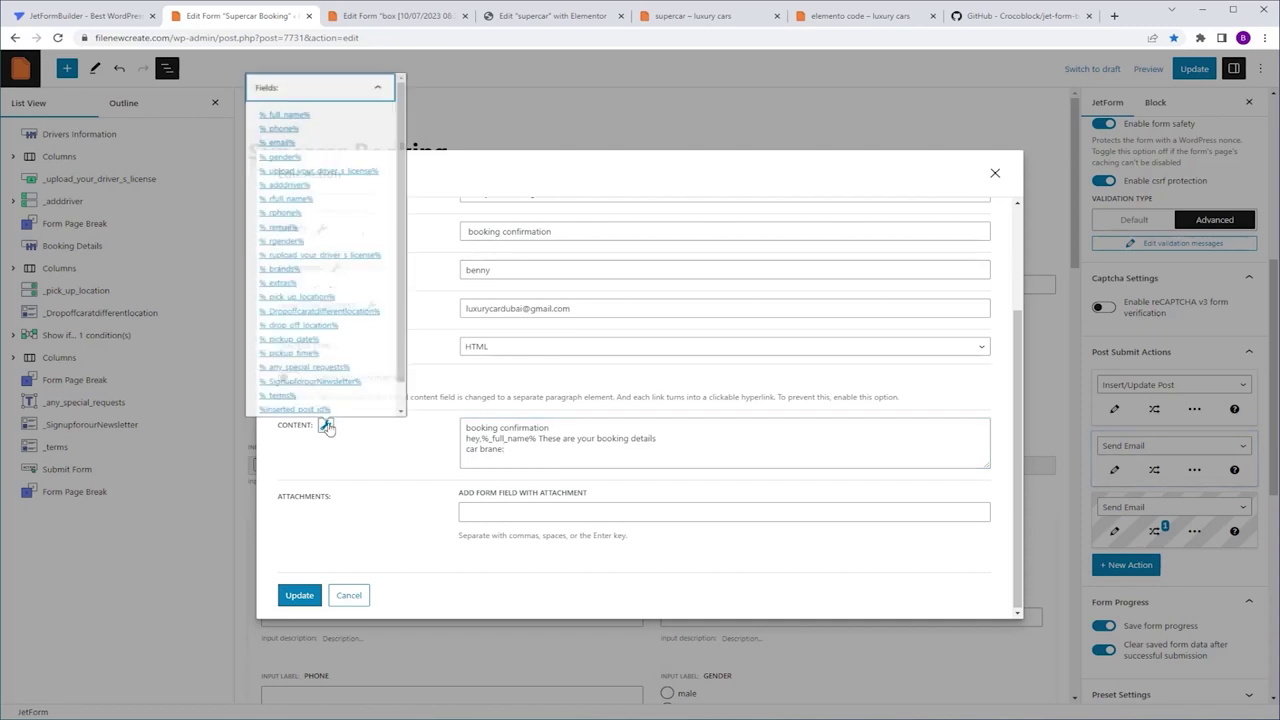
pyautogui.click(270, 259)
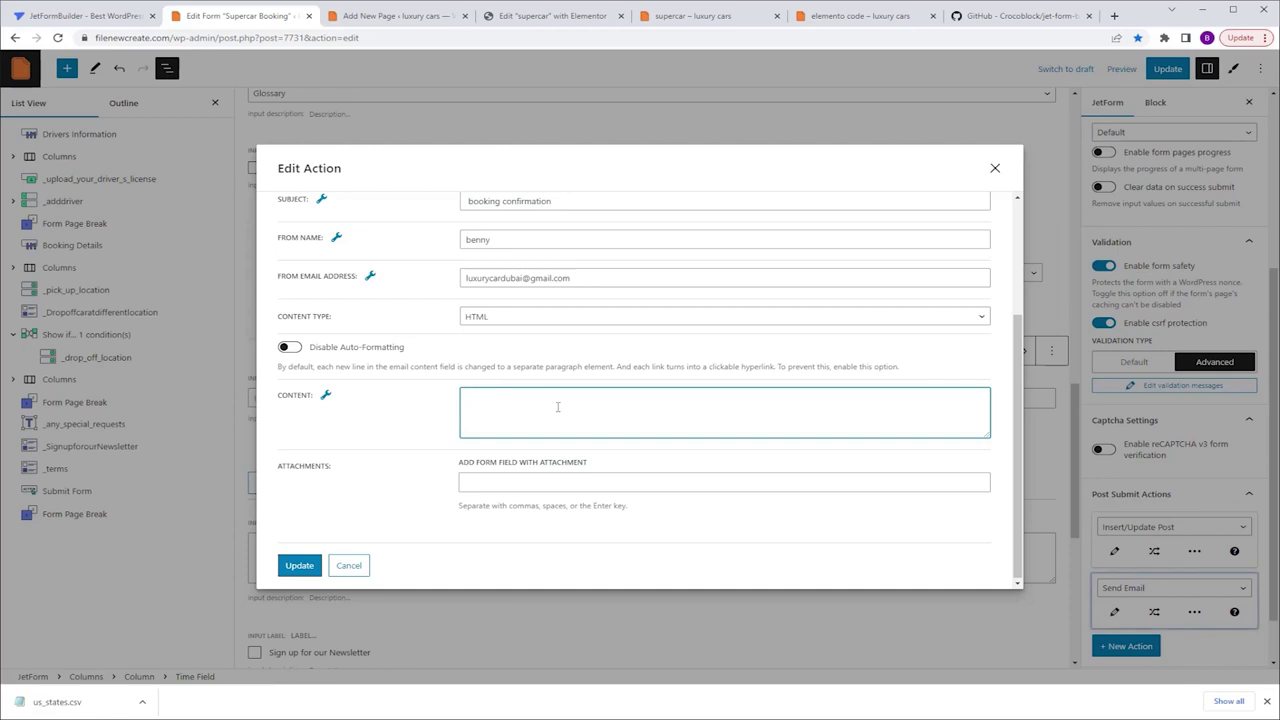
pyautogui.click(310, 567)
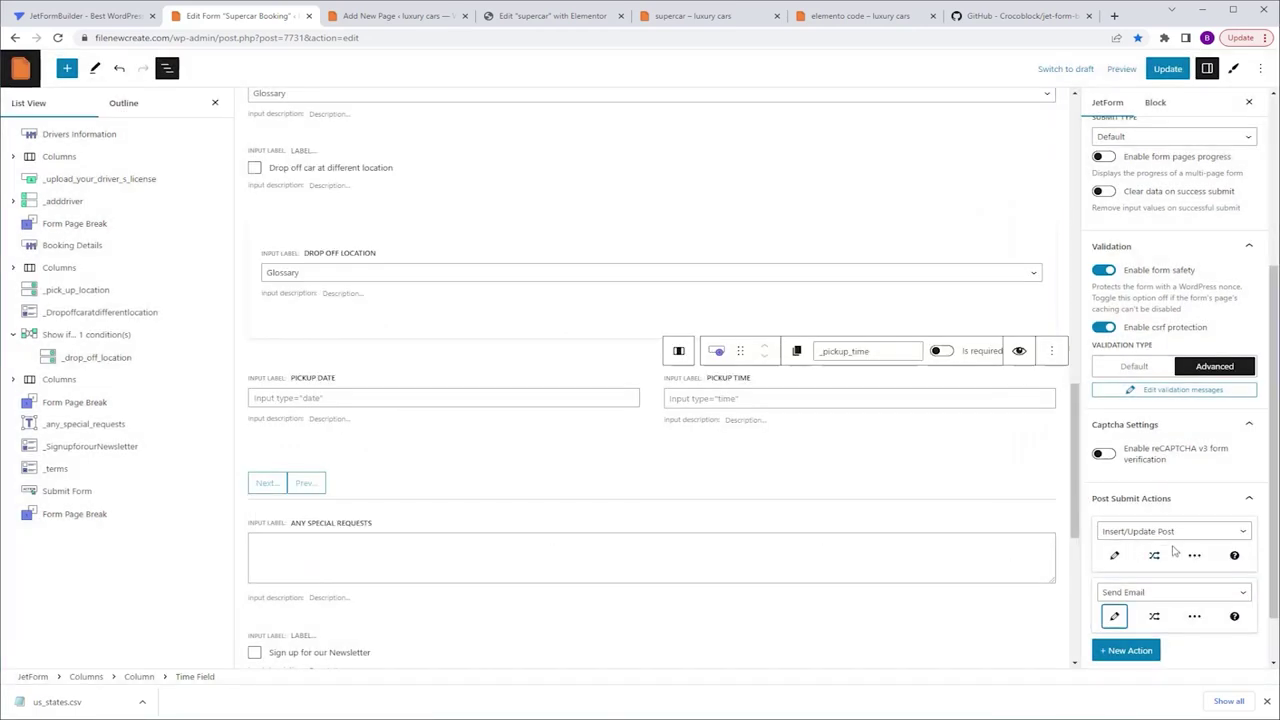
# Check the Insert/Update Post action's help and its move or delete options, and add a second Send Email post submit action.
pyautogui.click(1234, 558)
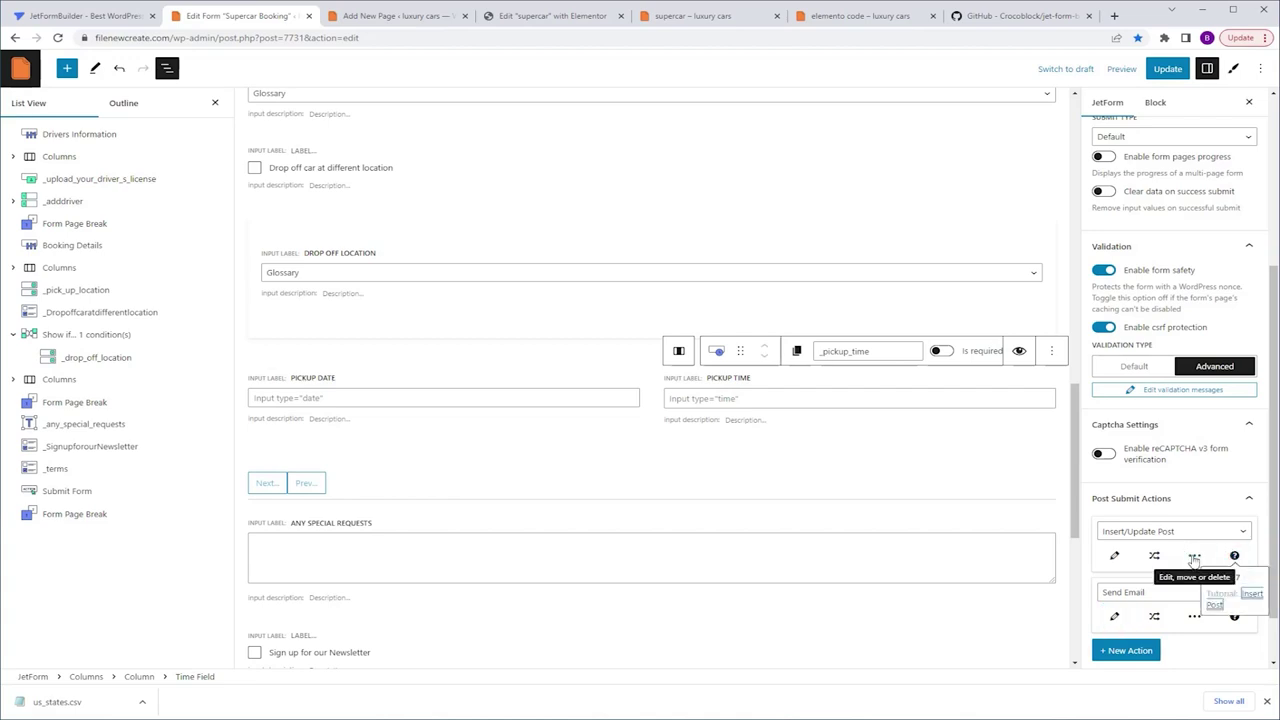
pyautogui.click(1194, 558)
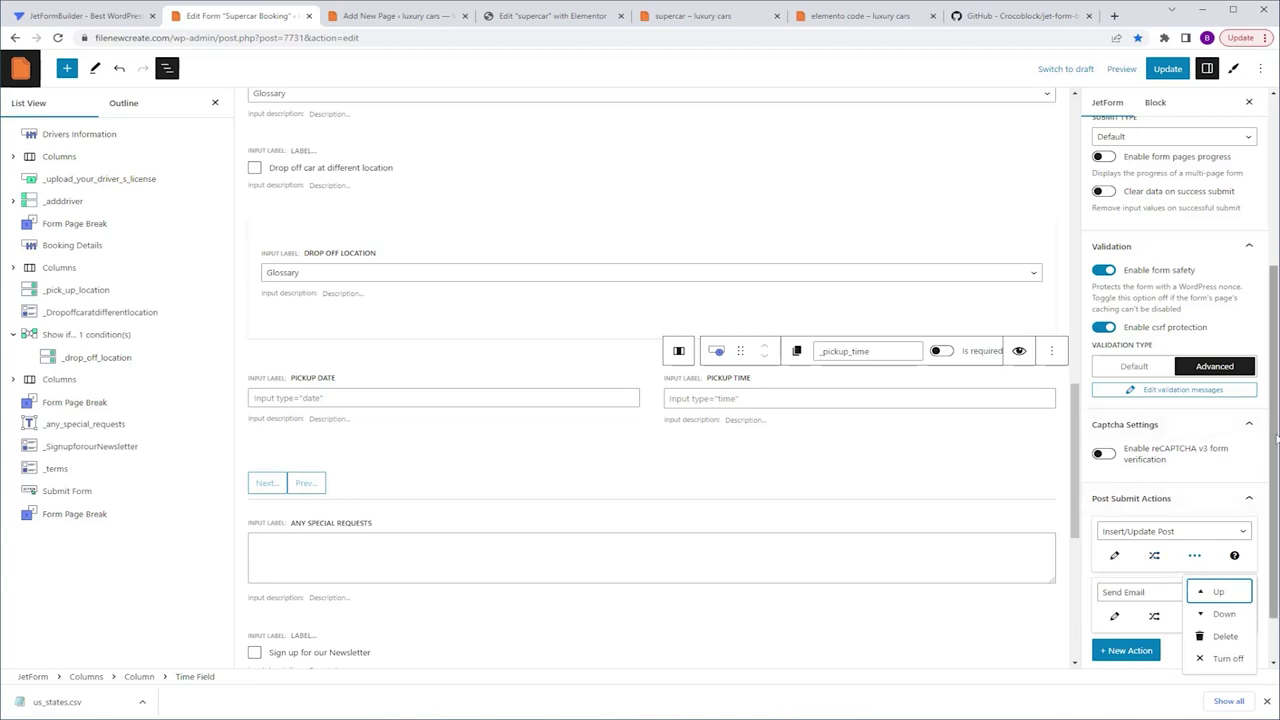
pyautogui.scroll(-1, 1148, 557)
pyautogui.click(1128, 585)
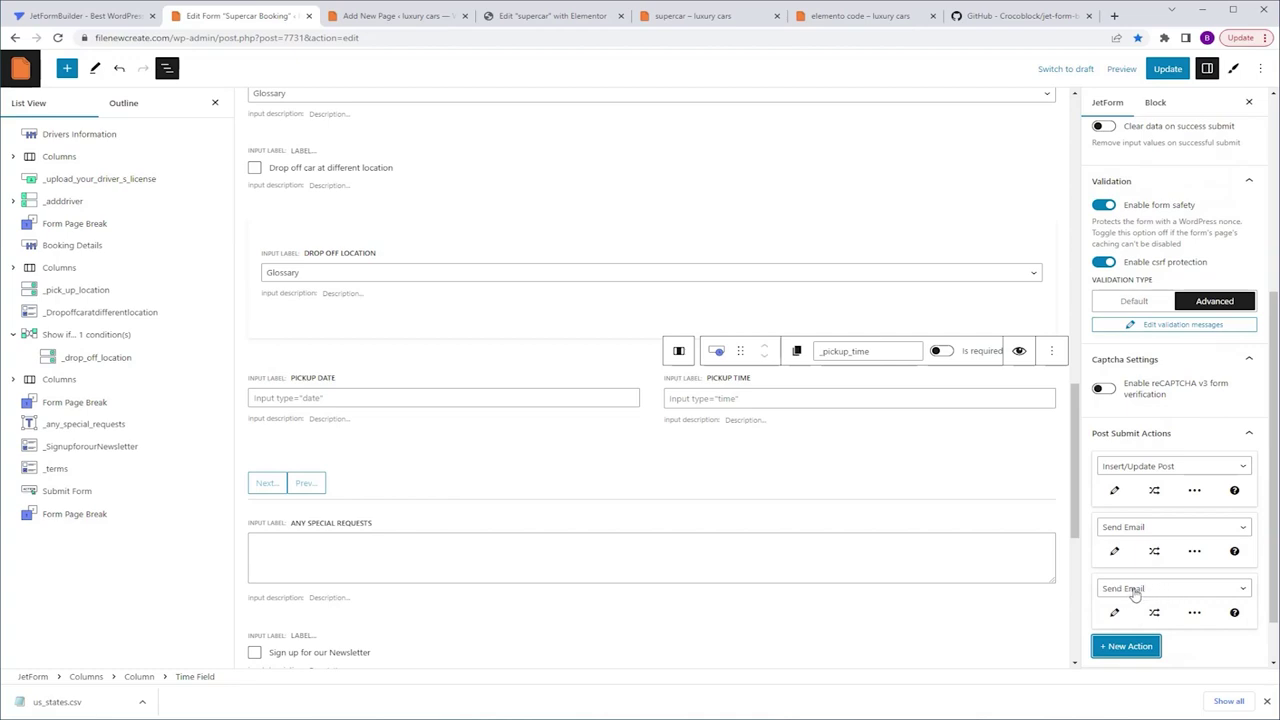
# Copy the option label from the manual options of the _SignupforourNewsletter checkbox field and close the options editor.
pyautogui.click(85, 447)
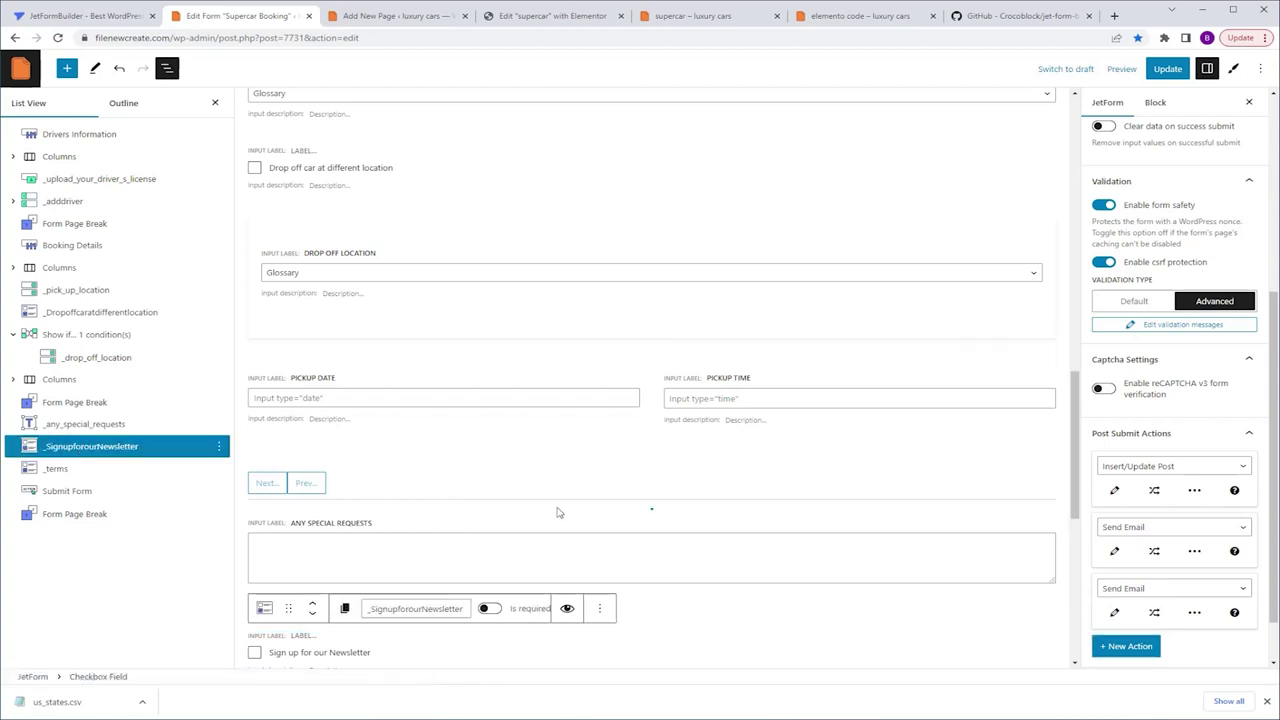
pyautogui.scroll(-2, 560, 514)
pyautogui.click(297, 566)
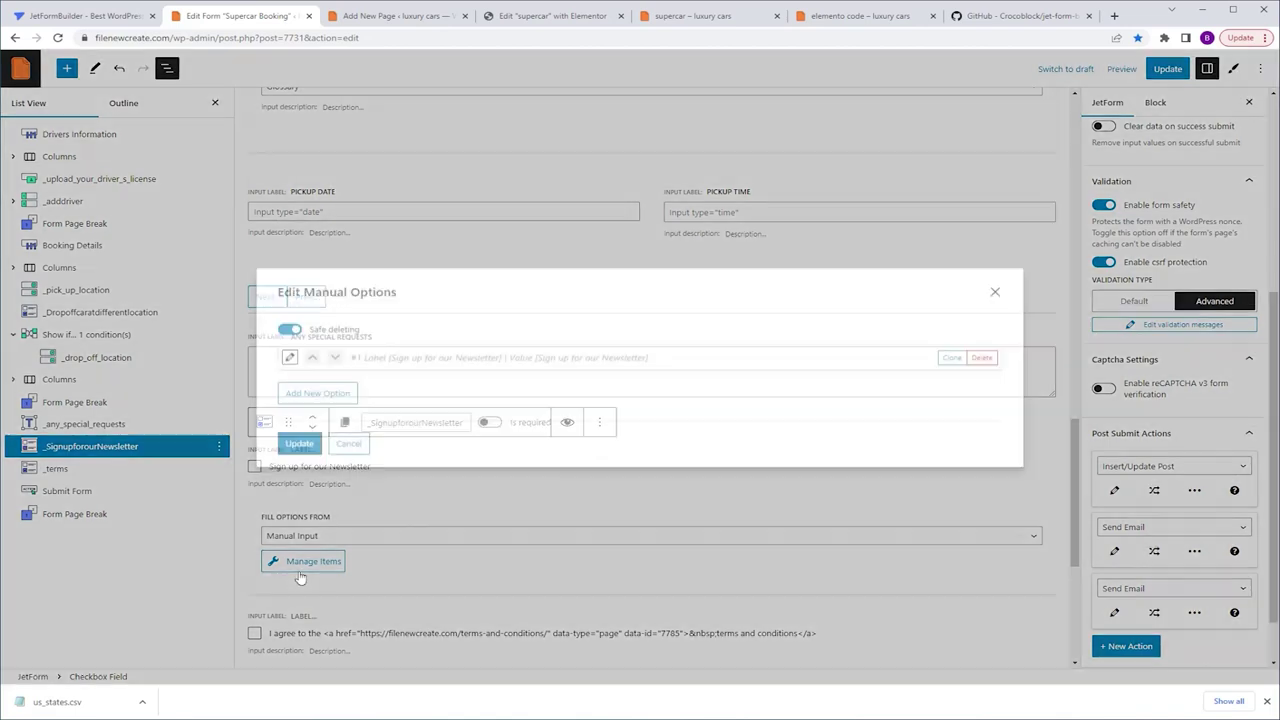
pyautogui.click(290, 357)
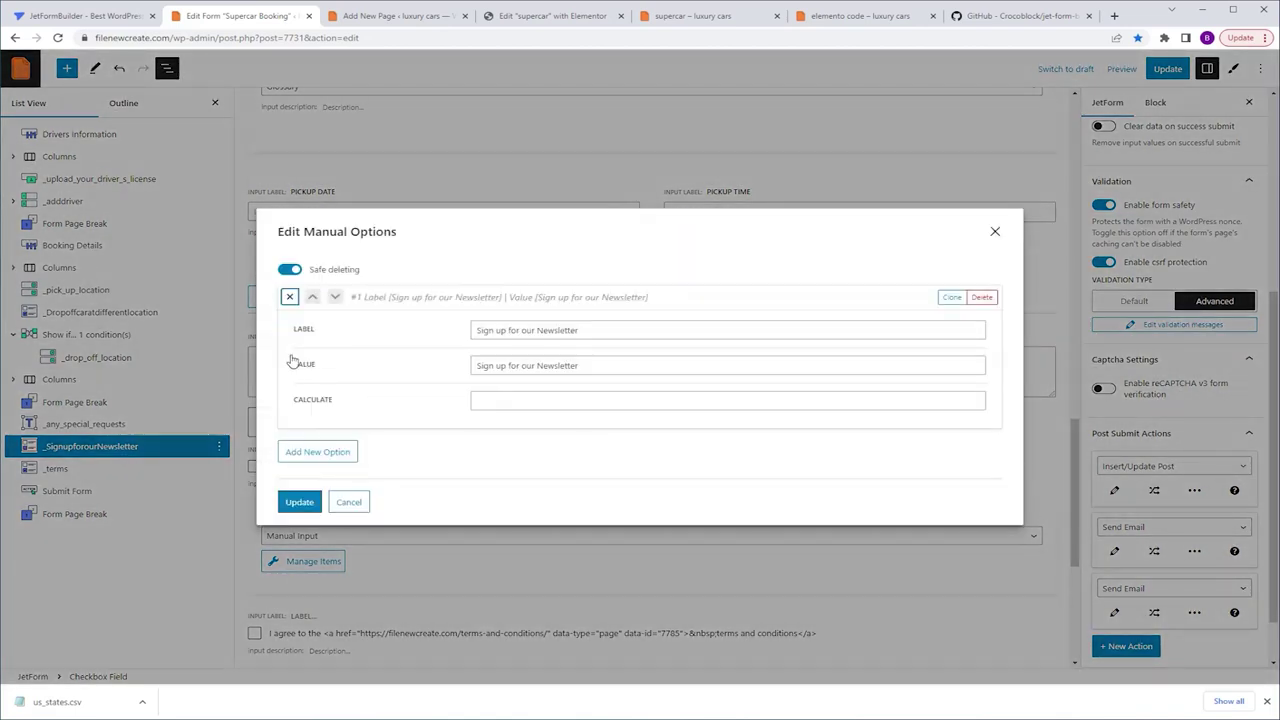
pyautogui.moveTo(604, 331); pyautogui.dragTo(393, 330)
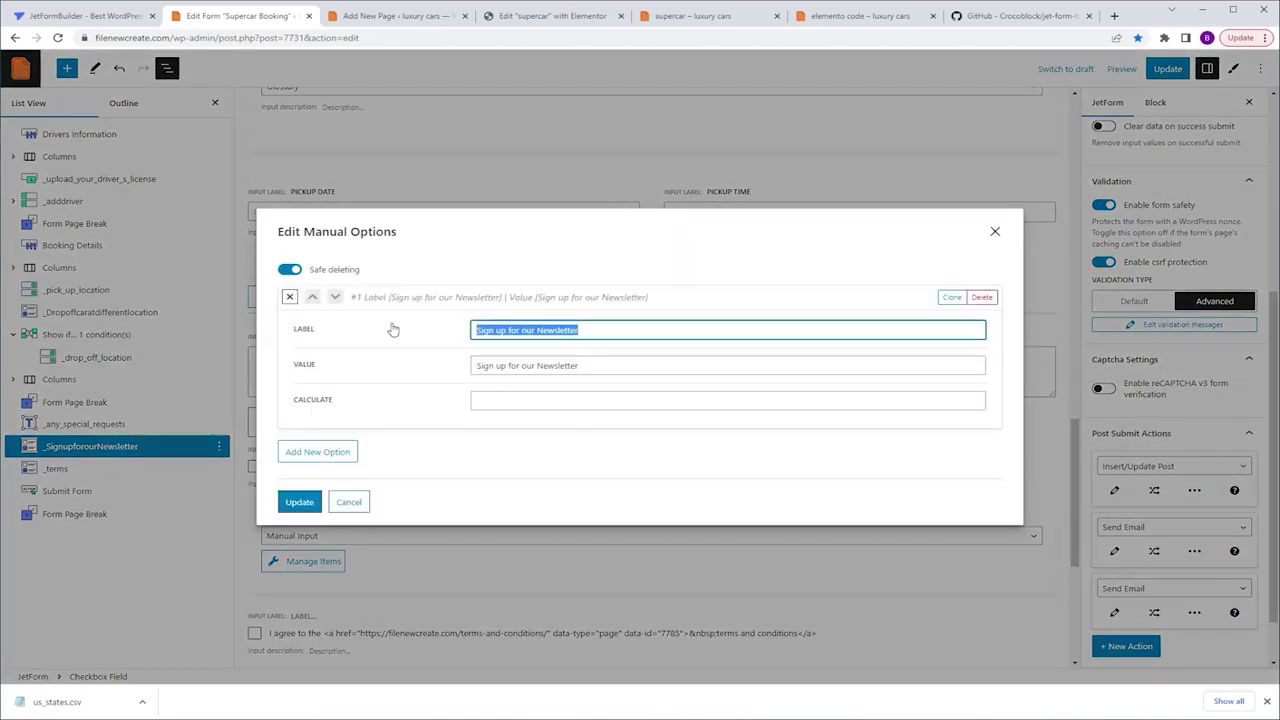
pyautogui.click(300, 502)
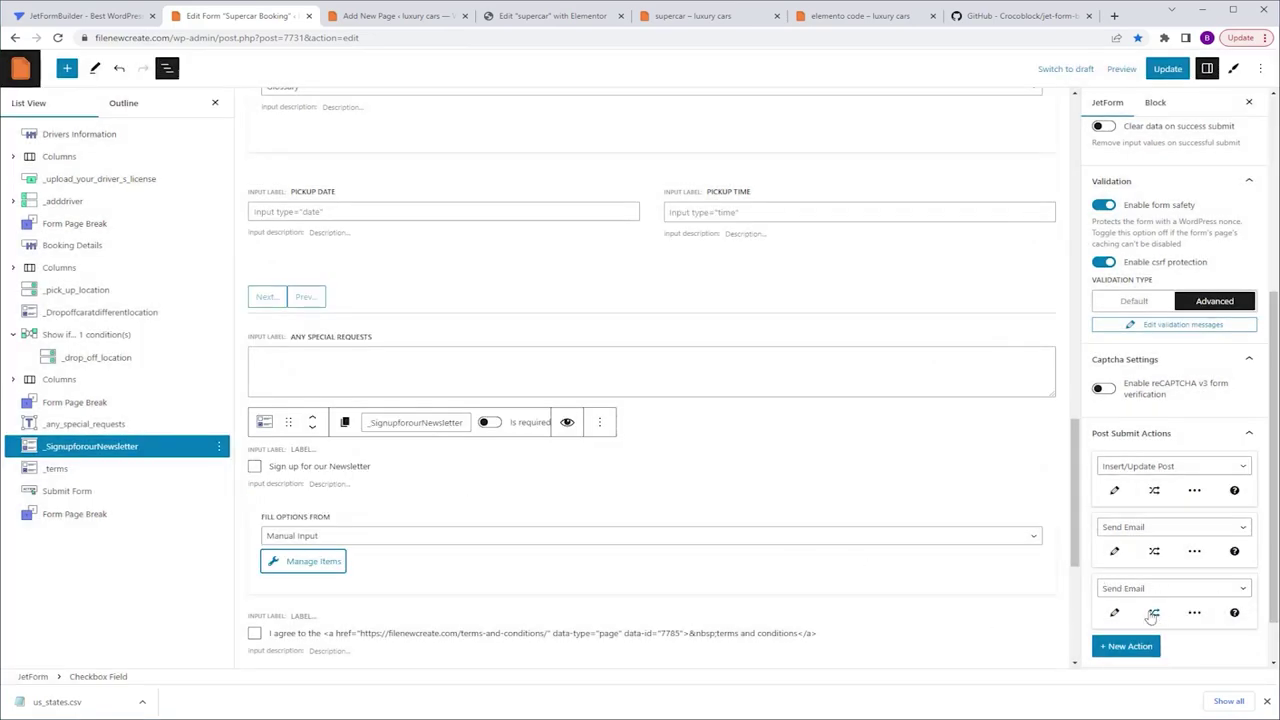
# Add a condition to the second Send Email action using the In the list operator on the _SignupforourNewsletter field.
pyautogui.click(1153, 613)
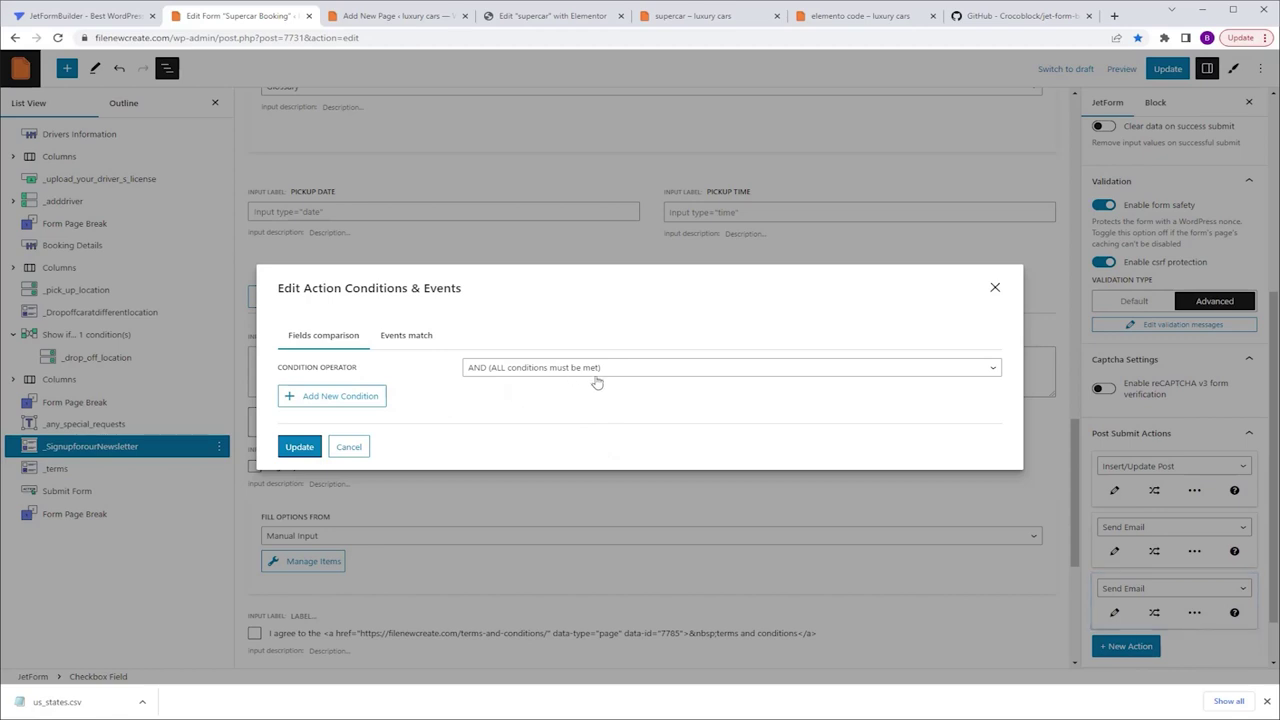
pyautogui.click(336, 403)
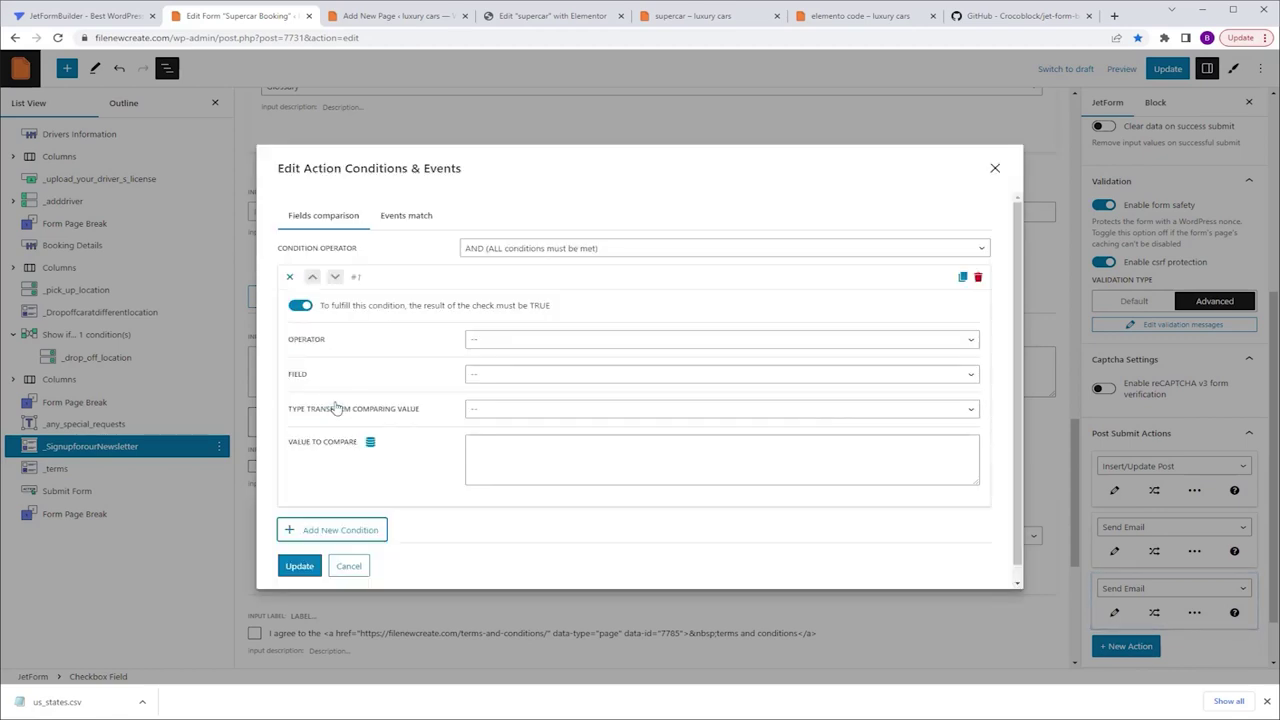
pyautogui.click(551, 342)
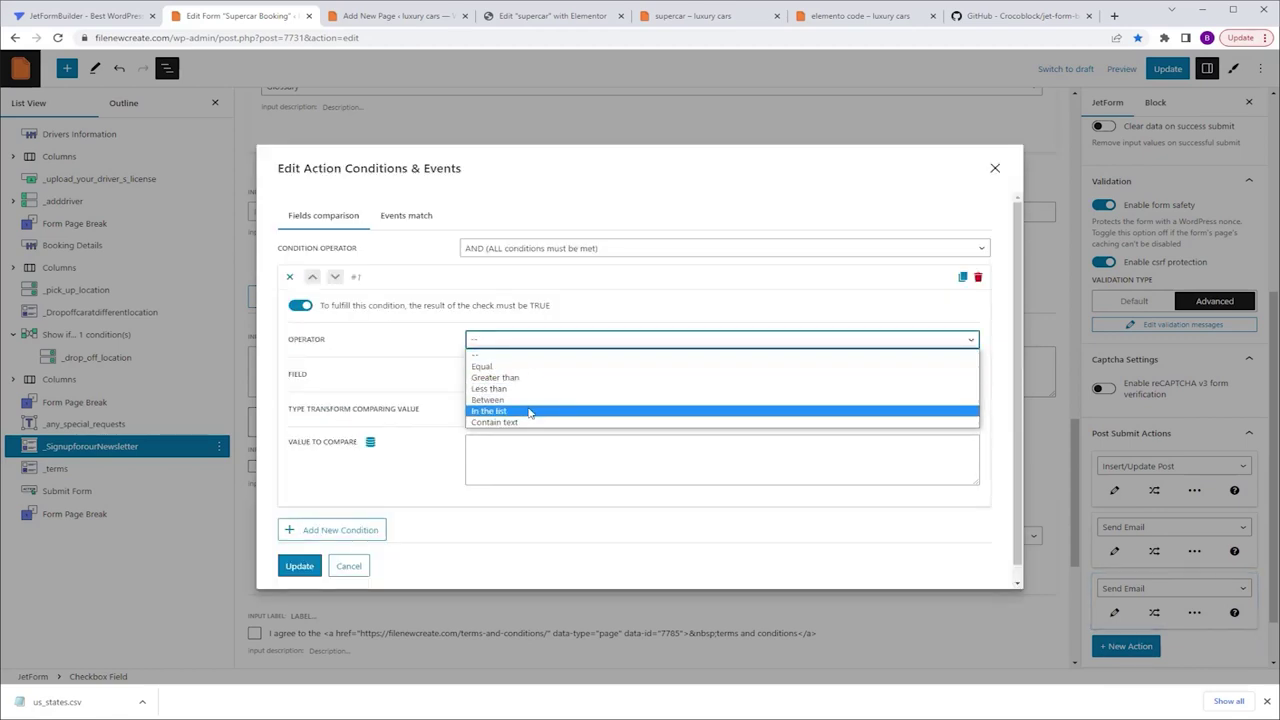
pyautogui.click(529, 409)
pyautogui.click(565, 377)
pyautogui.scroll(-2, 565, 440)
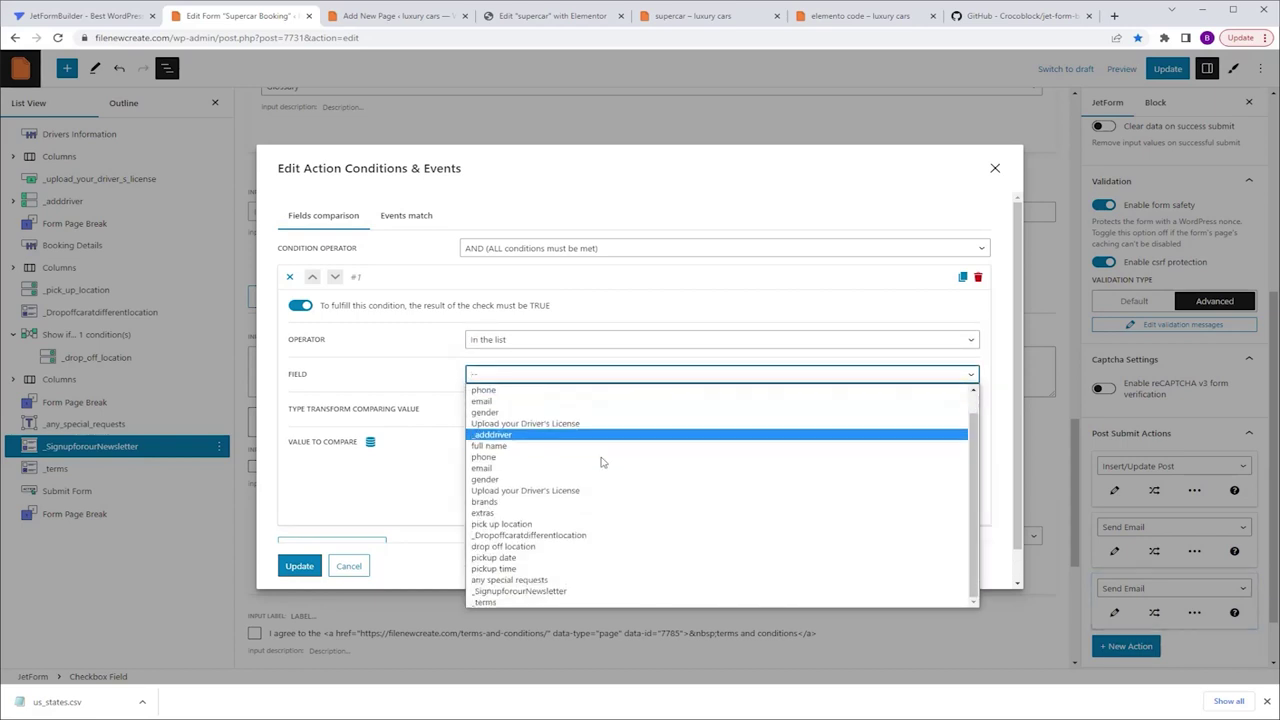
pyautogui.click(560, 591)
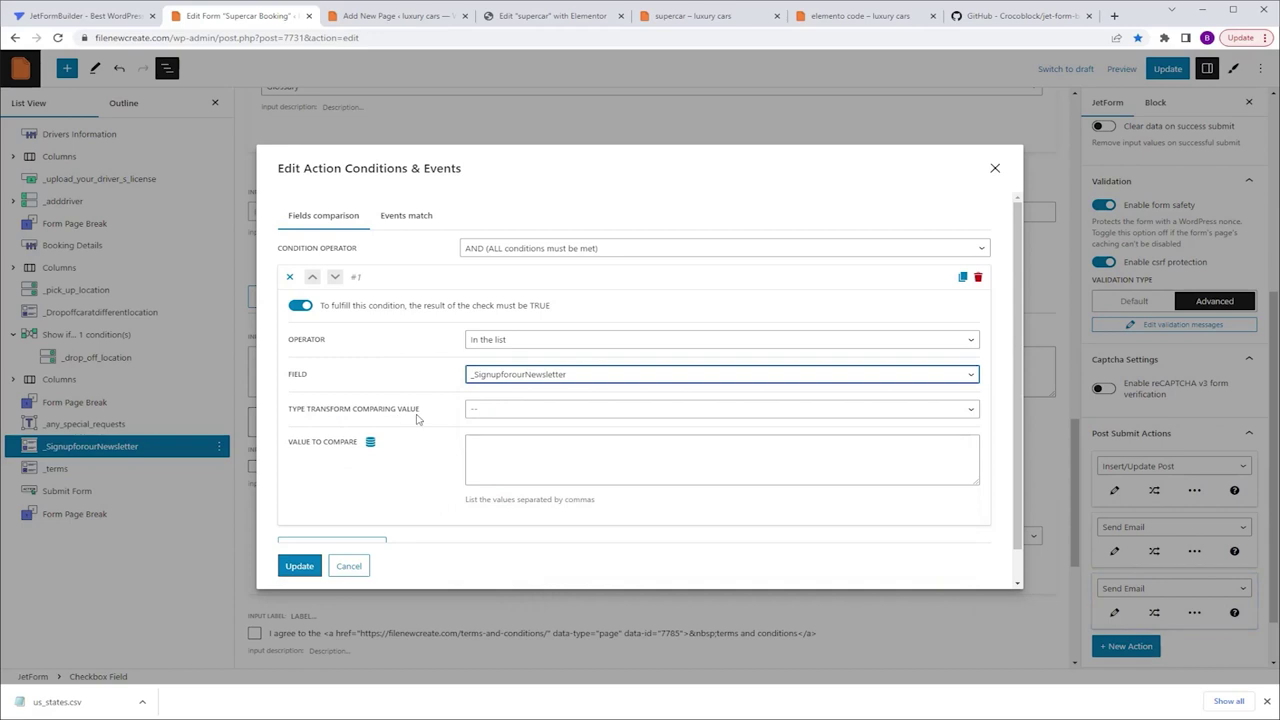
# Set the condition's value to compare to "Sign up for our Newsletter" and save the action conditions.
pyautogui.click(491, 444)
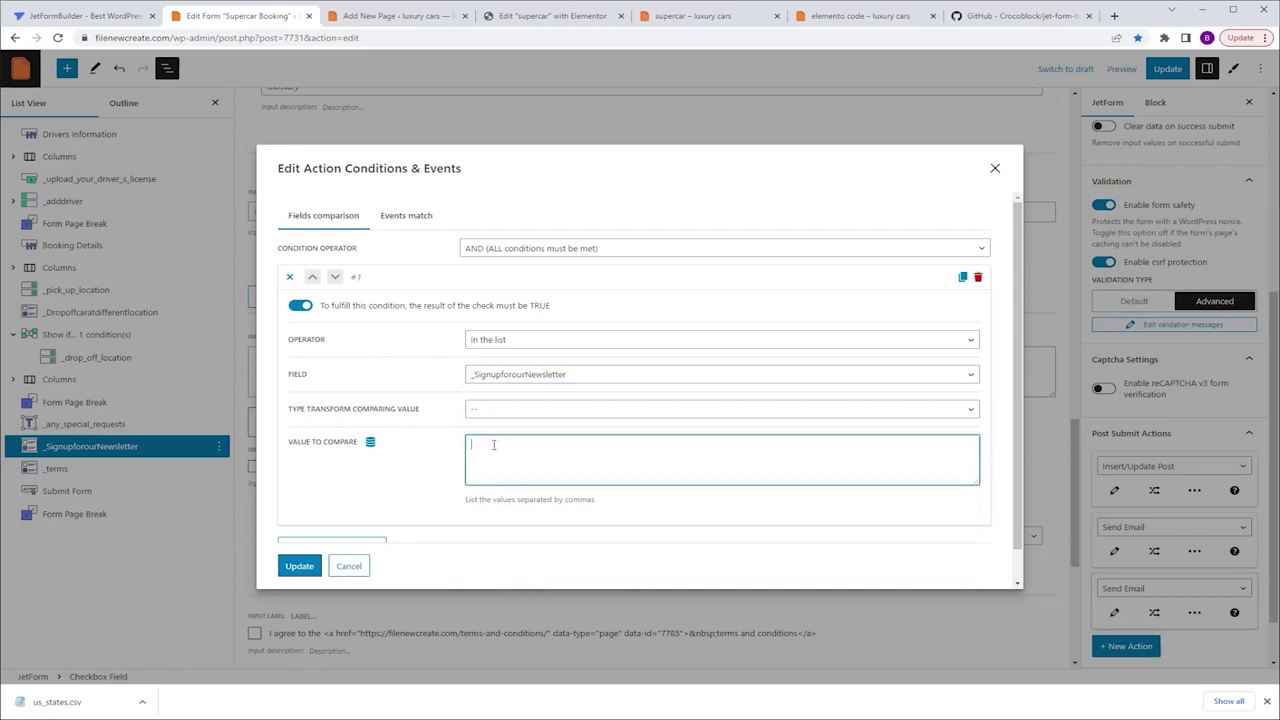
pyautogui.write('Sign Up for our Newsletter')
pyautogui.click(299, 566)
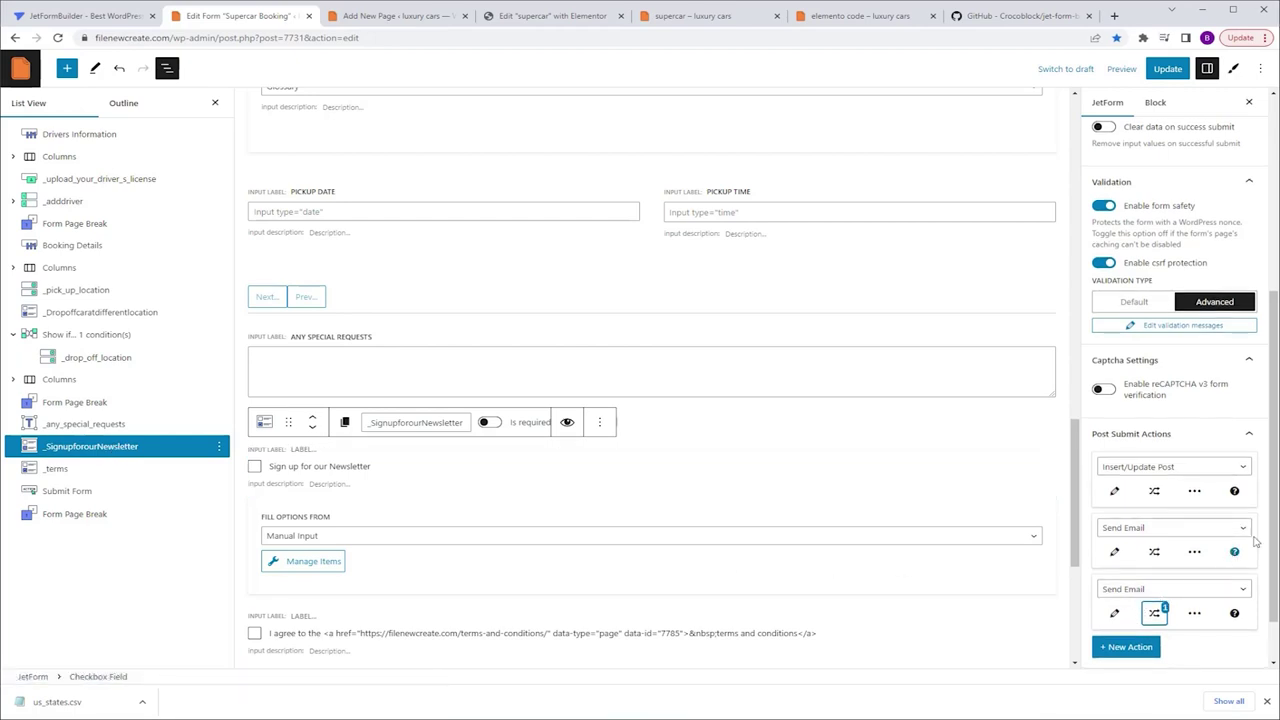
# Review the form's General Messages Settings.
pyautogui.scroll(-1, 1255, 545)
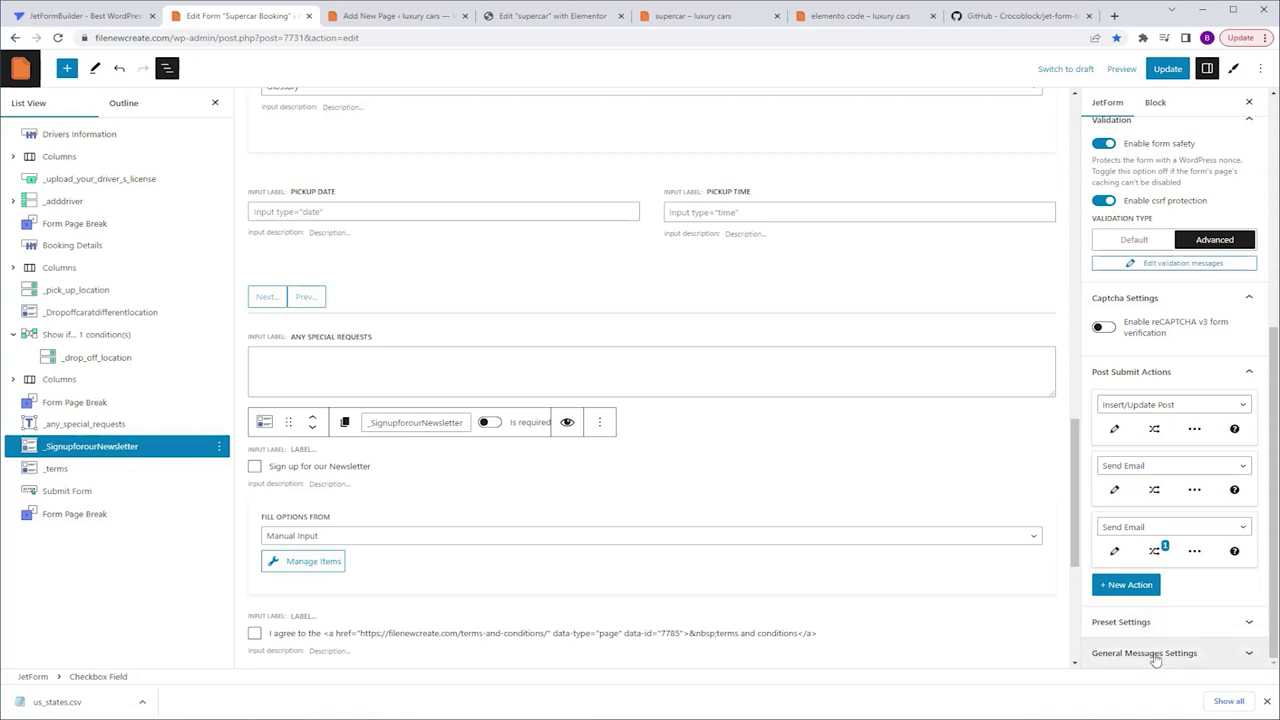
pyautogui.click(1155, 653)
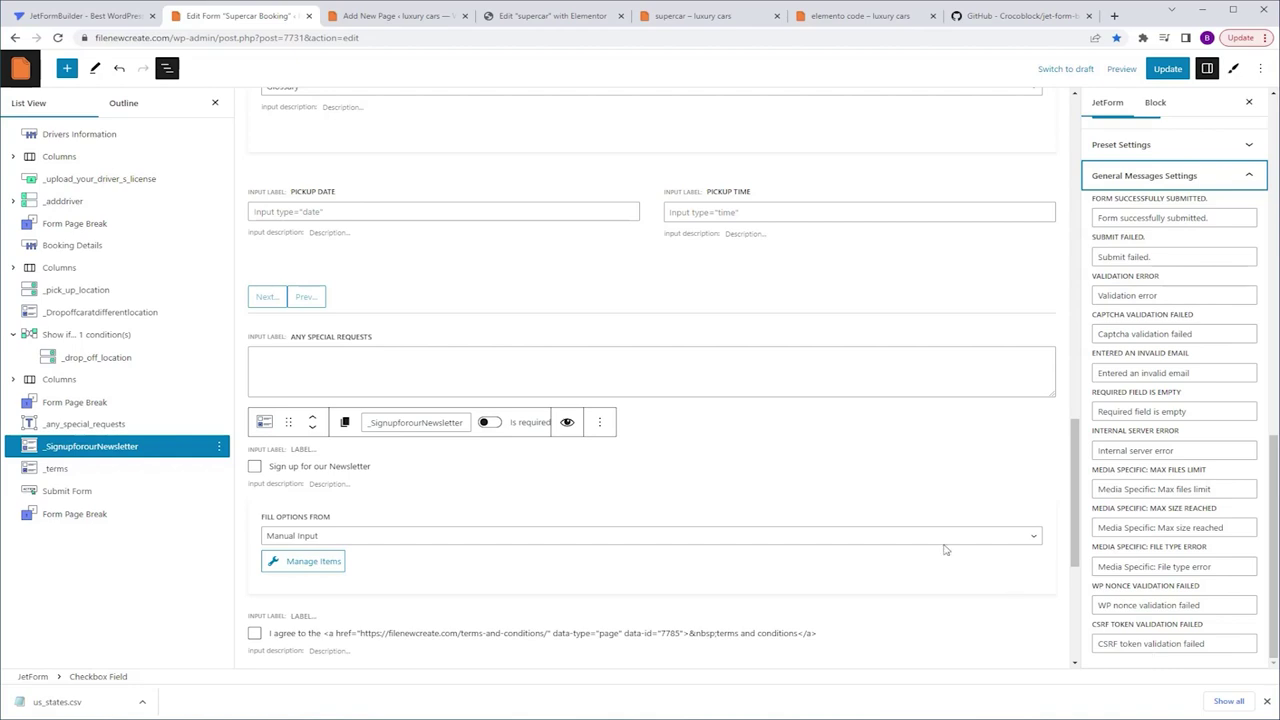
# In the WordPress admin, look through the JetFormBuilder forms list, plugin settings and form records.
pyautogui.click(395, 16)
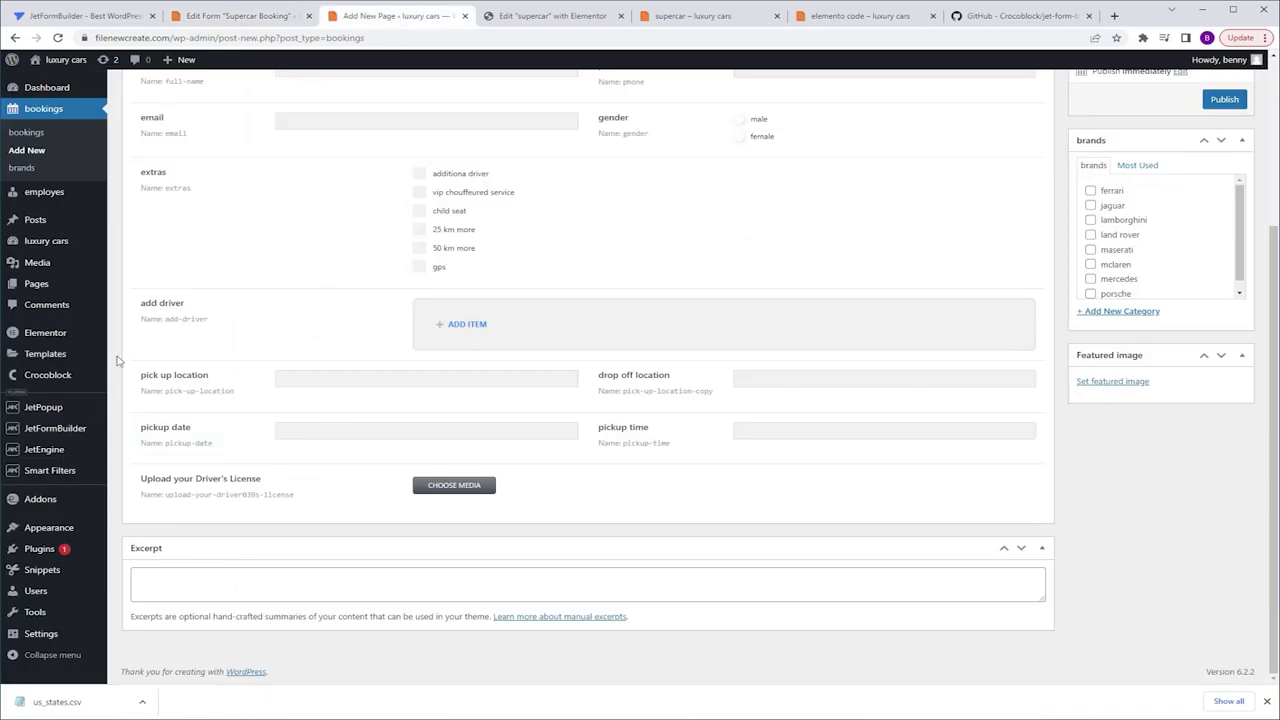
pyautogui.moveTo(63, 428)
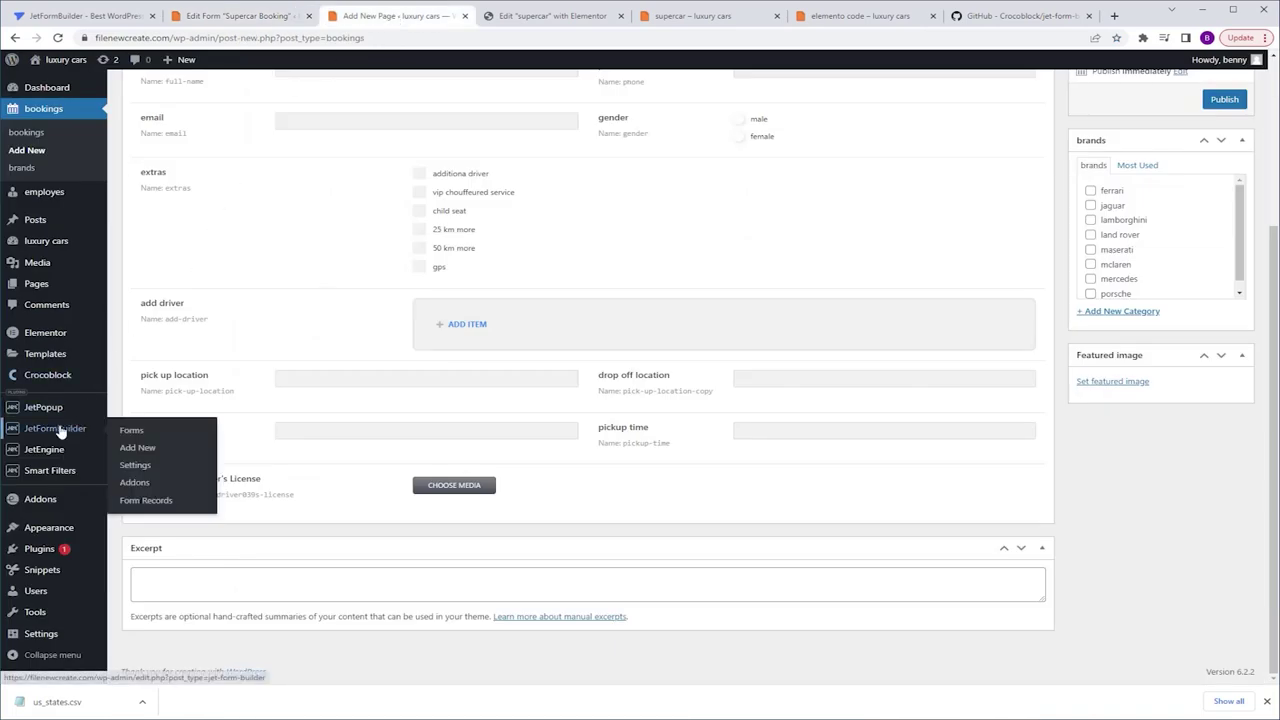
pyautogui.click(131, 433)
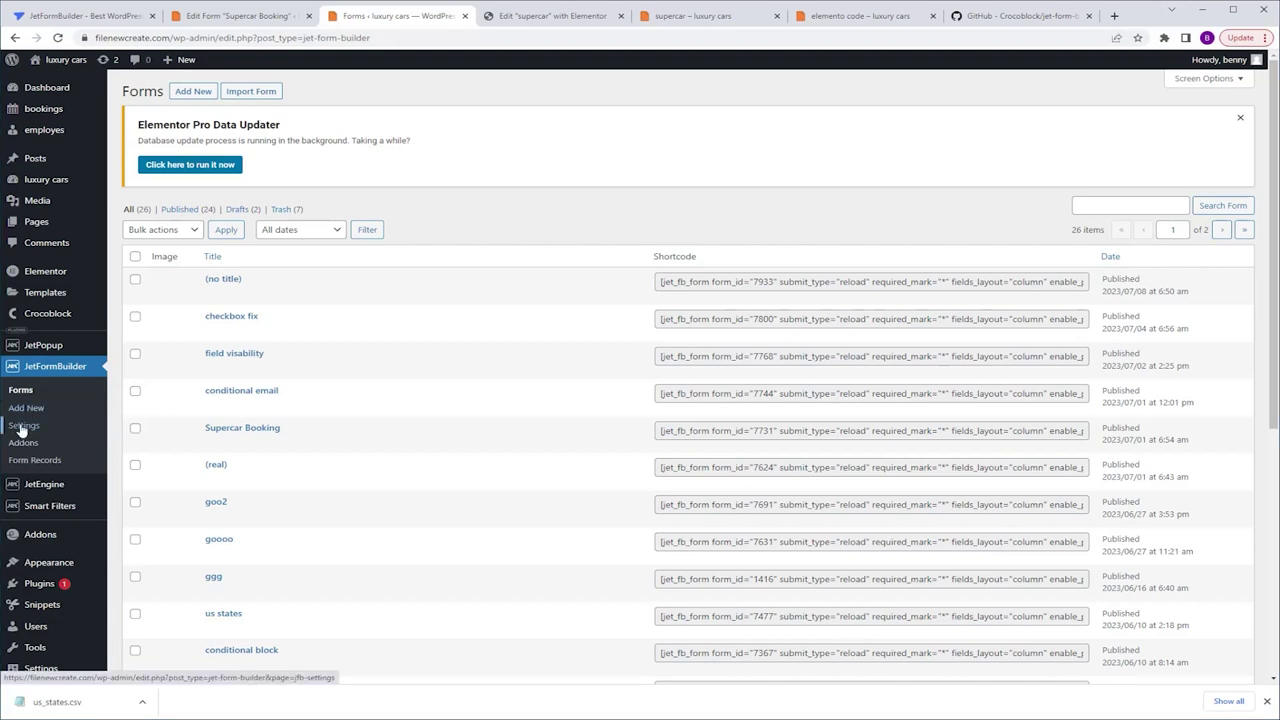
pyautogui.click(24, 426)
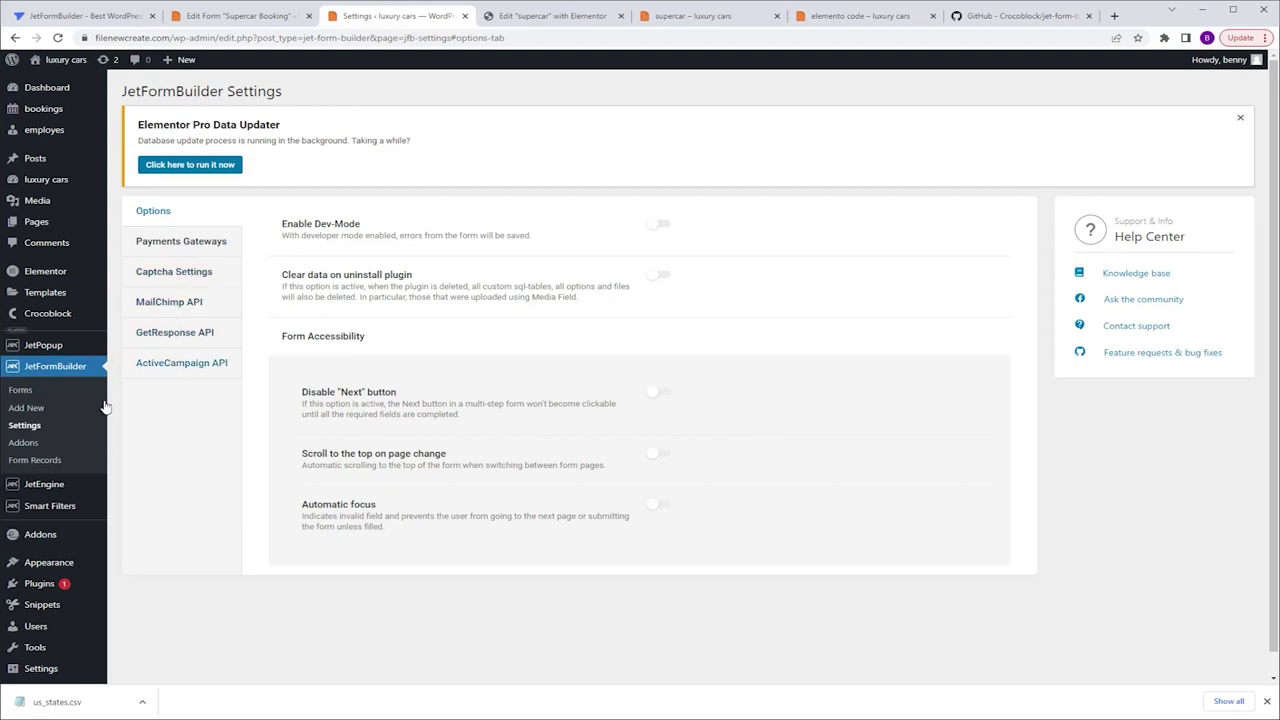
pyautogui.click(44, 462)
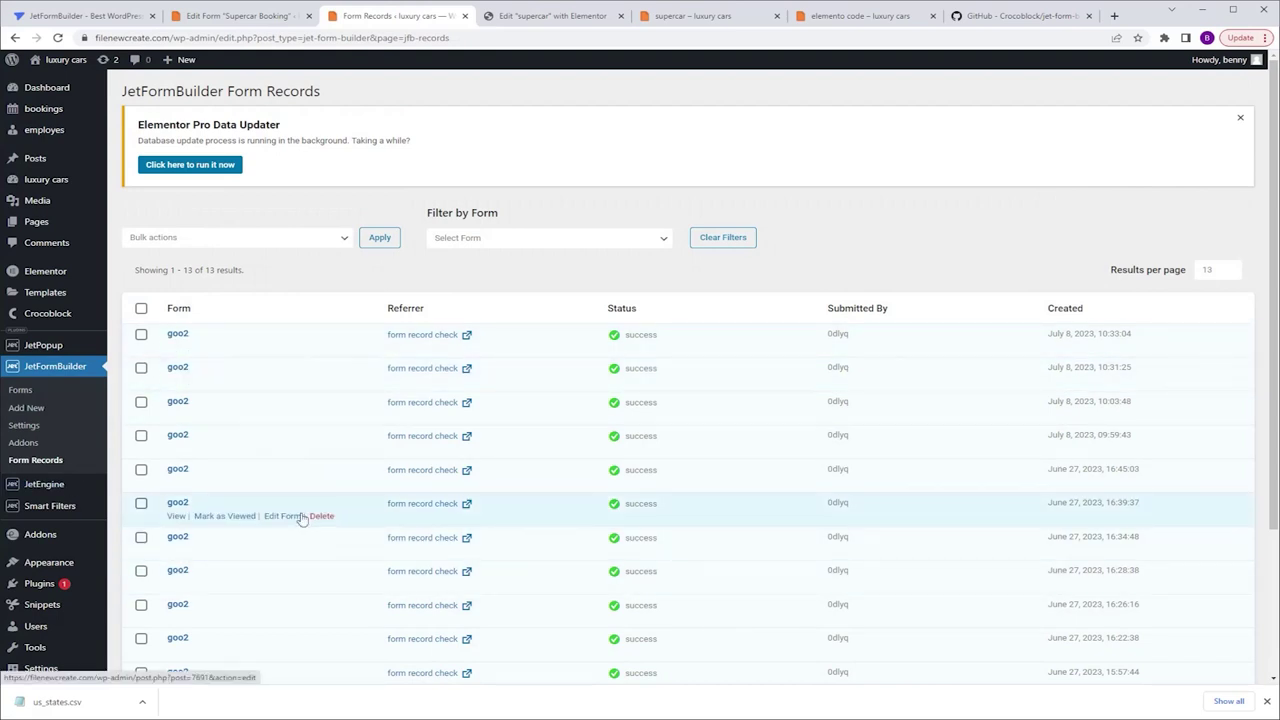
# Activate the Save Form Progress addon, and save and reload the Supercar Booking form in its editor.
pyautogui.click(24, 444)
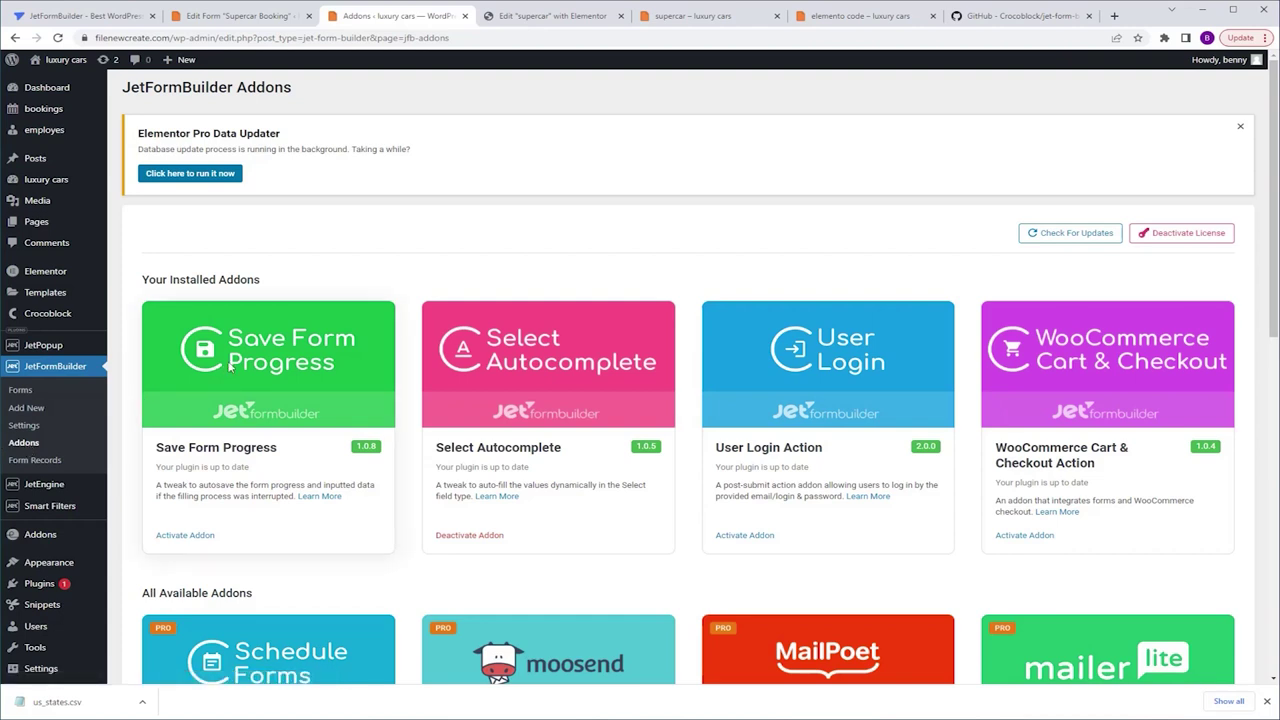
pyautogui.click(196, 536)
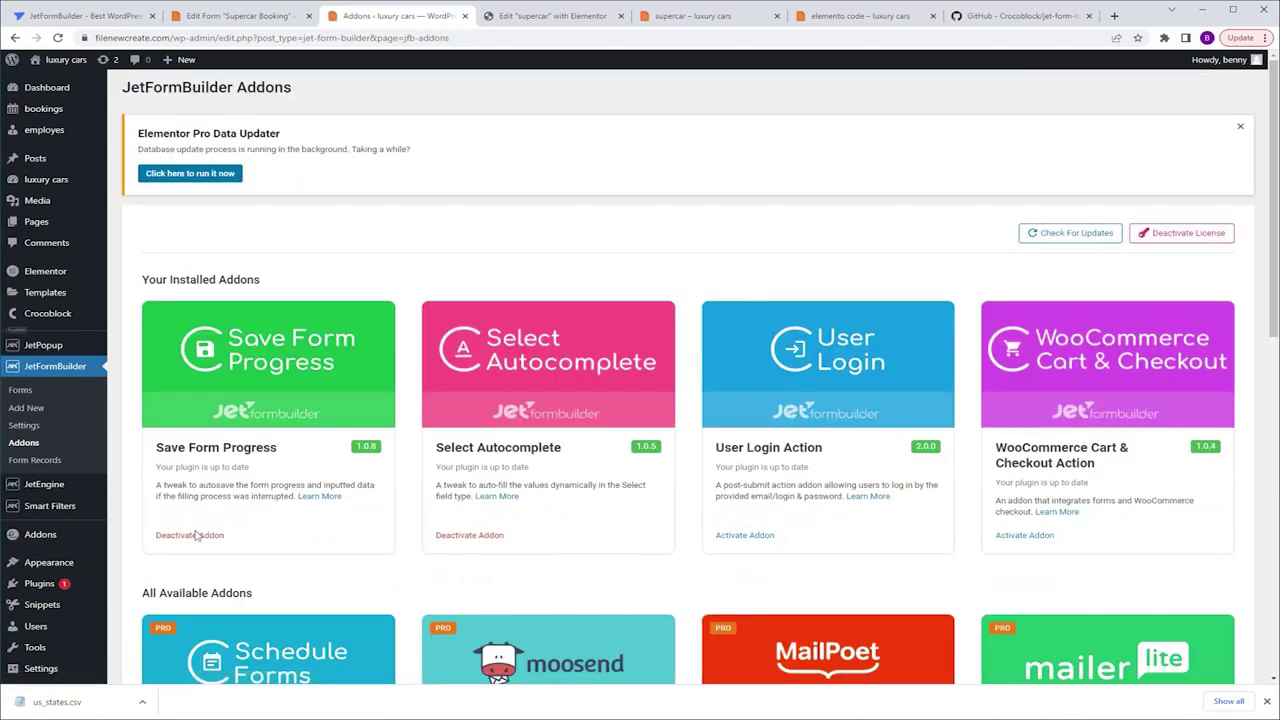
pyautogui.click(224, 20)
pyautogui.hotkey('ctrl', 's')
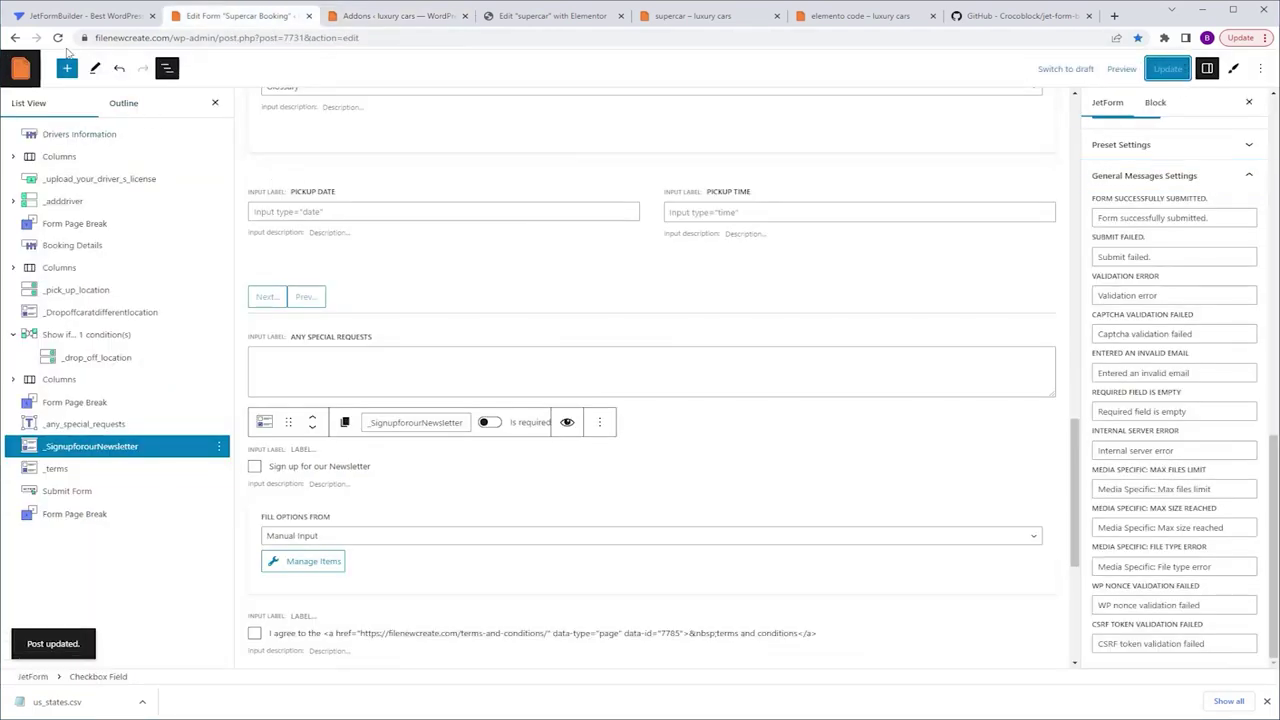
pyautogui.click(58, 38)
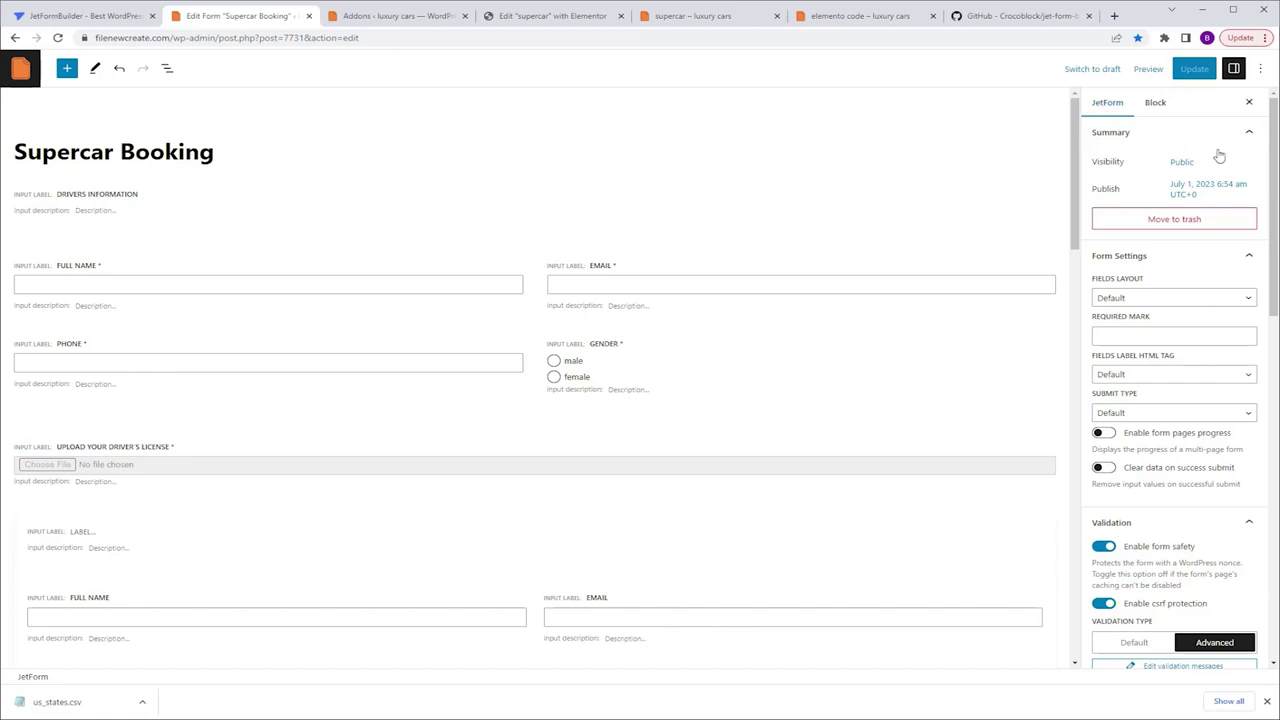
# Enable Save form progress and Clear saved form data after successful submission in the Form Progress settings, and update the form.
pyautogui.moveTo(1274, 180); pyautogui.dragTo(1274, 392)
pyautogui.scroll(-1, 1149, 427)
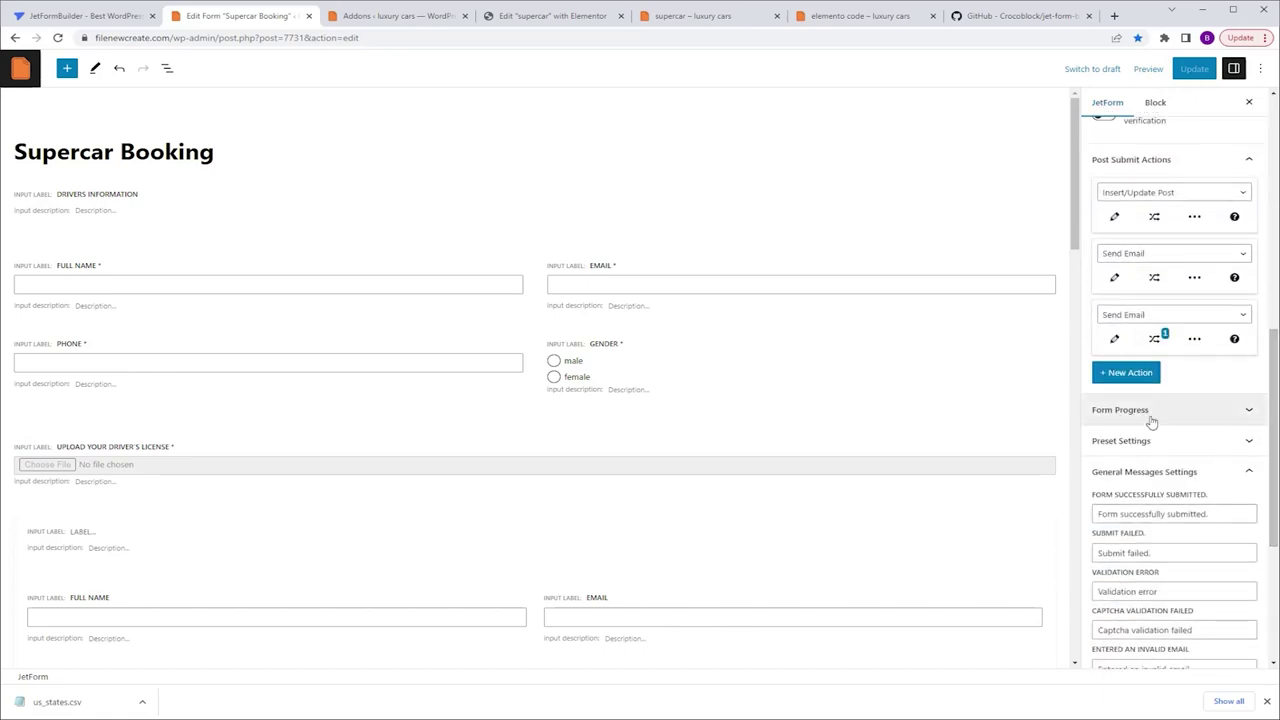
pyautogui.click(1158, 416)
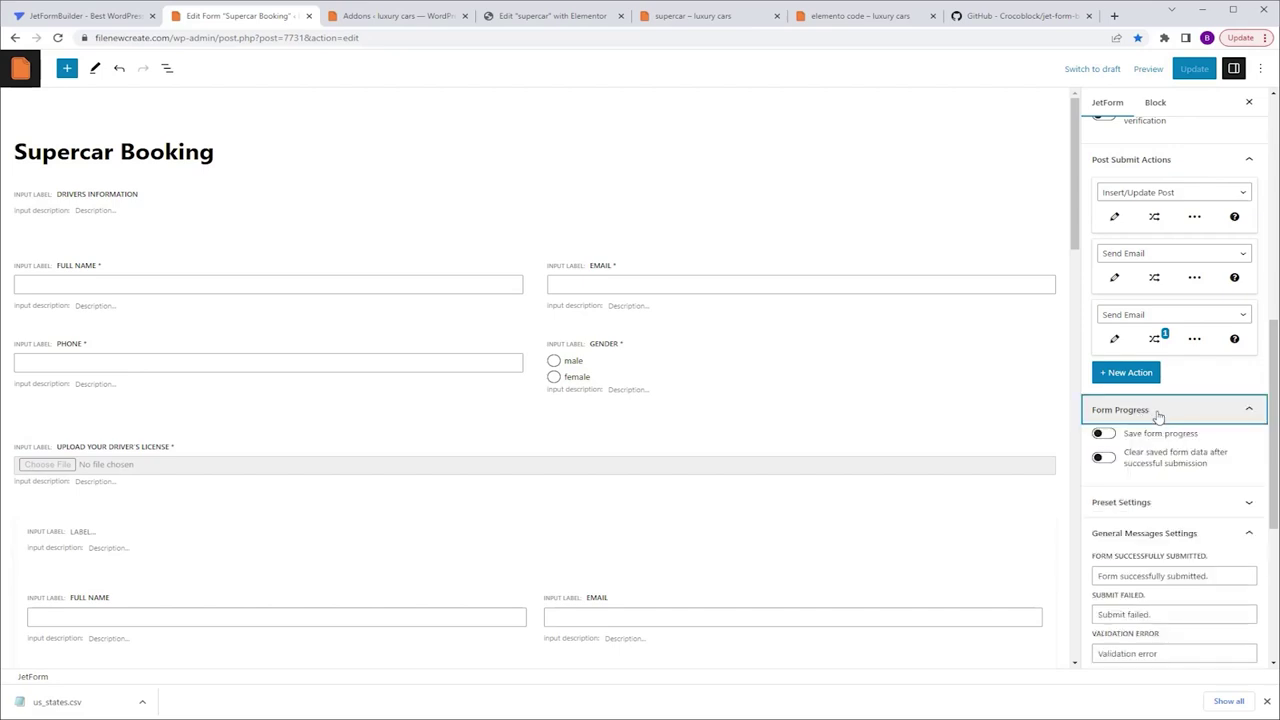
pyautogui.click(1108, 438)
pyautogui.click(1112, 458)
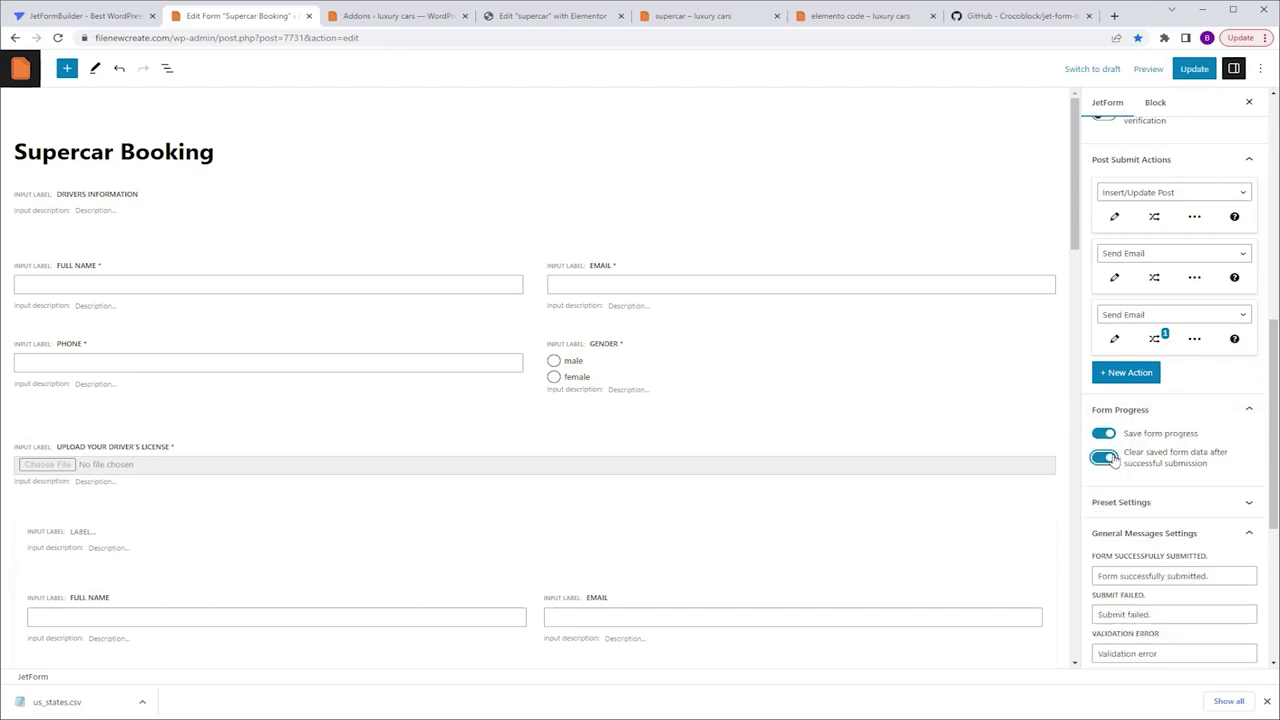
pyautogui.click(1193, 70)
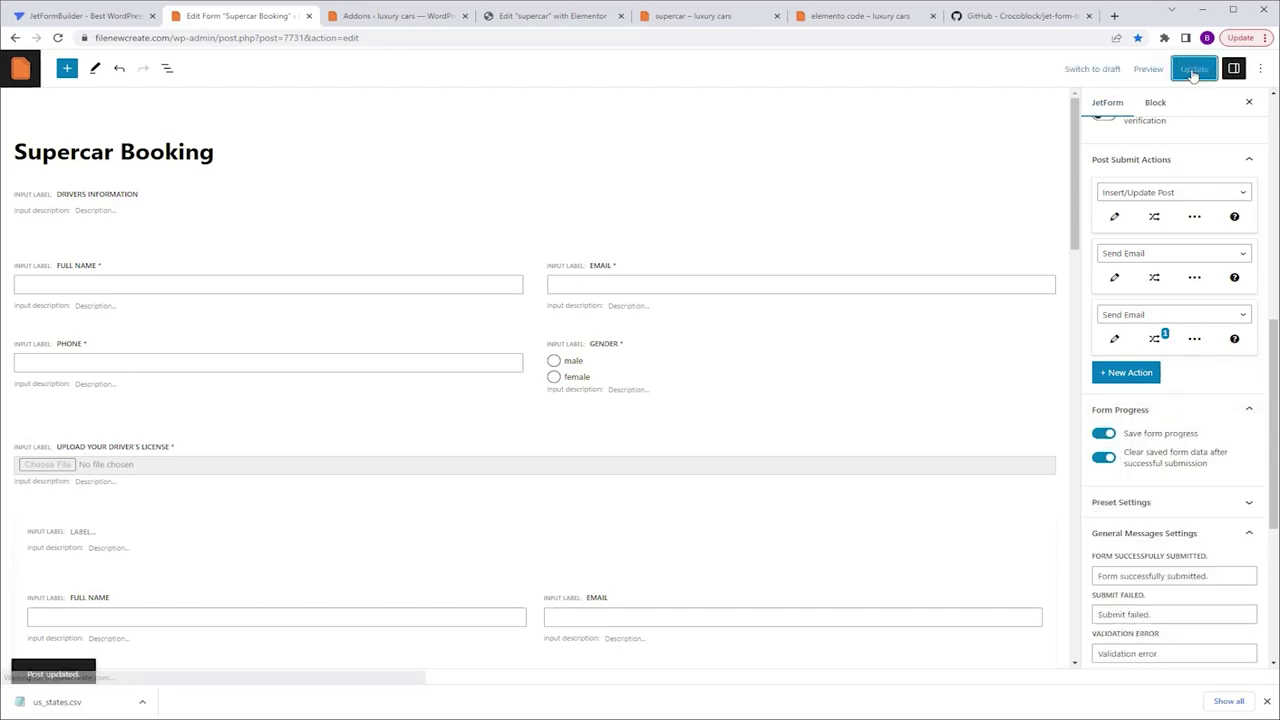
# Publish the supercar page in Elementor and preview it.
pyautogui.click(545, 16)
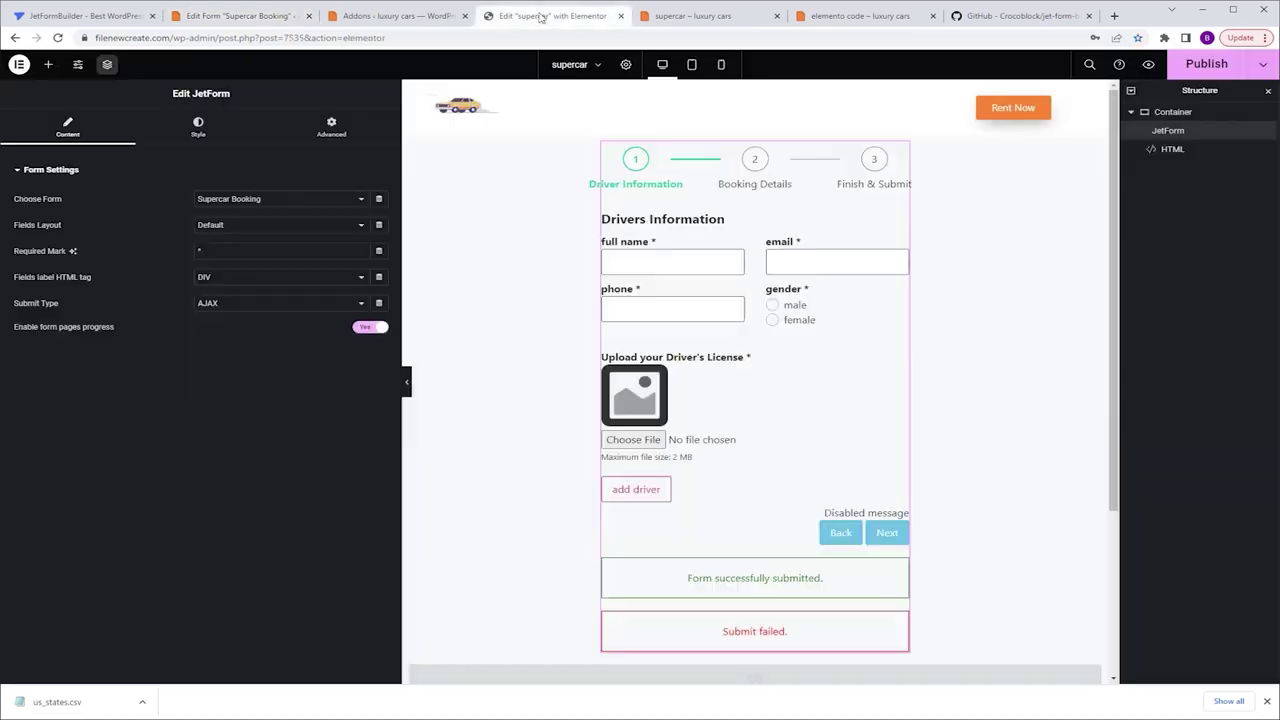
pyautogui.click(1196, 66)
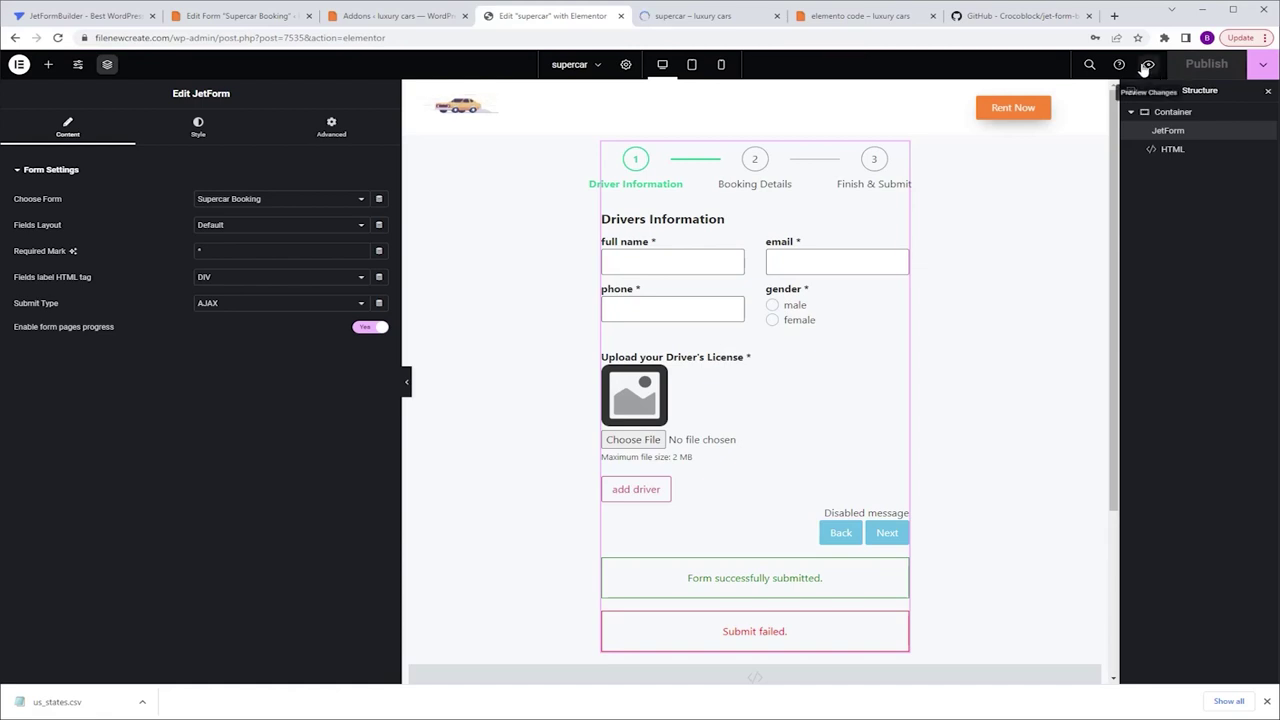
pyautogui.click(1147, 66)
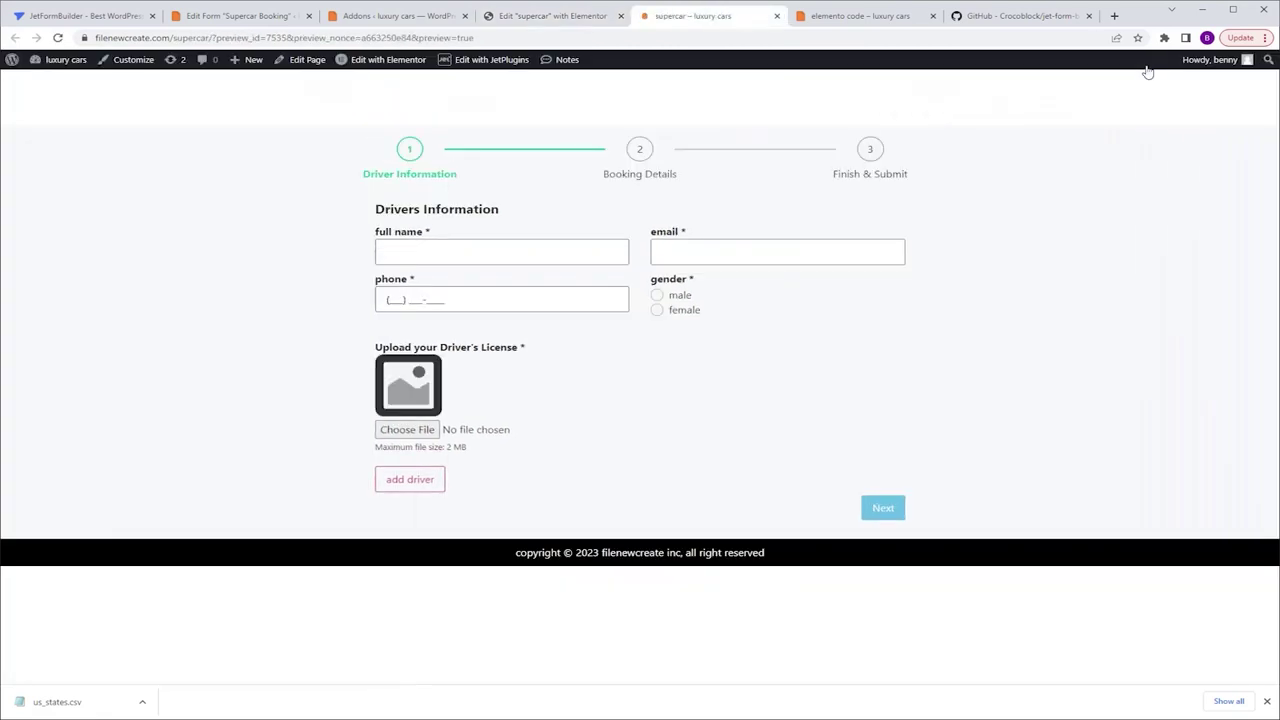
# Enter the driver's full name, email, phone and gender male, and test the saved progress by visiting the home page, returning through Rent Now and reloading.
pyautogui.click(477, 255)
pyautogui.click(608, 299)
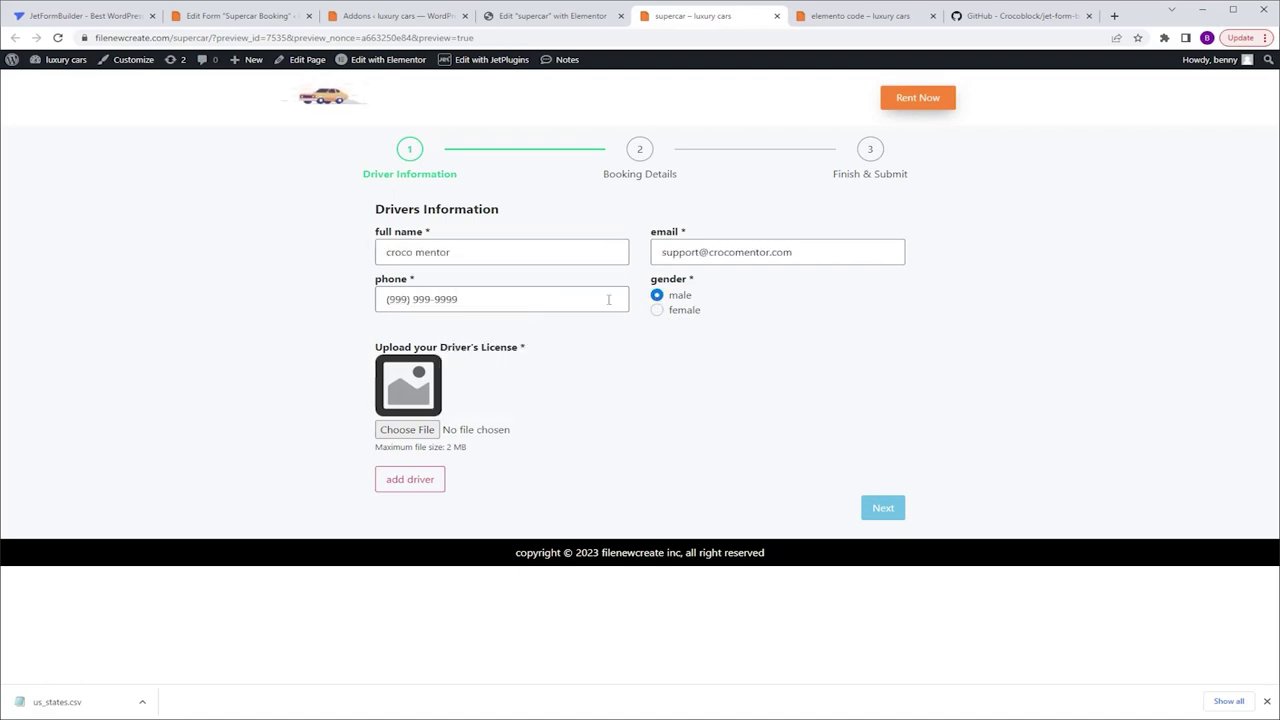
pyautogui.click(330, 96)
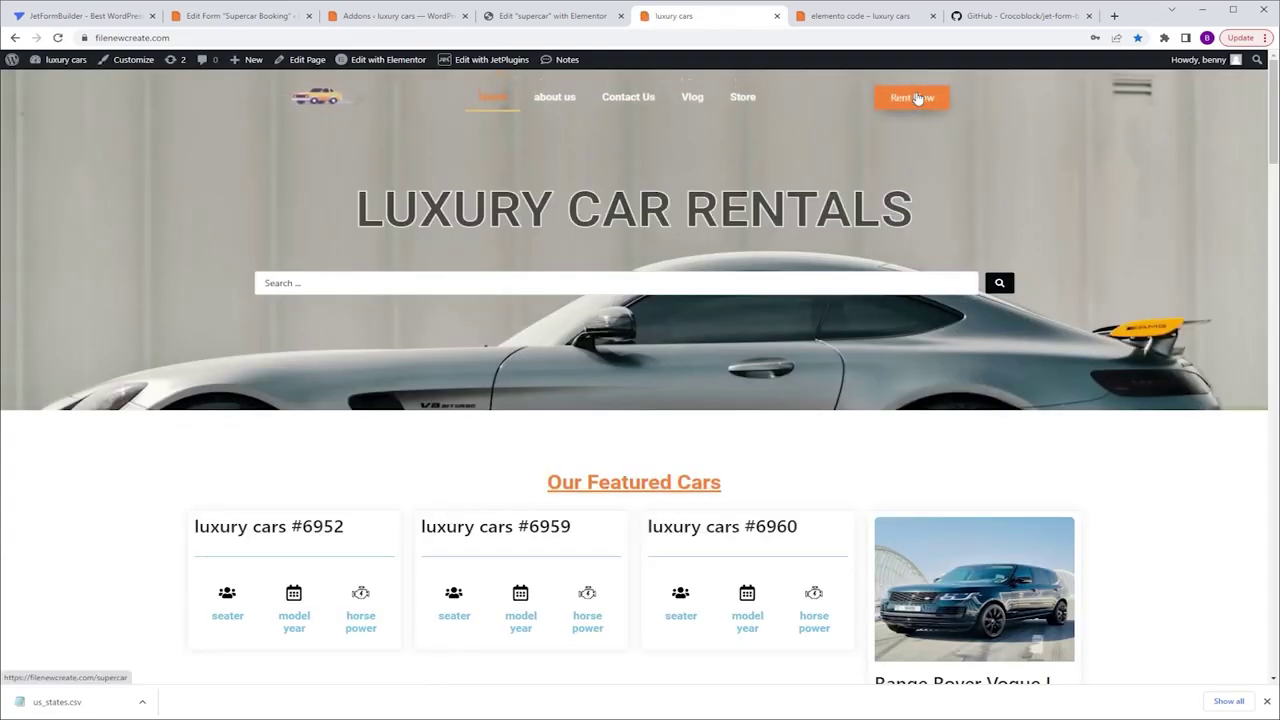
pyautogui.click(917, 97)
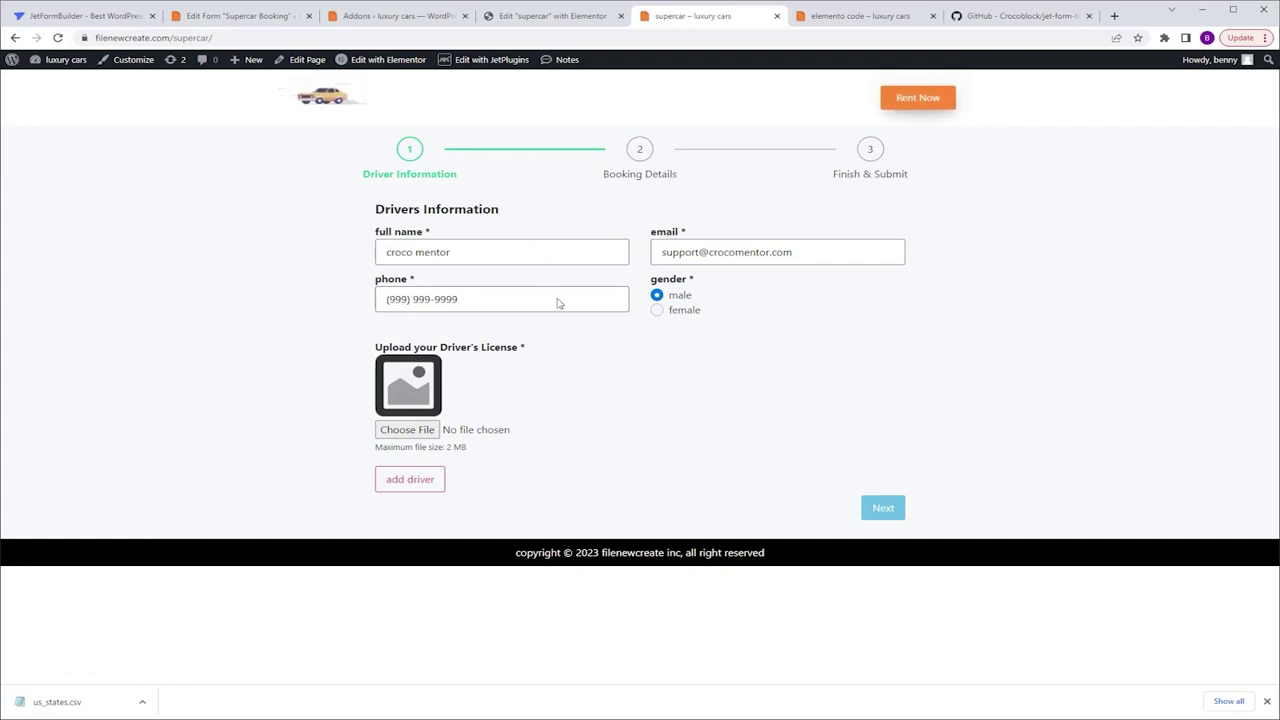
pyautogui.click(58, 37)
# Upload DRIVER_LICENSE5.jpg as the driver's license and continue to the Booking Details page.
pyautogui.click(427, 429)
pyautogui.press('Return')
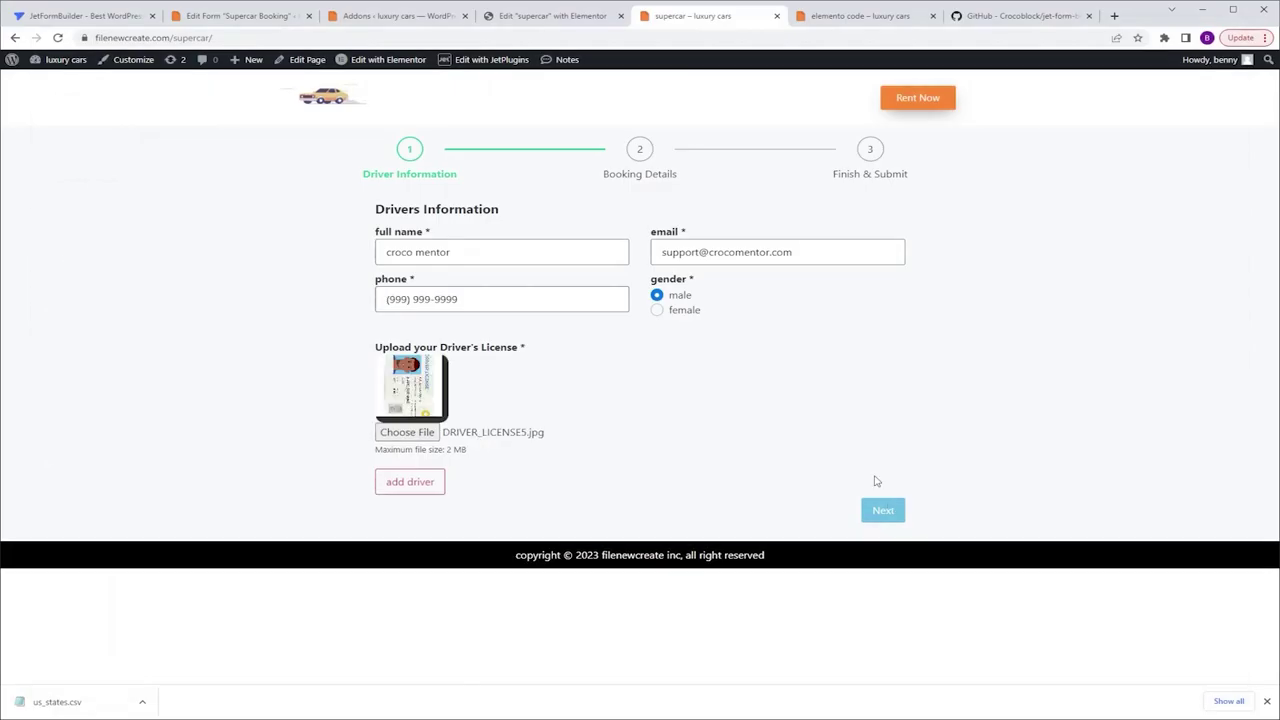
pyautogui.click(882, 507)
# Choose the mclaren brand, the child seat and 25 km more extras, and California as the pick up location.
pyautogui.click(657, 292)
pyautogui.click(657, 277)
pyautogui.click(500, 409)
pyautogui.write('ca')
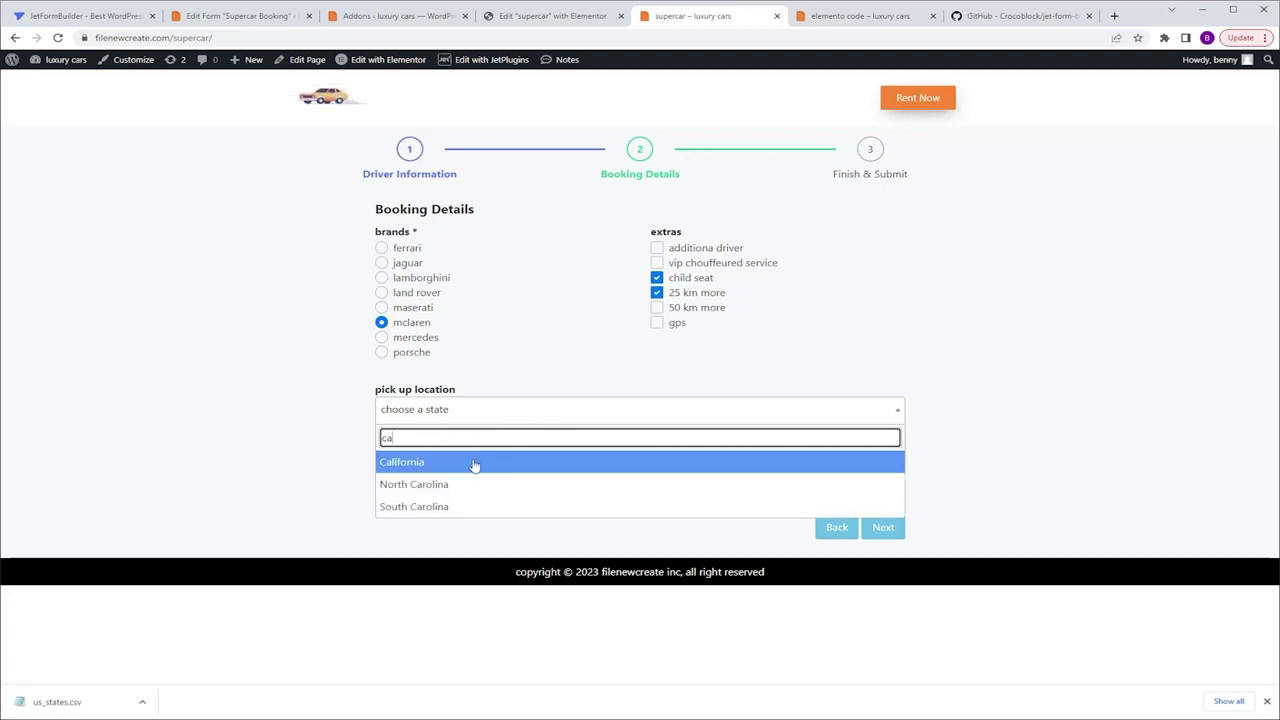
pyautogui.click(474, 460)
# Set a different drop off location of Nevada with pickup on 07/10/2023 at 12:00 PM, and continue to the last form page.
pyautogui.click(381, 439)
pyautogui.click(446, 480)
pyautogui.write('nev')
pyautogui.click(446, 531)
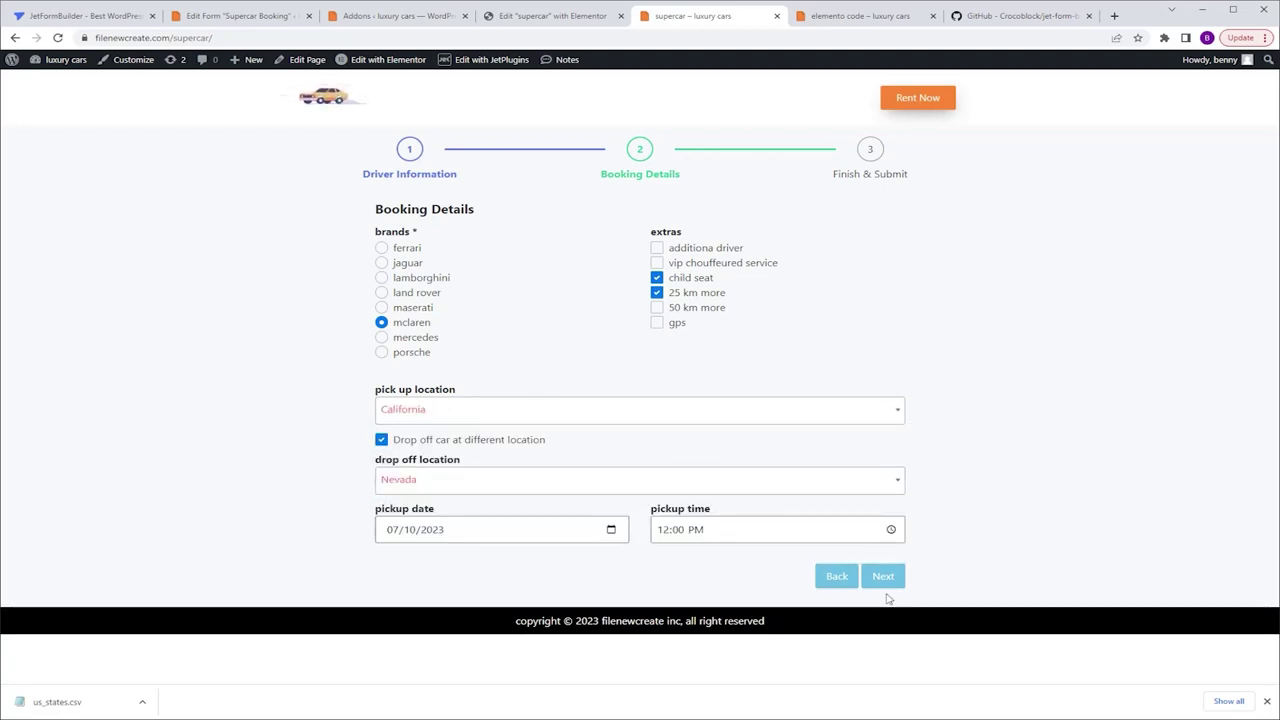
pyautogui.click(883, 576)
# Enter "nothing" as the special request, agree to the terms and conditions, submit the form, and reload the page to check the cleared fields.
pyautogui.click(546, 230)
pyautogui.write('nothing')
pyautogui.click(381, 295)
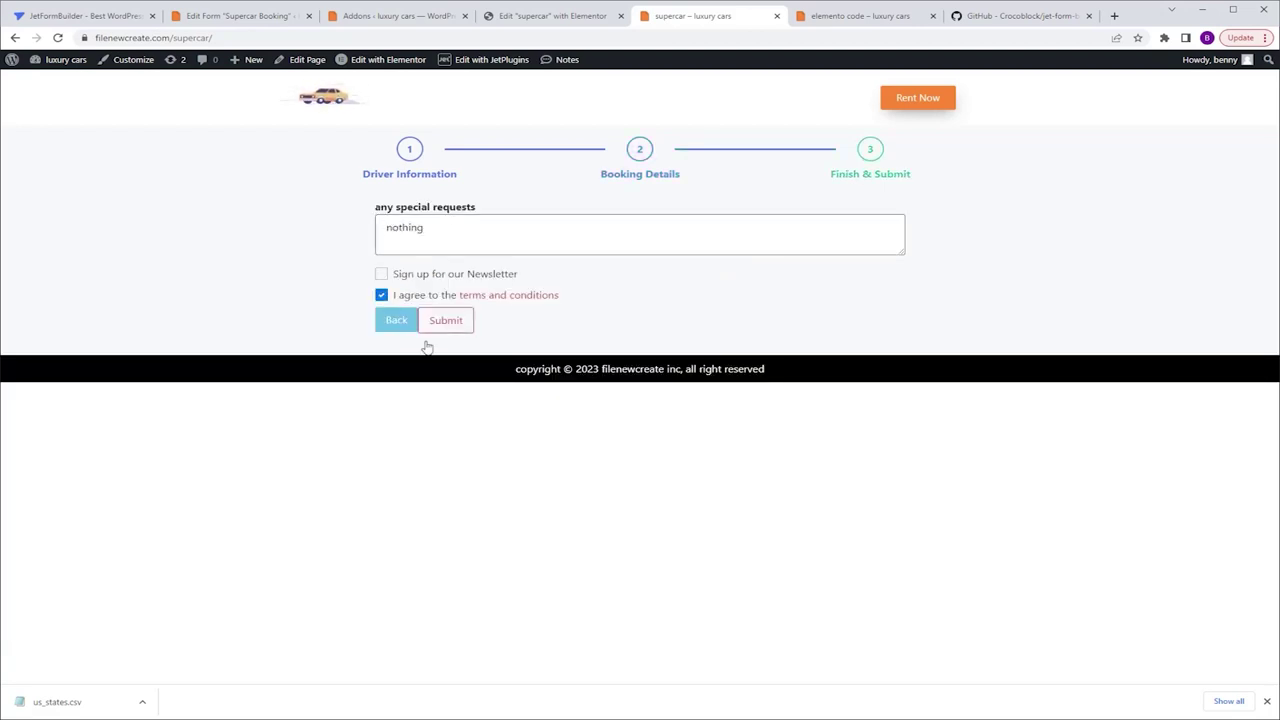
pyautogui.click(446, 325)
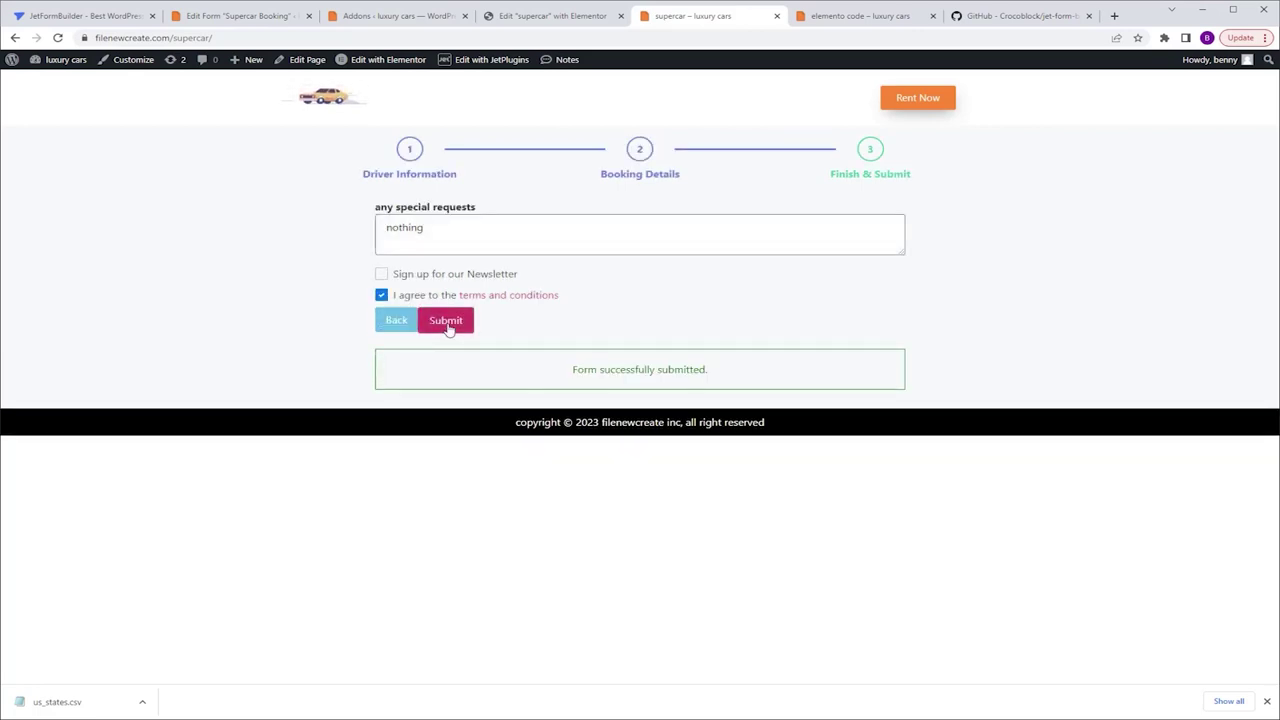
pyautogui.click(57, 38)
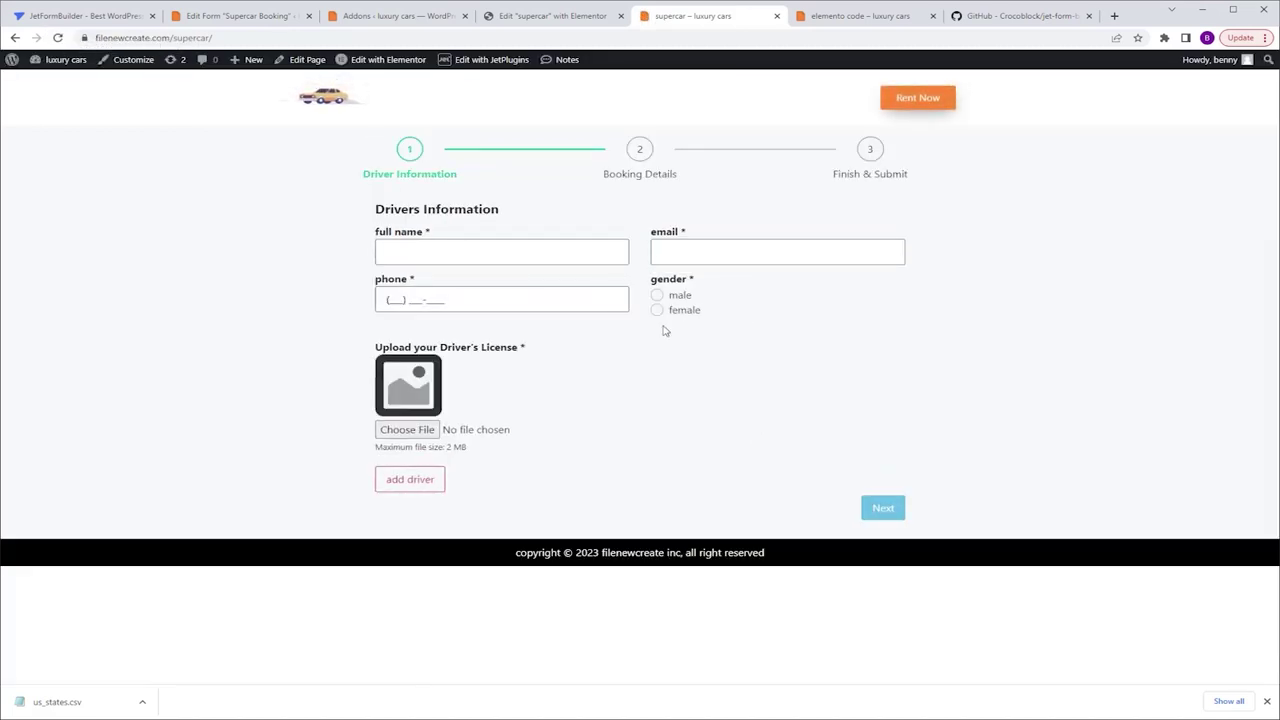
# Open the newly submitted pending booking in the WordPress bookings list to examine its saved details.
pyautogui.click(395, 18)
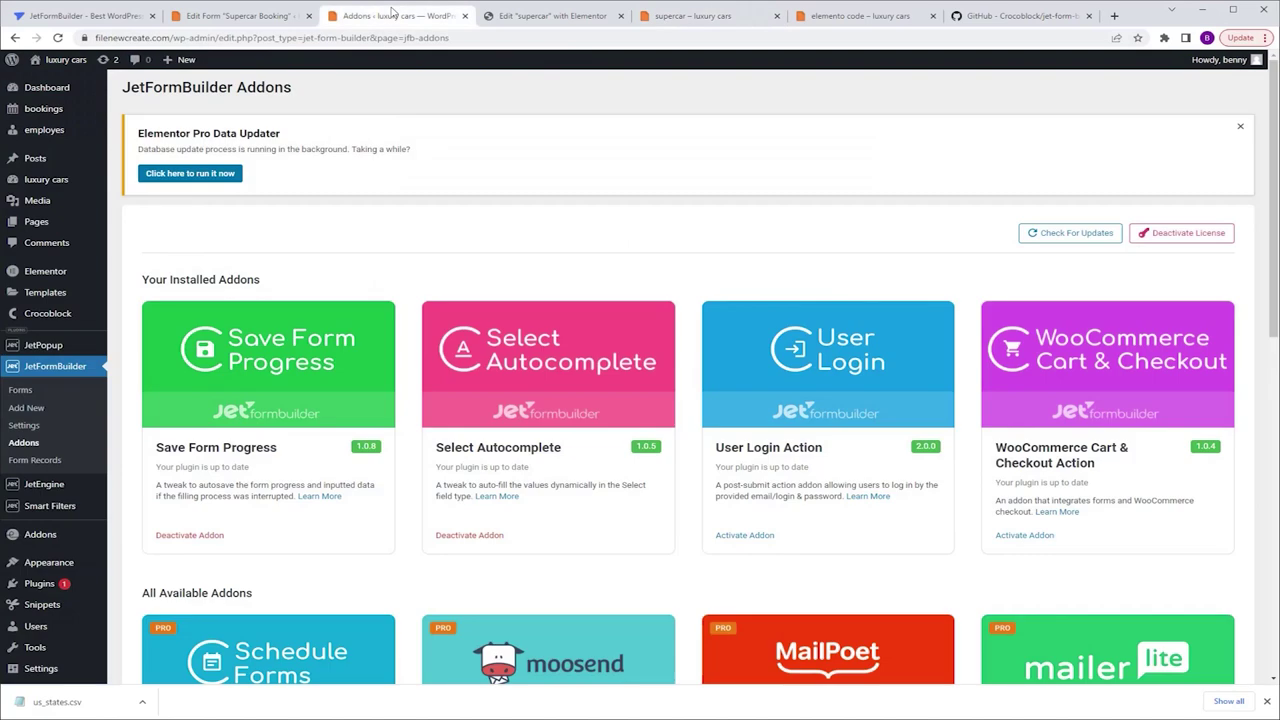
pyautogui.click(43, 110)
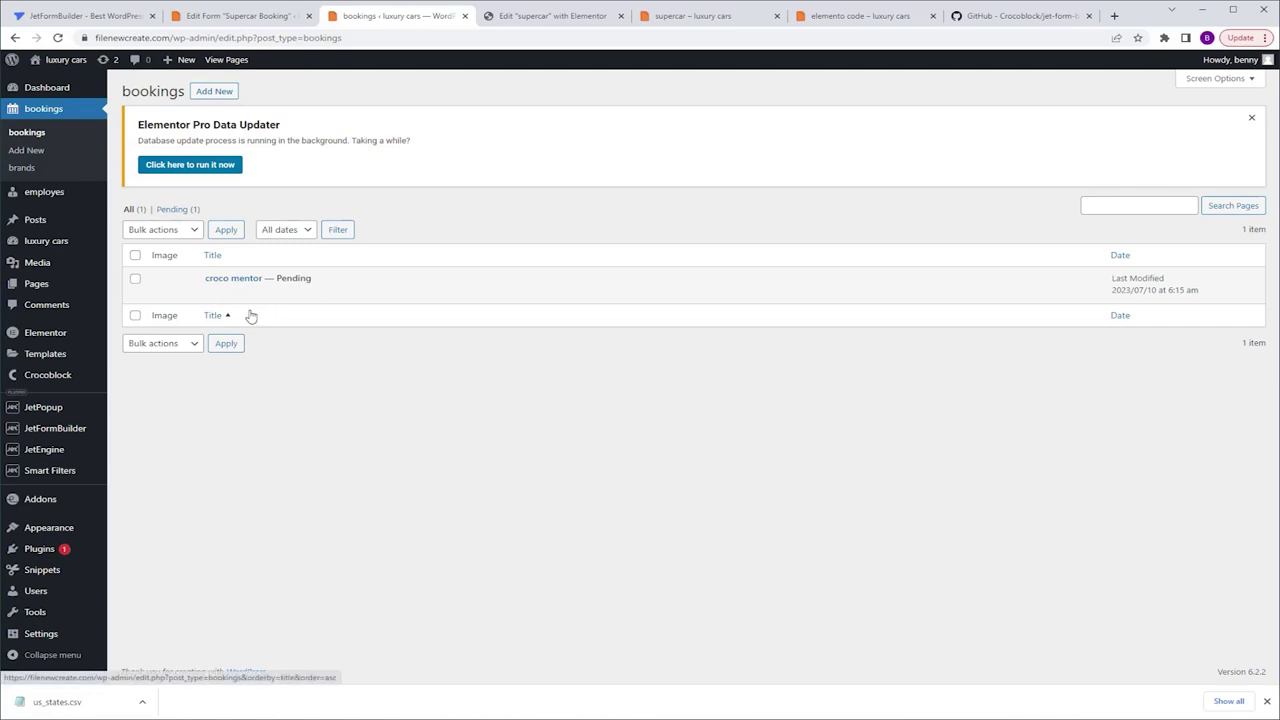
pyautogui.click(242, 282)
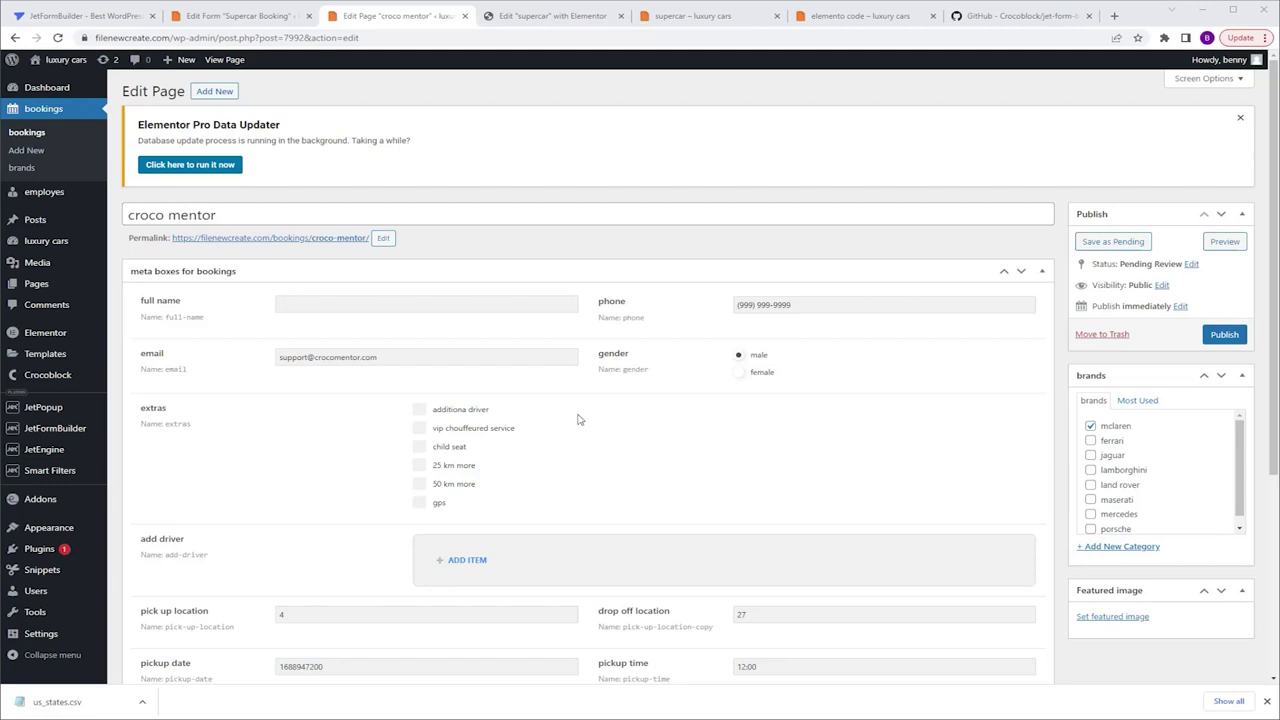
# Create a reusable block named "personal informaion" from the Columns block holding the driver's name, phone, email and gender fields.
pyautogui.click(265, 15)
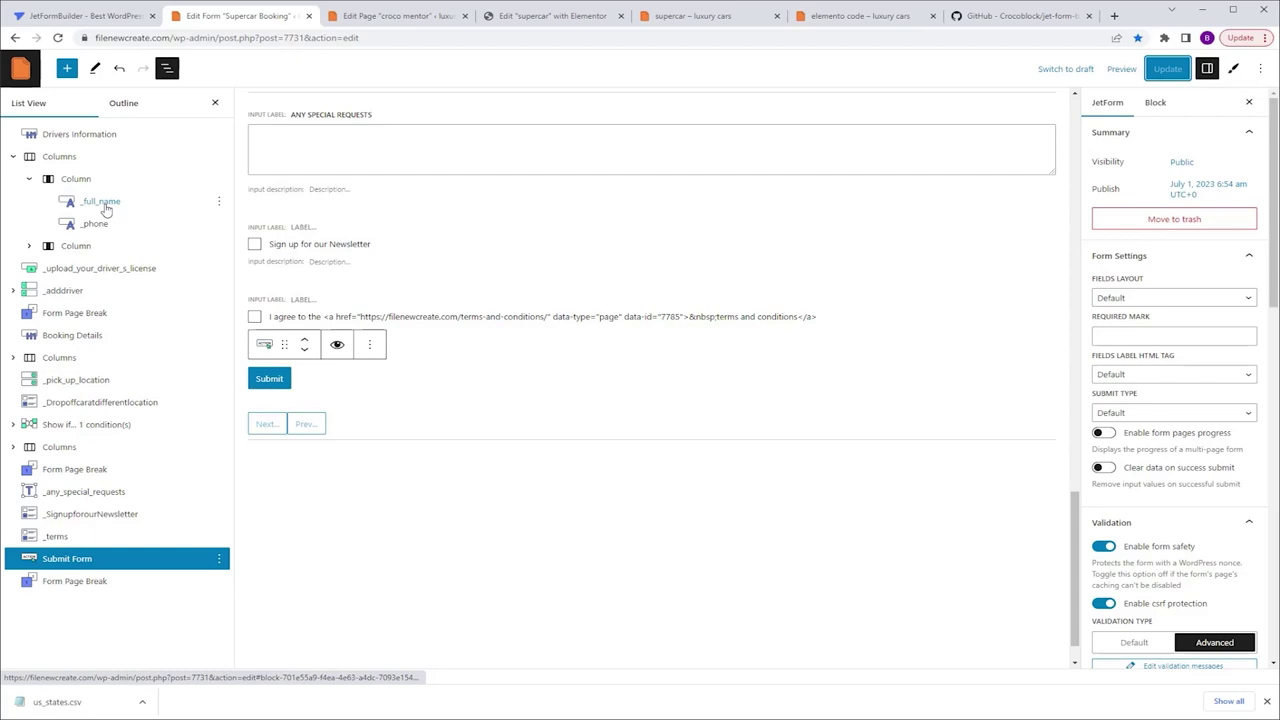
pyautogui.click(78, 159)
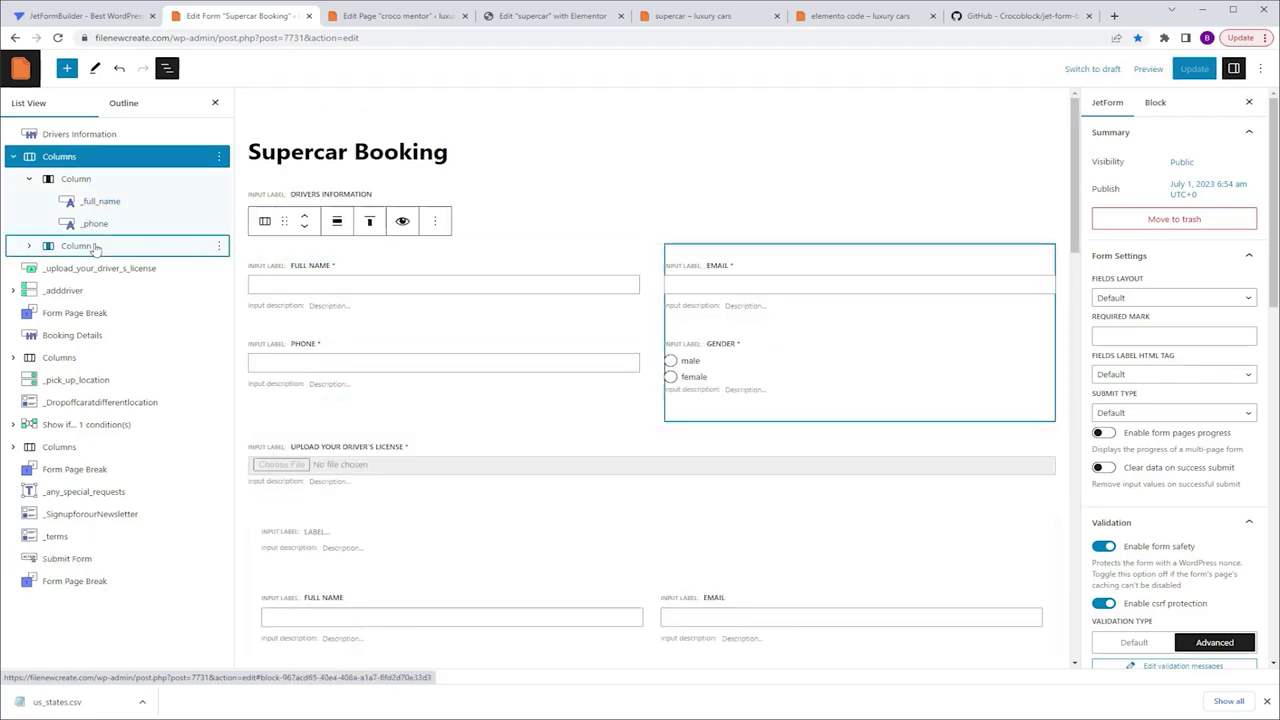
pyautogui.click(218, 158)
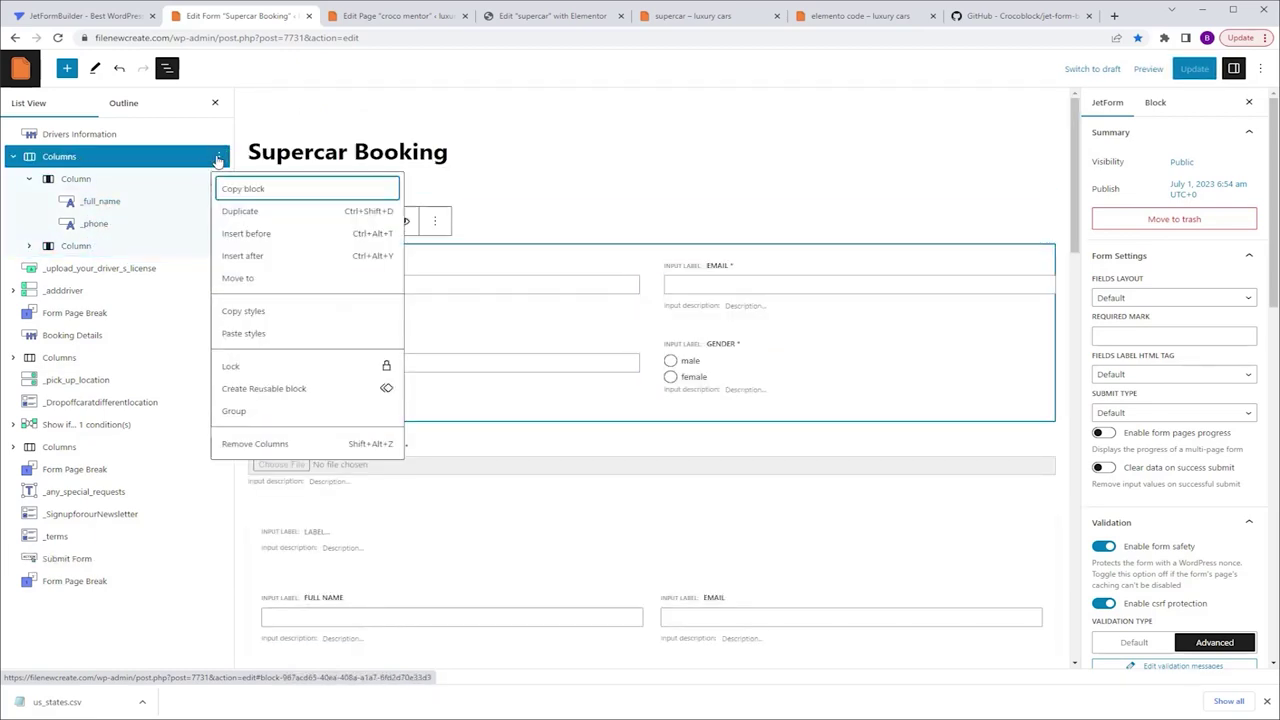
pyautogui.click(276, 389)
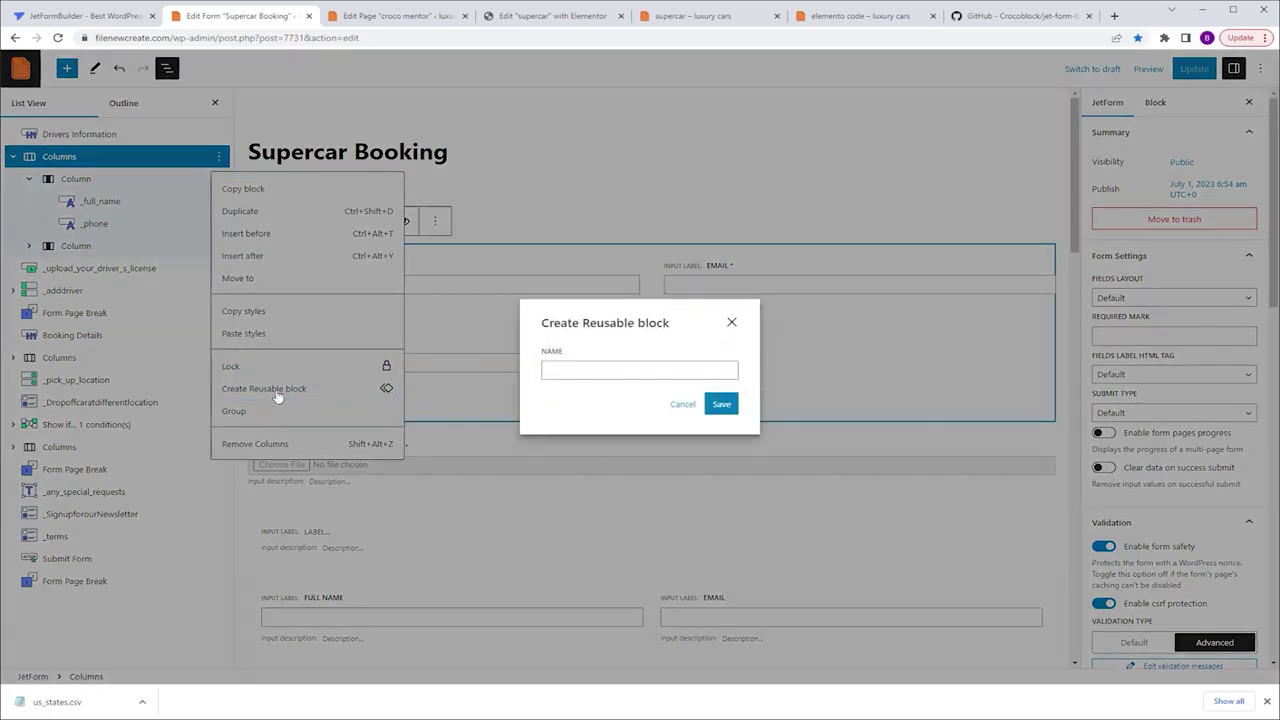
pyautogui.click(553, 372)
pyautogui.write('personal informat')
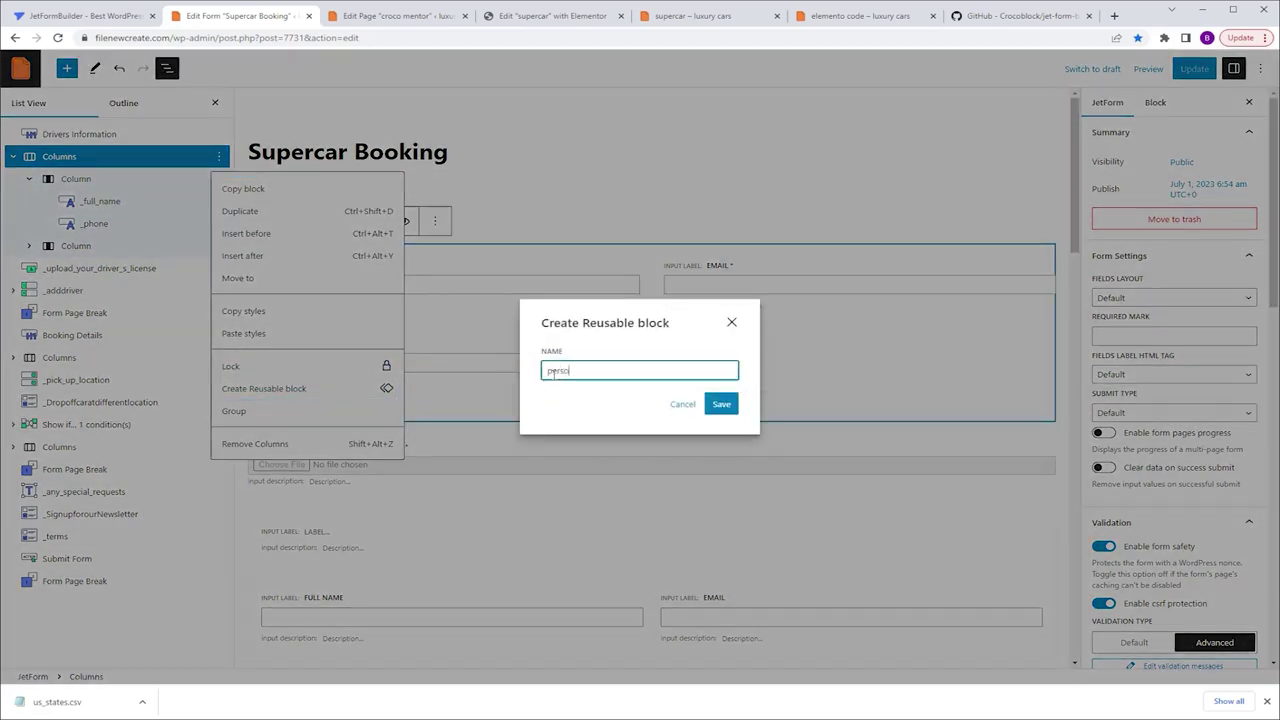
pyautogui.write('onal informaion')
pyautogui.click(721, 404)
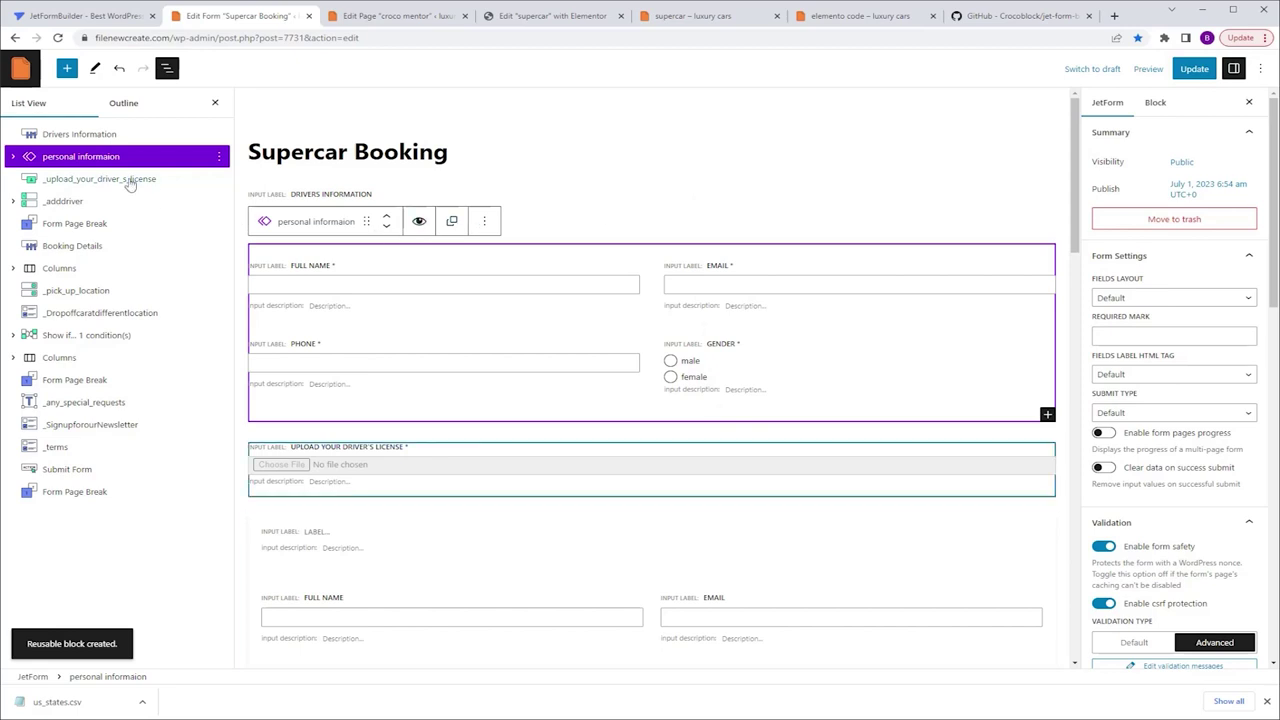
# View the form editor's reusable blocks and preview the personal informaion block.
pyautogui.click(67, 70)
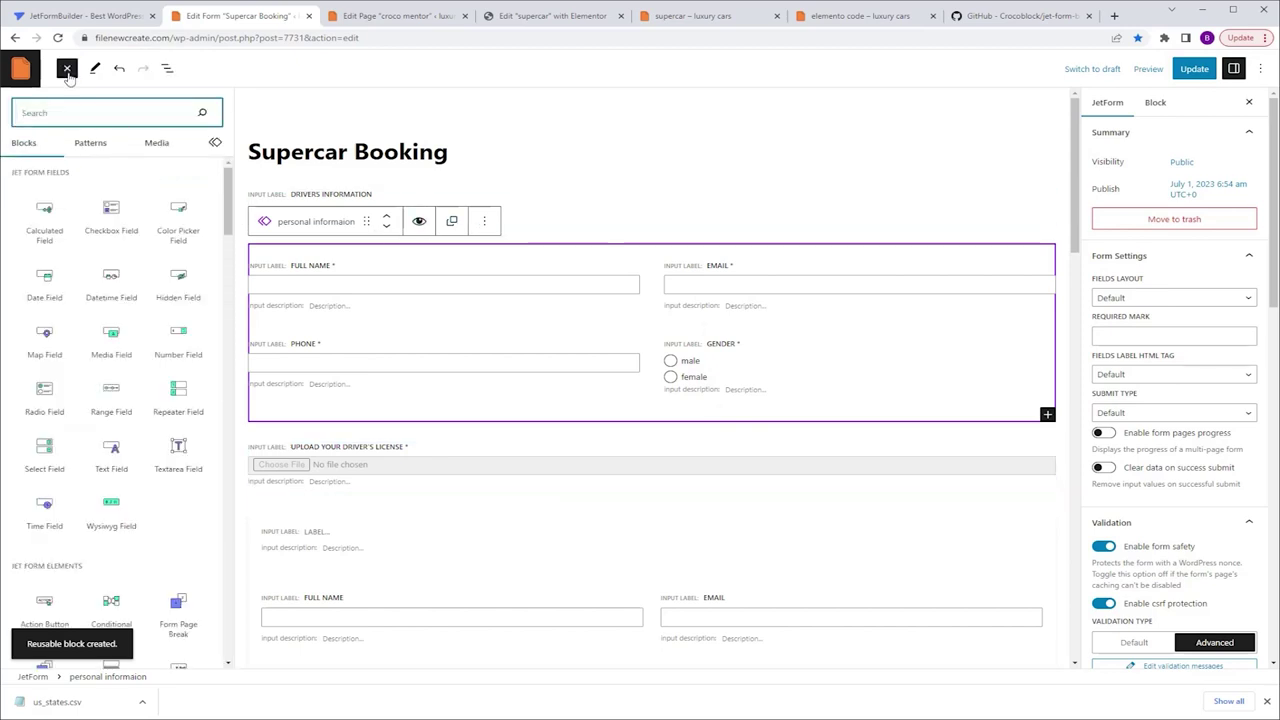
pyautogui.click(215, 145)
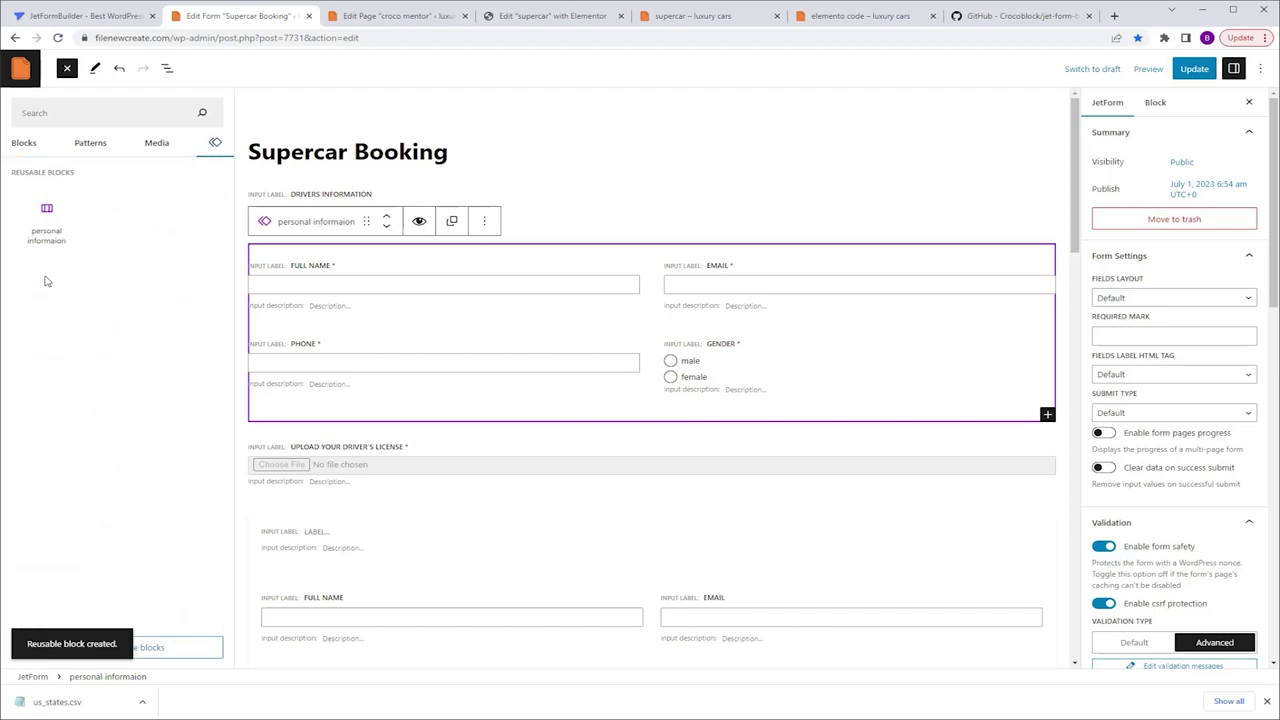
pyautogui.moveTo(46, 220)
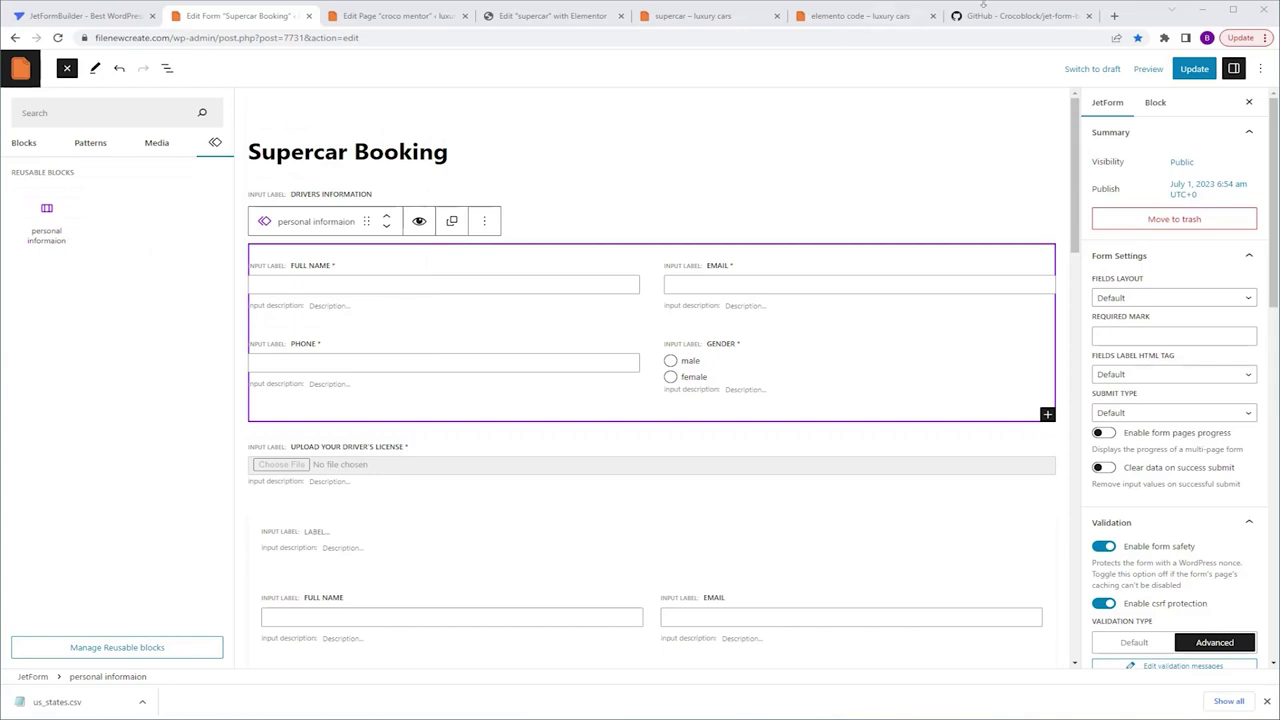
# Download the Crocoblock jet-form-builder-converter repository from GitHub as a ZIP file.
pyautogui.click(1016, 17)
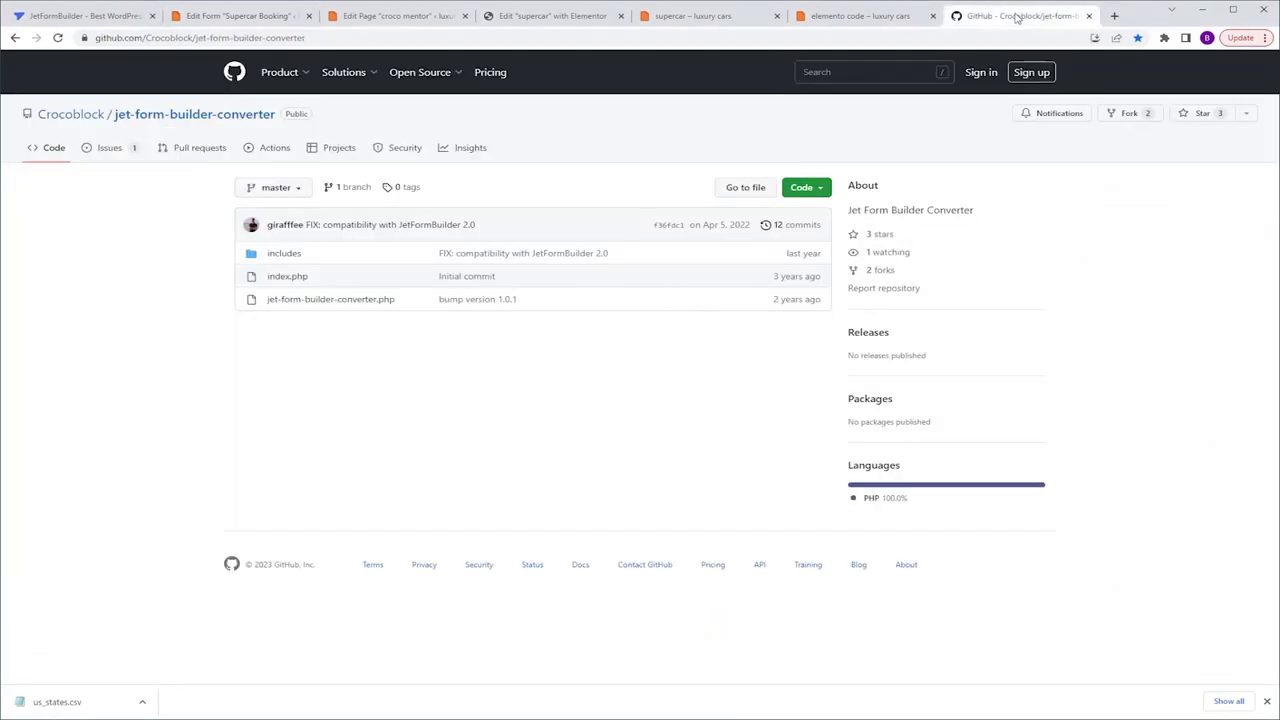
pyautogui.click(800, 190)
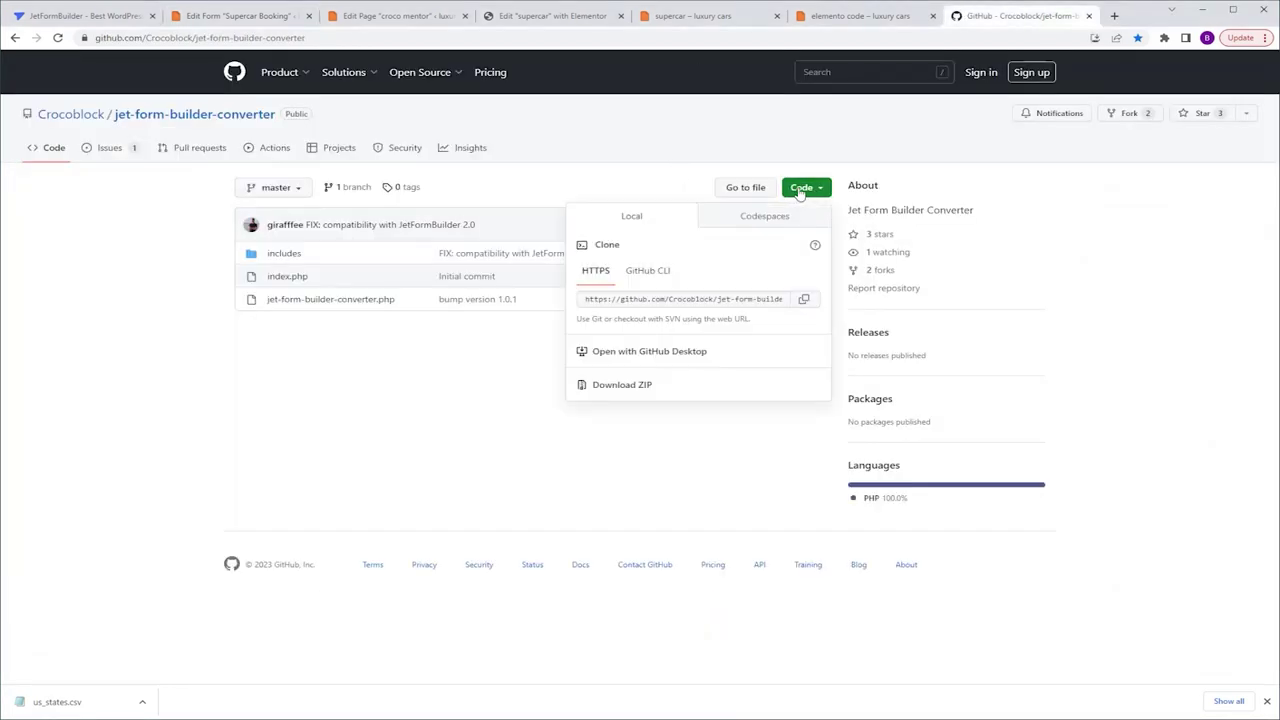
pyautogui.click(628, 394)
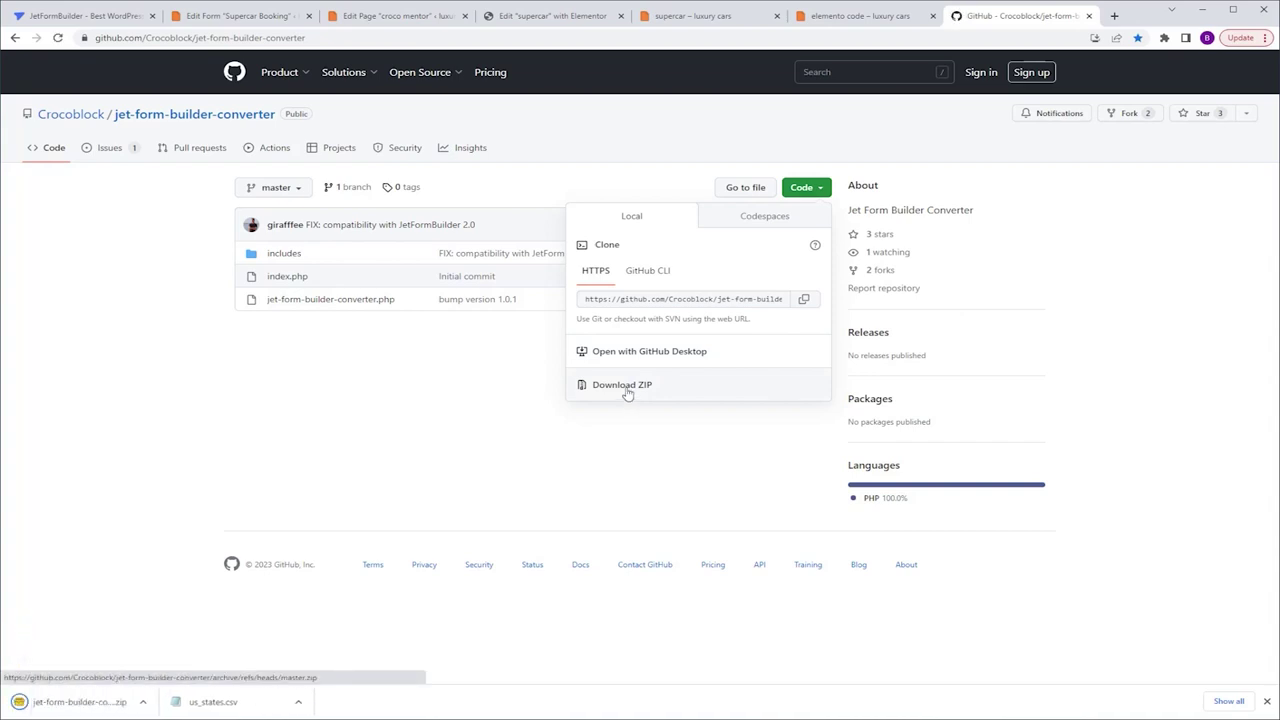
# Install the plugin from the downloaded jet-form-builder-converter-master (1).zip on the luxury cars WordPress site and activate it.
pyautogui.click(143, 703)
pyautogui.click(170, 659)
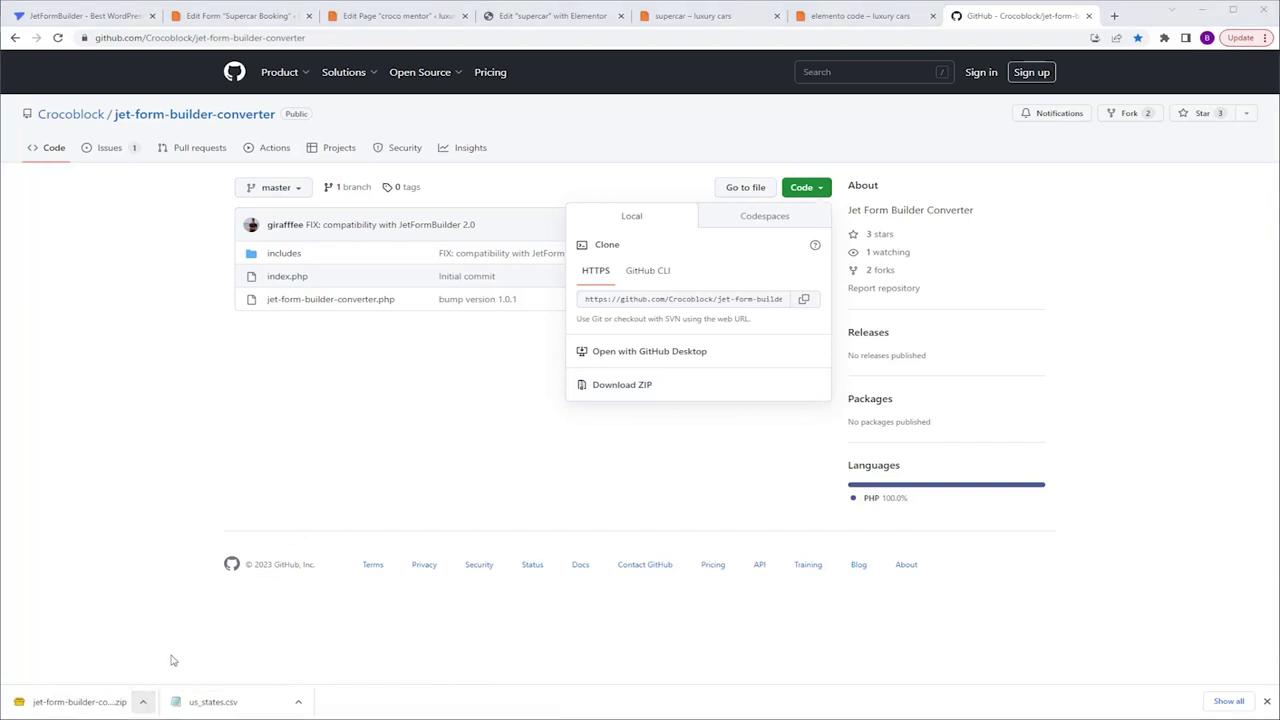
pyautogui.click(417, 17)
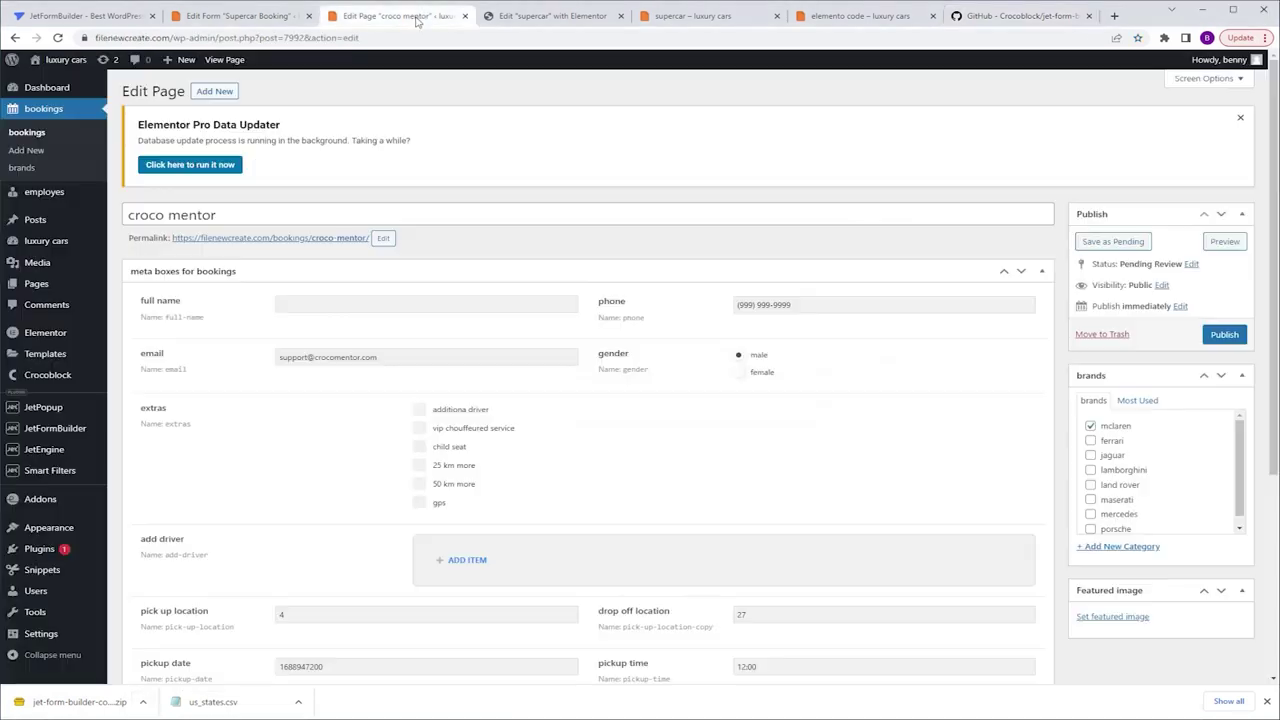
pyautogui.moveTo(75, 548)
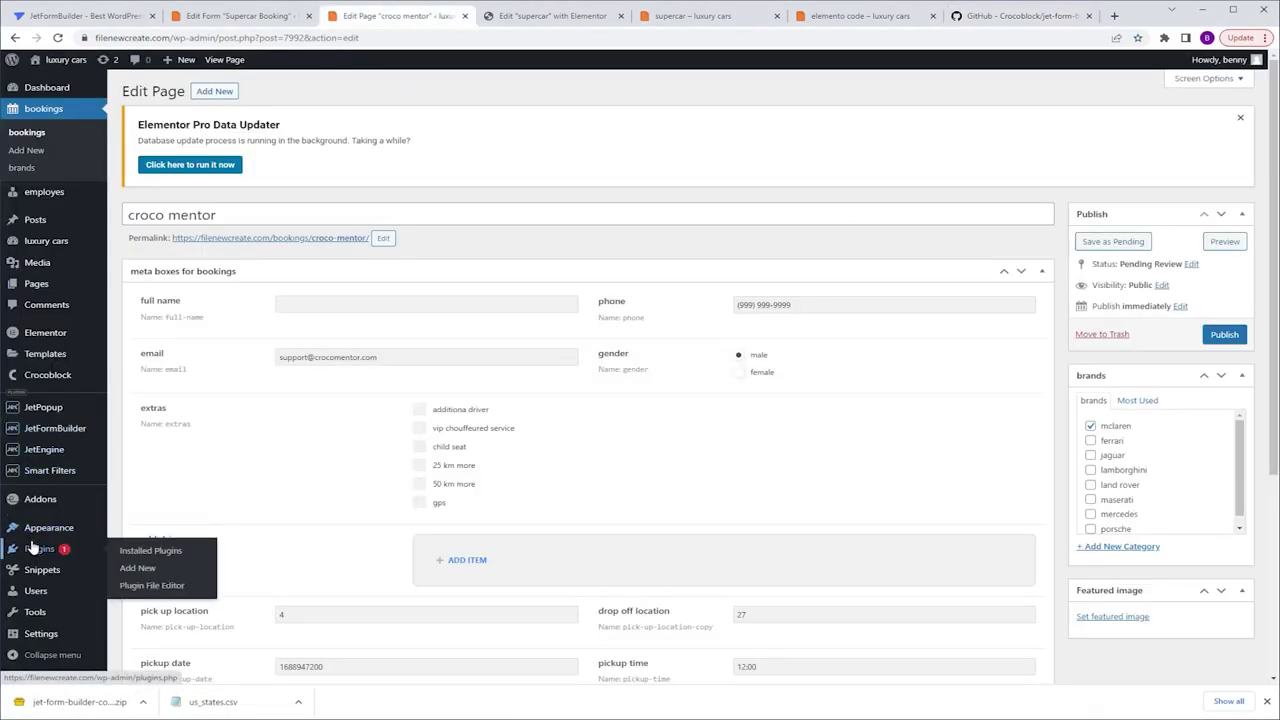
pyautogui.click(127, 569)
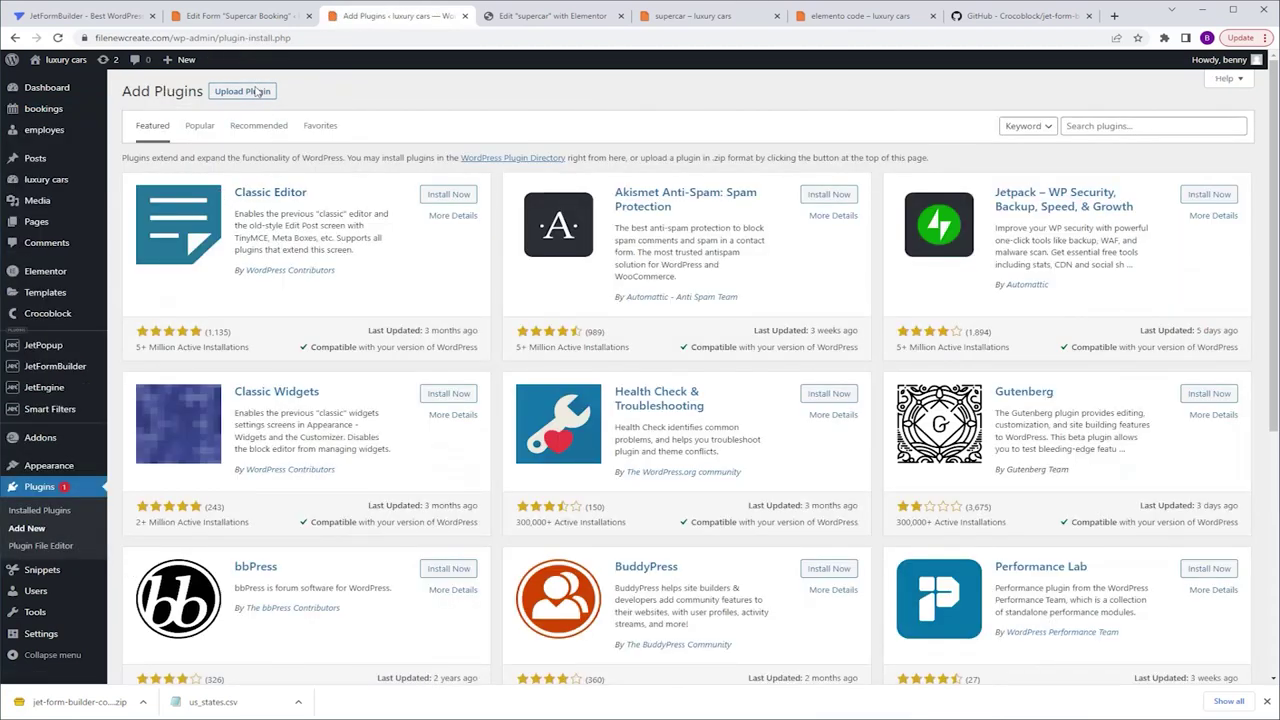
pyautogui.click(257, 91)
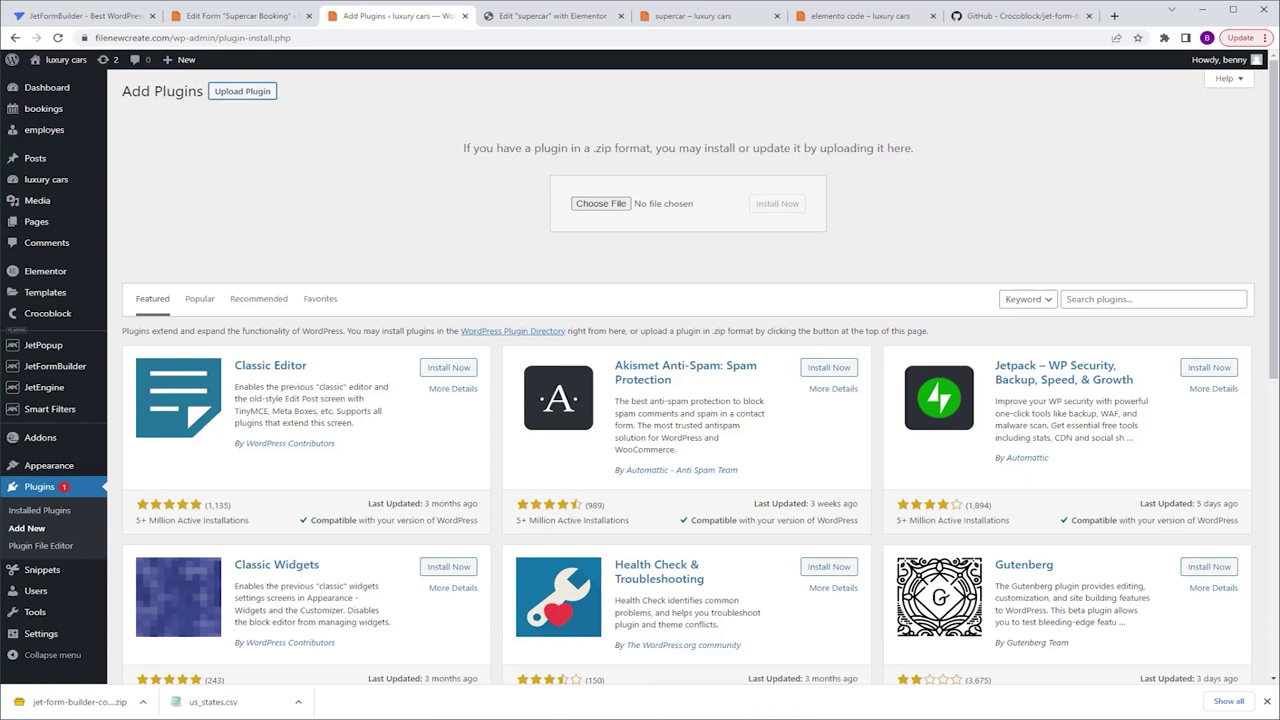
pyautogui.moveTo(548, 300); pyautogui.dragTo(602, 206)
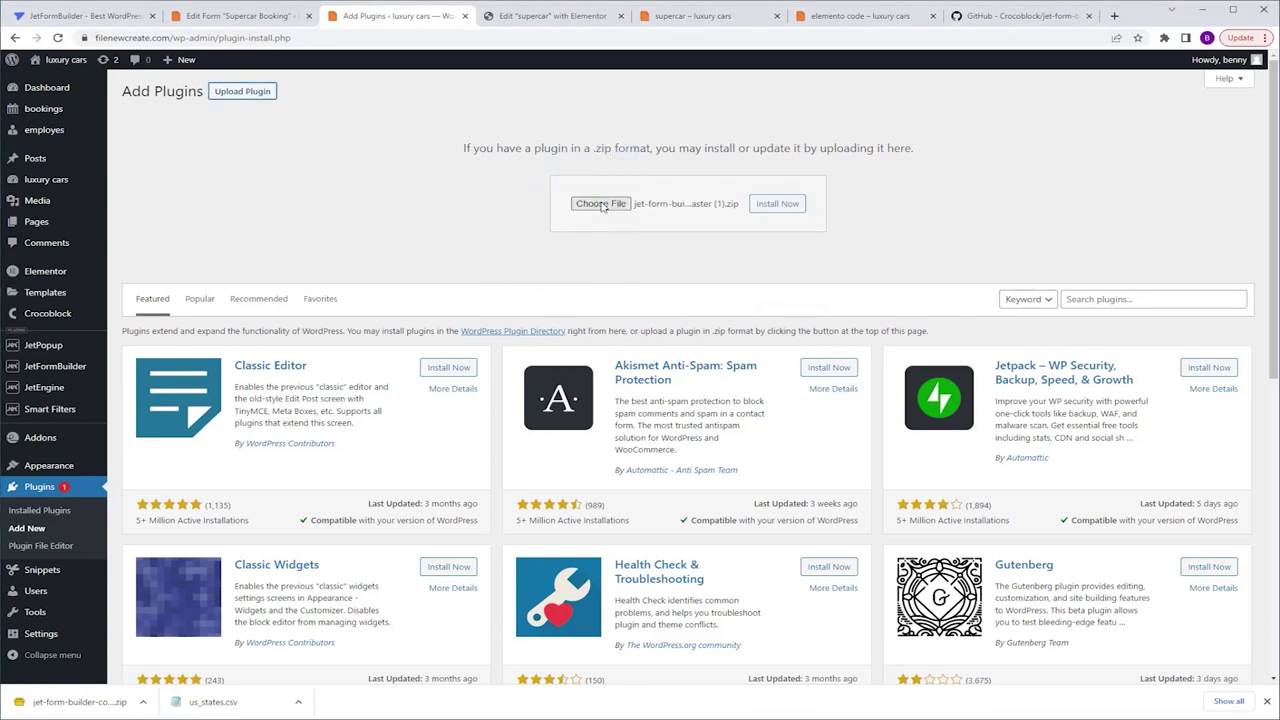
pyautogui.click(789, 208)
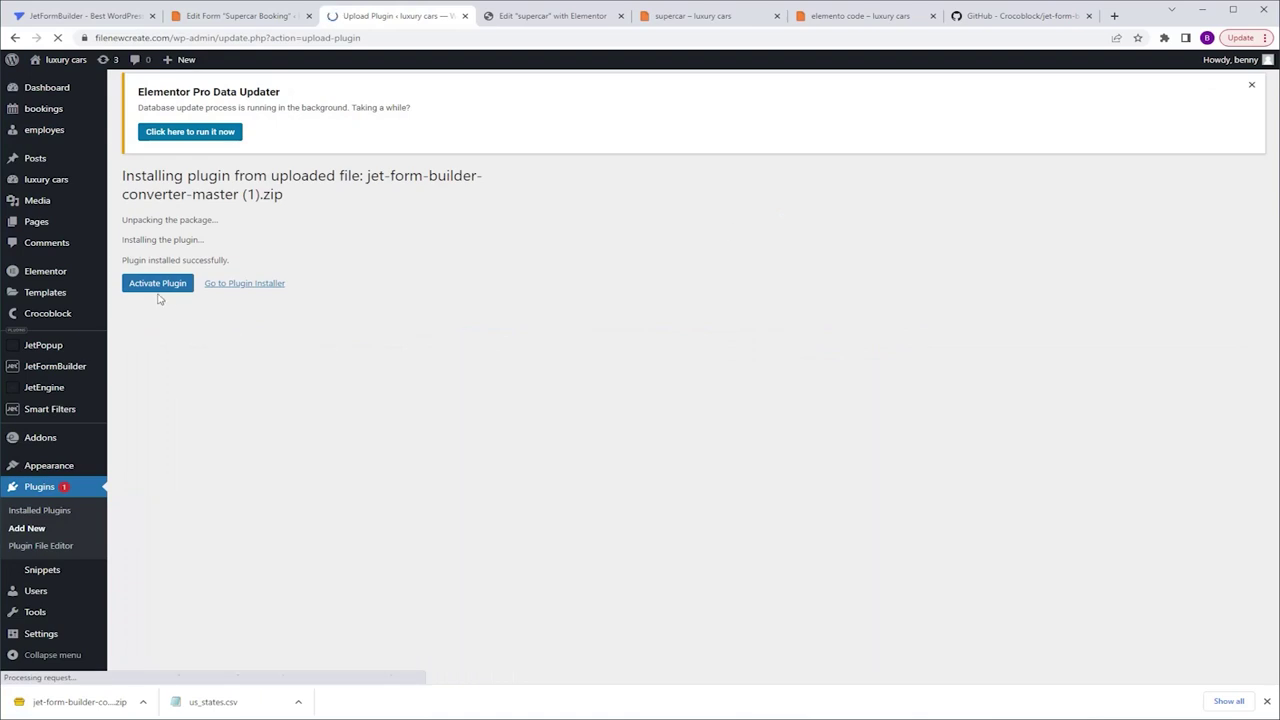
pyautogui.click(155, 288)
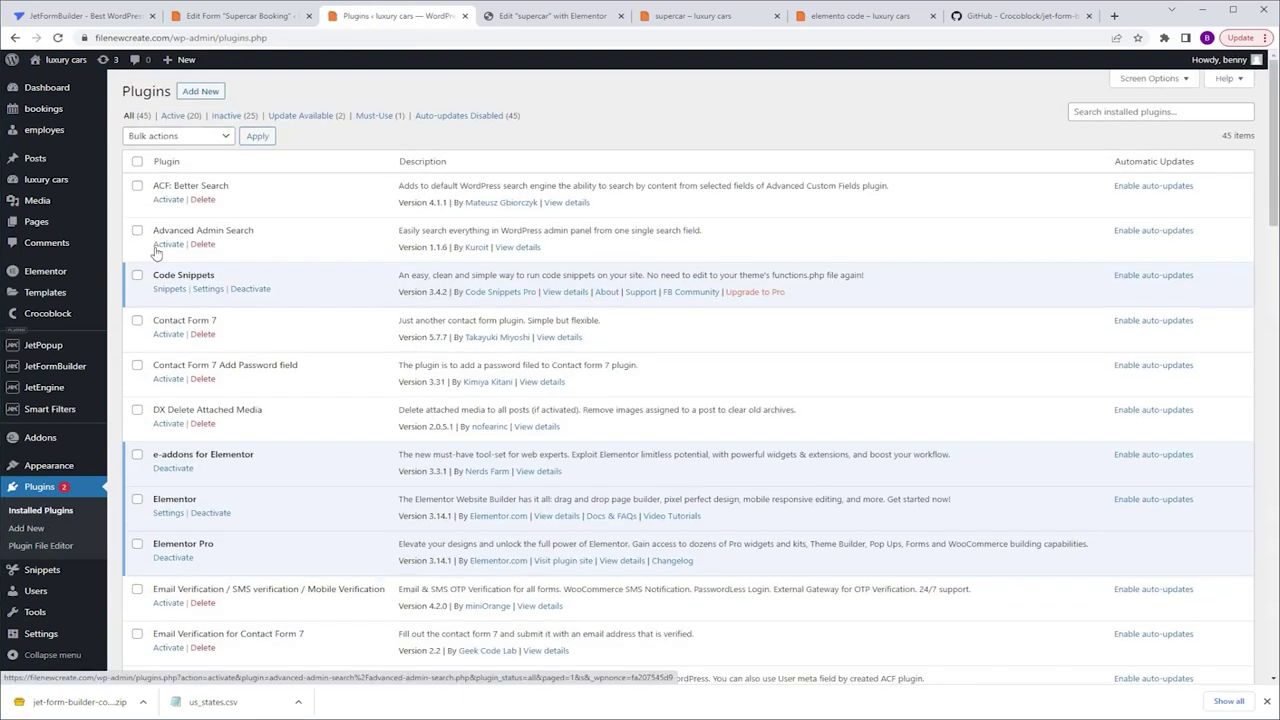
# Convert the JetEngine form "box" to the new builder, and return to the live supercar booking page.
pyautogui.moveTo(44, 387)
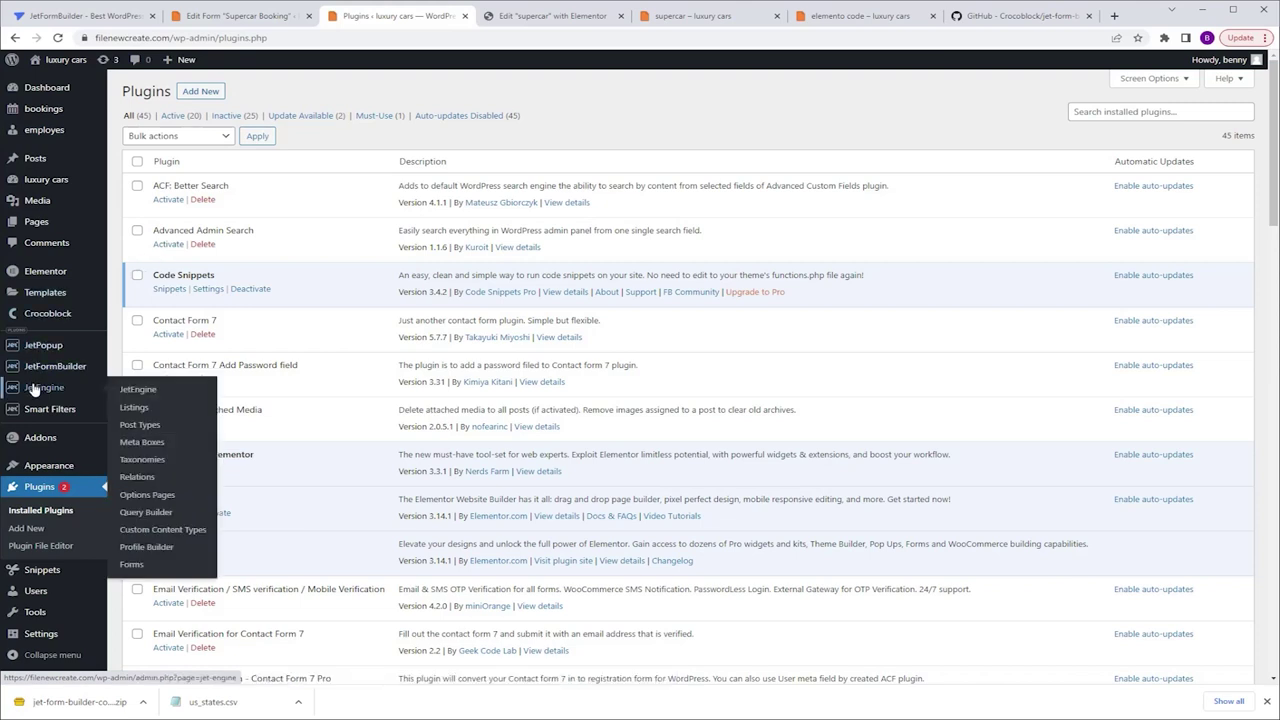
pyautogui.click(132, 565)
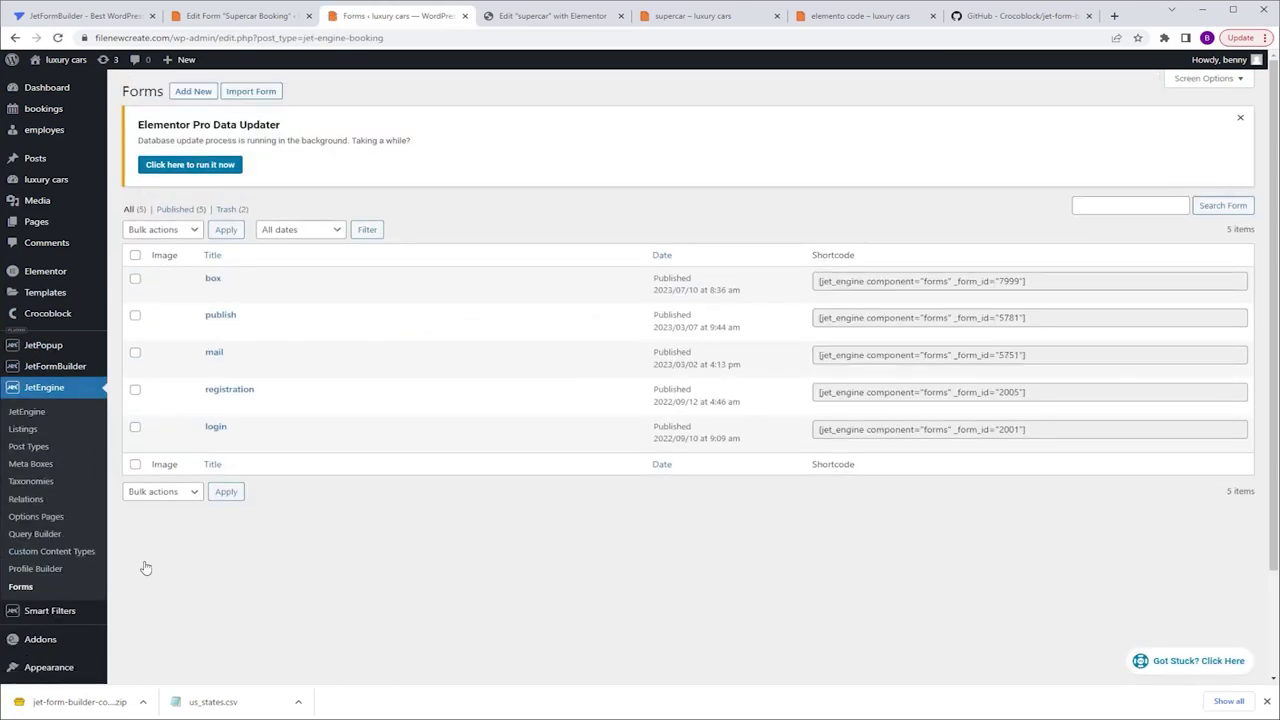
pyautogui.moveTo(380, 281)
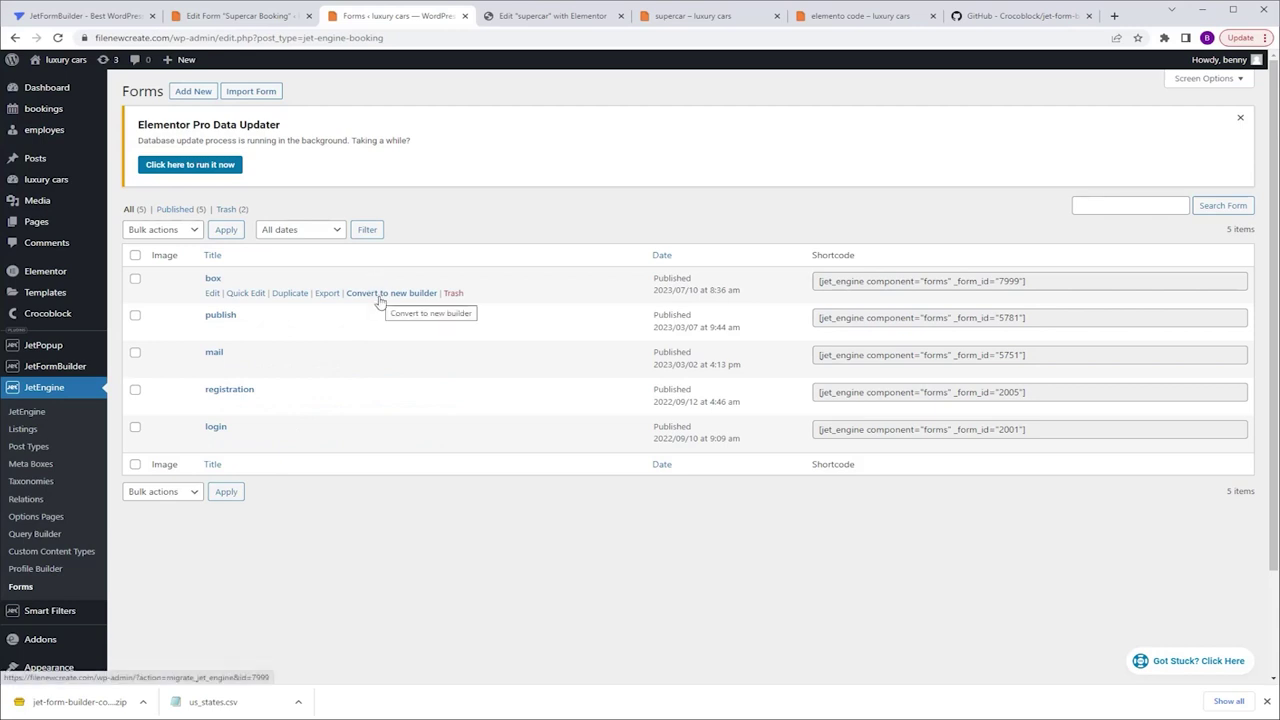
pyautogui.click(380, 293)
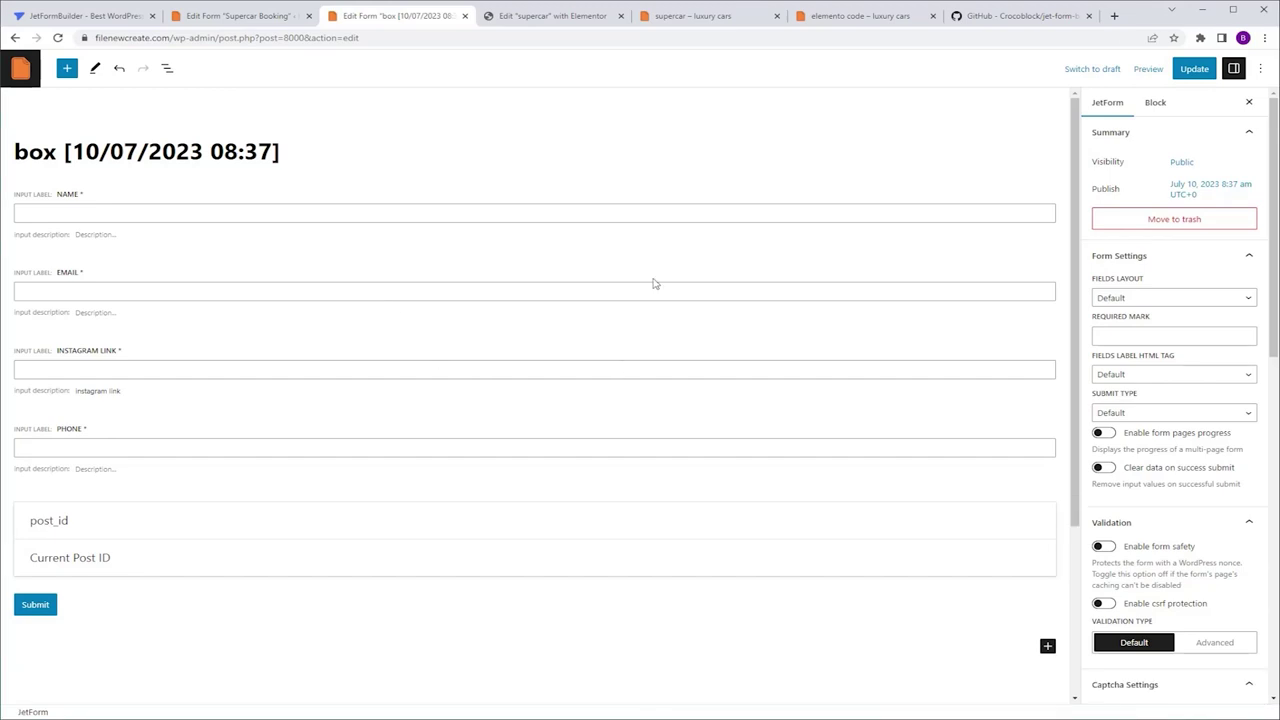
pyautogui.click(728, 18)
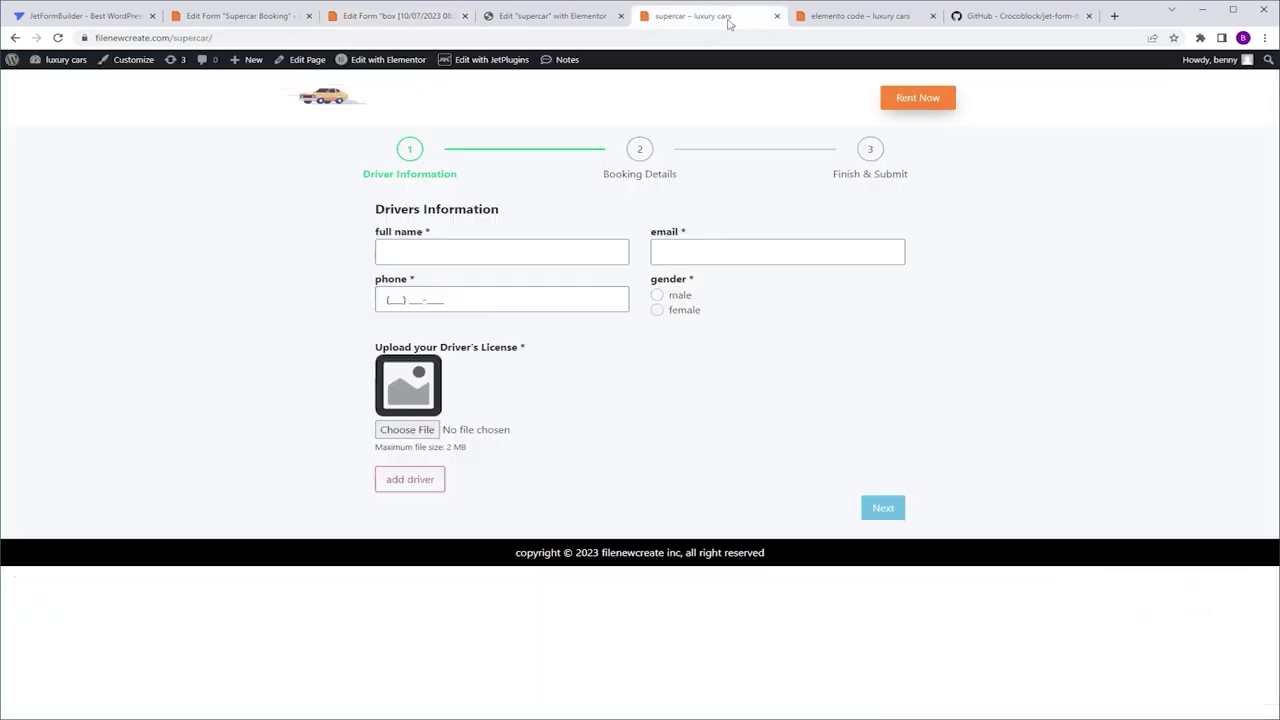